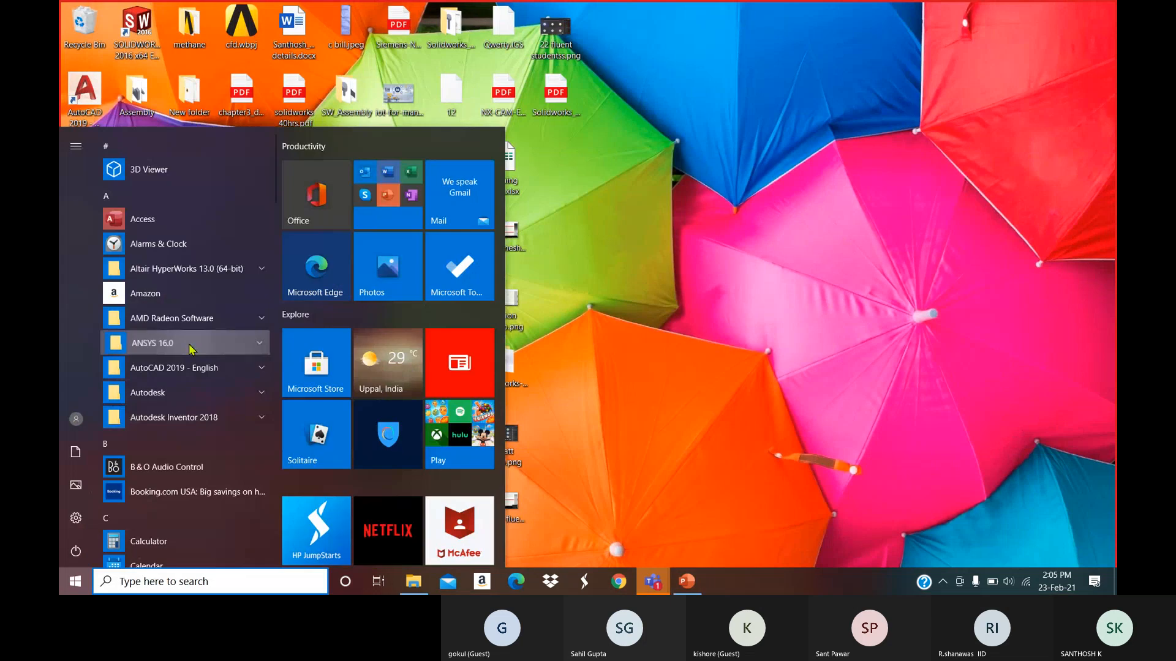
Launch Workbench 16.0 from the ANSYS 16.0 folder in the Start menu.
left_click(222, 341)
scroll(217, 427, "down", 2)
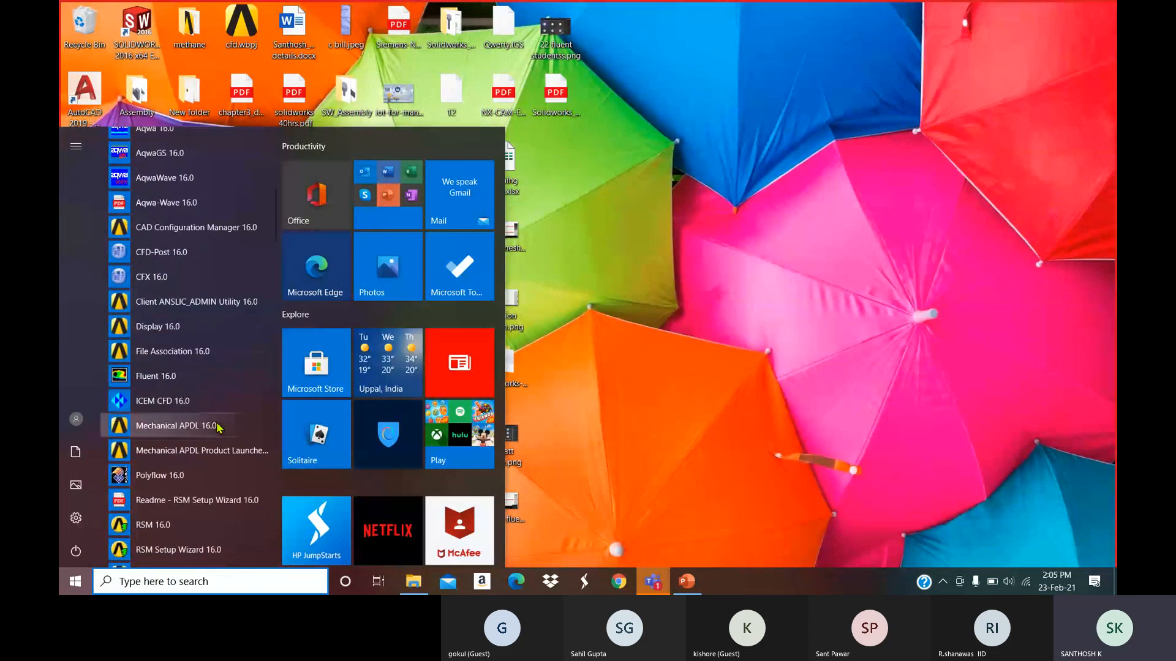
scroll(193, 377, "down", 2)
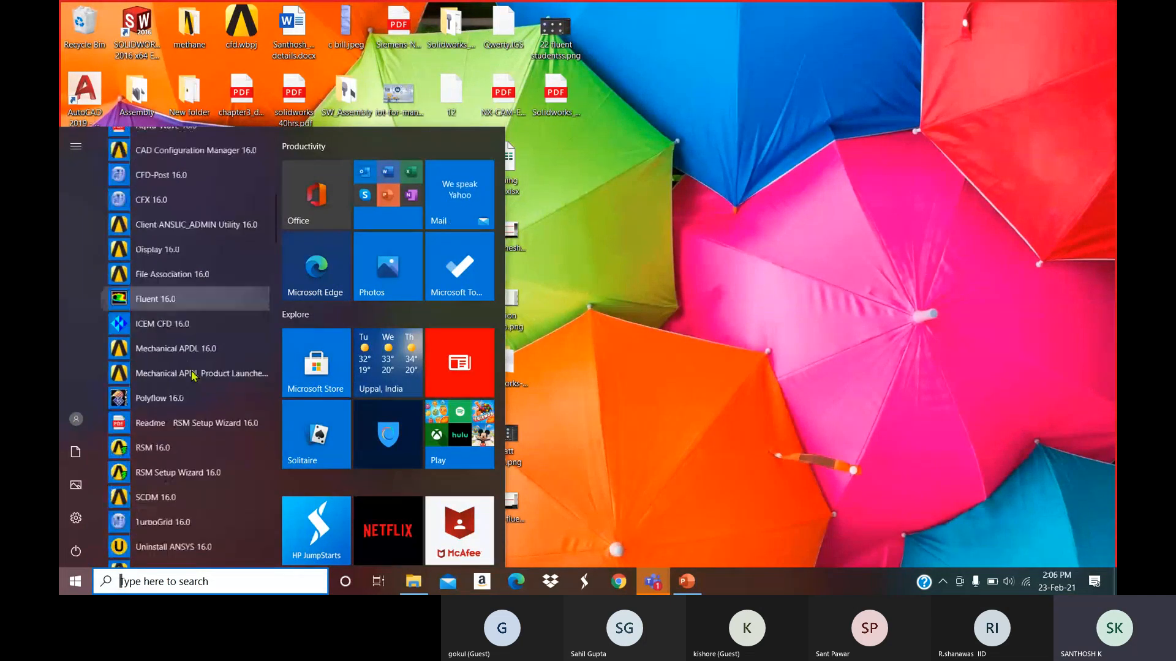
scroll(193, 392, "down", 1)
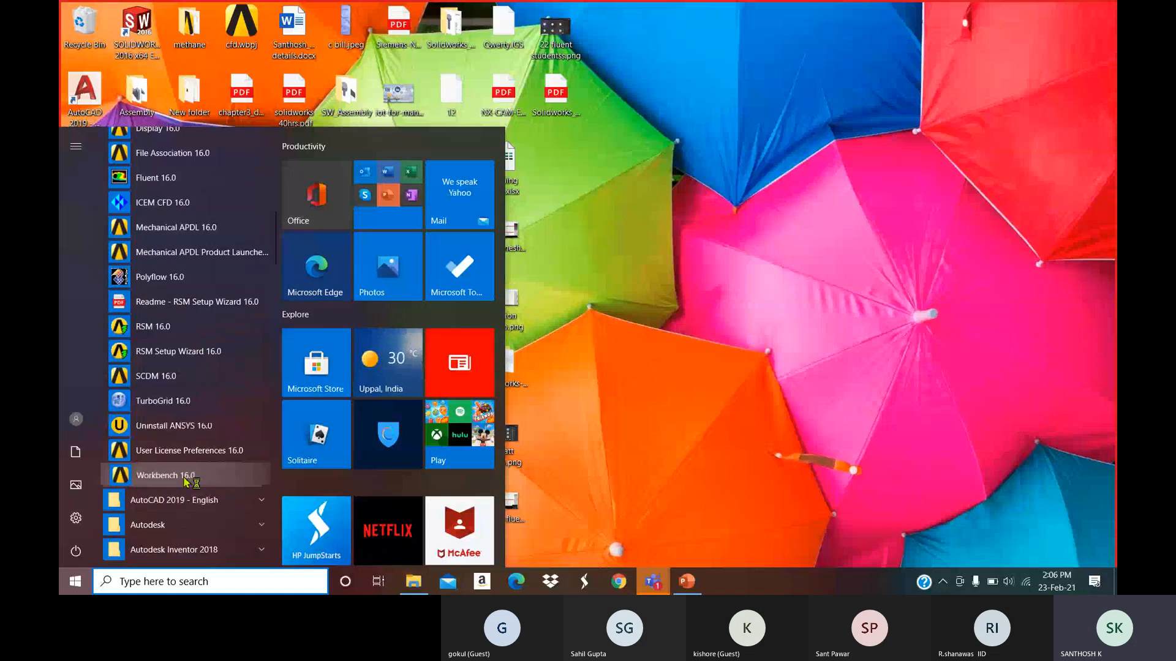
left_click(183, 476)
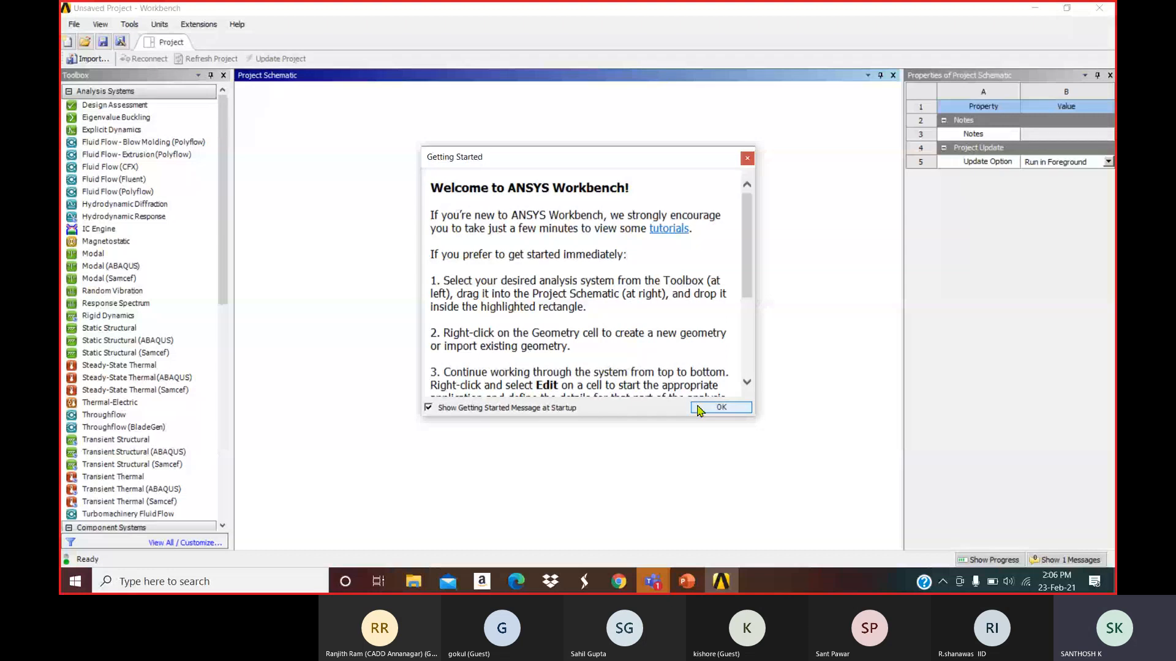
Add a Fluid Flow (Fluent) analysis system named 'Flow Mix and Heat Transfer'.
left_click(698, 407)
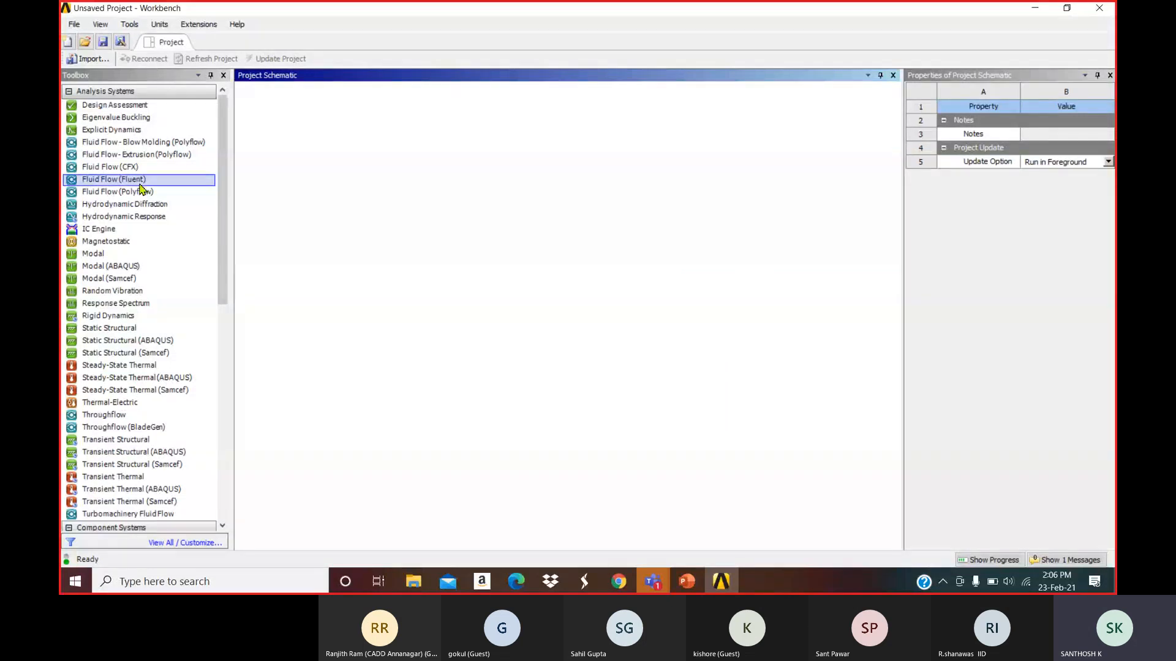
double_click(131, 183)
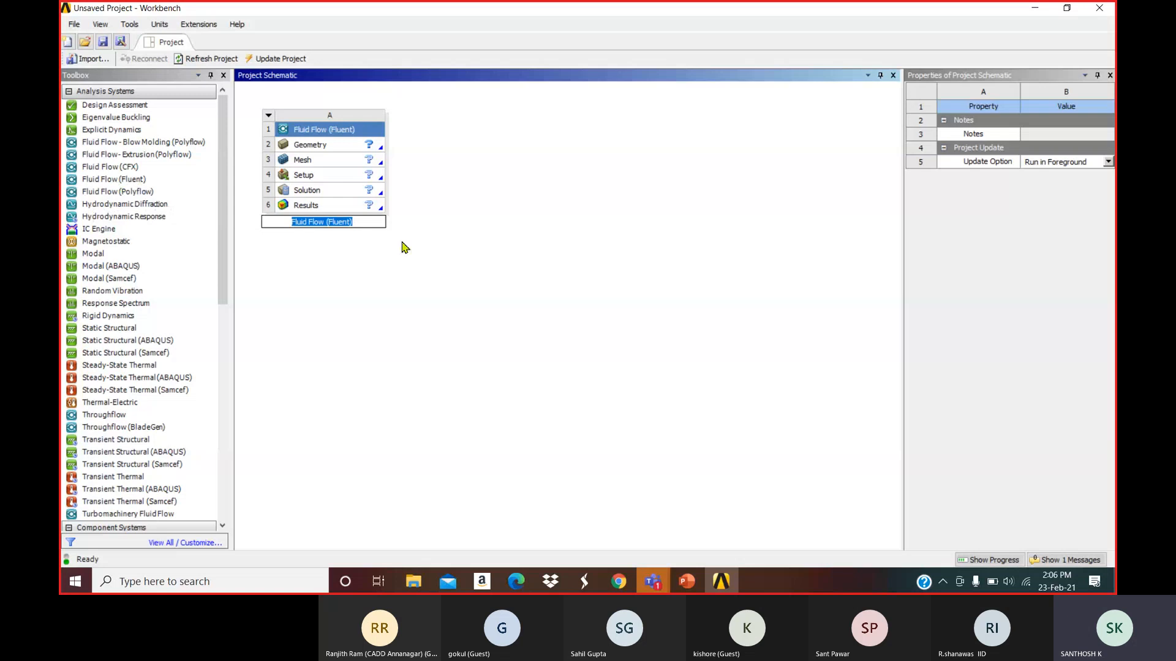
key("BackSpace")
type("Flow Mix and Heat Transfer")
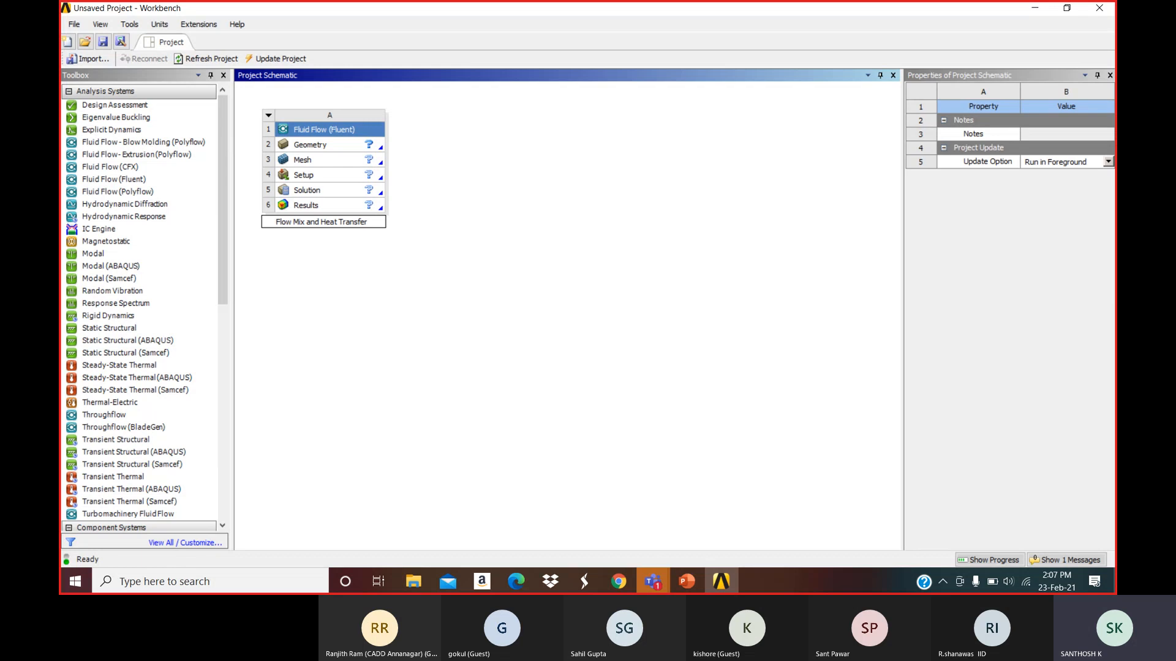
left_click(450, 269)
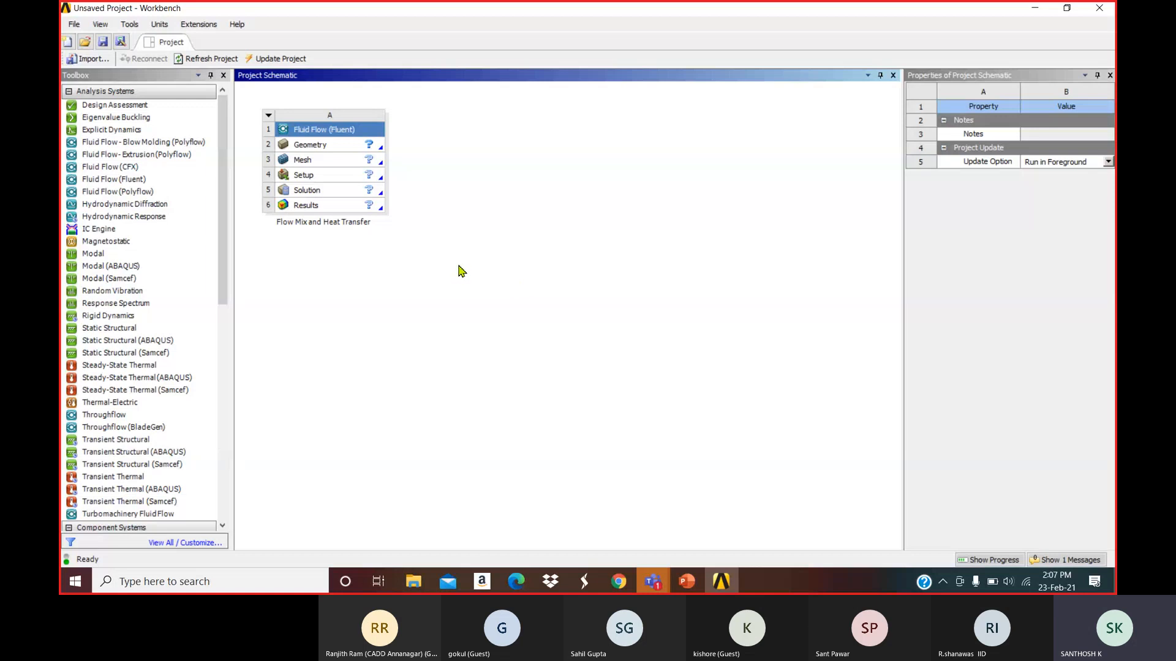
left_click(317, 149)
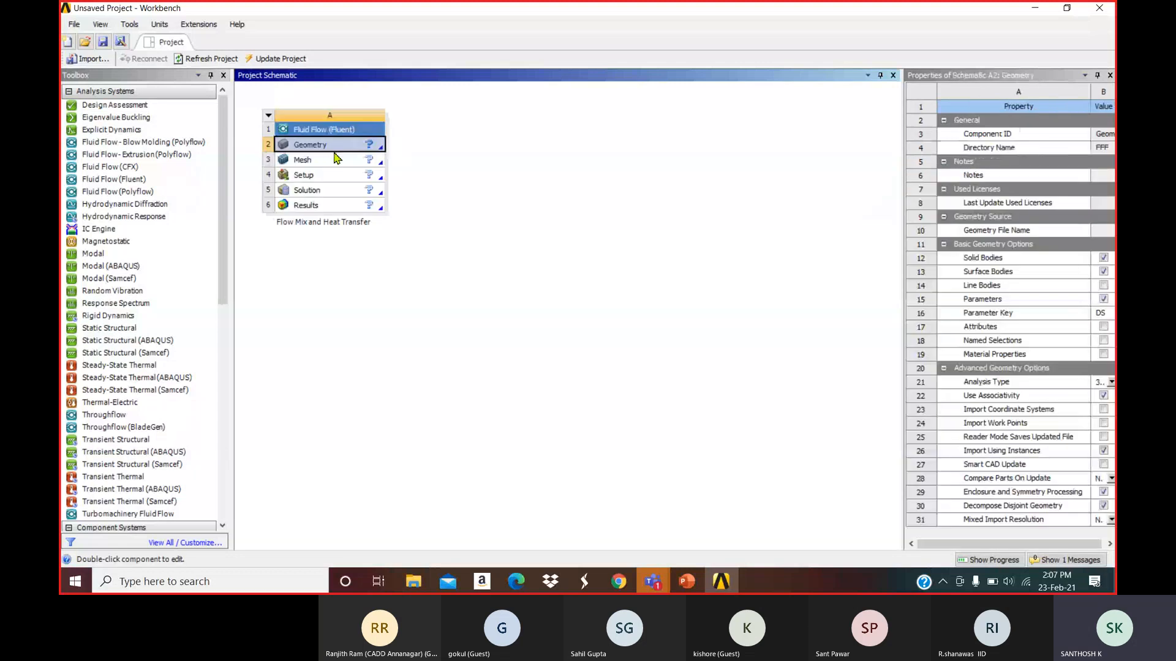
Save the project as 'flow mix and heat transfer' in the Desktop fluent folder.
left_click(102, 43)
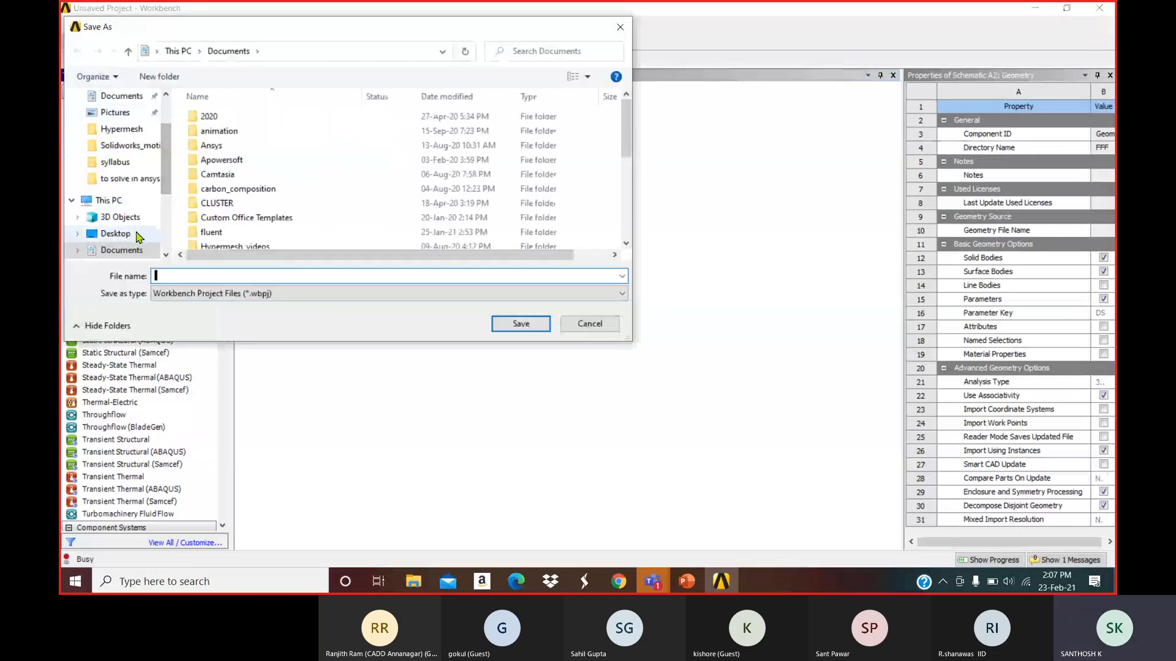
left_click(138, 236)
double_click(223, 173)
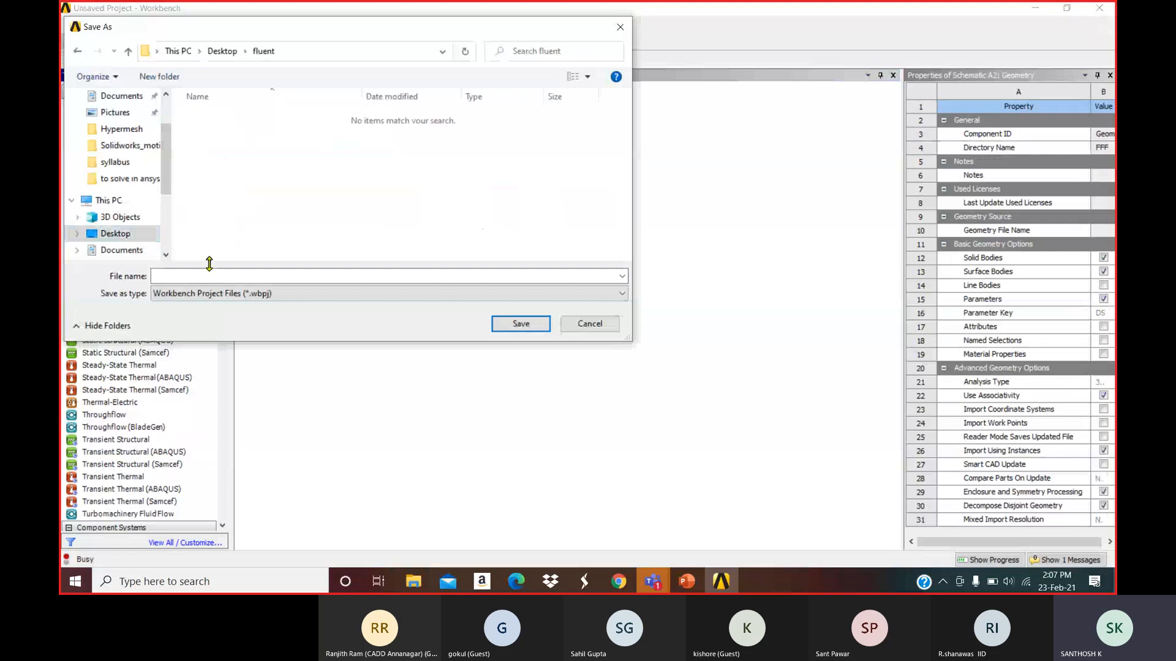
left_click(206, 281)
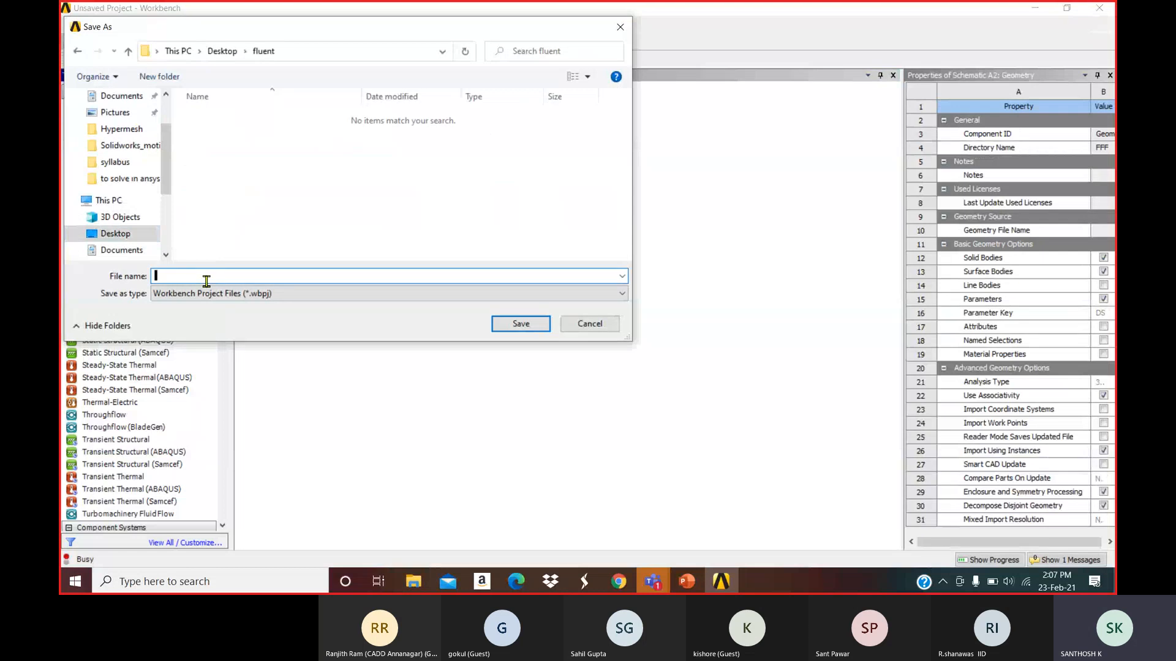
type("flow mix and heat transfer")
left_click(509, 325)
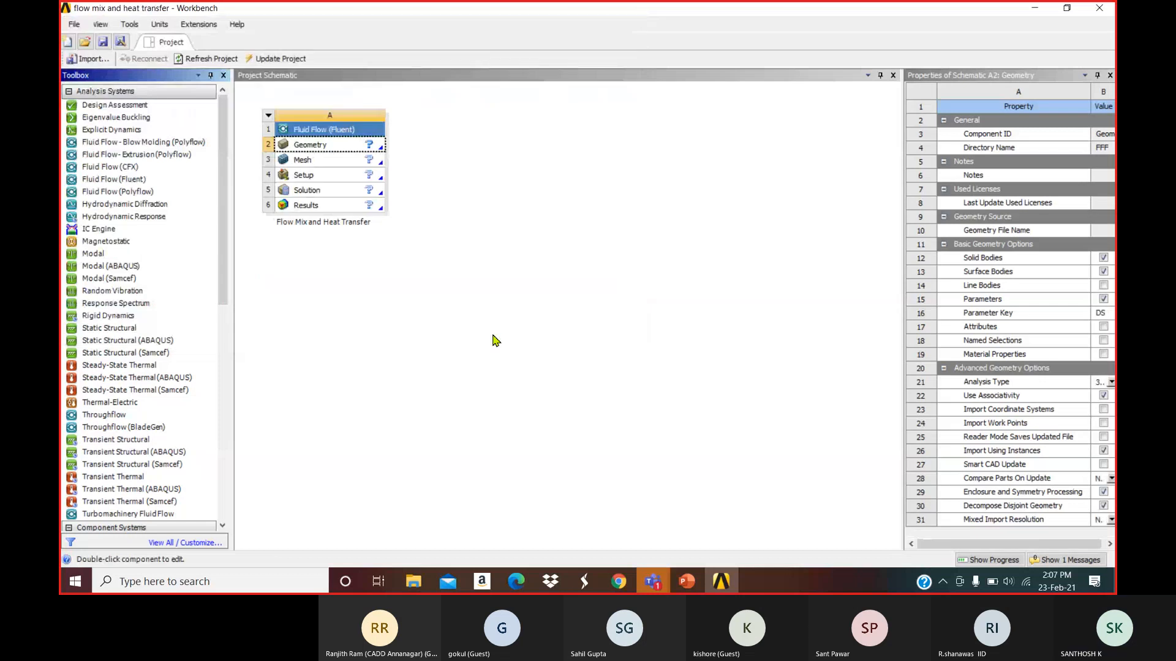
left_click(430, 289)
left_click(321, 152)
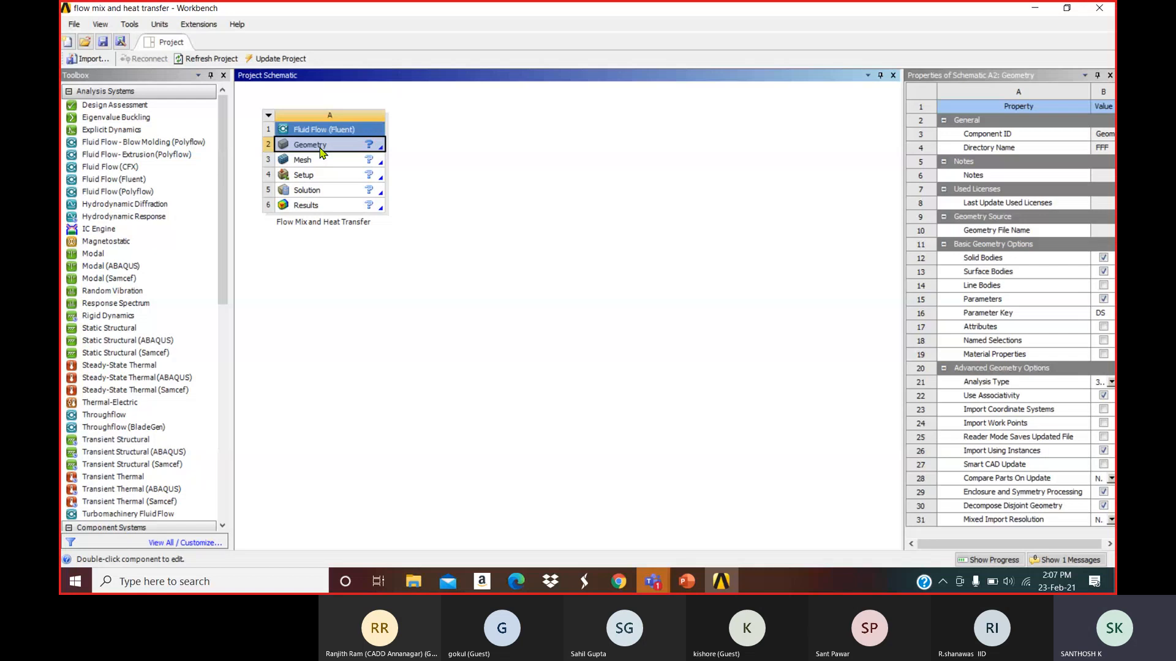
Open the geometry in DesignModeler and look straight at the XYPlane.
double_click(320, 153)
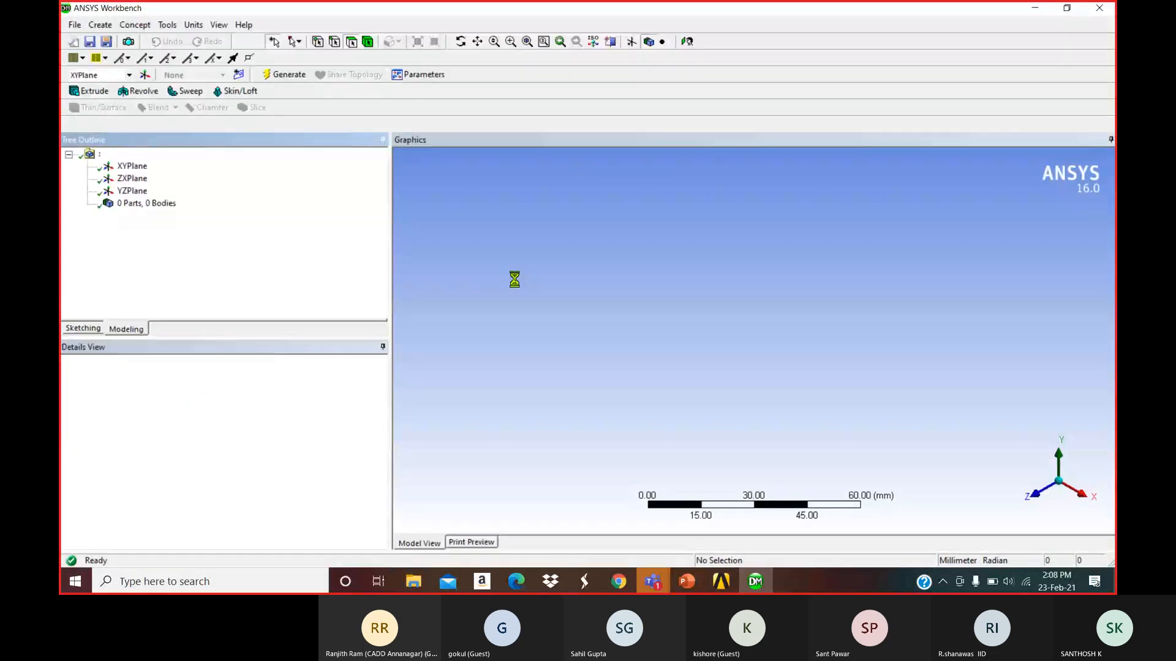
left_click(131, 167)
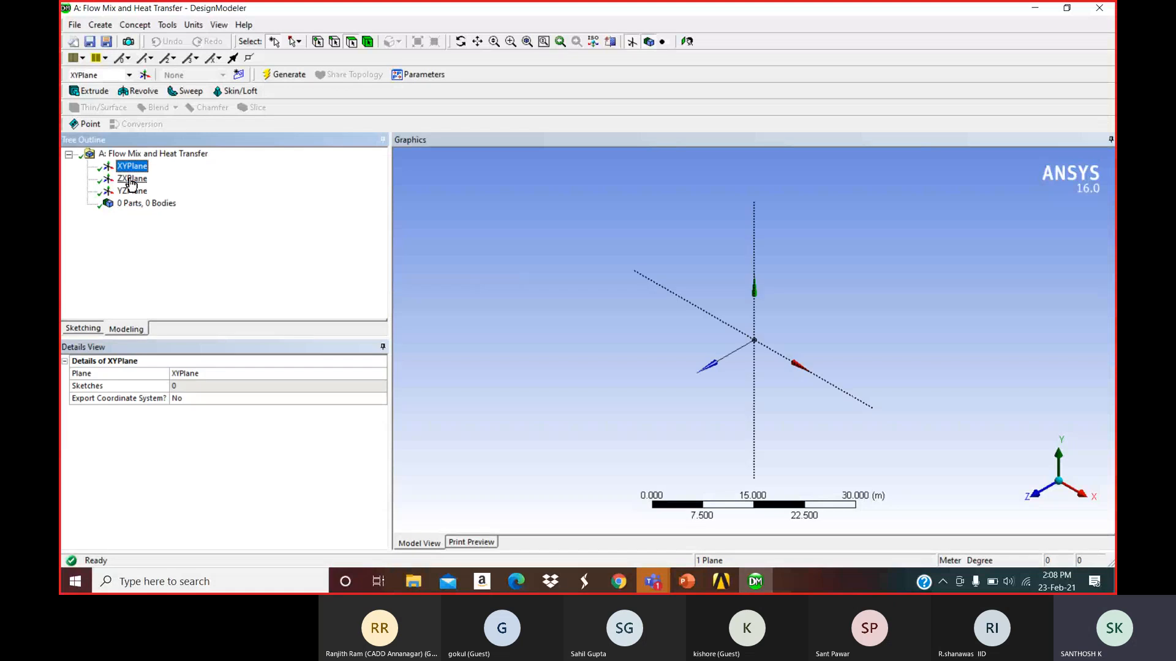
left_click(687, 43)
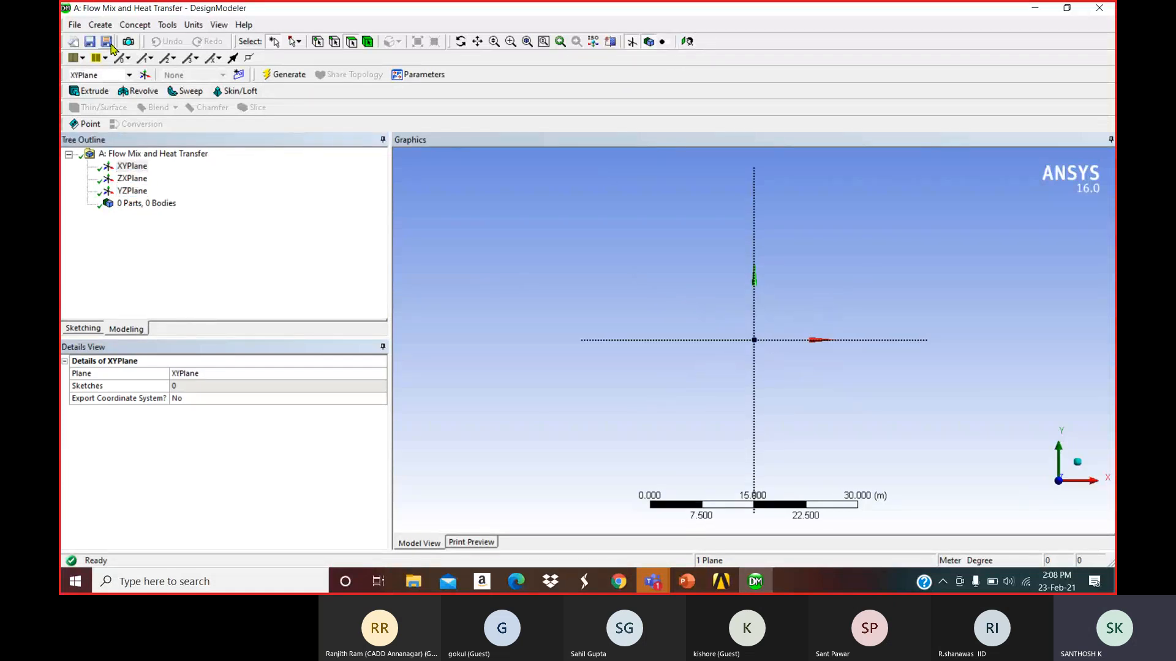
left_click(100, 24)
mouse_move(153, 304)
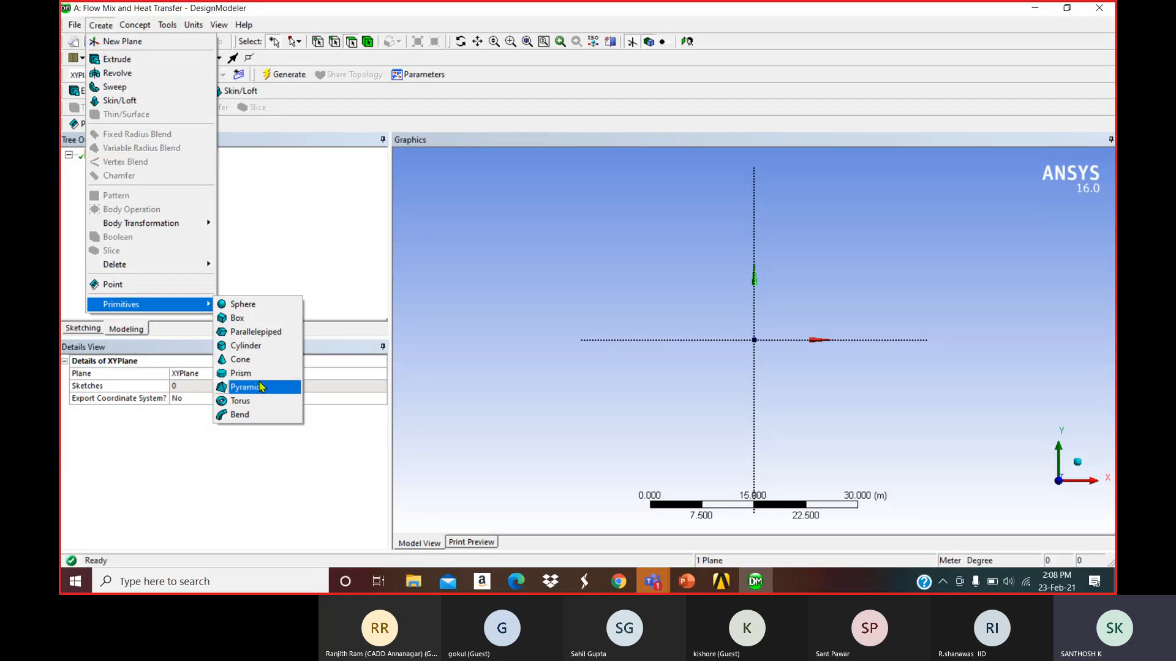
left_click(326, 255)
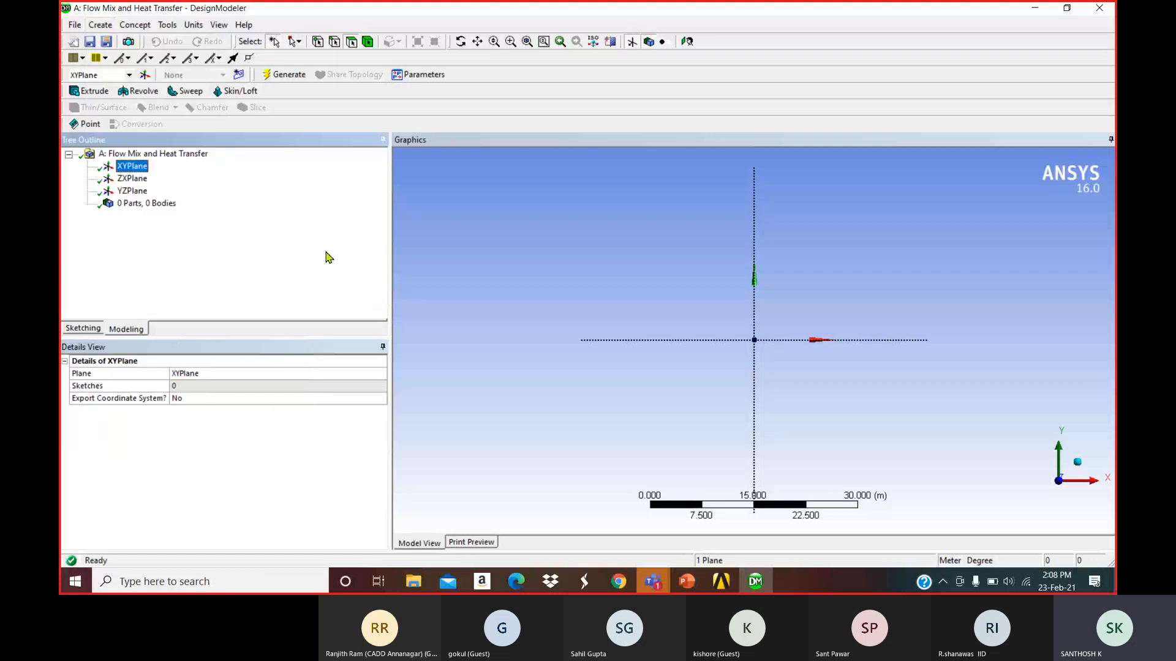
Check the problem slides, then set the length units to Millimeter and fit the view.
left_click(693, 587)
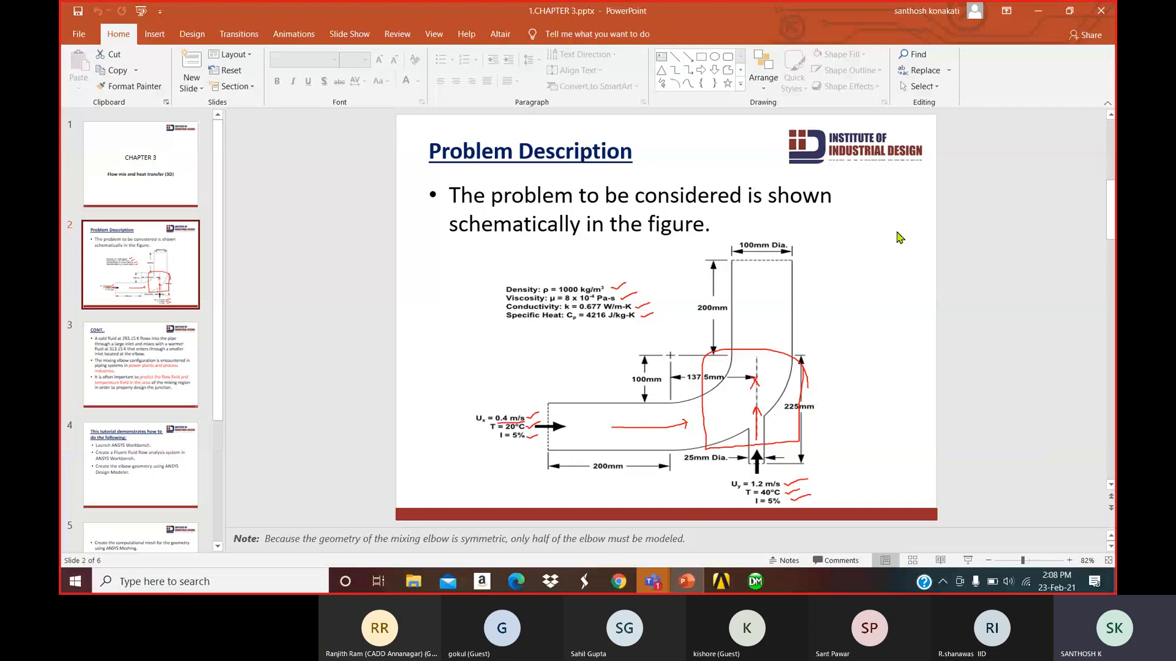
left_click(1039, 12)
left_click(194, 24)
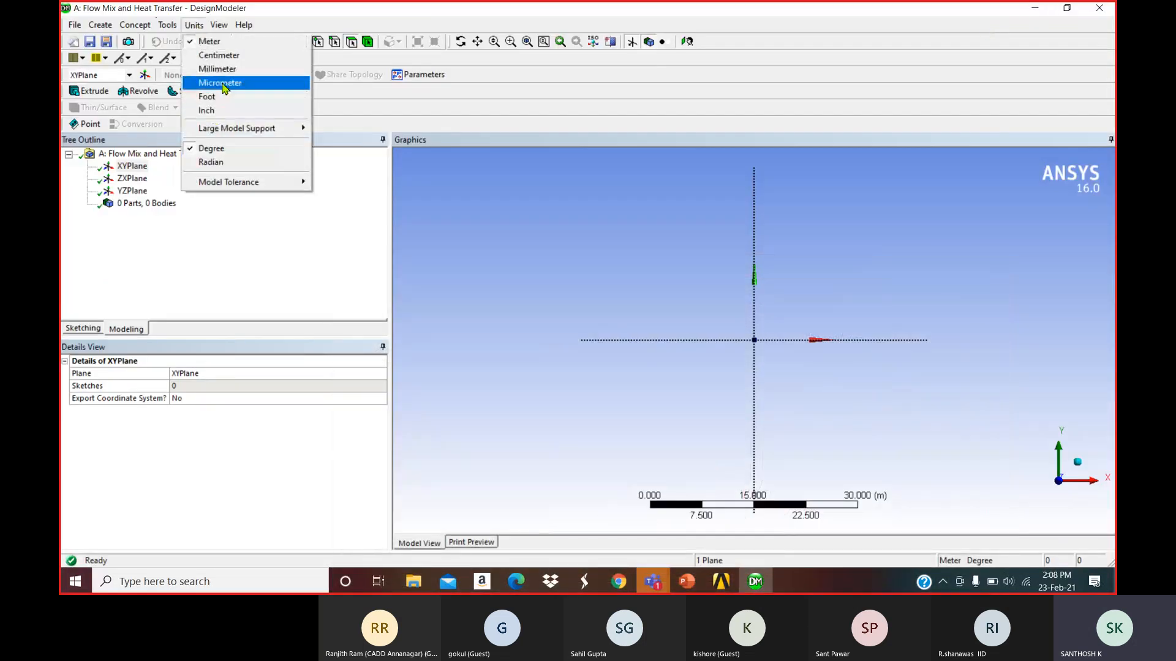
left_click(208, 85)
left_click(525, 44)
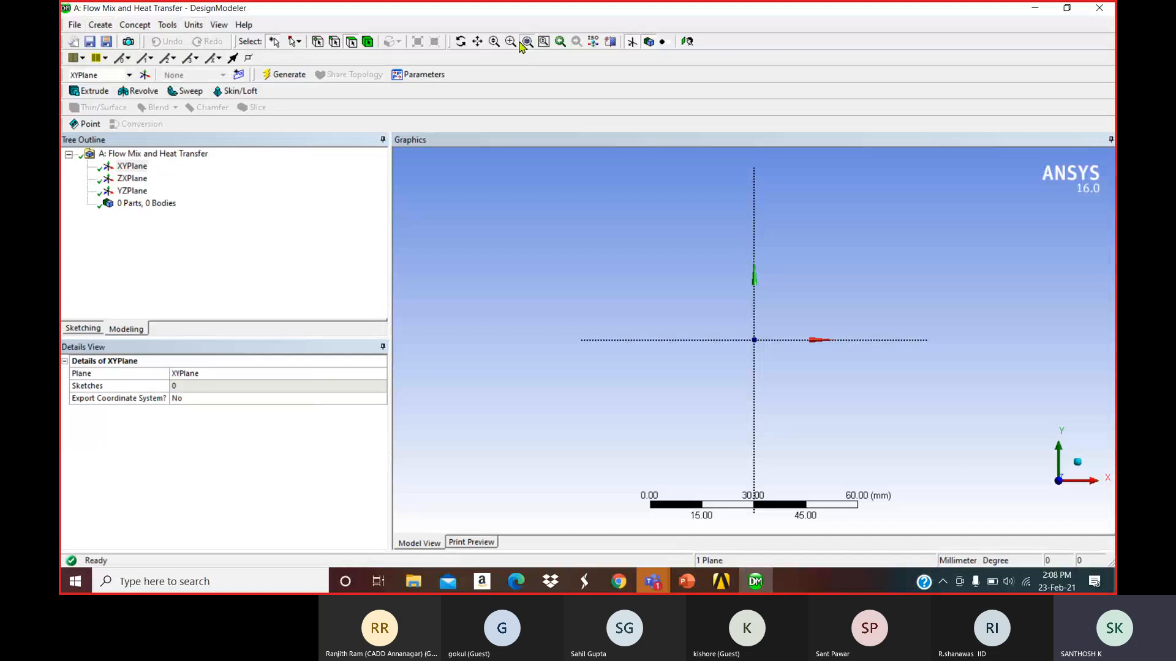
left_click(100, 24)
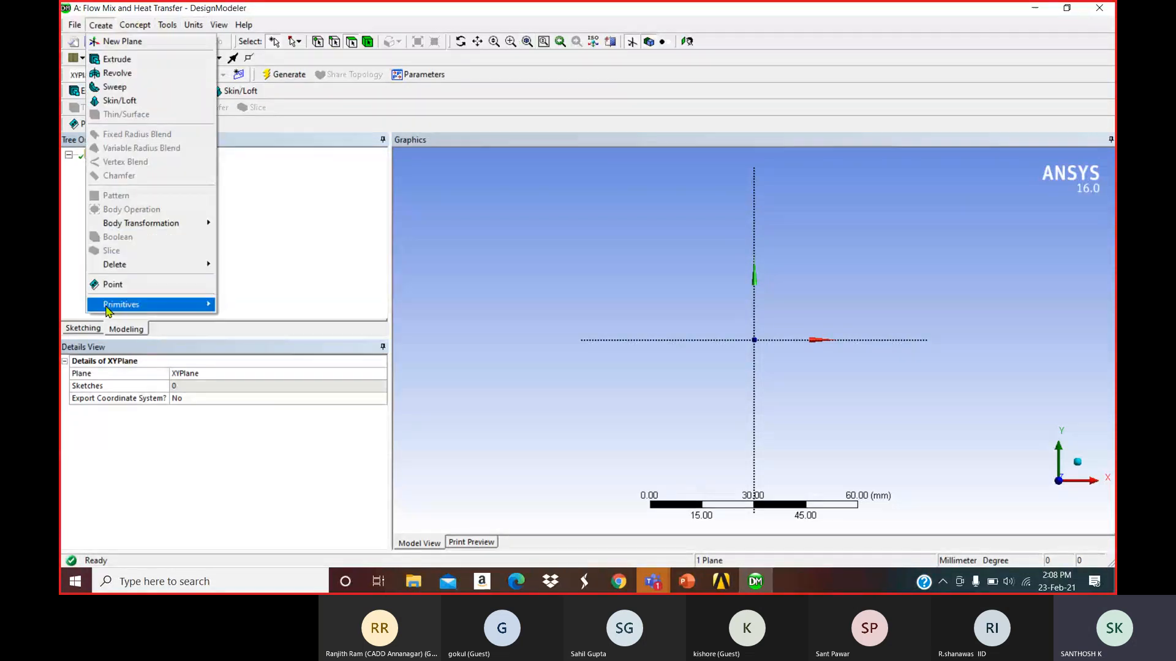
Add a Torus primitive and review its dimensions on the problem description slide.
mouse_move(110, 304)
left_click(251, 401)
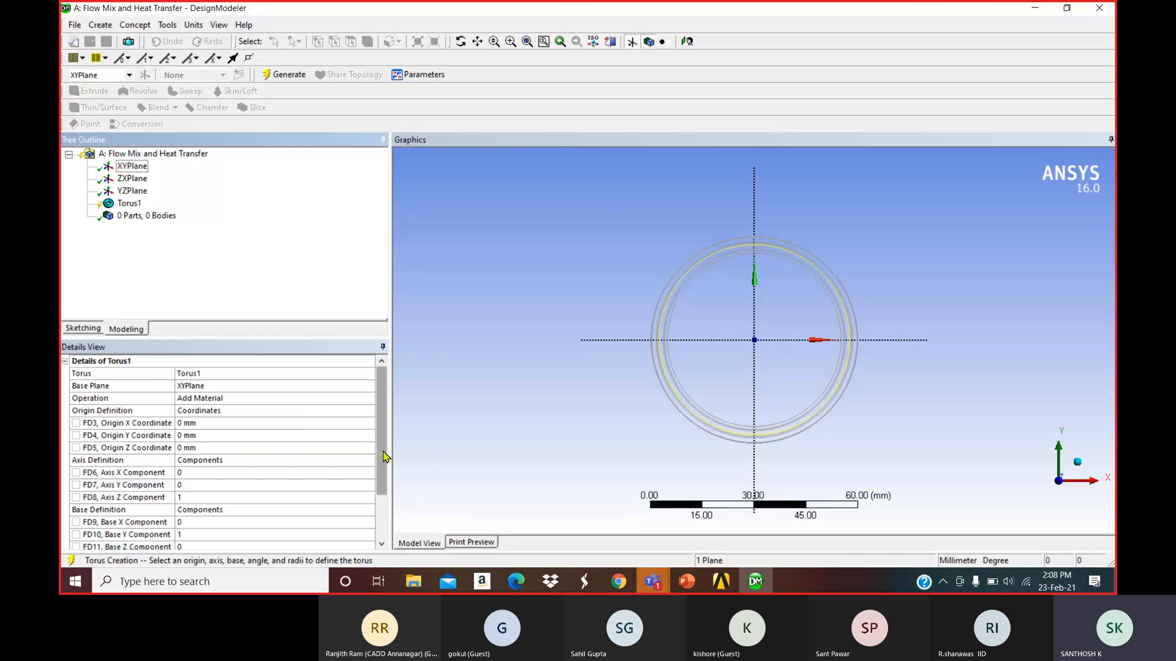
left_click_drag(383, 456, 384, 516)
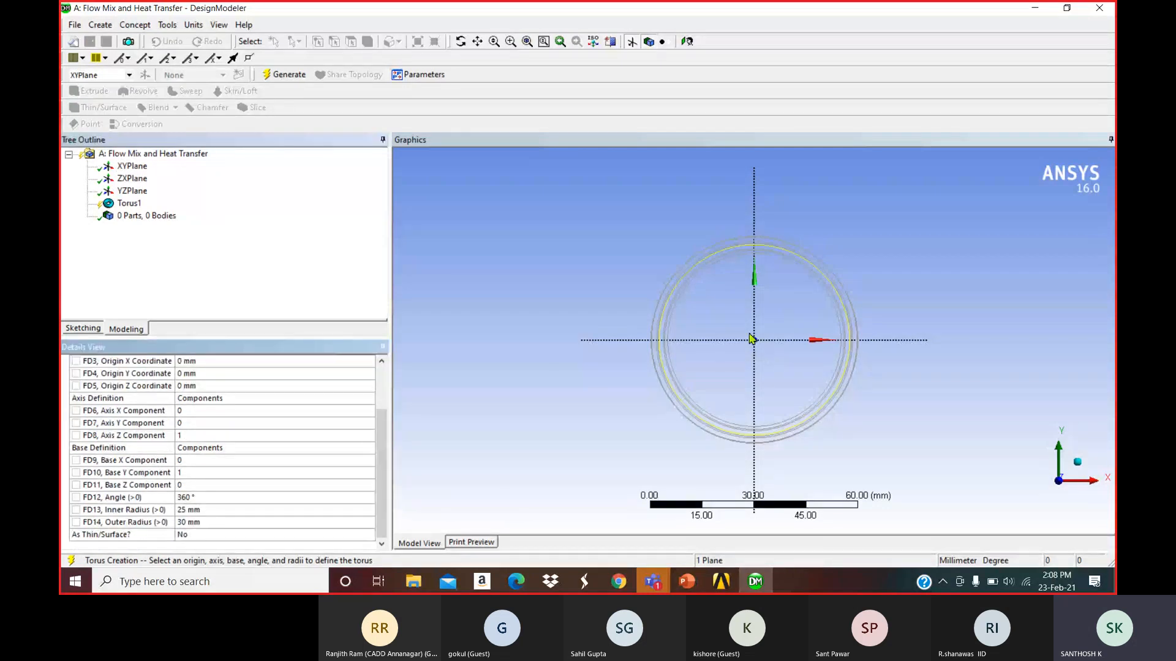
key("alt+Tab")
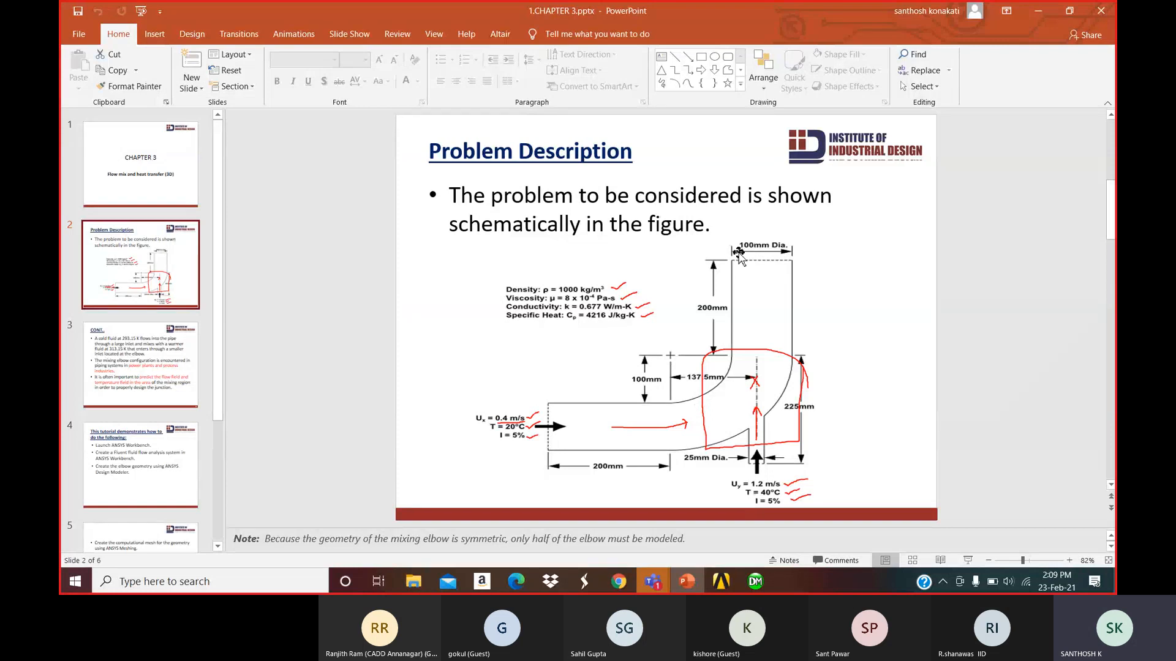
left_click(1039, 12)
Give the torus a 100 mm inner radius, 200 mm outer radius and 90° angle.
left_click(231, 511)
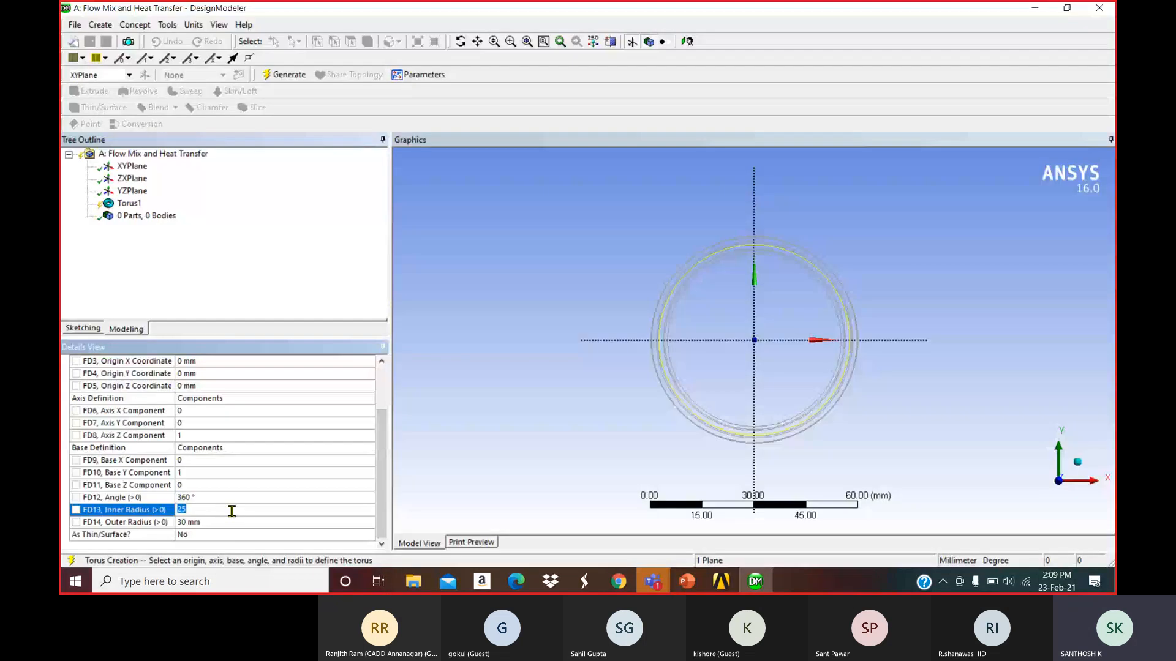
type("100")
left_click(228, 524)
type("200")
key("Return")
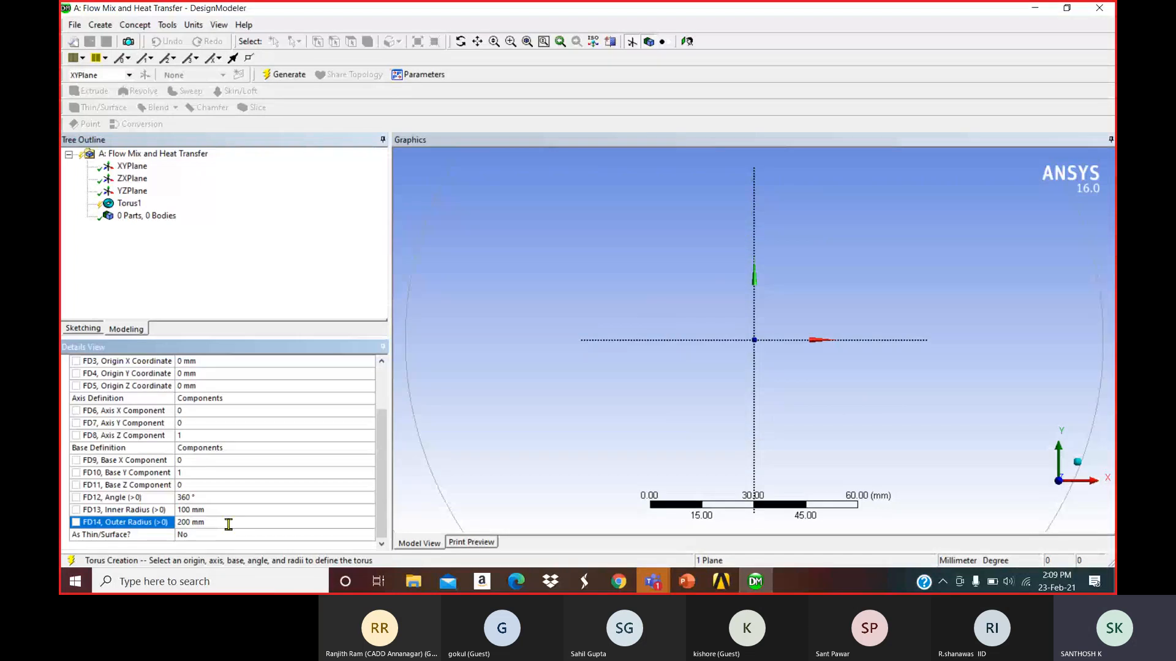
left_click(216, 499)
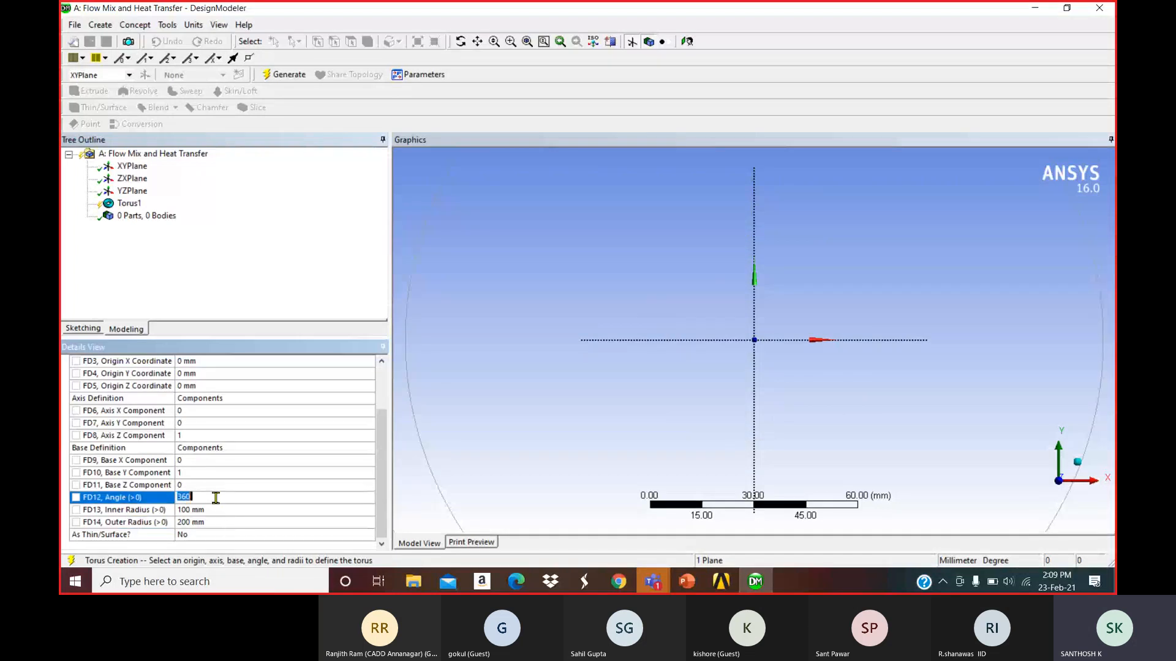
type("90")
key("Return")
Set the torus Base Y Component to -1 and generate the elbow.
left_click(295, 291)
scroll(543, 320, "down", 2)
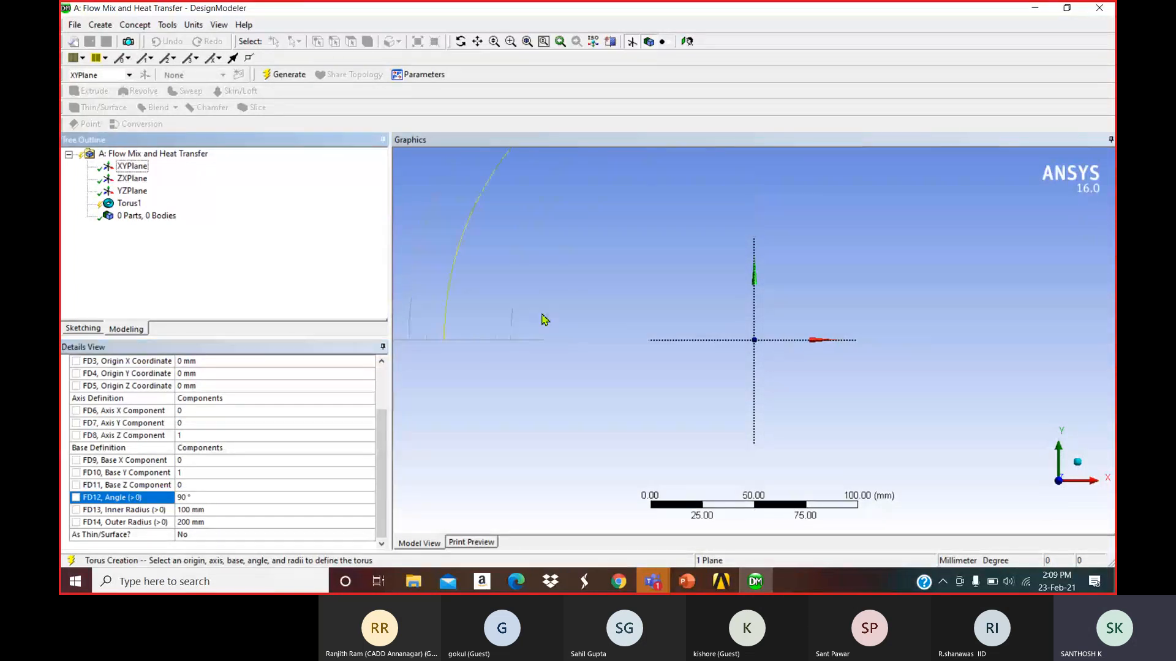
scroll(742, 298, "down", 1)
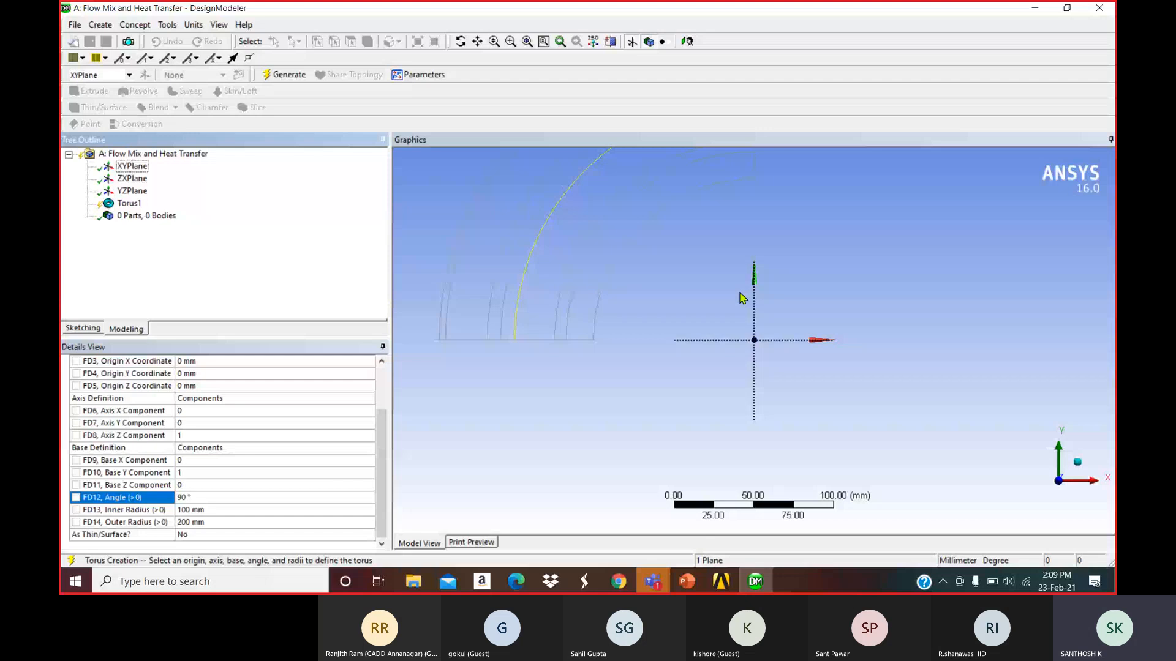
left_click(215, 470)
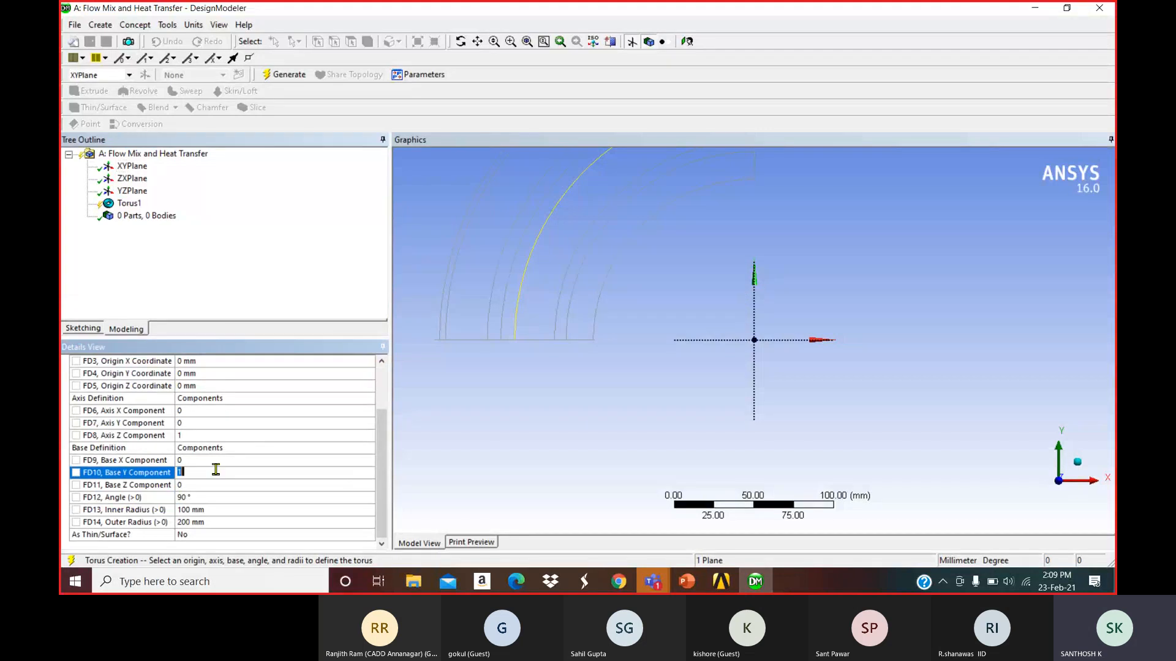
type("-1")
key("Return")
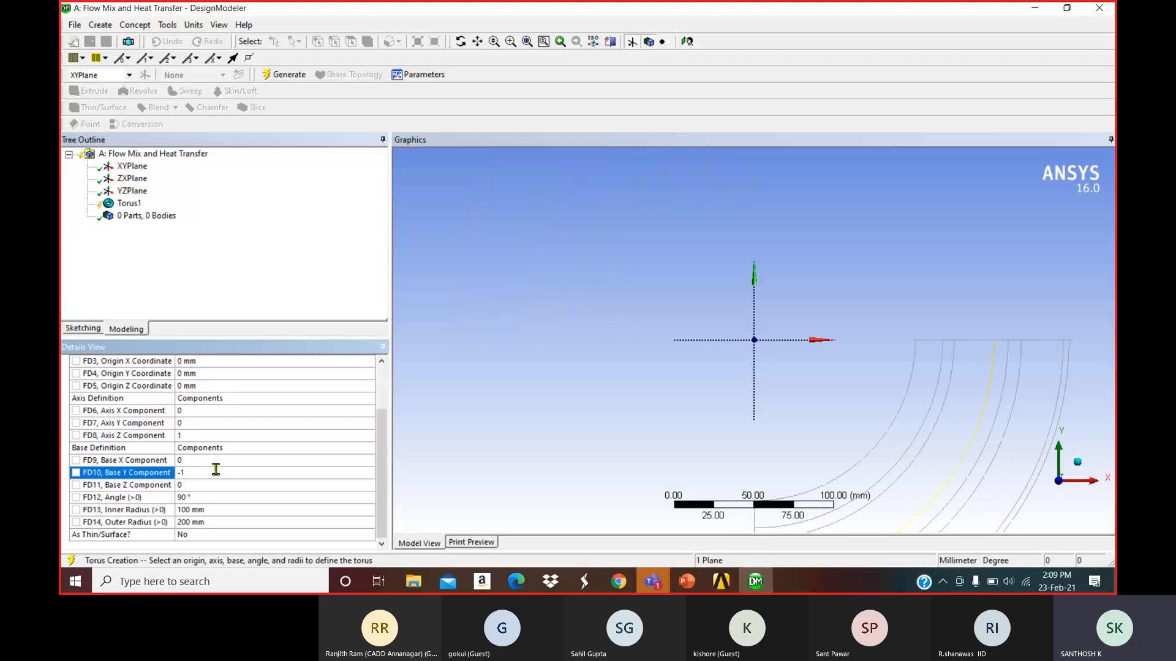
left_click(289, 312)
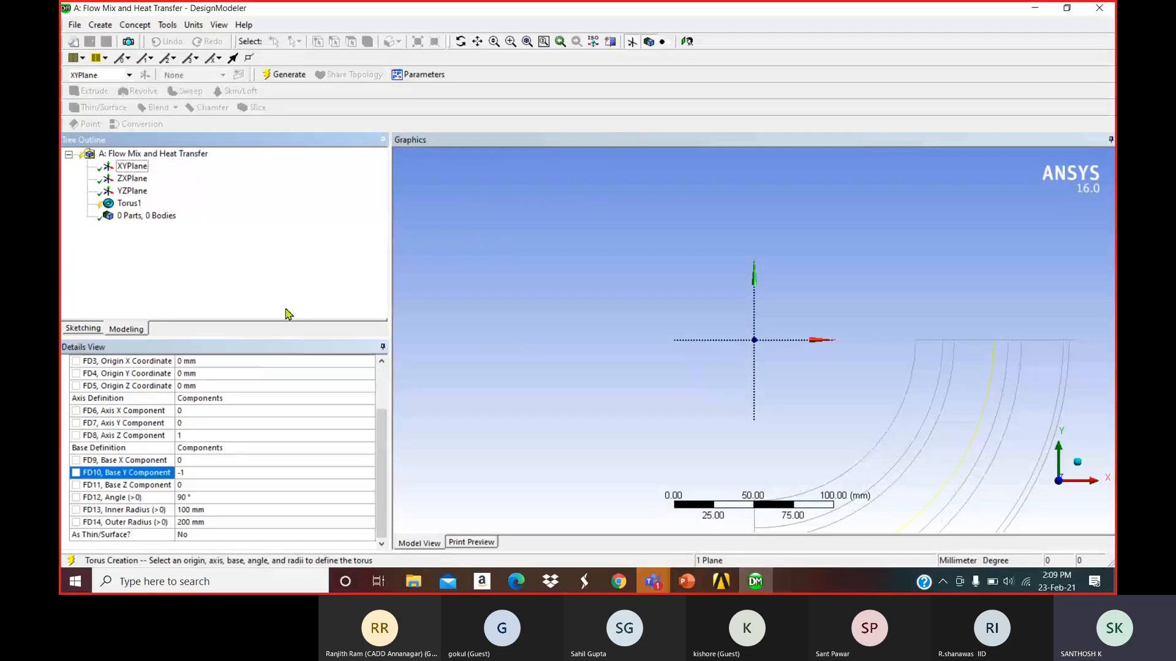
left_click(285, 74)
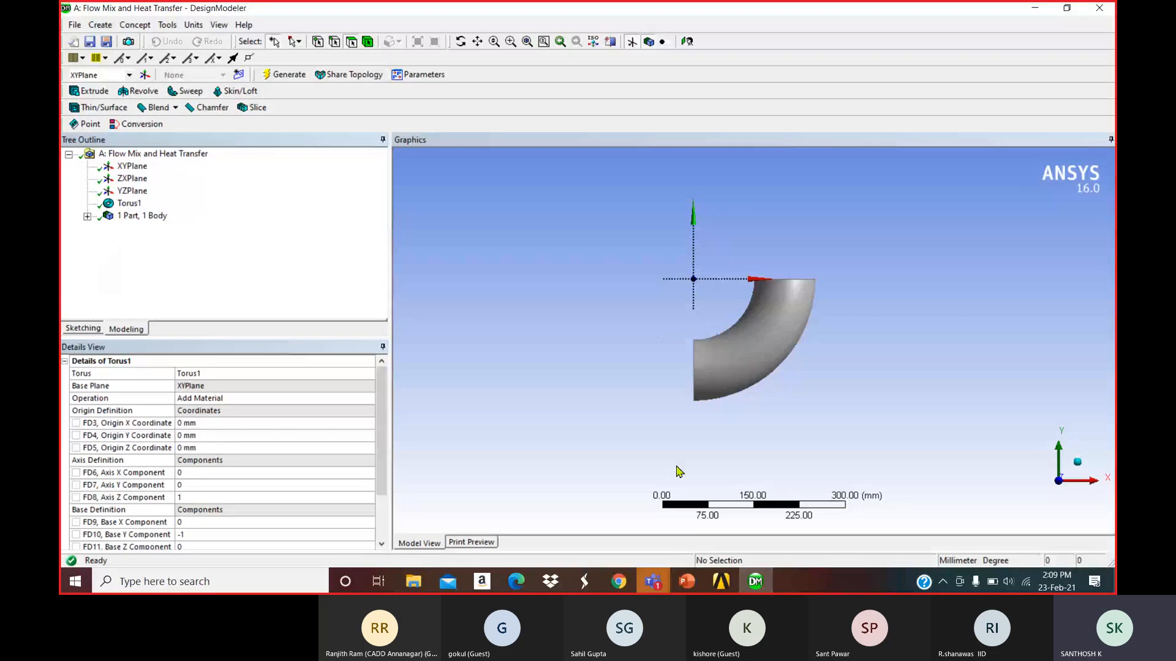
left_click(687, 588)
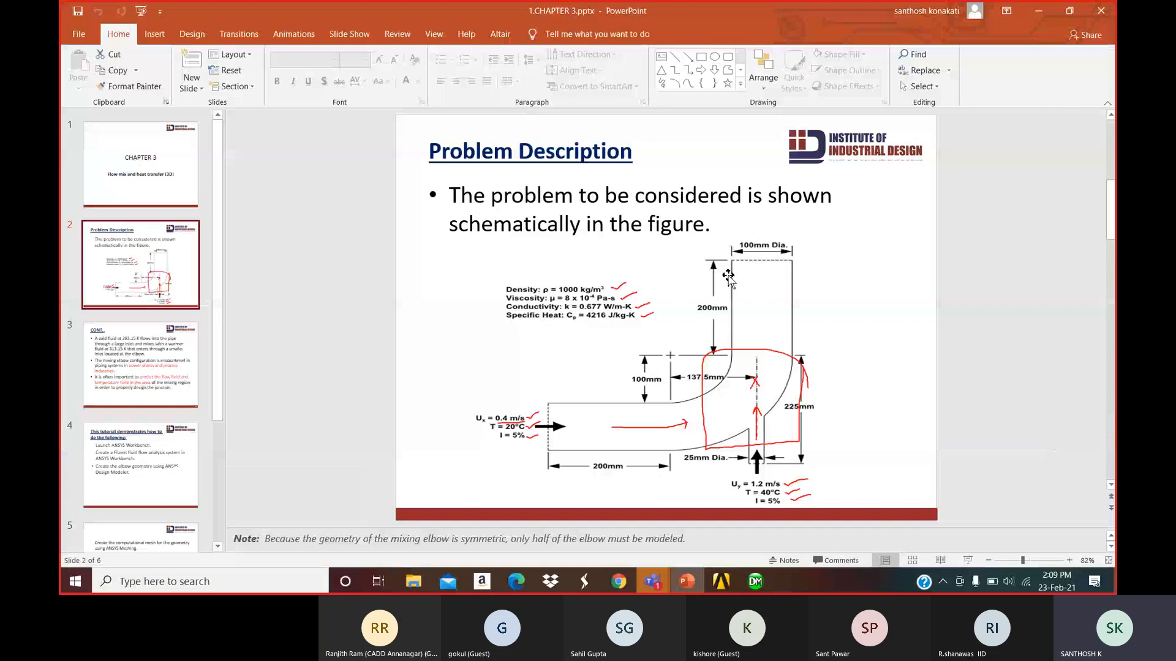
key("alt+Tab")
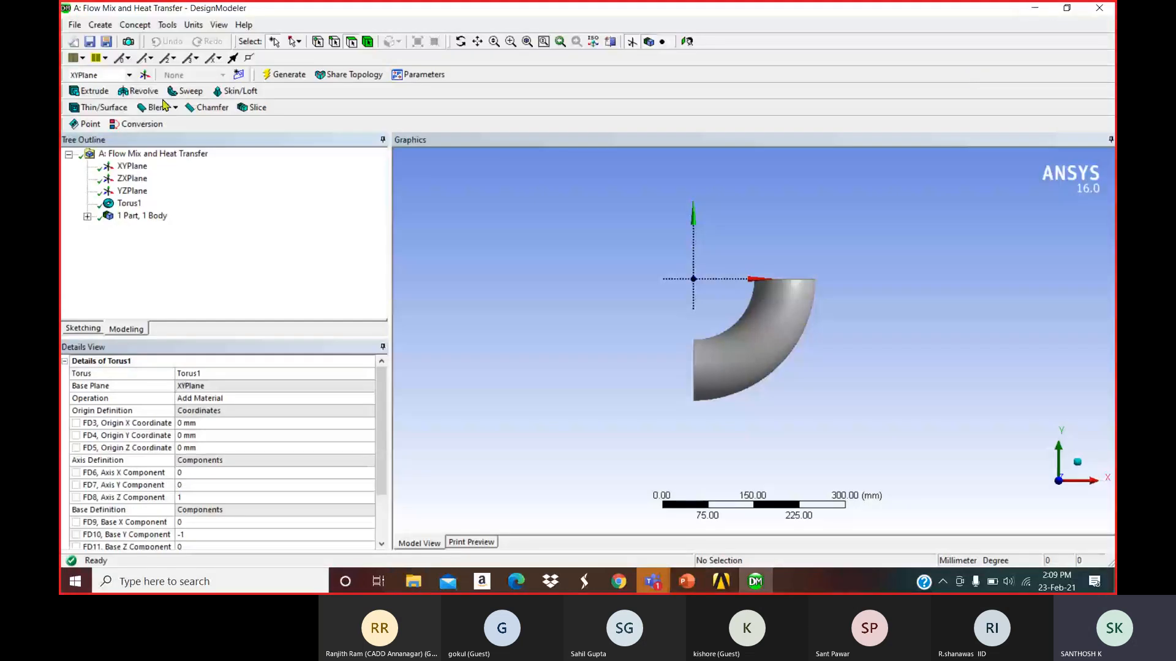
Extrude the bend's end edge 200 mm along the flipped X axis and generate it.
left_click(94, 92)
middle_click_drag(536, 193, 572, 204)
left_click(709, 376)
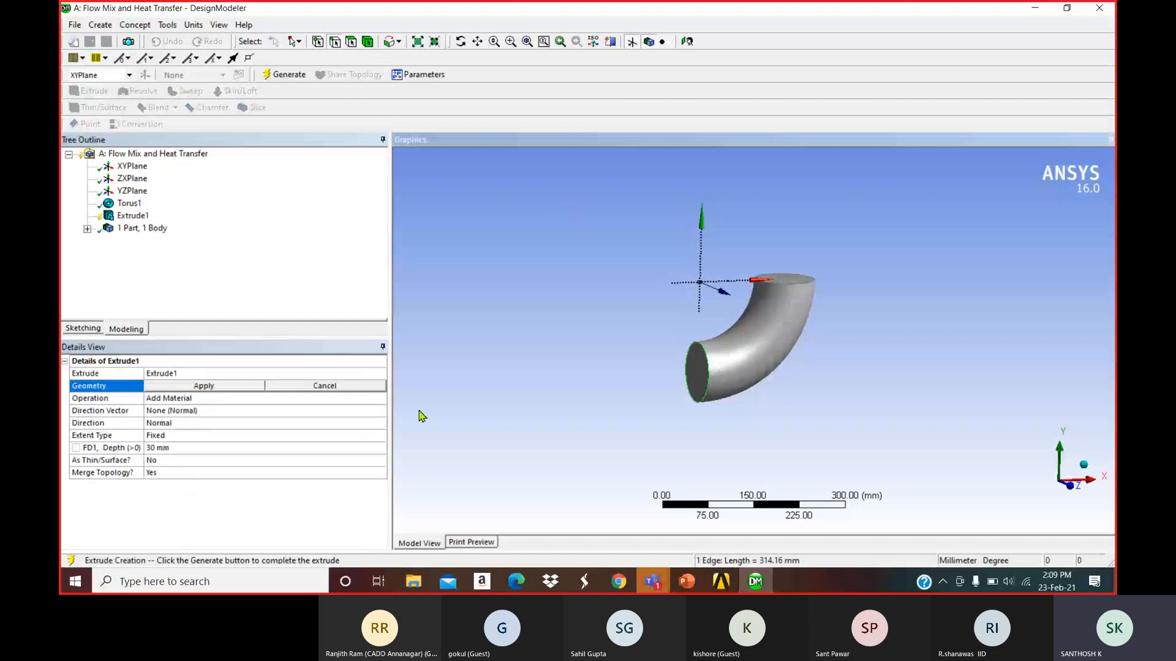
left_click(241, 387)
left_click(240, 410)
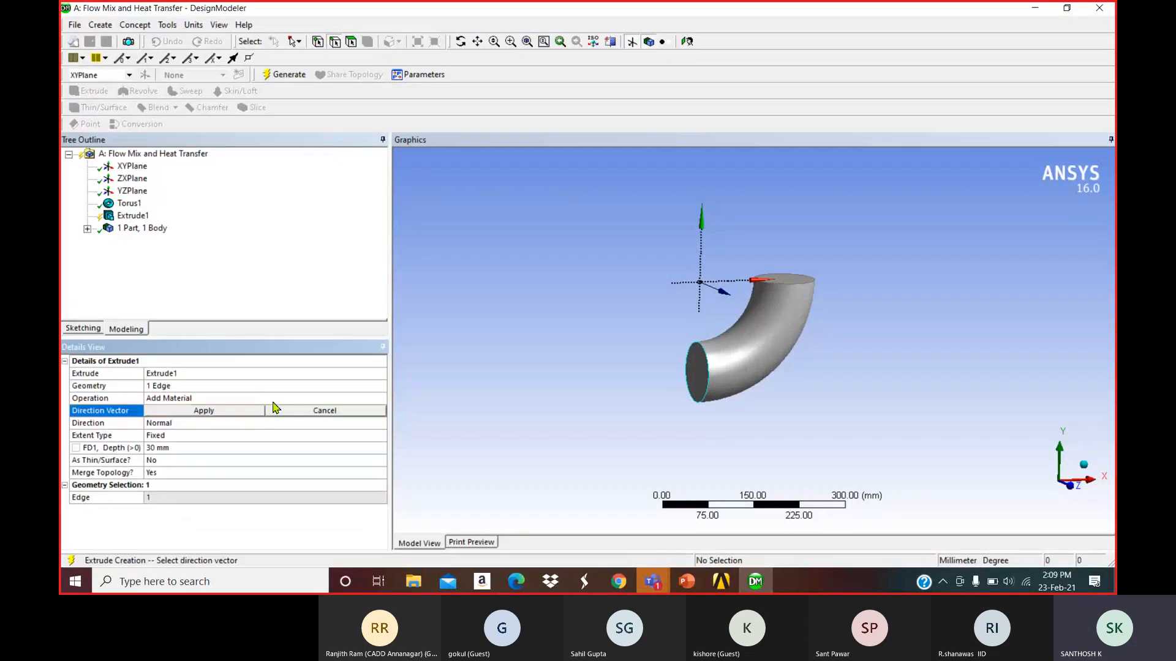
left_click(723, 282)
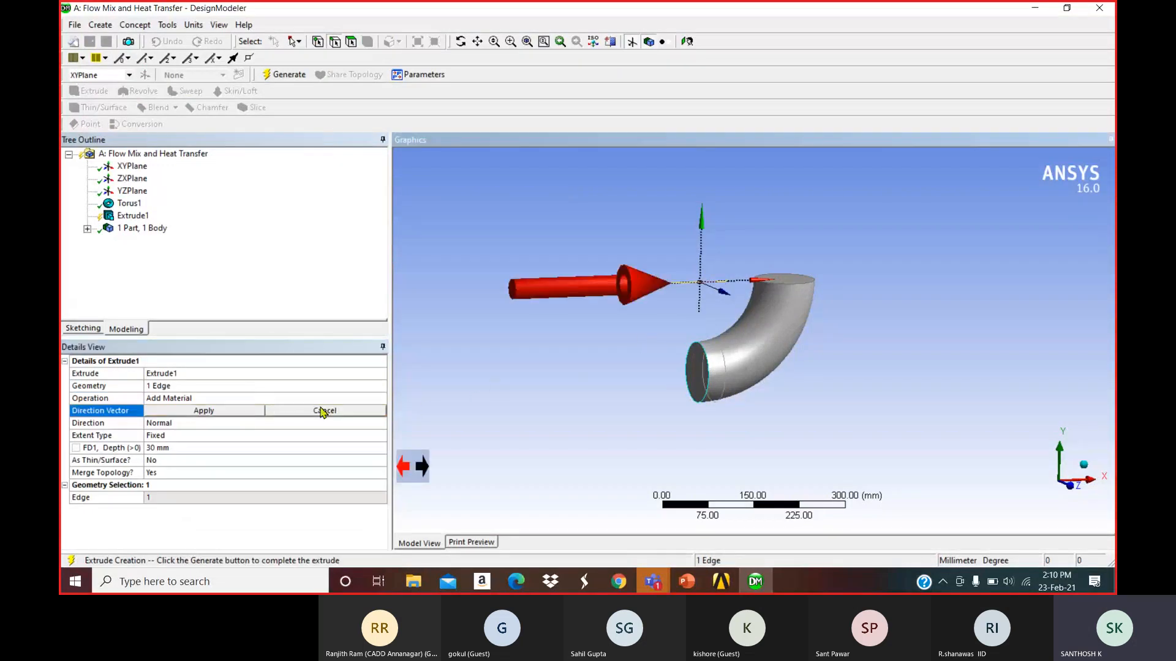
left_click(421, 466)
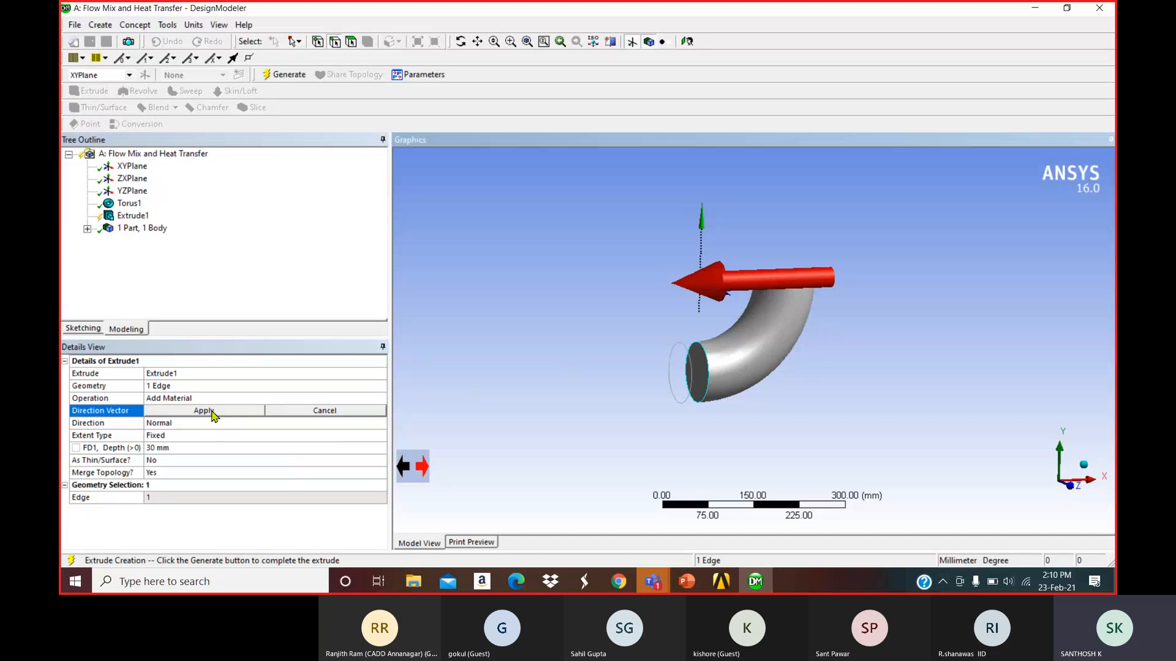
left_click(212, 410)
left_click(204, 450)
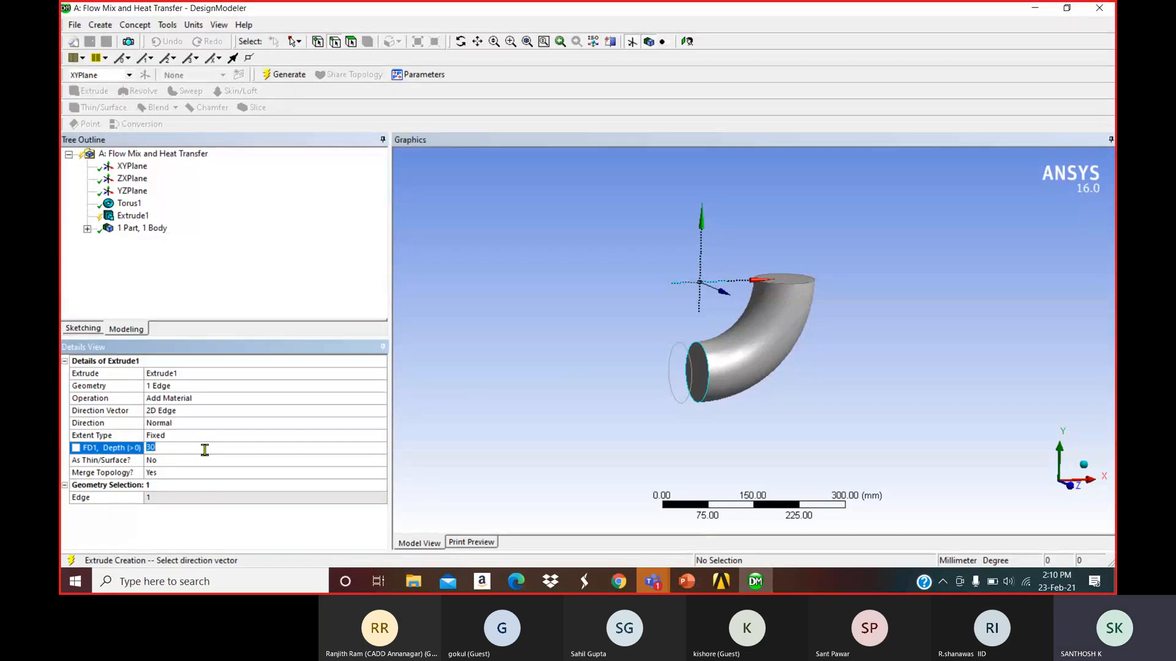
type("200")
key("Return")
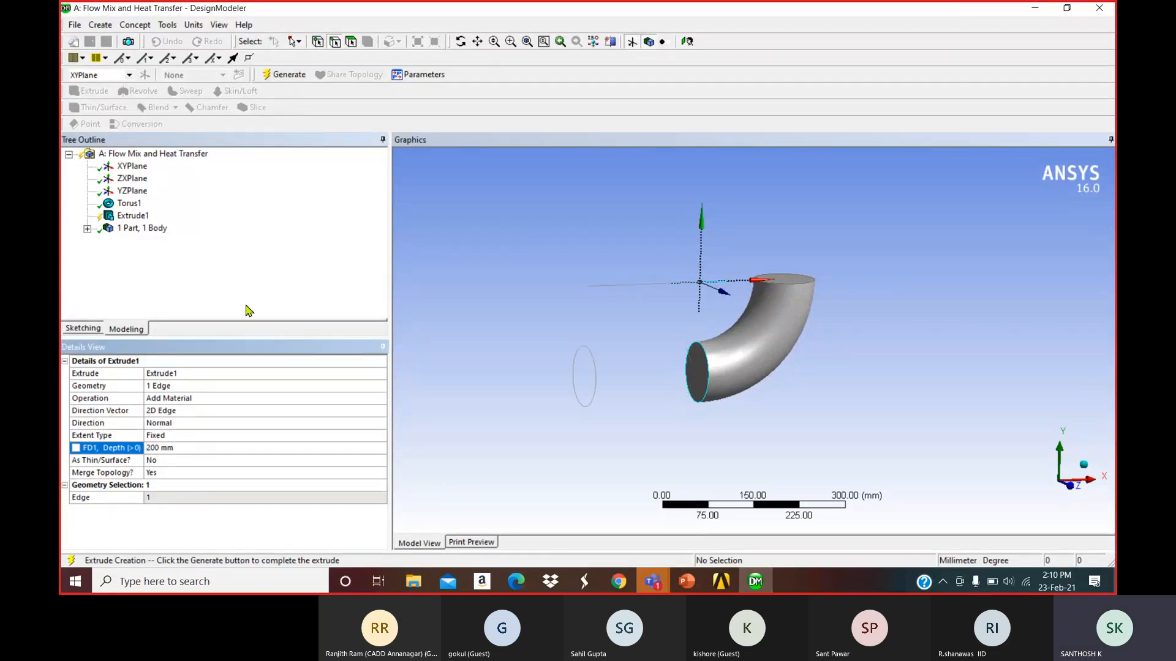
left_click(256, 283)
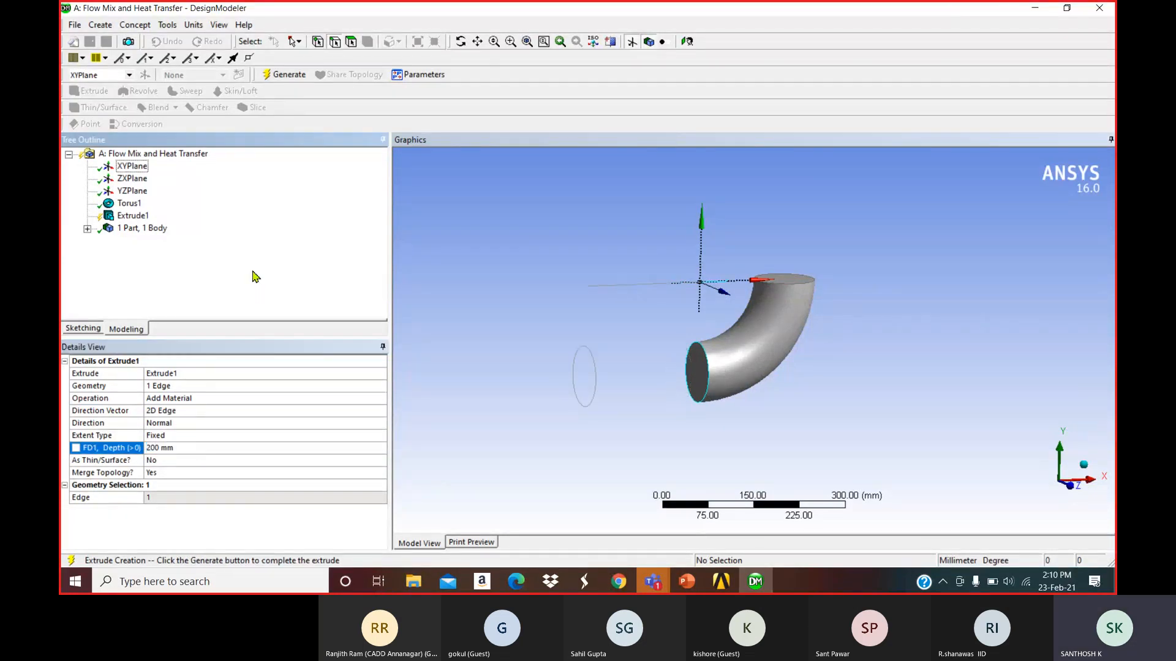
left_click(285, 75)
Extrude the pipe's top circular edge as a vertical leg and generate it.
scroll(546, 266, "up", 3)
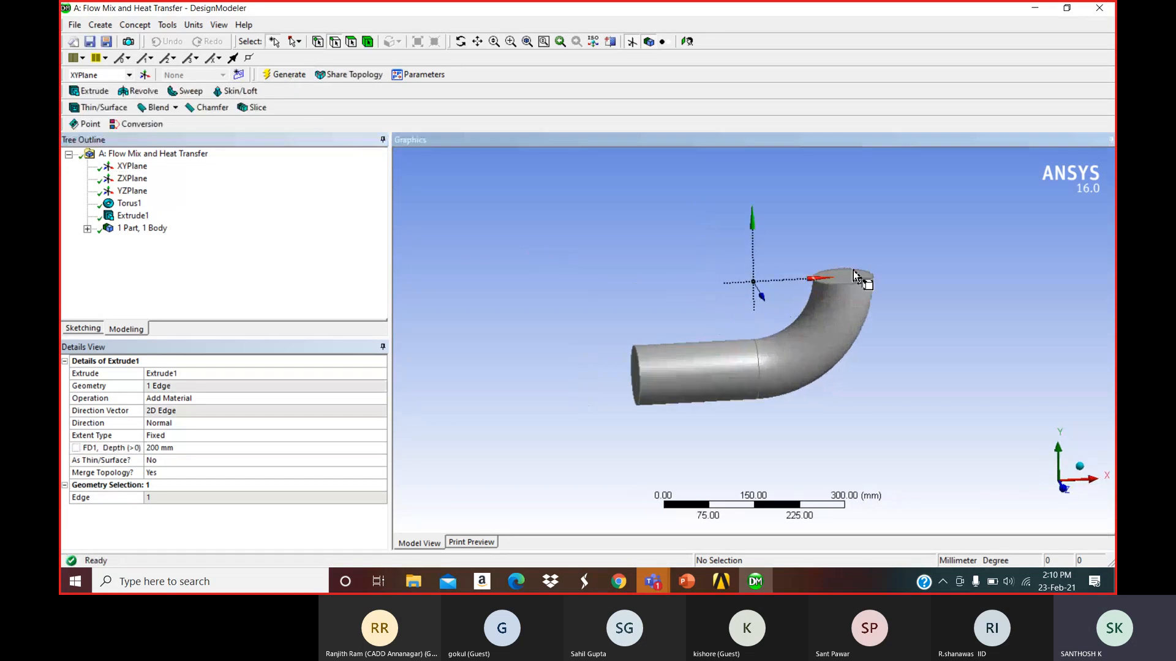
middle_click_drag(848, 279, 783, 306, "ctrl")
left_click(89, 92)
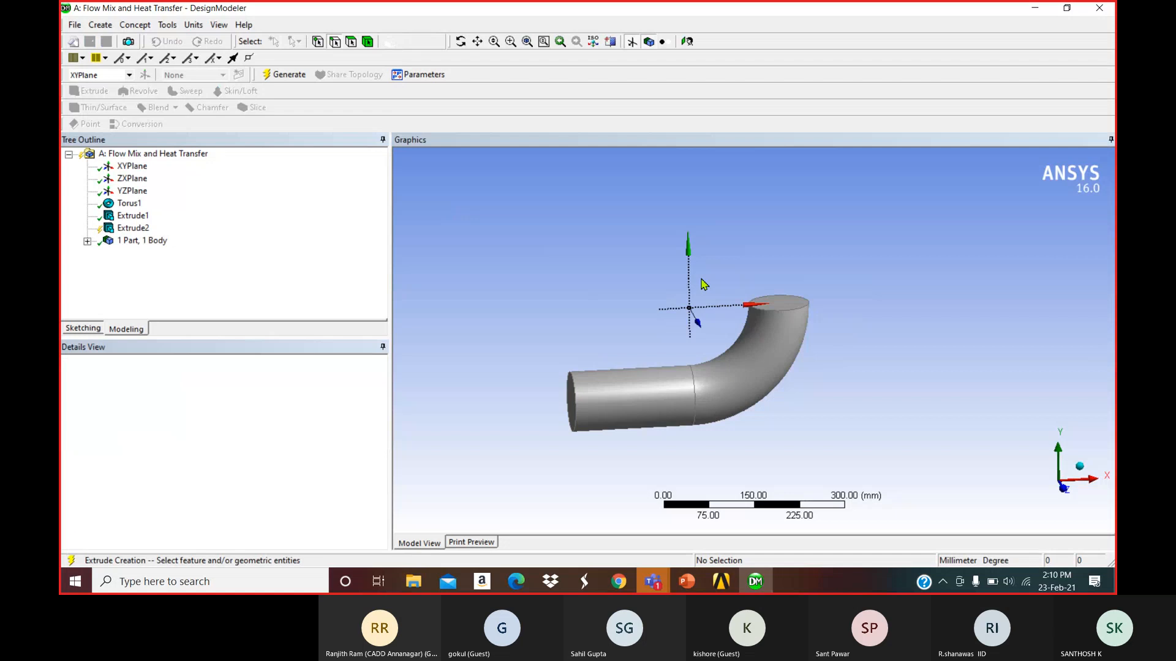
left_click(766, 311)
left_click(214, 391)
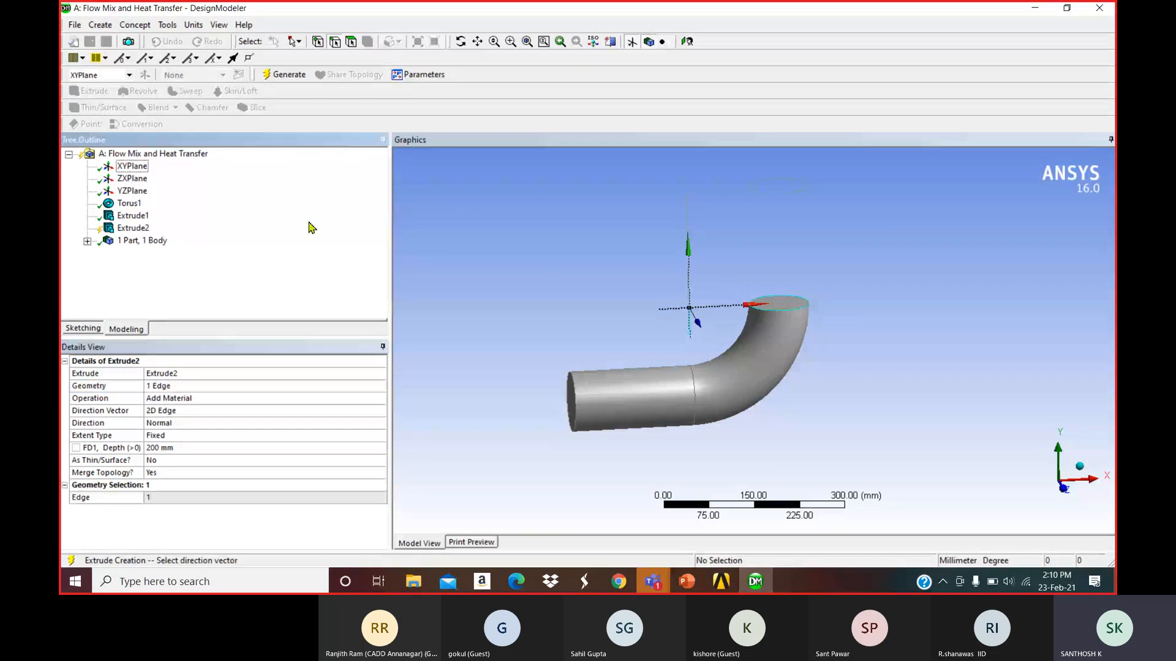
key("F5")
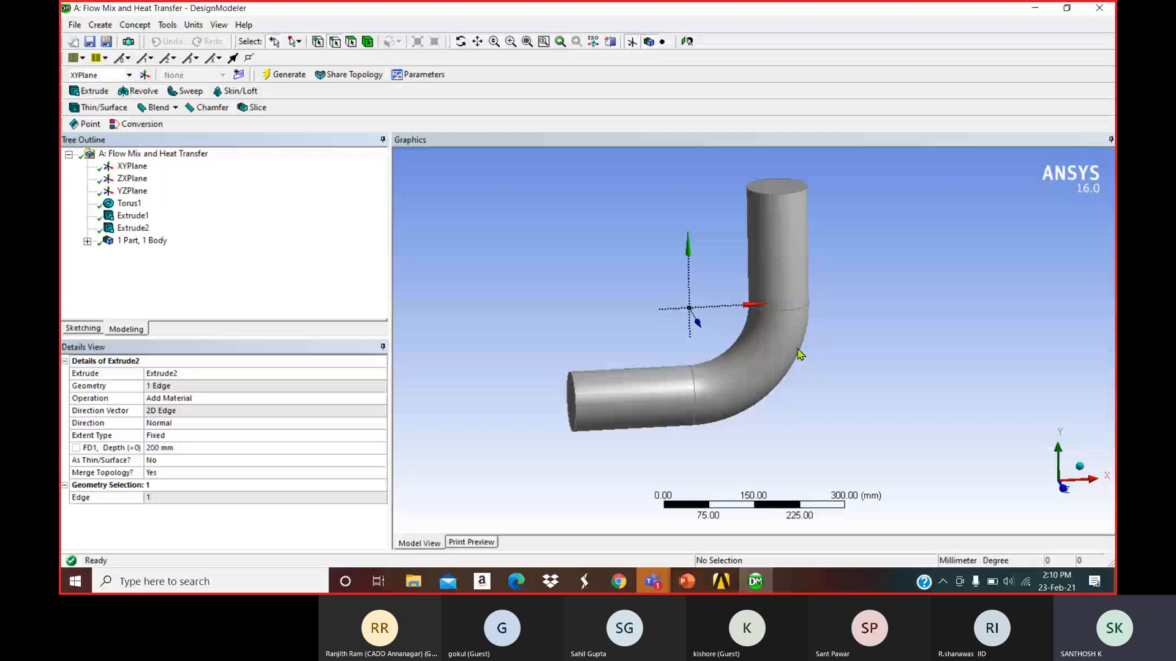
middle_click_drag(798, 354, 792, 315, "ctrl")
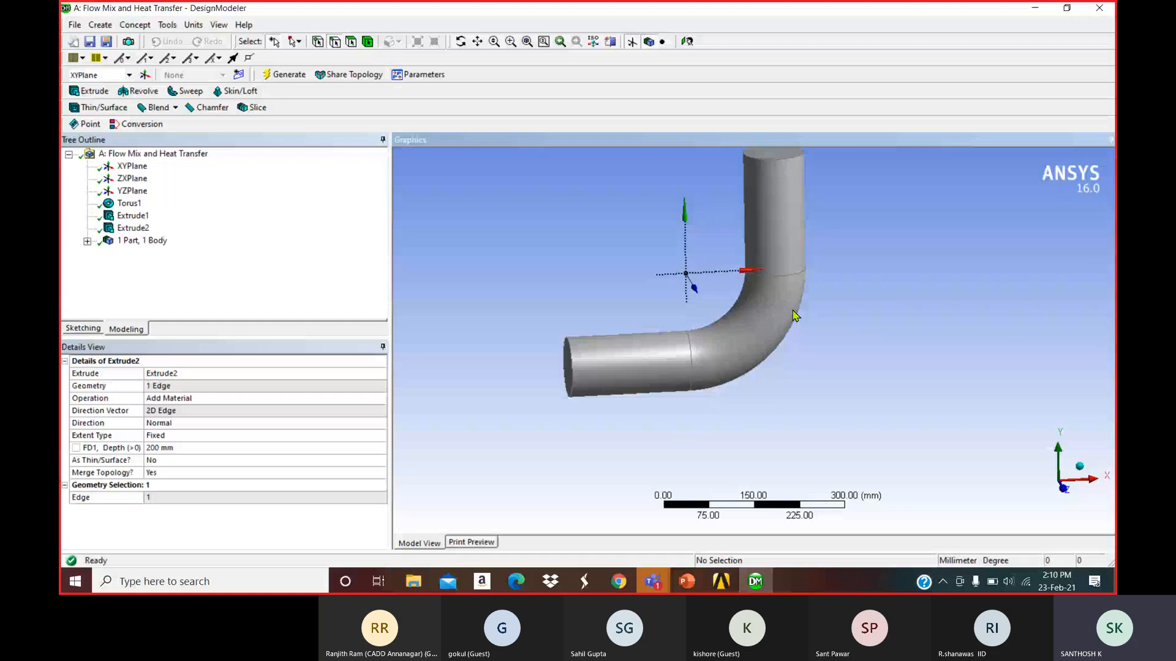
key("alt+Tab")
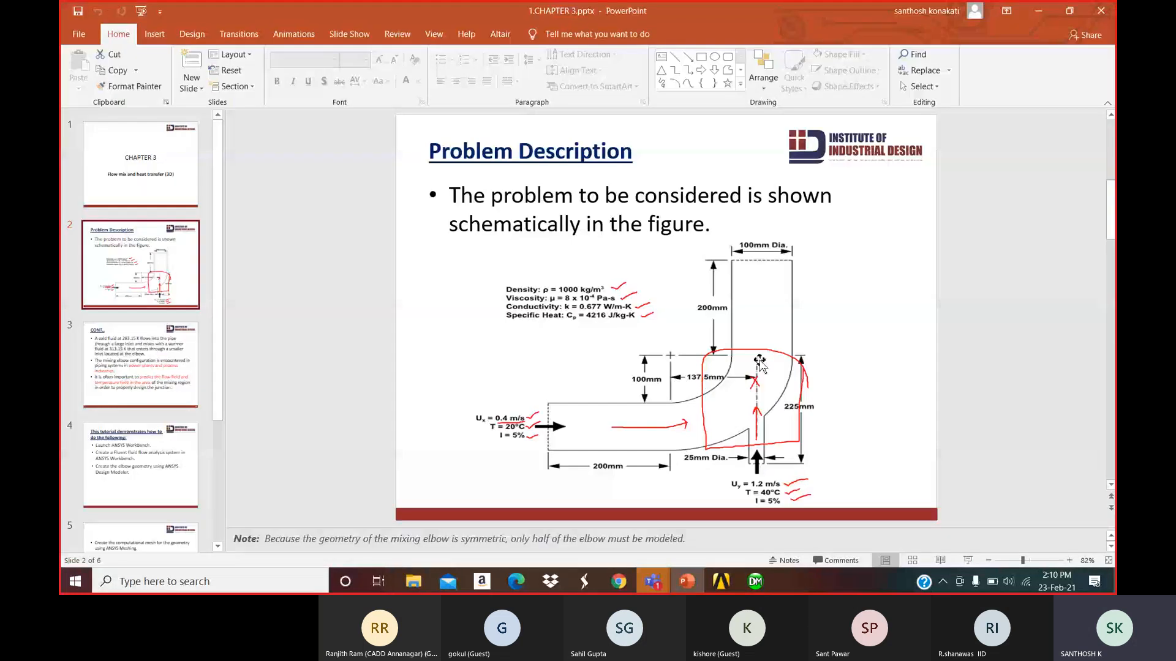
left_click(1041, 11)
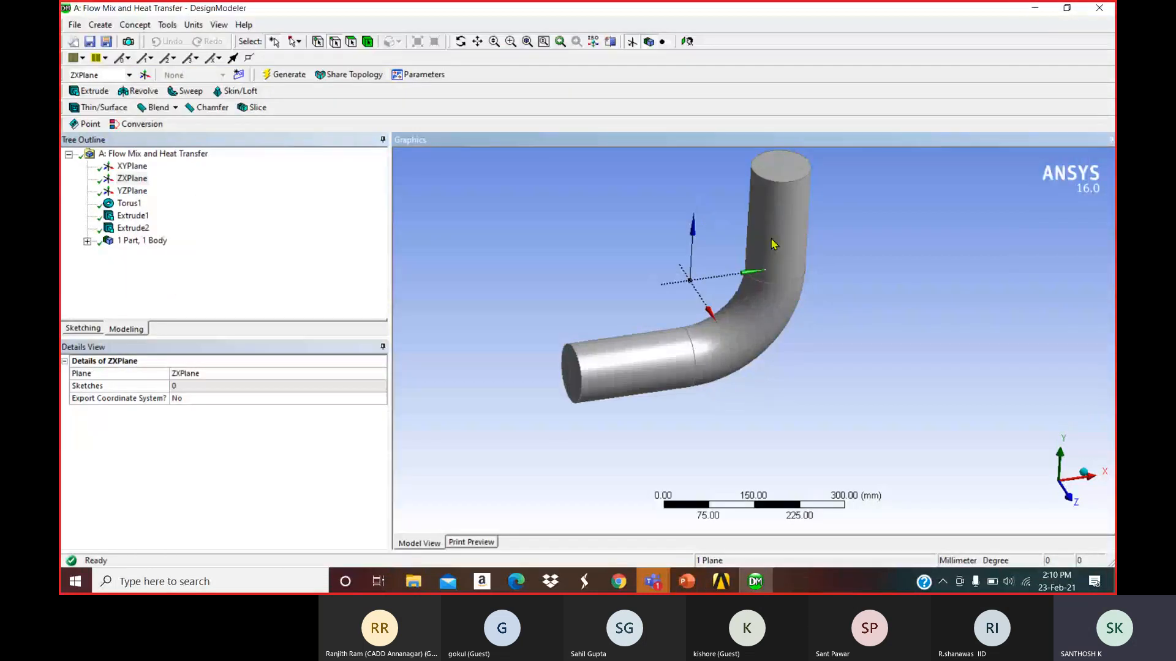
Draw a circle in a ZXPlane sketch across the vertical pipe leg.
left_click(126, 184)
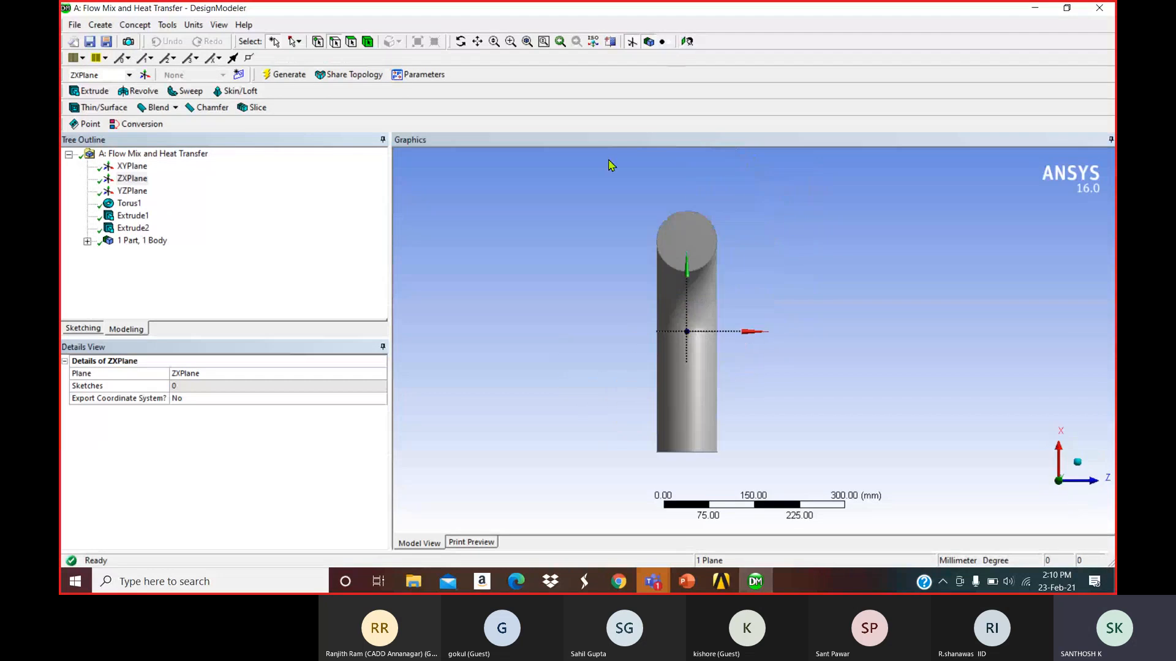
left_click(83, 330)
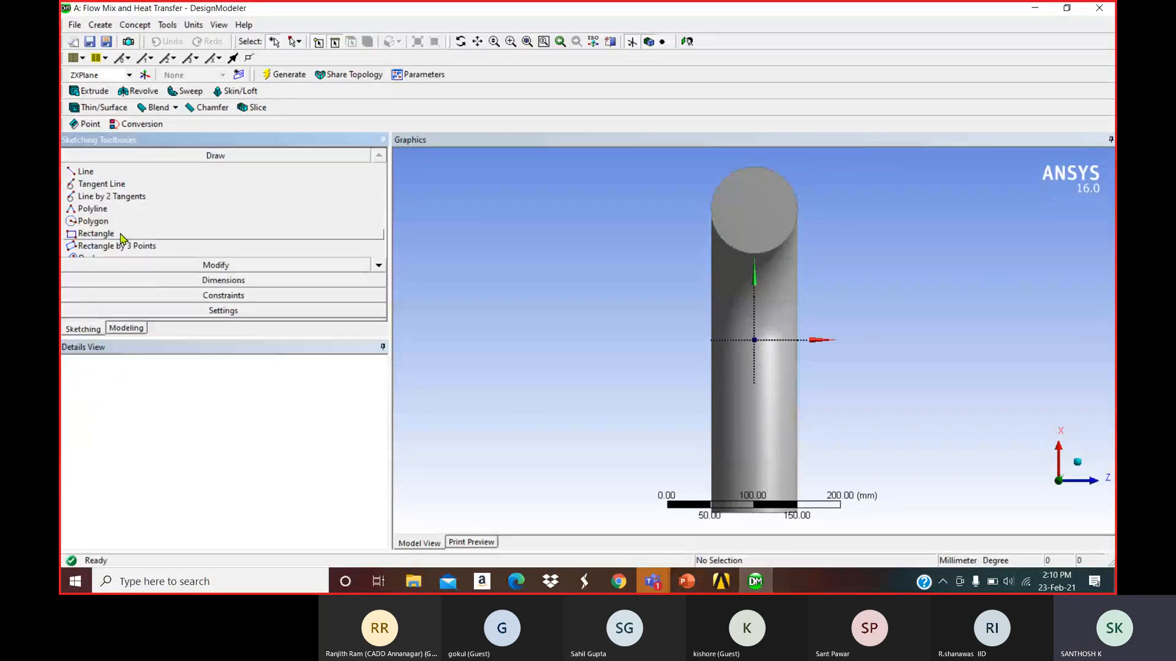
left_click(379, 266)
left_click(378, 265)
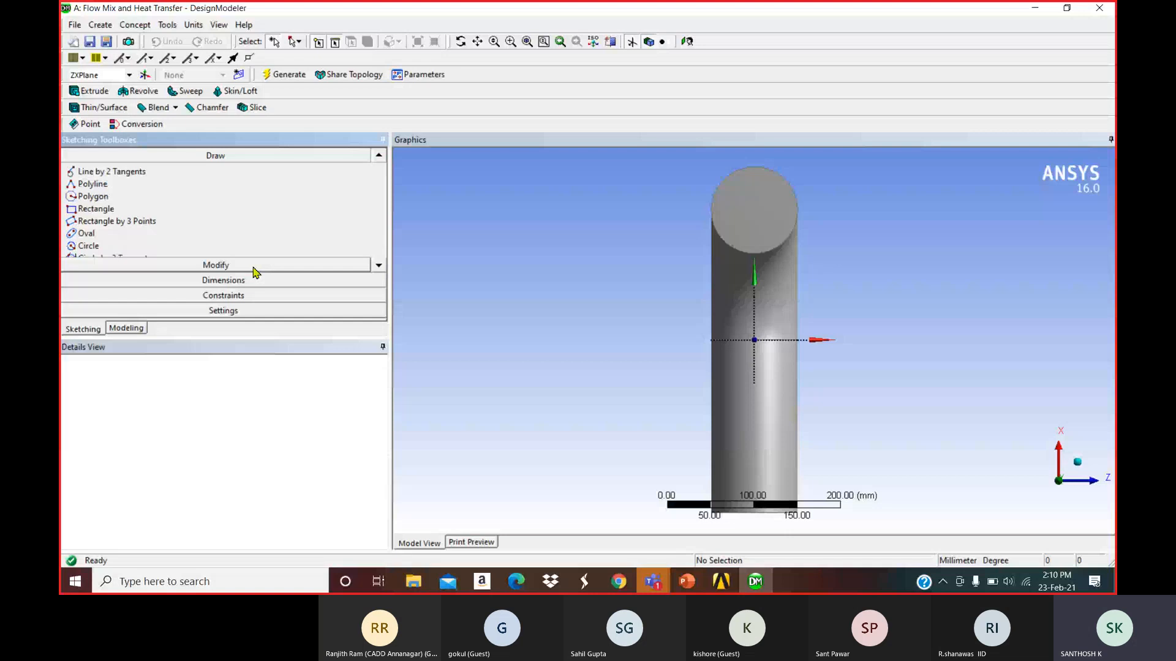
left_click(102, 249)
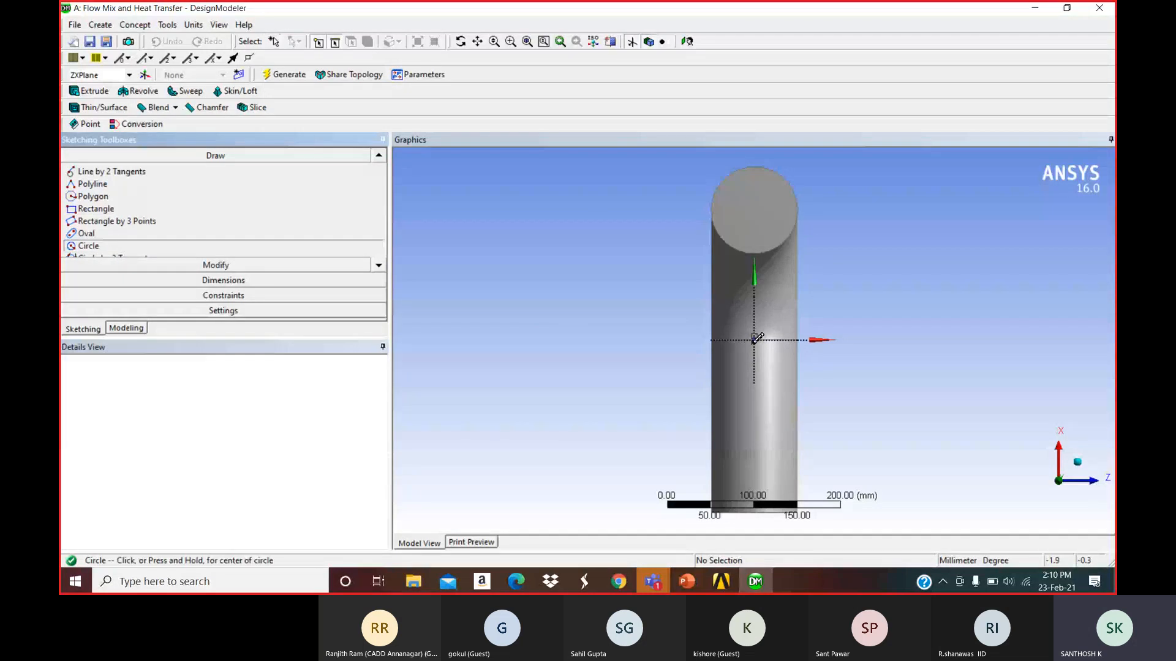
left_click(757, 217)
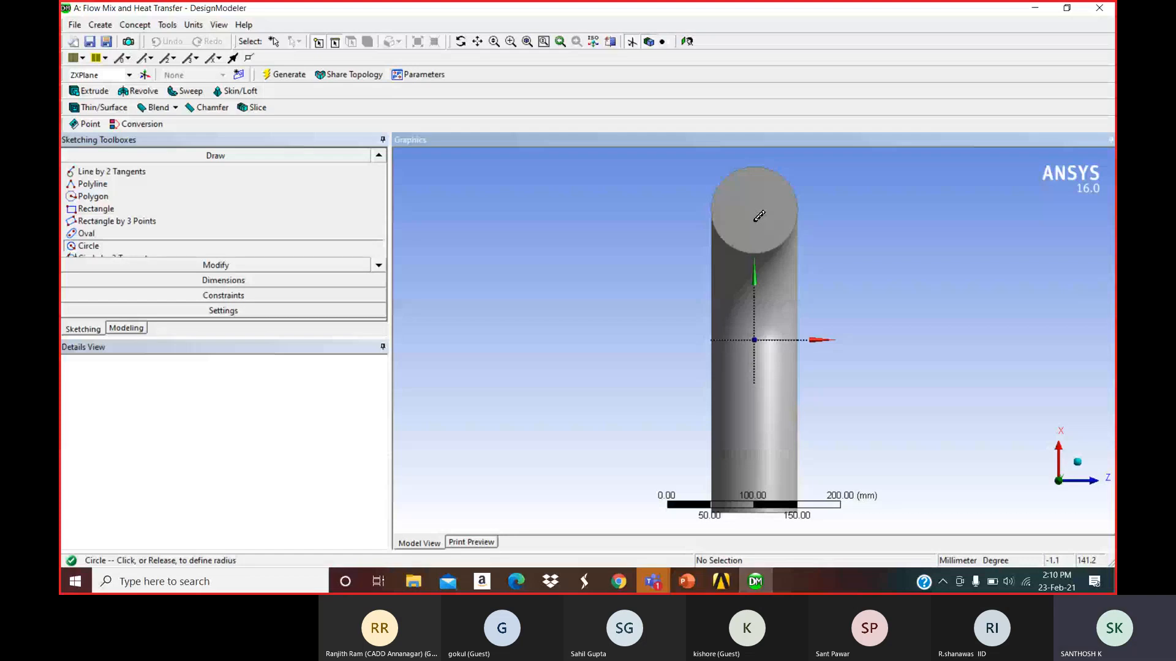
left_click(755, 219)
mouse_move(750, 218)
middle_mouse_down()
mouse_move(651, 202)
mouse_move(614, 237)
mouse_move(637, 263)
mouse_move(585, 224)
middle_mouse_up()
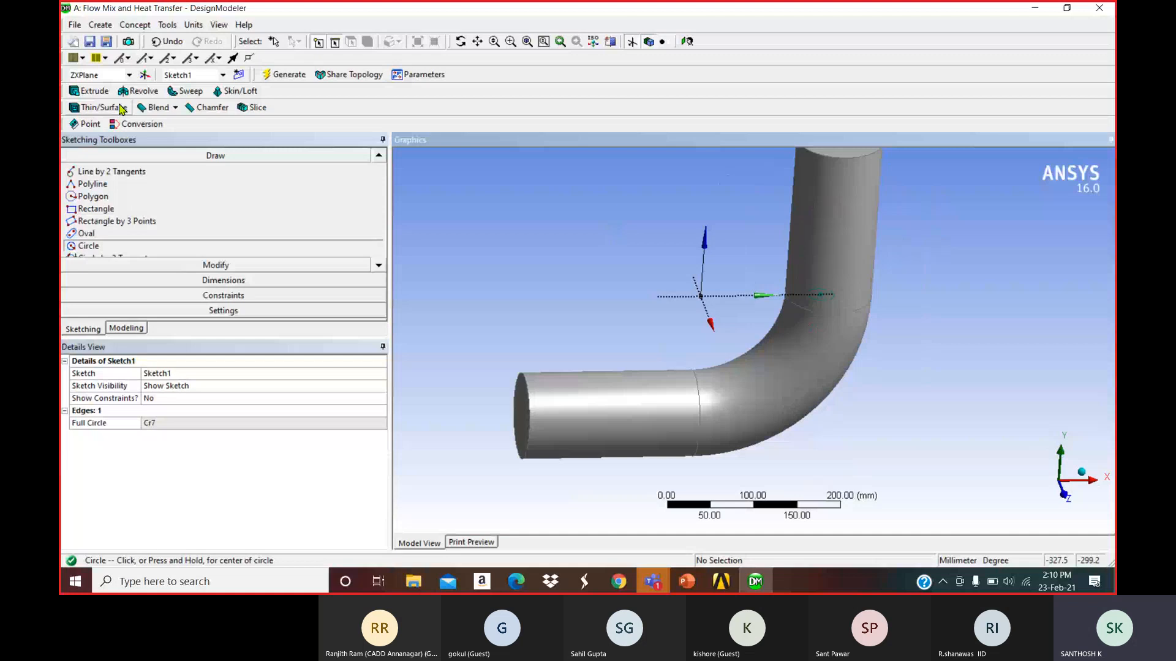
Dimension the circle's D1 as 25 mm.
left_click(196, 281)
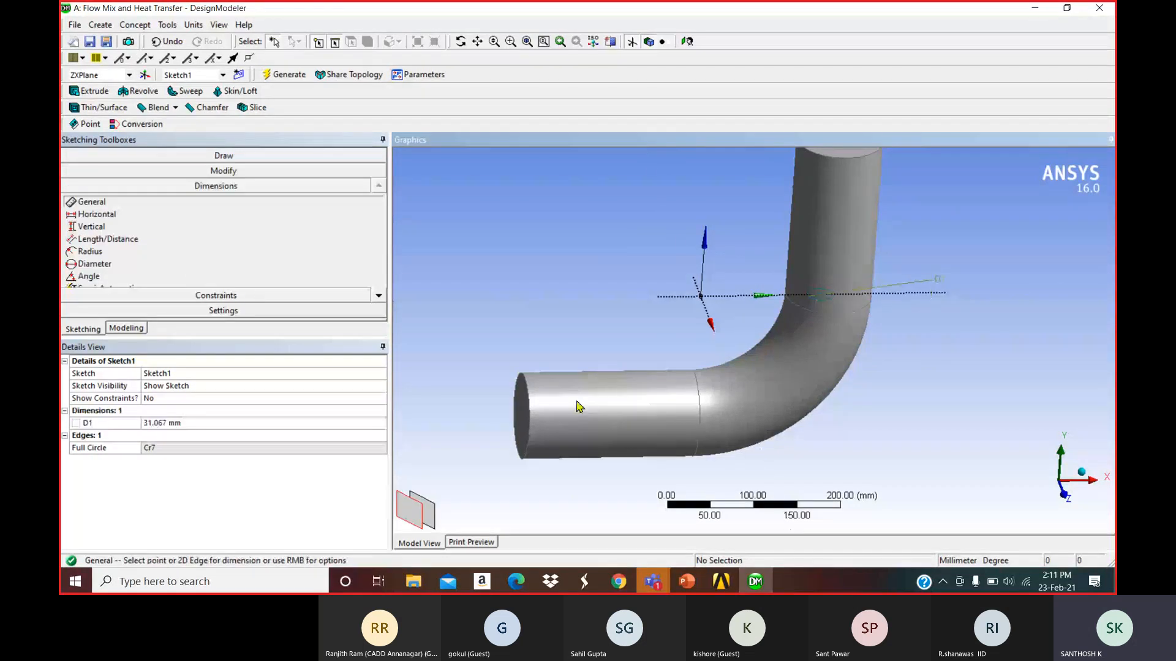
left_click(170, 423)
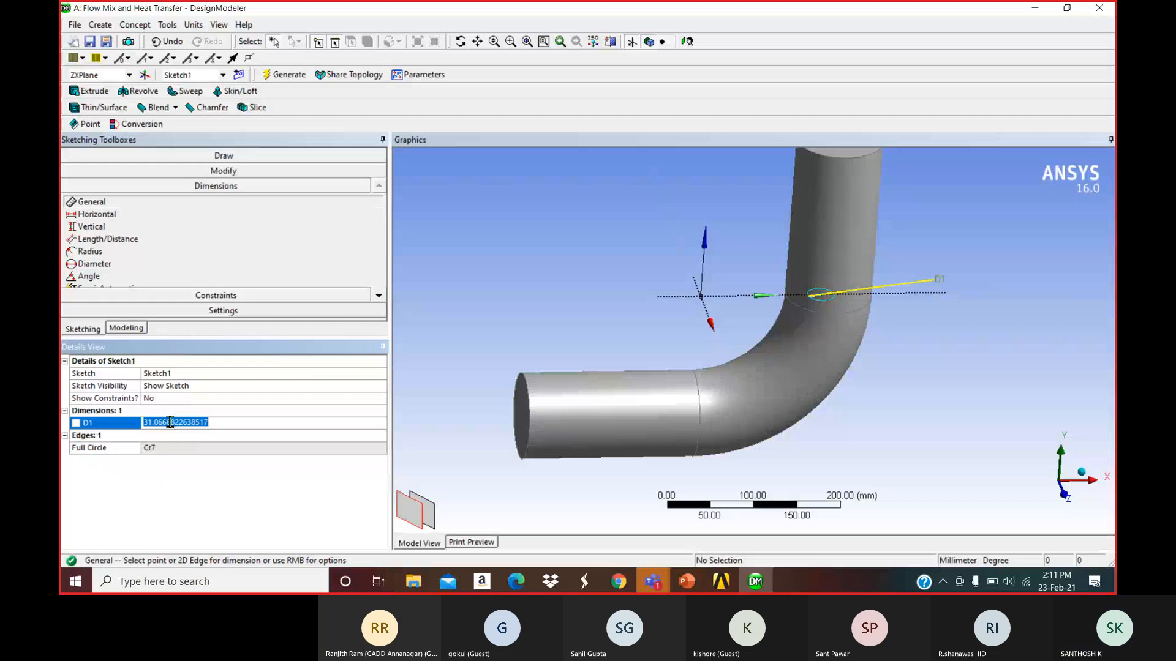
type("25")
key("Return")
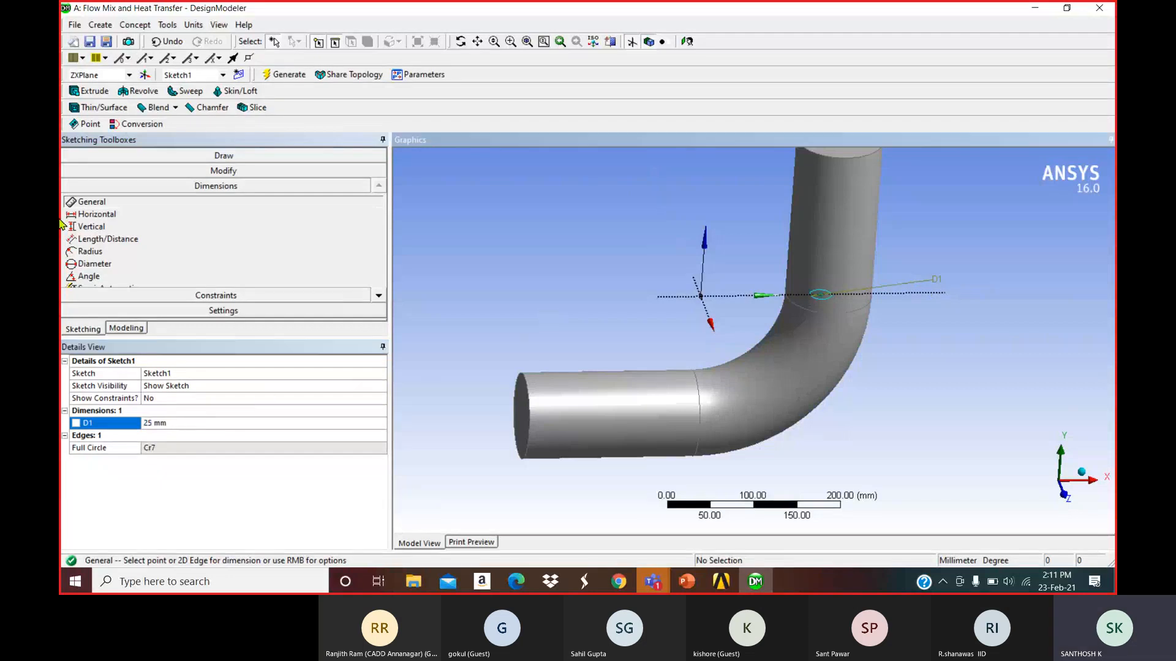
Dimension the circle's distance from the vertical axis as V2 = 137.5 mm.
middle_click_drag(525, 262, 518, 277)
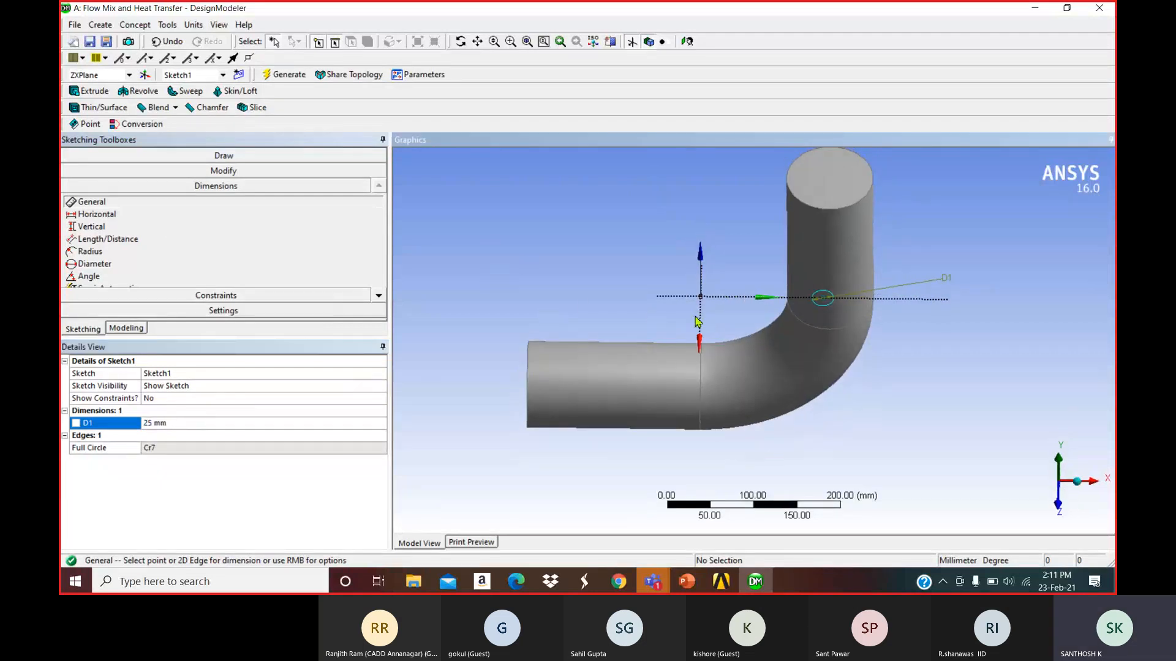
left_click(701, 323)
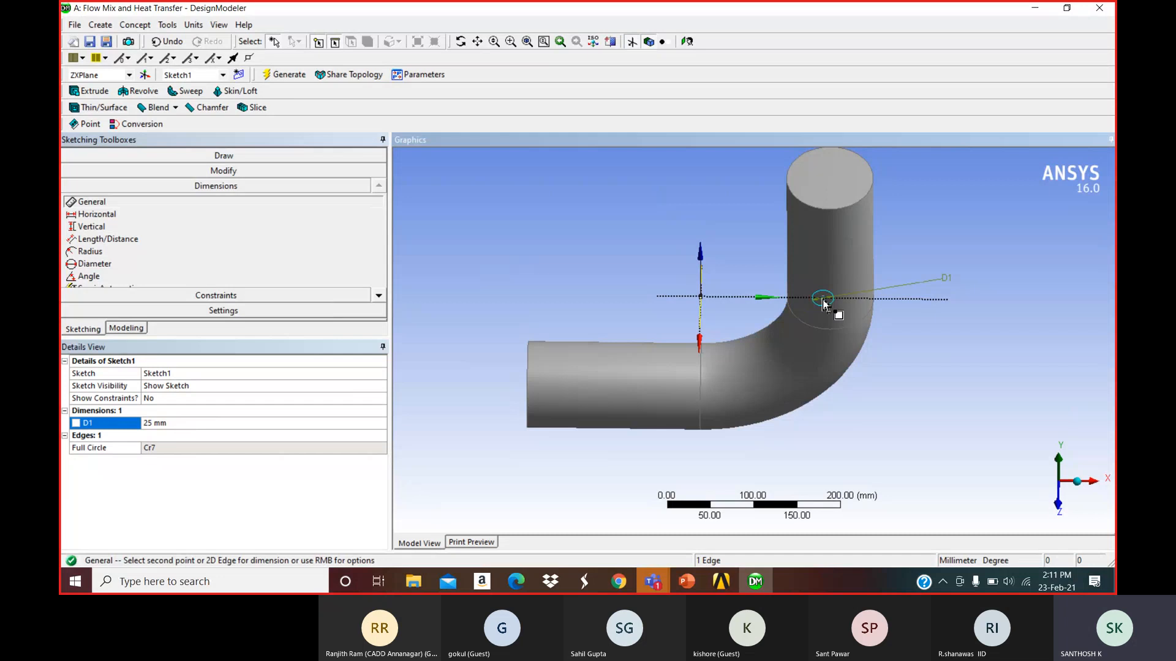
left_click(823, 305)
left_click(760, 367)
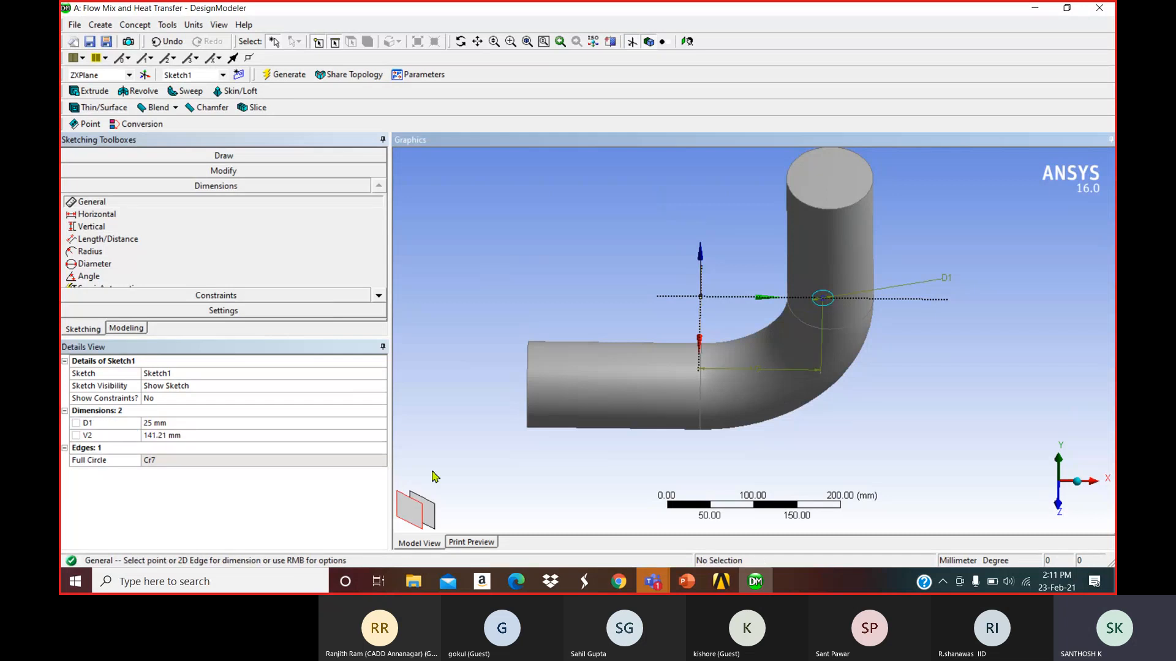
left_click(159, 436)
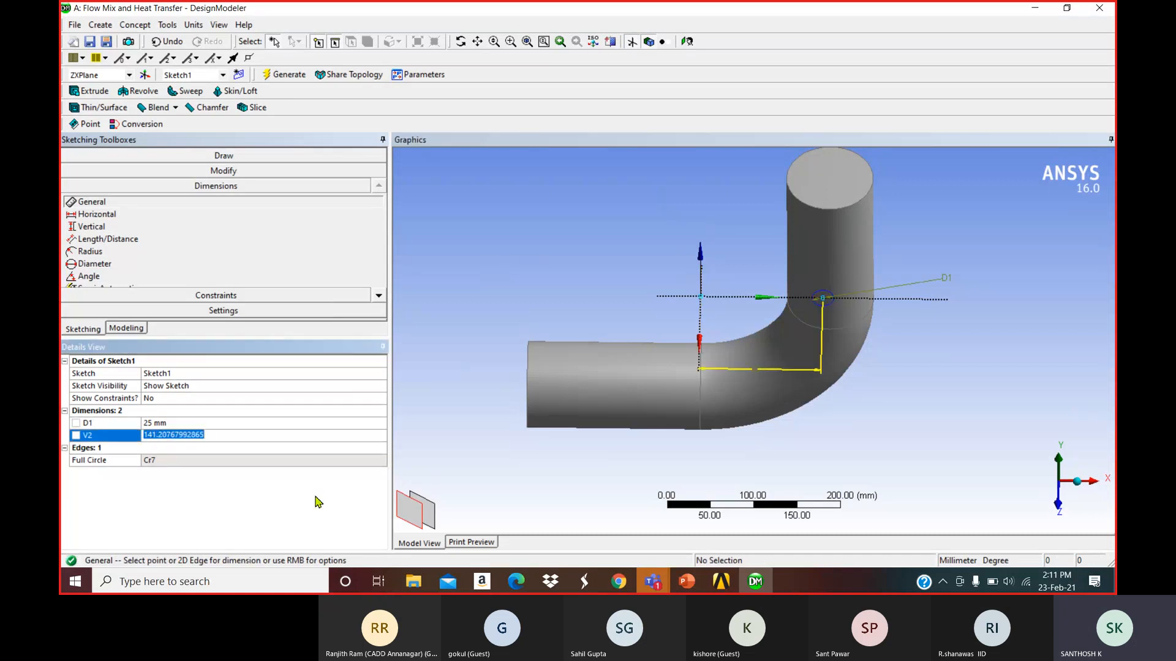
left_click(686, 583)
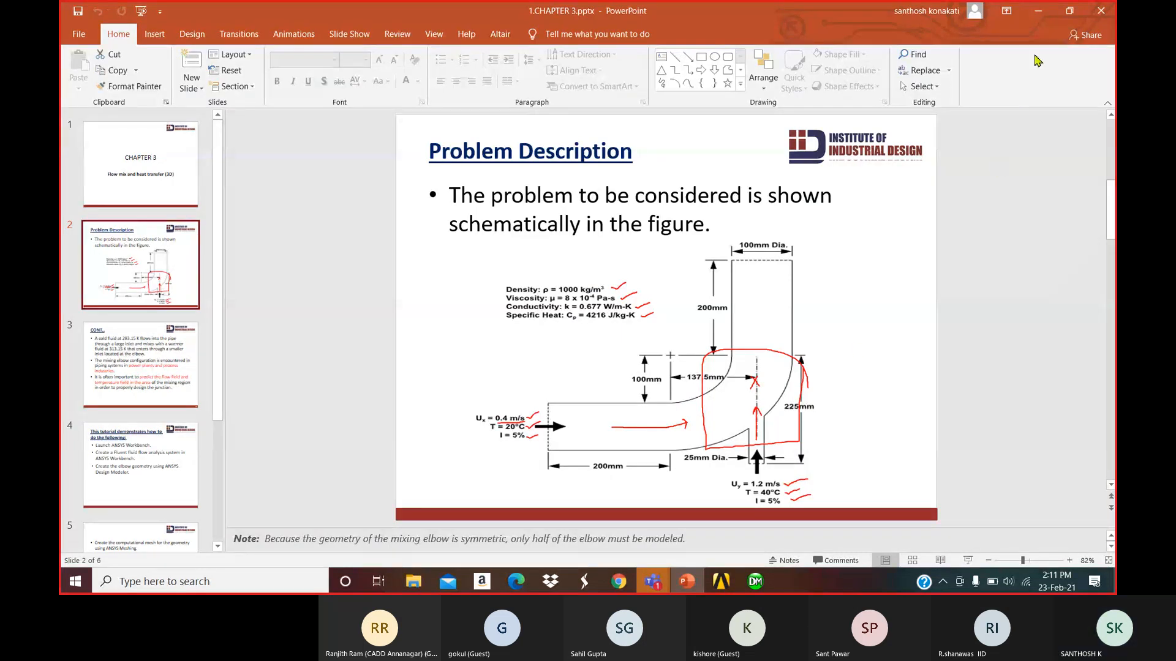
left_click(1039, 14)
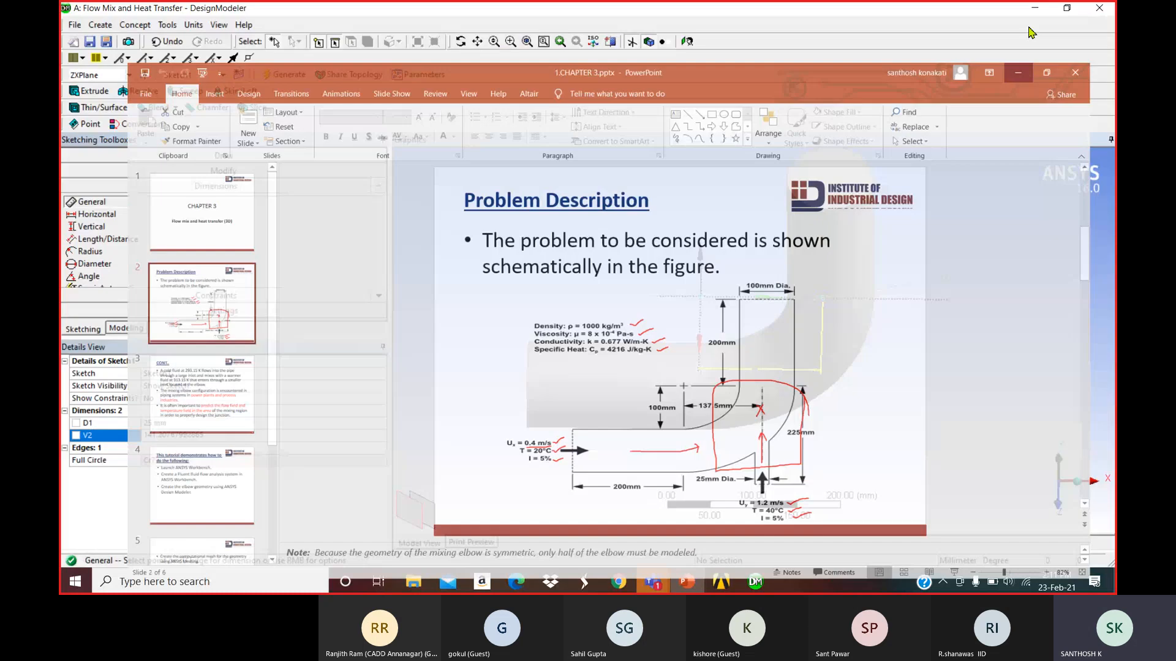
left_click(174, 435)
type("137.5")
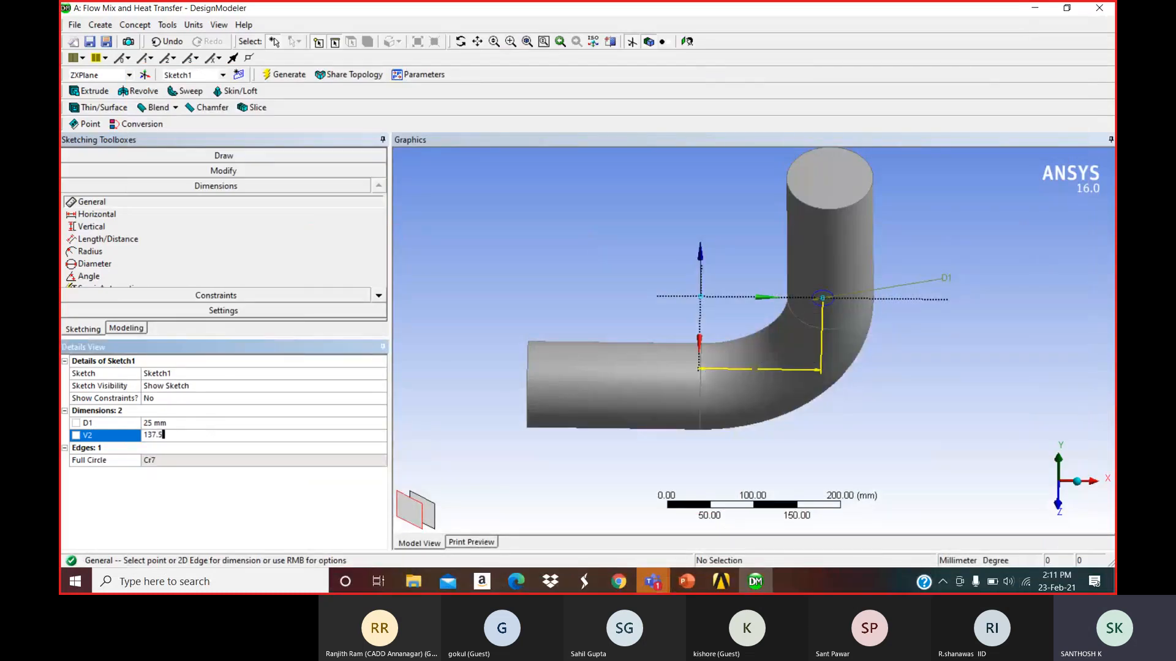
key("Return")
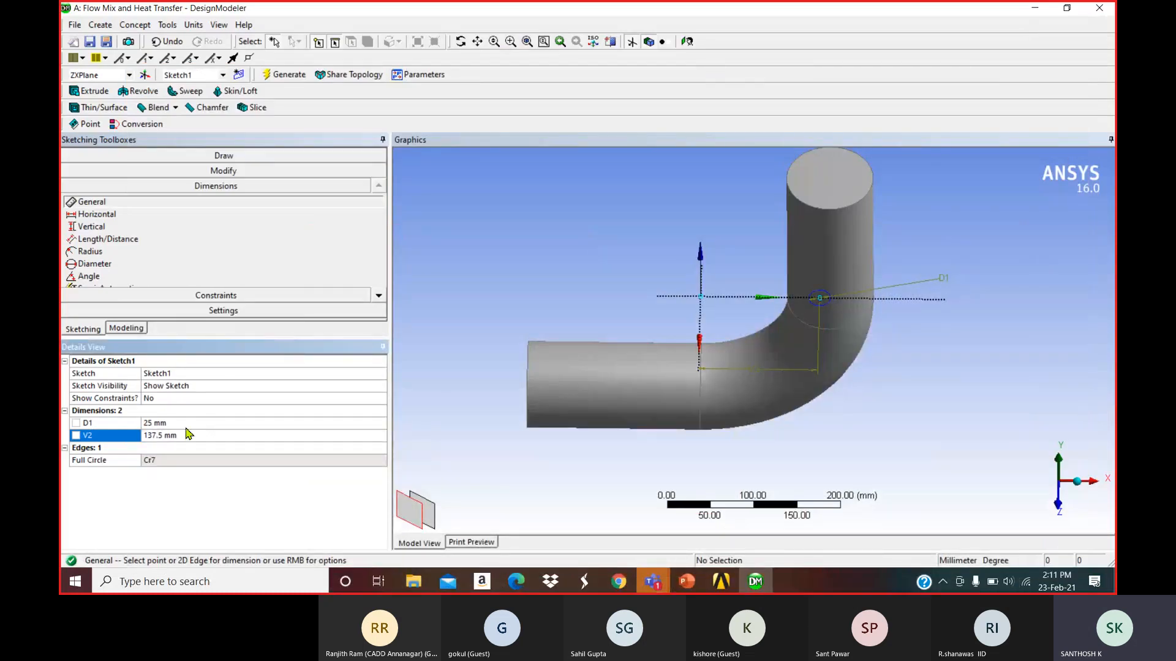
left_click(89, 91)
middle_click_drag(586, 273, 586, 231)
Extrude Sketch1 225 mm in the Reversed direction to form the small side pipe.
left_click(233, 387)
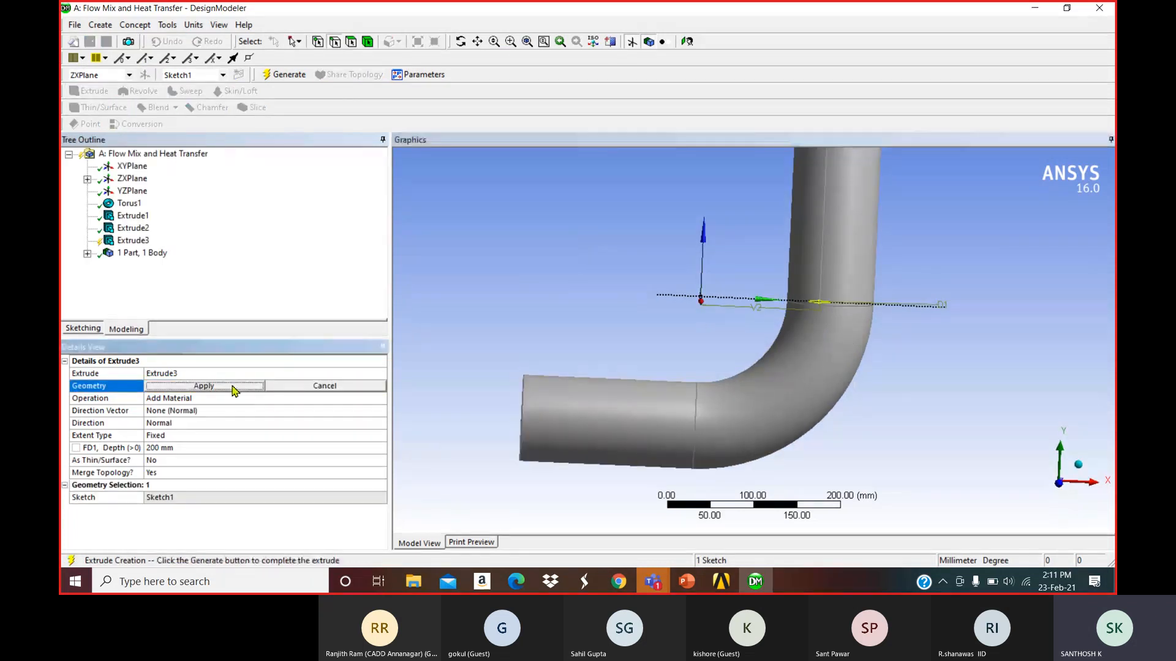
left_click(195, 447)
type("225")
key("Return")
left_click(202, 423)
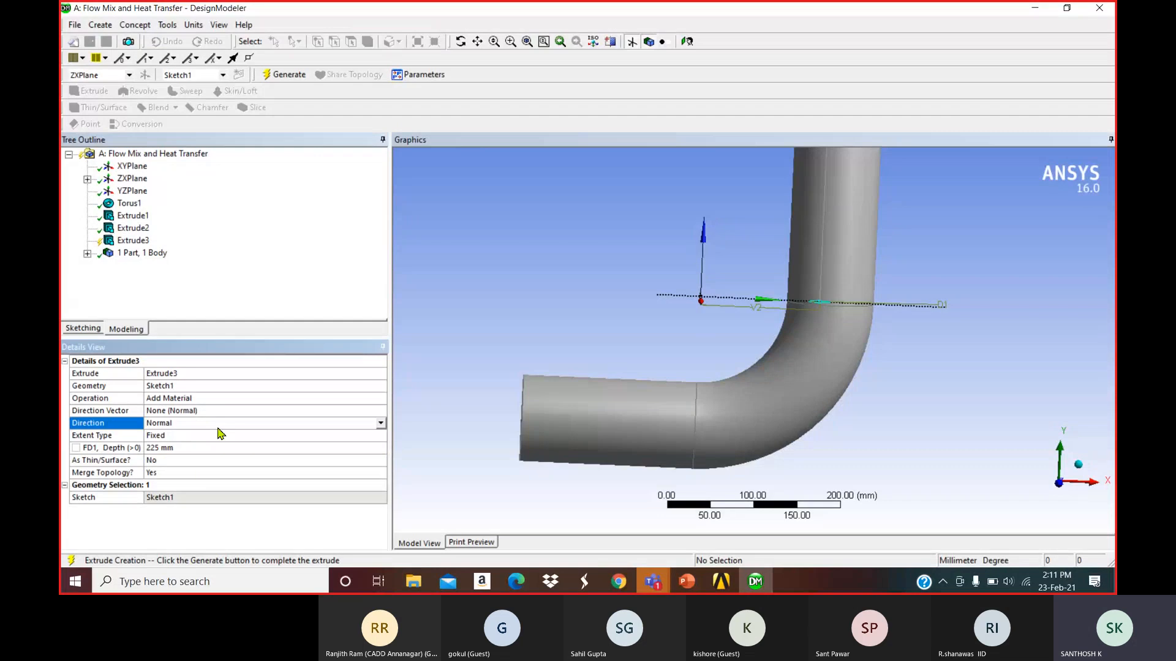
left_click(220, 423)
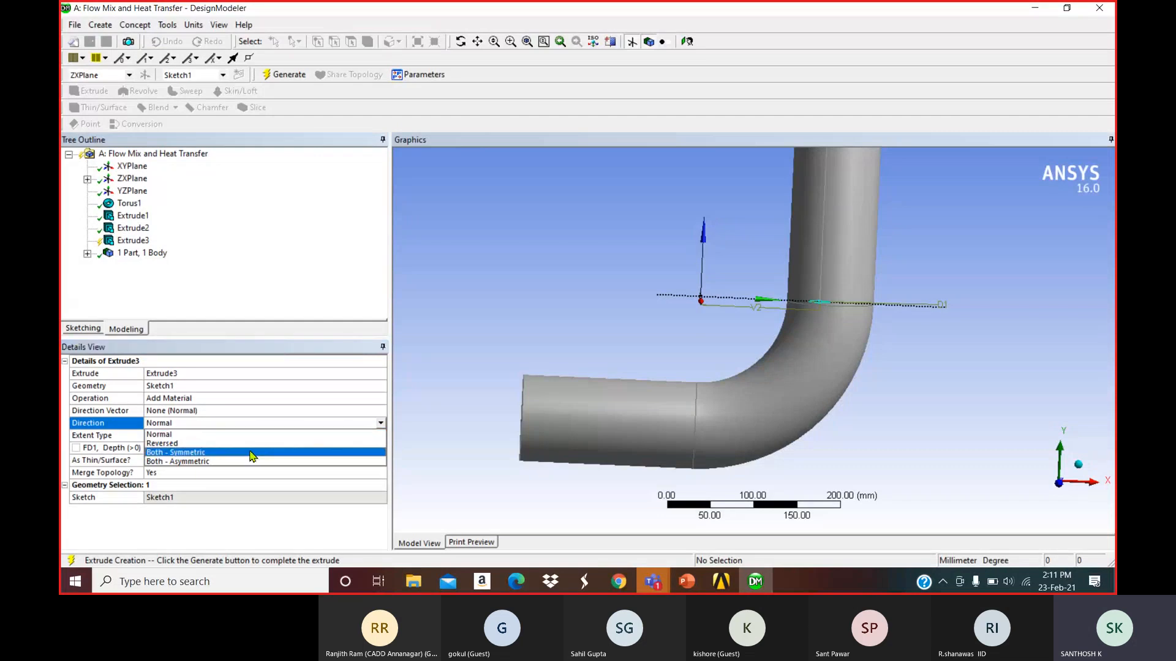
left_click(245, 443)
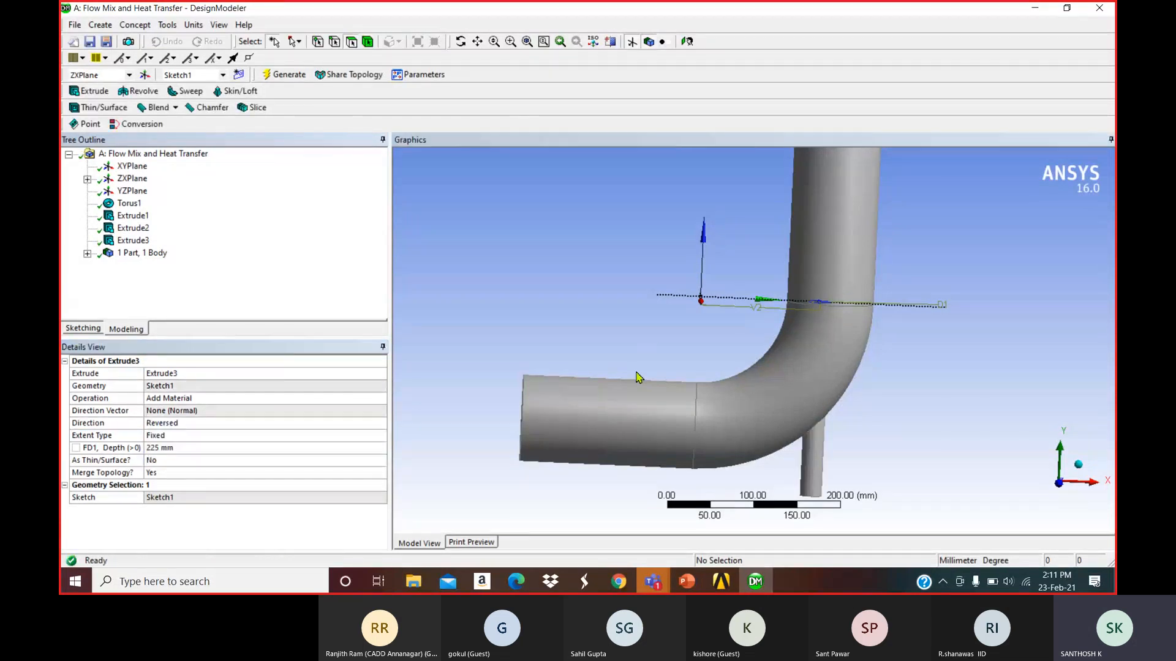
middle_click_drag(652, 331, 688, 274)
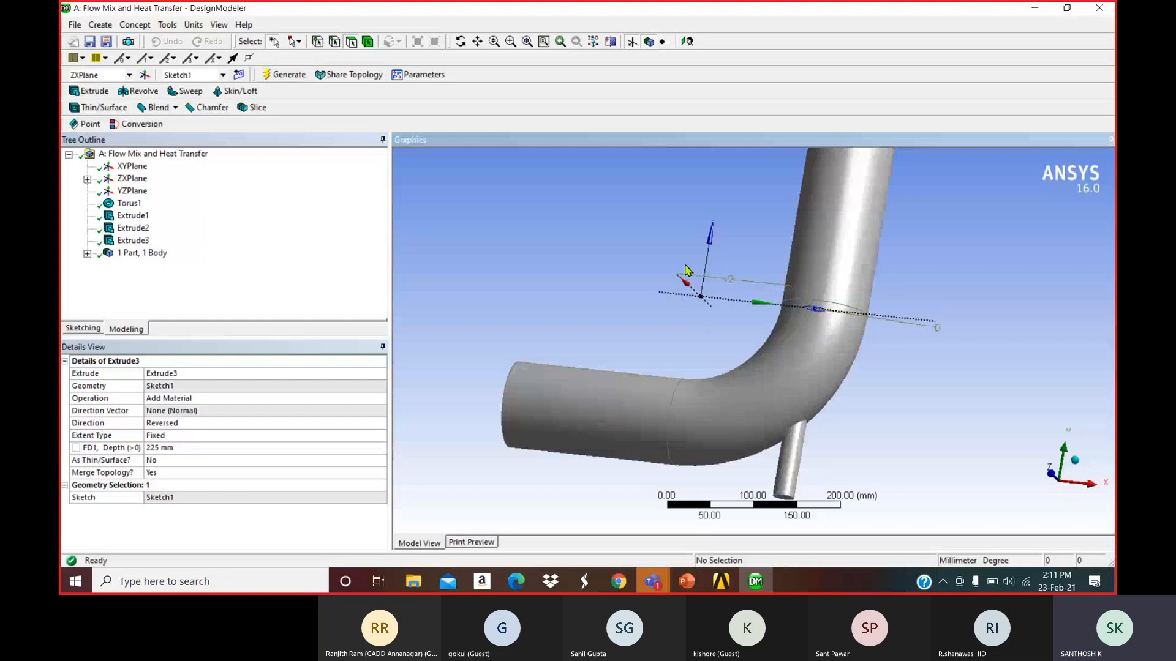
scroll(797, 375, "up", 3)
scroll(798, 374, "down", 2)
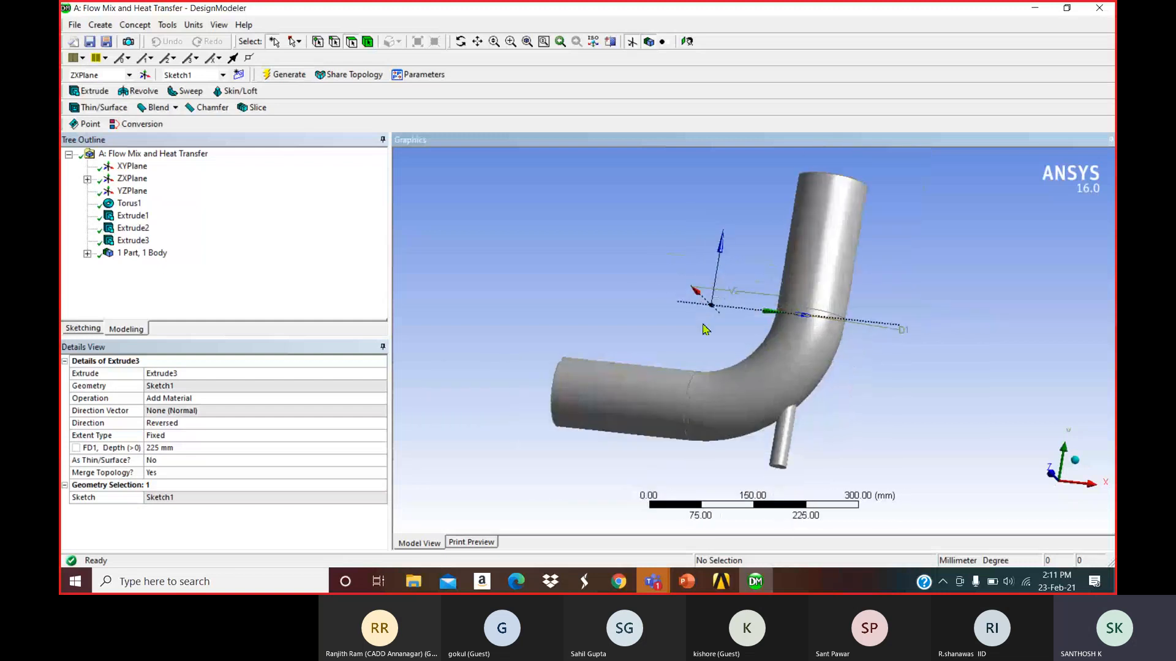
middle_click_drag(798, 374, 826, 366)
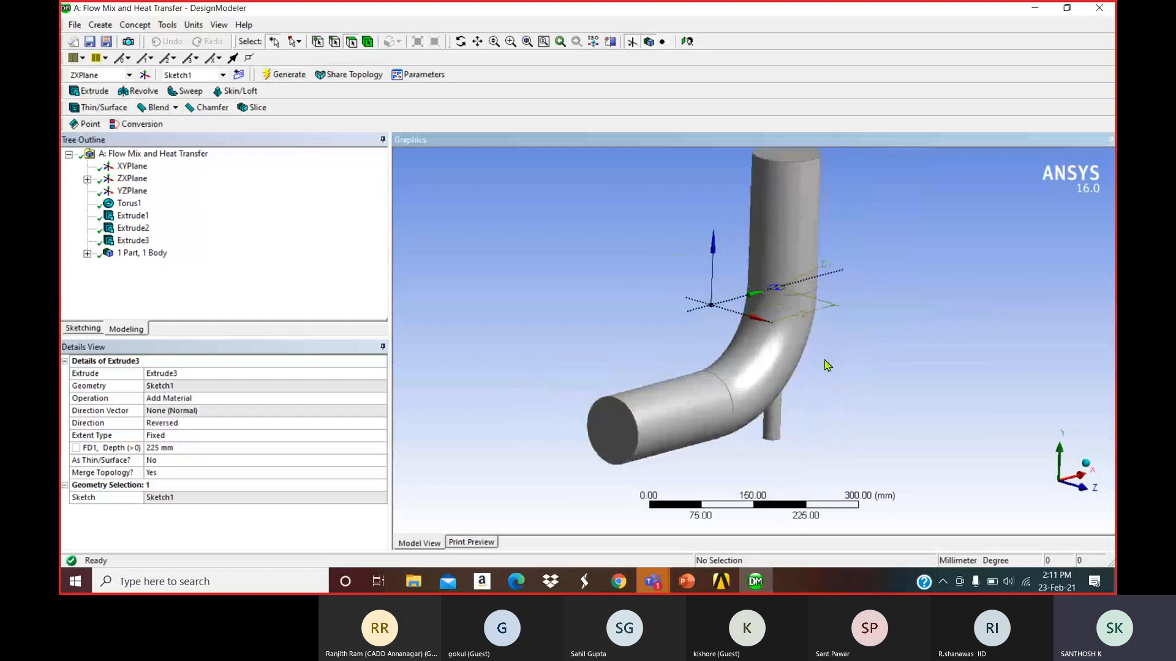
left_click(696, 590)
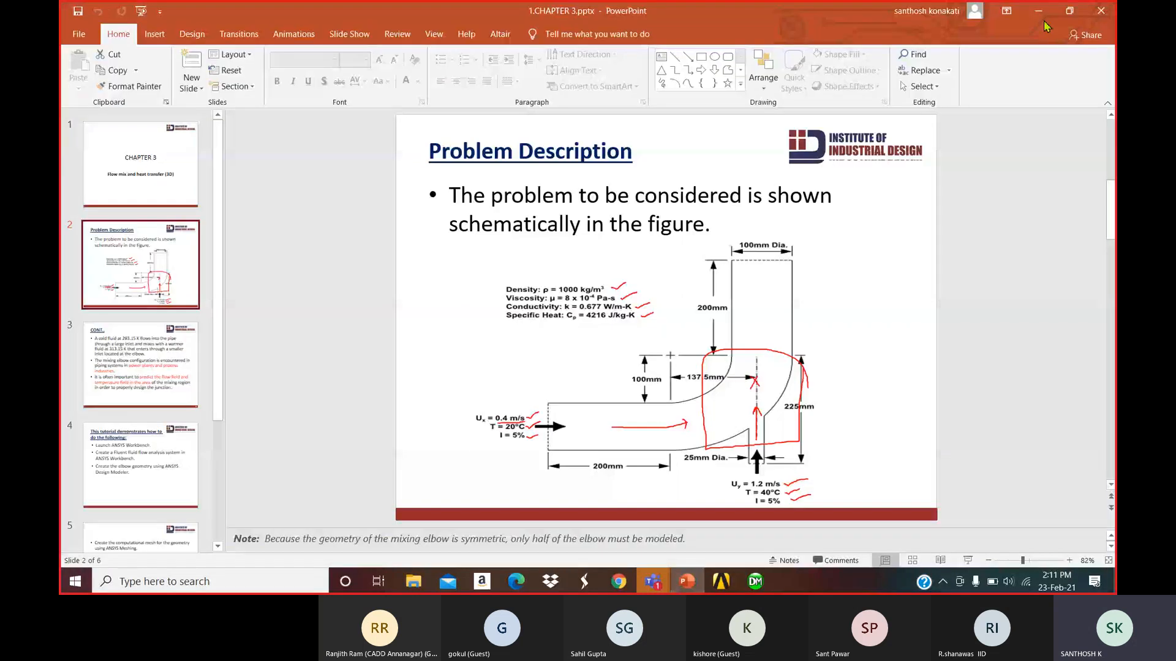
Open Microsoft Paint and draw a circle near the canvas centre.
left_click(1038, 11)
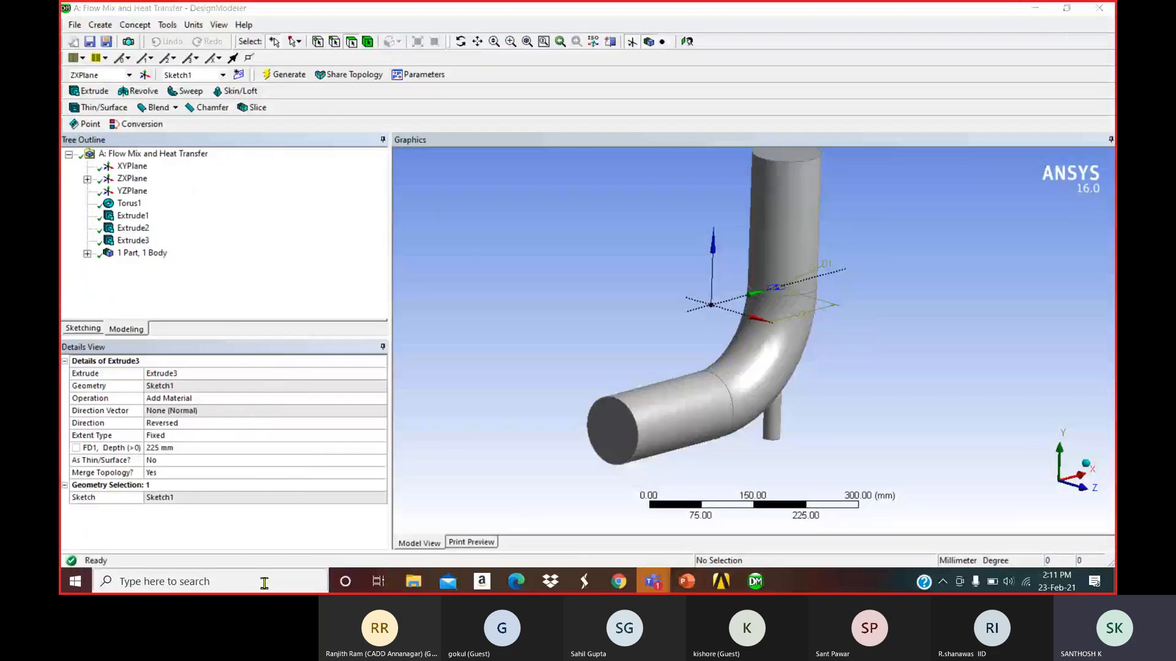
left_click(264, 581)
type("pain")
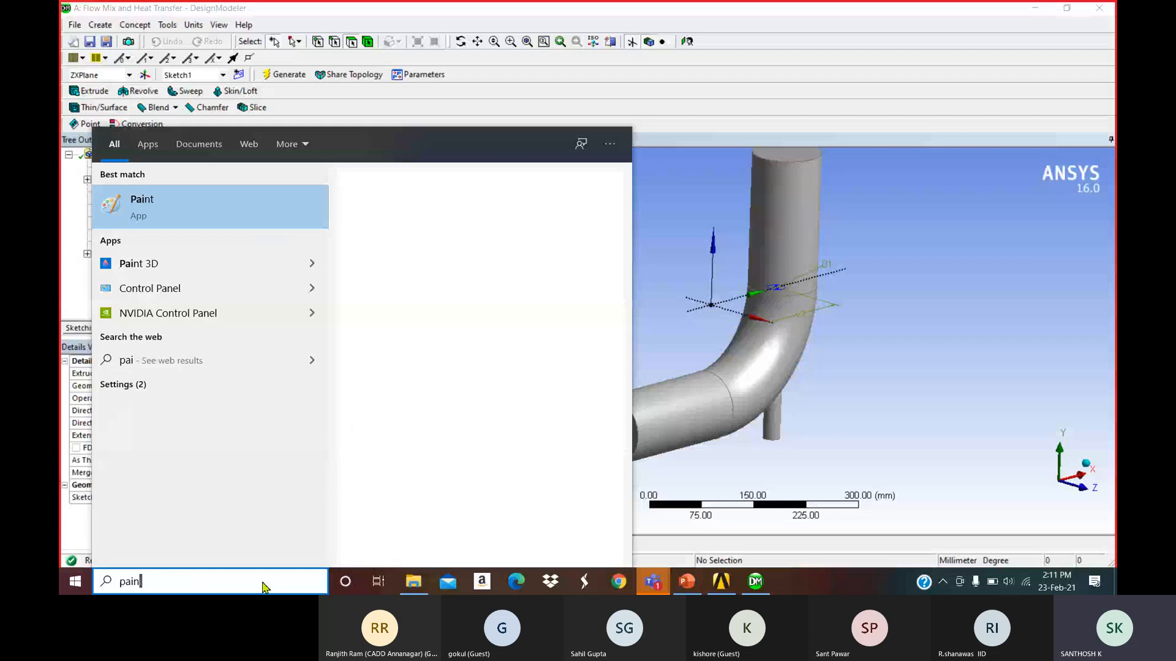
type("t")
key("Return")
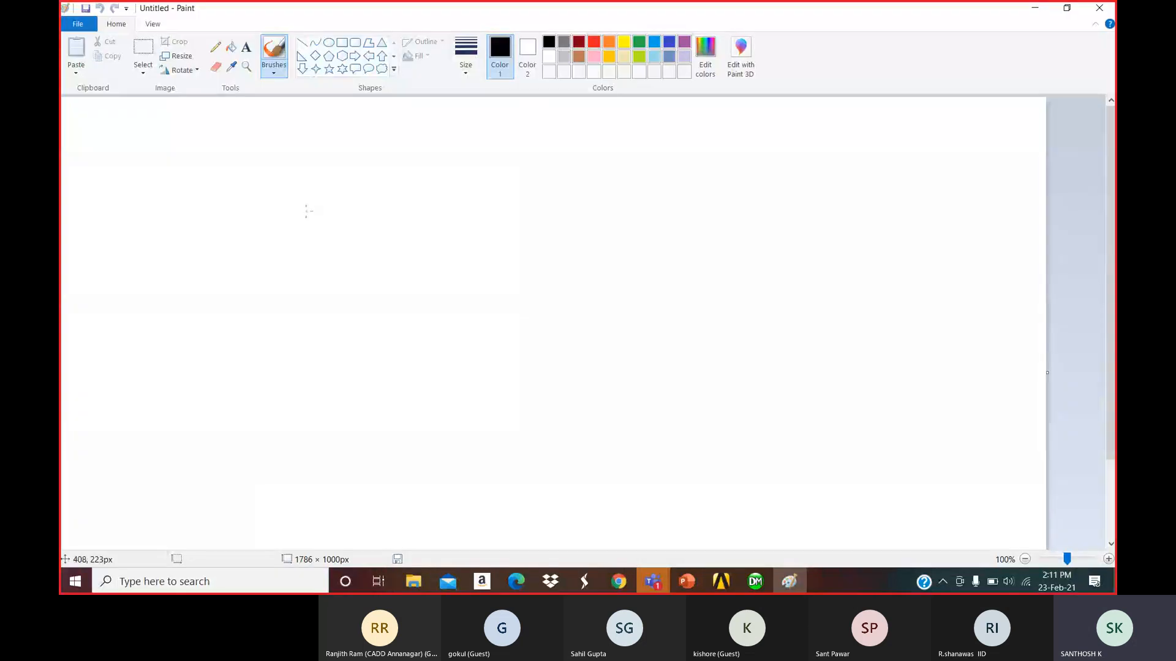
left_click(329, 42)
left_click_drag(495, 290, 598, 382)
left_click(657, 387)
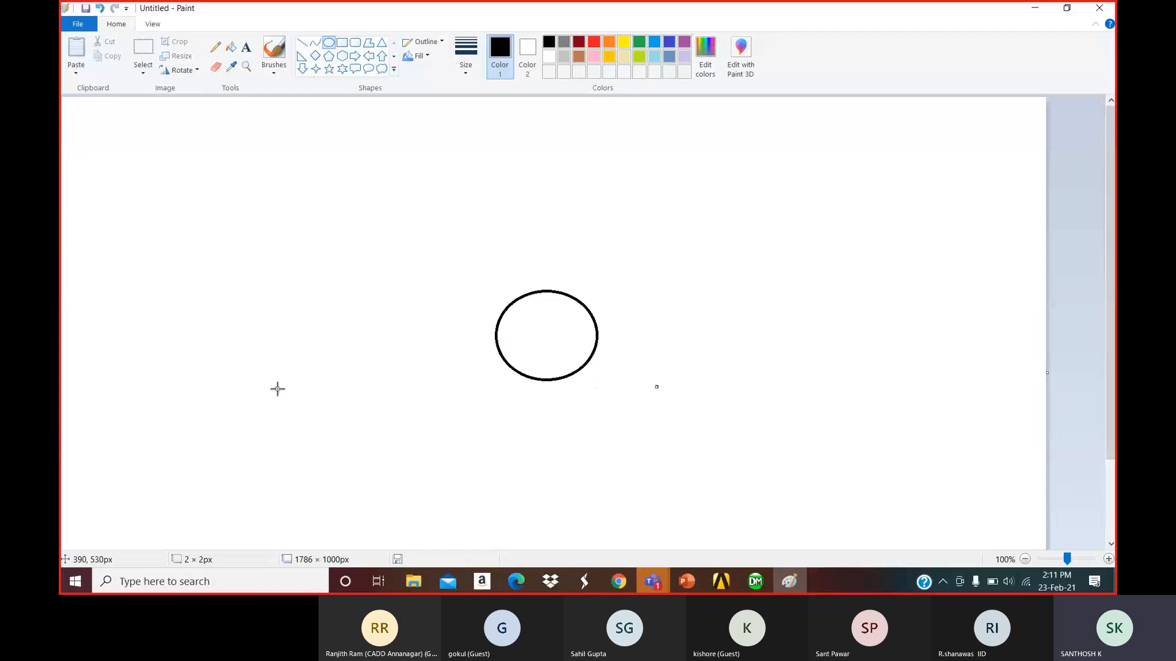
Try crossing brush lines with red quarter fills, then undo them.
left_click(274, 50)
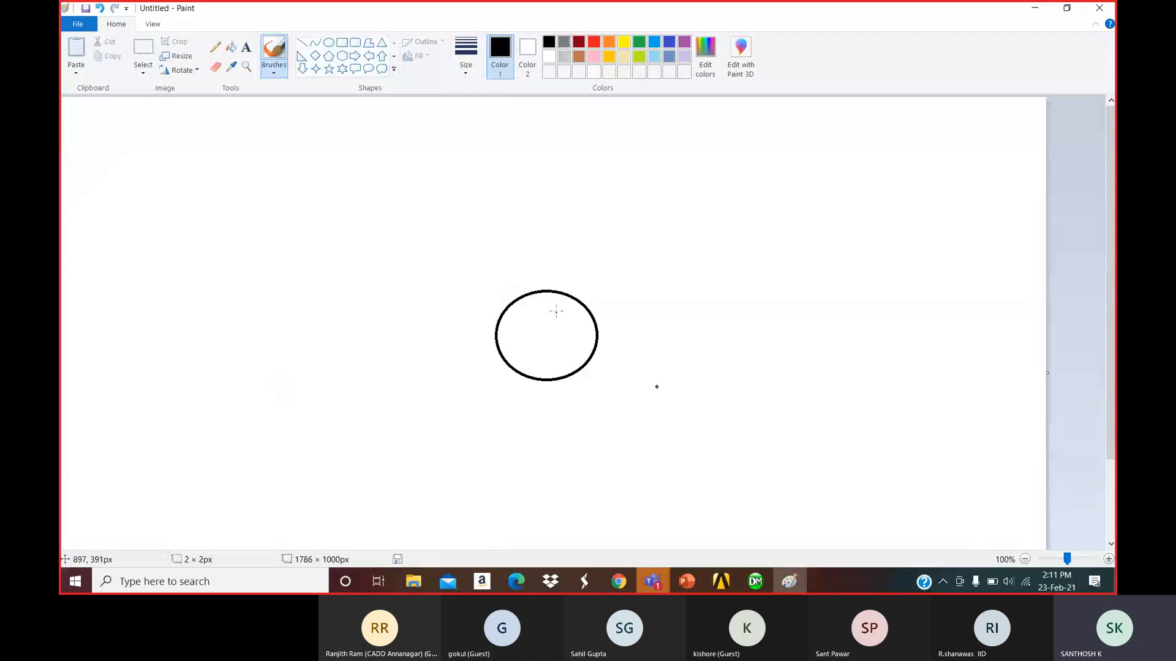
left_click_drag(545, 292, 546, 369)
mouse_move(496, 334)
left_mouse_down()
mouse_move(609, 339)
mouse_move(531, 313)
mouse_move(534, 350)
mouse_move(555, 346)
mouse_move(553, 316)
left_mouse_up()
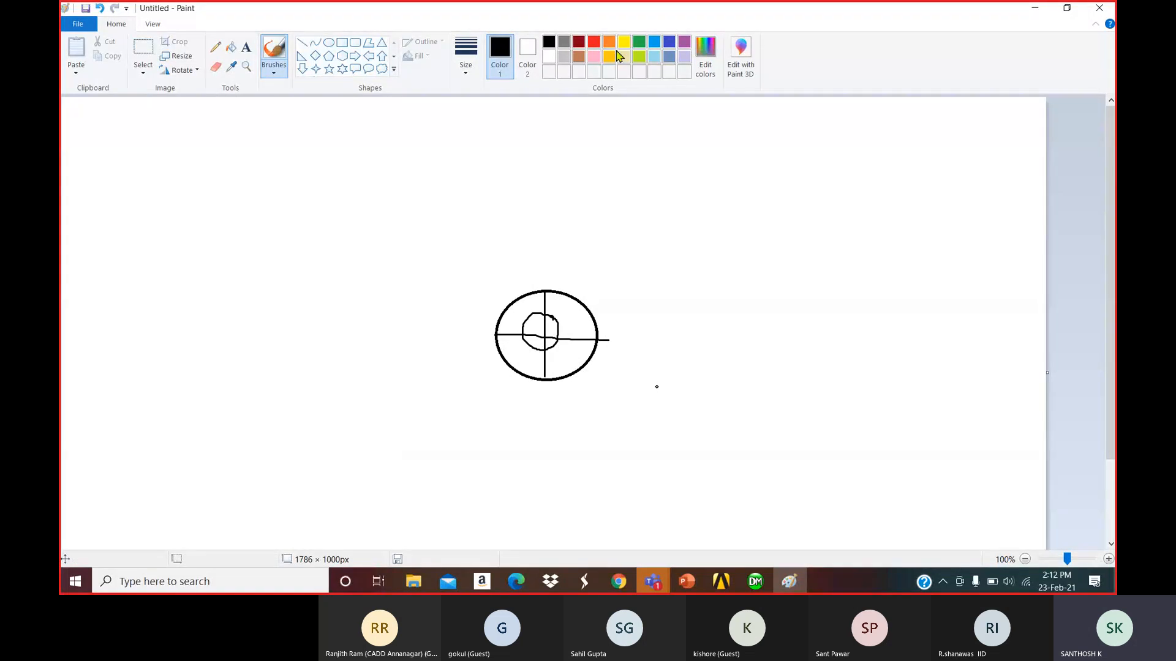
left_click(593, 41)
left_click(233, 48)
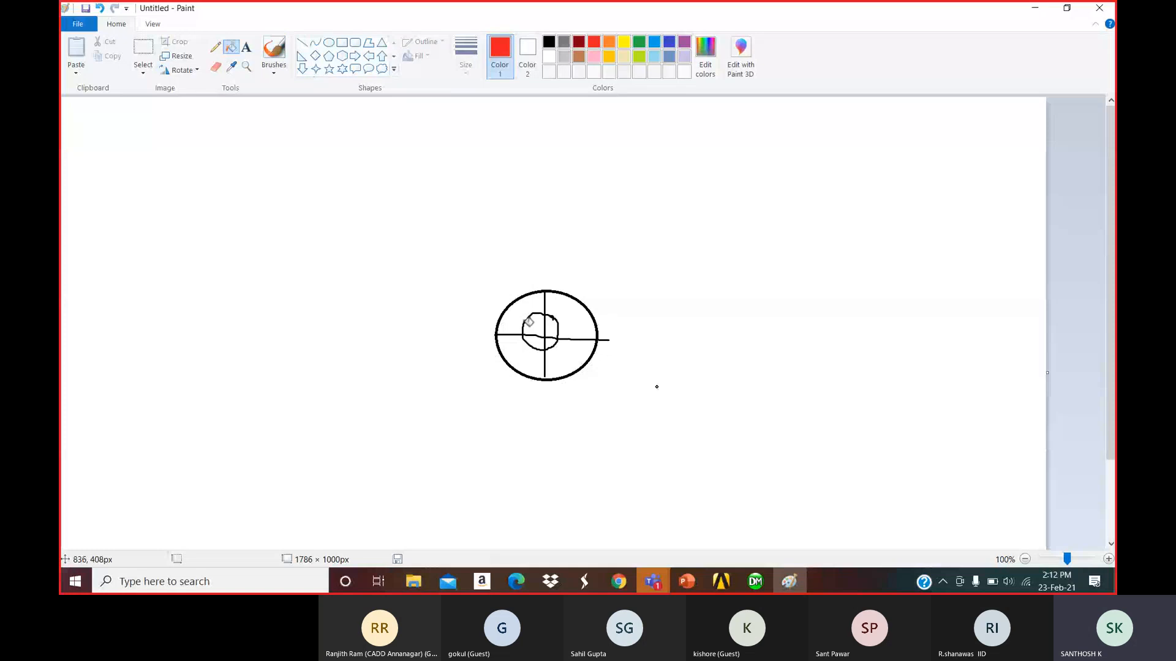
left_click(529, 322)
left_click(554, 326)
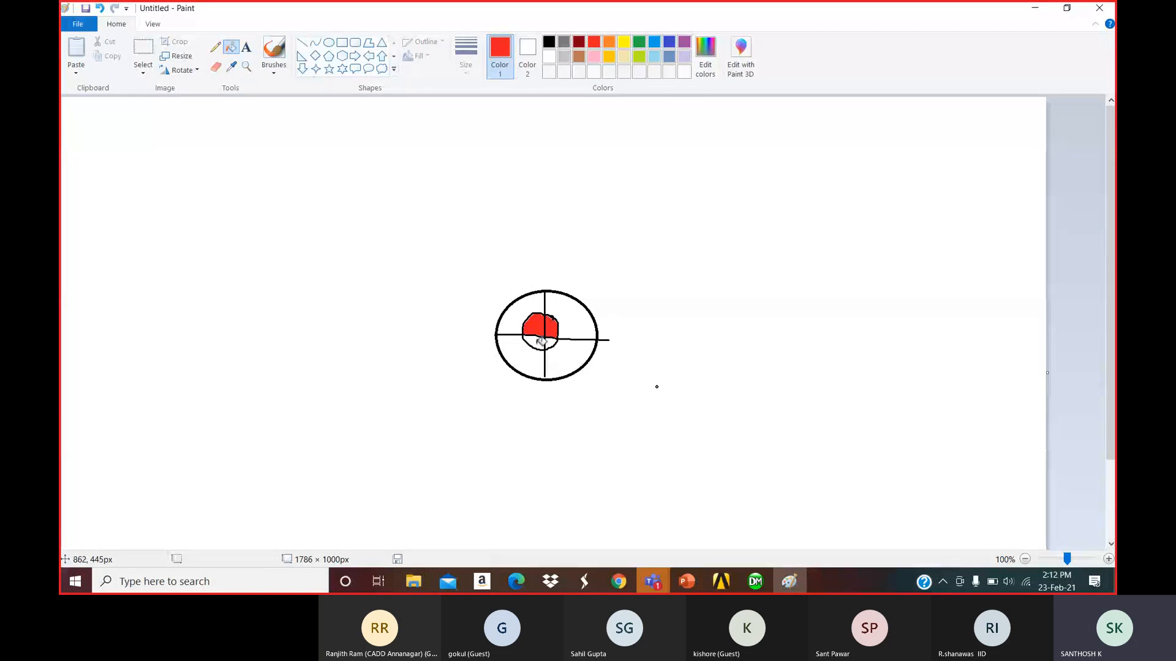
left_click(538, 342)
left_click(552, 343)
key("ctrl+z")
key("ctrl+z")
key("ctrl+z")
key("ctrl+z")
key("ctrl+z")
key("ctrl+z")
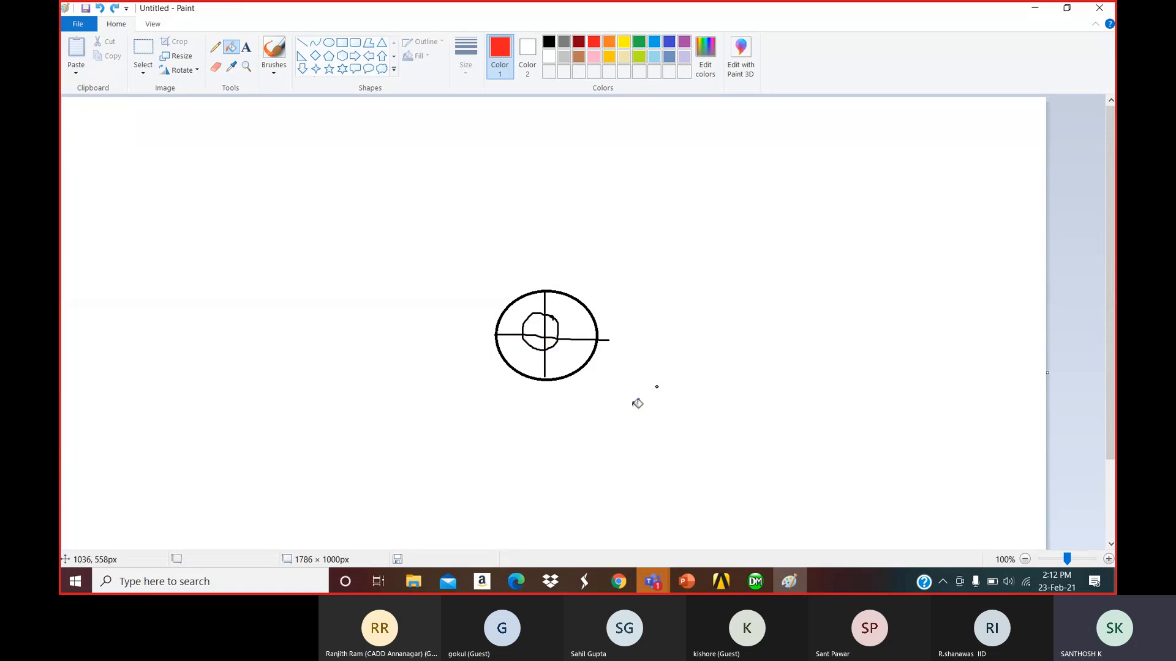
key("ctrl+z")
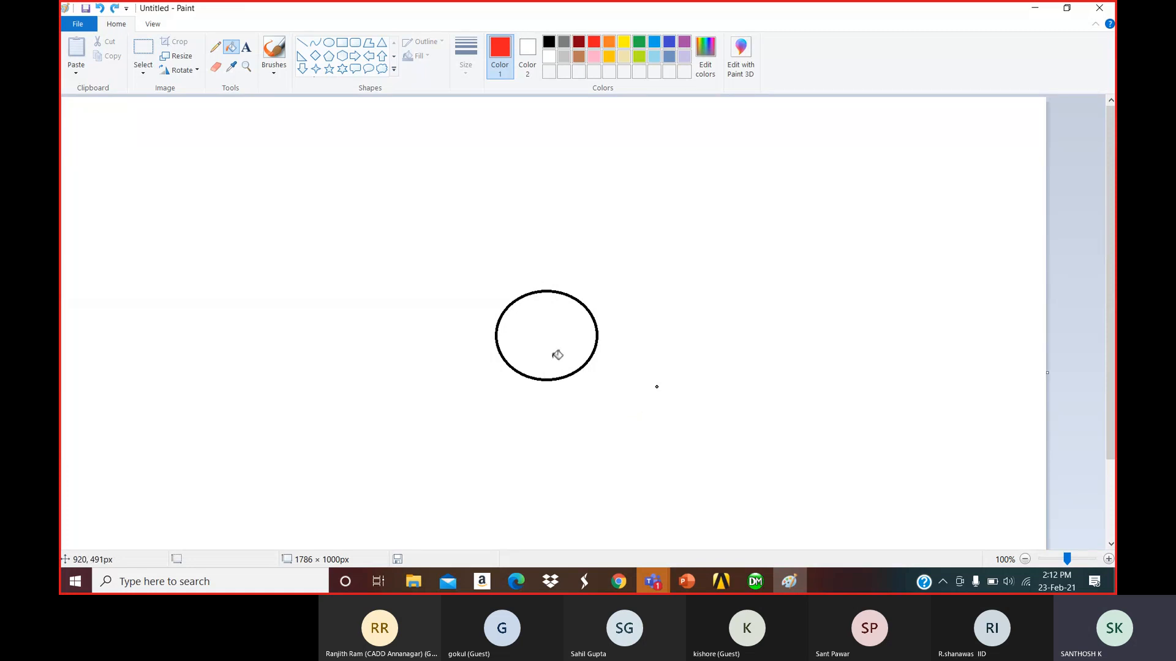
Draw a straight red vertical line through the circle and return to DesignModeler.
left_click(302, 43)
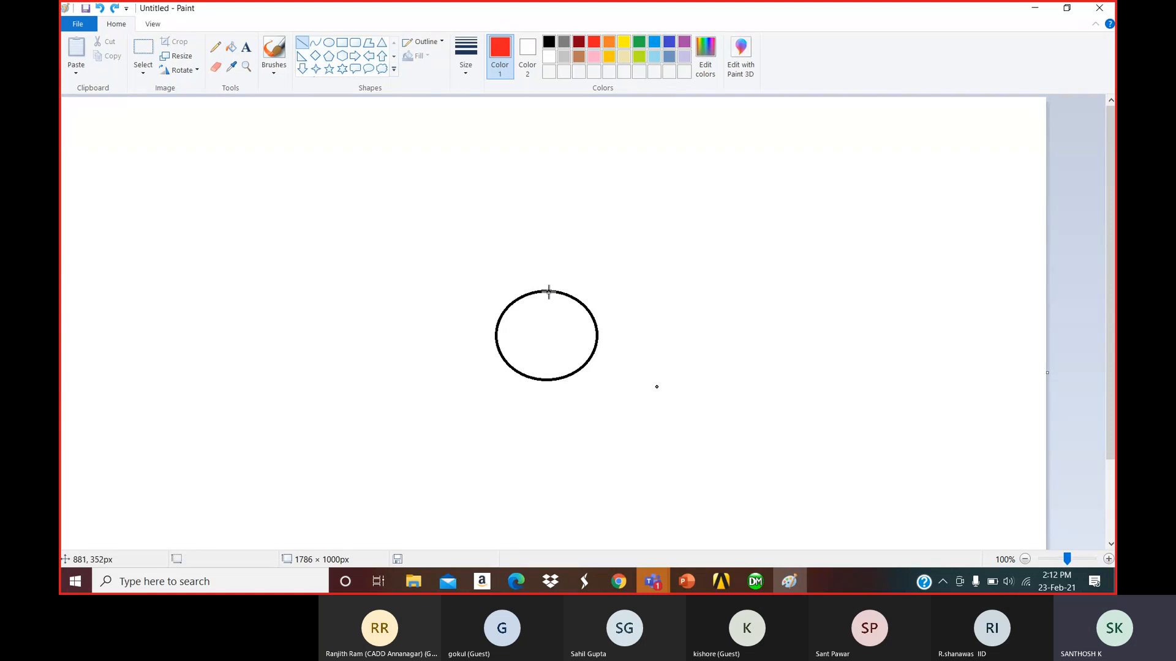
left_click_drag(548, 291, 547, 380)
left_click(542, 316)
key("alt+Tab")
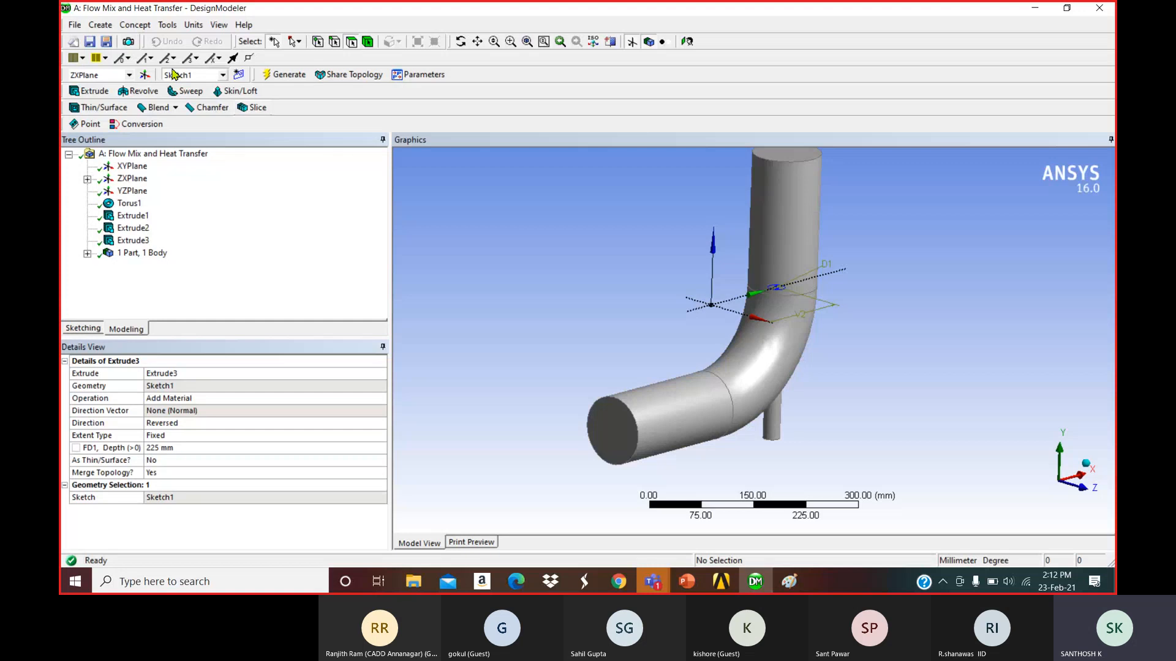
Add a Symmetry feature using XYPlane as the symmetry plane and generate the cut.
left_click(167, 25)
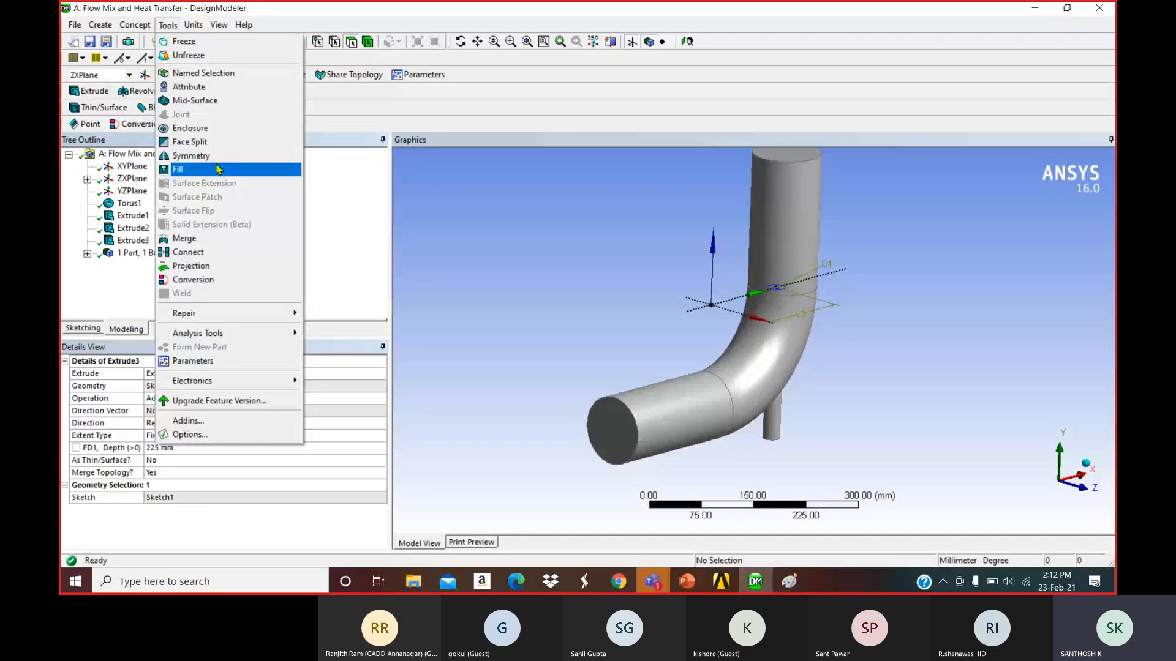
left_click(190, 156)
left_click(132, 166)
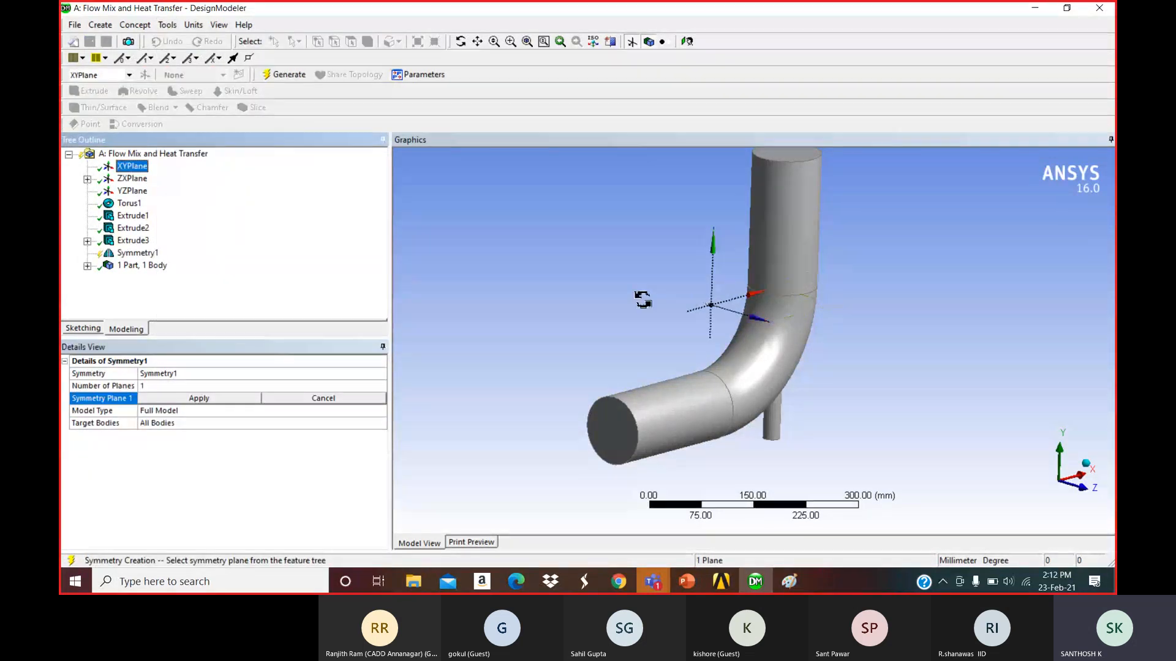
left_click(199, 398)
left_click(283, 74)
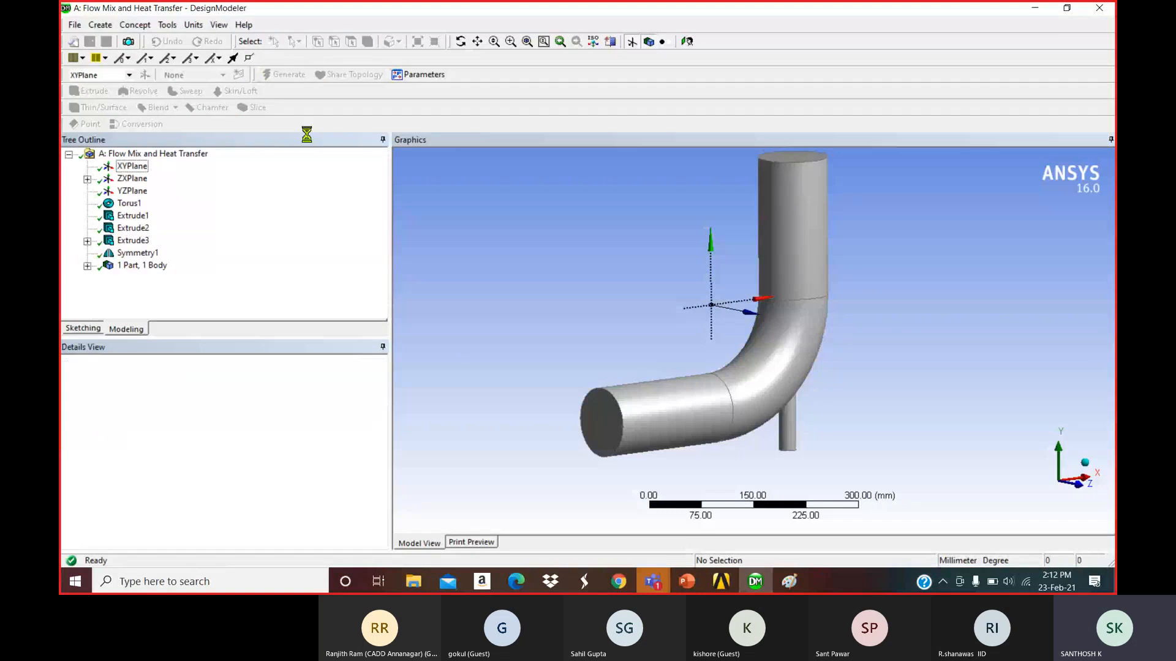
Rotate the half model to inspect its flat cut face, then expand the part tree.
middle_click_drag(461, 351, 636, 318)
left_click(637, 318)
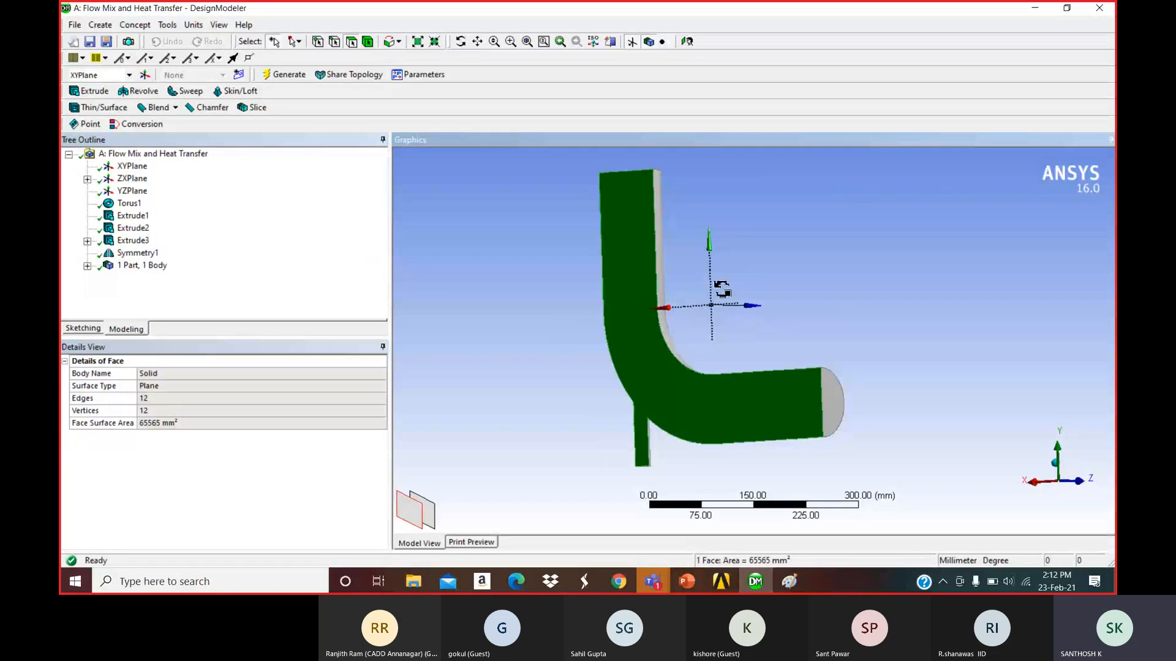
middle_click_drag(718, 294, 678, 381)
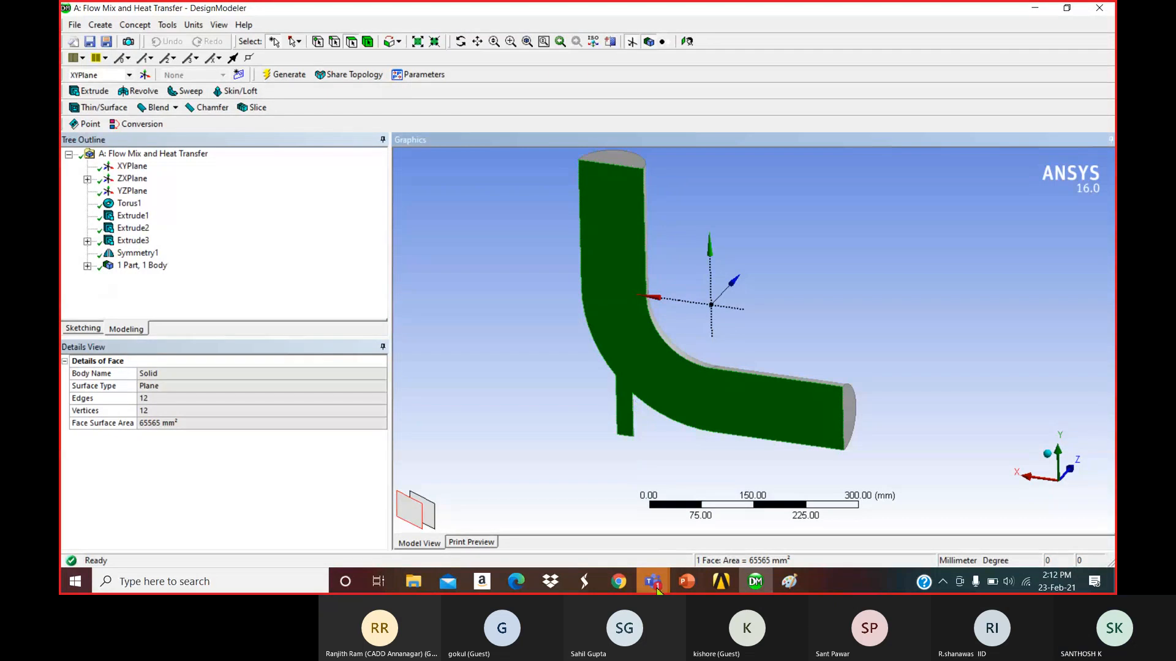
mouse_move(653, 581)
left_click(666, 517)
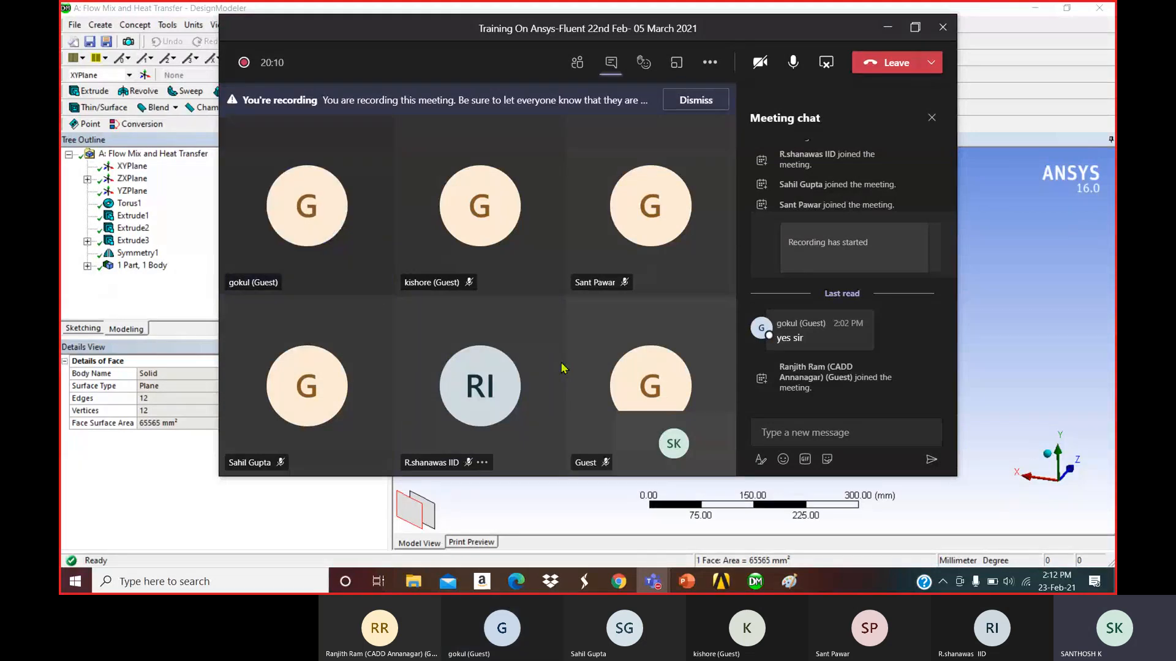
left_click(887, 28)
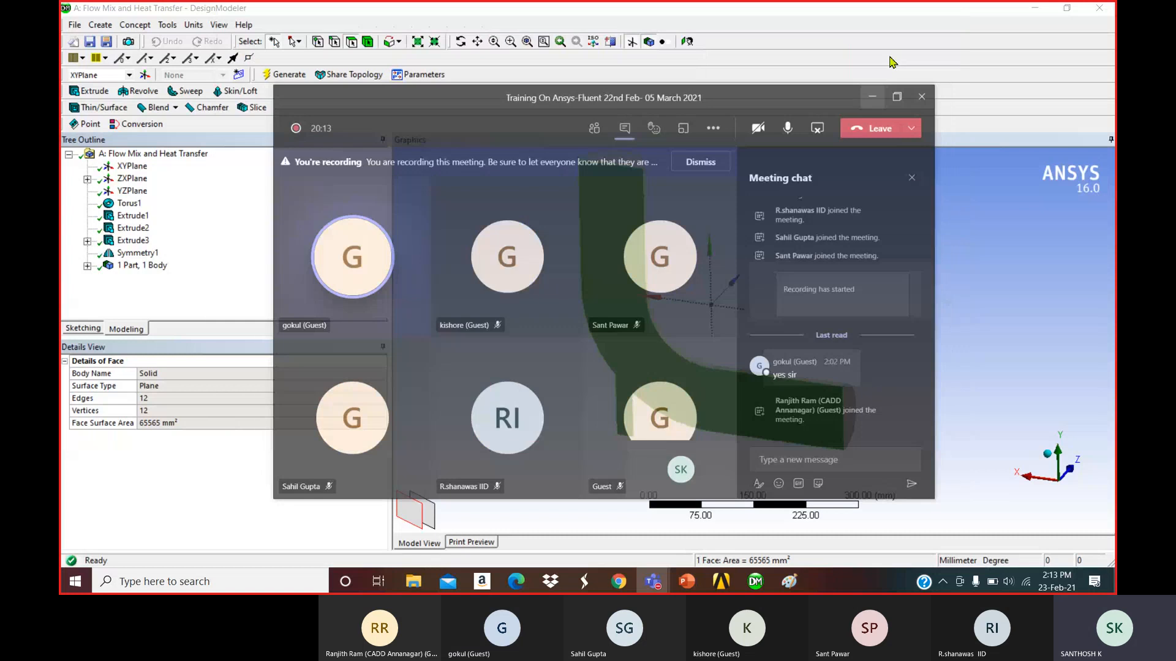
left_click(87, 266)
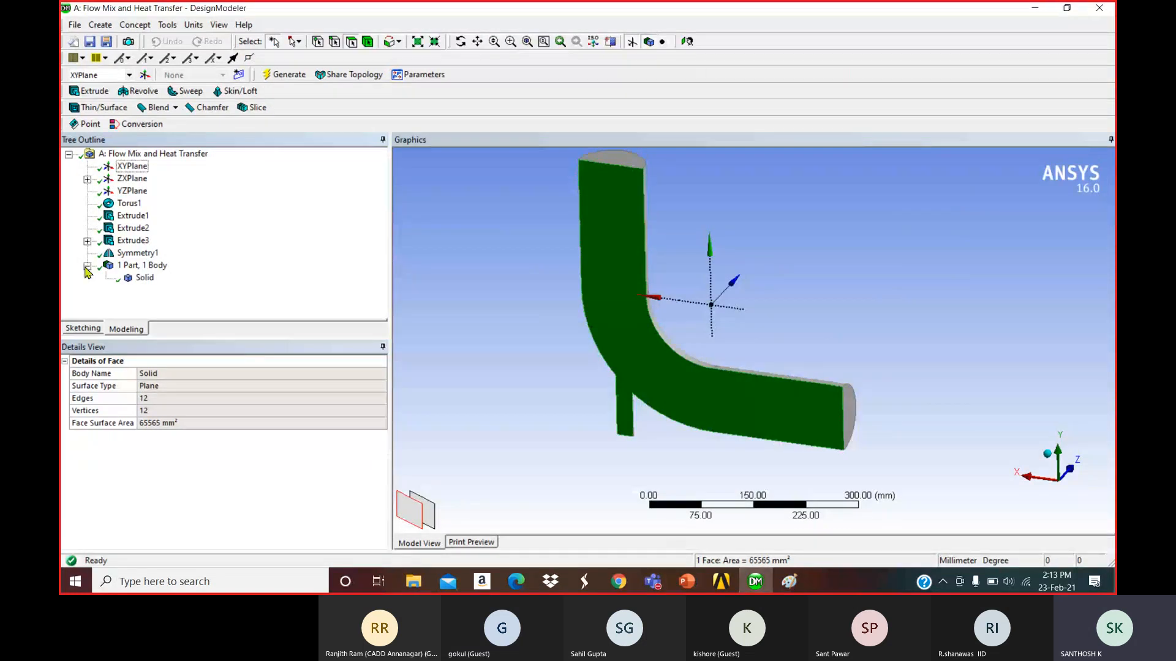
Set the Solid body's Fluid/Solid property to Fluid and save the geometry.
left_click(145, 277)
left_click(189, 386)
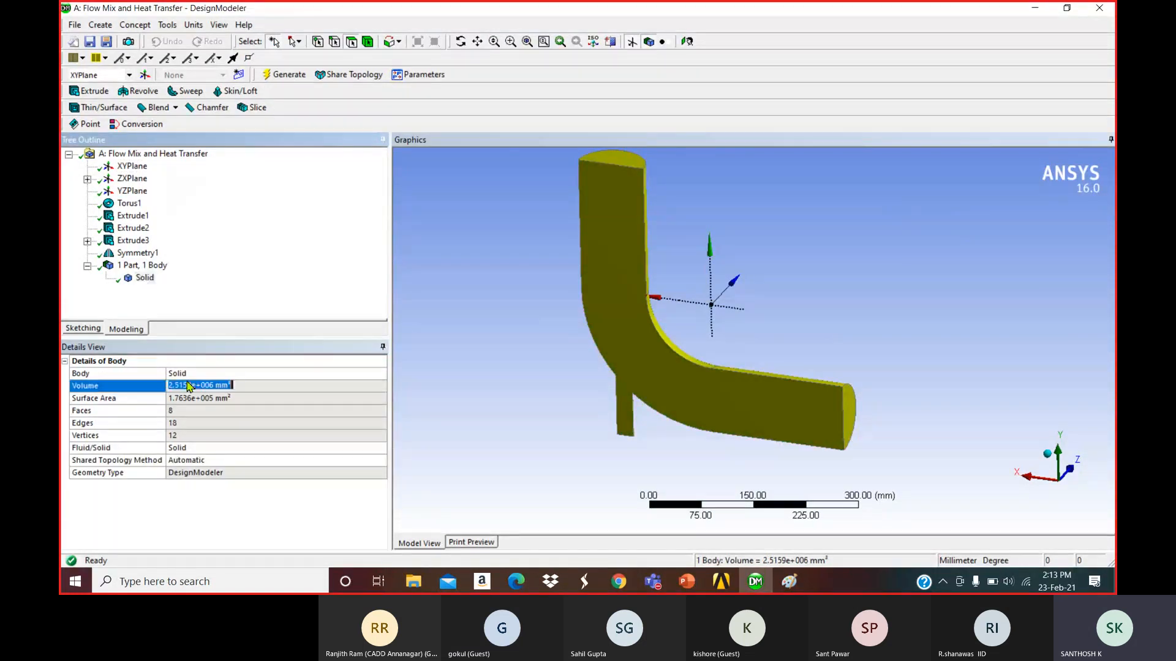
left_click(342, 373)
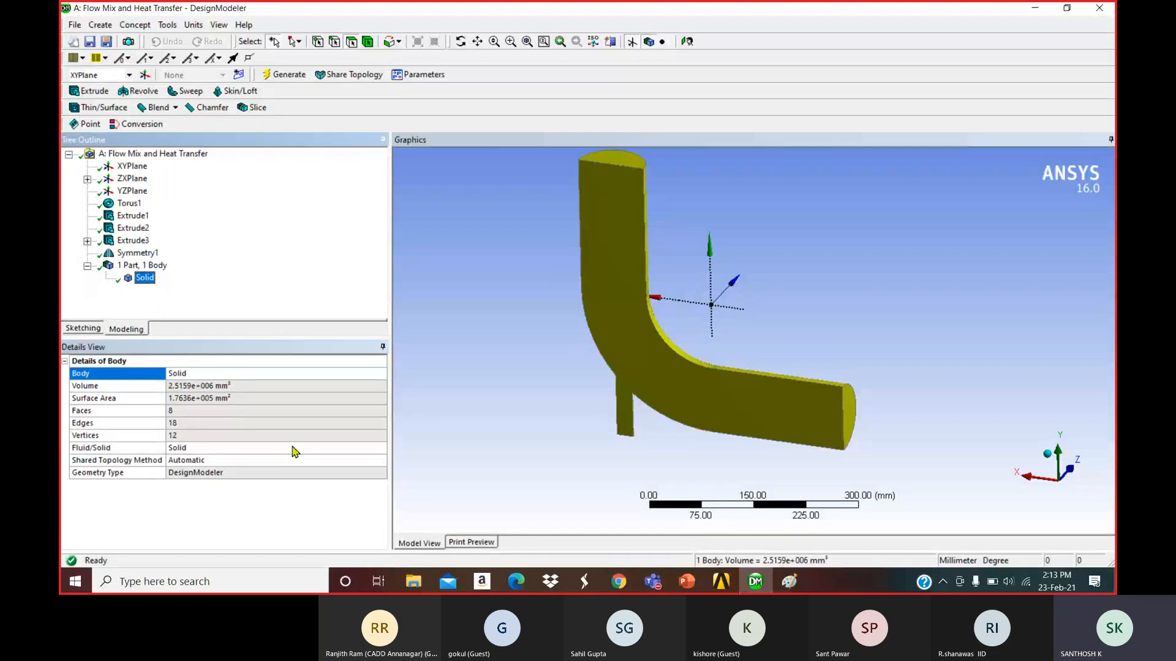
left_click(379, 453)
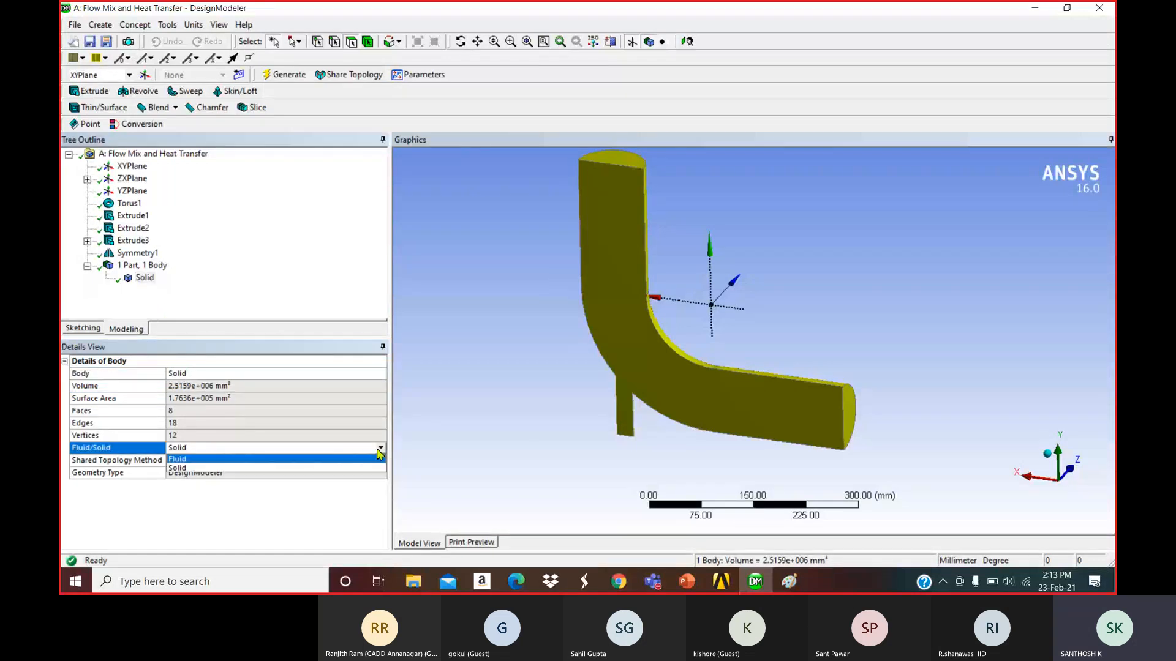
left_click(226, 460)
left_click(283, 257)
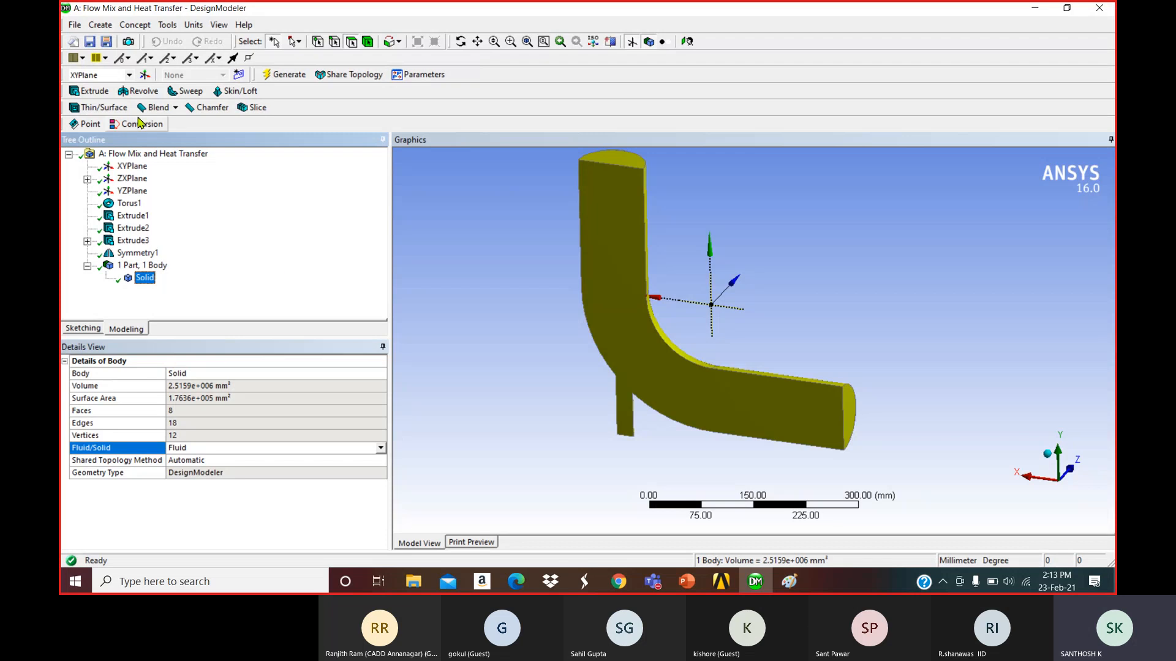
left_click(87, 44)
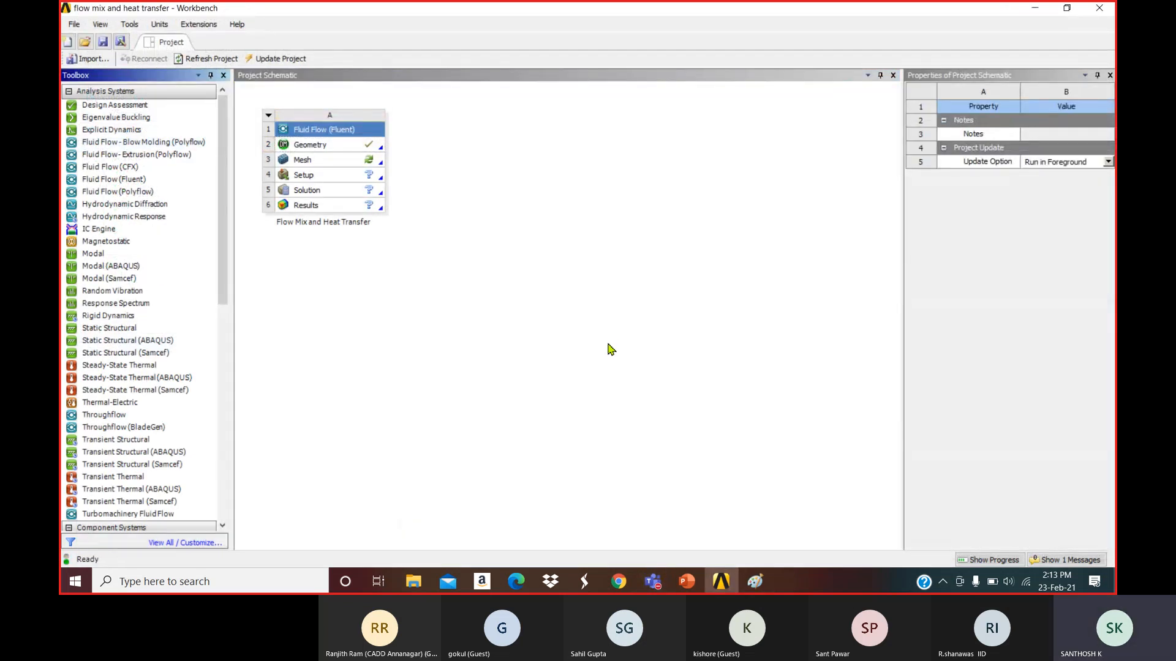
Launch ANSYS Meshing from the system's Mesh cell (A3).
left_click(316, 157)
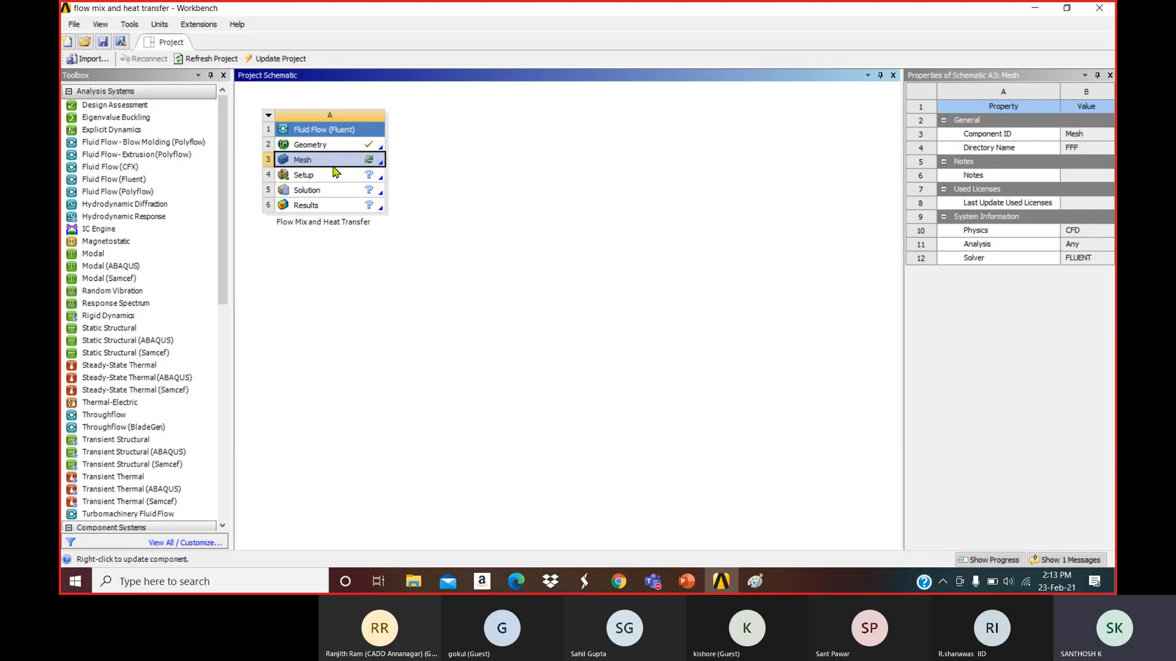
double_click(335, 169)
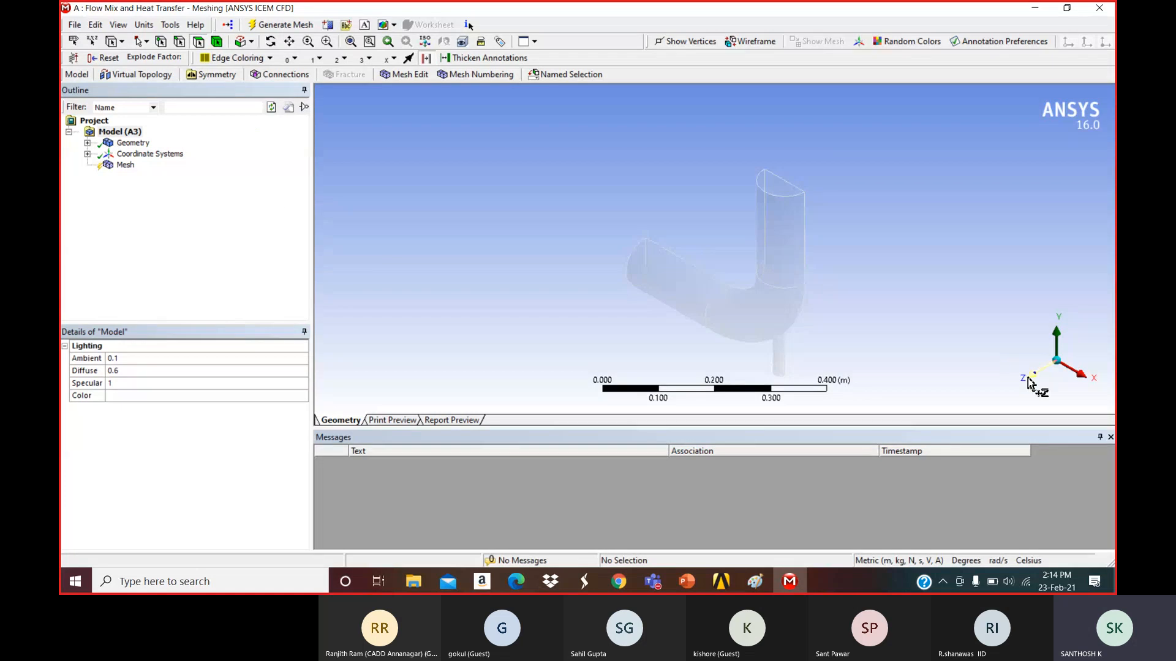
Select the large inlet end face and name its selection 'Inlet-large'.
left_click(1030, 373)
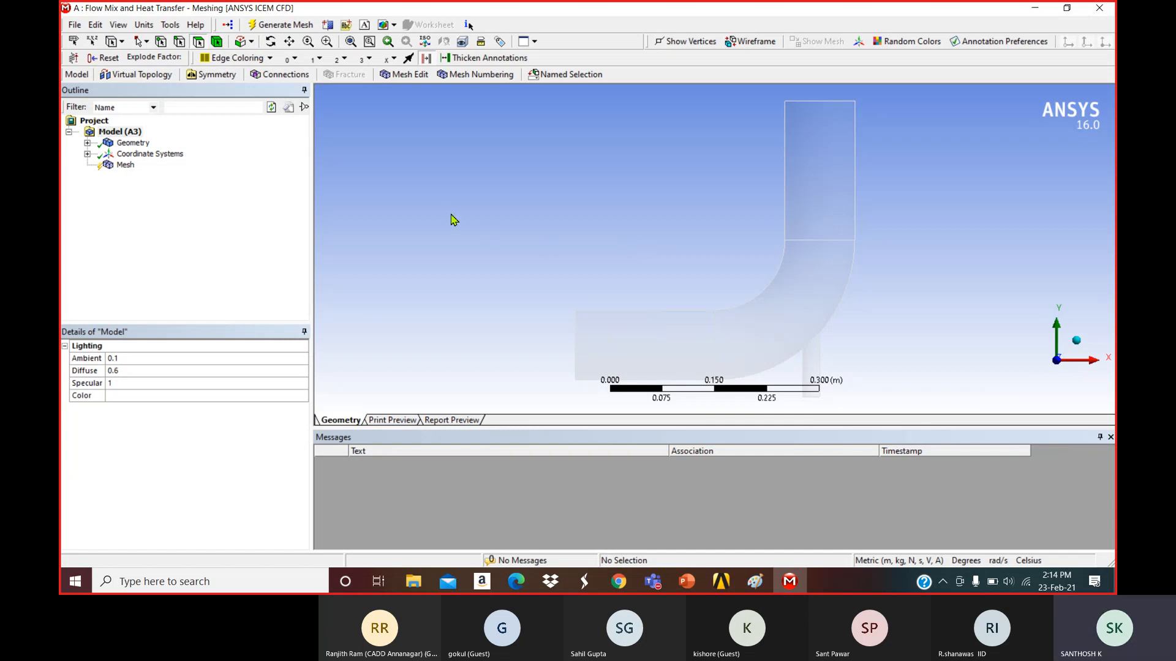
middle_click_drag(596, 216, 653, 163)
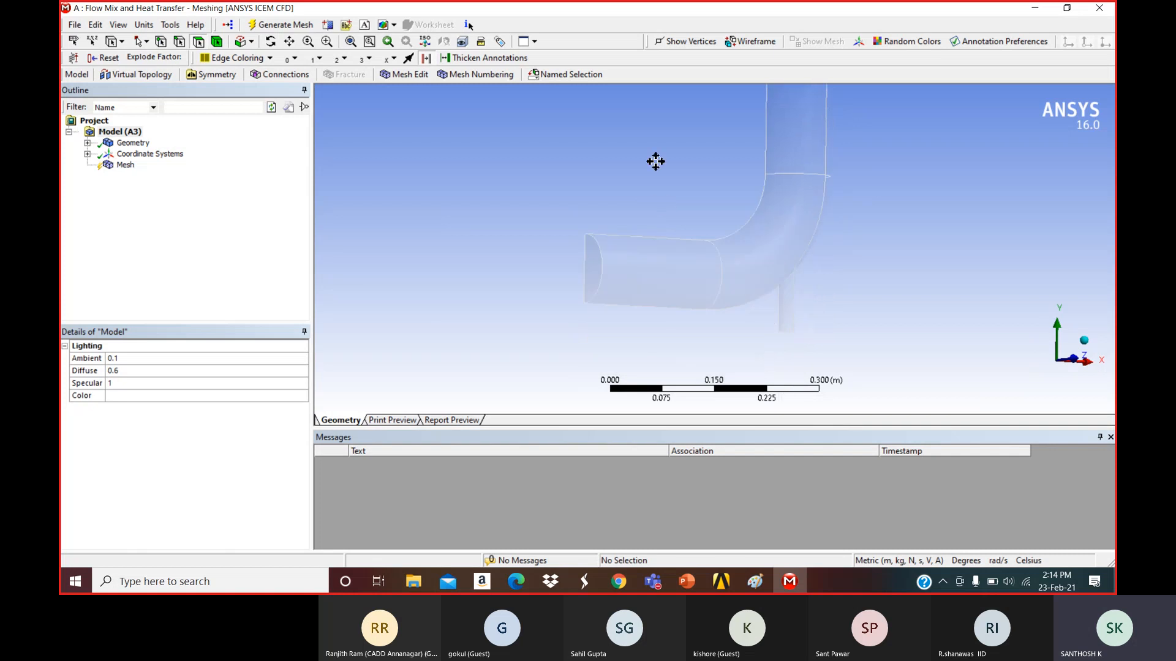
left_click(591, 250)
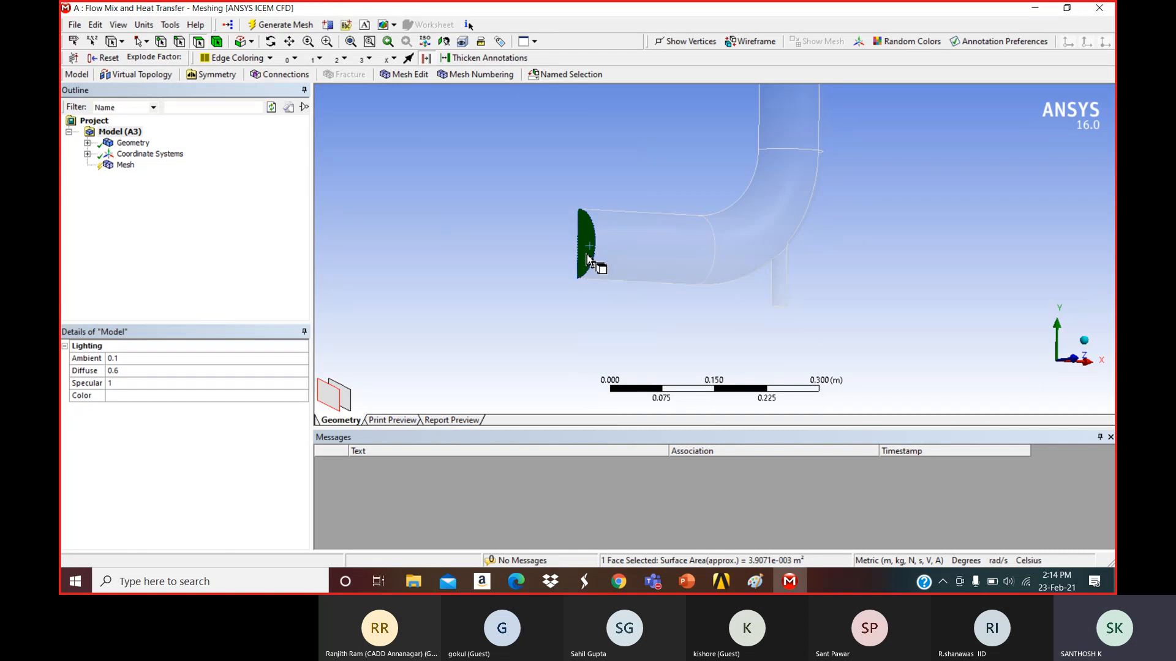
right_click(587, 257)
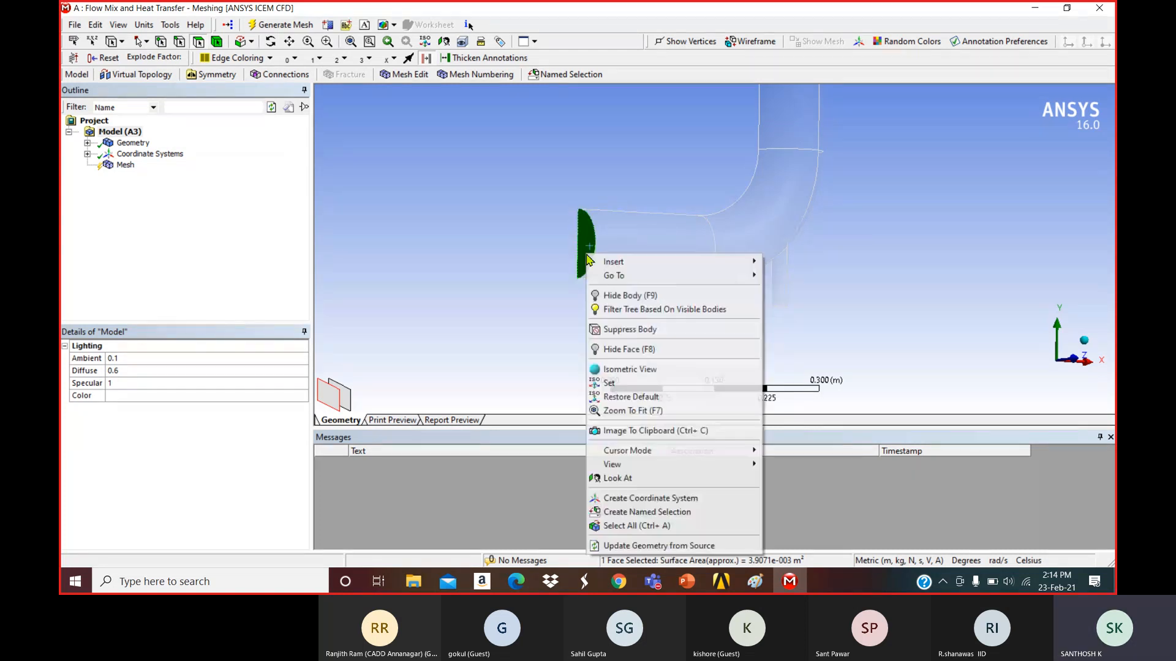
left_click(647, 512)
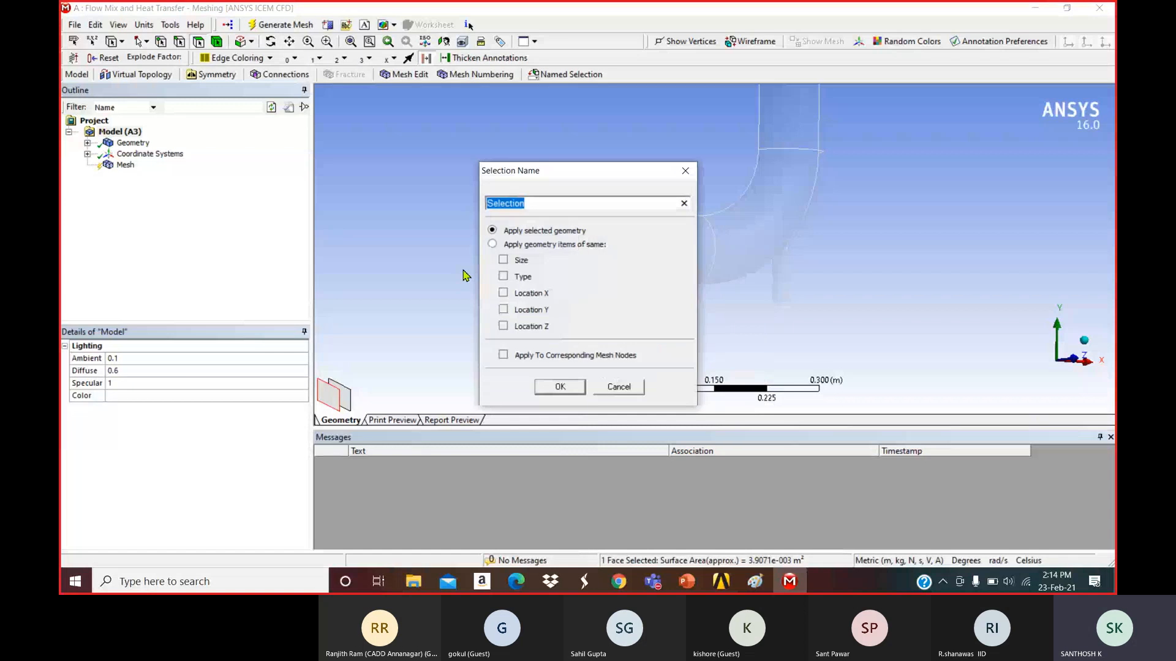
type("Ve")
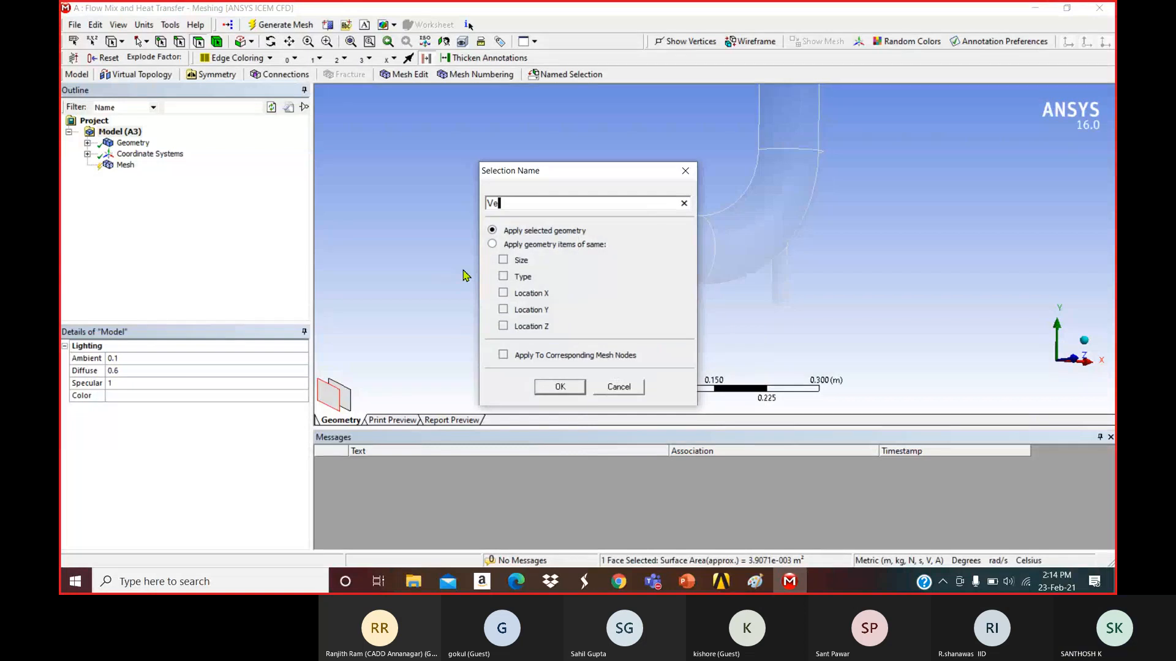
type("loci")
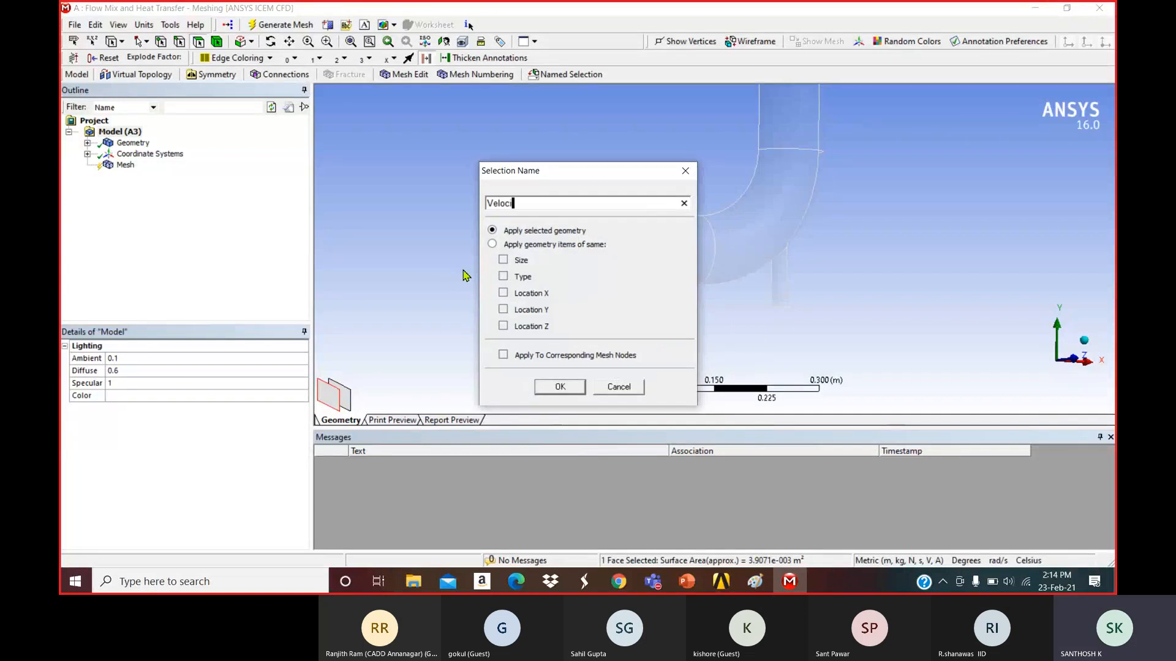
type("ty")
key("BackSpace")
key("BackSpace")
key("BackSpace")
key("BackSpace")
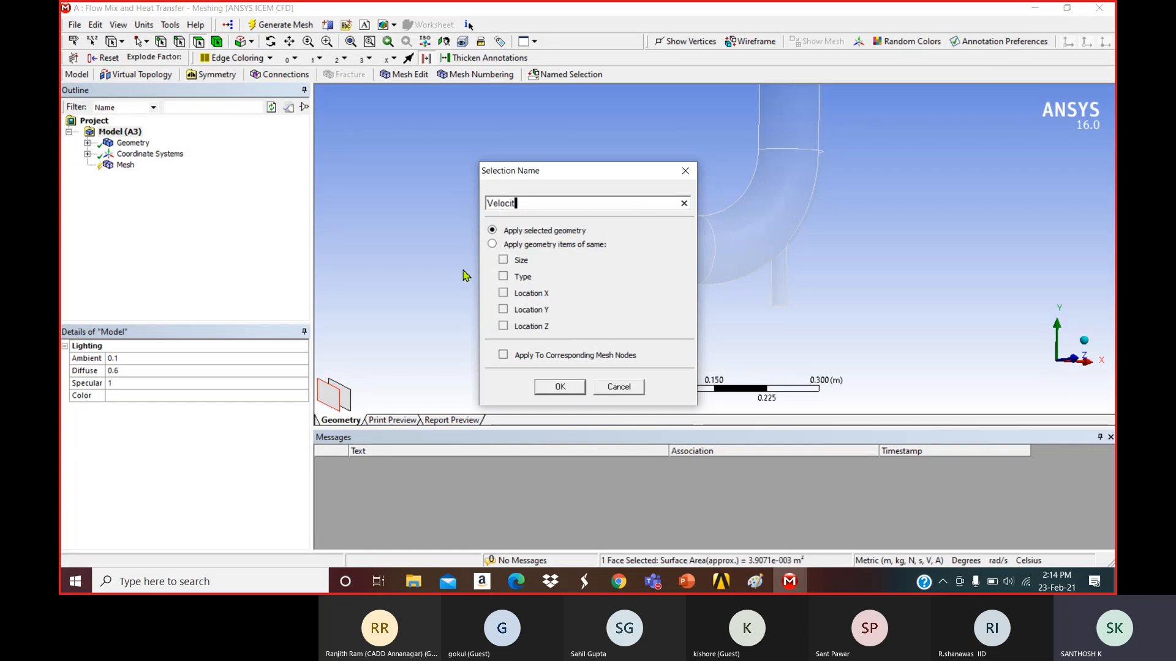
key("BackSpace")
key("BackSpace")
key("BackSpace")
key("BackSpace")
type("Inlet-")
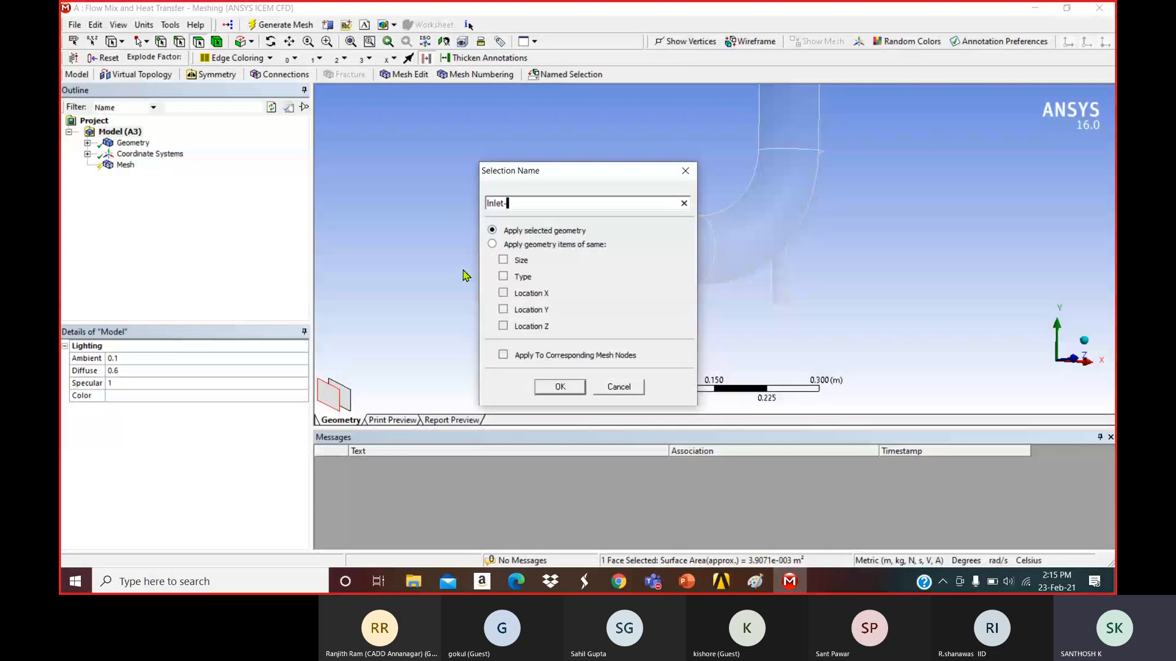
type("large")
Confirm 'Inlet-large', then create a 'small inlet' named selection on the small branch face.
left_click(571, 386)
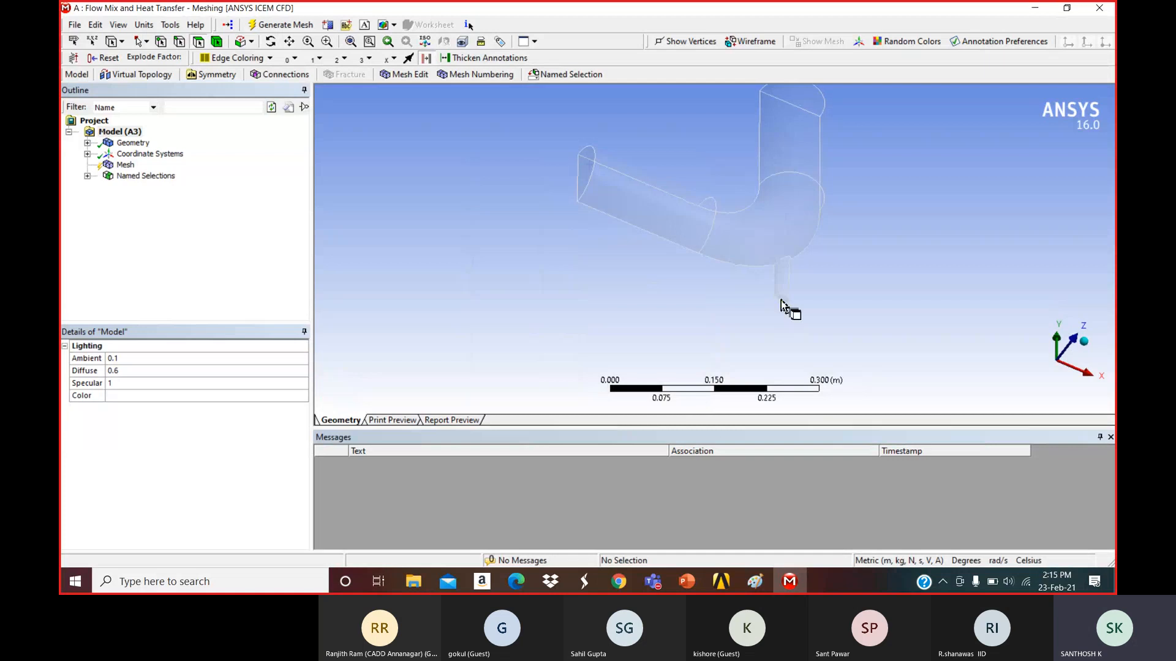
scroll(781, 304, "down", 3)
left_click(847, 346)
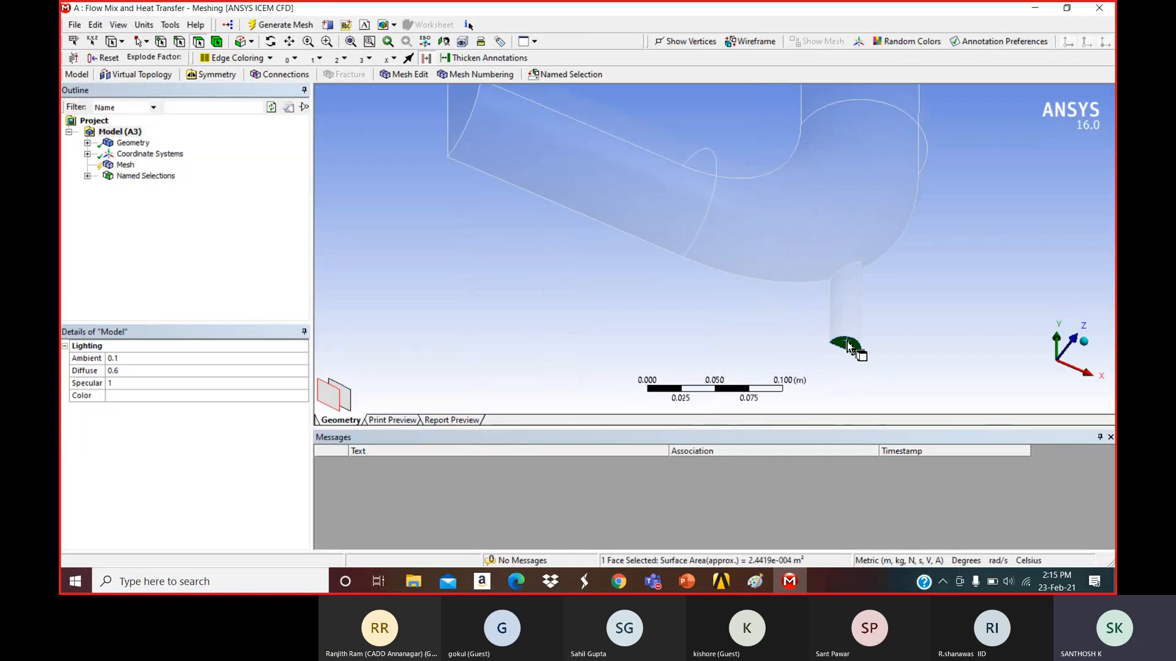
right_click(848, 348)
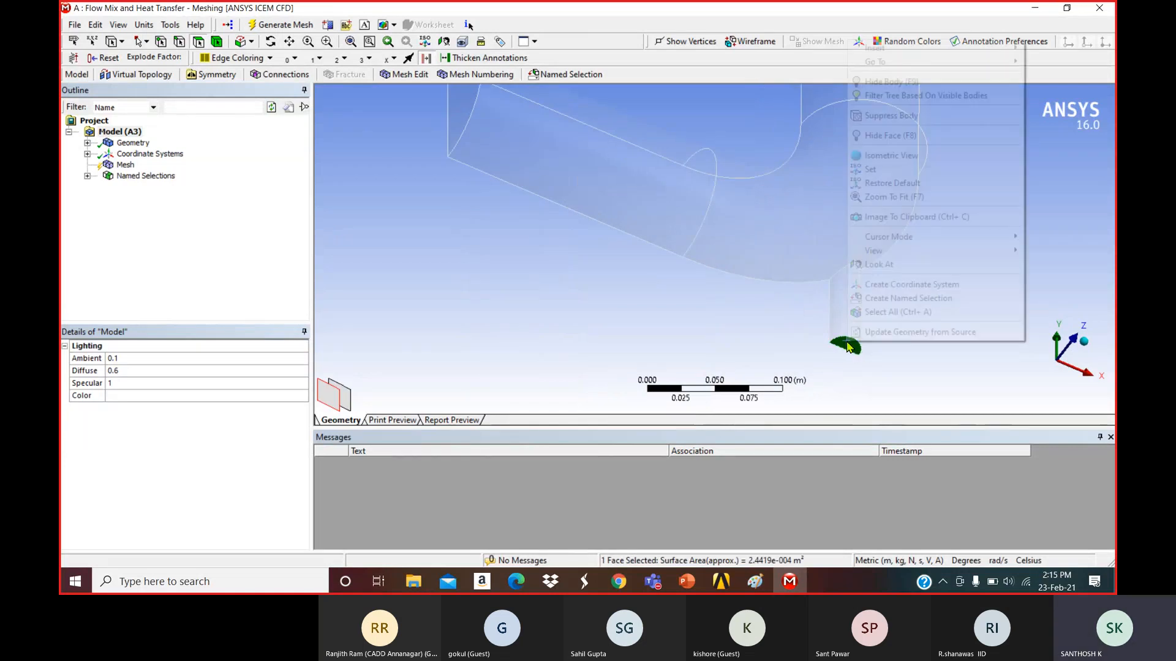
left_click(891, 298)
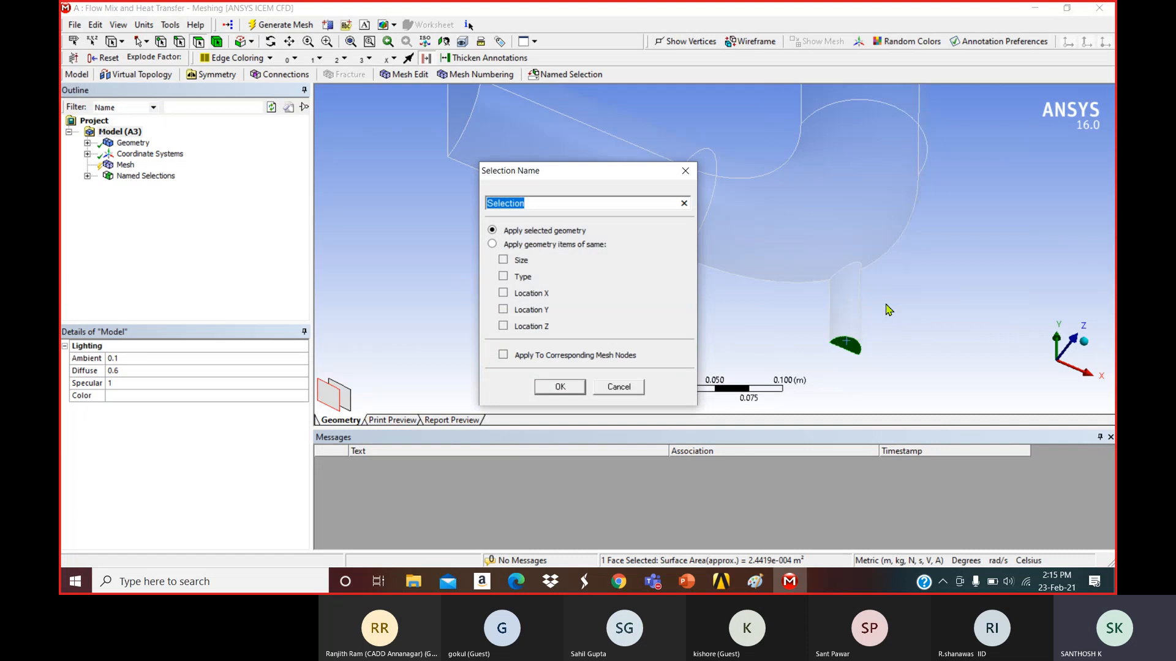
type("small inlet")
left_click(571, 388)
Select the pipe's top end face and start naming it 'outlet'.
scroll(589, 317, "down", 5)
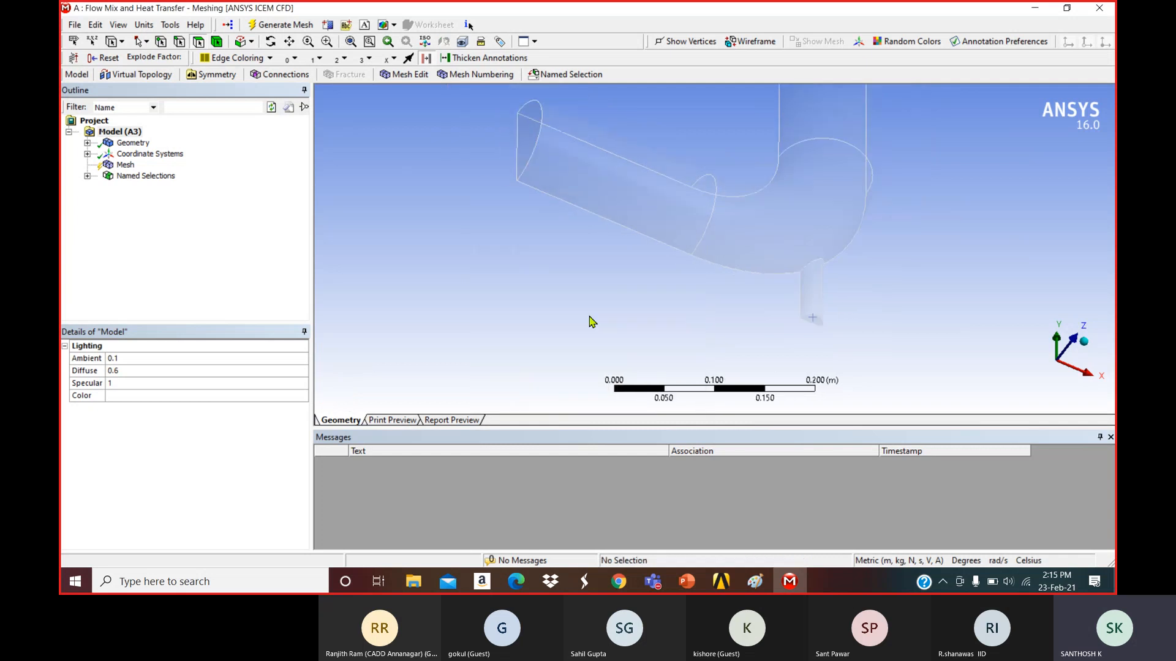
middle_click_drag(589, 316, 759, 205)
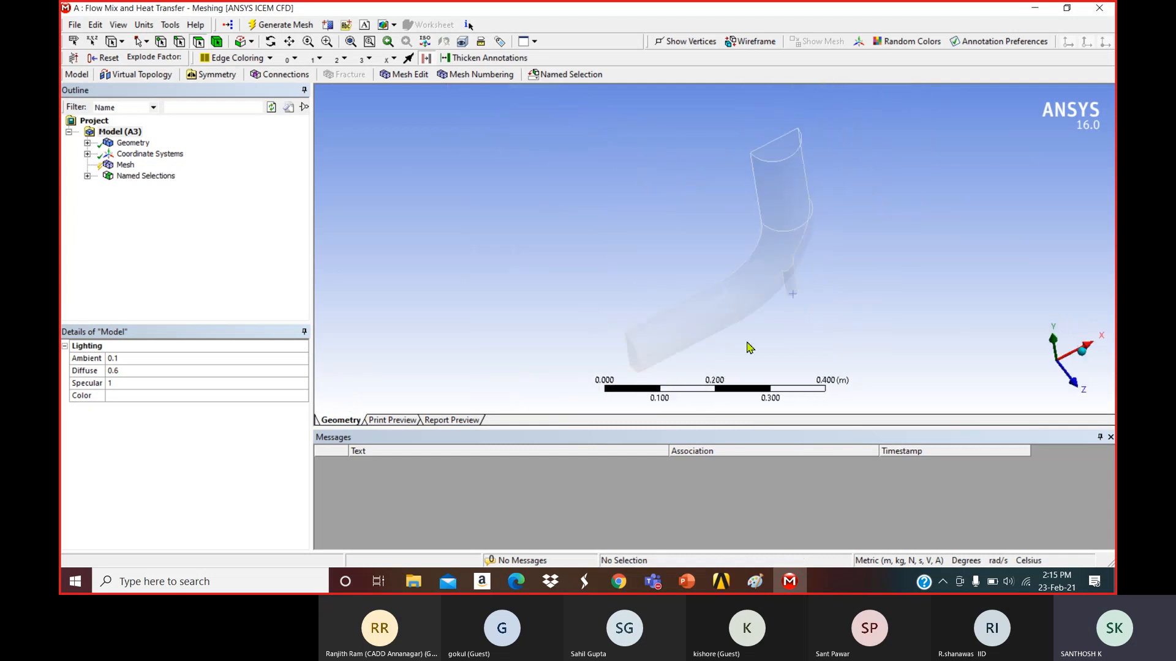
left_click(781, 161)
right_click(781, 161)
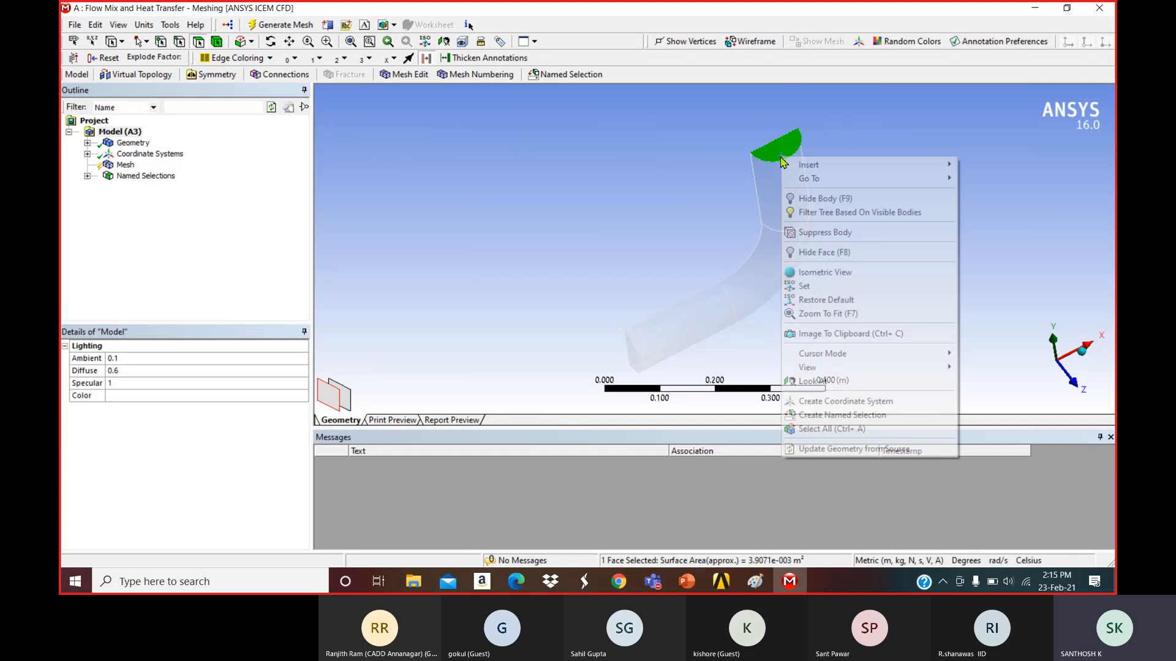
left_click(840, 416)
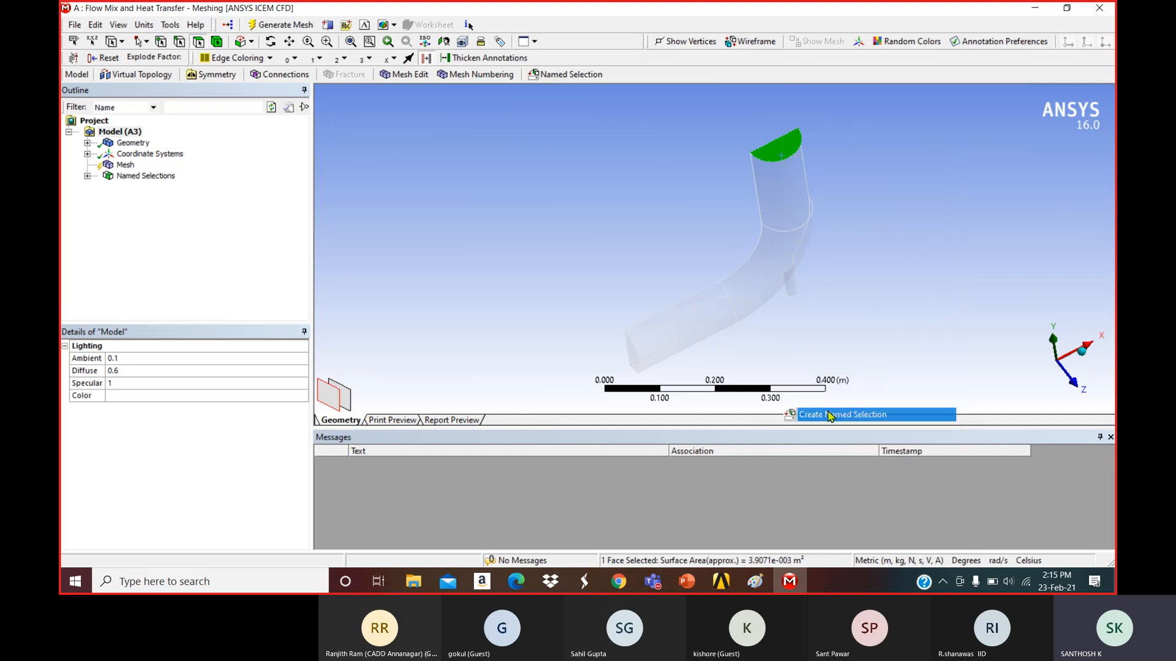
type("o")
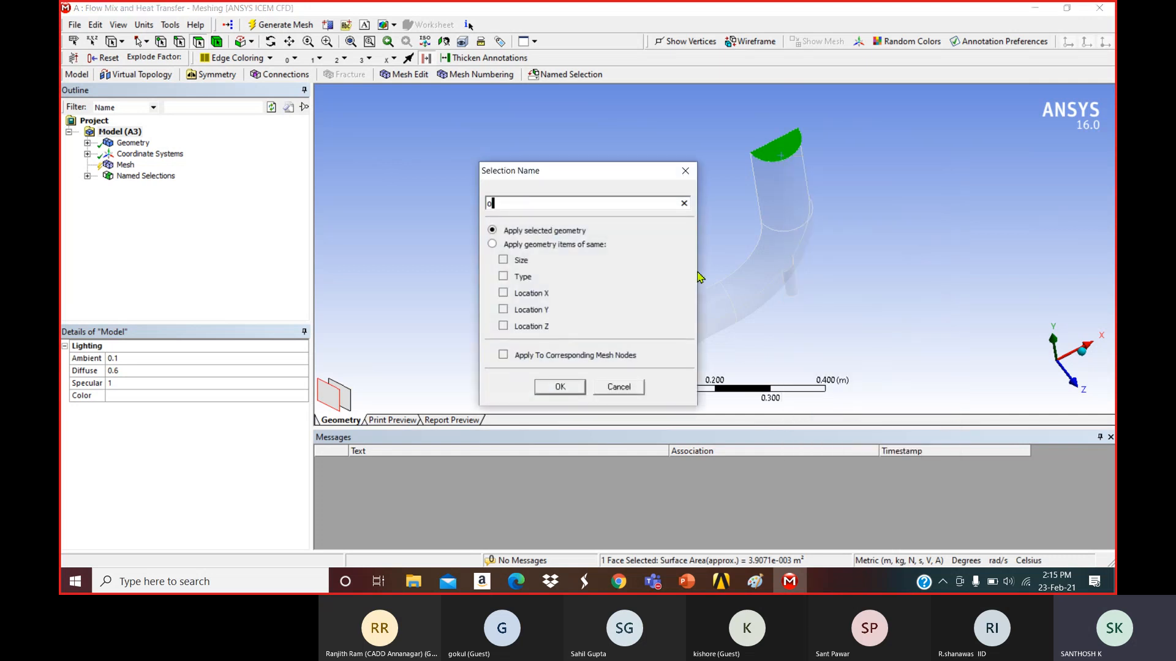
type("utlet")
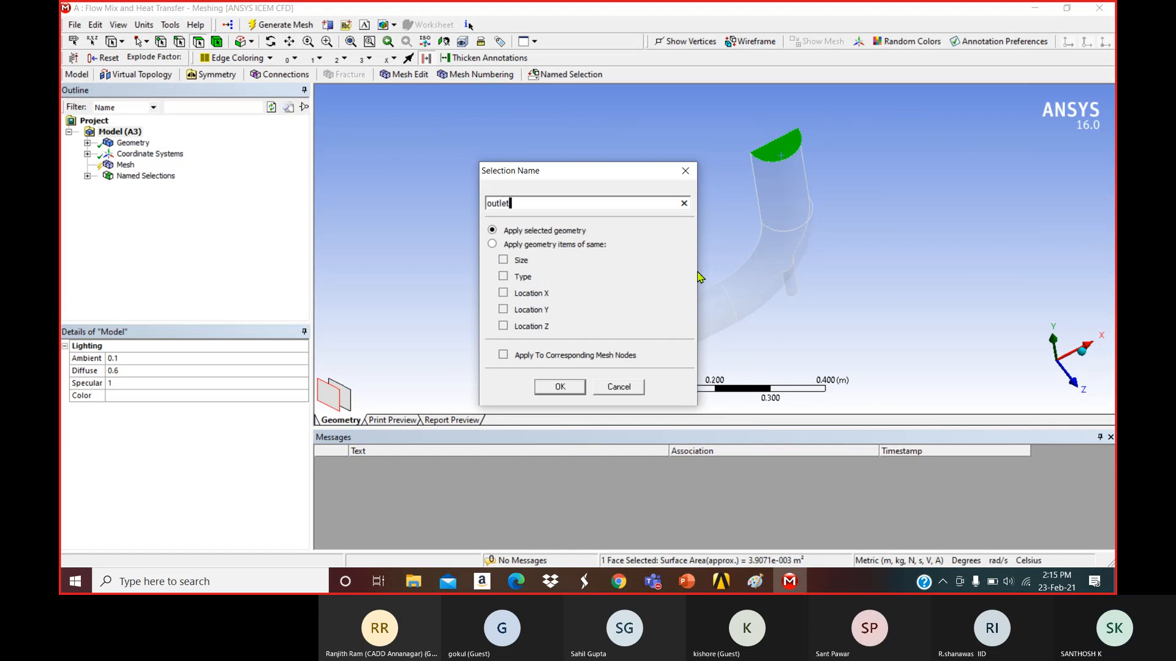
Save the outlet selection and name the flat lengthwise face 'symmerty'.
left_click(560, 387)
middle_click_drag(608, 289, 684, 261)
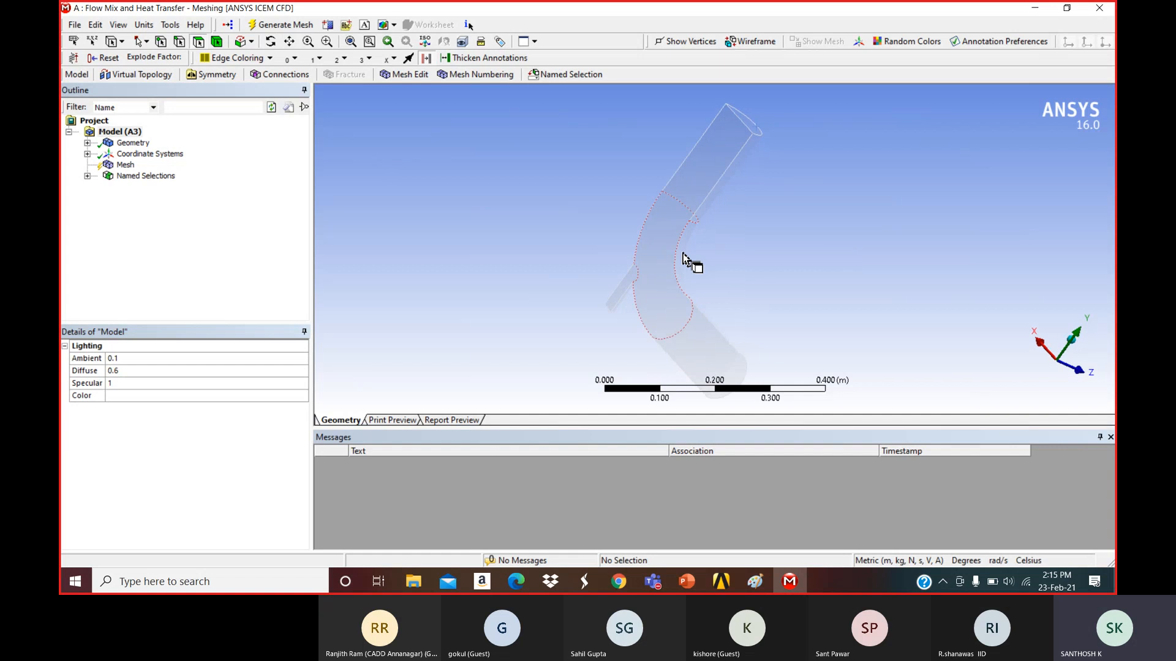
left_click(665, 247)
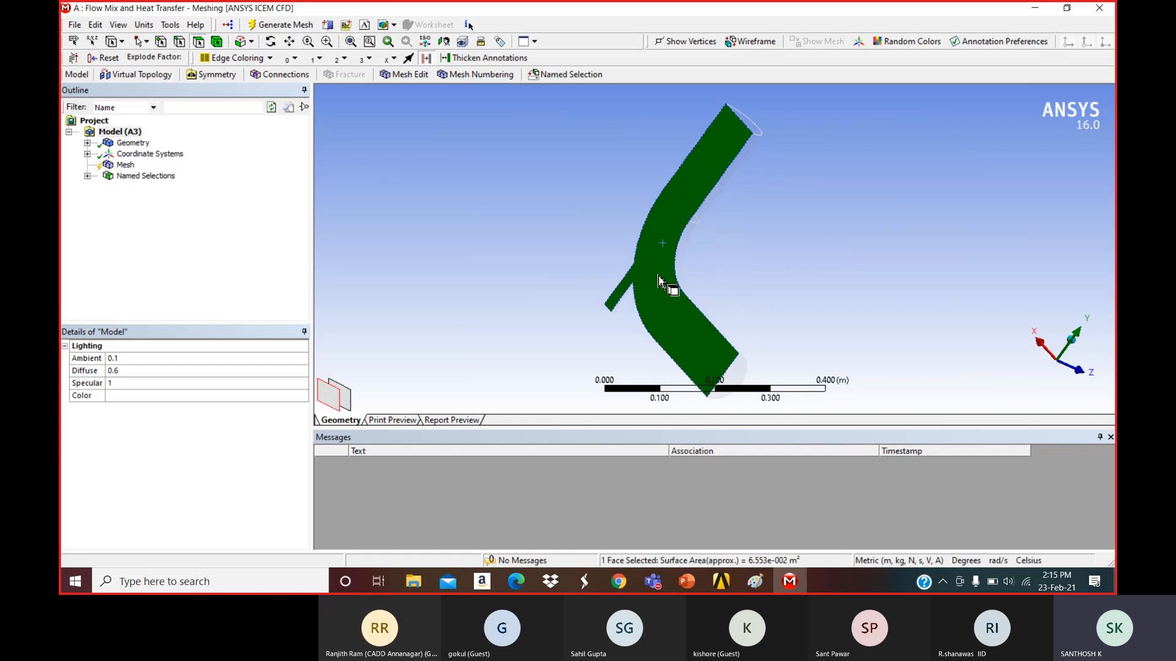
right_click(658, 268)
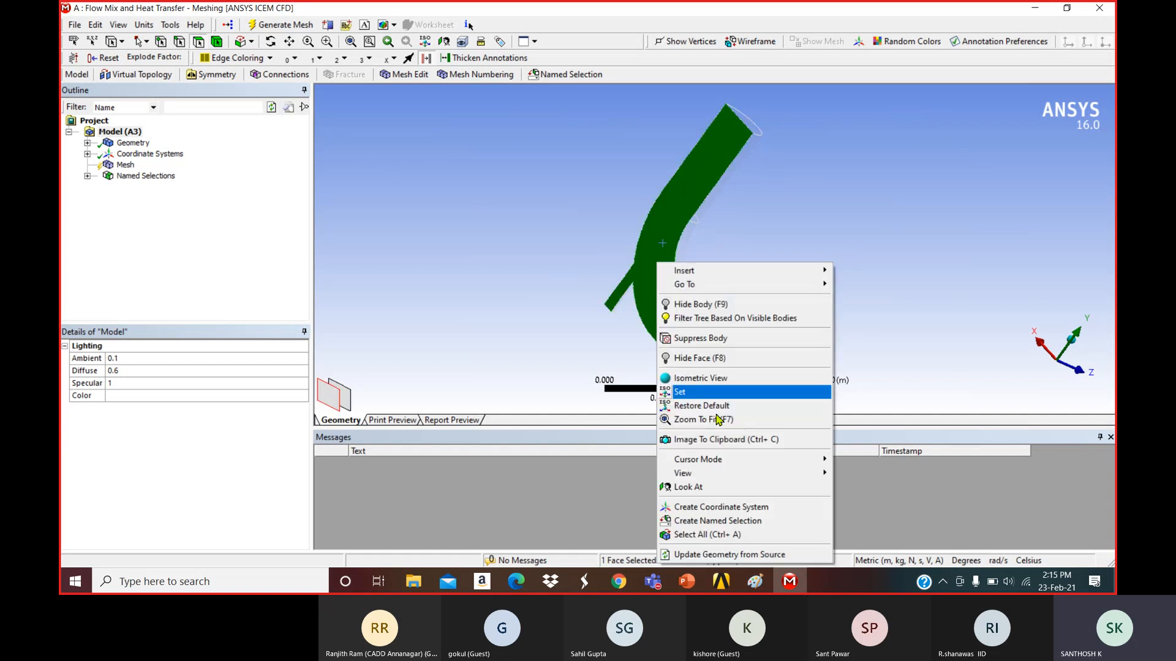
left_click(716, 522)
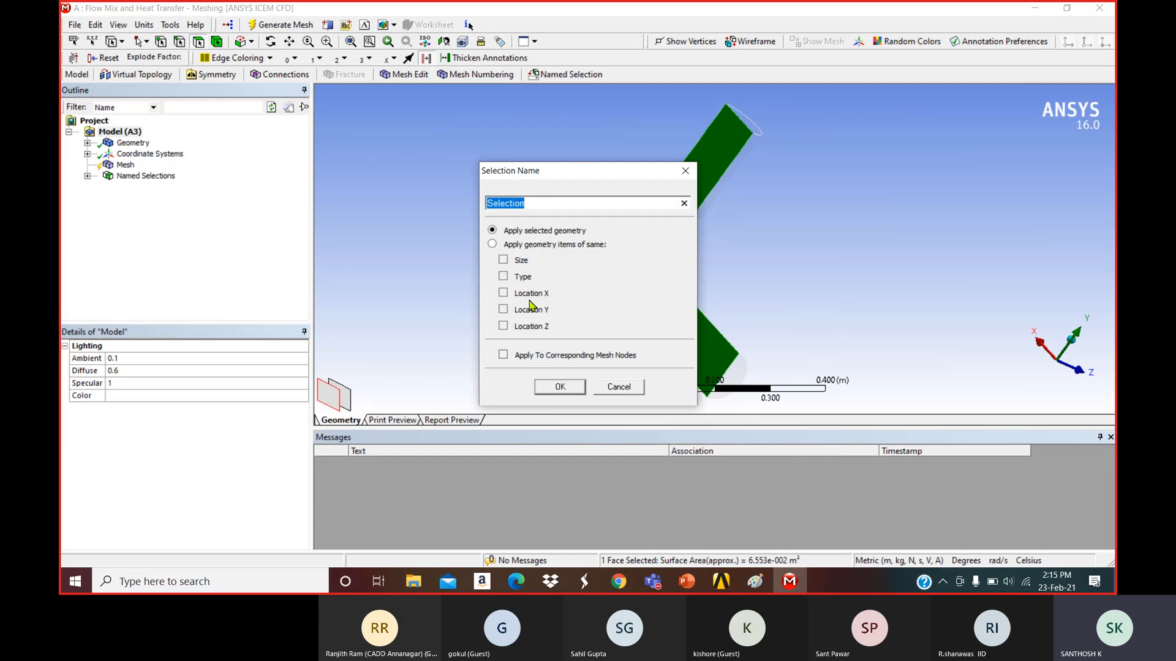
type("symmerty")
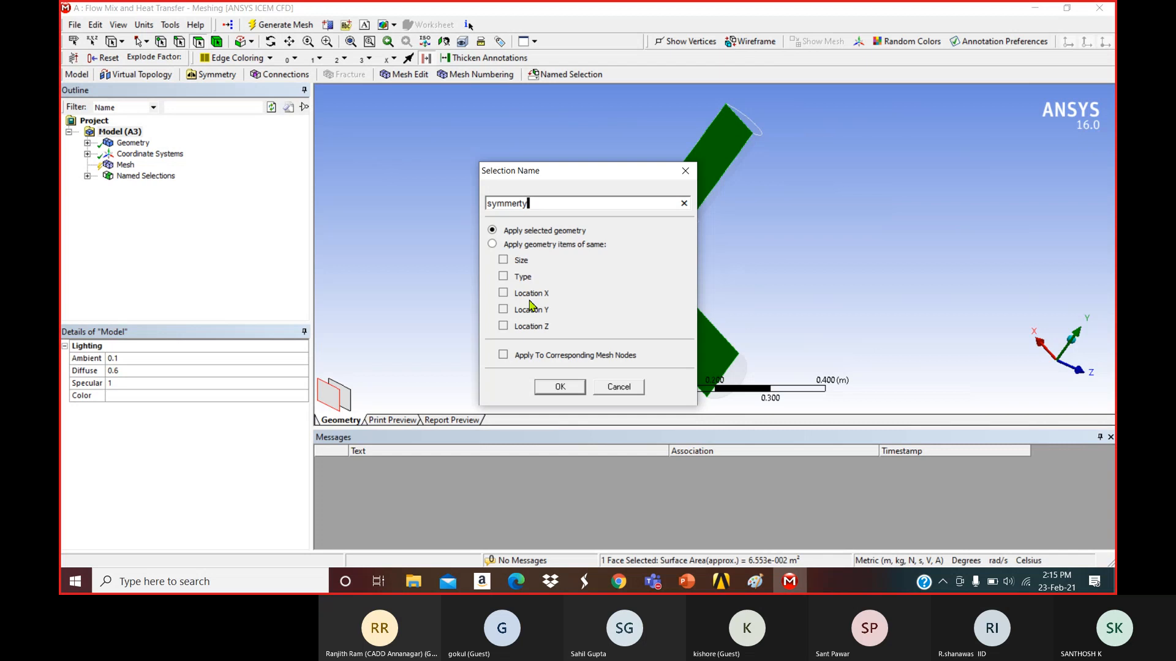
left_click(560, 387)
Orbit, pan and zoom to view the elbow pipe side-on.
middle_click_drag(639, 204, 649, 269)
middle_click_drag(708, 302, 847, 288)
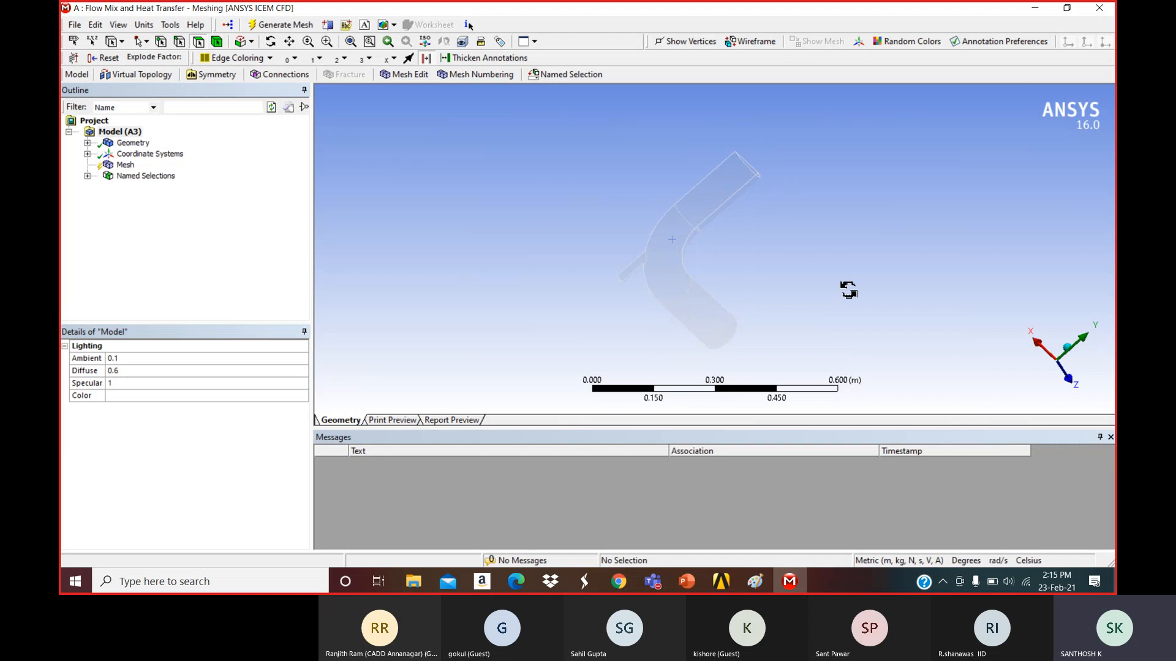
scroll(727, 349, "up", 3)
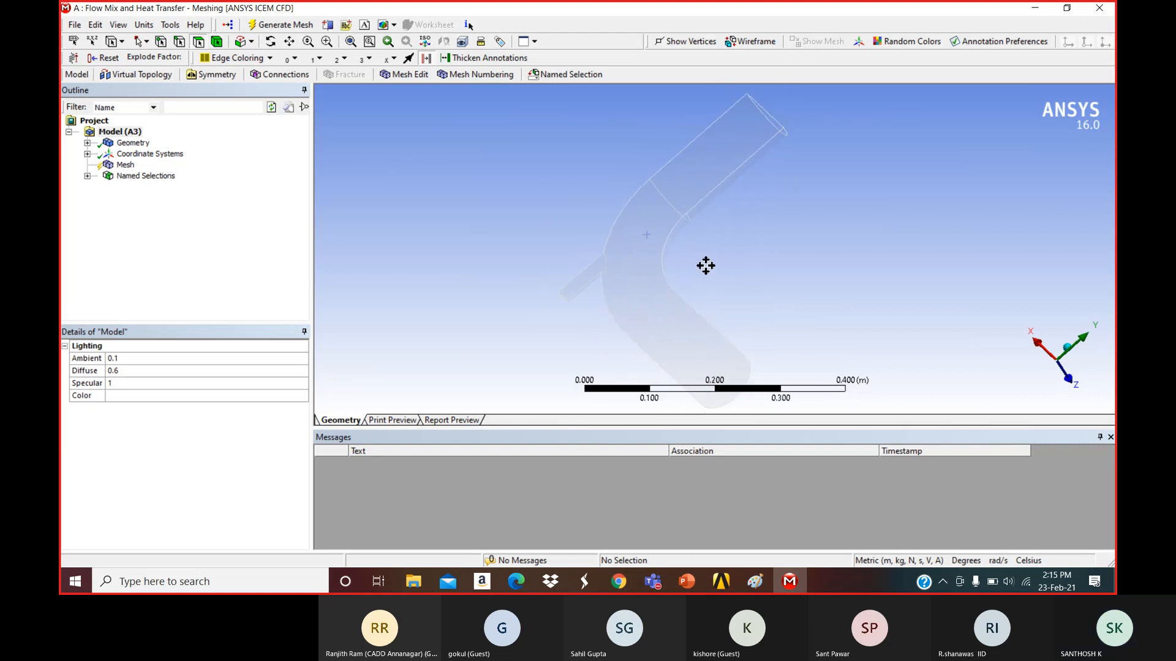
middle_click_drag(706, 265, 711, 192, "ctrl")
scroll(716, 284, "up", 3)
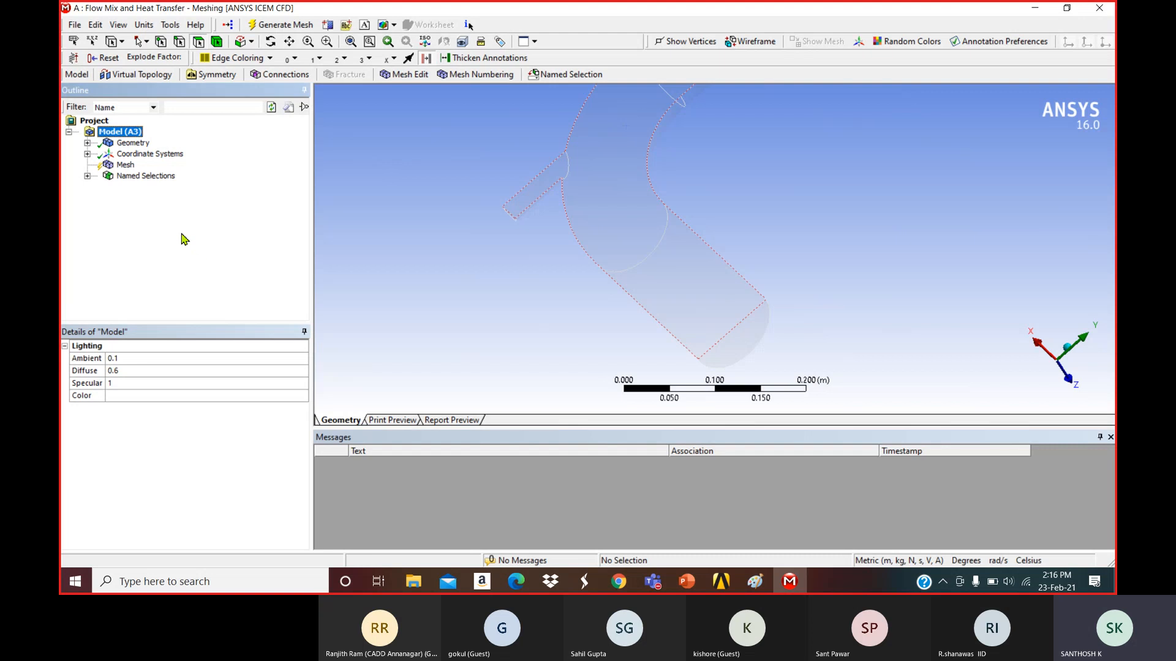
Expand the Mesh sizing details and set Relevance Center to Fine.
left_click(126, 165)
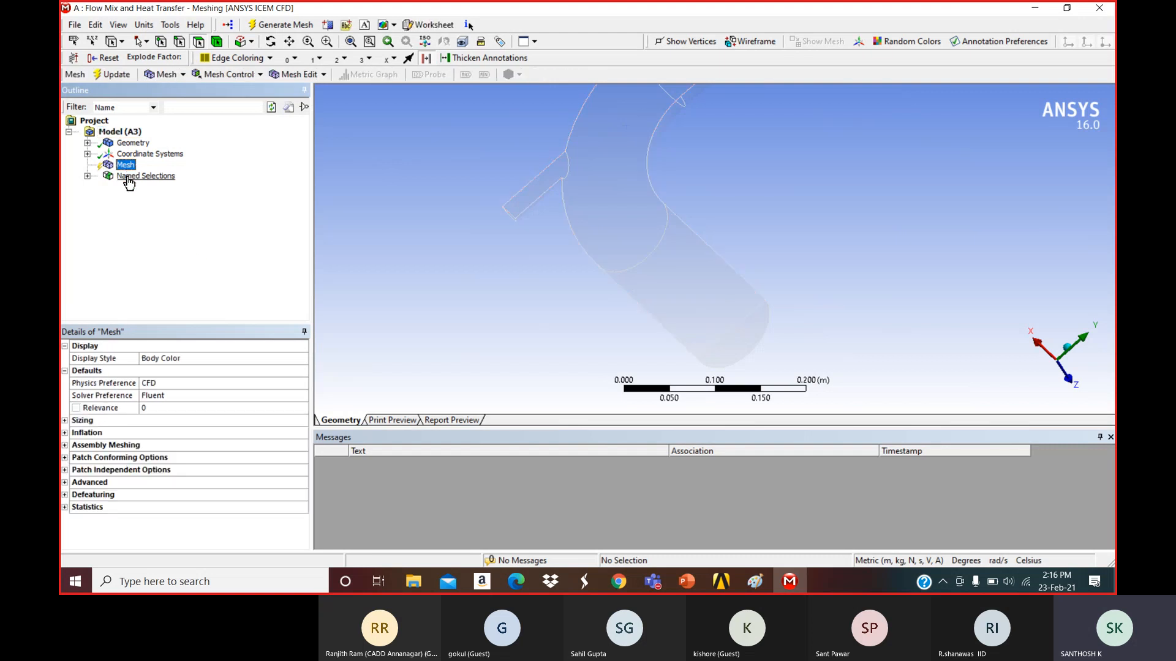
left_click(67, 422)
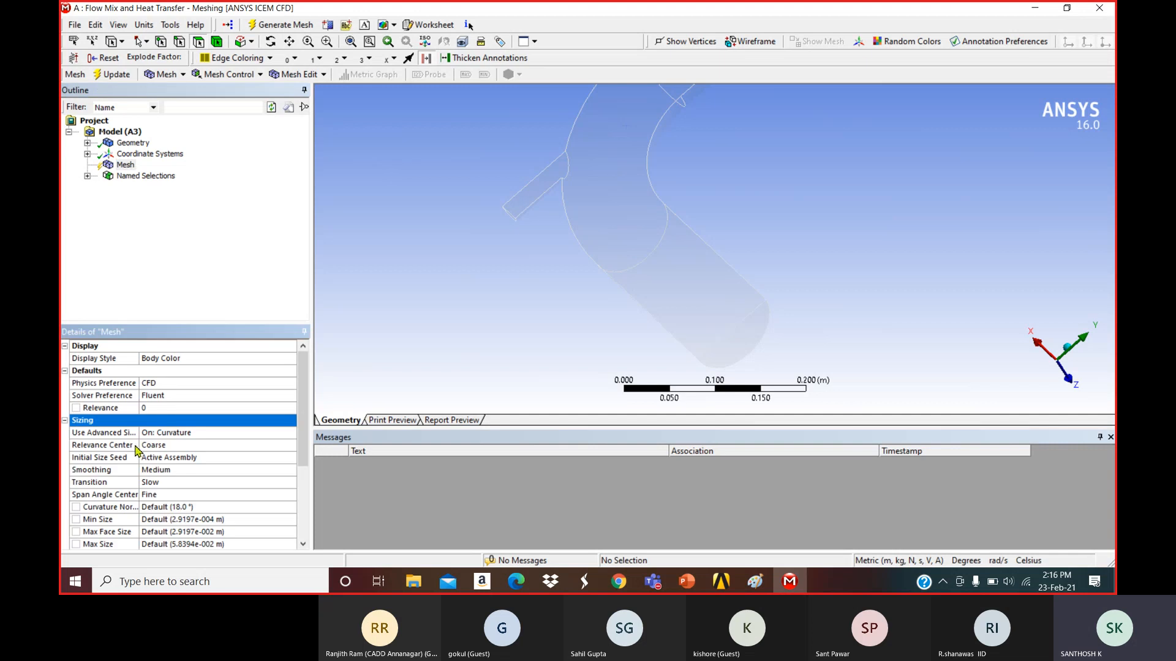
left_click_drag(141, 415, 172, 416)
left_click(236, 445)
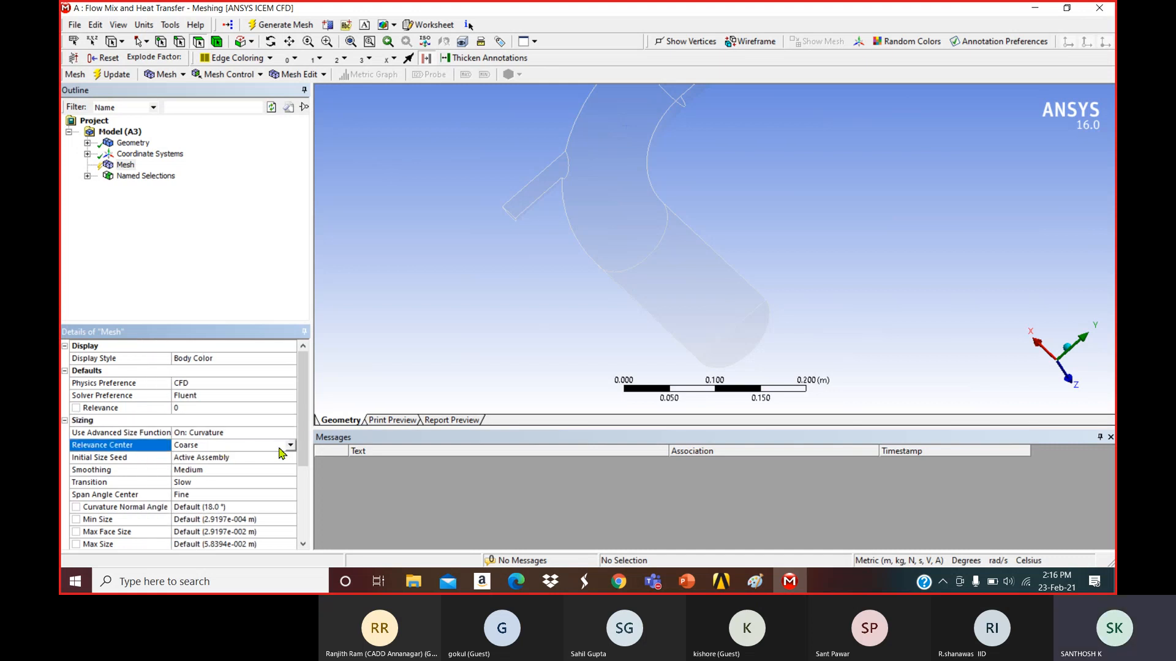
left_click(289, 445)
left_click(250, 474)
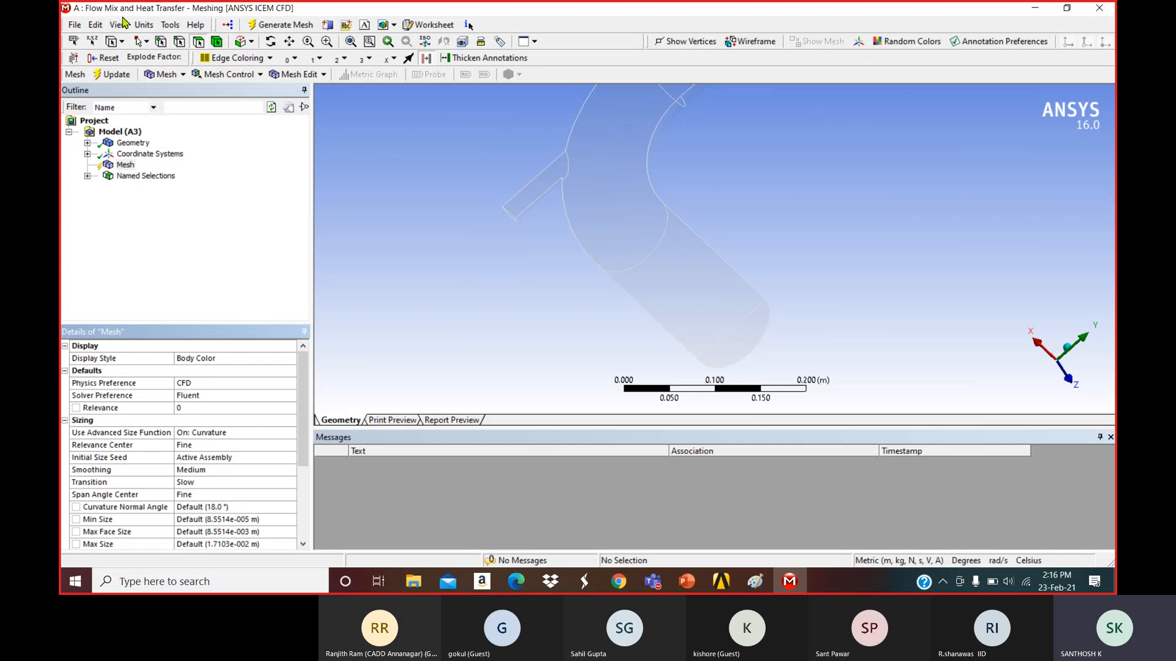
Leave the units unchanged and set mesh Smoothing to High.
left_click(170, 25)
left_click(145, 25)
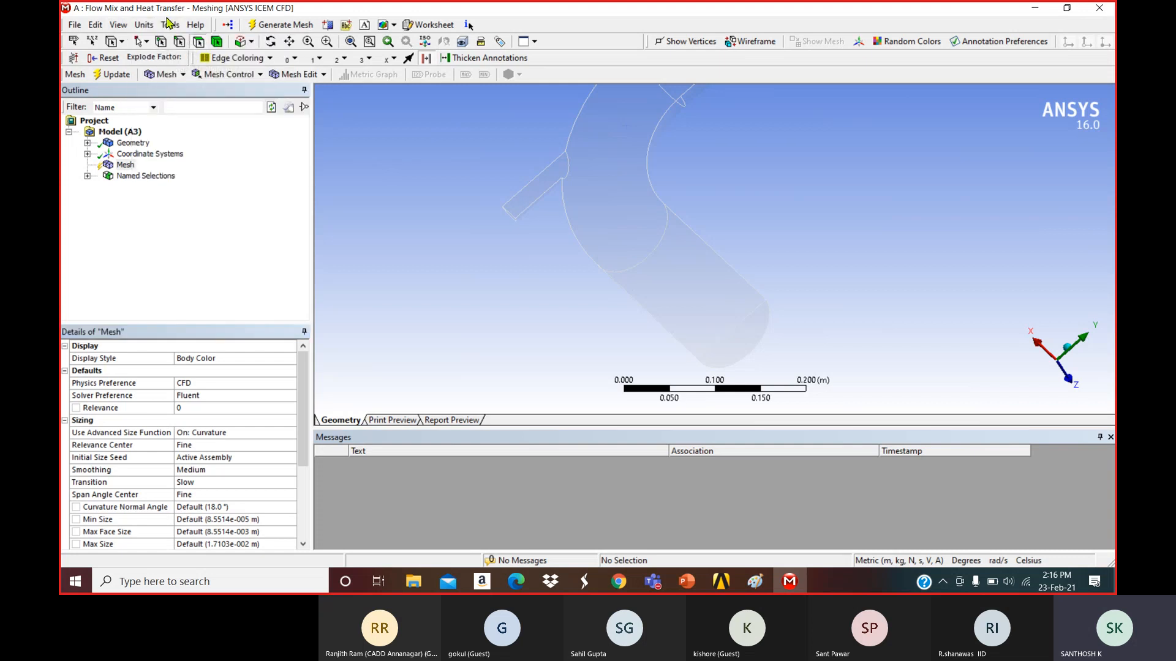
left_click(142, 25)
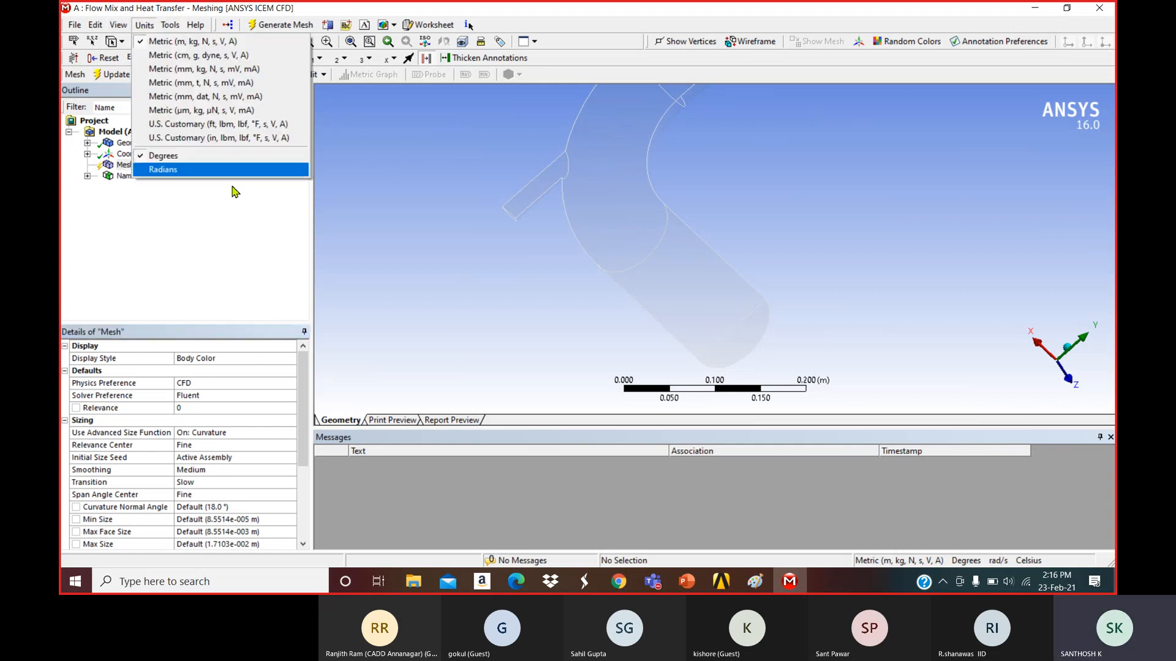
left_click(229, 221)
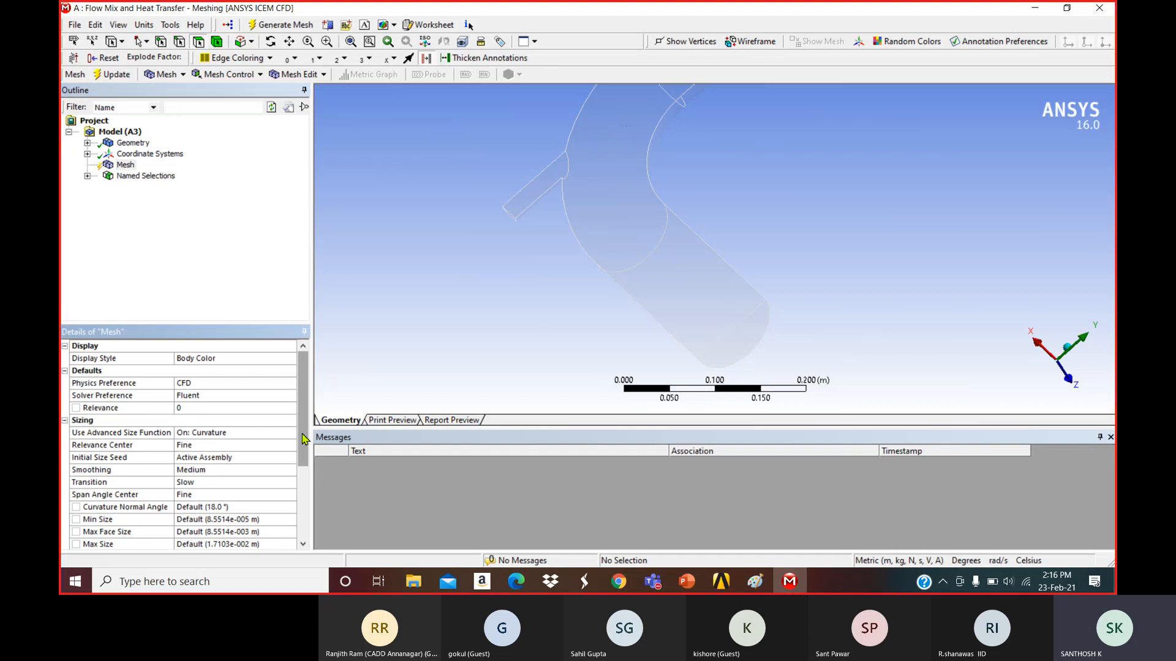
left_click_drag(304, 439, 305, 474)
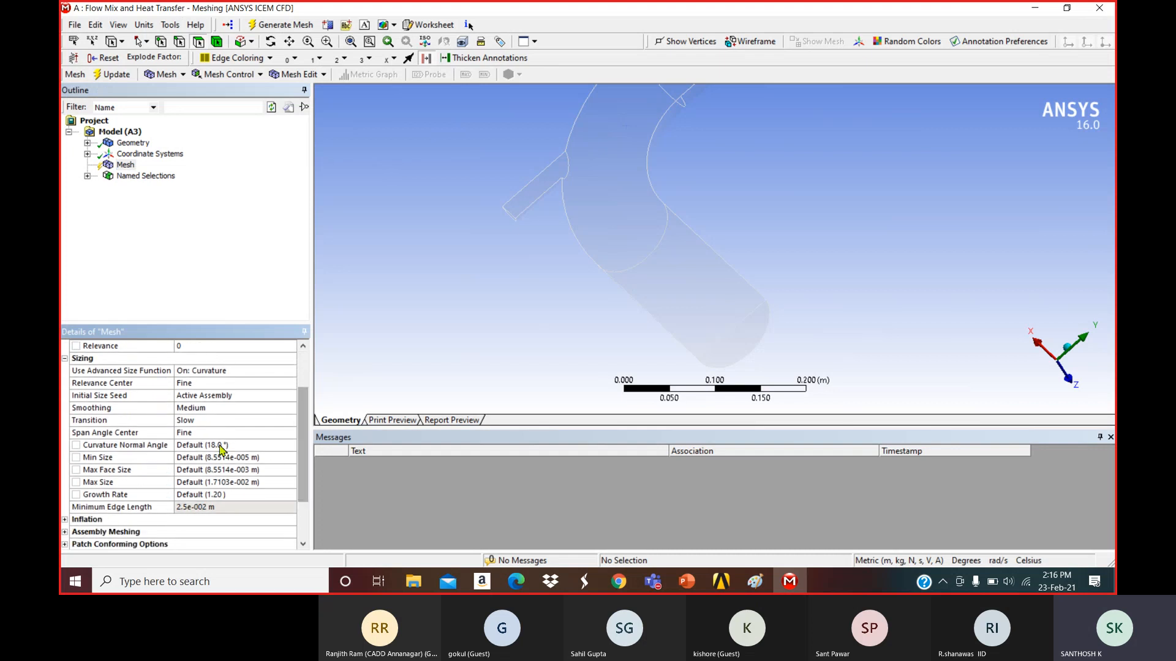
left_click(208, 409)
left_click(290, 408)
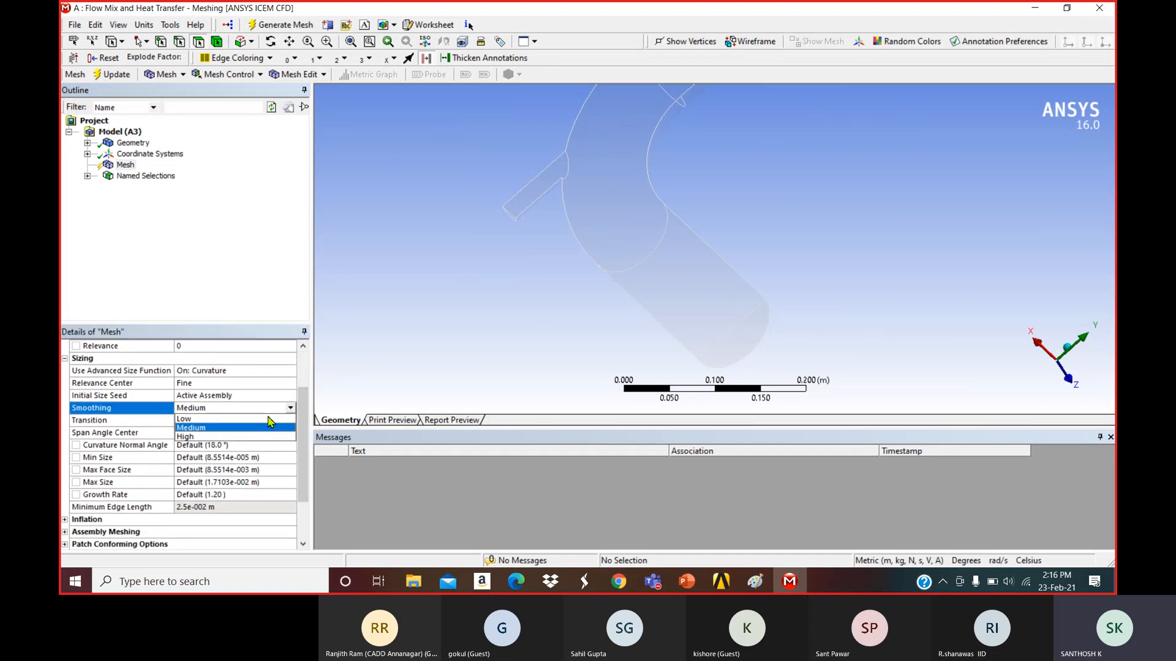
left_click(244, 437)
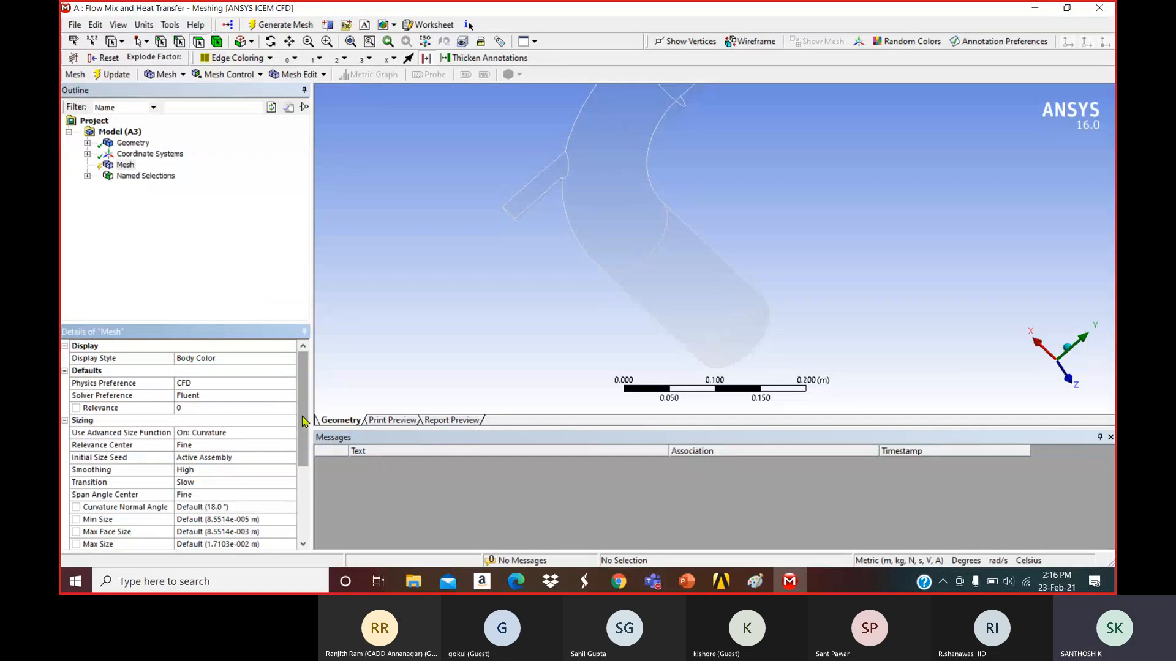
left_click_drag(304, 420, 306, 493)
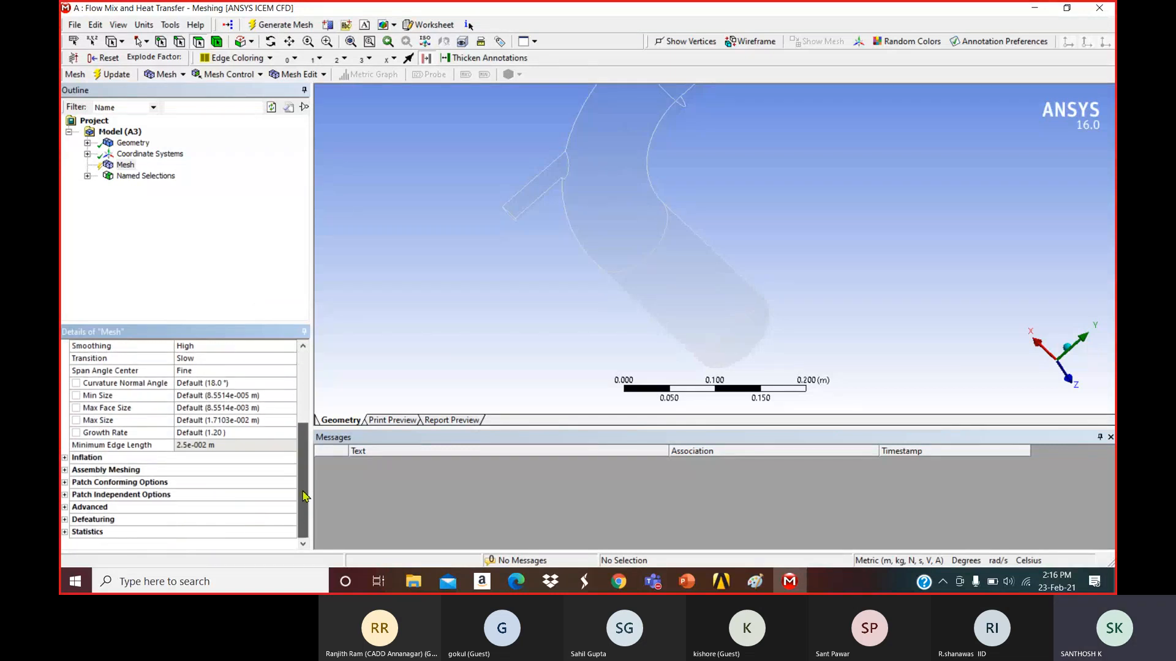
Insert a Body Sizing on the pipe body with a 6.e-003 m element size.
left_click(127, 166)
right_click(129, 168)
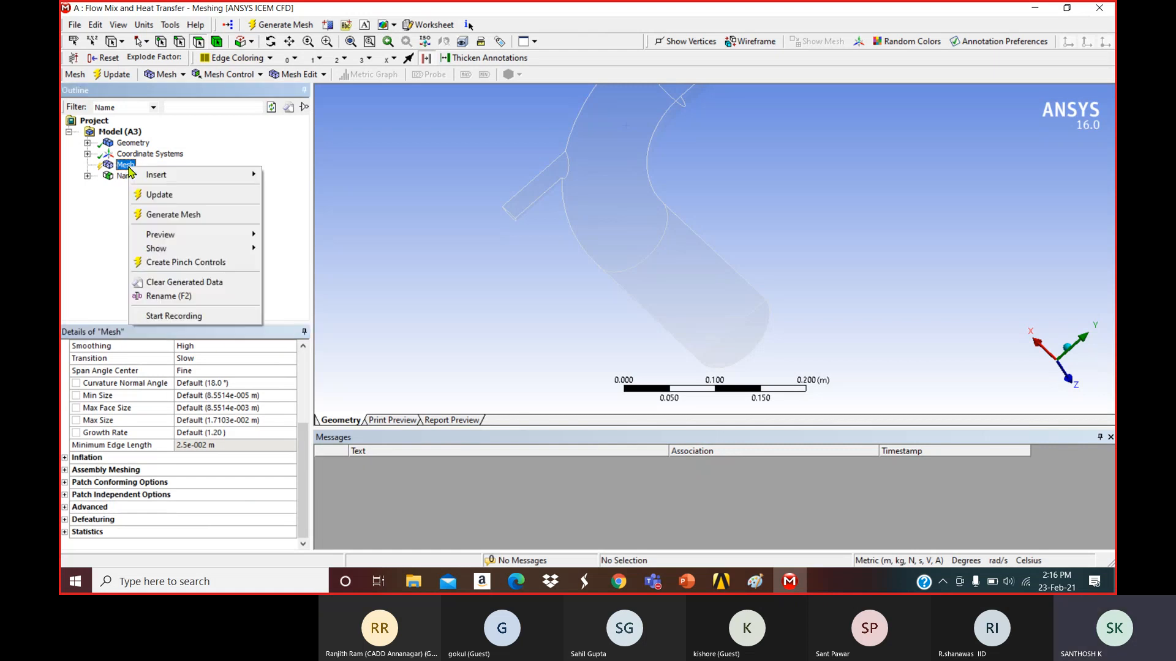
mouse_move(184, 174)
left_click(295, 195)
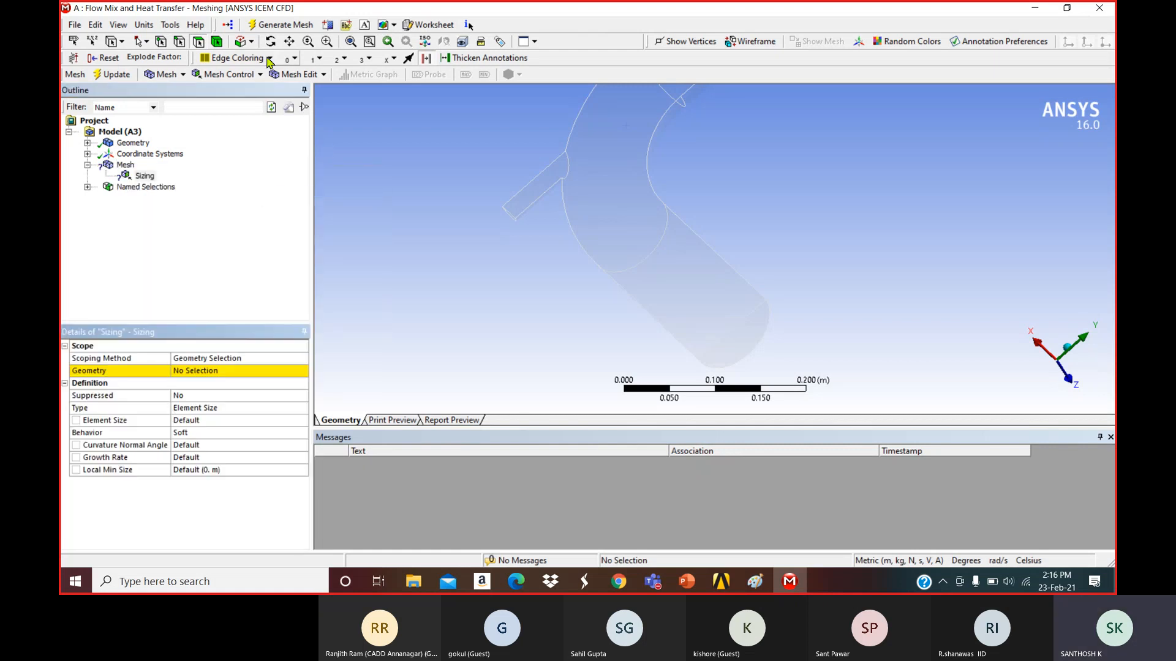
left_click(687, 257)
left_click(214, 370)
left_click(205, 370)
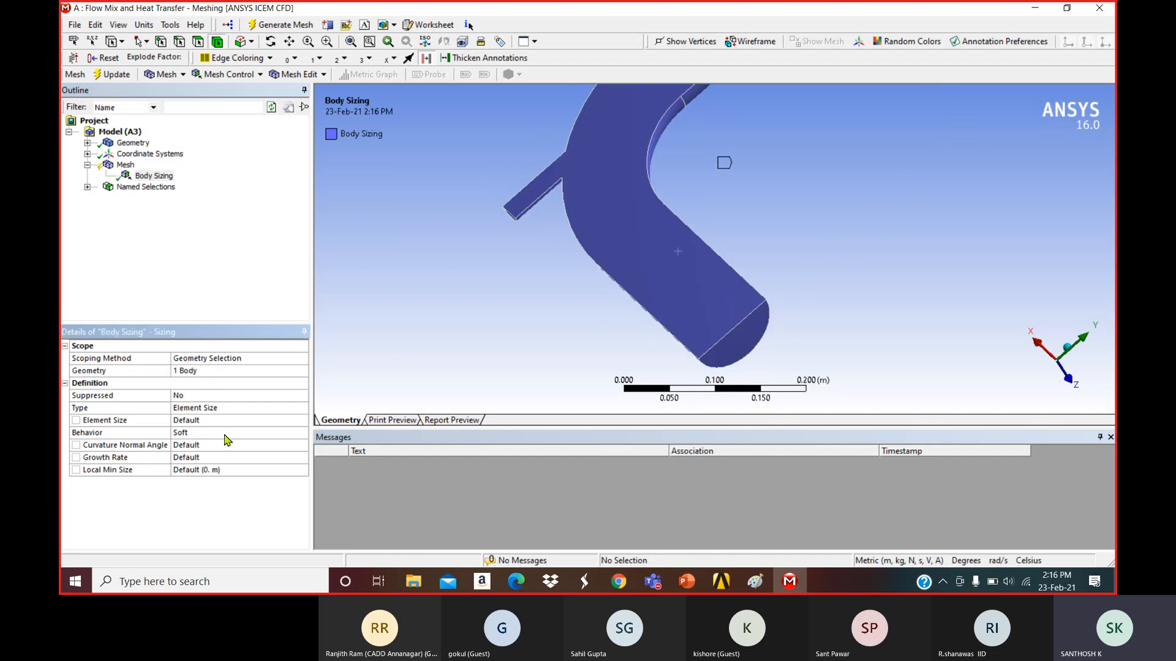
left_click(243, 421)
type("6")
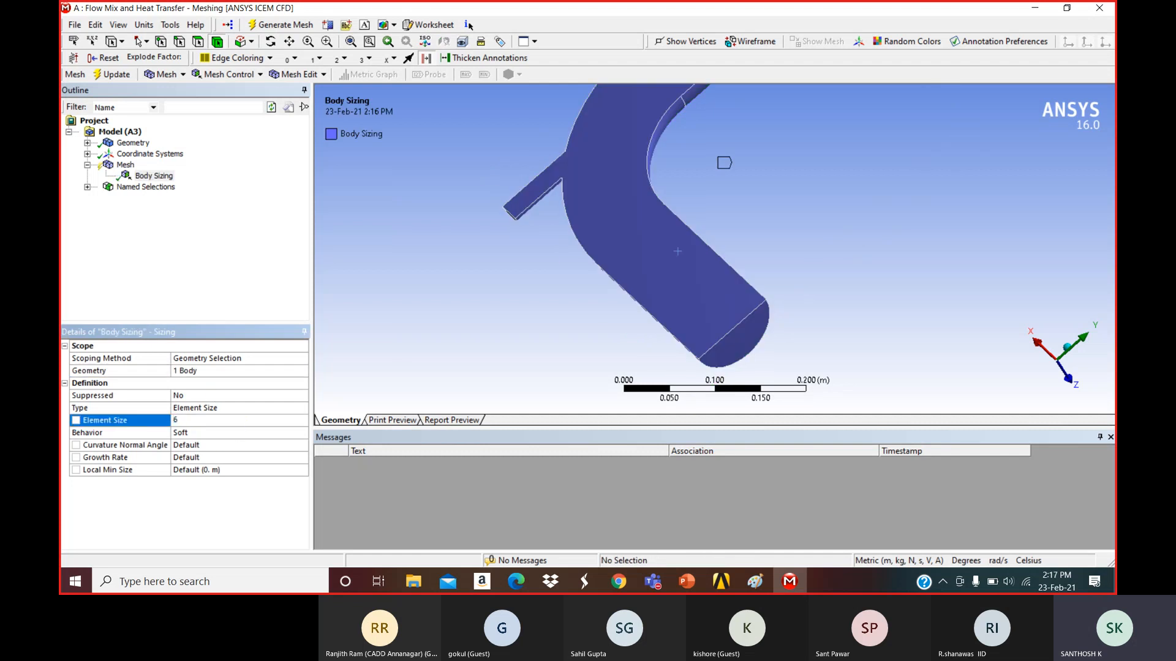
type(".e-003")
key("Return")
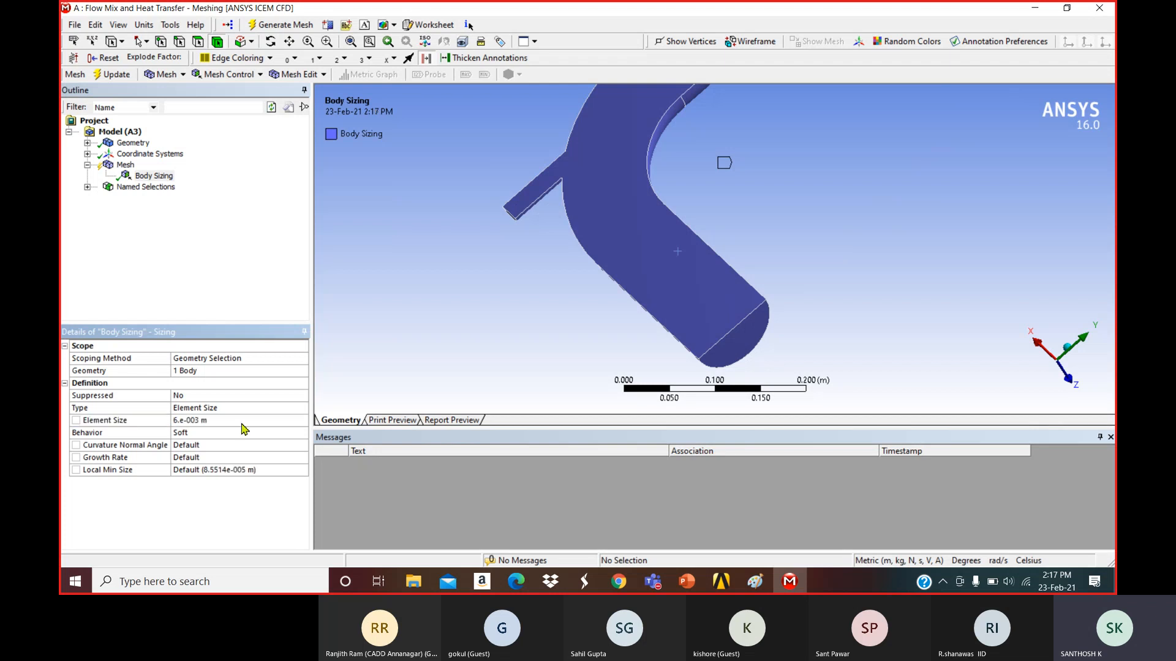
left_click(226, 252)
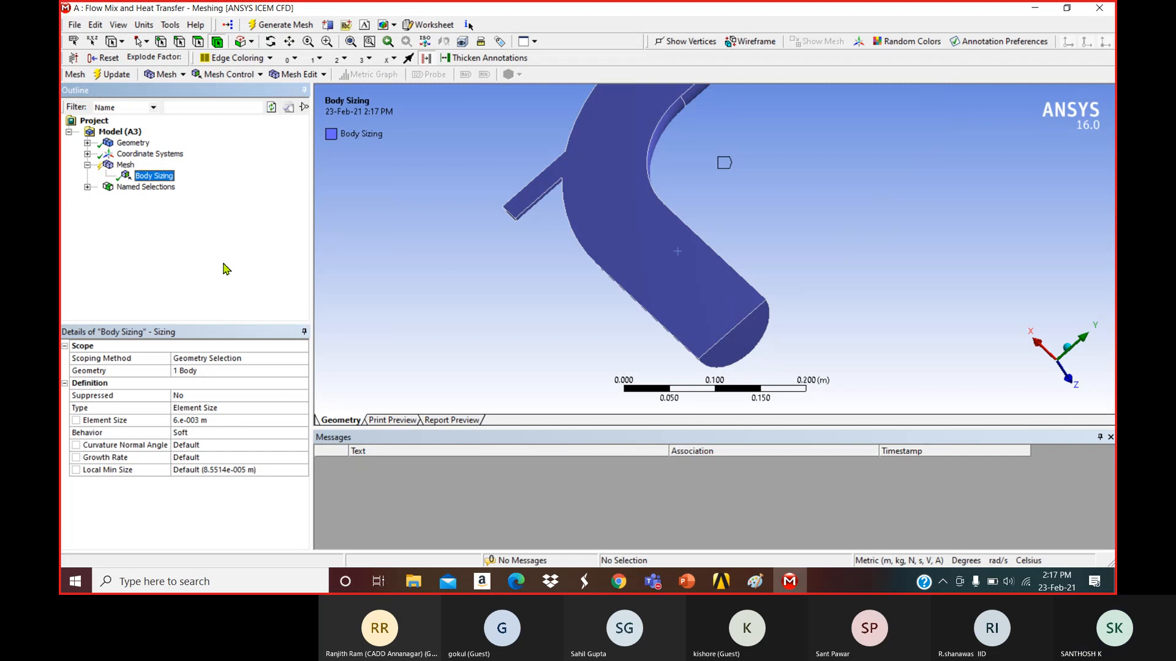
Set Use Automatic Inflation to Program Controlled, keeping Smooth Transition, 5 layers and 1.2 growth rate.
left_click(126, 166)
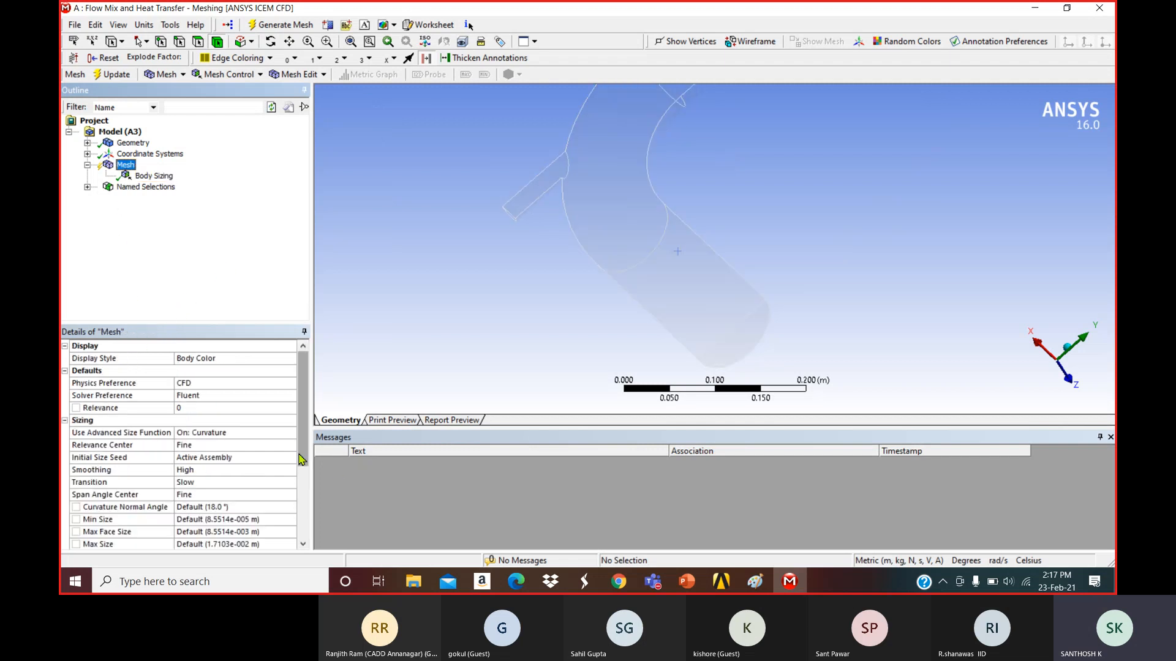
left_click_drag(302, 460, 301, 530)
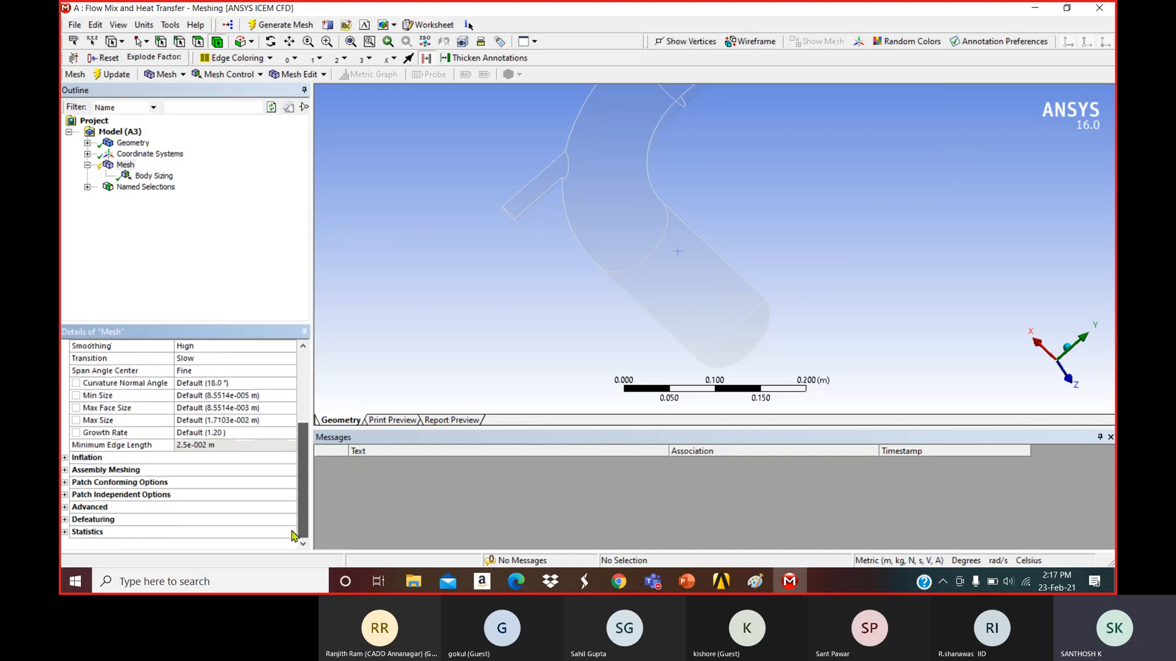
left_click(64, 458)
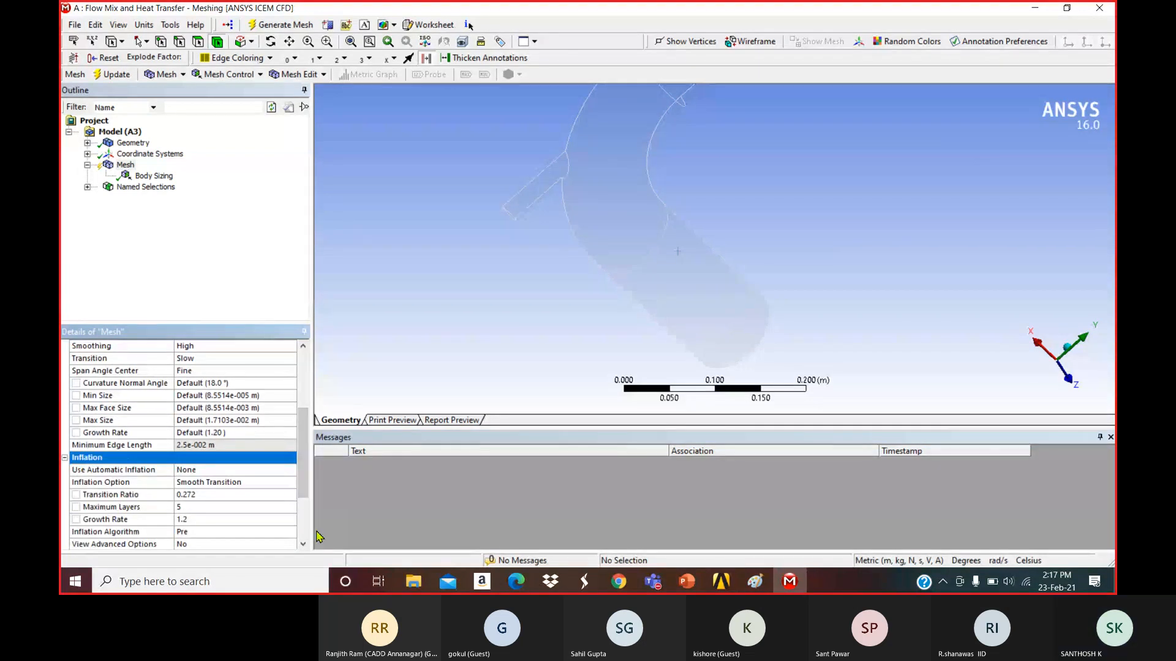
left_click(287, 470)
left_click(290, 470)
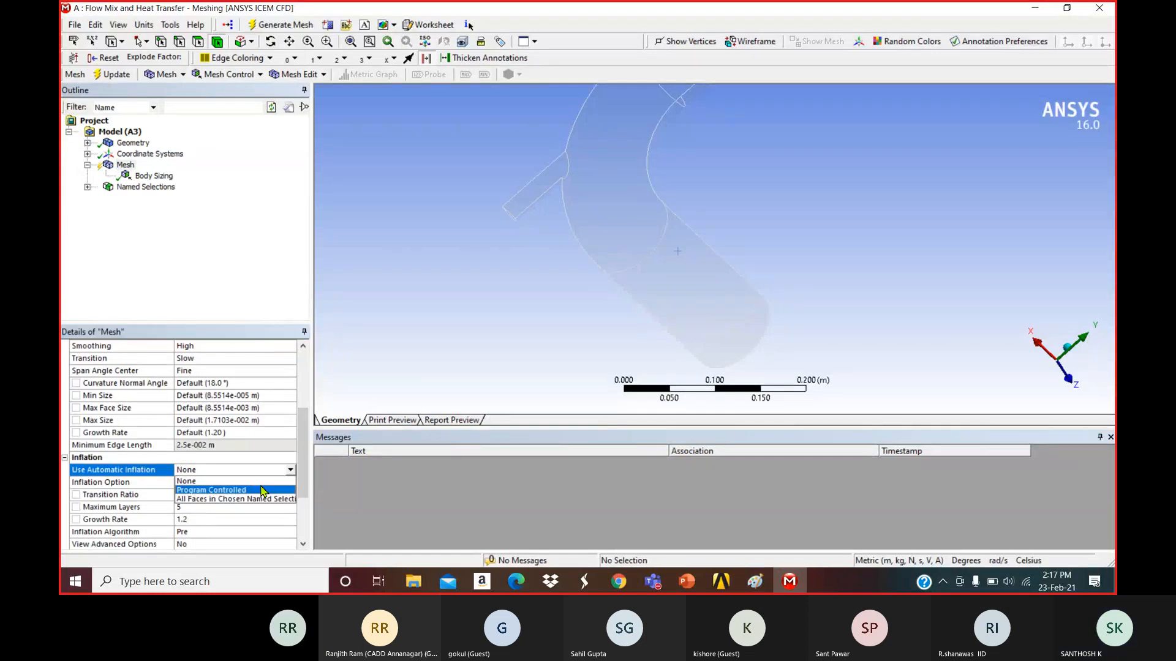
left_click(257, 488)
scroll(305, 490, "down", 5)
scroll(305, 490, "down", 3)
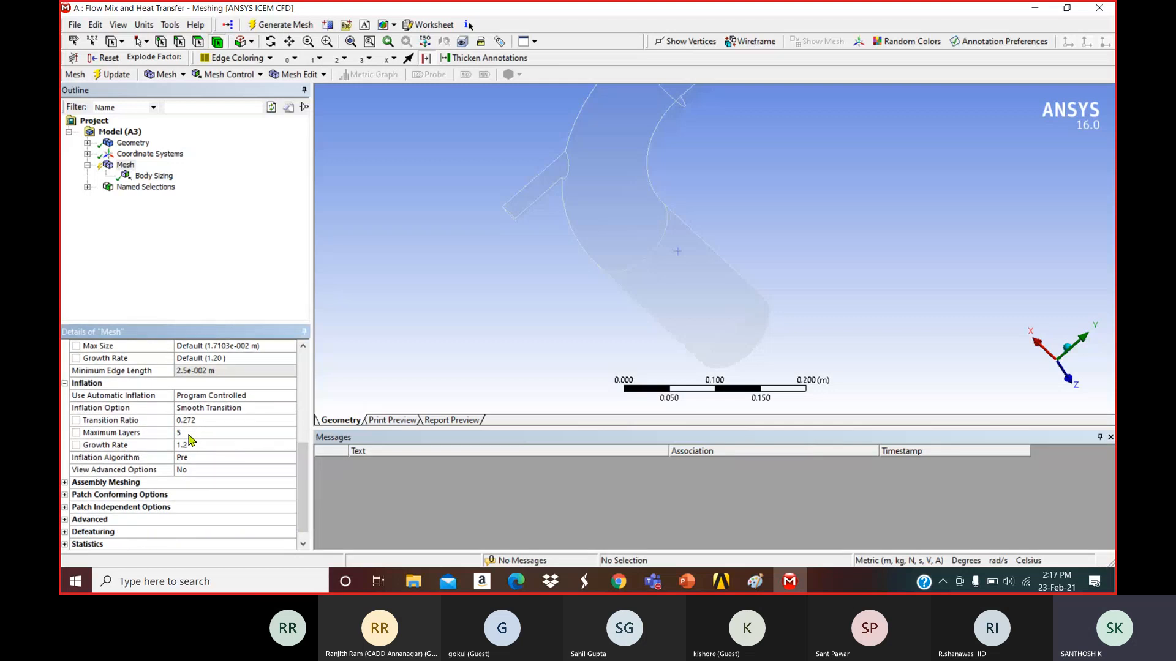
Update the Mesh to regenerate it with the current settings.
left_click(126, 165)
right_click(198, 209)
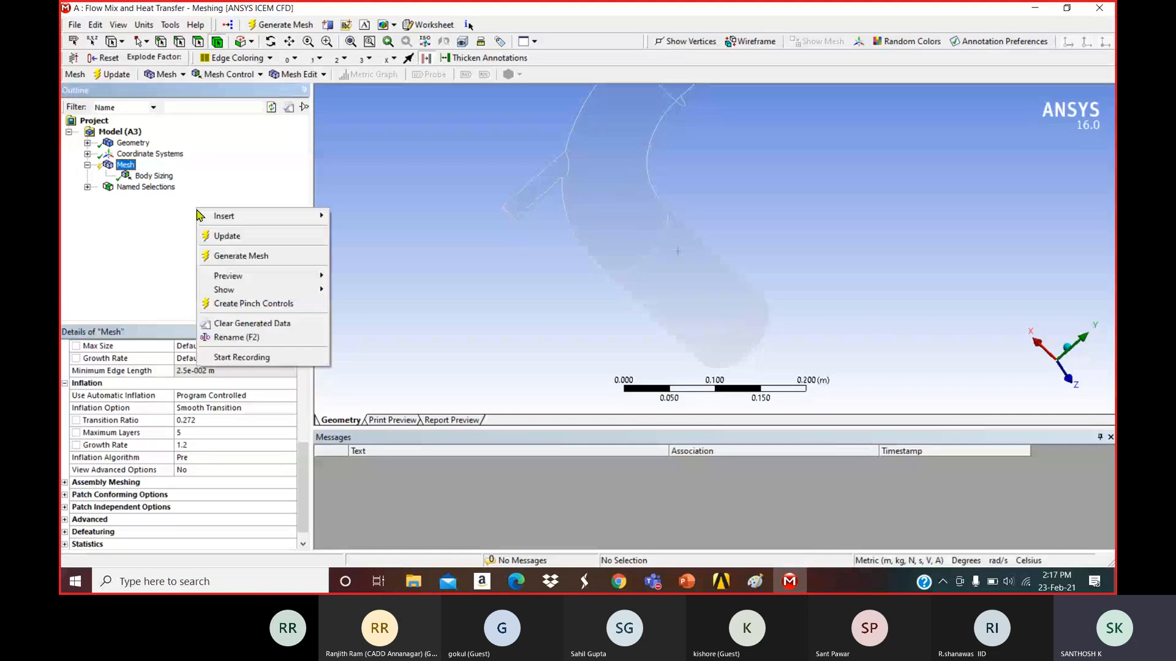
left_click(234, 240)
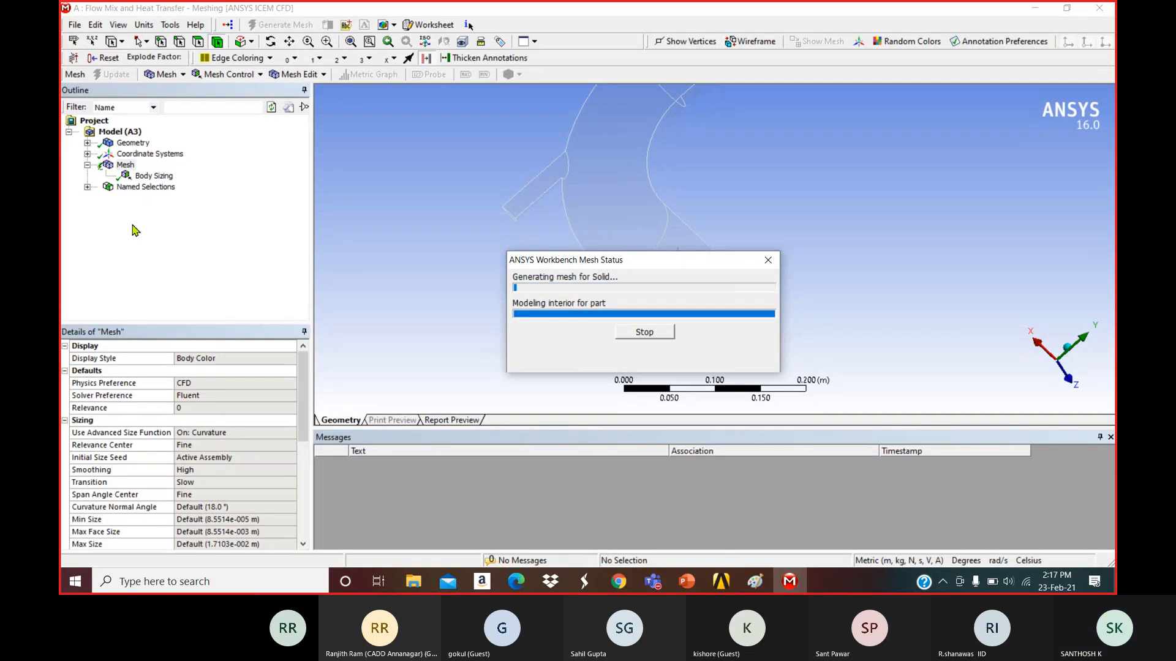
Zoom in on the rounded pipe end to inspect the inflation layers.
scroll(747, 322, "up", 6)
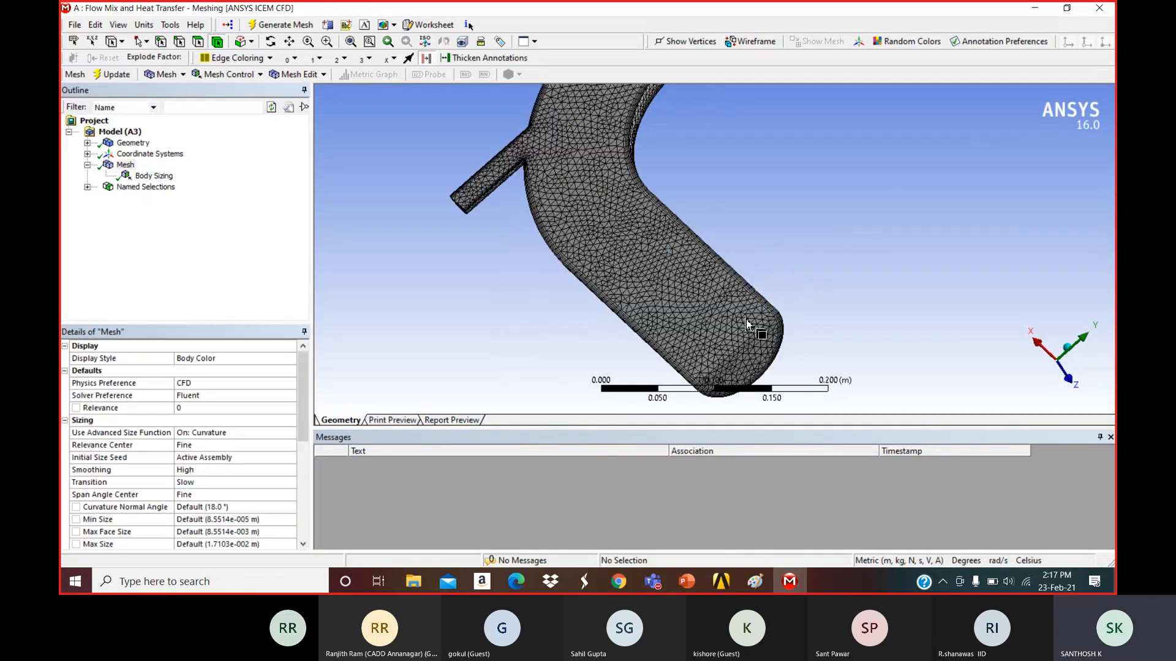
middle_click_drag(749, 323, 757, 219, "ctrl")
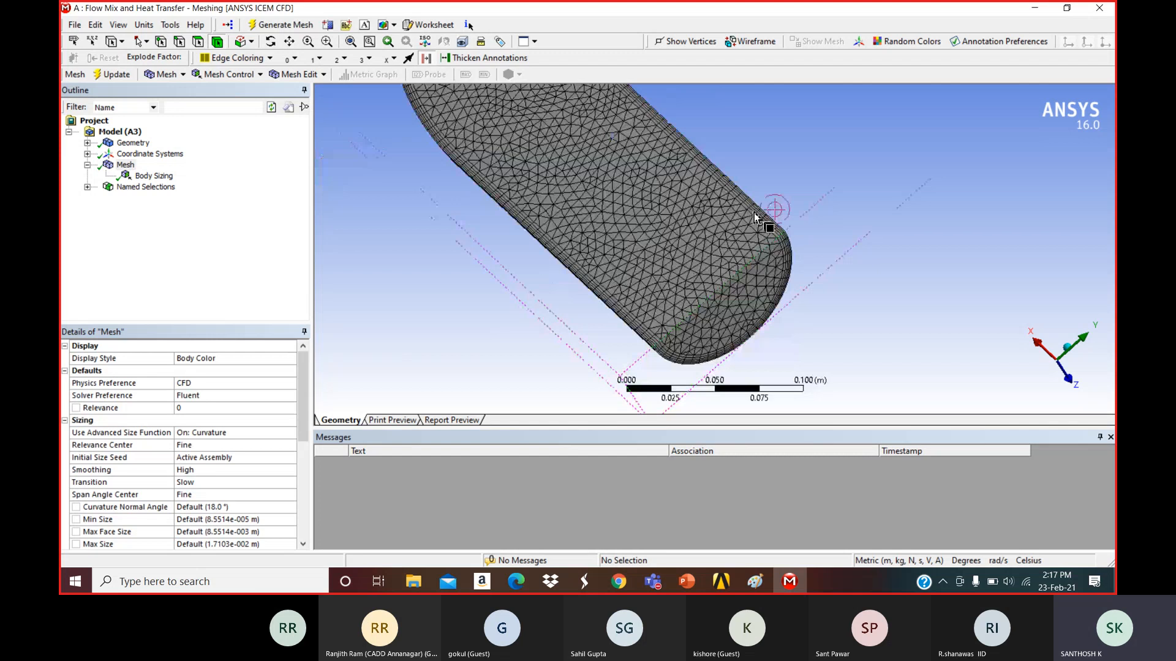
scroll(759, 217, "up", 3)
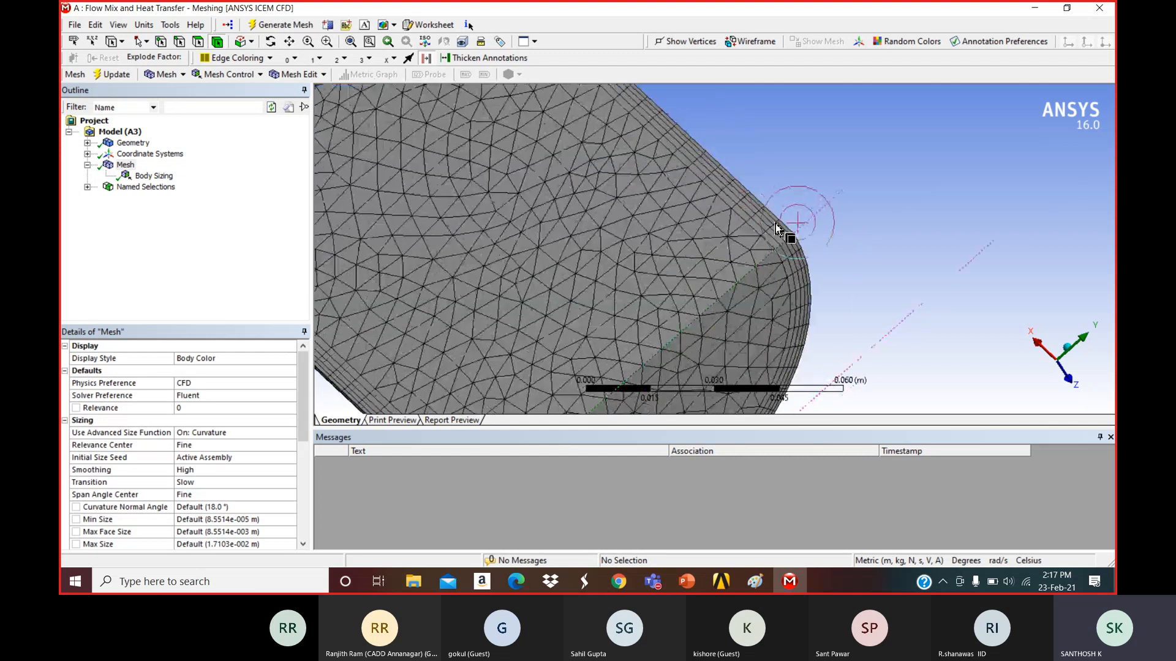
scroll(596, 253, "down", 3)
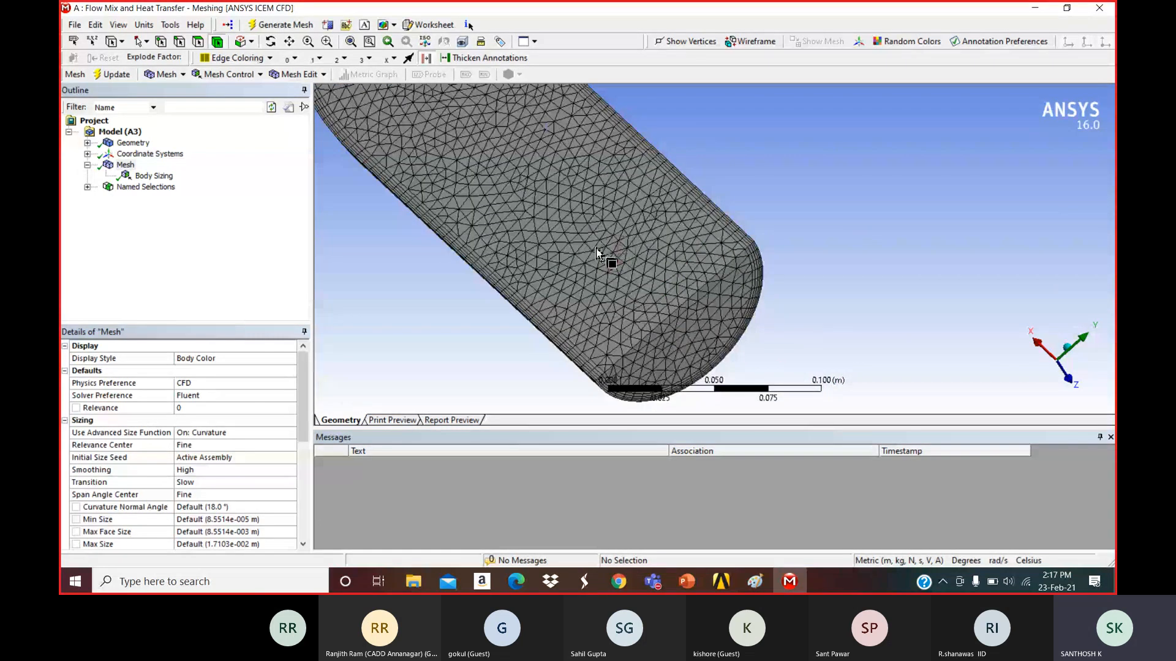
scroll(755, 252, "up", 4)
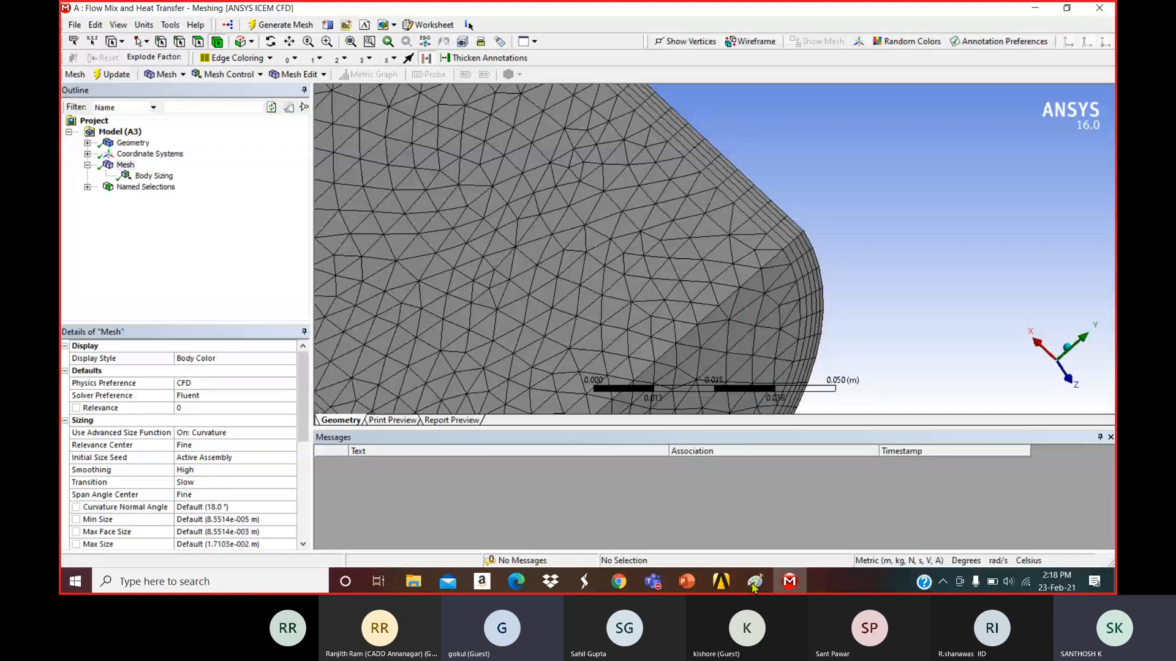
mouse_move(690, 579)
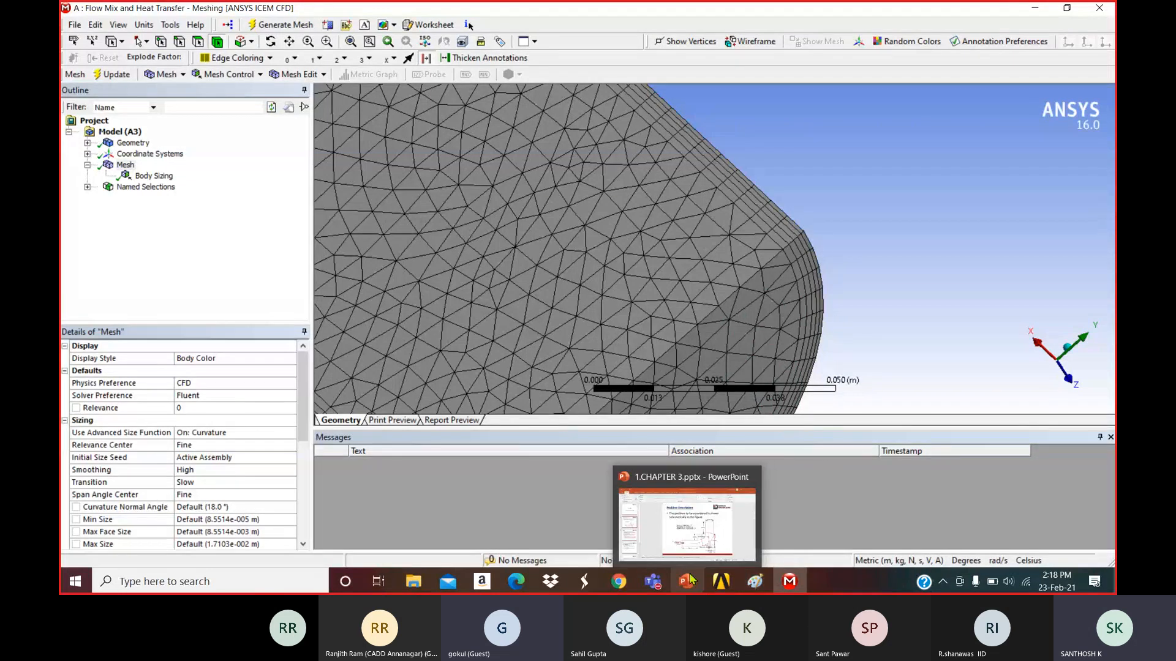
mouse_move(650, 573)
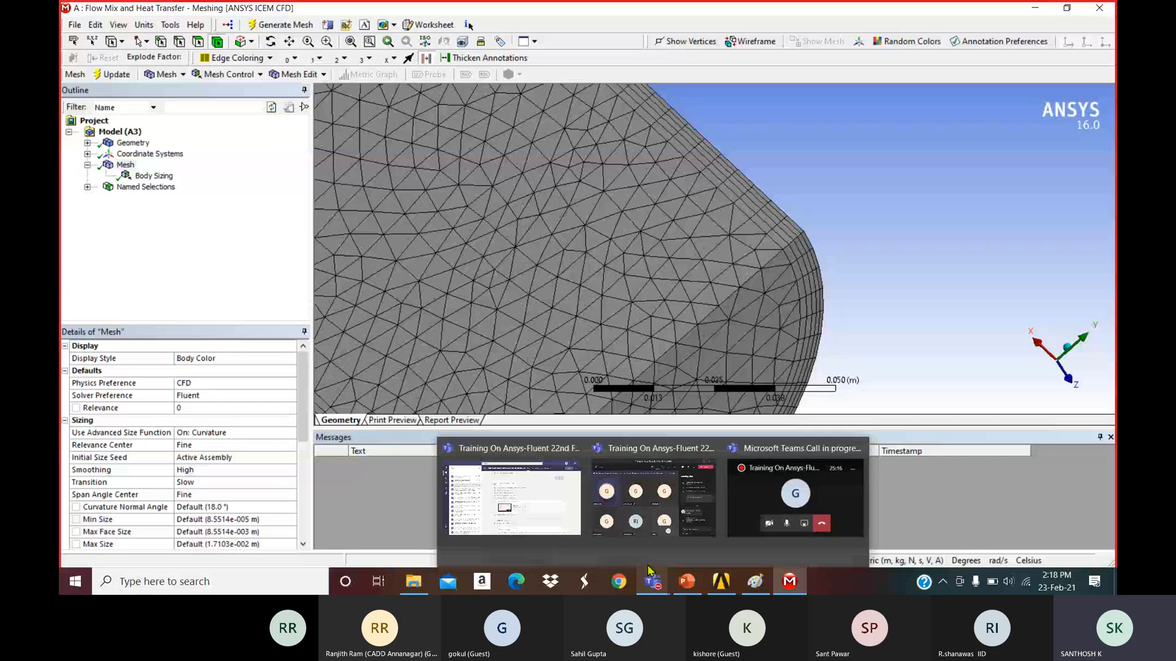
left_click(654, 498)
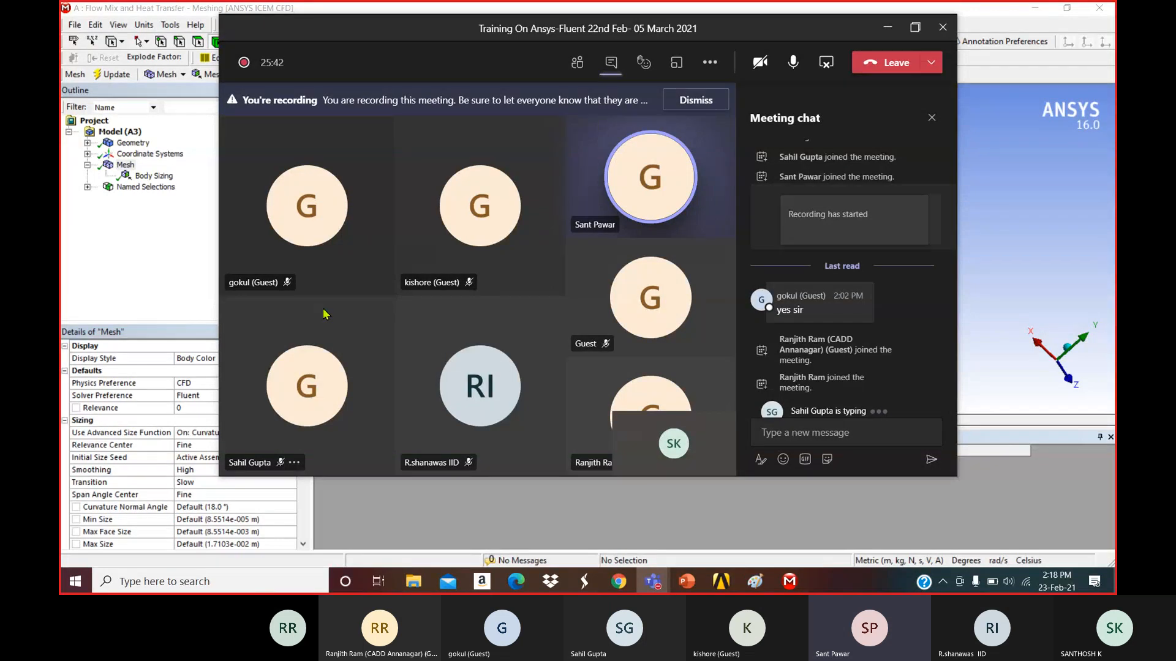
left_click(885, 39)
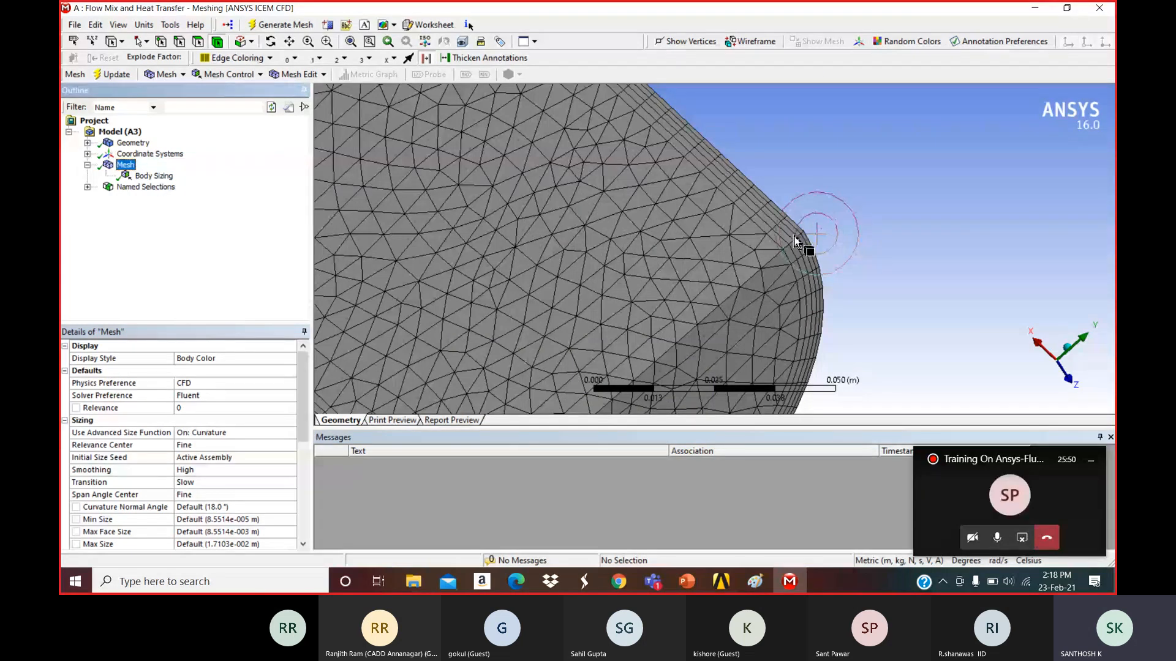
scroll(642, 347, "down", 3)
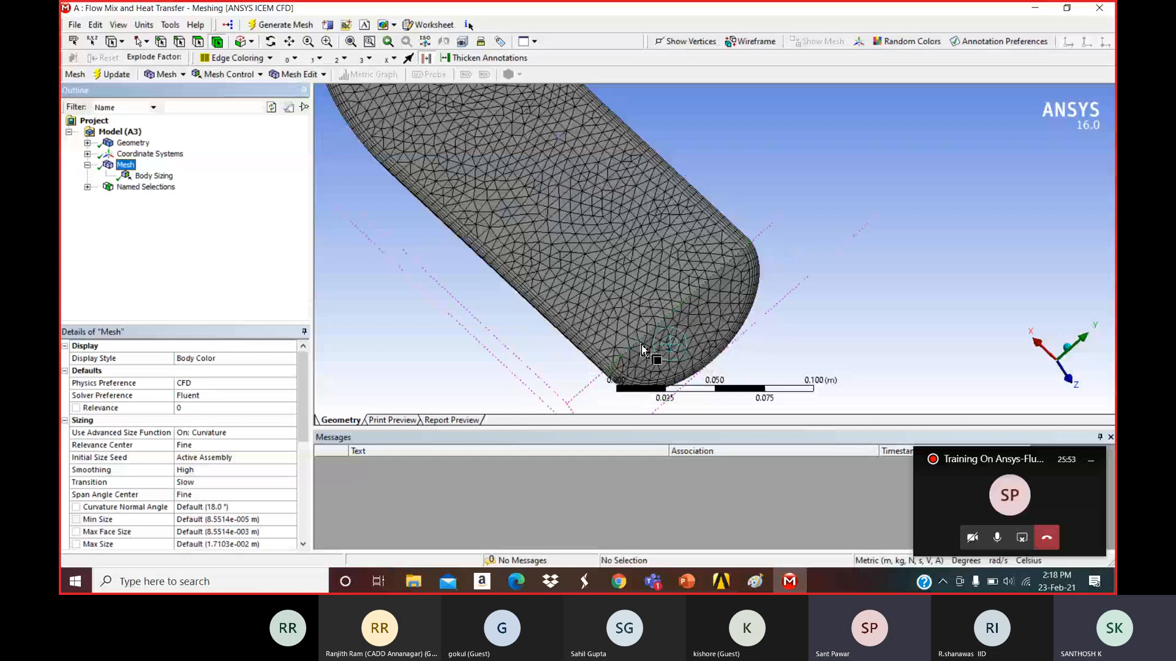
scroll(641, 344, "up", 2)
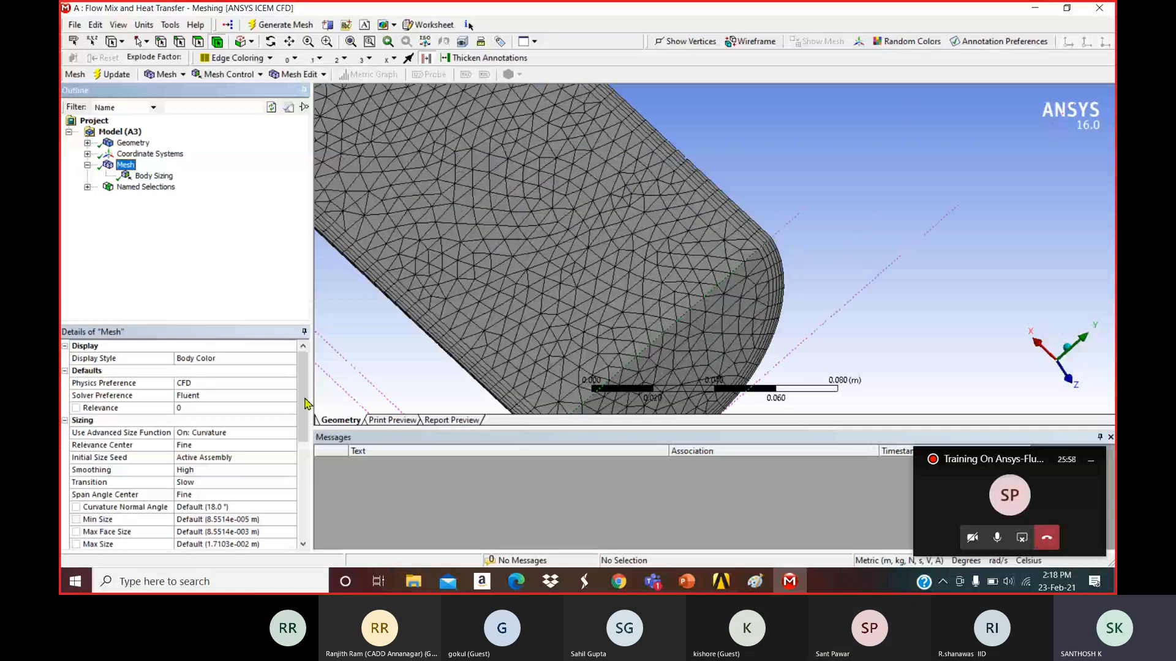
left_click_drag(303, 404, 305, 494)
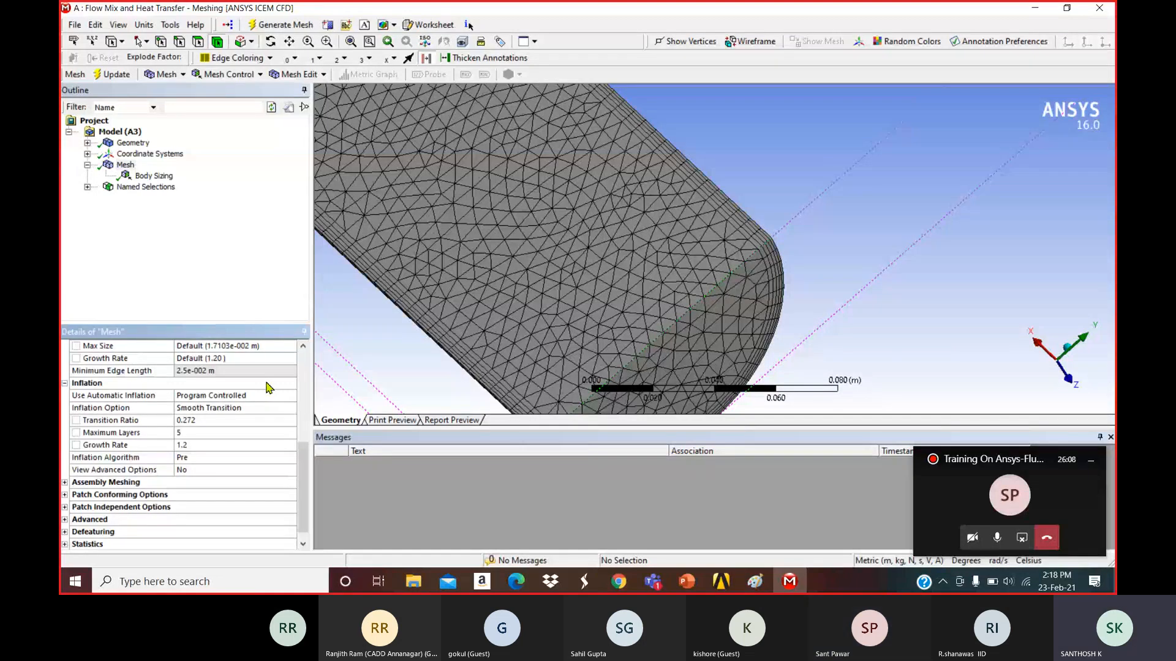
left_click(127, 165)
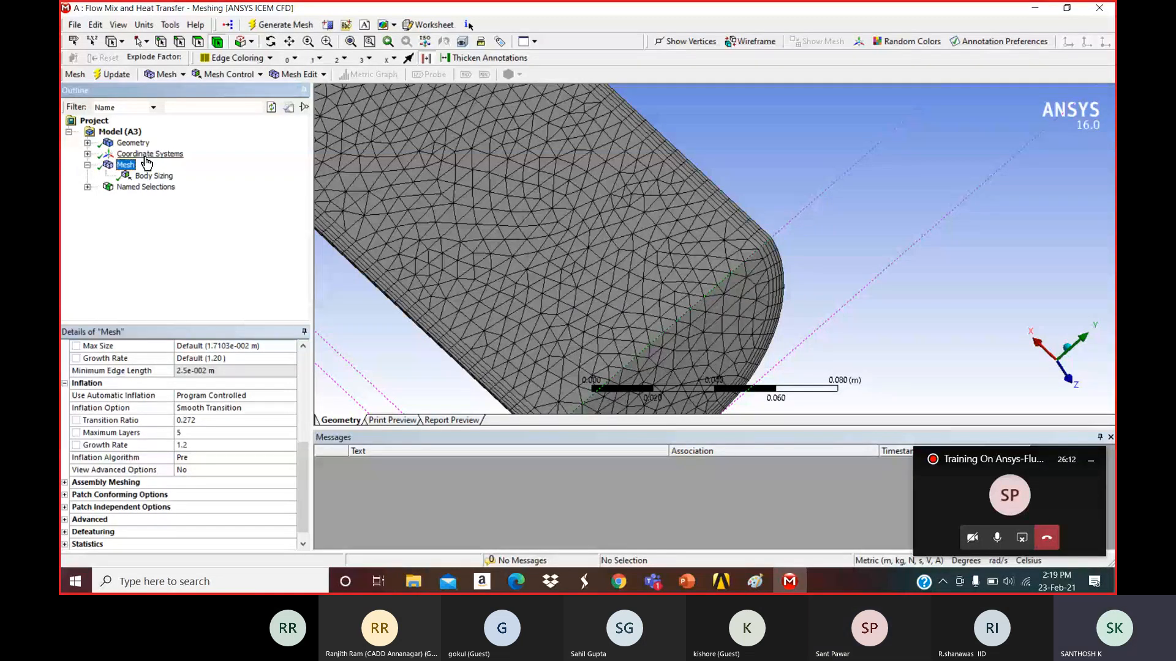
right_click(146, 163)
mouse_move(158, 176)
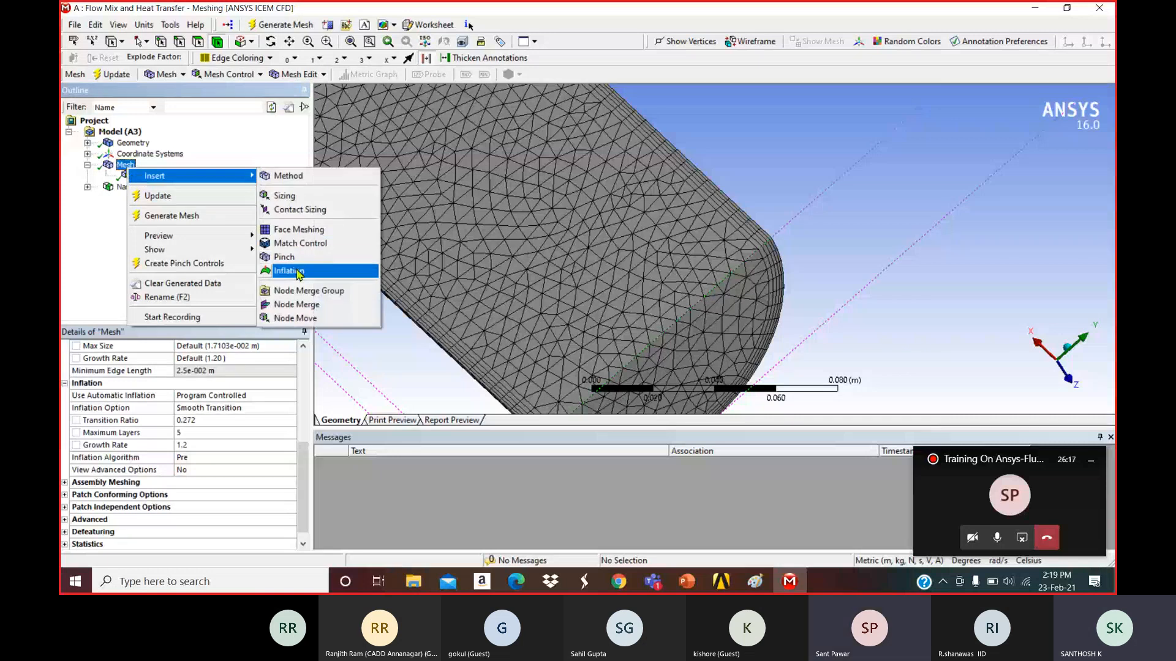
left_click(254, 142)
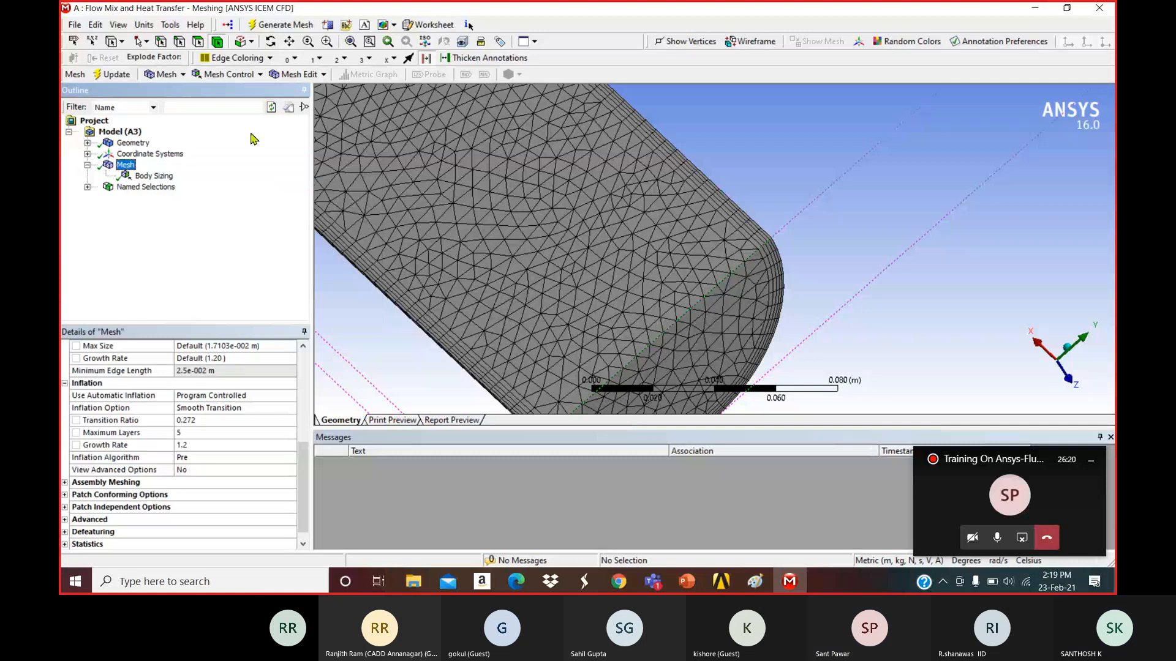
Fit and rotate the pipe mesh, and minimize the meeting window that came up.
left_click(350, 43)
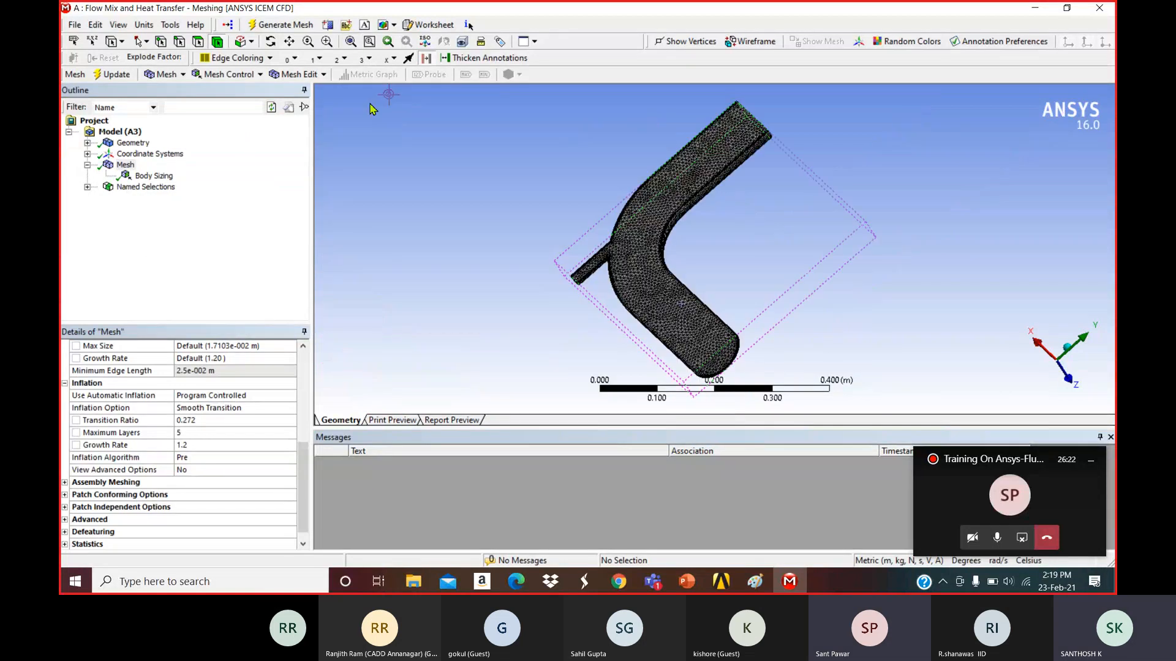
middle_click_drag(586, 258, 379, 238)
scroll(626, 327, "up", 2)
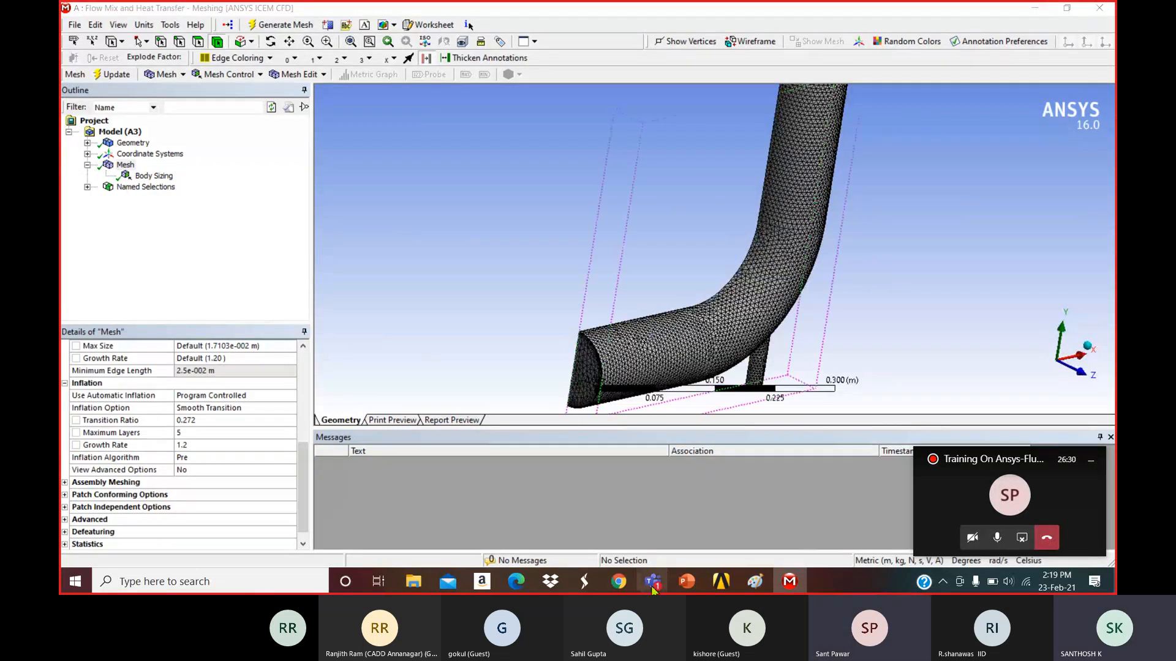
mouse_move(653, 585)
left_click(695, 509)
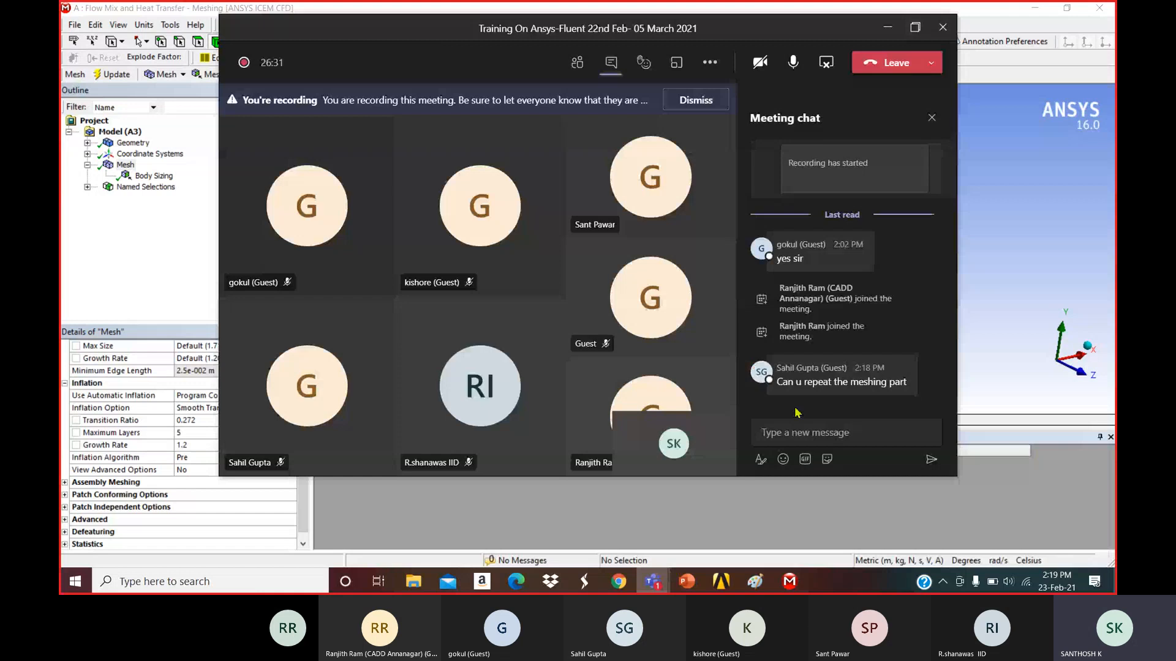
left_click(887, 28)
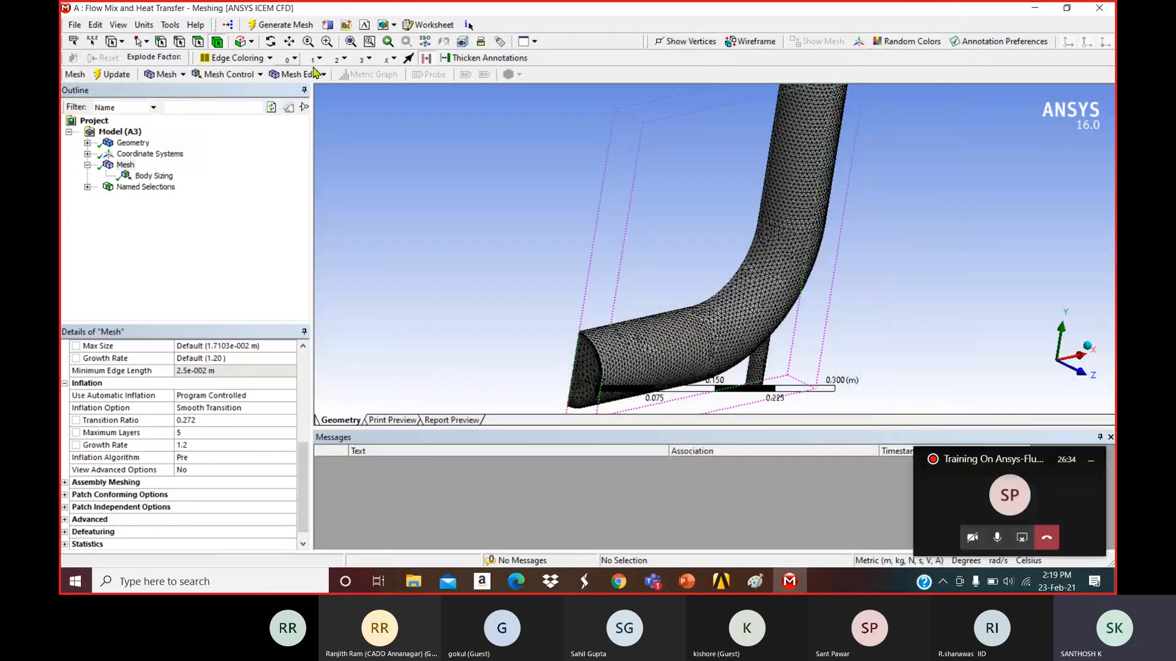
Refit the whole pipe, turn it to show its open end, and select Mesh in the Outline.
left_click(351, 43)
mouse_move(667, 238)
middle_mouse_down()
mouse_move(678, 245)
mouse_move(673, 235)
mouse_move(640, 352)
mouse_move(585, 283)
middle_mouse_up()
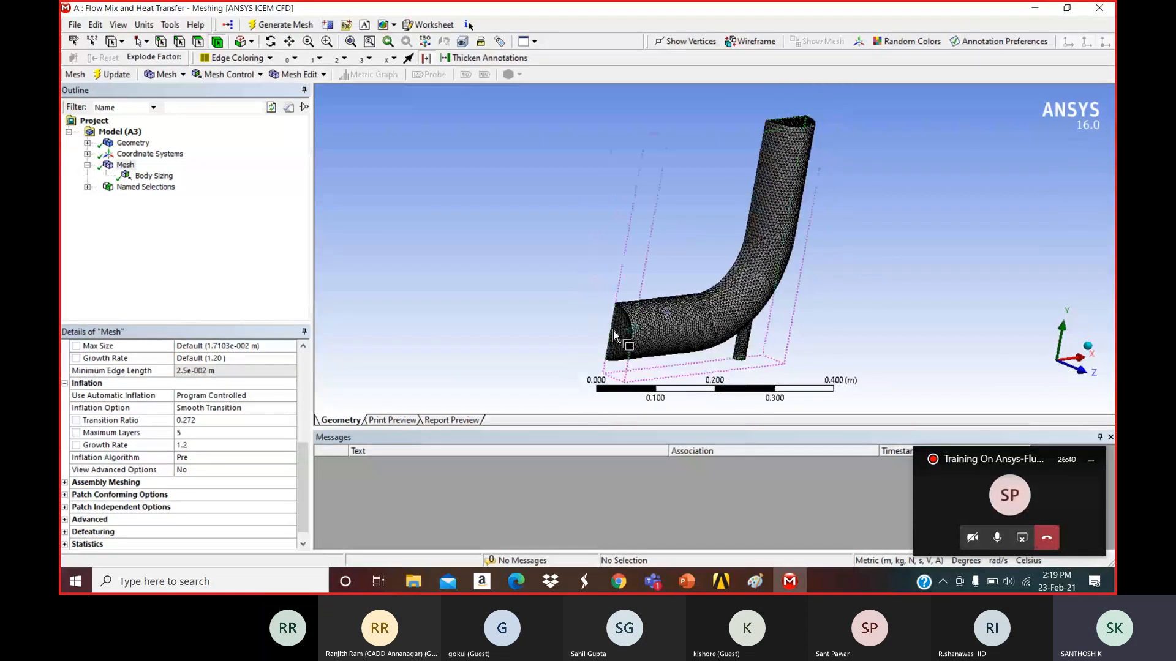
left_click(125, 165)
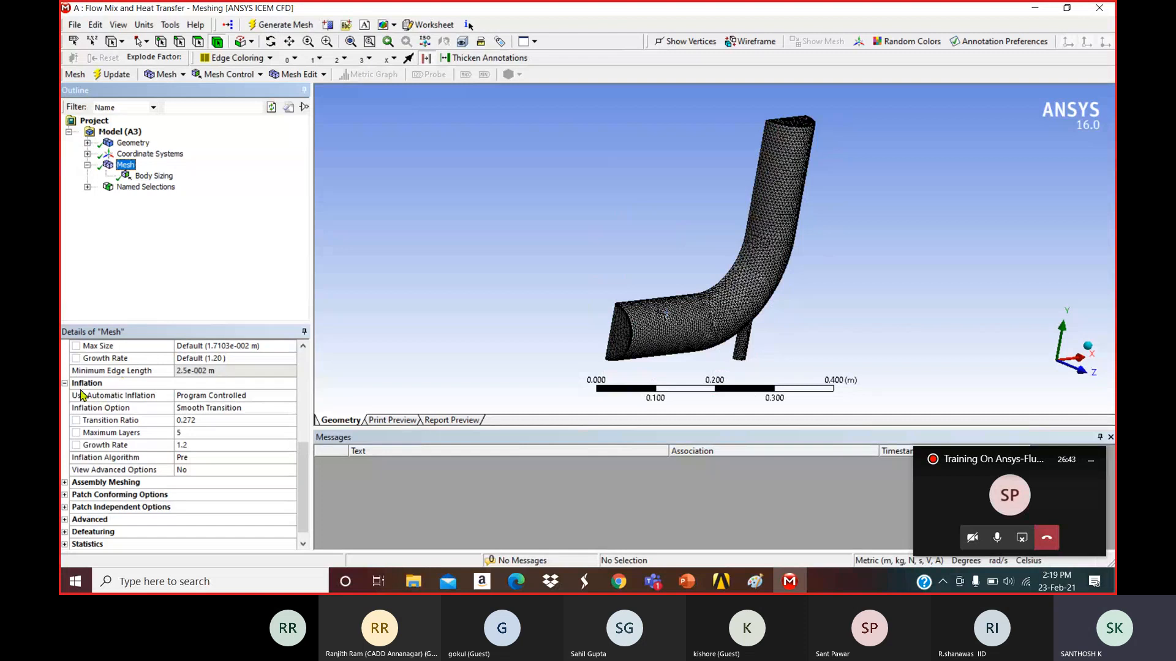
left_click_drag(304, 452, 304, 363)
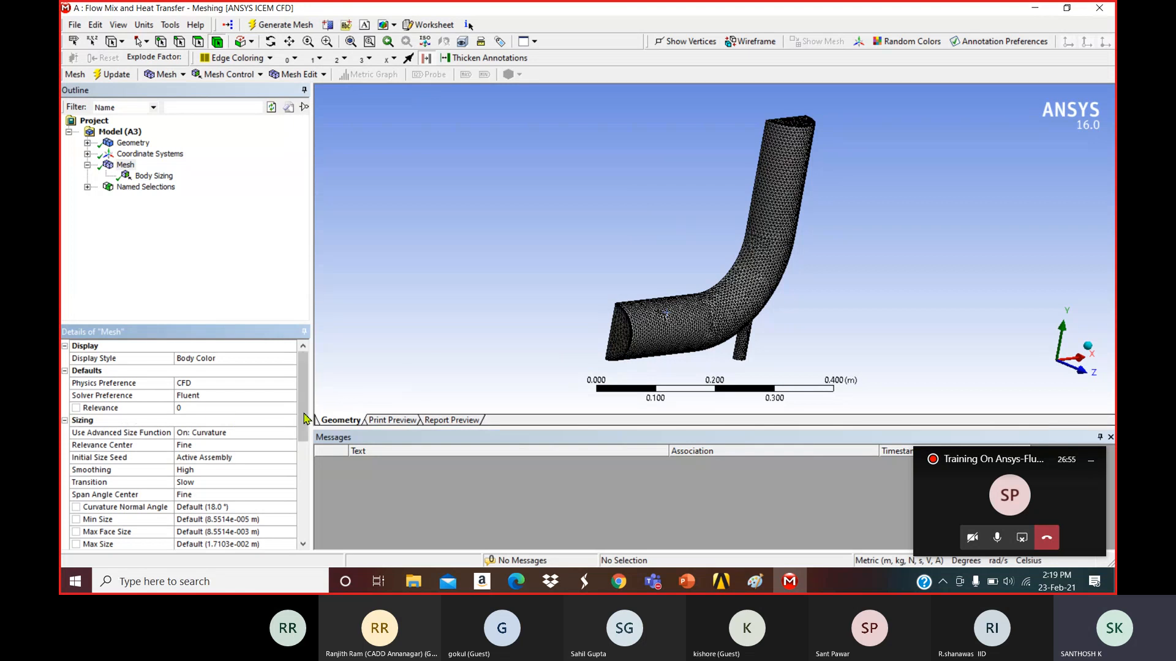
Check the Relevance Center setting and leave it at Fine.
left_click(205, 446)
left_click(290, 446)
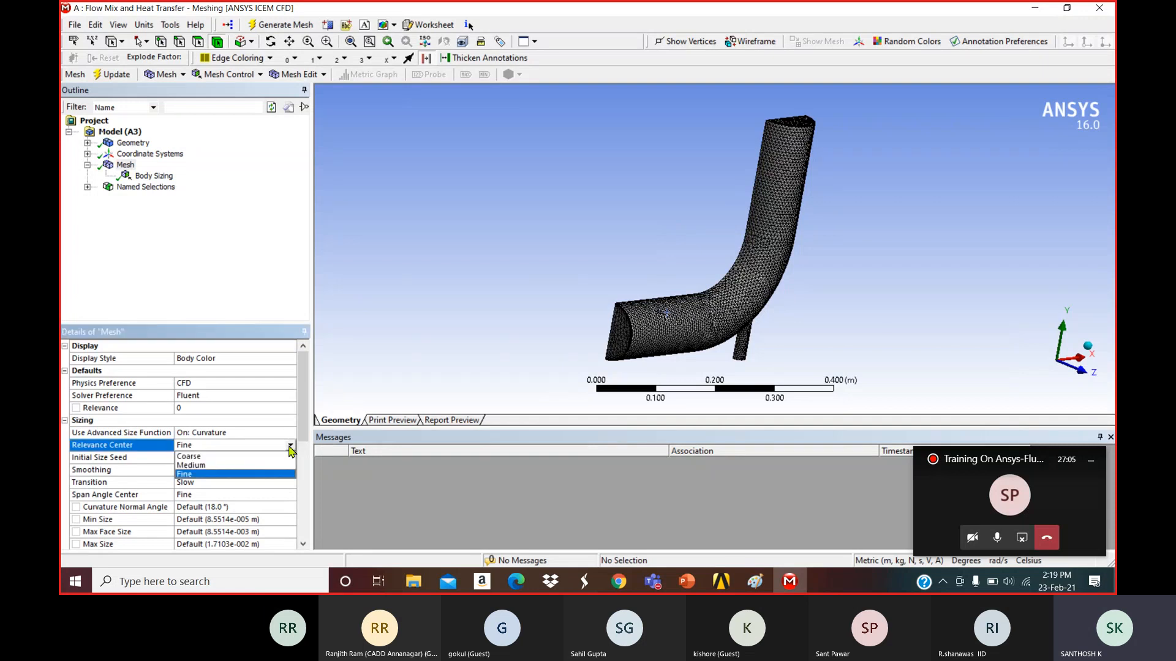
left_click(228, 474)
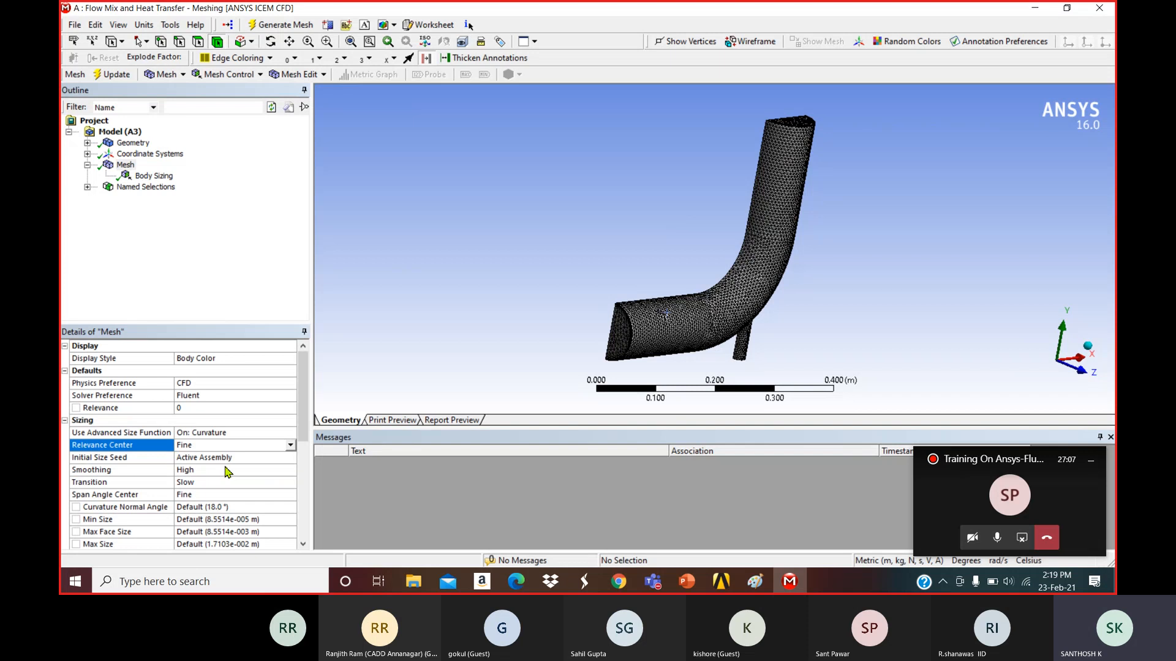
Zoom in on the elbow mesh and turn it to face the pipe's circular end.
scroll(304, 427, "down", 2)
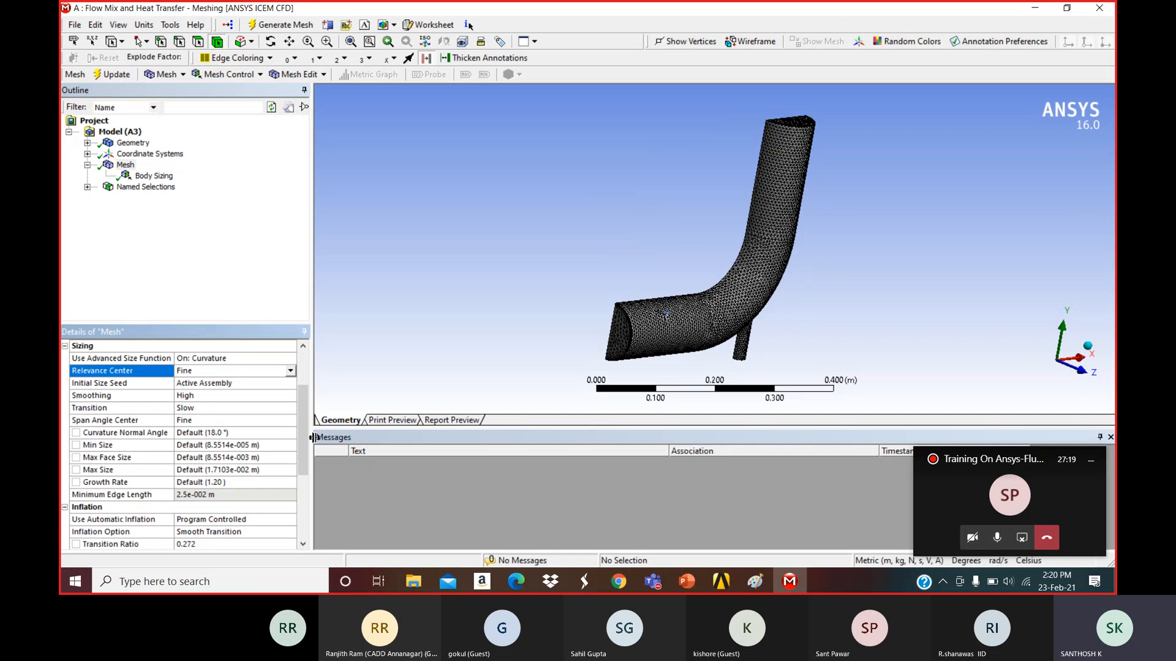
scroll(137, 456, "down", 2)
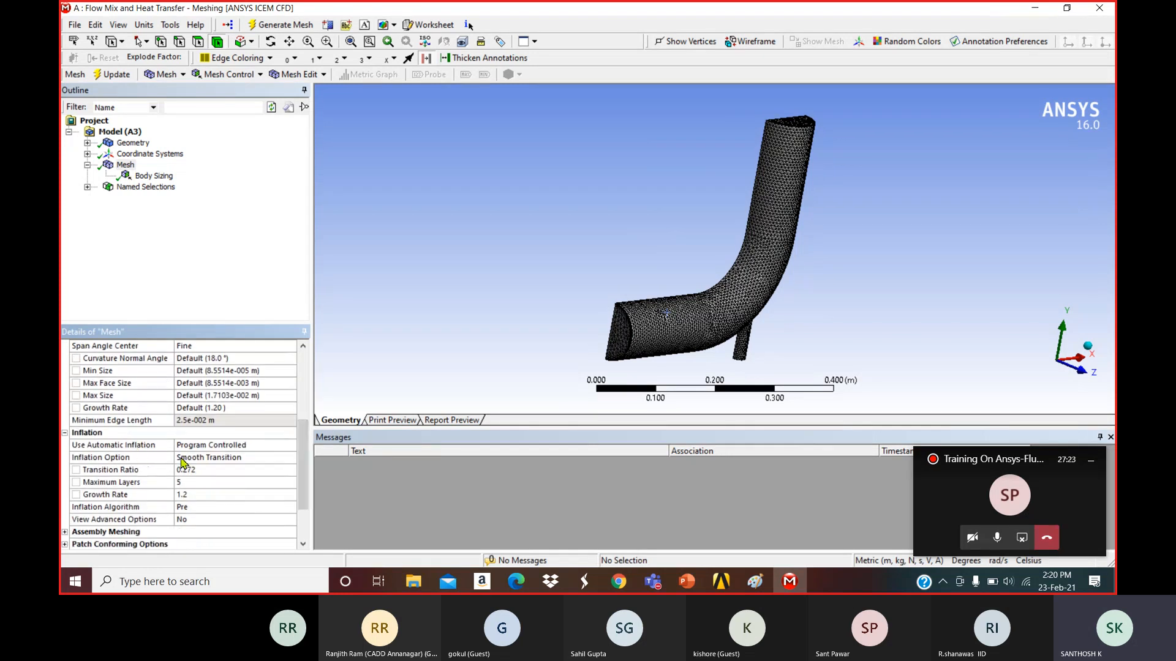
scroll(625, 350, "up", 5)
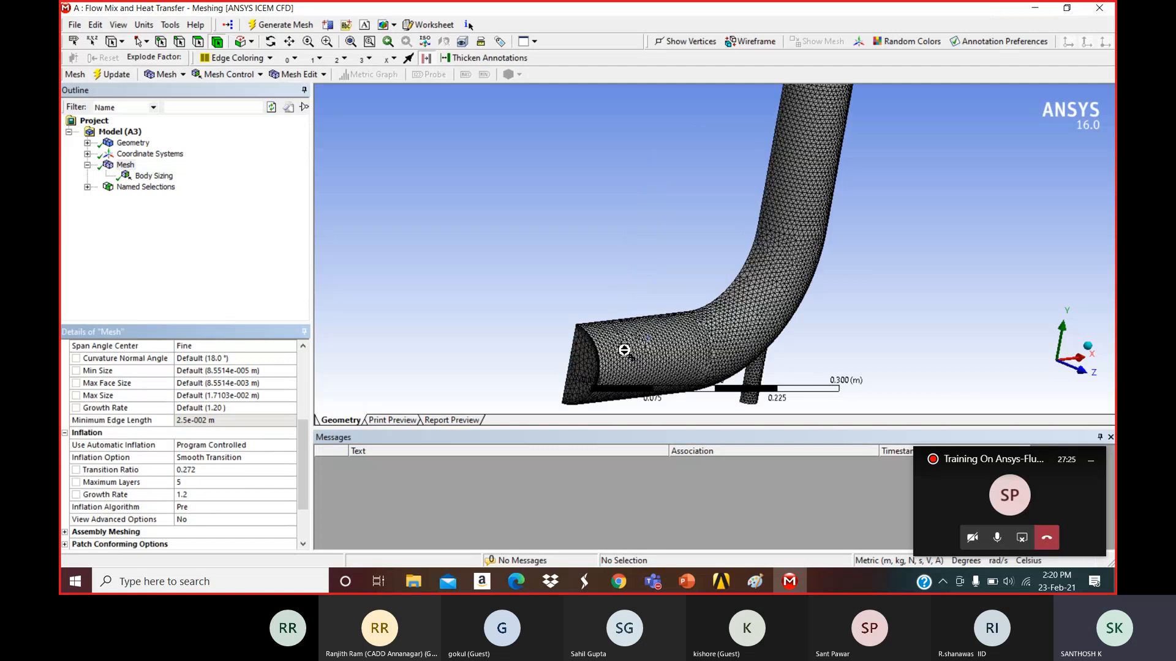
scroll(625, 331, "down", 3)
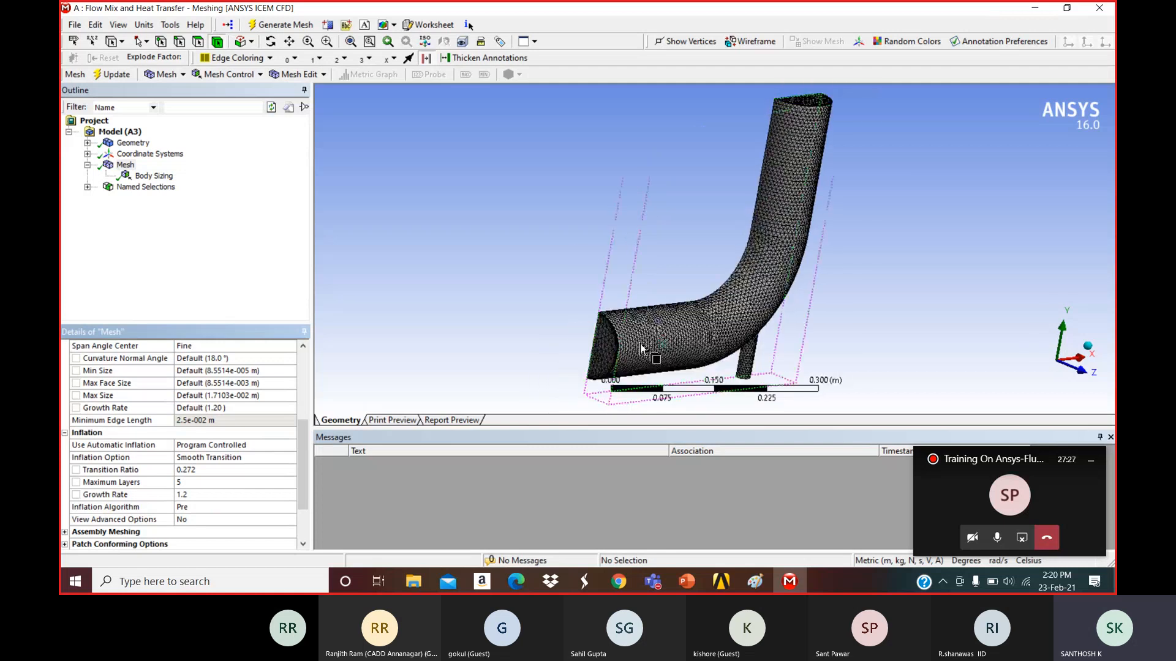
scroll(629, 306, "up", 5)
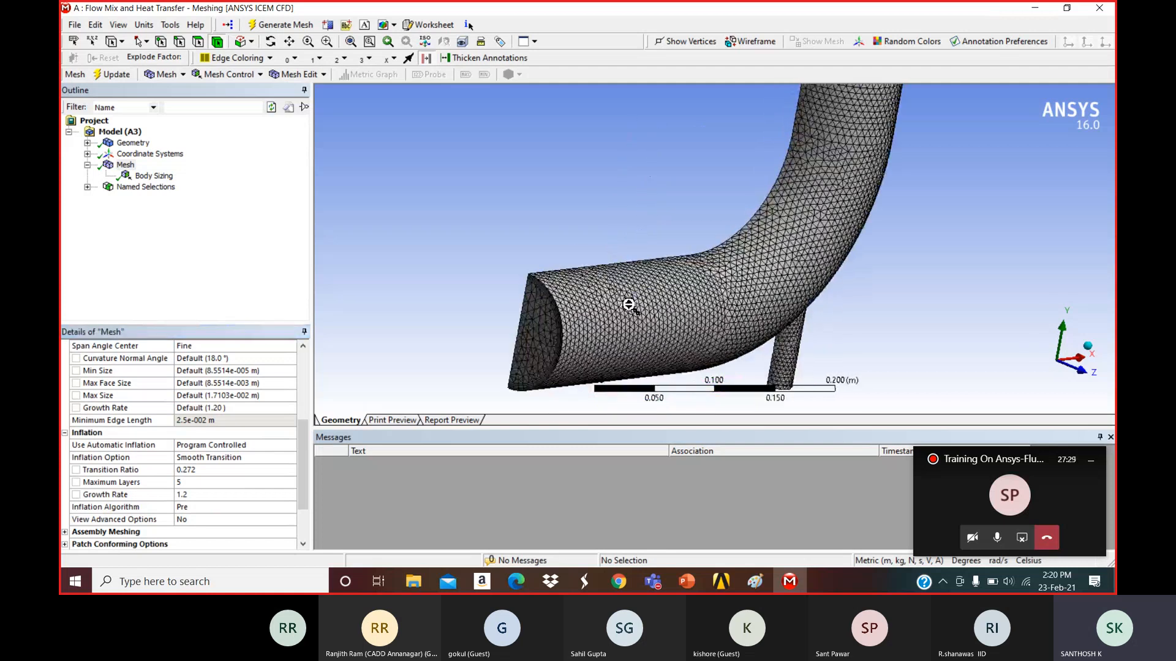
middle_click_drag(576, 297, 618, 232)
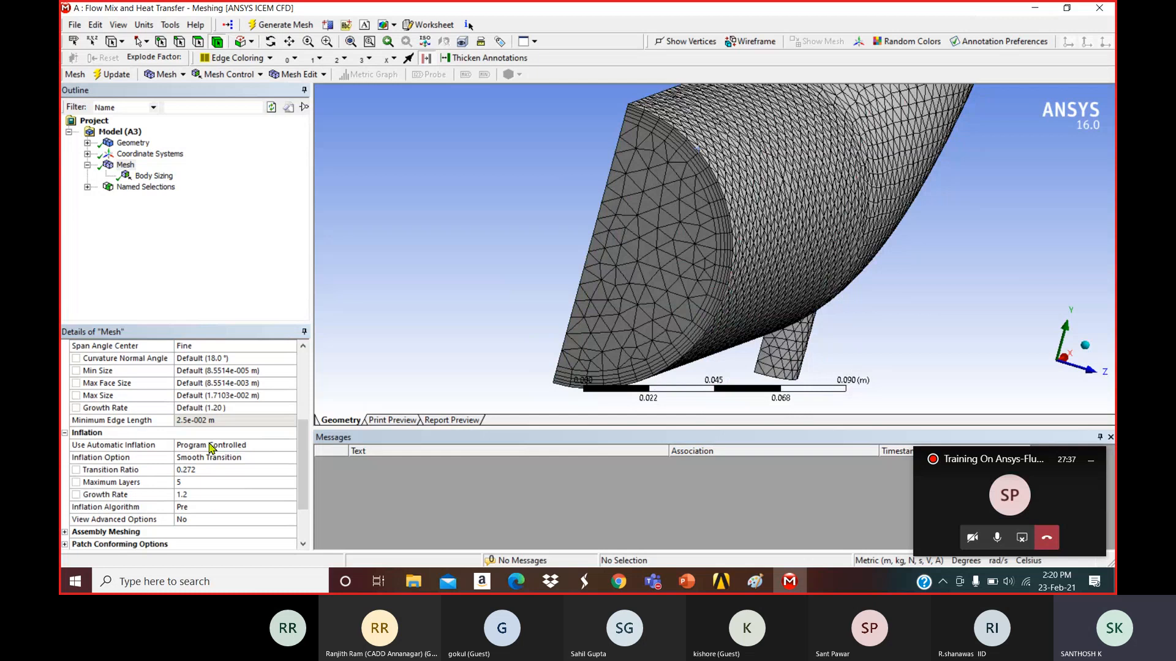
Review the automatic inflation choices and expand Coordinate Systems and Named Selections in the Outline.
left_click(281, 447)
left_click(291, 446)
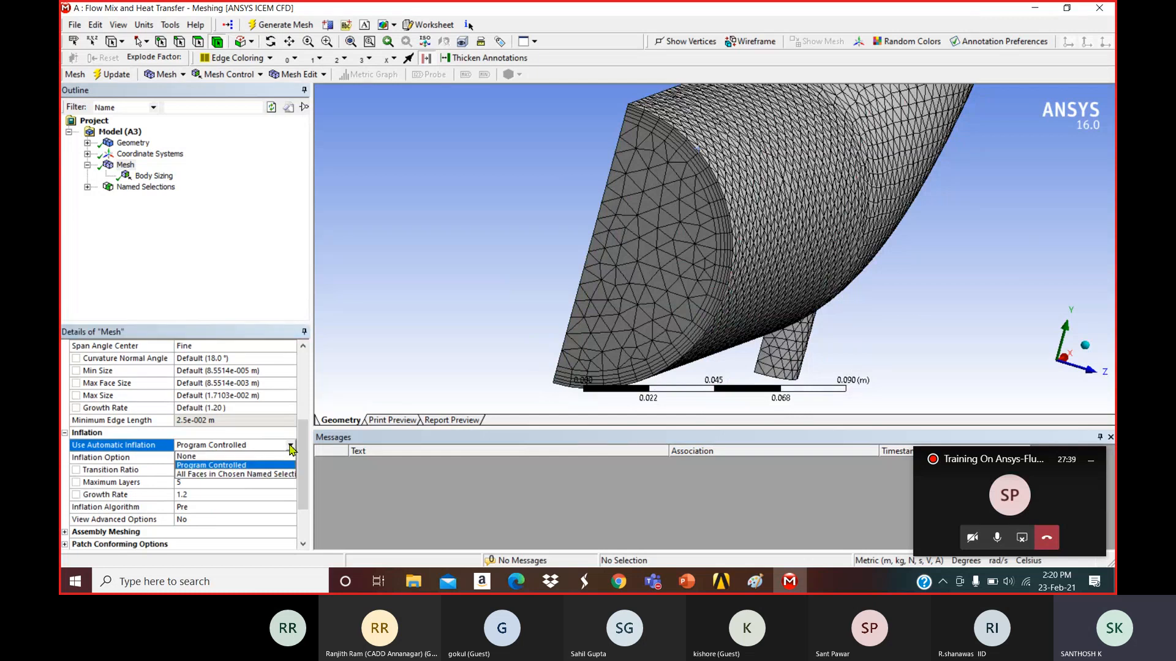
left_click(222, 467)
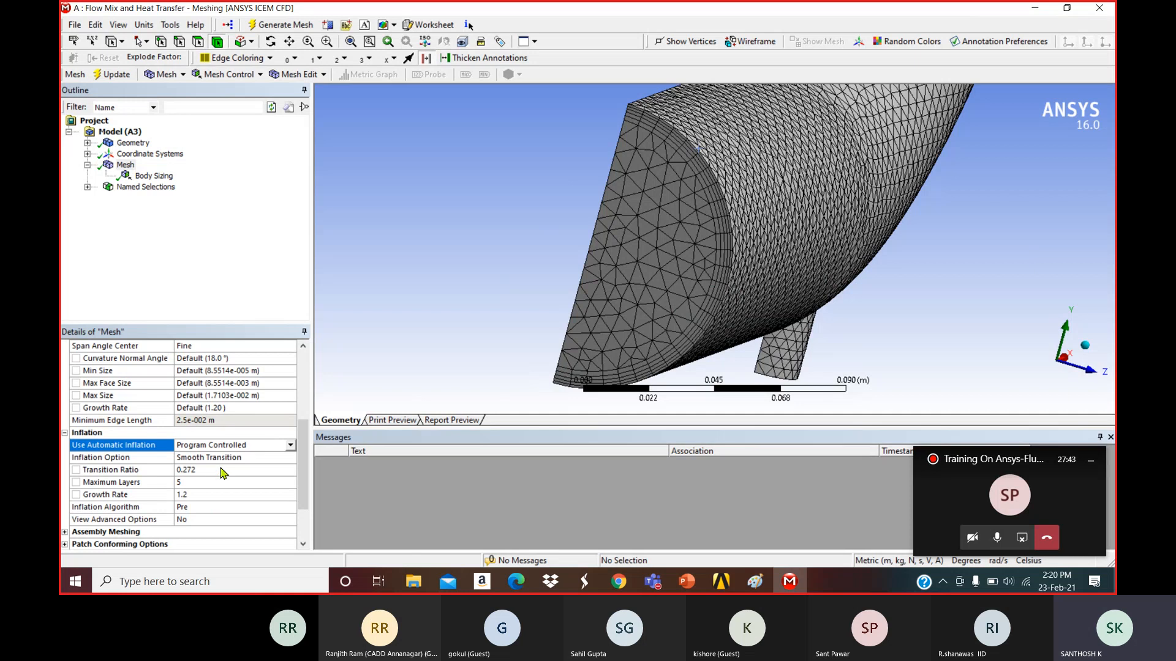
left_click(87, 154)
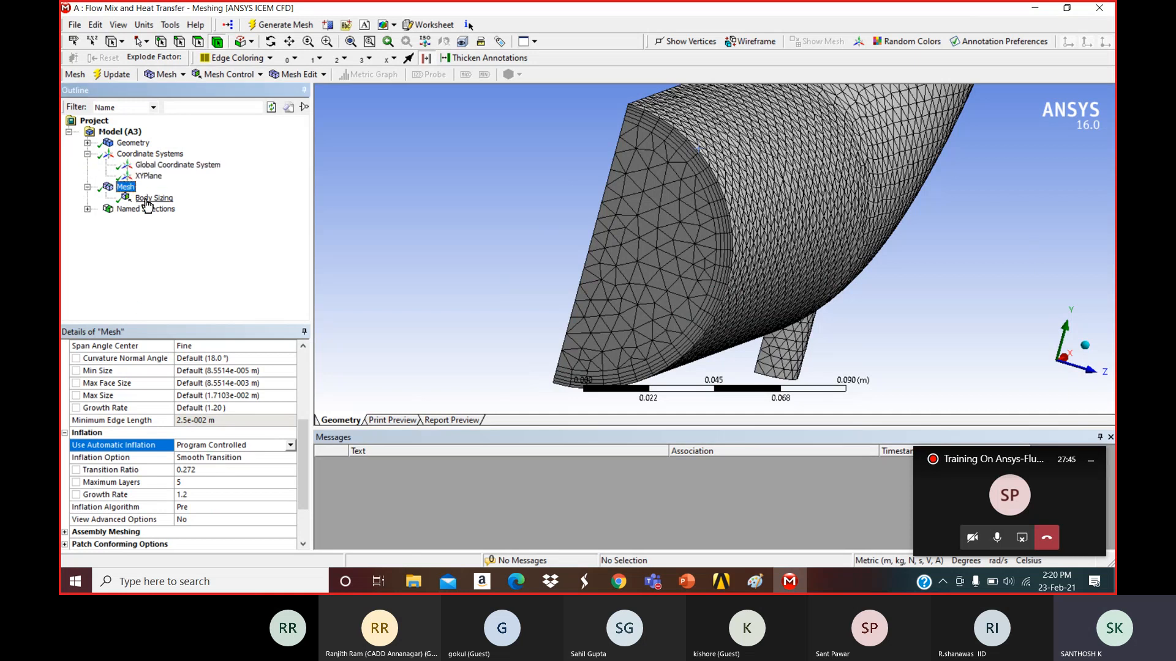
left_click(88, 209)
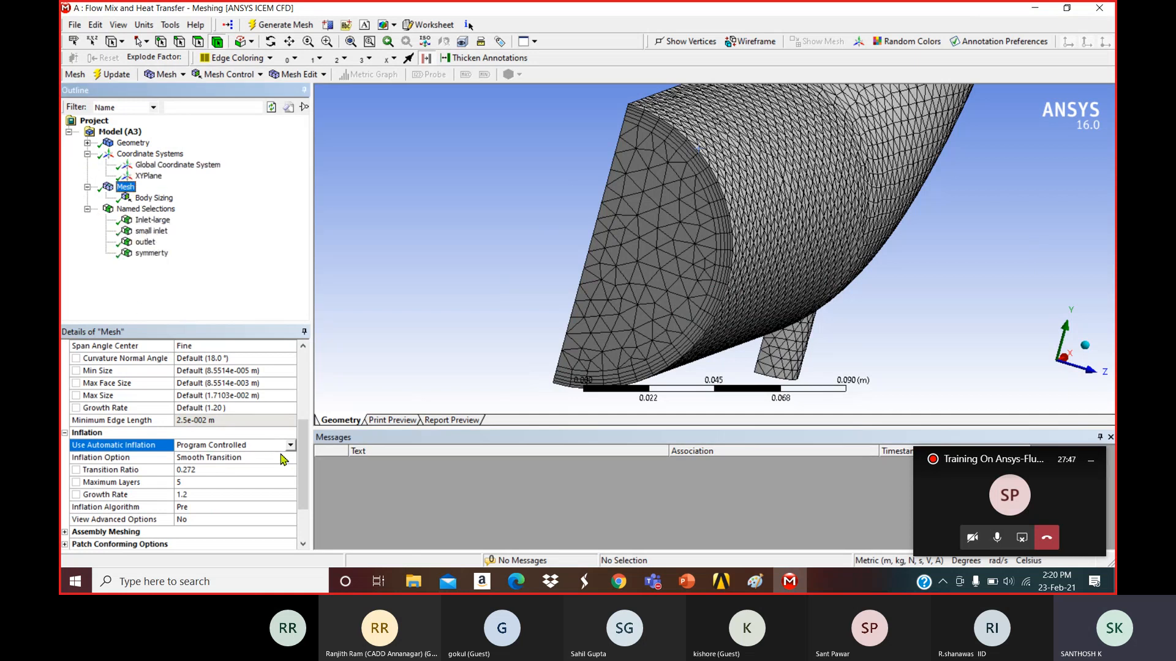
Set Use Automatic Inflation to All Faces in Chosen Named Selection, then check Body Sizing.
left_click(290, 445)
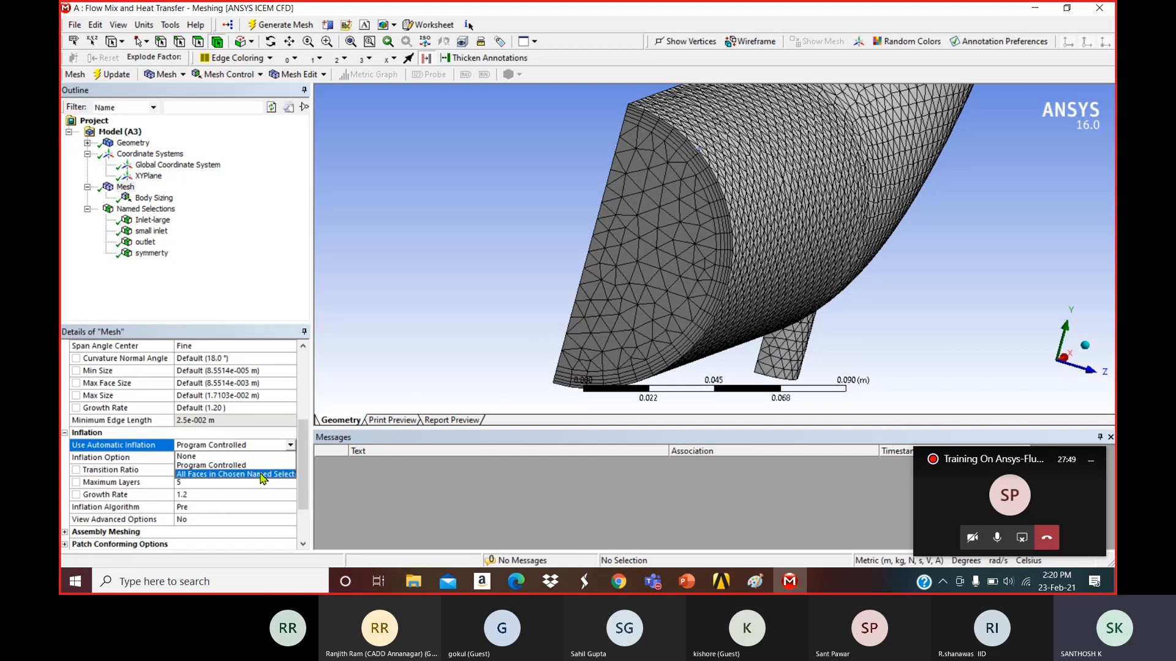
left_click(268, 477)
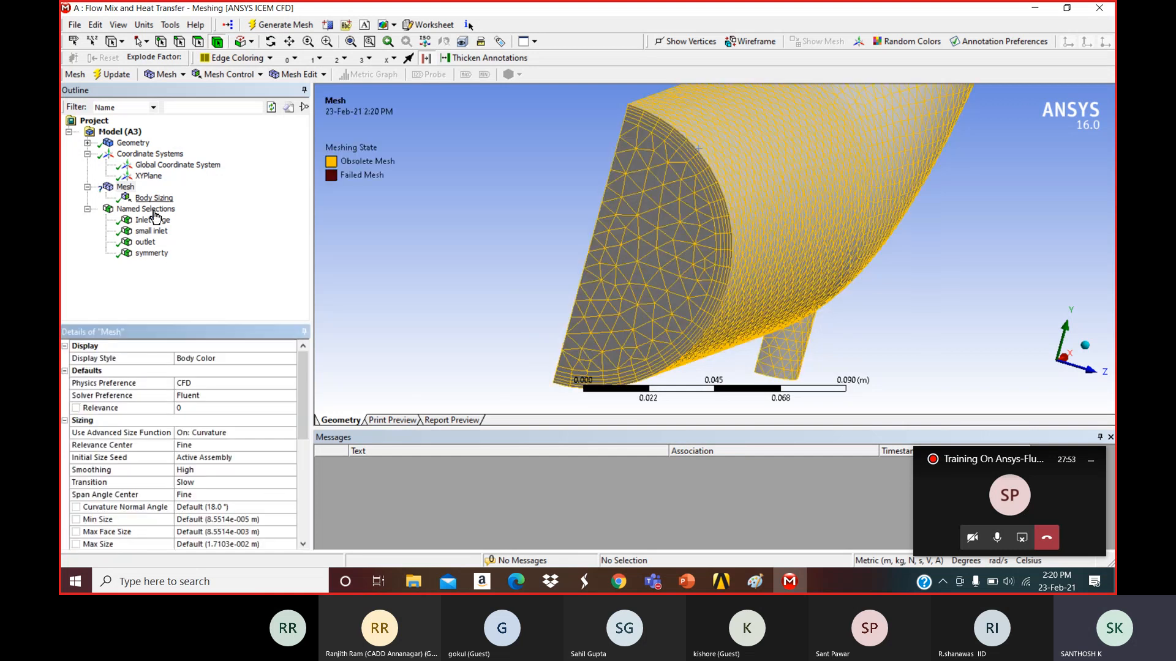
left_click(142, 198)
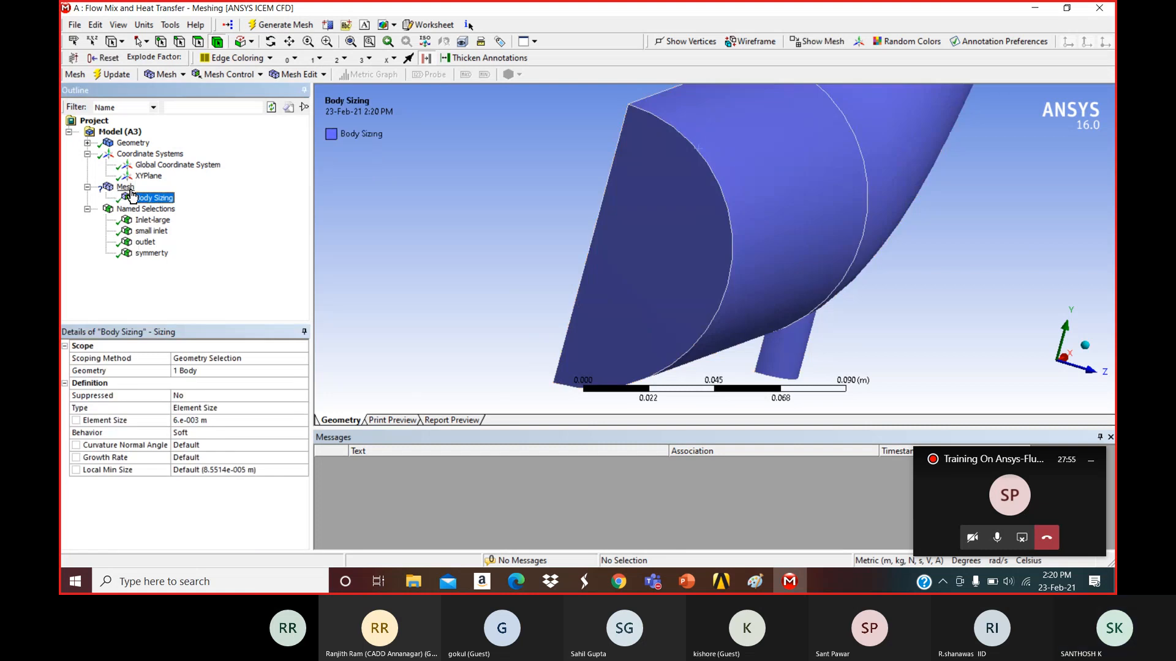
left_click(126, 188)
scroll(197, 423, "down", 5)
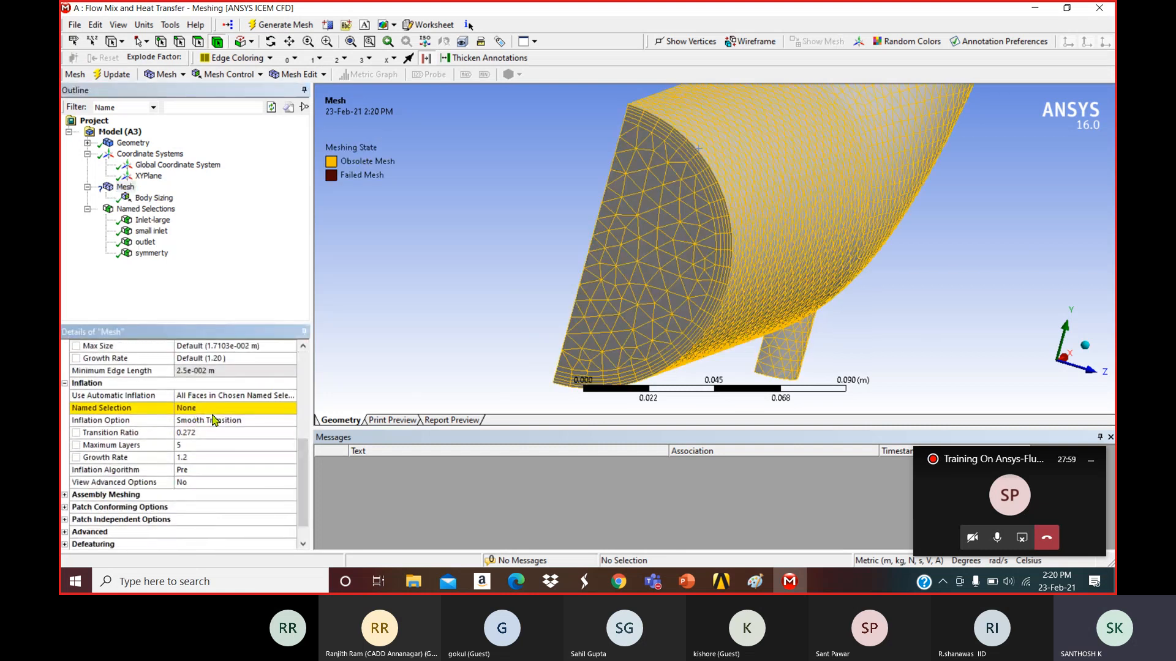
Browse the available named selections, then set automatic inflation back to Program Controlled.
left_click(289, 410)
left_click(291, 409)
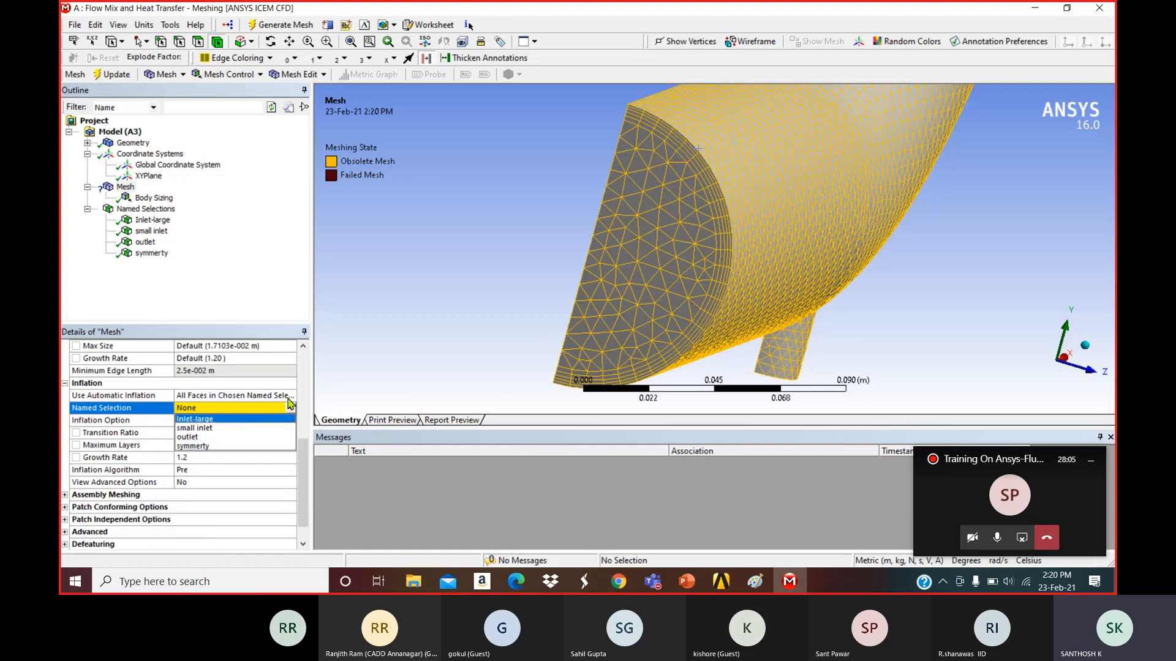
left_click(290, 397)
left_click(291, 397)
left_click(246, 417)
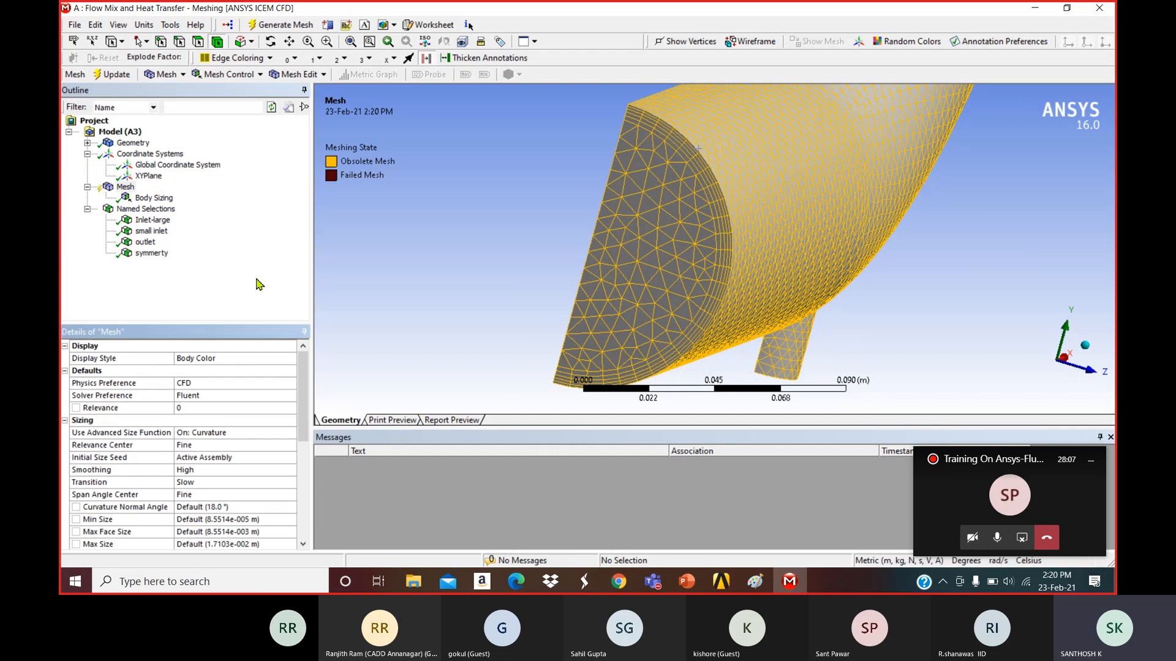
right_click(214, 203)
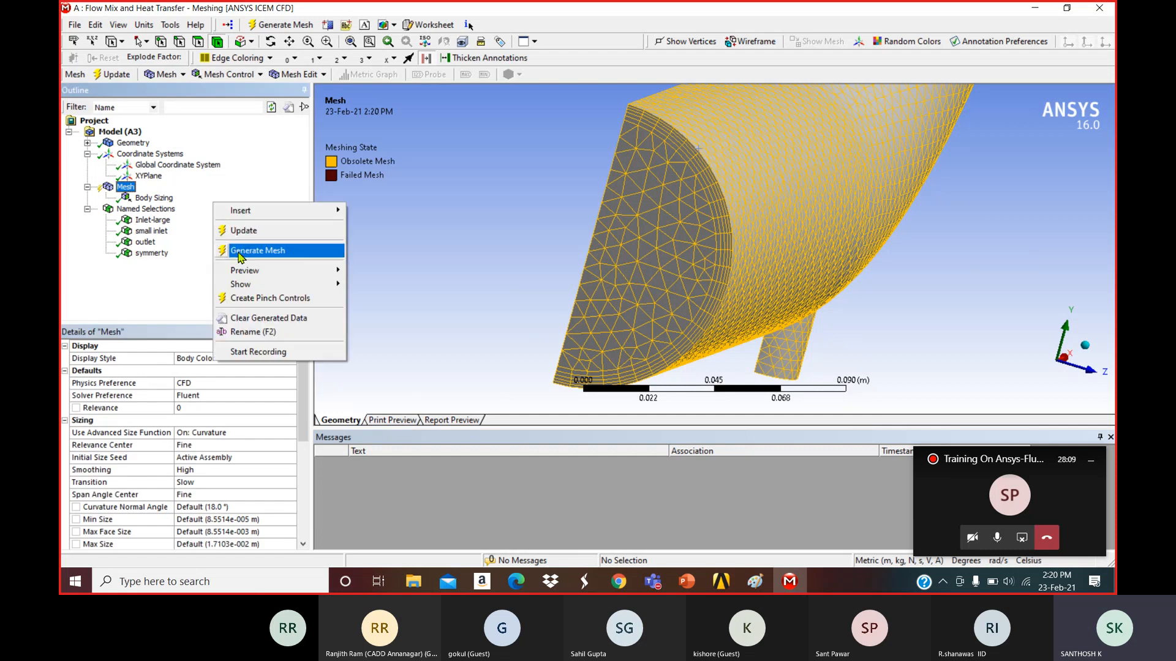
Generate the mesh, fit and rotate the meshed pipe, and close the Messages pane.
left_click(239, 252)
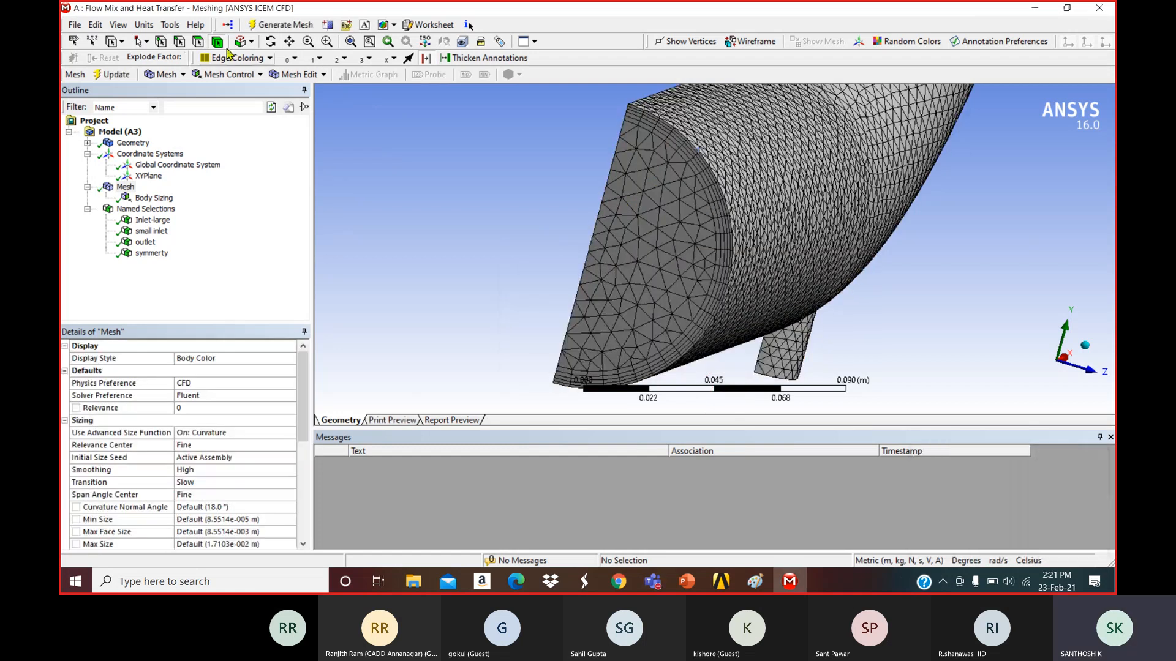
left_click(350, 43)
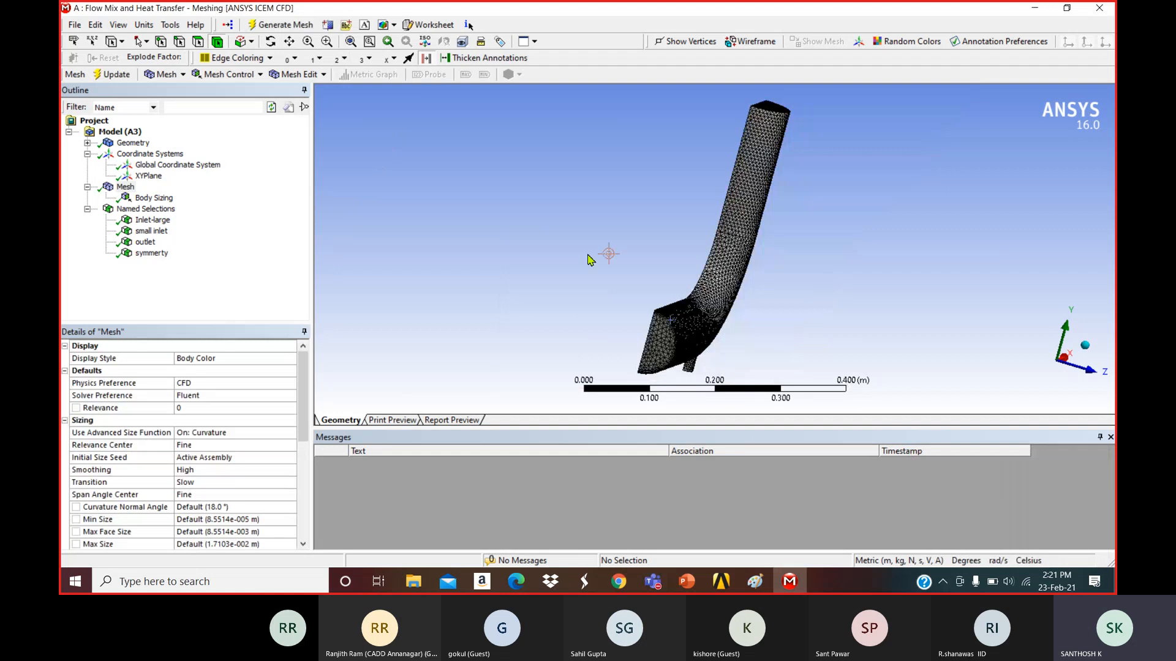
middle_click_drag(570, 250, 524, 261)
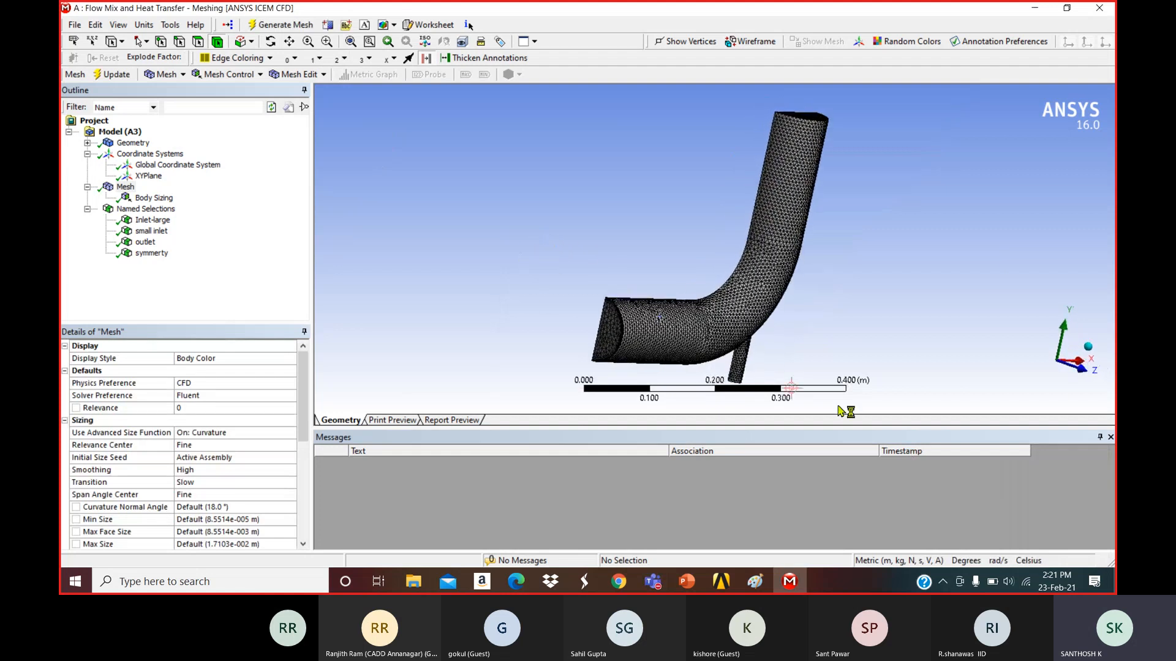
left_click(1110, 438)
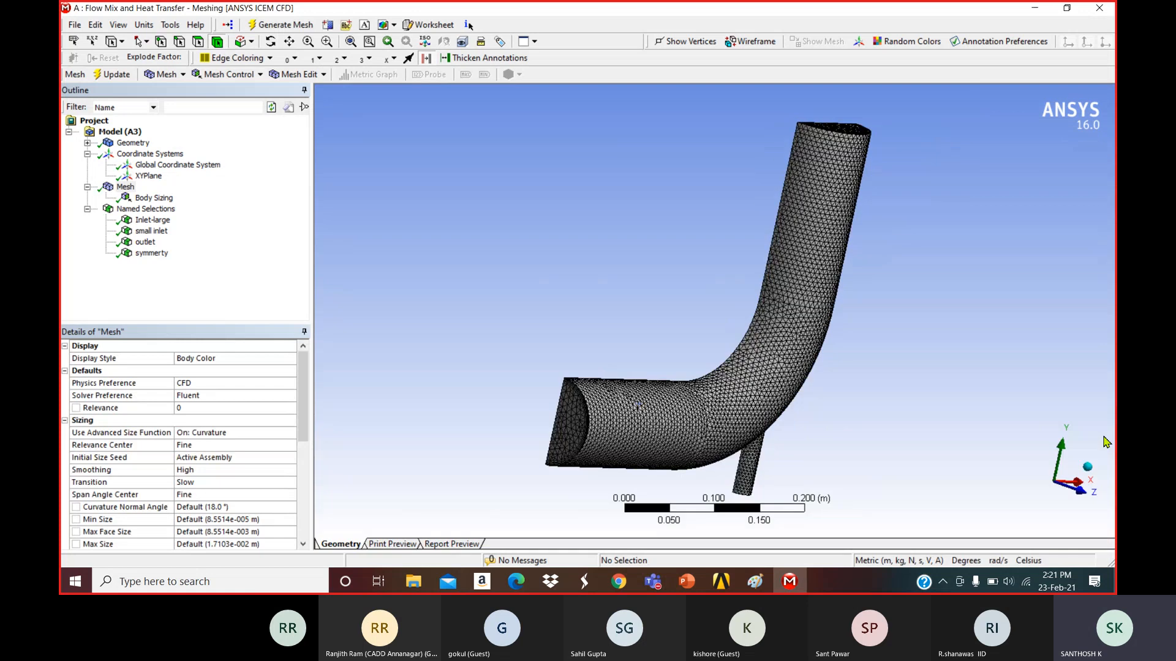
middle_click_drag(694, 295, 673, 298)
middle_click_drag(688, 297, 691, 318)
Export the mesh as FLUENT Input File 'flow mix.msh' in the fluent folder.
left_click(74, 24)
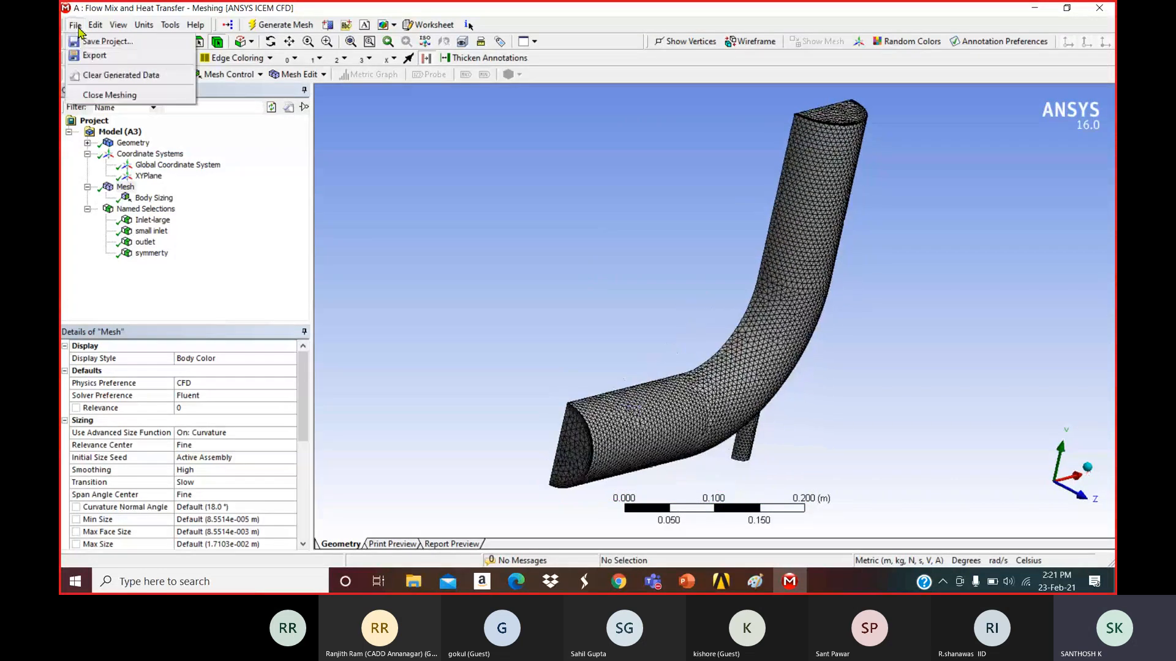
left_click(108, 61)
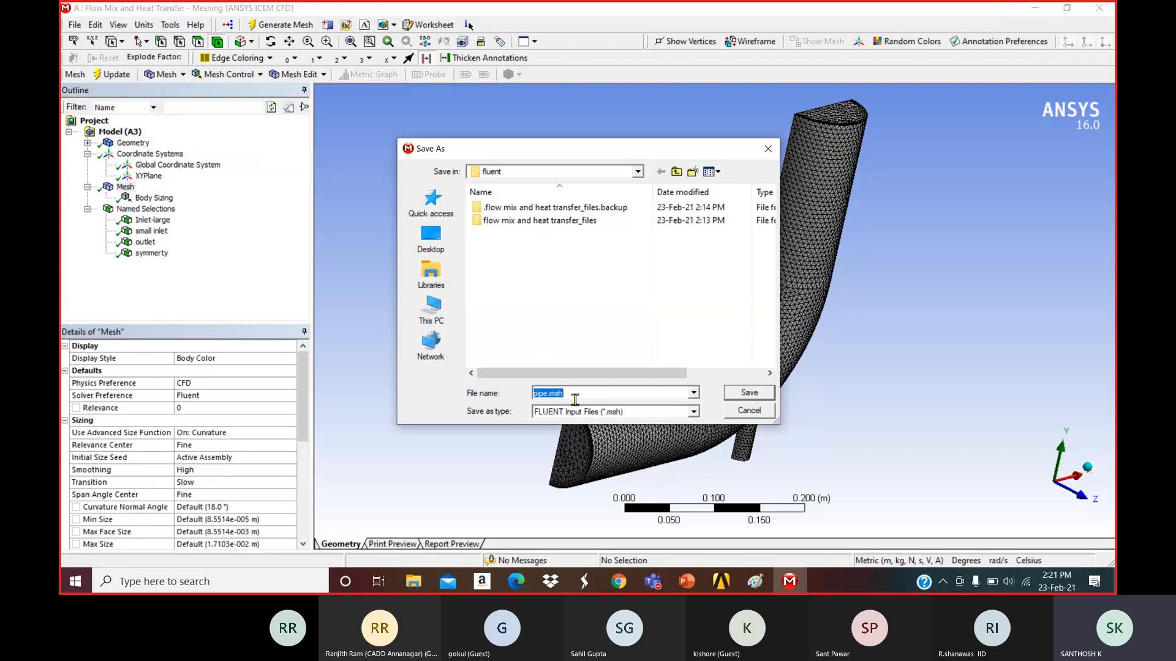
type("flow ")
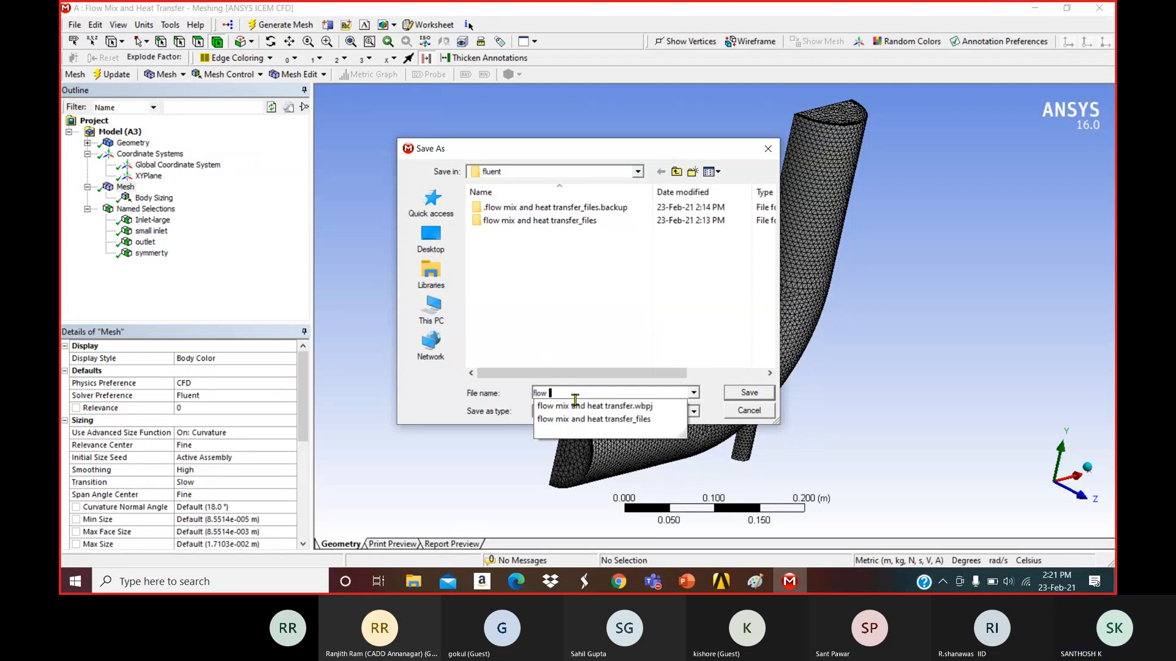
type("mix")
left_click(622, 310)
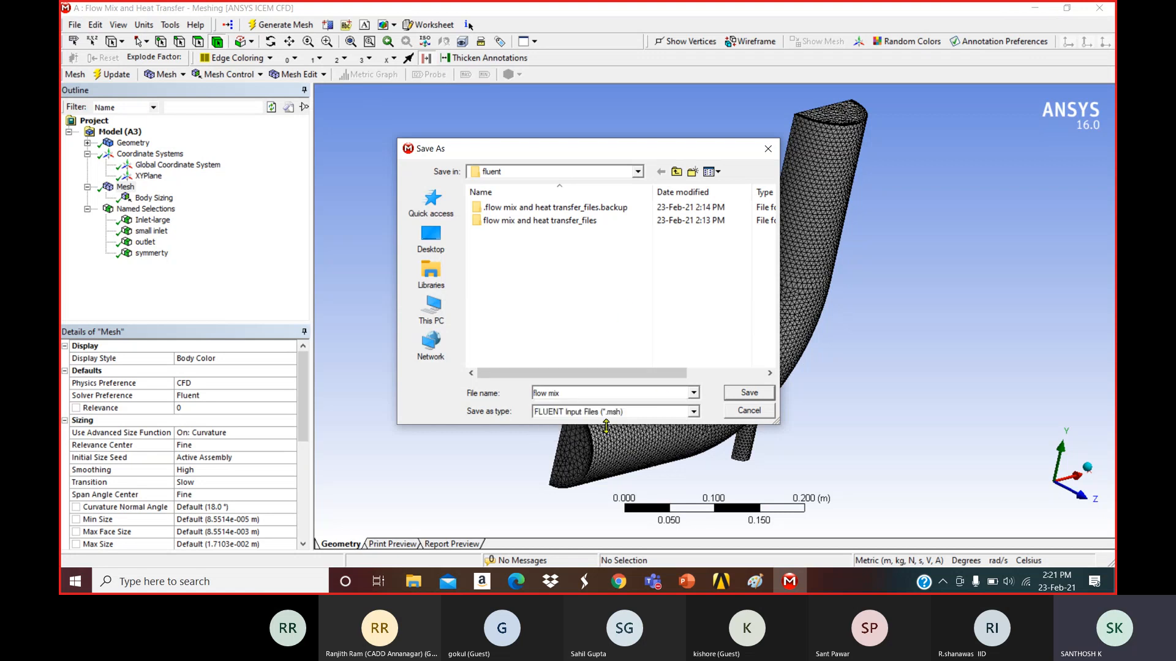
left_click(757, 396)
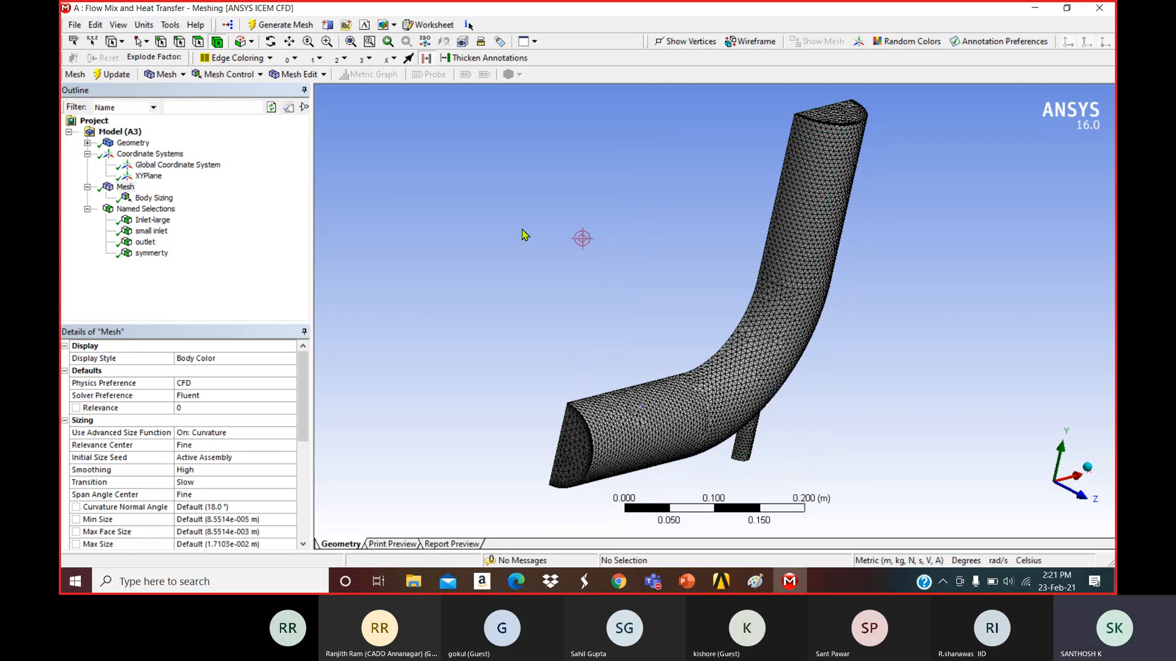
left_click(74, 25)
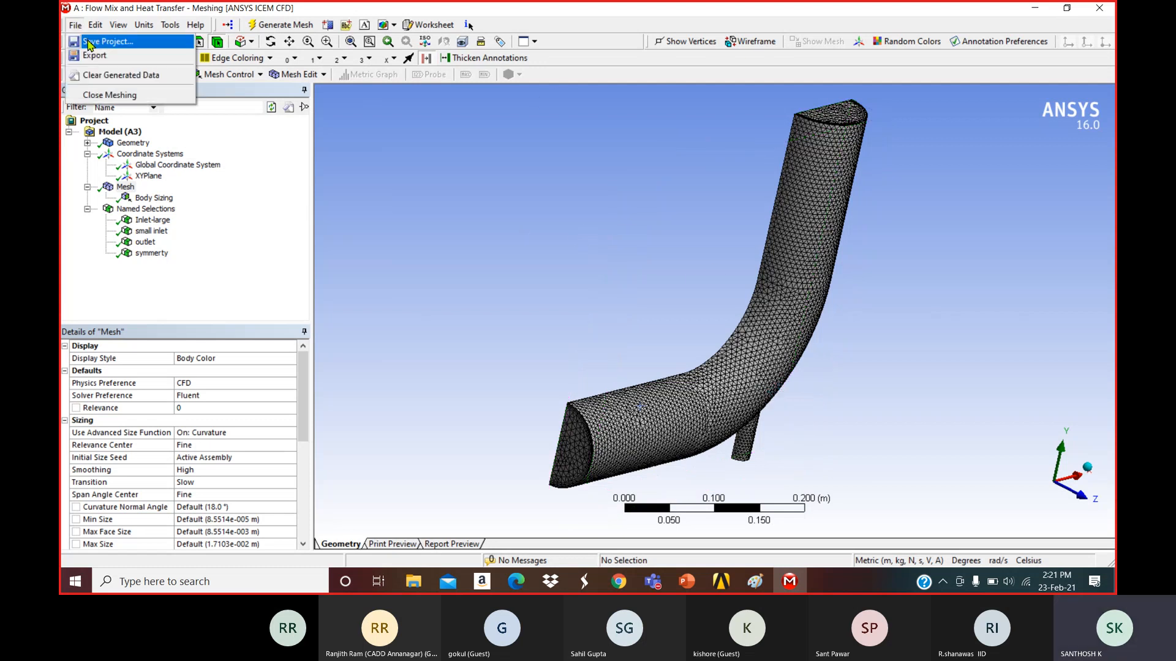
Close Meshing and update the Mesh cell (A3), which fails with 'Unable to get model'.
left_click(89, 42)
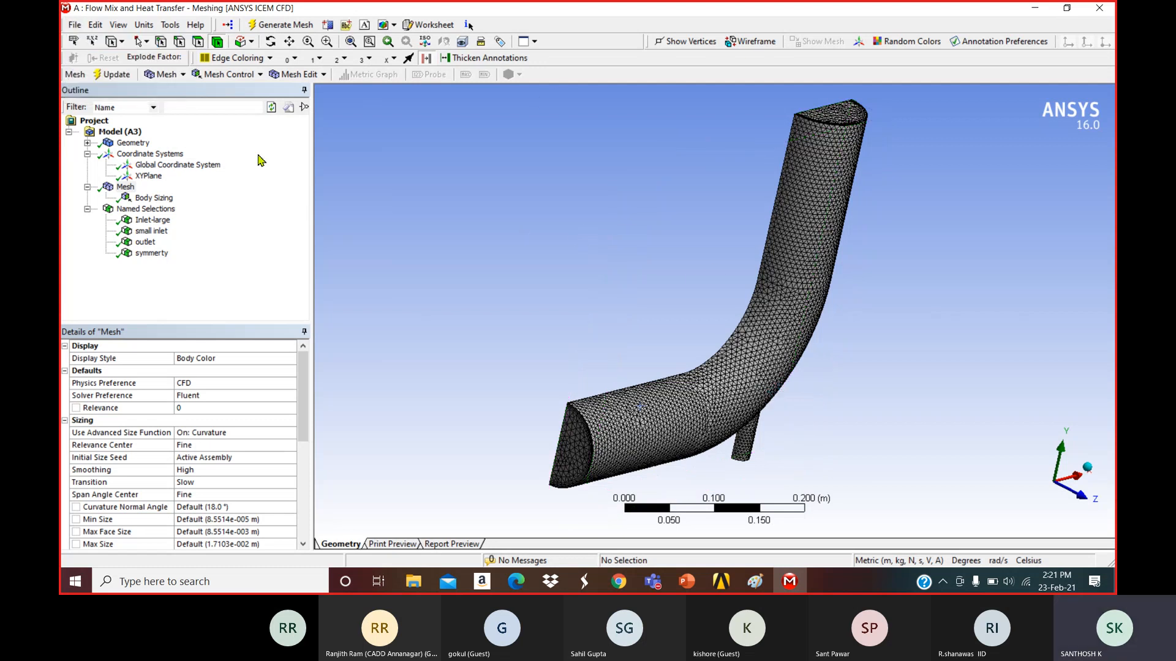
left_click(1099, 9)
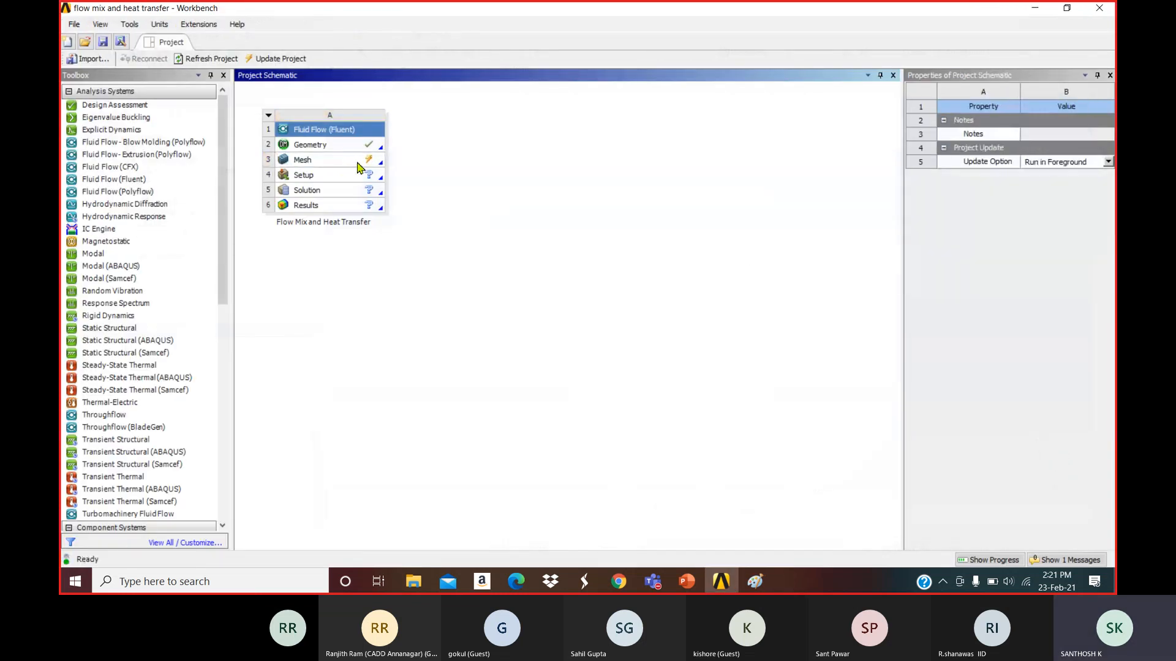
left_click(355, 161)
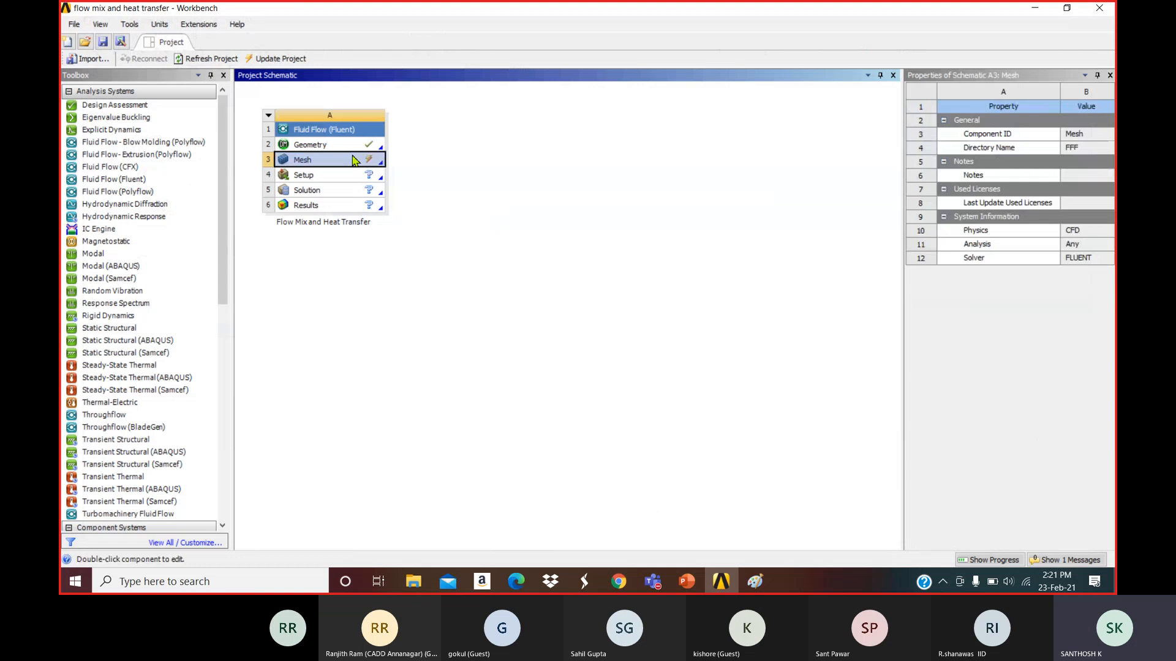
right_click(355, 160)
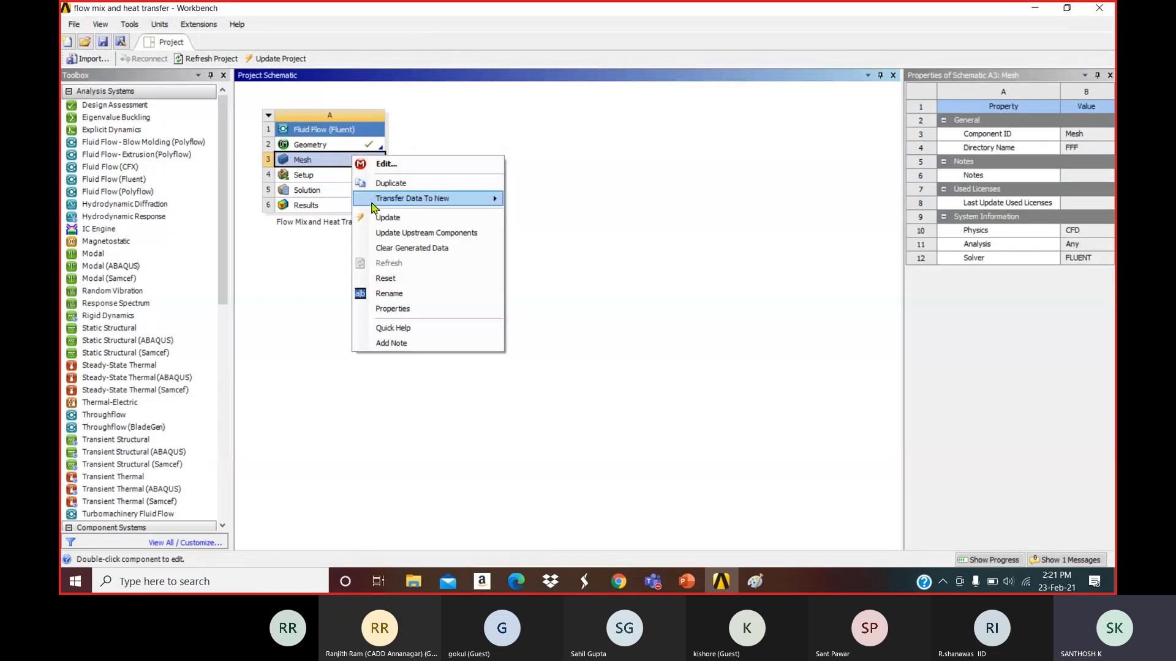
left_click(461, 220)
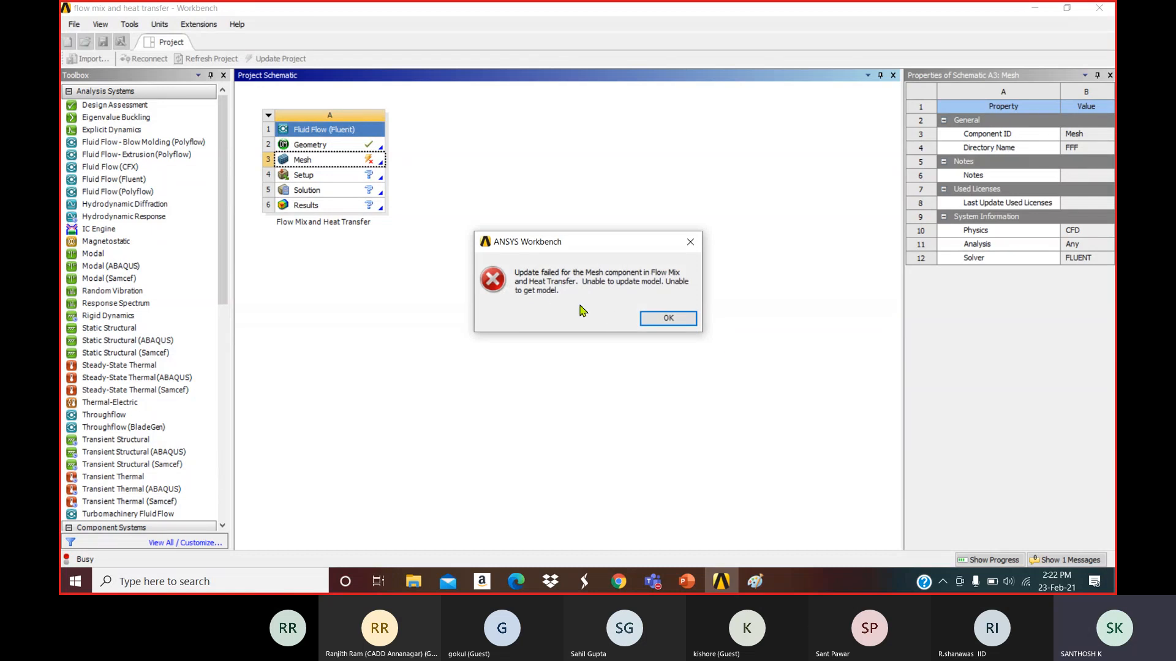
Dismiss the update failure and review the mesh error in the enlarged Messages pane.
left_click(662, 318)
left_click(1096, 561)
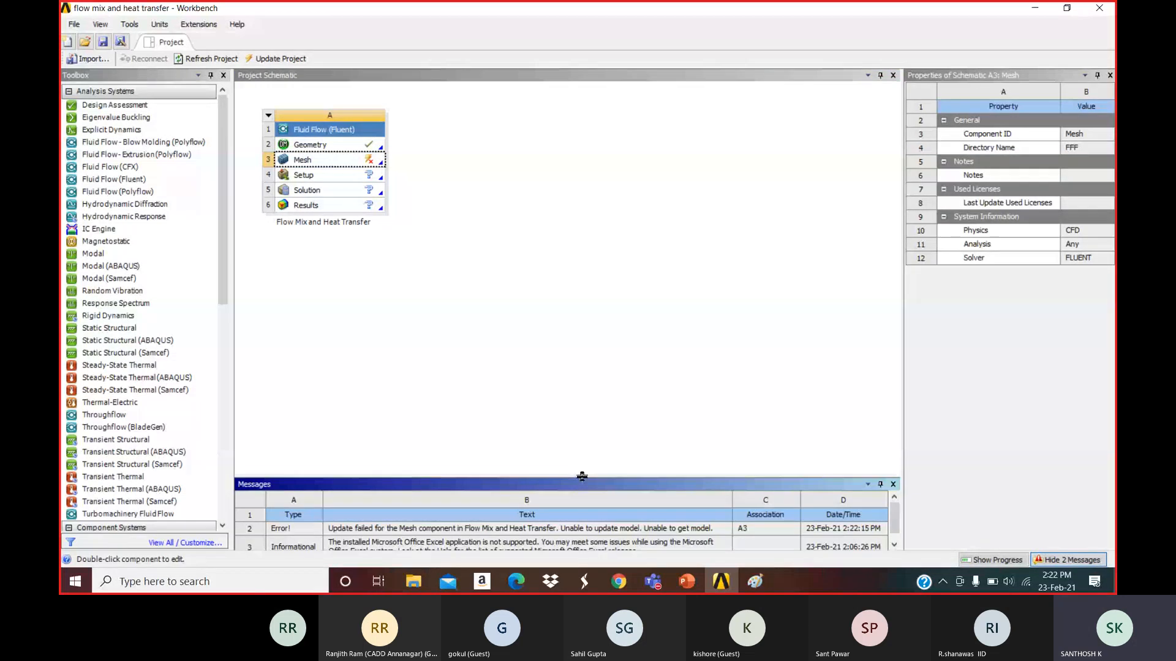
left_click_drag(581, 476, 582, 338)
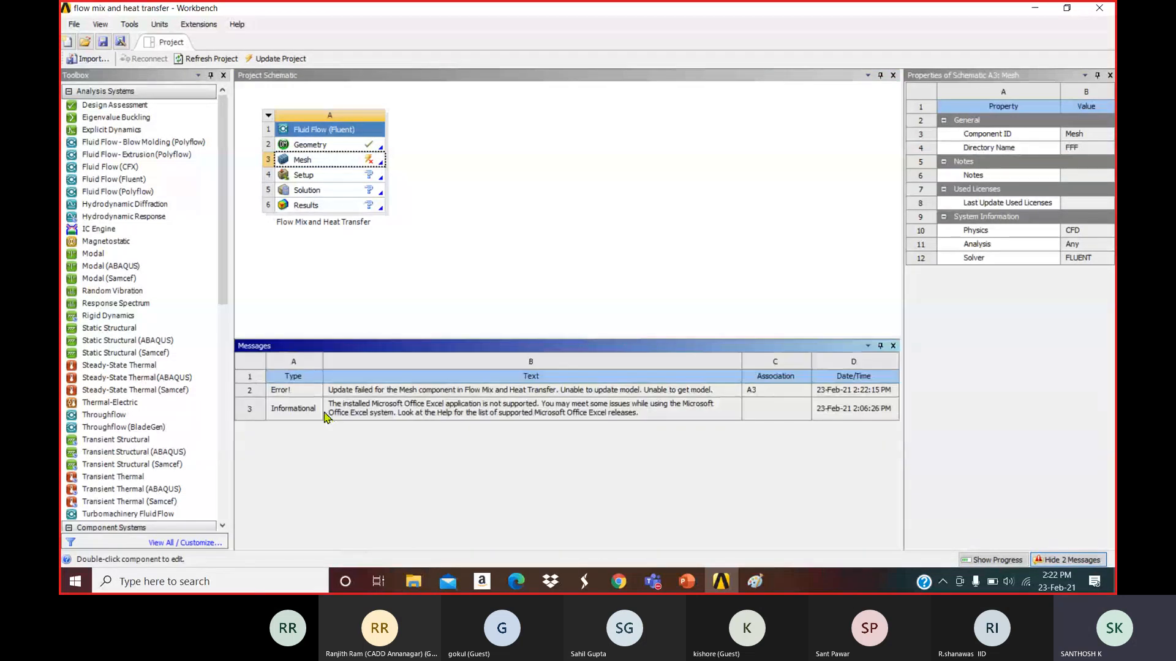
left_click(380, 392)
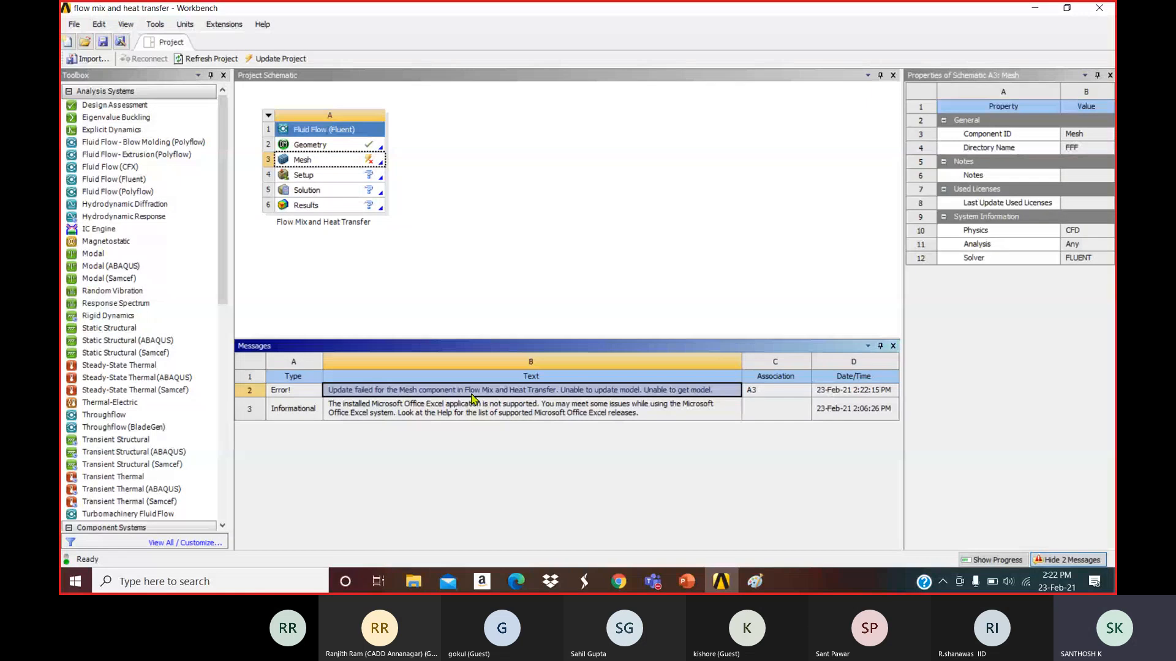
left_click(893, 346)
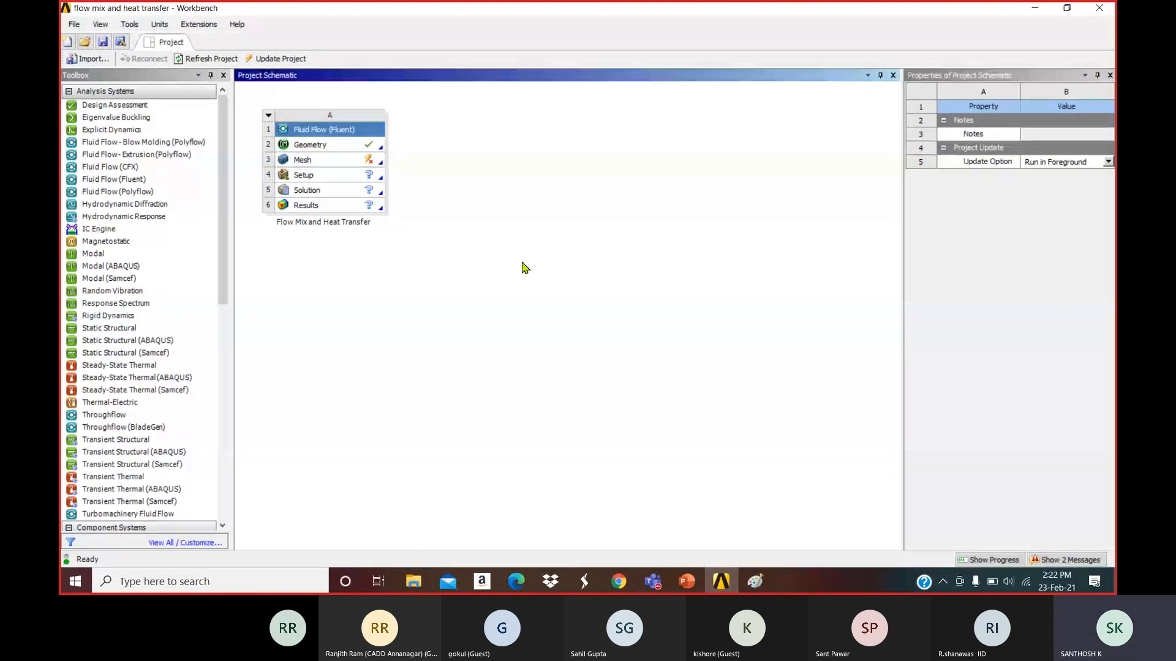
Clear Generated Data on the Mesh component (A3).
left_click(303, 160)
right_click(309, 160)
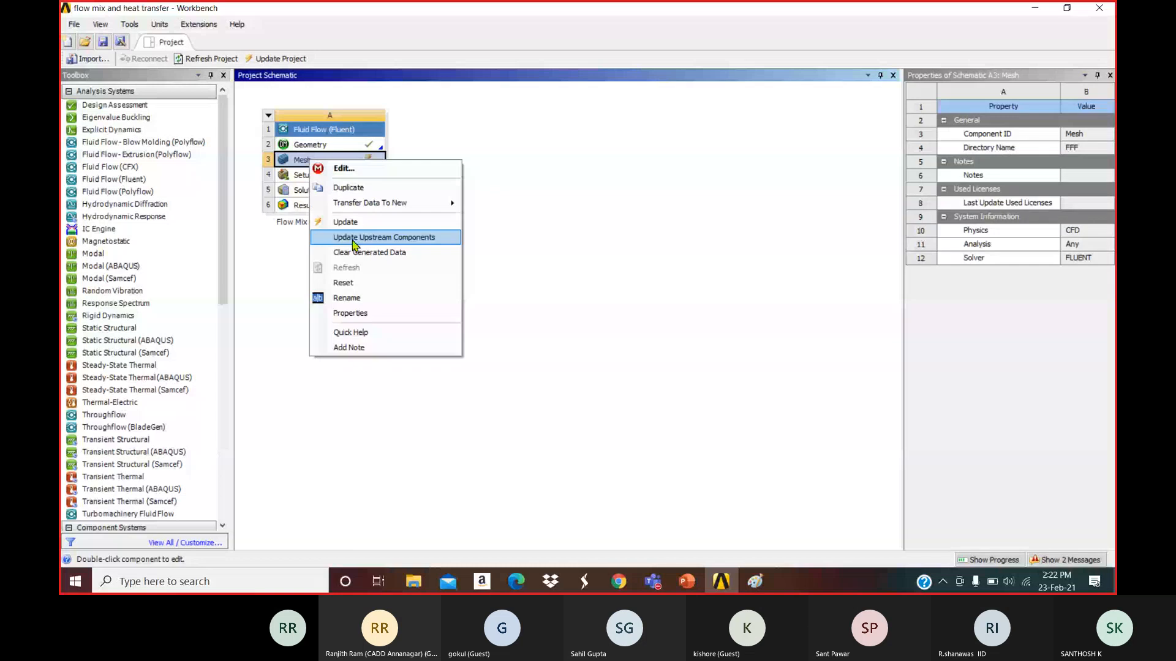
left_click(360, 254)
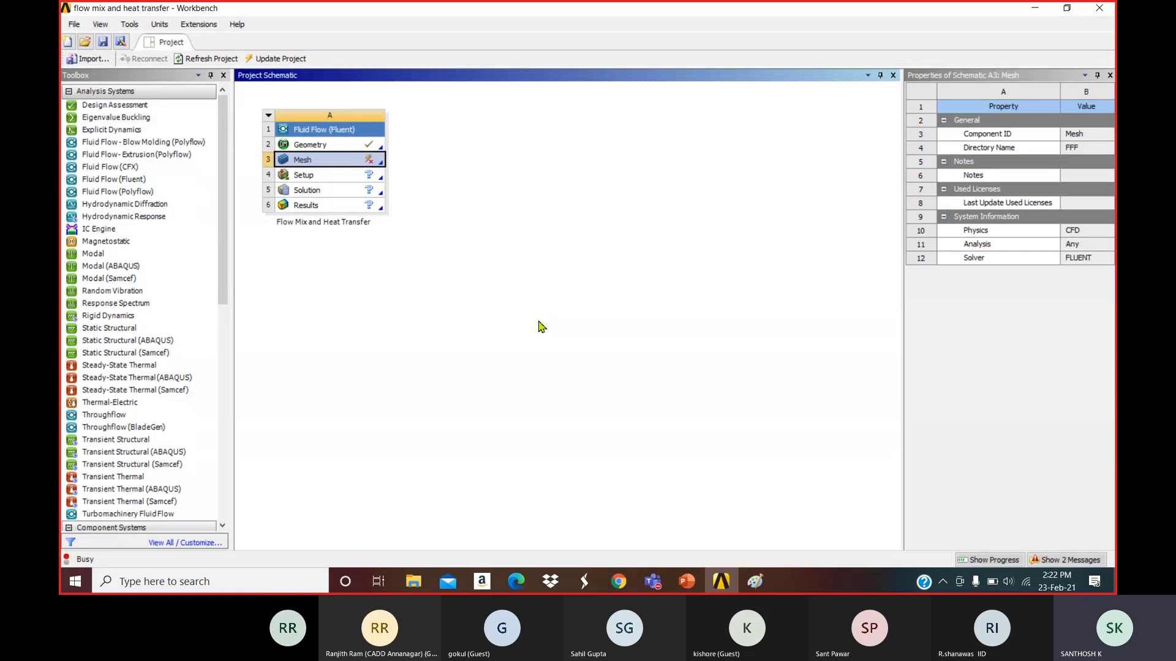
Delete the old system and add a Fluid Flow (Fluent) system named 'flow mix and heat transfer'.
left_click(726, 294)
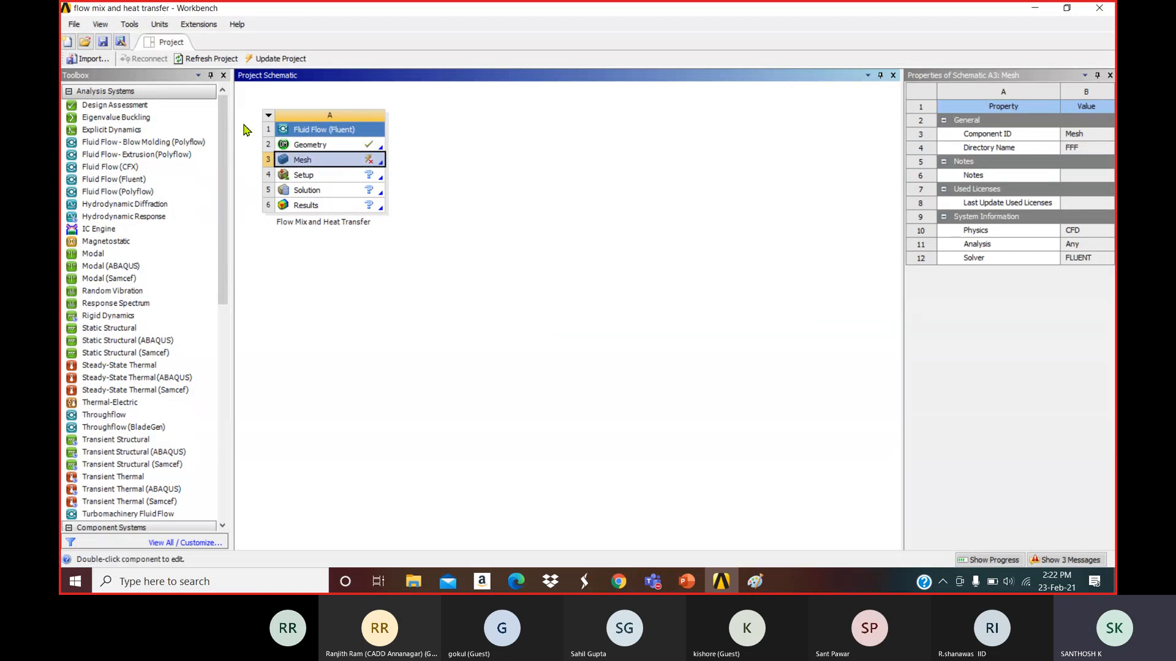
left_click(268, 115)
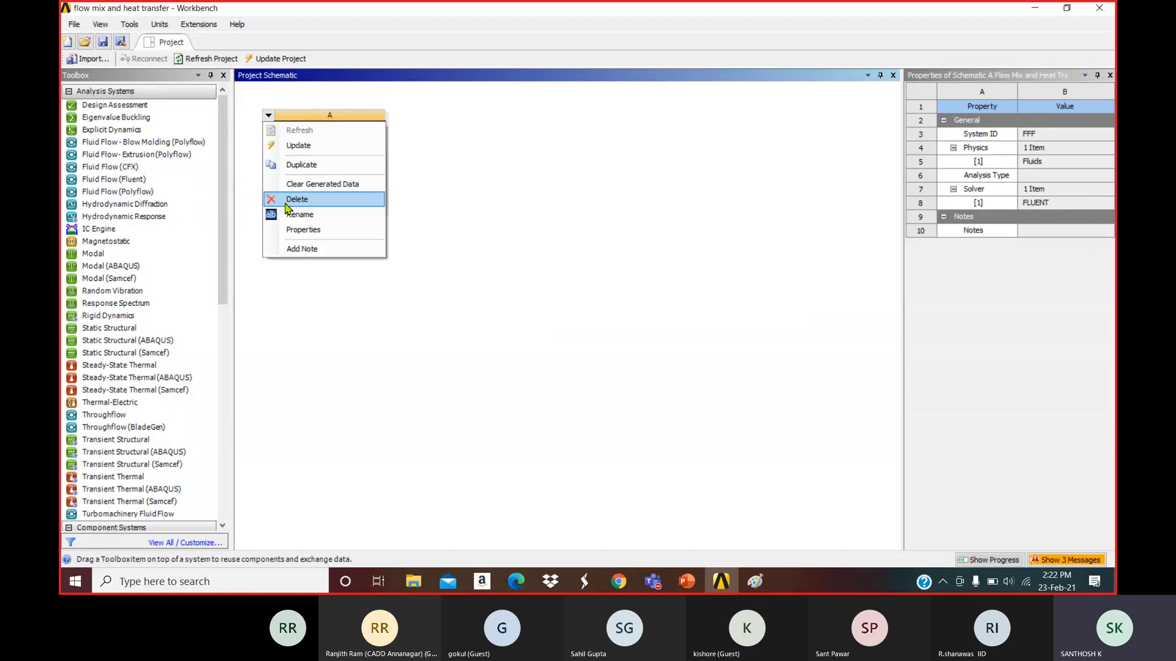
left_click(278, 197)
left_click(591, 314)
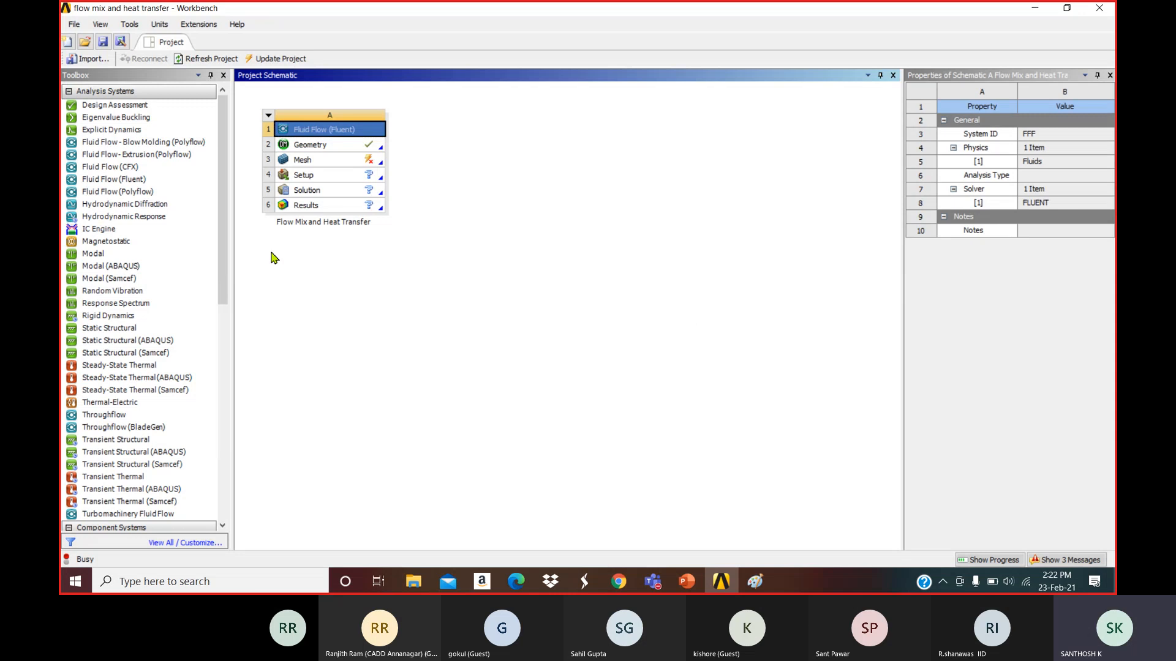
double_click(125, 179)
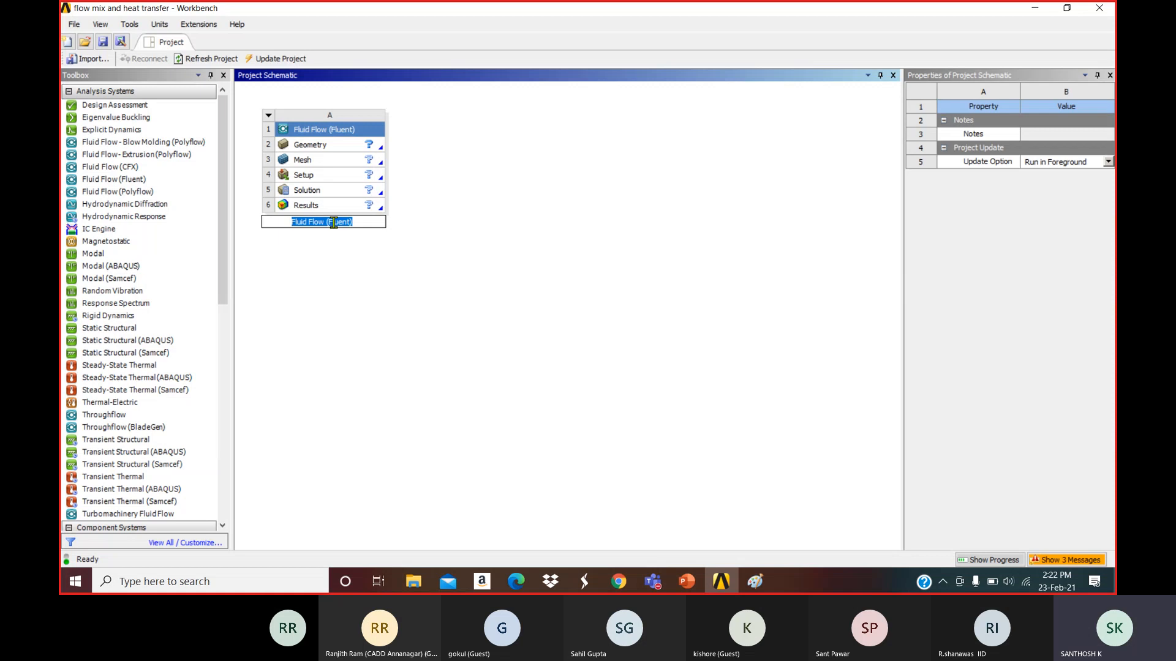
type("flow mix and heat transfer")
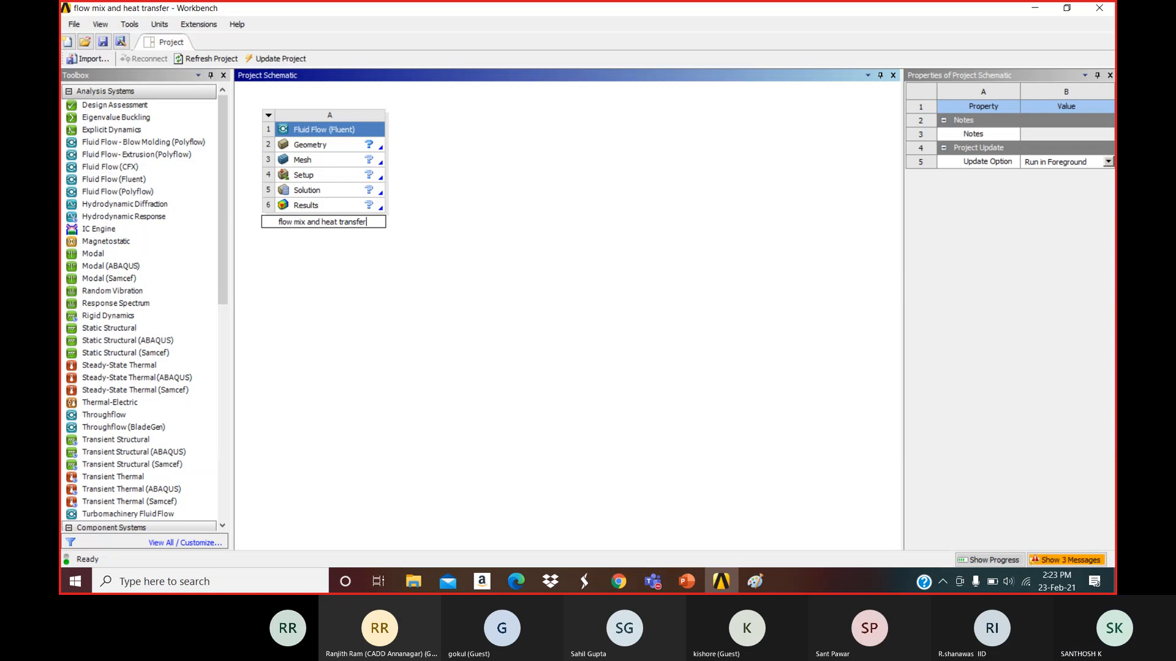
left_click(387, 264)
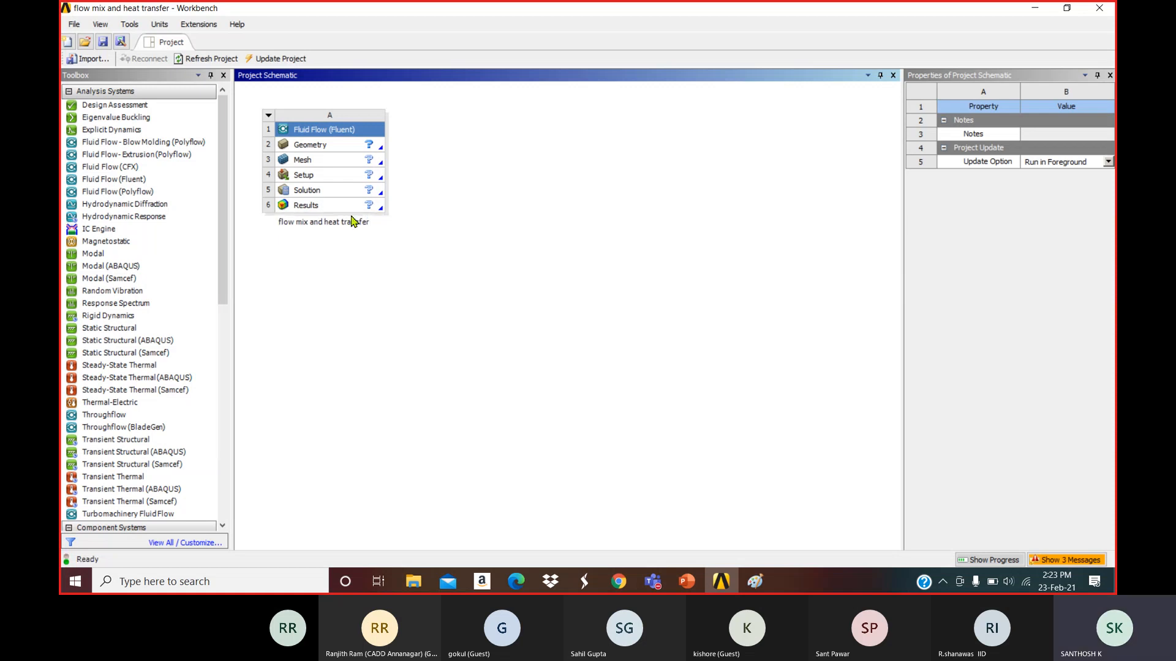
Import flow mix.msh into the new system's Mesh cell.
left_click(340, 161)
right_click(340, 160)
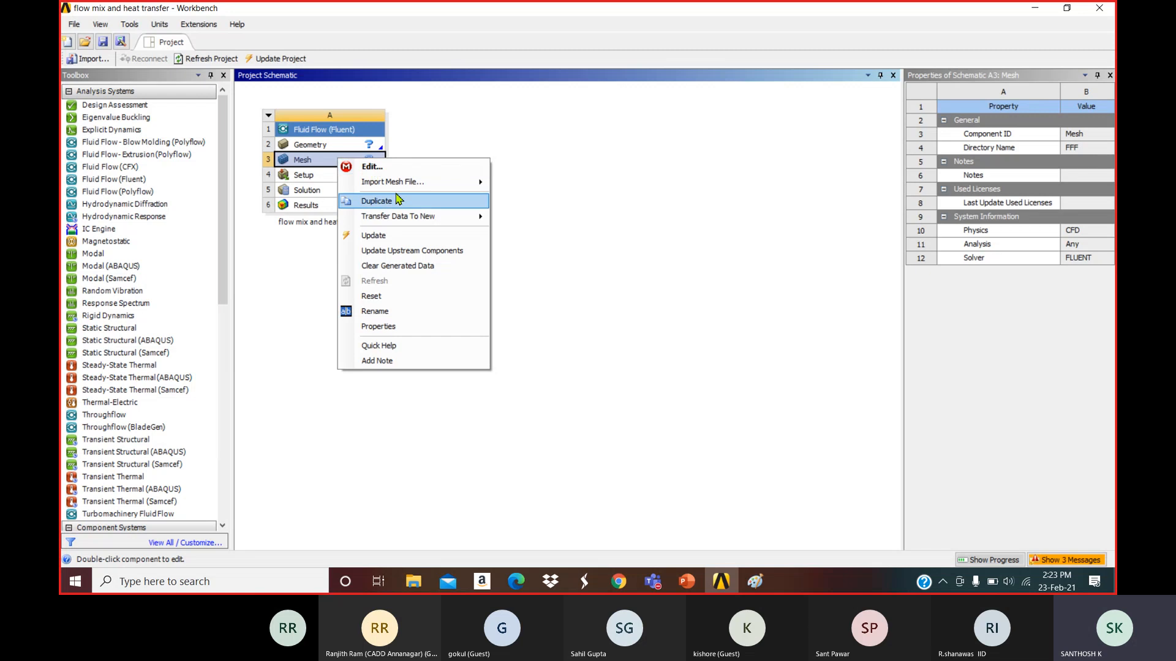
mouse_move(428, 181)
left_click(537, 195)
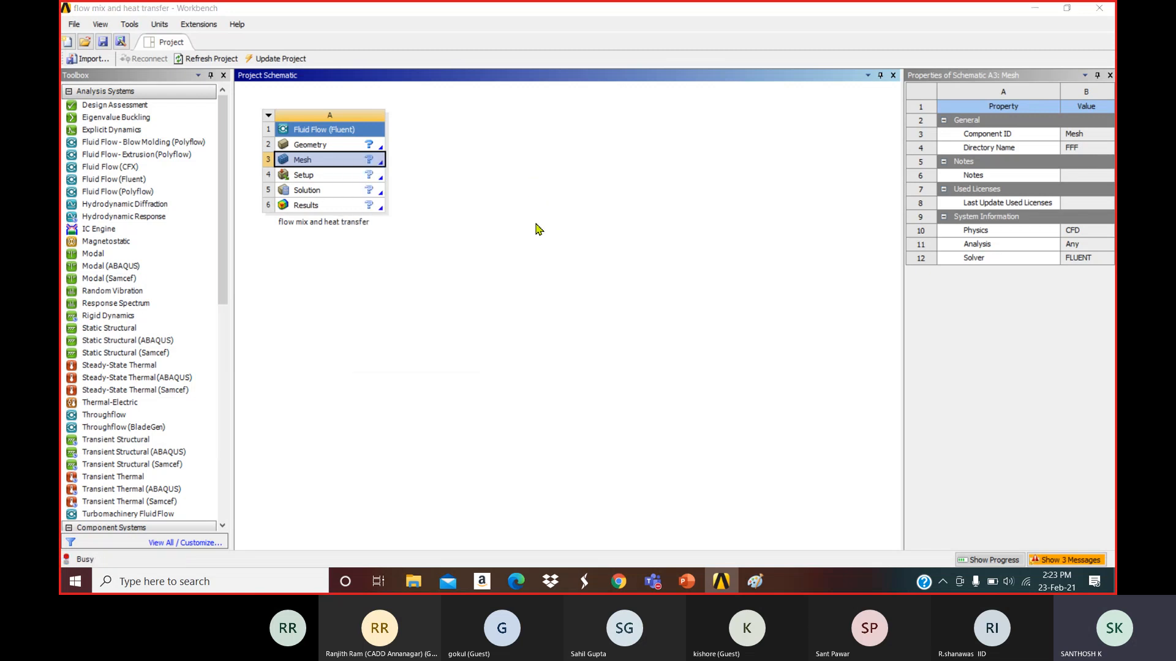
left_click(401, 146)
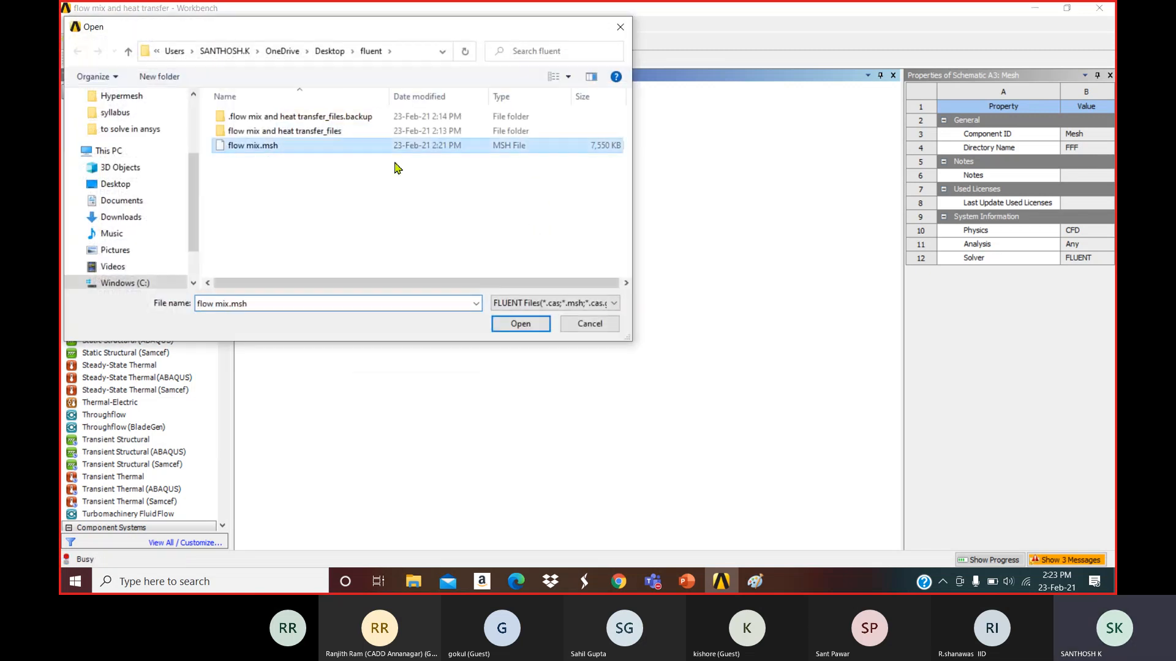
left_click(509, 325)
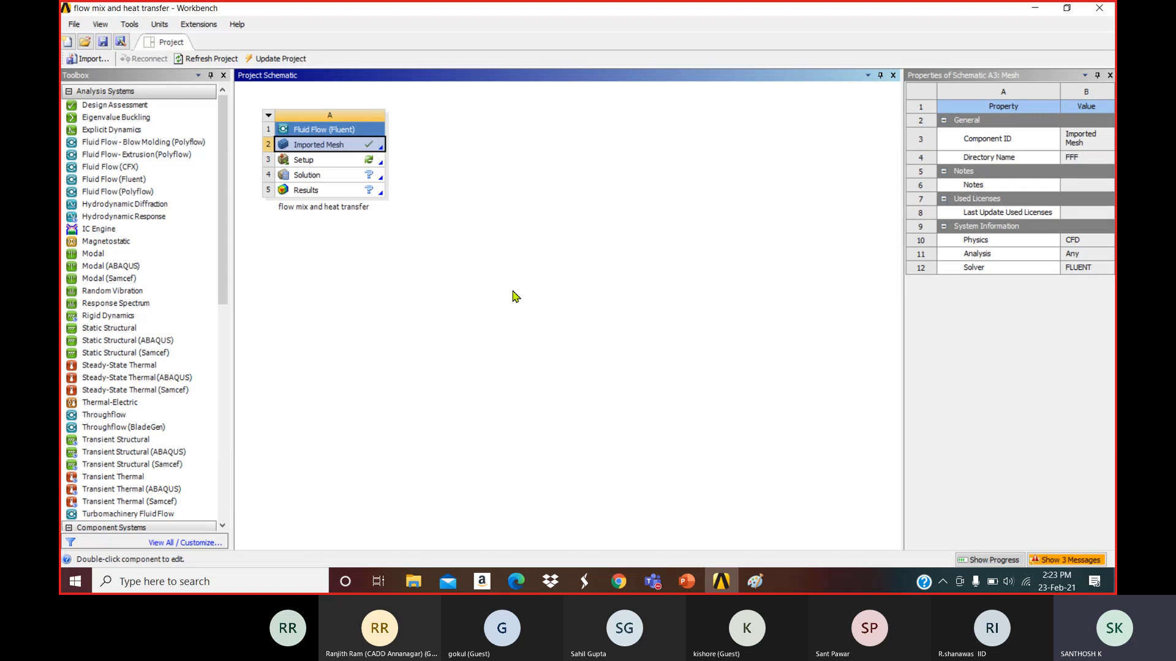
Open the Fluent Launcher from Setup, close it without starting, and minimise Workbench.
left_click(514, 297)
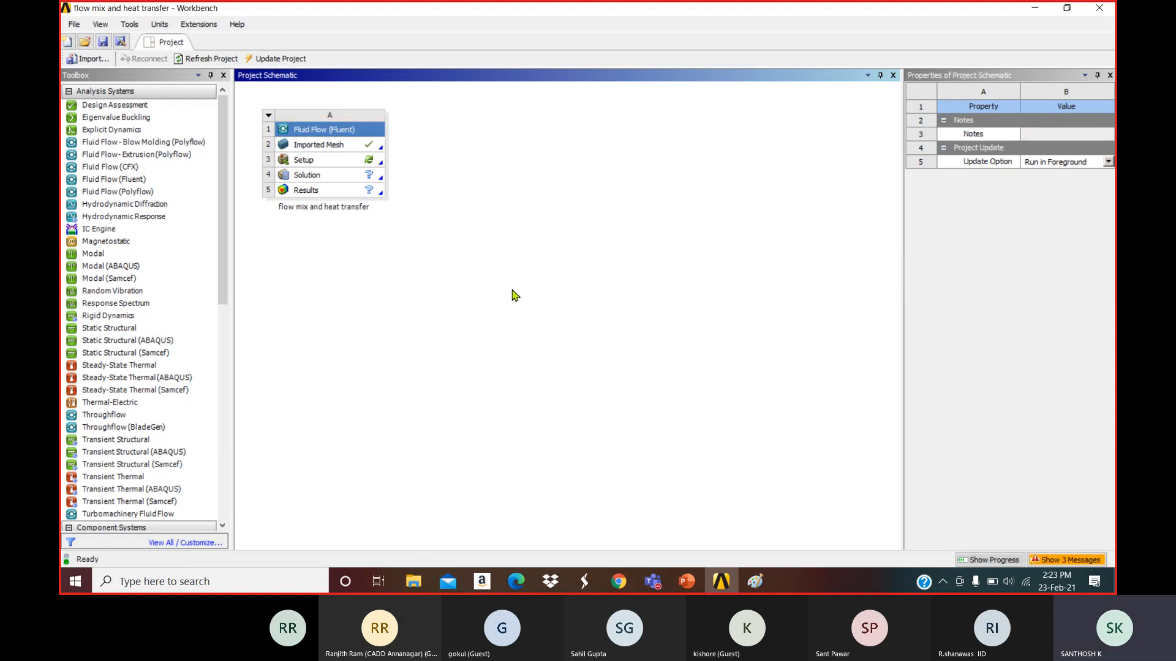
left_click(337, 166)
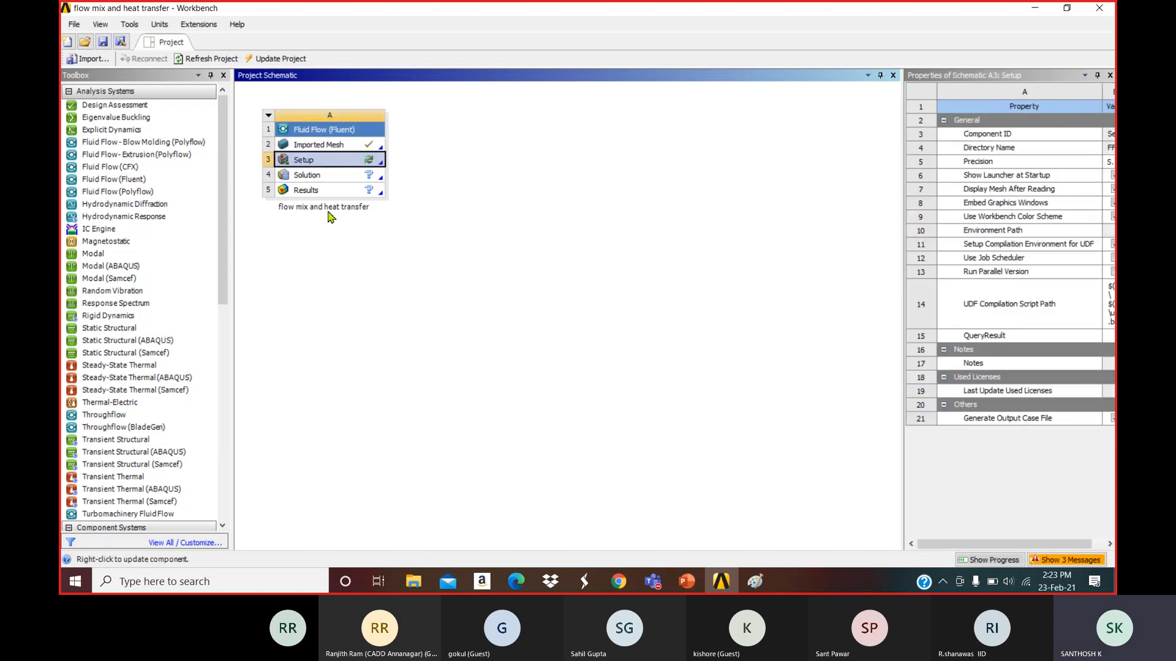
double_click(337, 166)
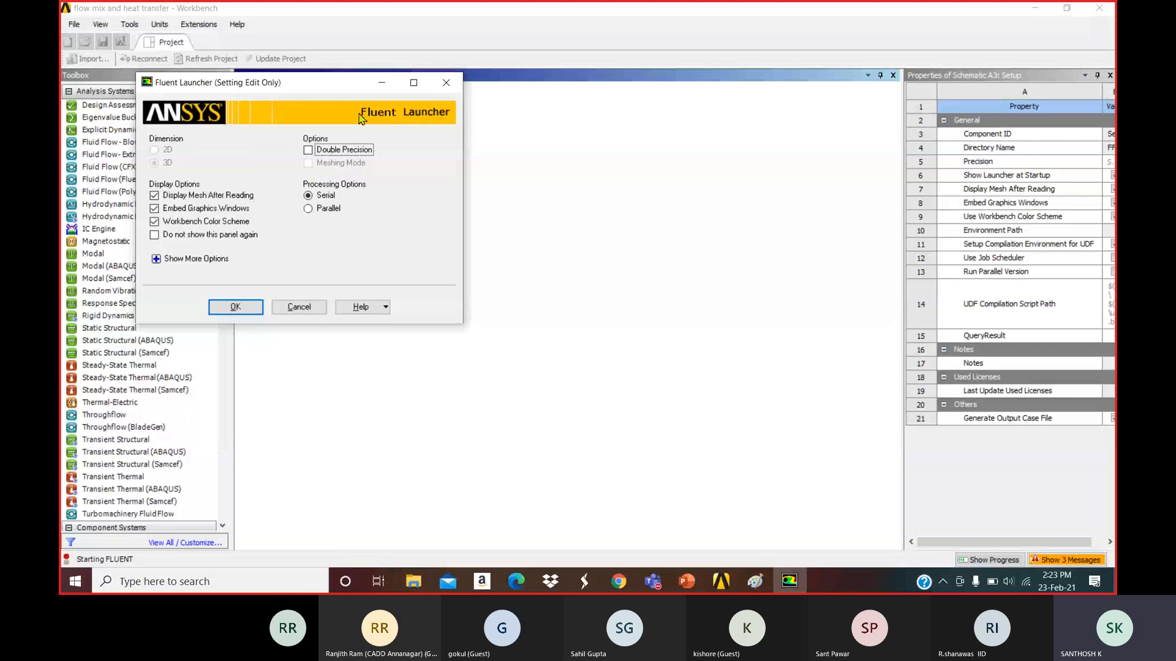
left_click(445, 82)
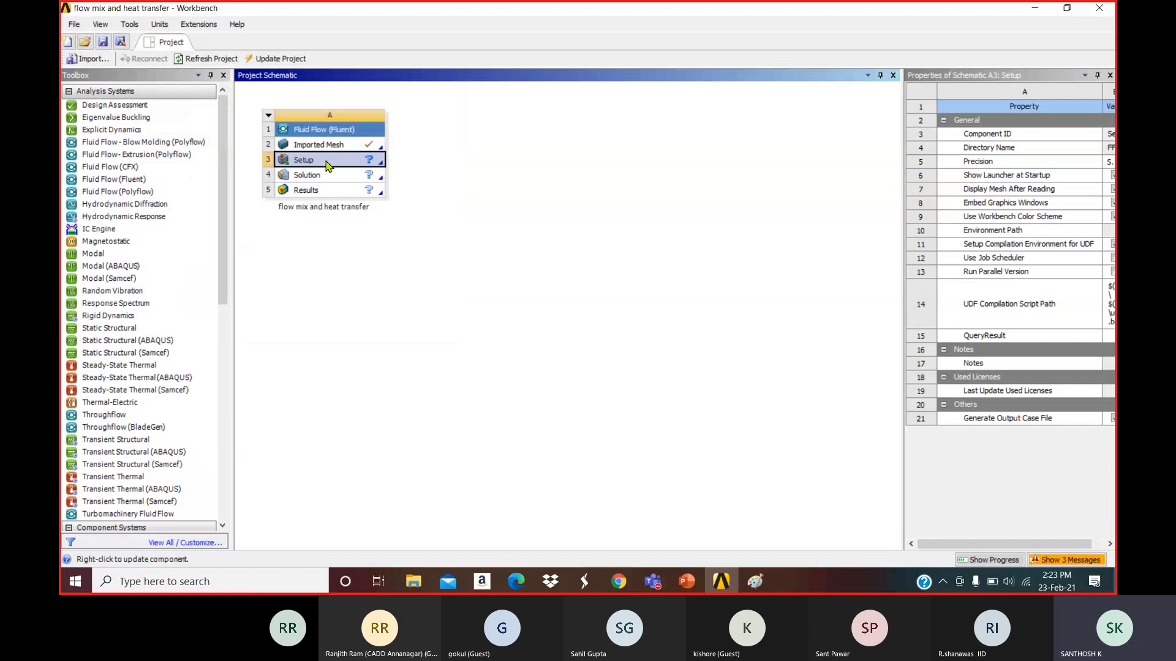
left_click(1033, 9)
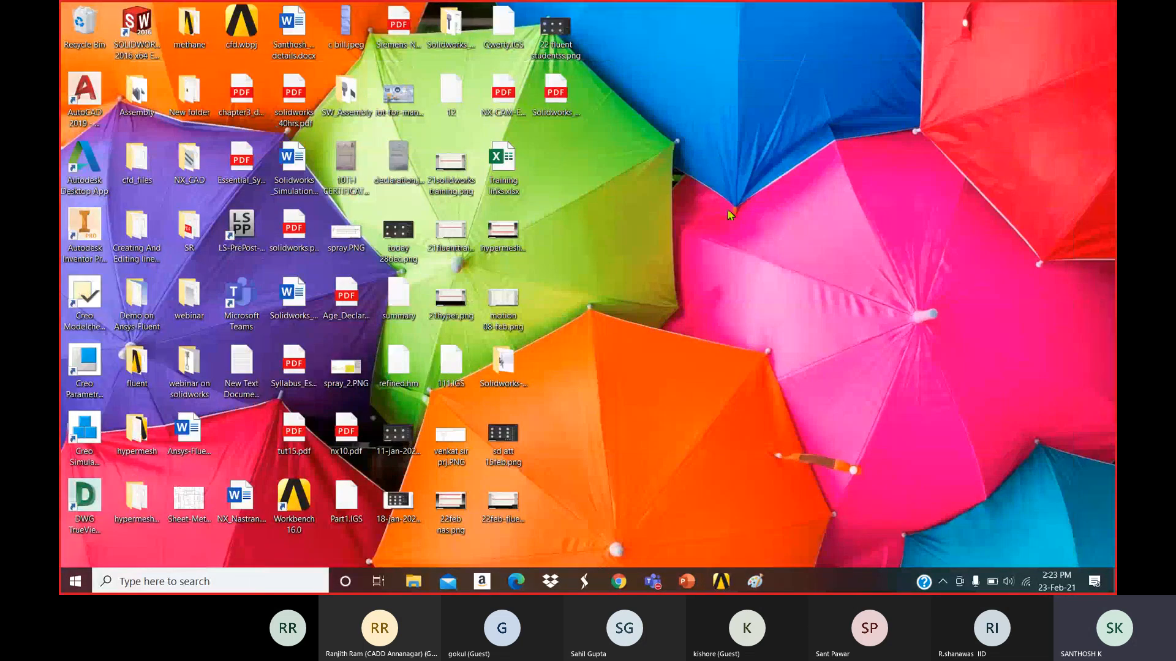
Launch Fluent 16.0 from the ANSYS 16.0 folder in the Start menu.
left_click(75, 581)
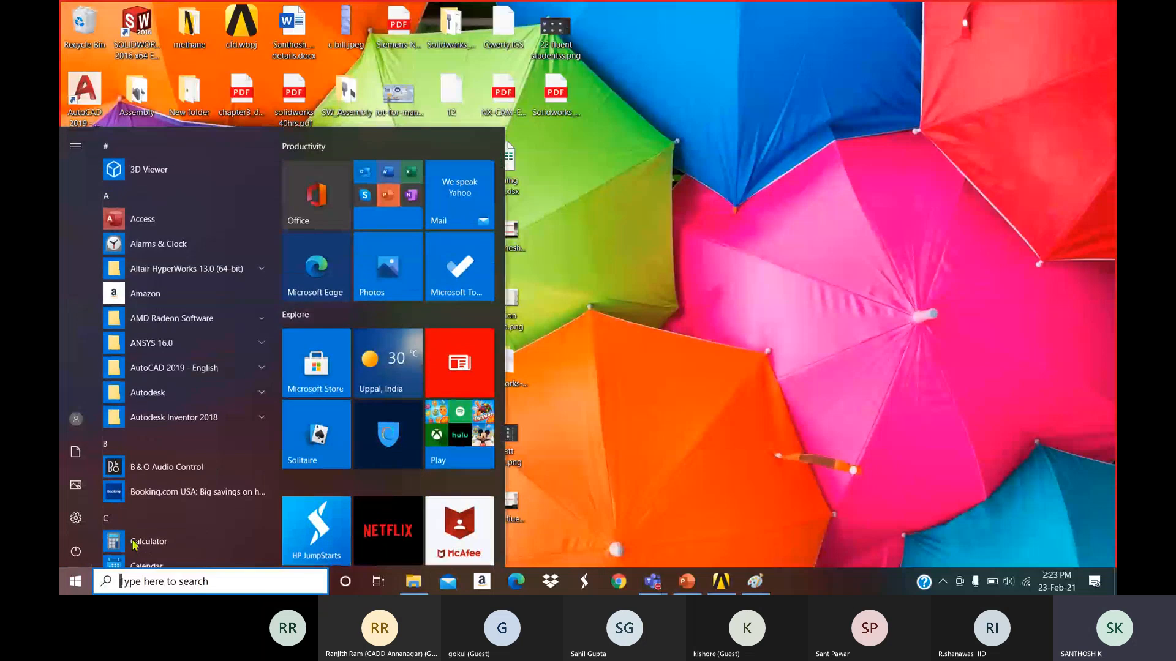
left_click(192, 343)
scroll(249, 439, "down", 5)
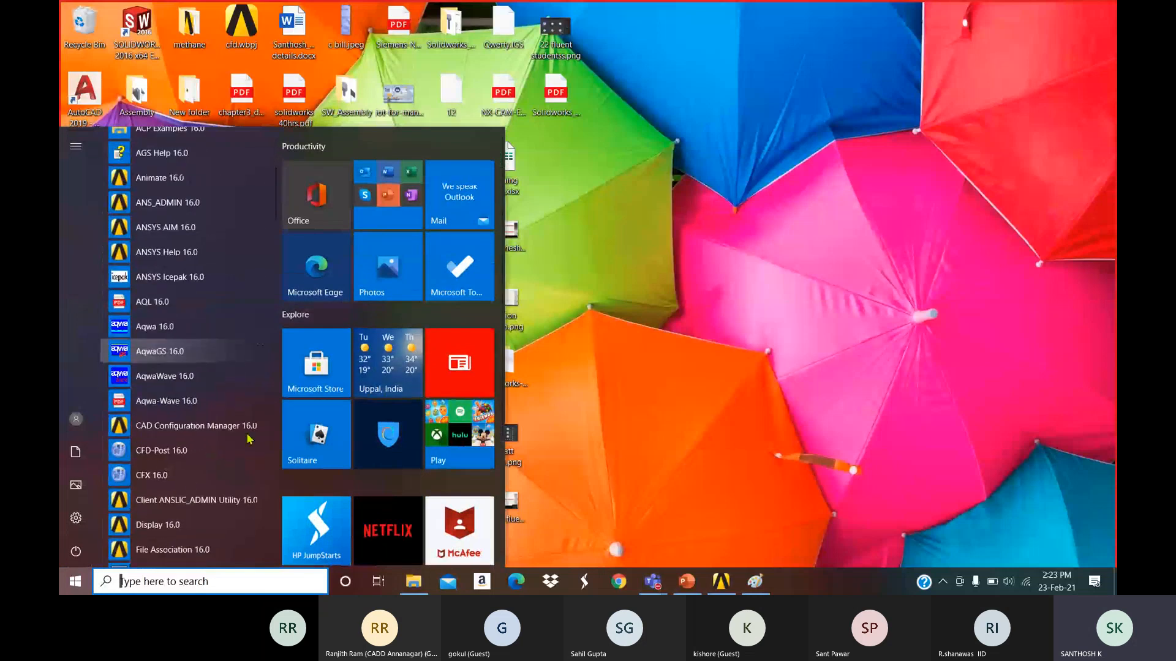
scroll(245, 438, "down", 4)
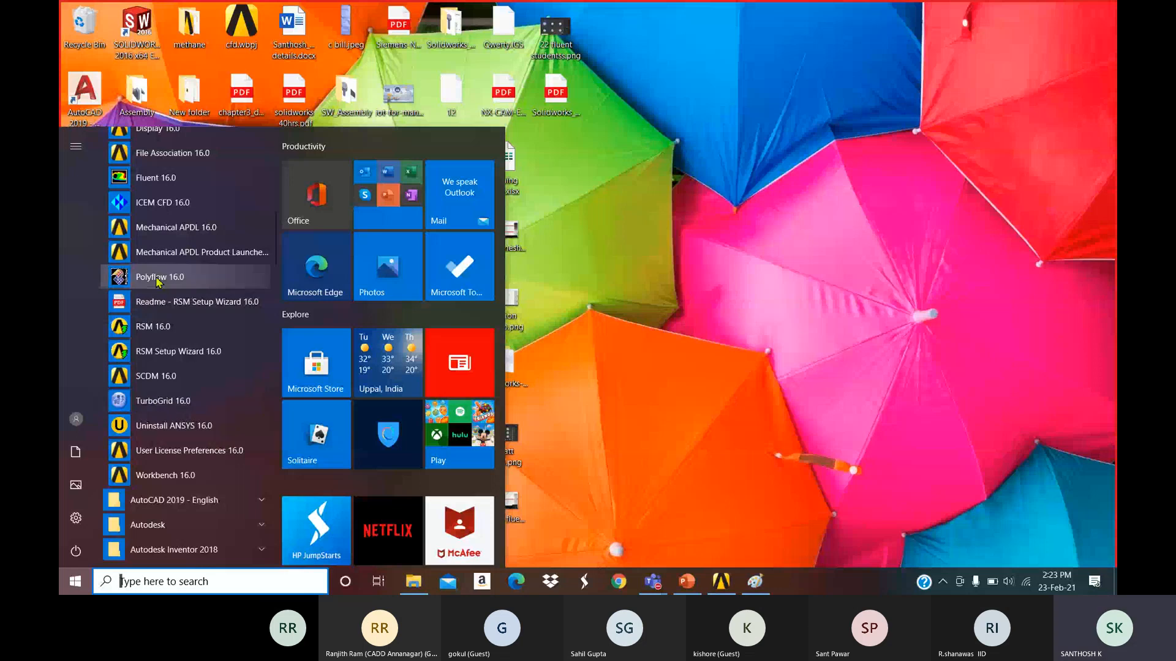
scroll(183, 311, "up", 2)
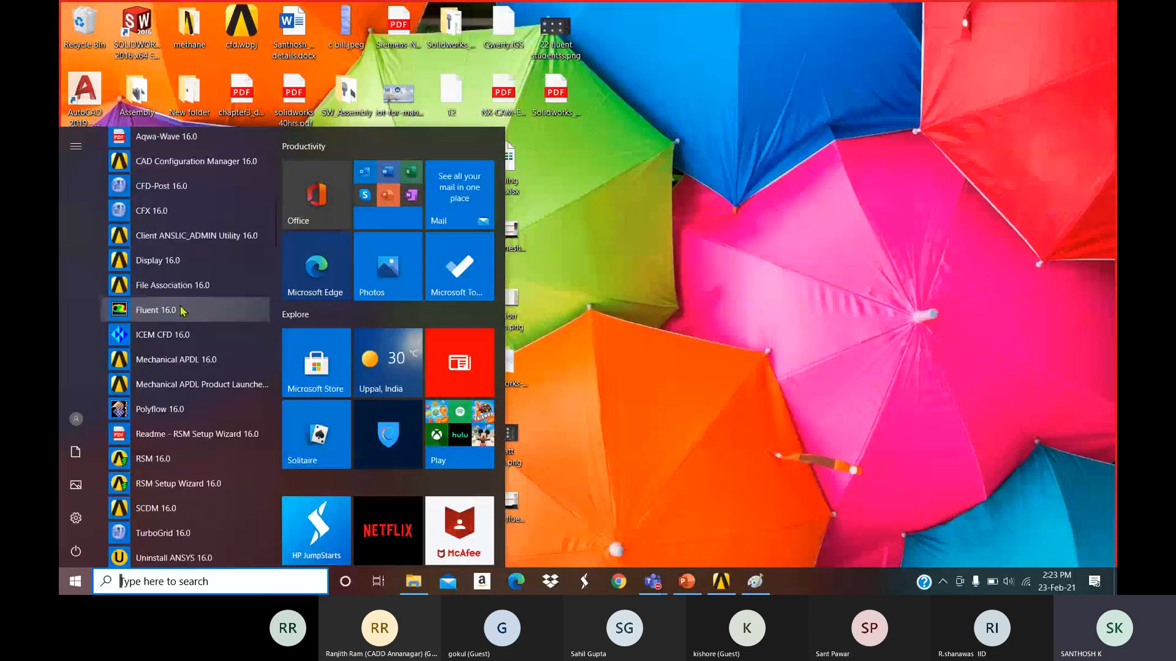
left_click(135, 310)
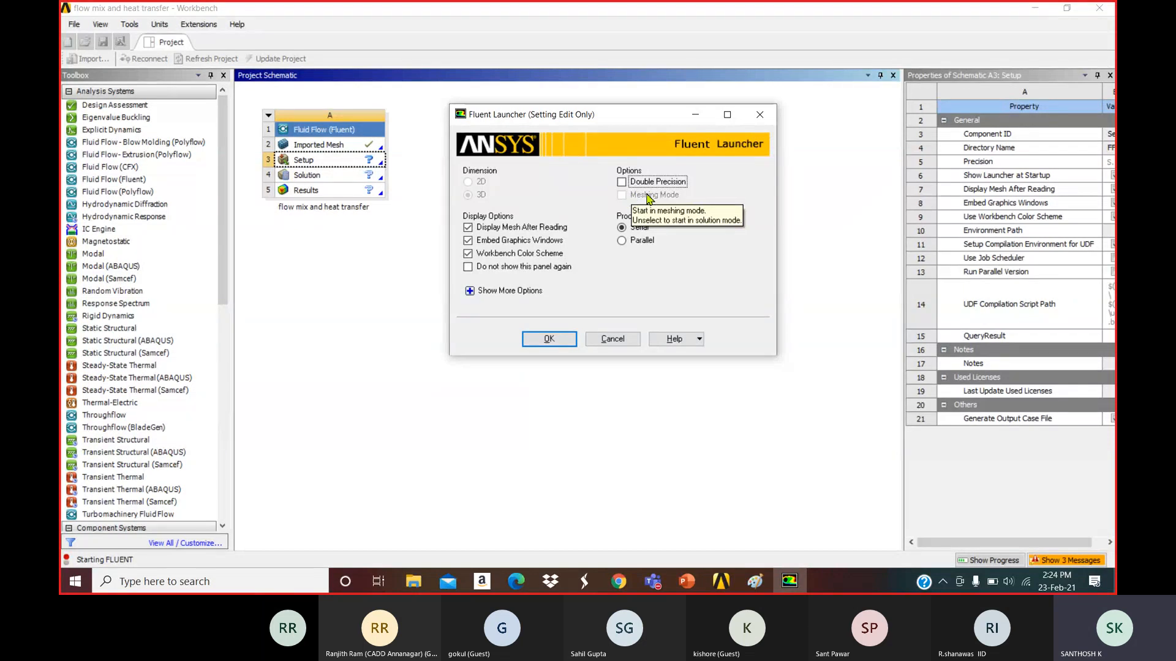
In Fluent Launcher, enable Double Precision and choose Parallel (Local Machine) processing with 1 process.
left_click(627, 183)
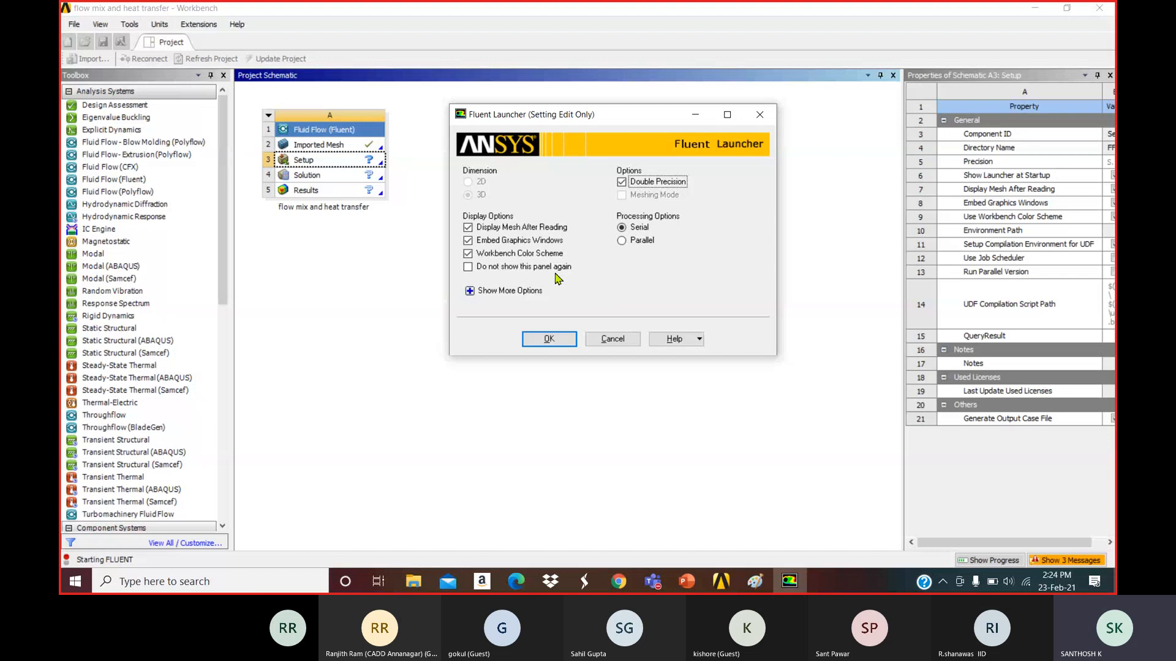
left_click(470, 292)
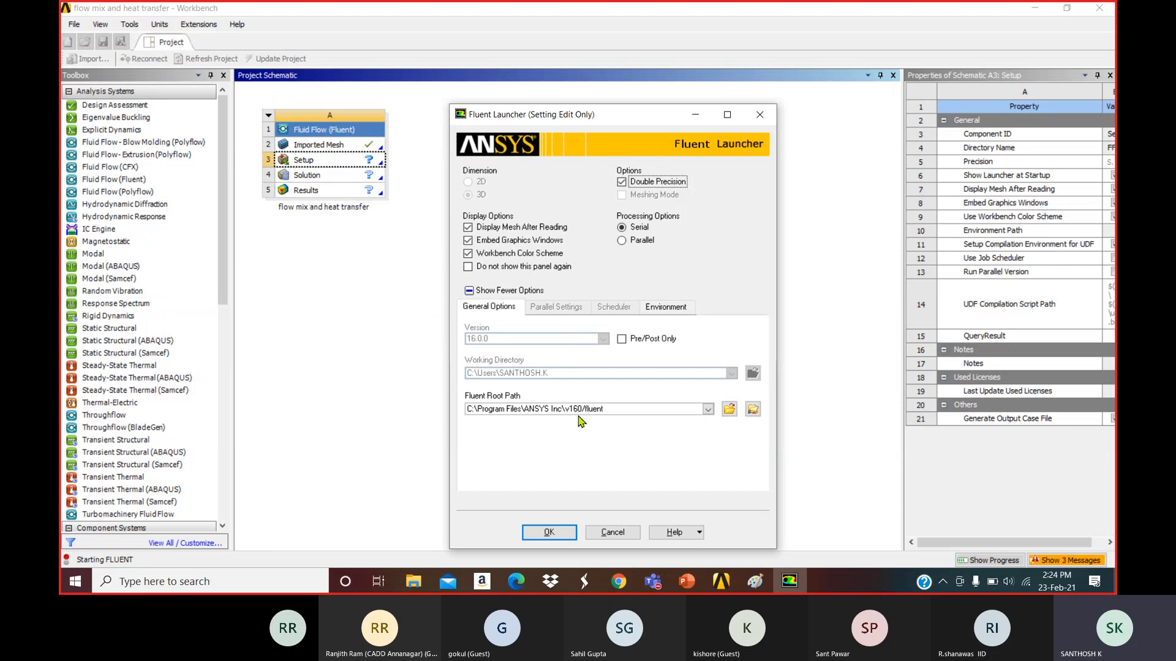
left_click(470, 290)
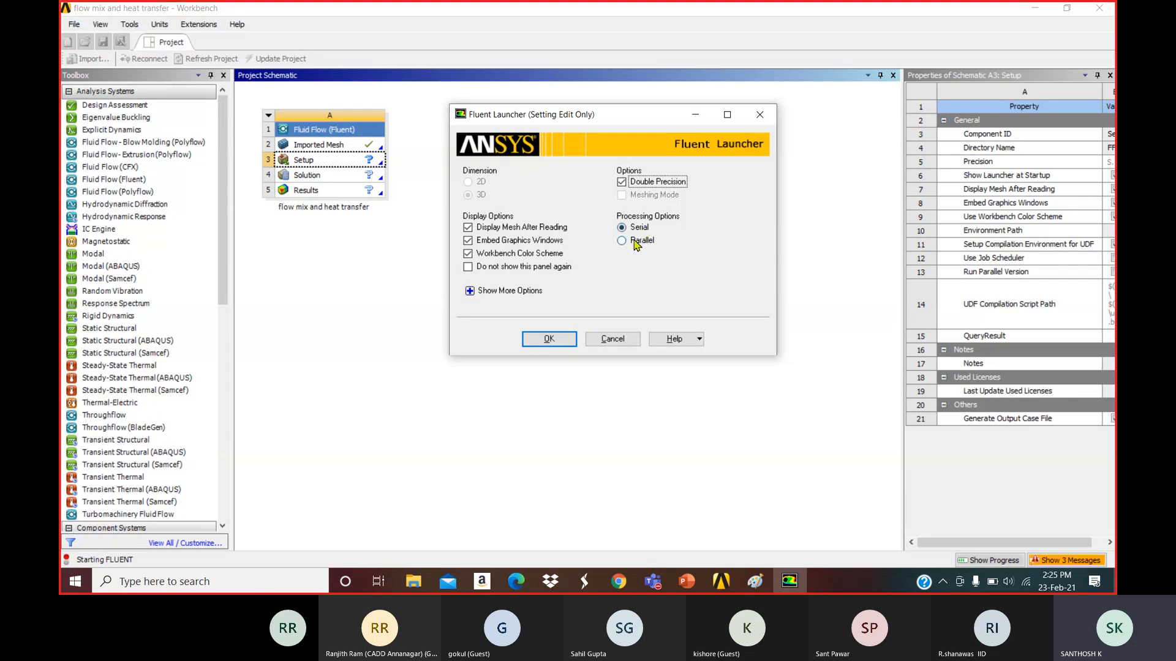
left_click(635, 241)
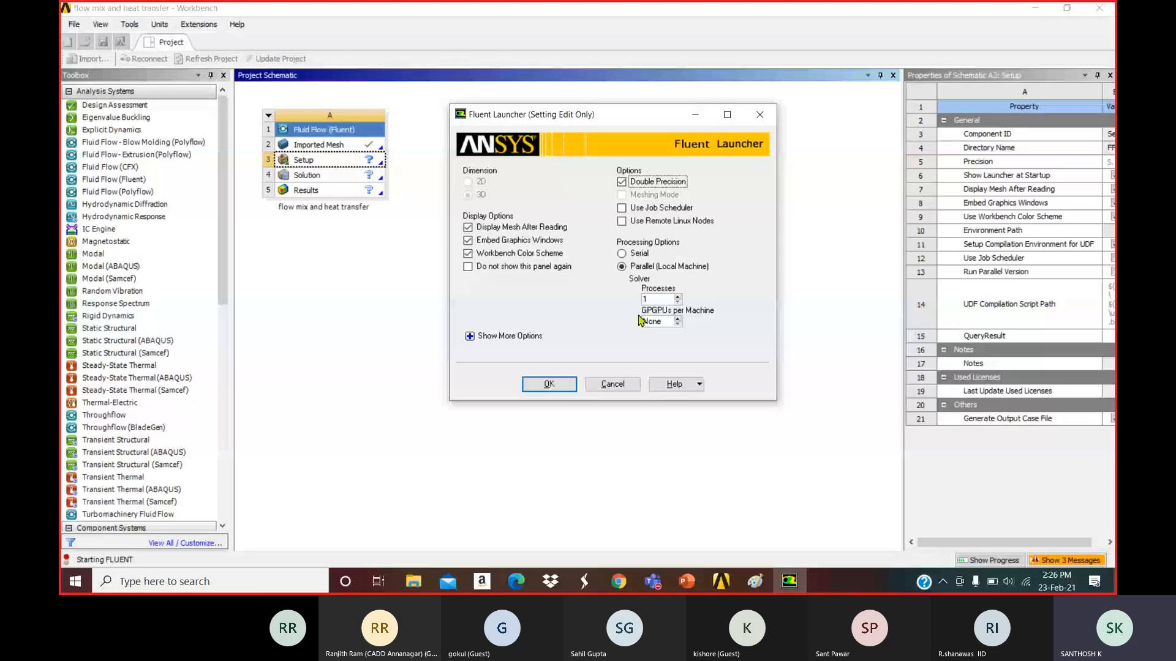
Start Fluent in Serial processing with Double Precision kept on, loading the elbow mesh.
left_click(630, 254)
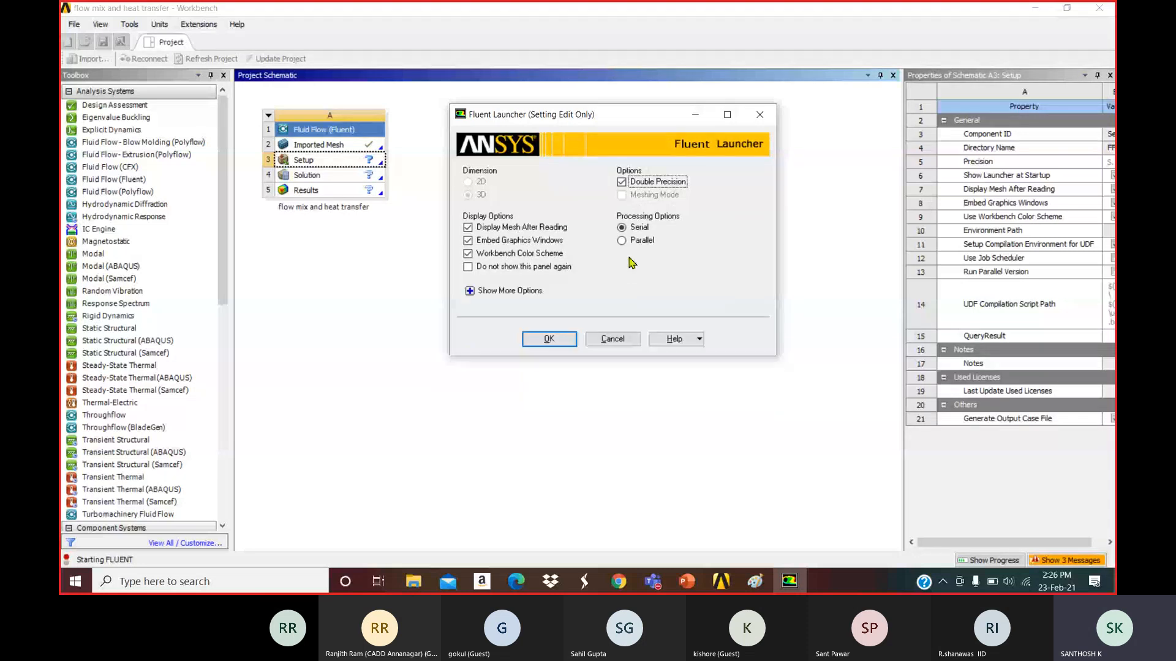
left_click(629, 243)
left_click_drag(664, 301, 638, 300)
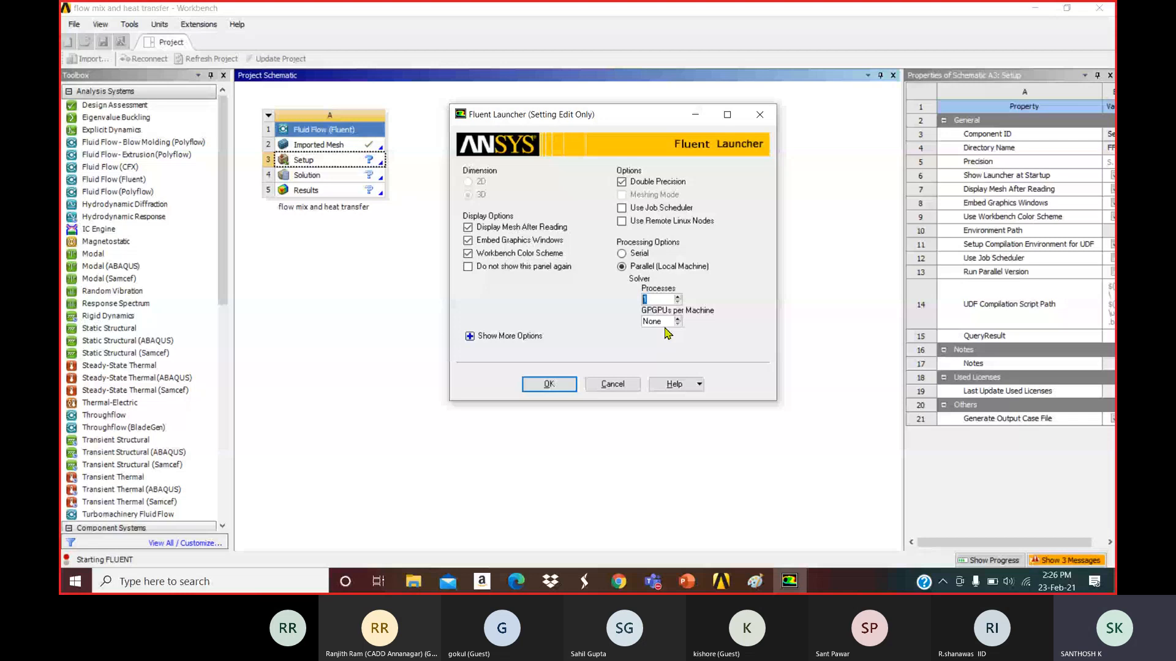
left_click(623, 254)
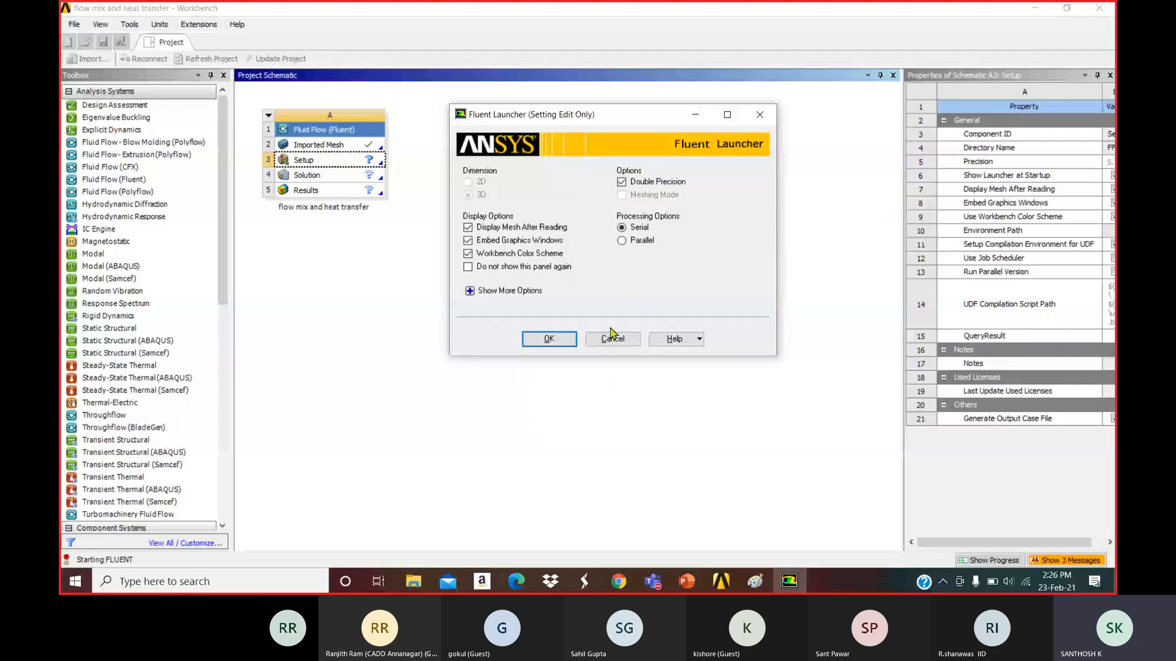
left_click(566, 342)
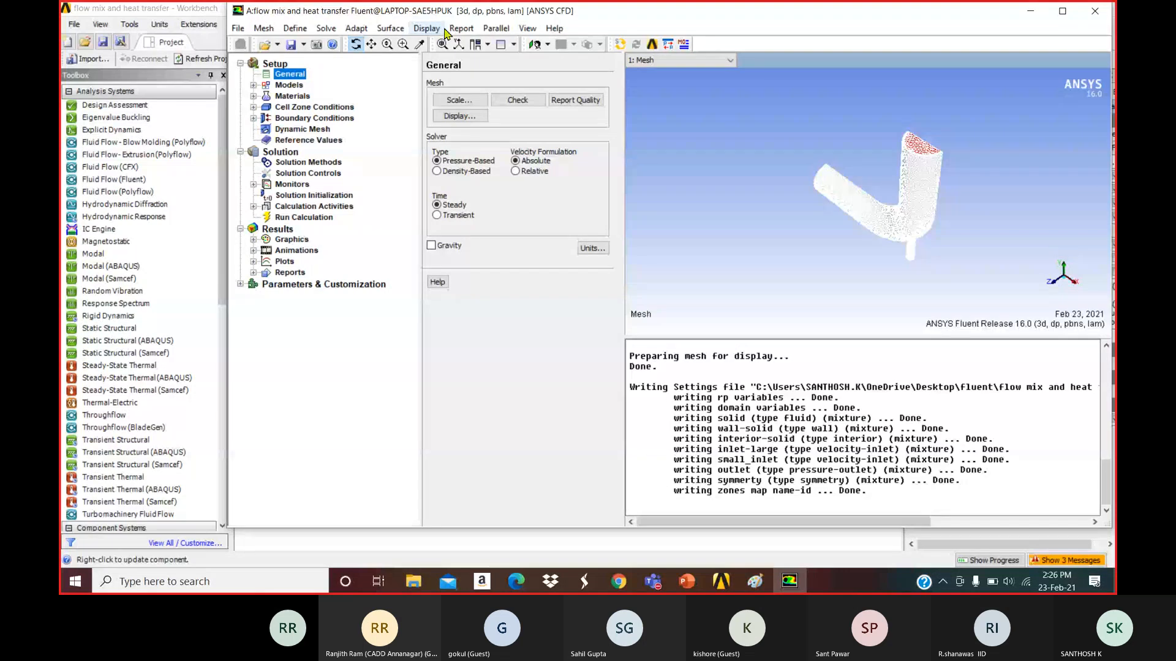
Maximise the Fluent window, show the elbow mesh in front view, and list the console commands.
left_click(1064, 13)
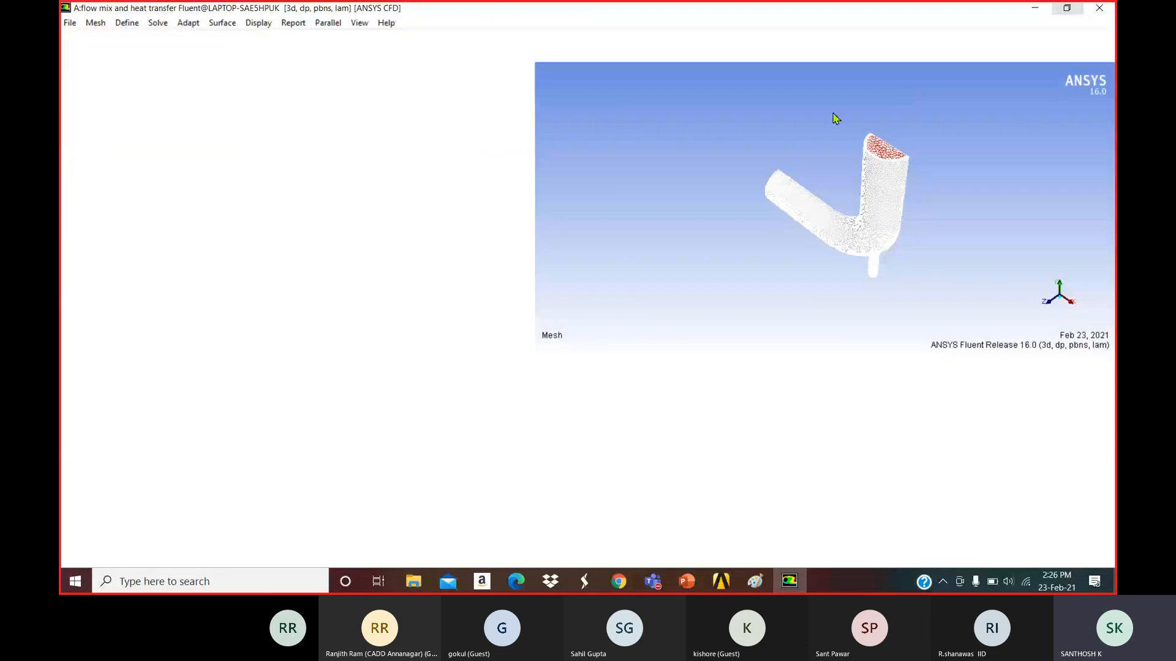
left_click(1041, 308)
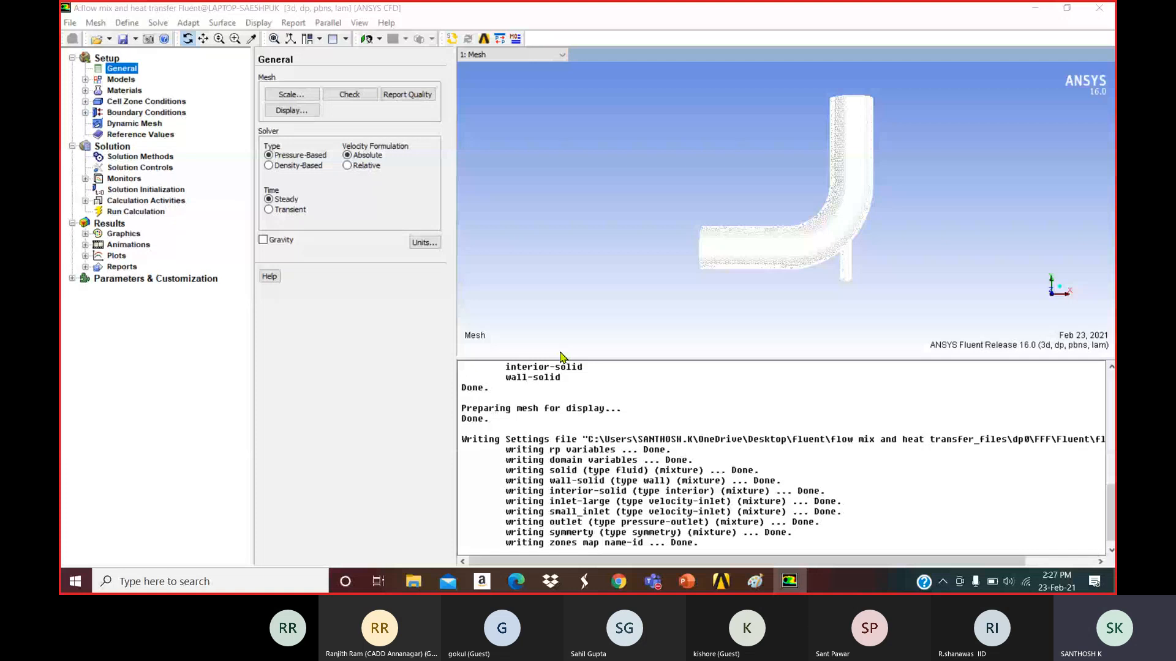
left_click(726, 545)
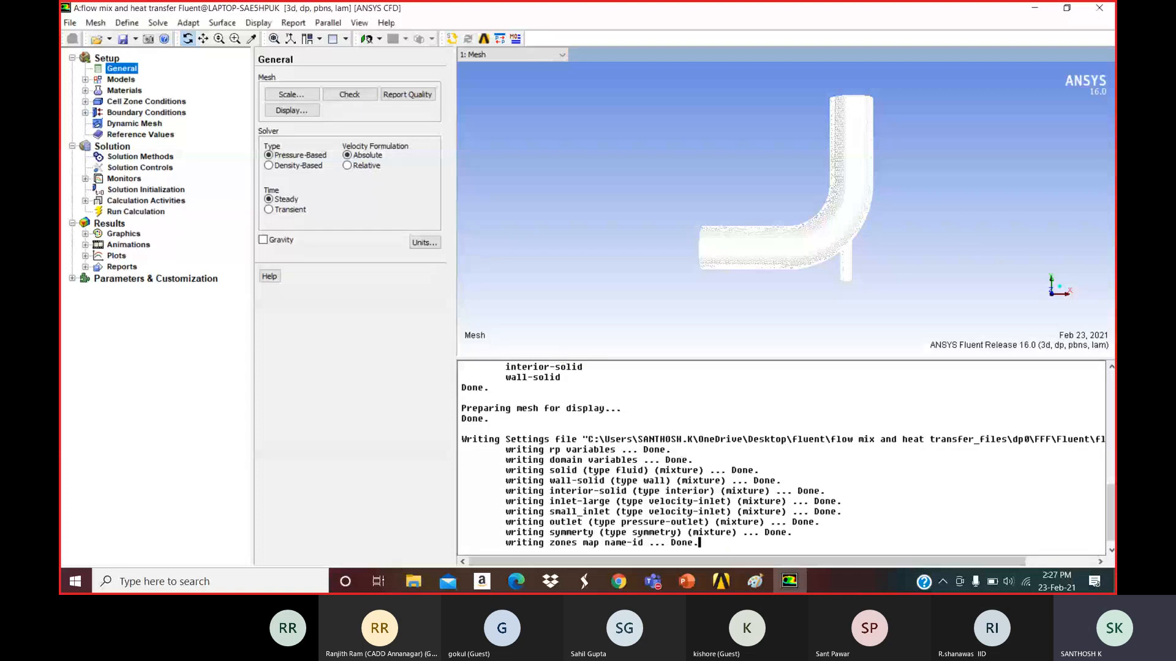
key("Return")
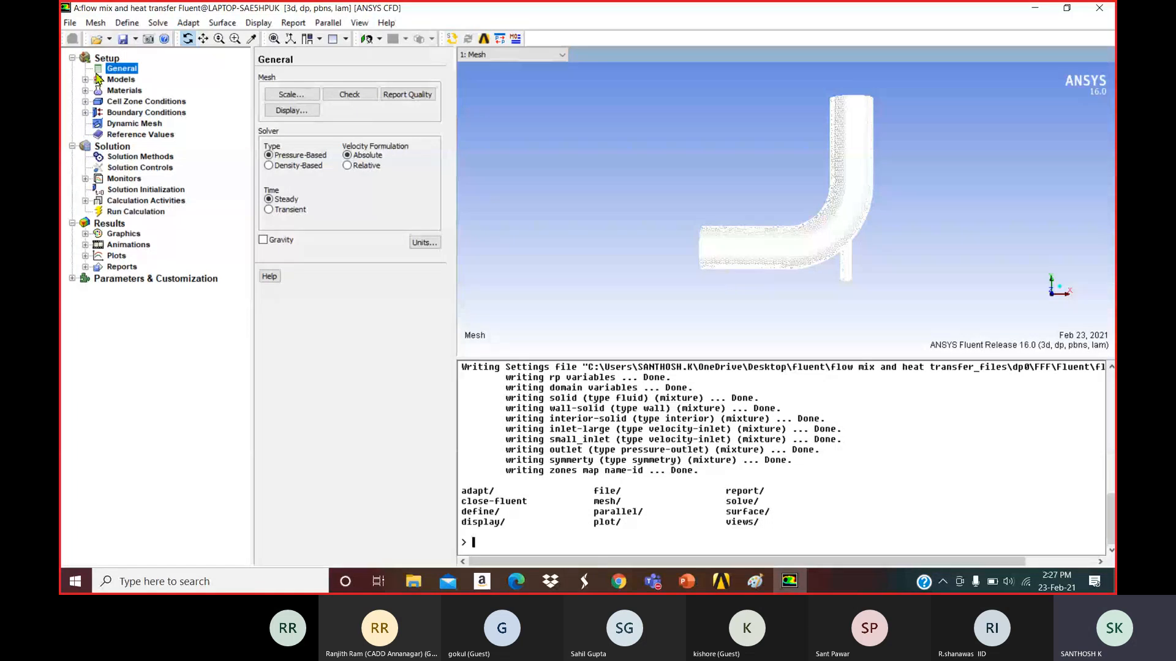
Collapse the Setup, Solution and Results branches of the navigation tree.
left_click(72, 58)
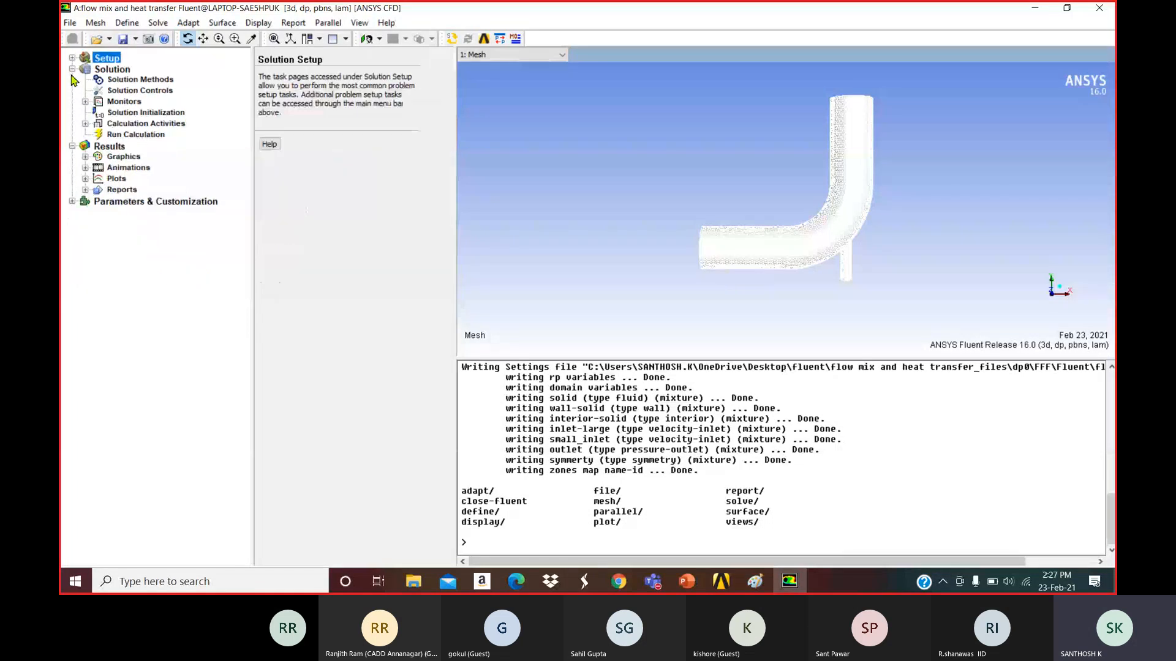
left_click(72, 69)
left_click(73, 79)
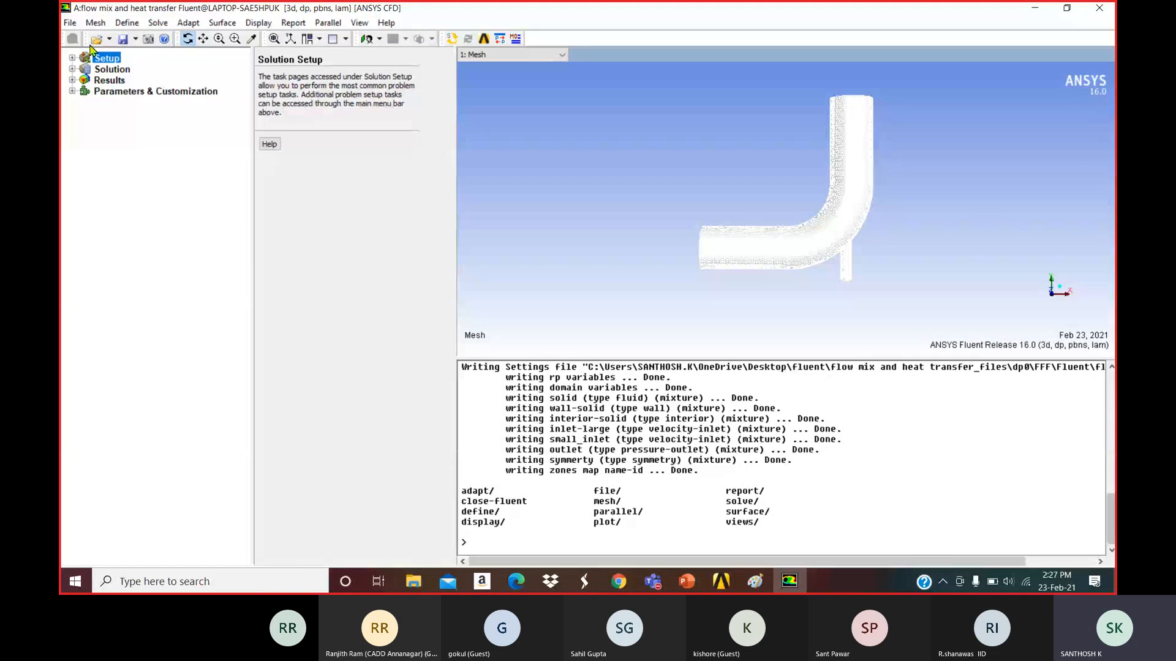
Browse the File > Import submenu: mesh, case, data, CFX, GAMBIT and NASTRAN formats.
left_click(110, 40)
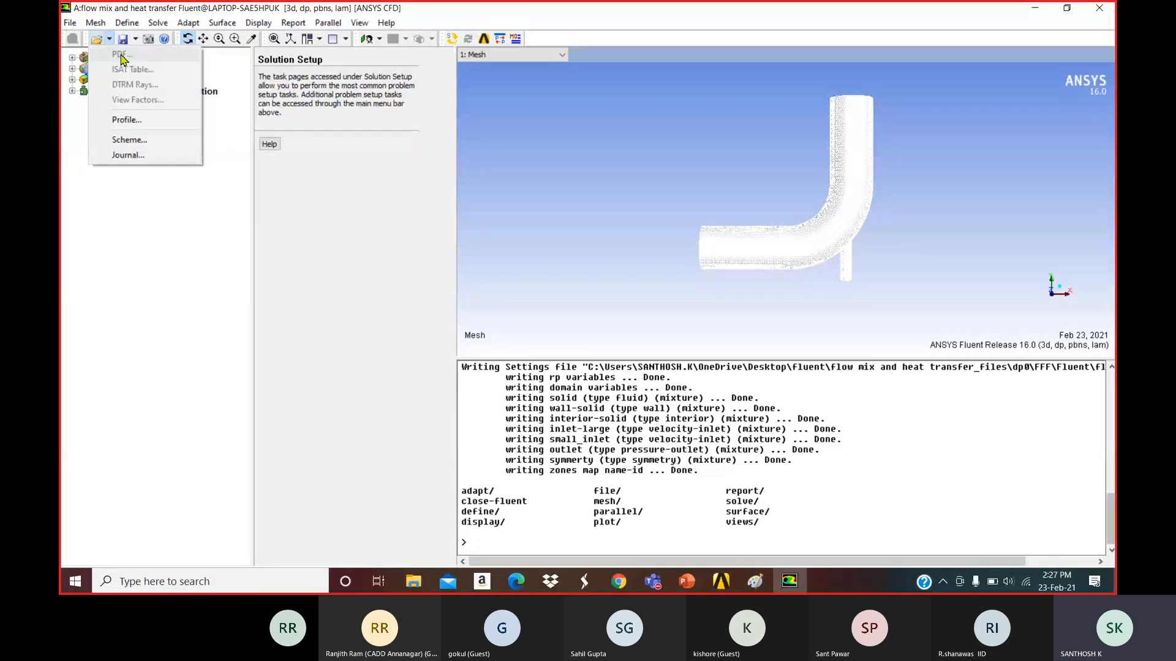
left_click(70, 23)
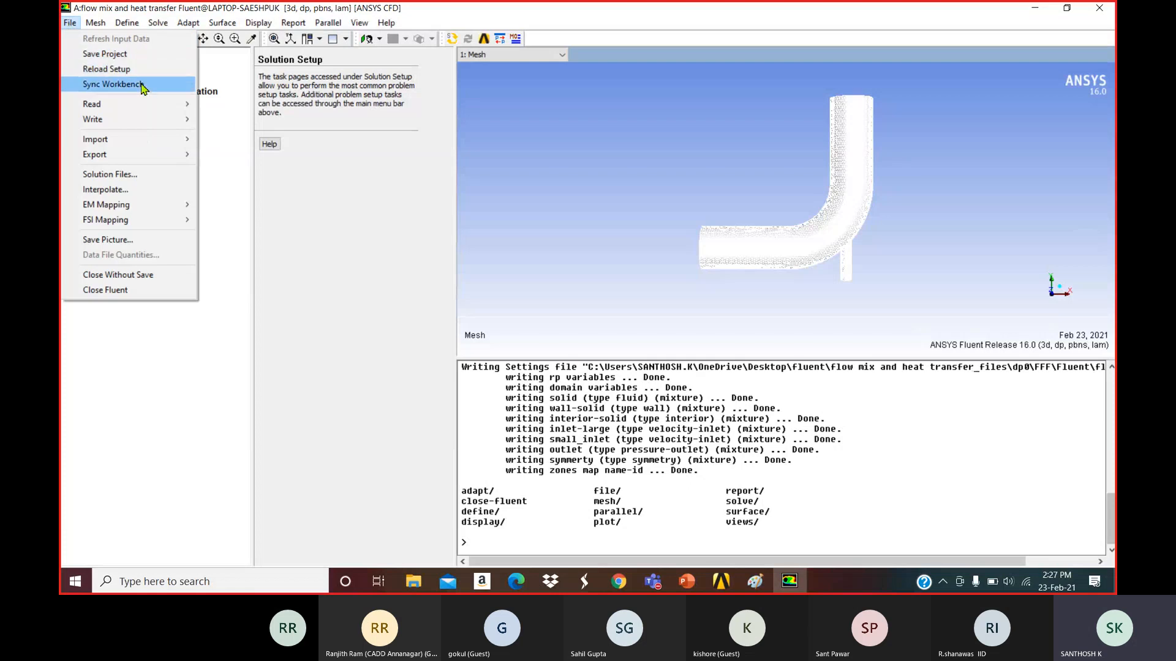
mouse_move(132, 108)
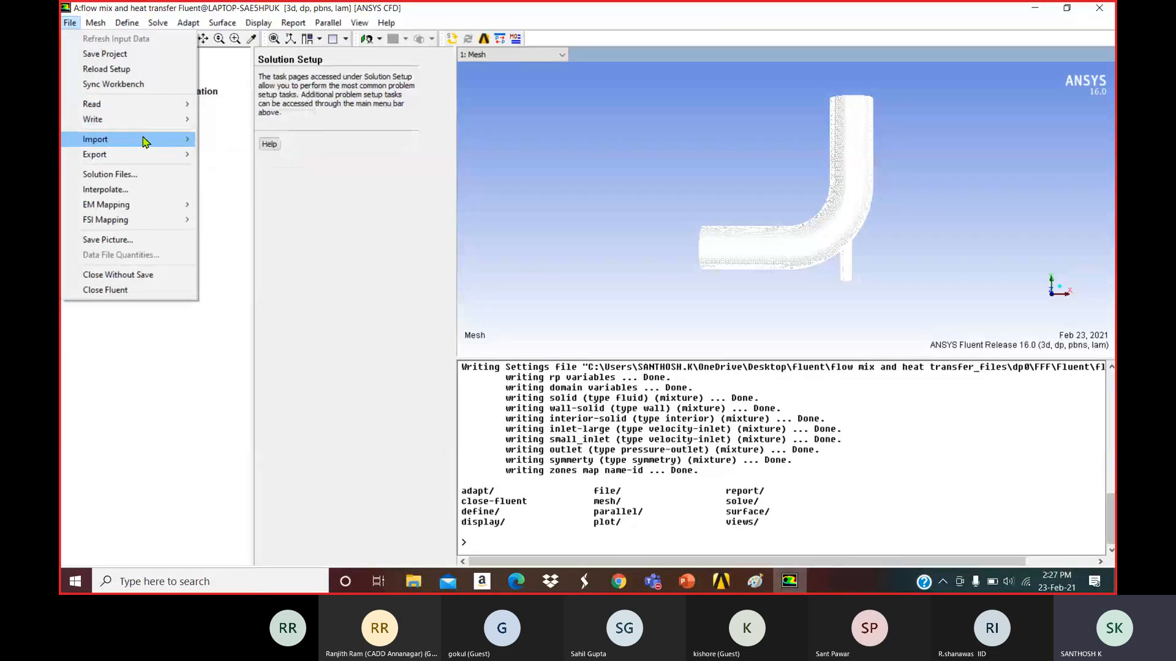
mouse_move(145, 141)
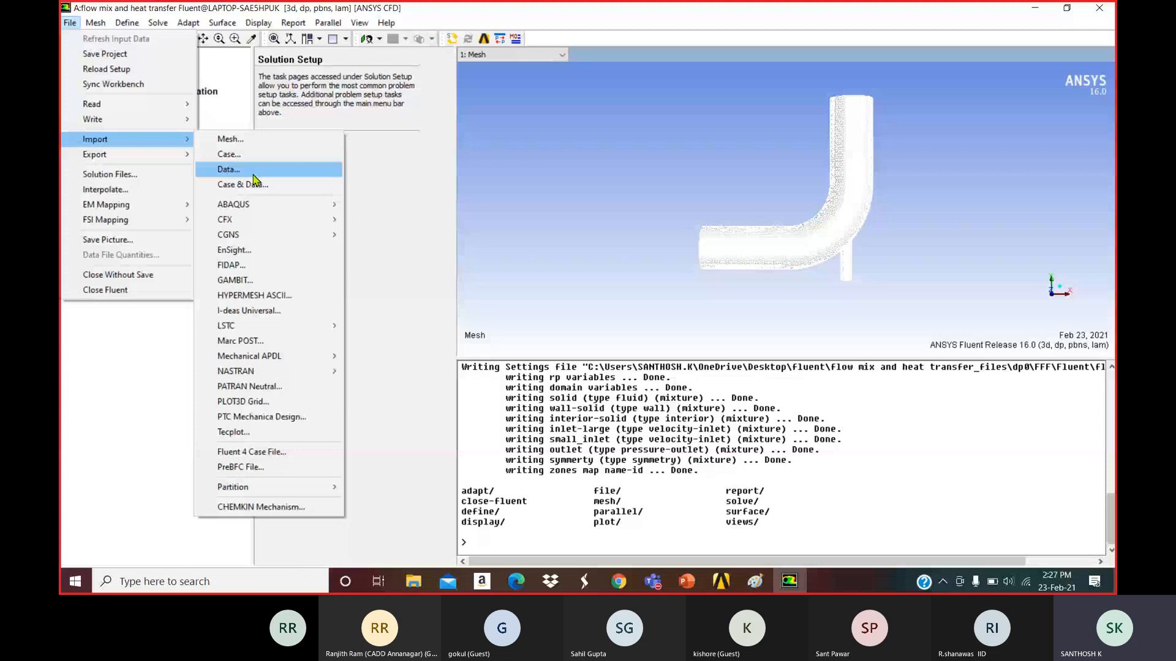
mouse_move(253, 207)
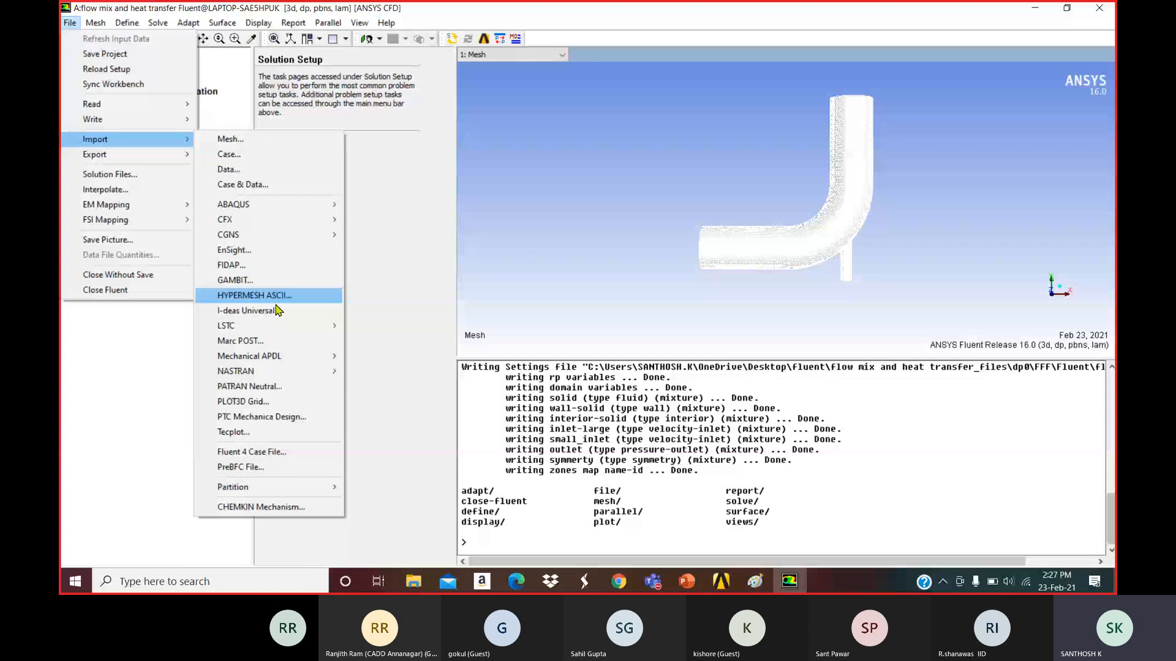
mouse_move(267, 374)
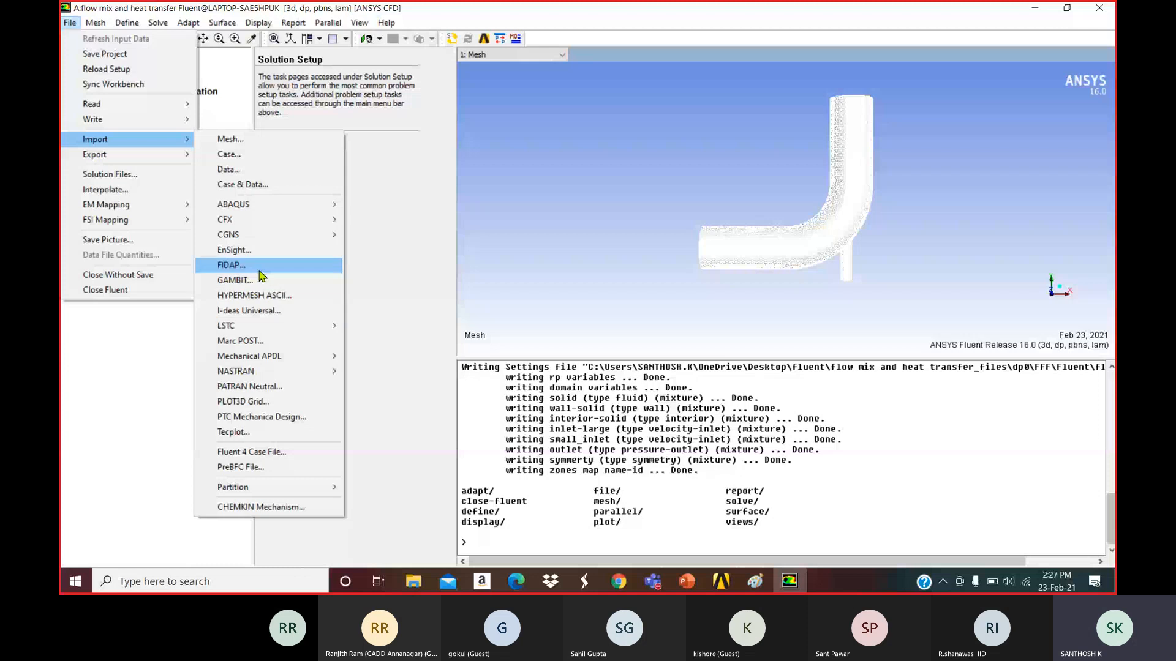
Start a data-file import and browse the desktop hypermesh subfolders with all file types shown.
left_click(279, 176)
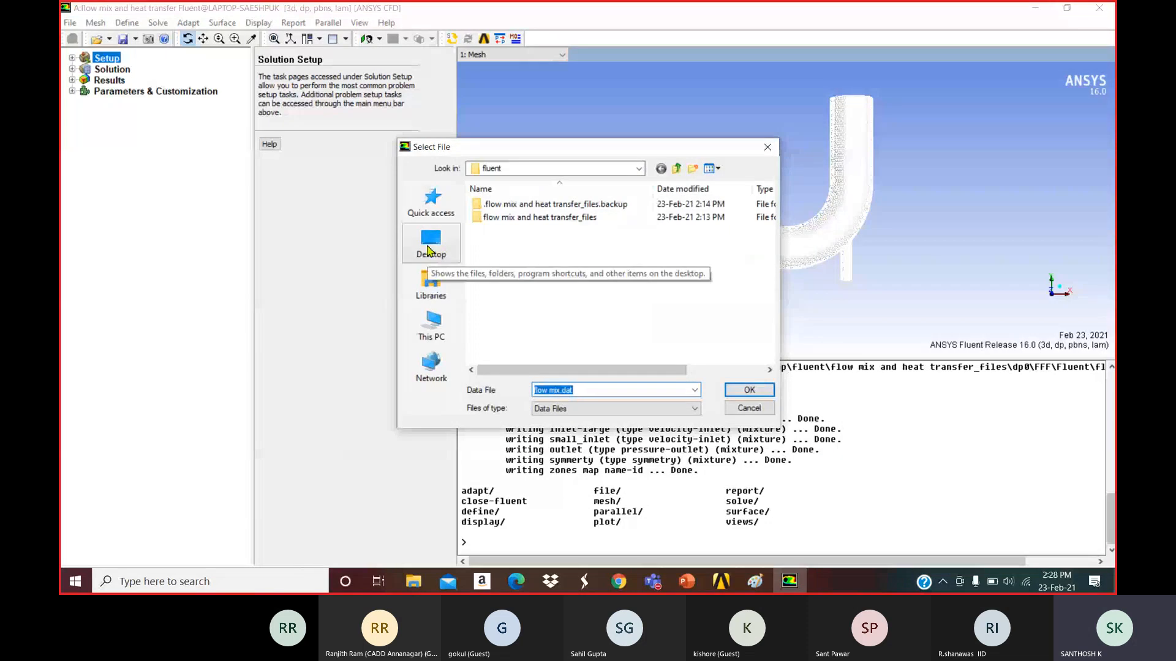
left_click(431, 243)
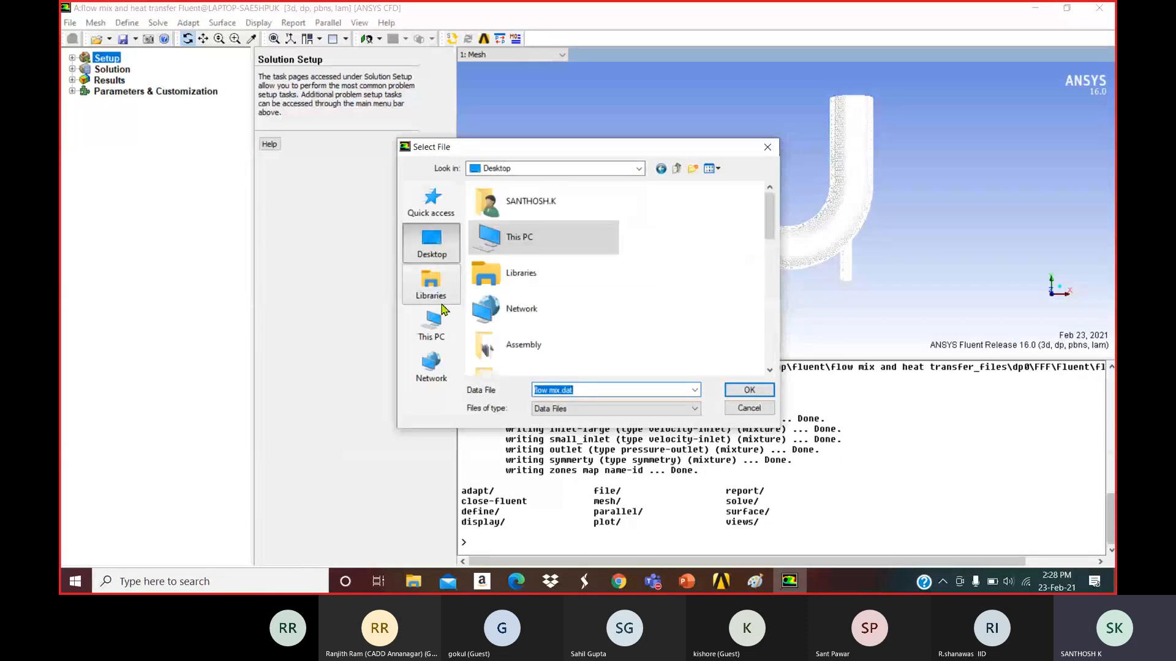
scroll(665, 281, "down", 3)
double_click(582, 337)
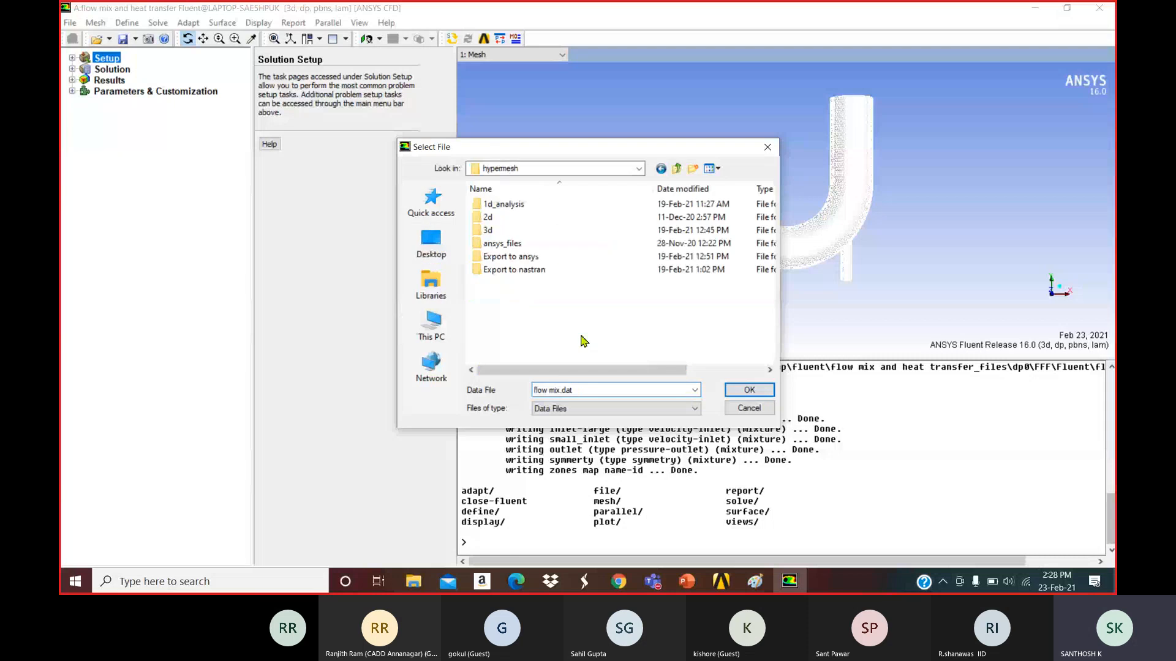
double_click(497, 236)
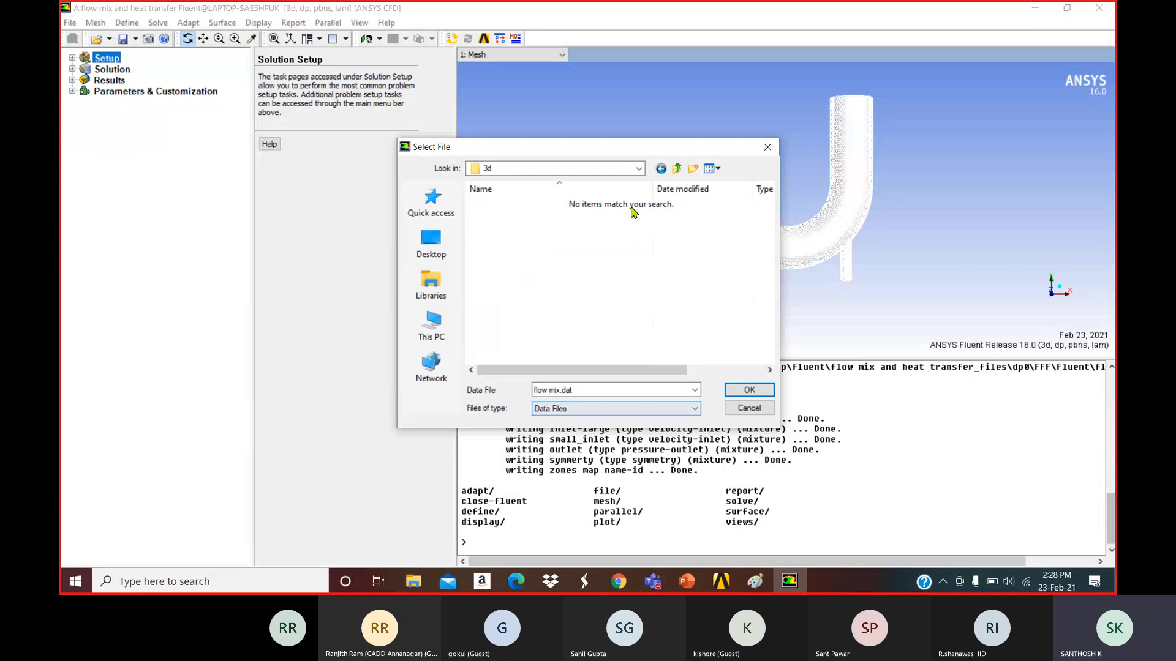
left_click(661, 168)
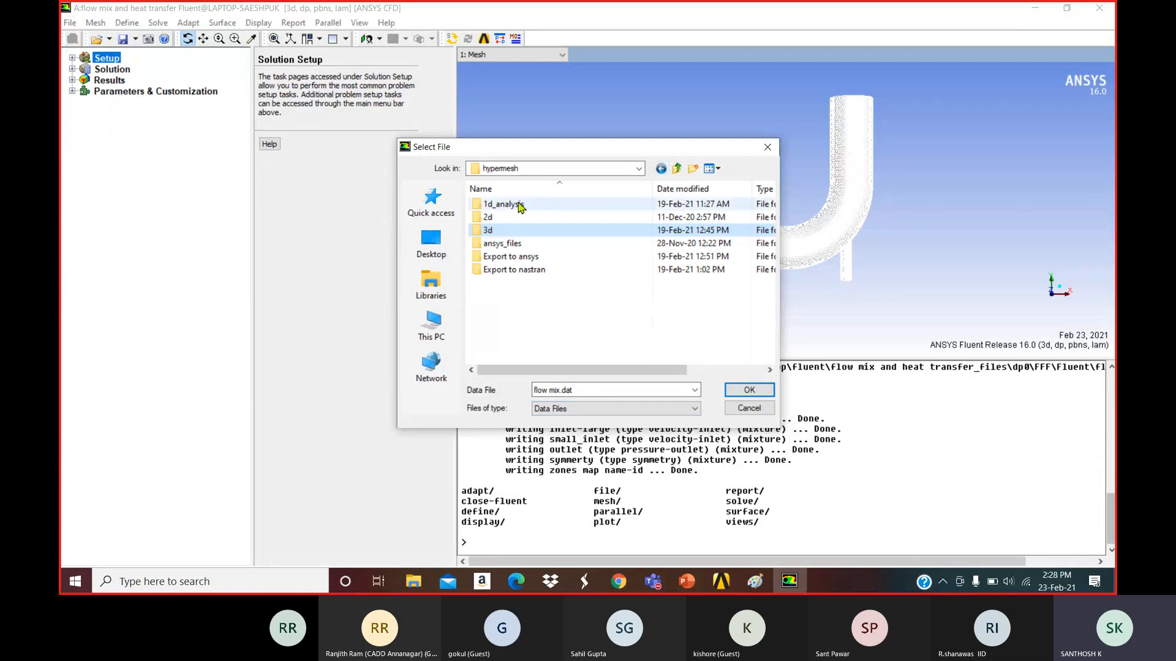
double_click(519, 207)
left_click(616, 409)
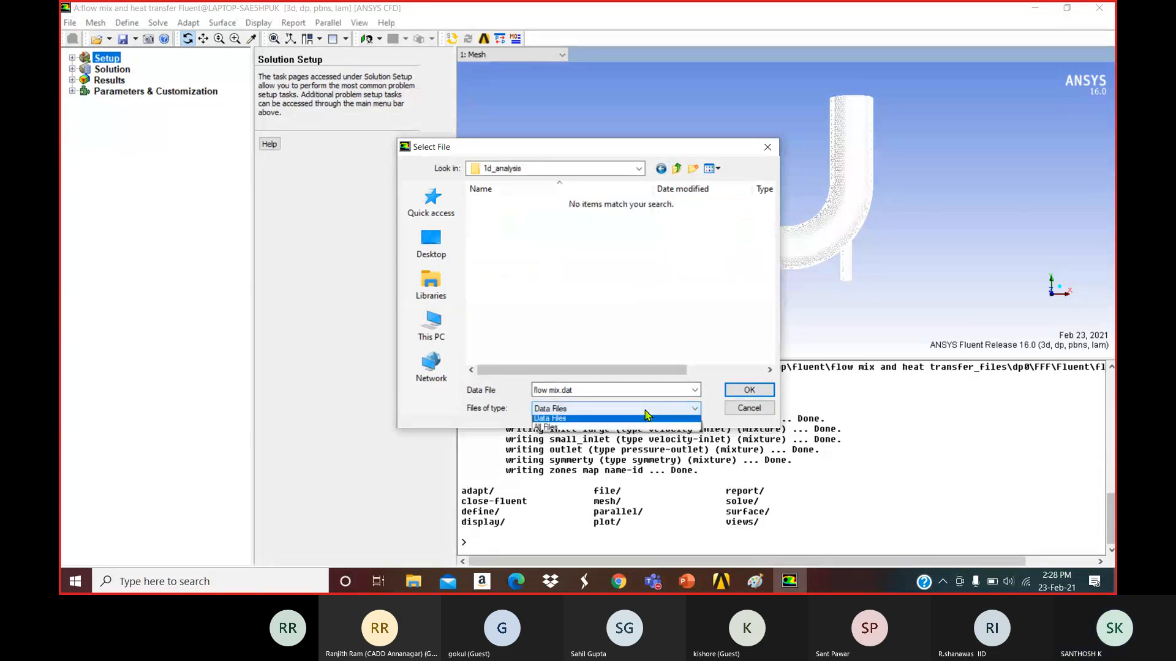
left_click(616, 431)
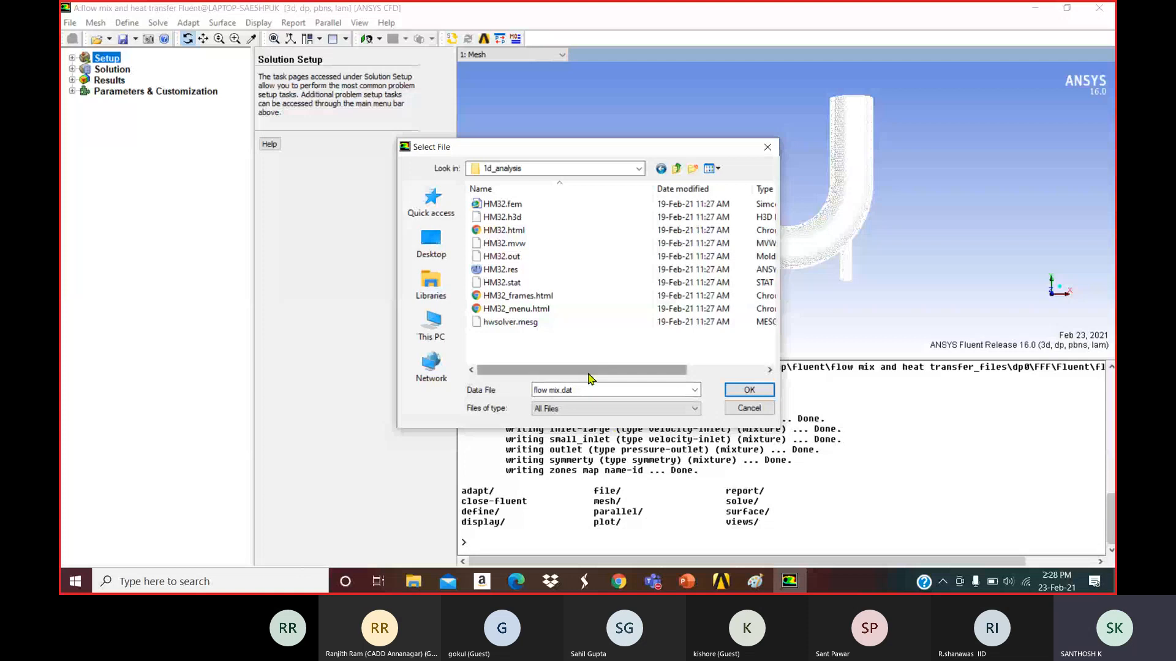
mouse_move(591, 377)
left_mouse_down()
mouse_move(681, 372)
mouse_move(590, 371)
left_mouse_up()
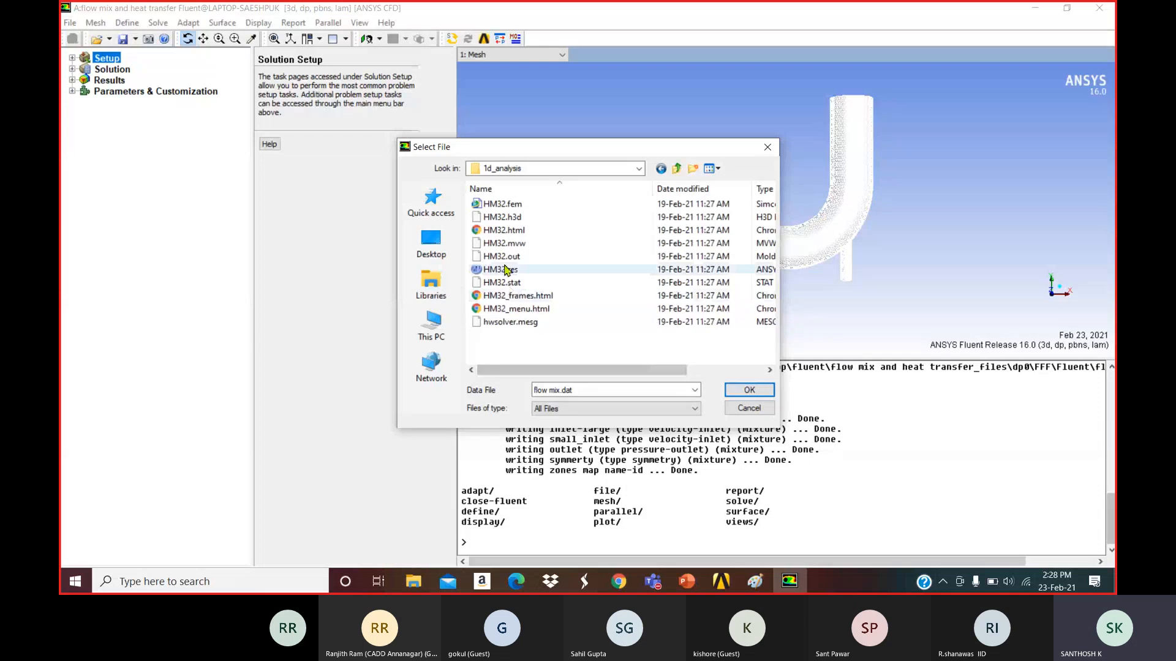
In the Export to nastran folder, filter to Data Files and select nastran_s.sim12-nastran.dat.
left_click(661, 169)
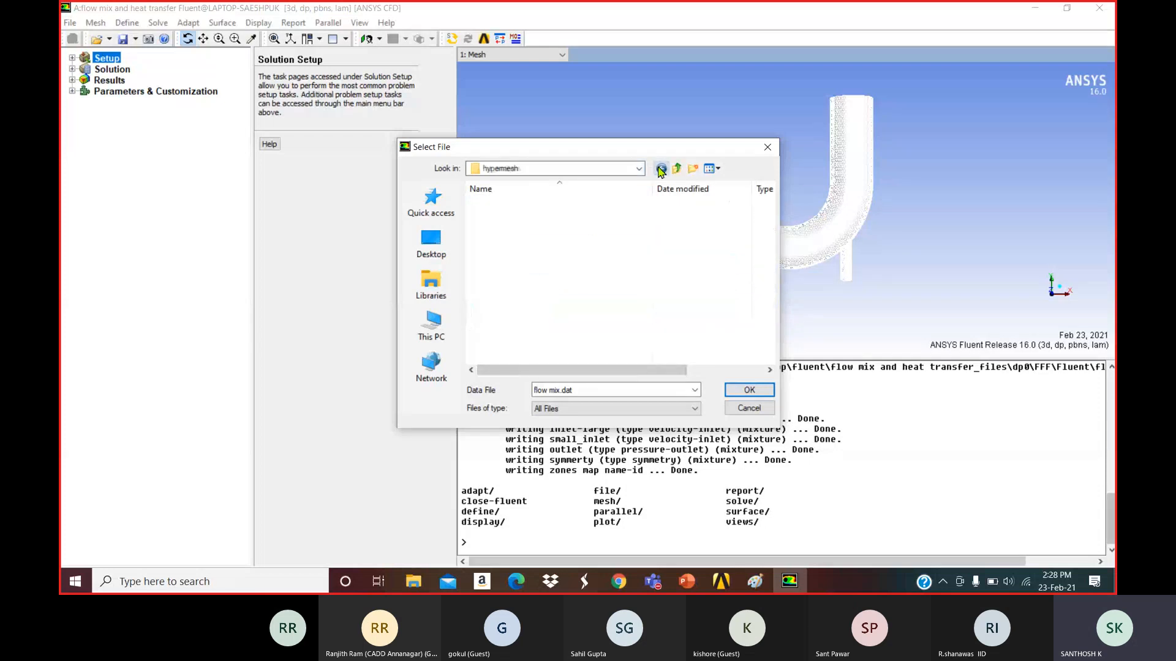
left_click(523, 272)
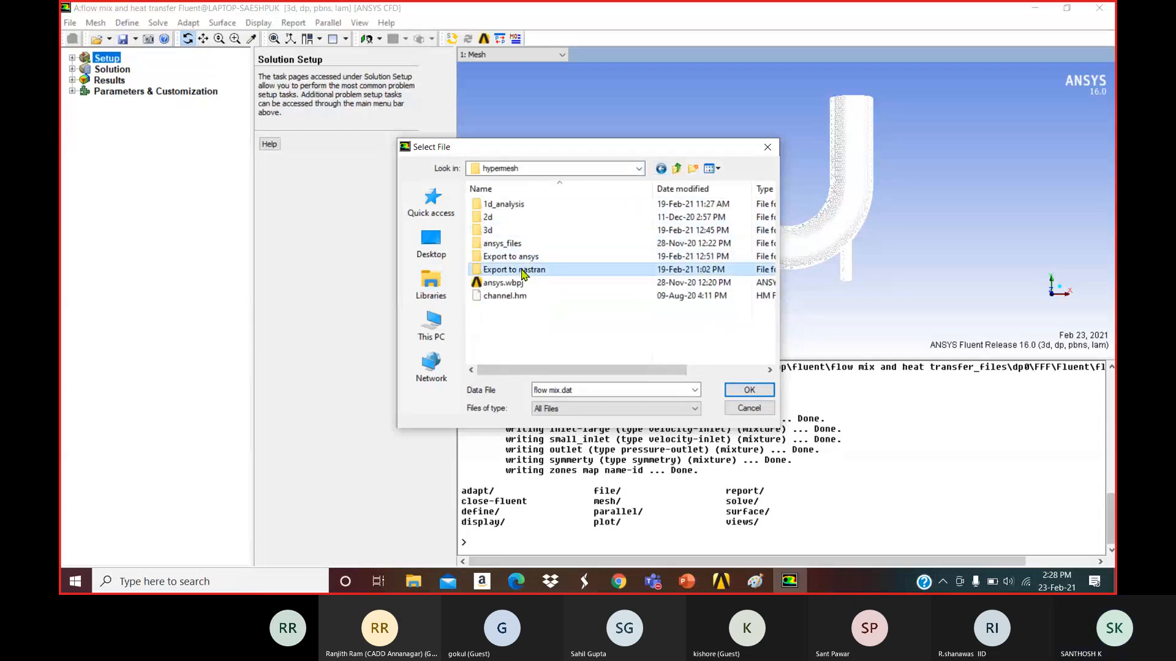
double_click(524, 272)
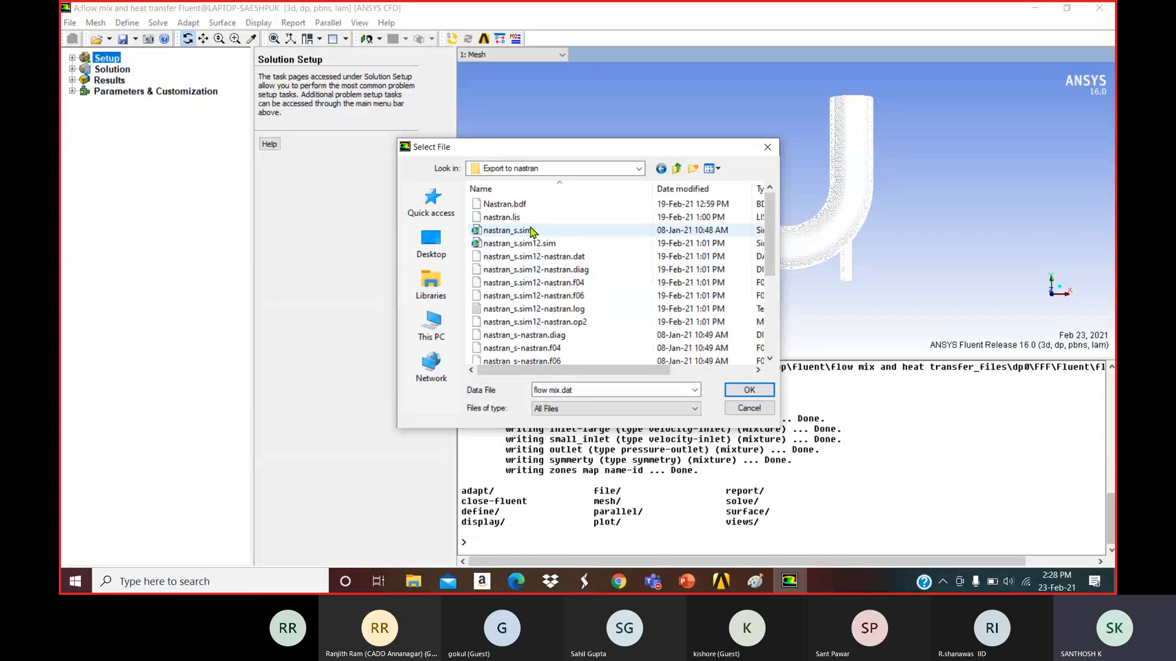
left_click(587, 408)
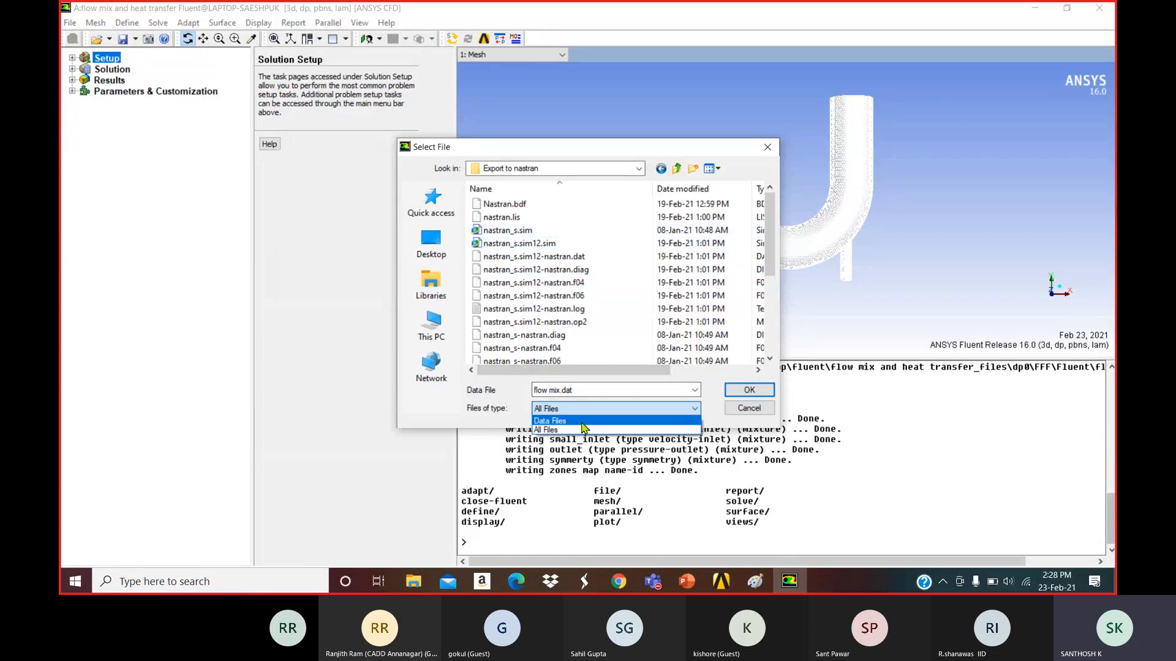
left_click(587, 425)
left_click(553, 204)
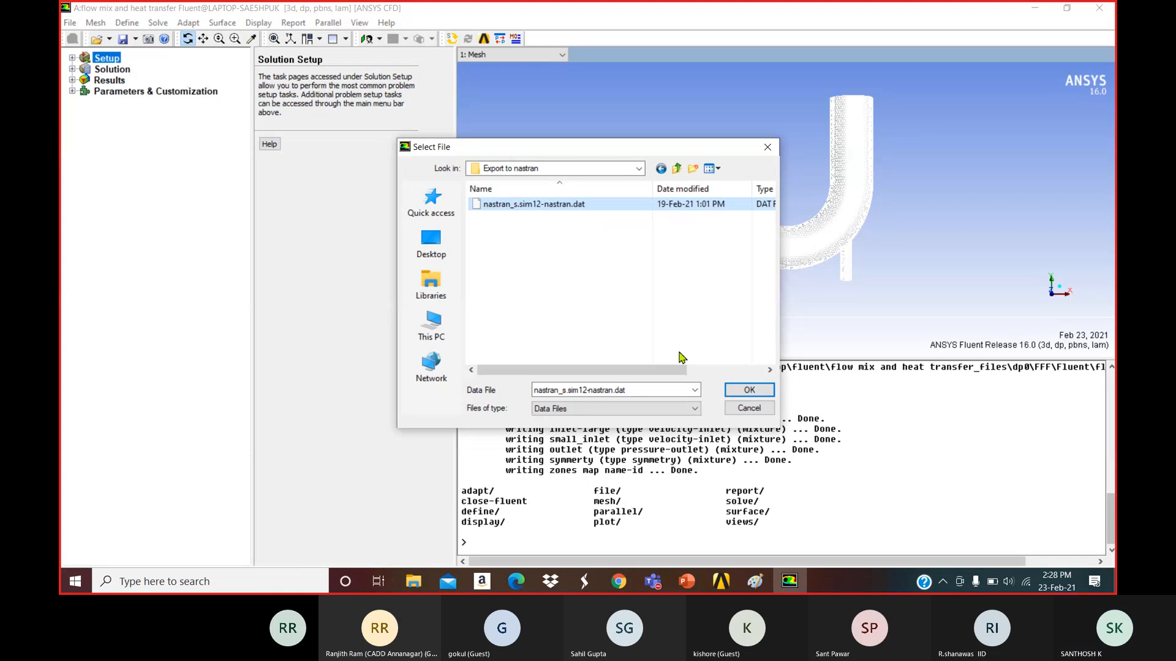
mouse_move(680, 371)
left_mouse_down()
mouse_move(750, 370)
mouse_move(666, 370)
left_mouse_up()
Close the Select File dialog without loading, then glance at the Mesh and Define menus.
left_click(767, 147)
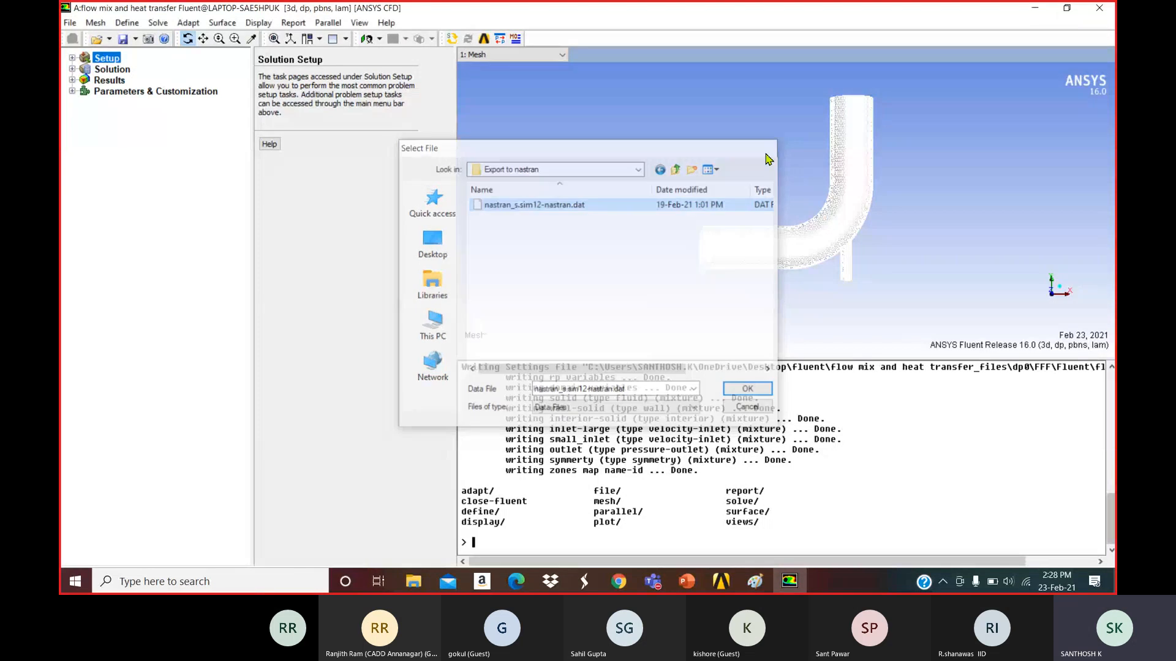
left_click(100, 23)
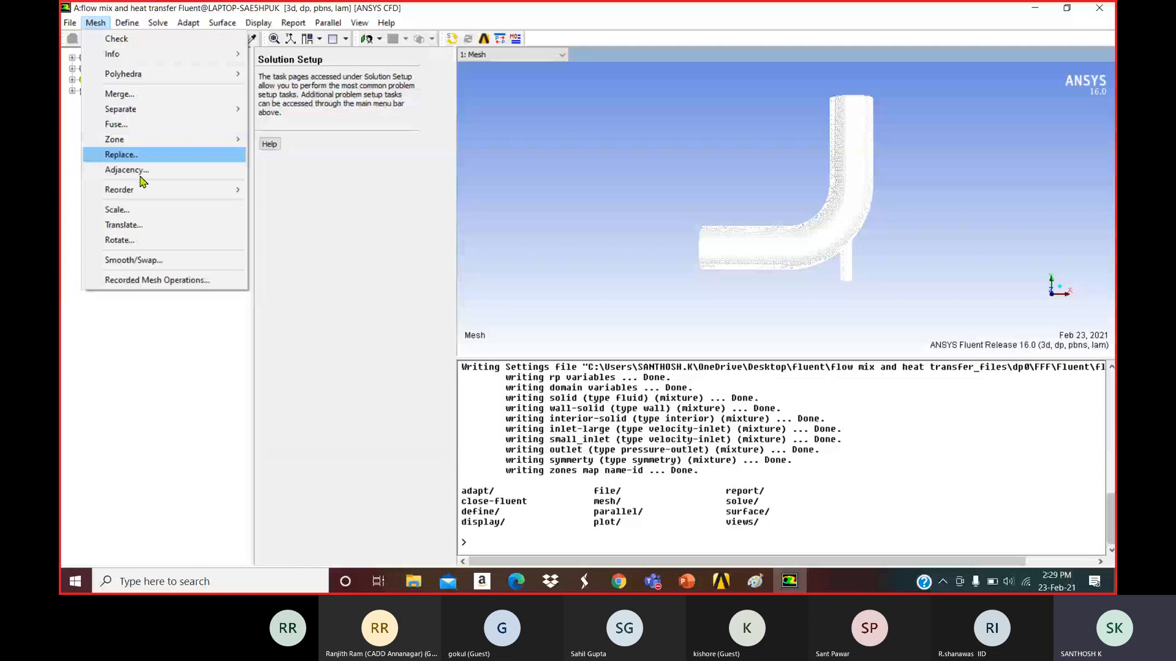
mouse_move(130, 27)
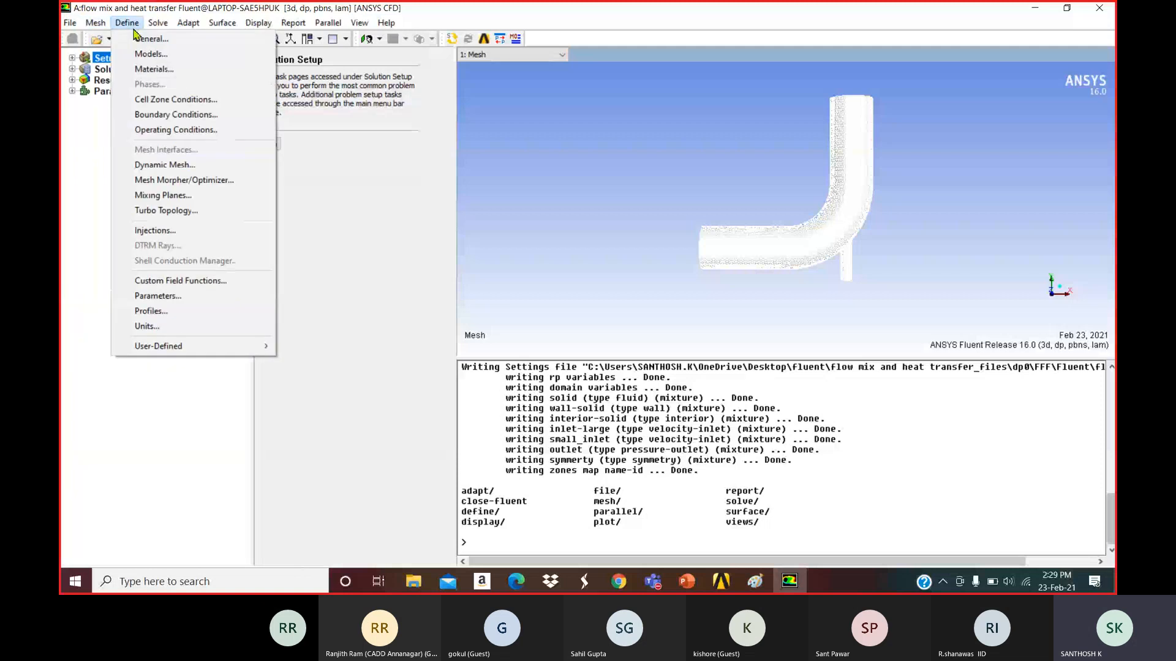
left_click(101, 164)
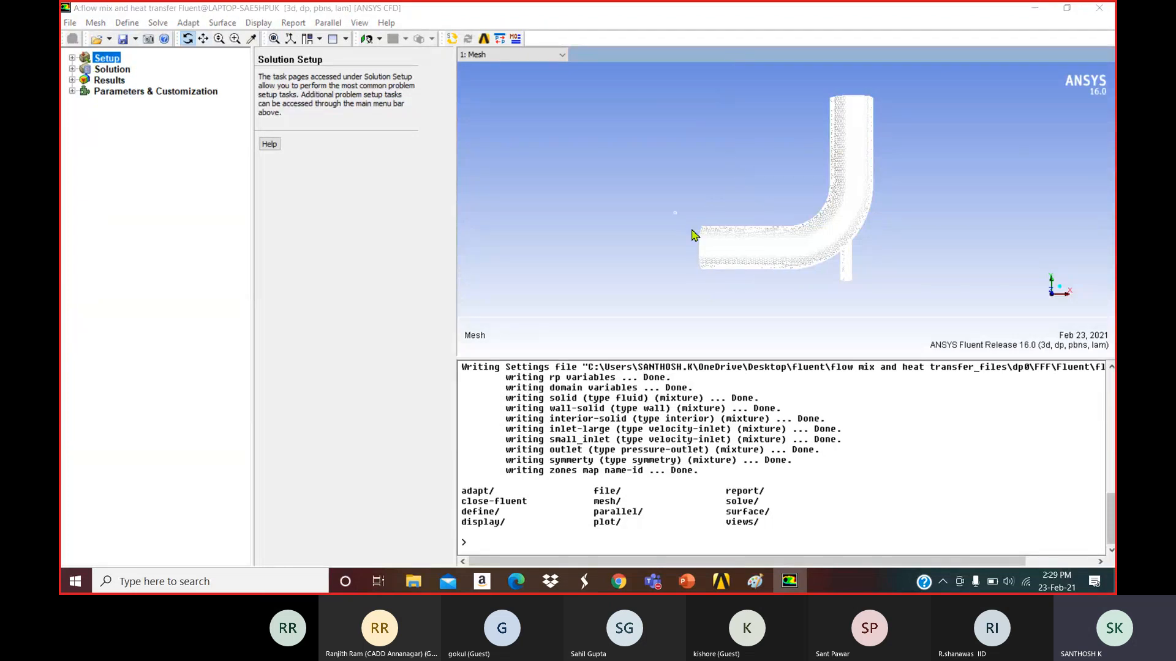
Zoom into the horizontal pipe's surface mesh, then fit, pan and zoom to frame the pipe.
middle_click_drag(674, 212, 777, 278)
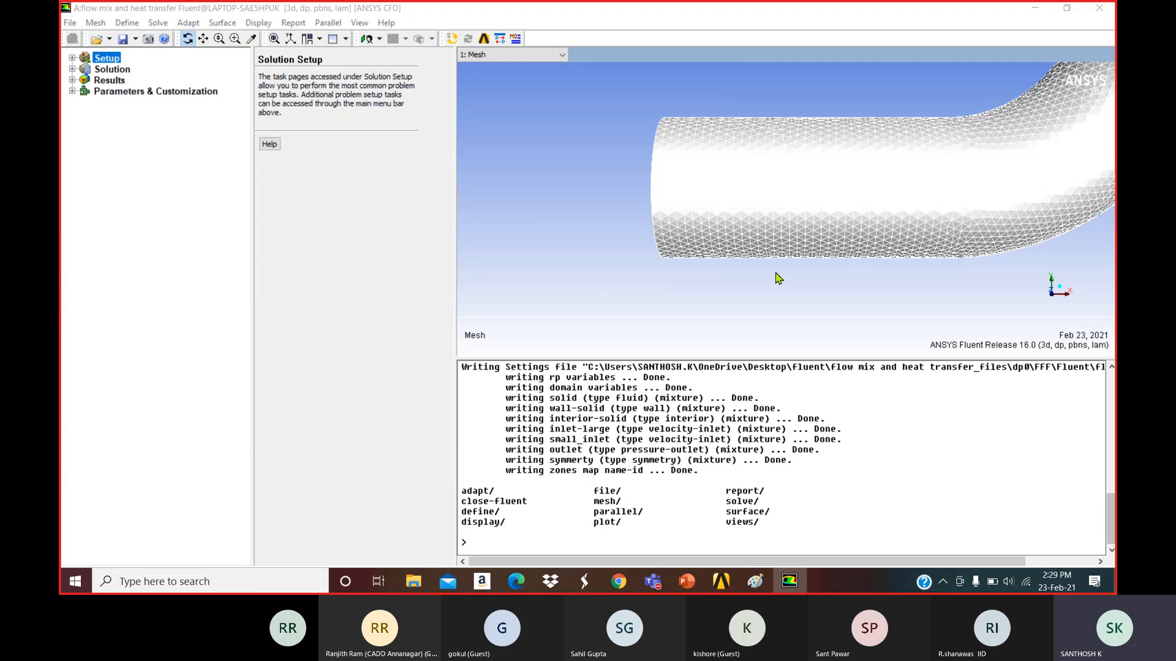
middle_click_drag(641, 105, 848, 282)
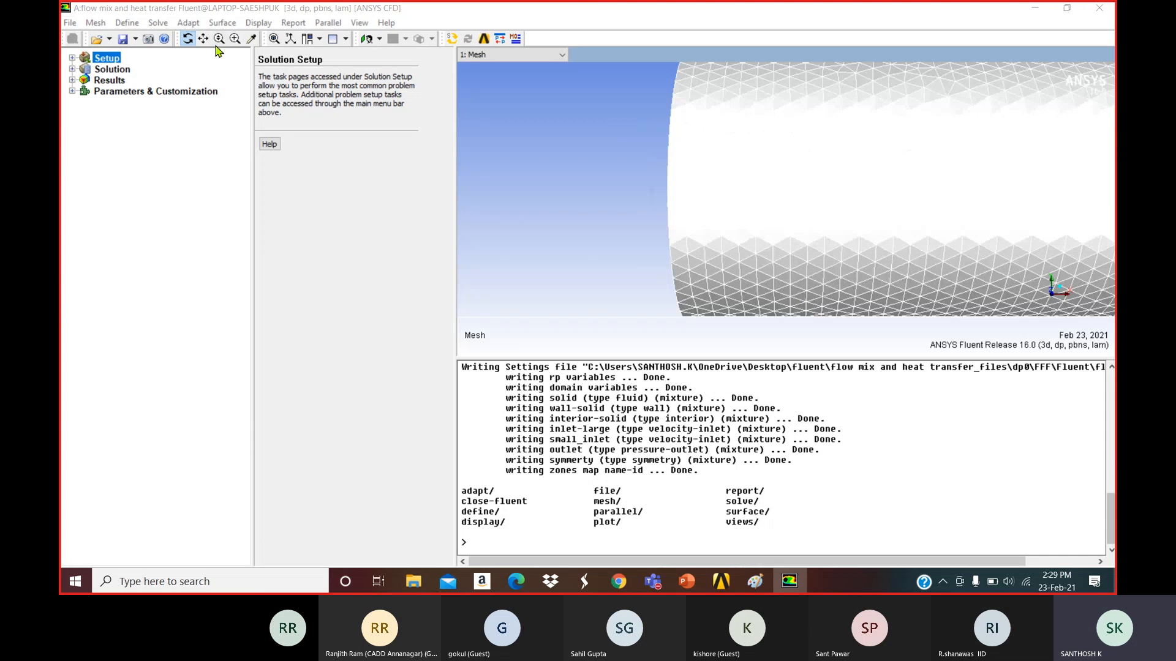
left_click(273, 38)
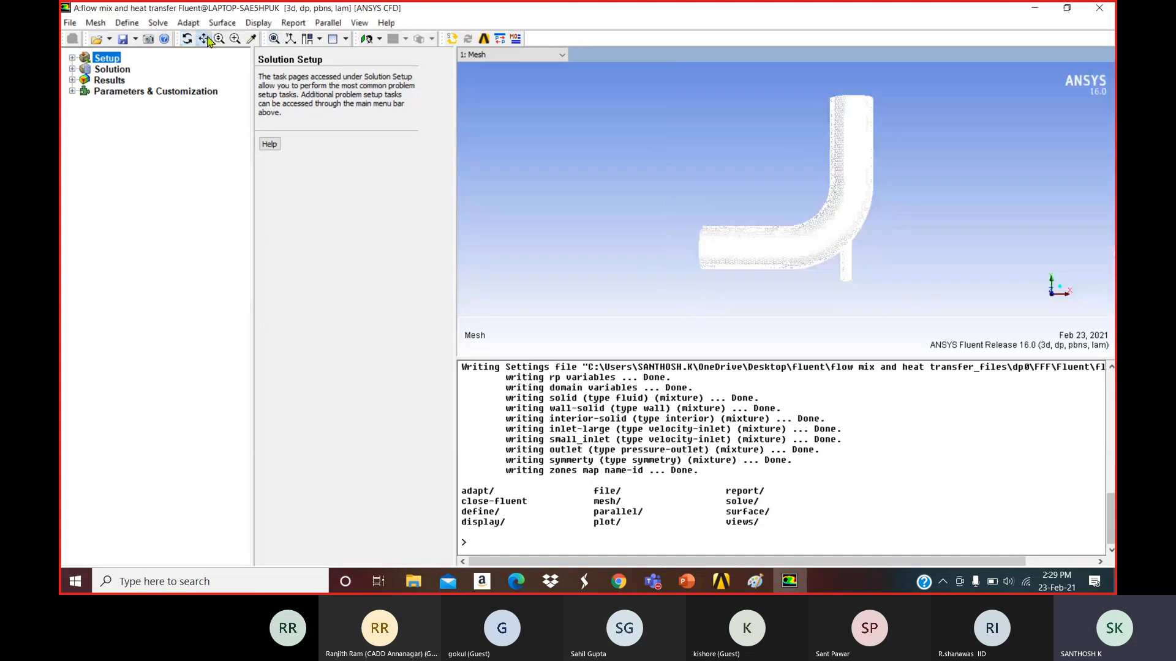
left_click(207, 38)
left_click(825, 175)
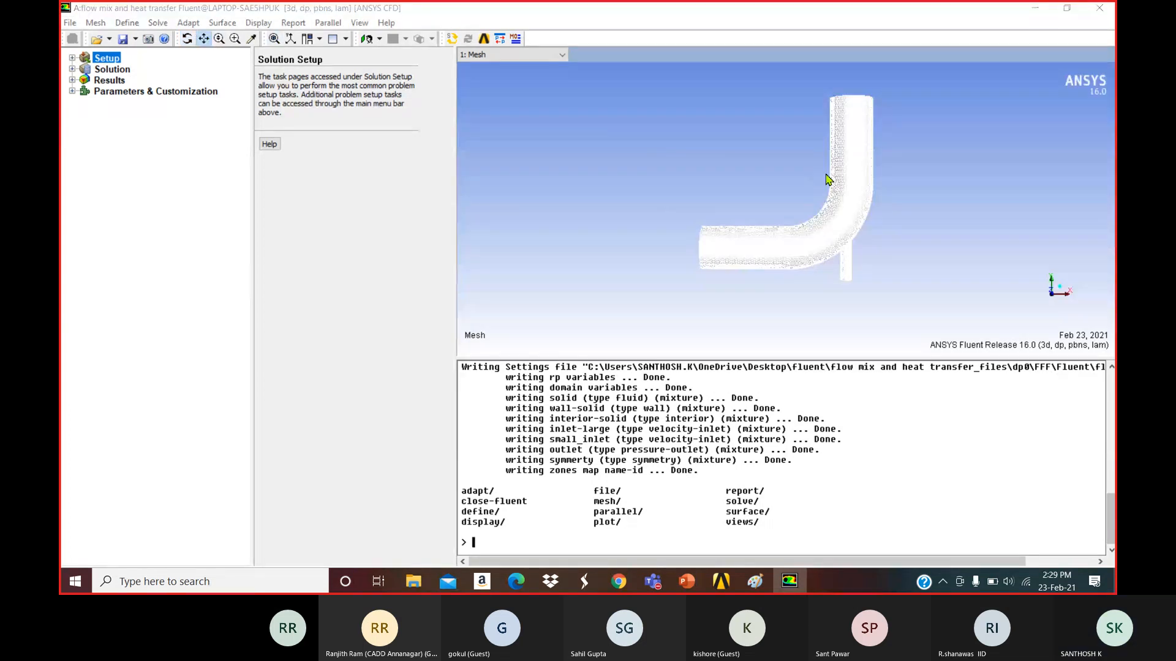
left_click_drag(825, 174, 800, 219)
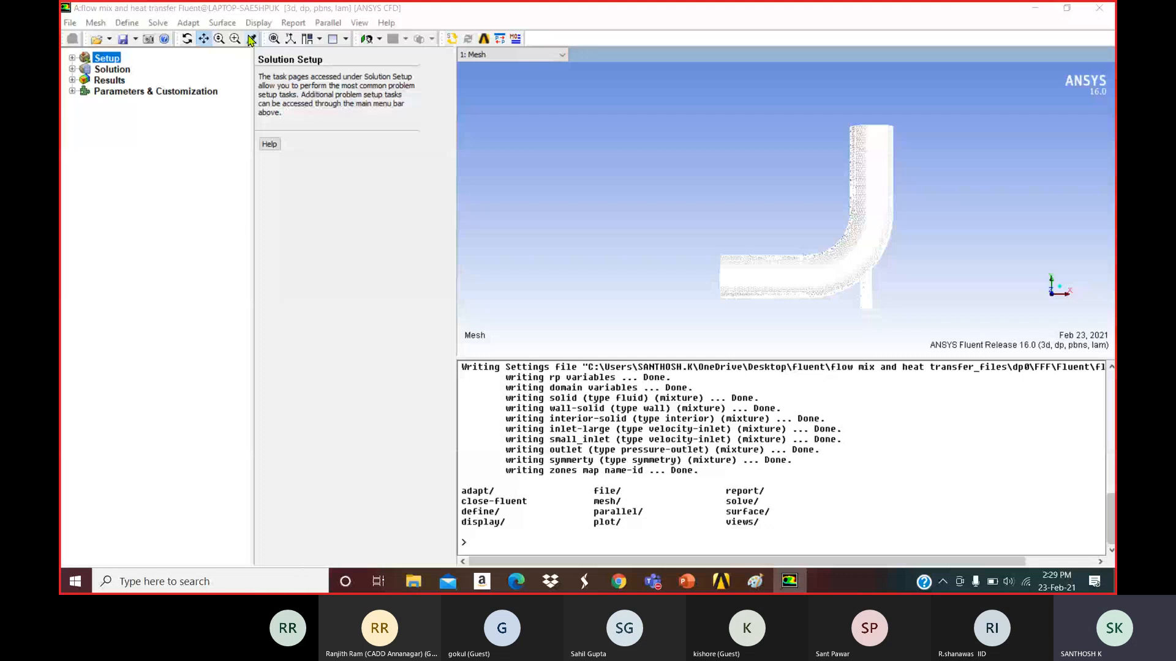
left_click(220, 39)
mouse_move(819, 223)
left_mouse_down()
mouse_move(820, 242)
mouse_move(816, 230)
left_mouse_up()
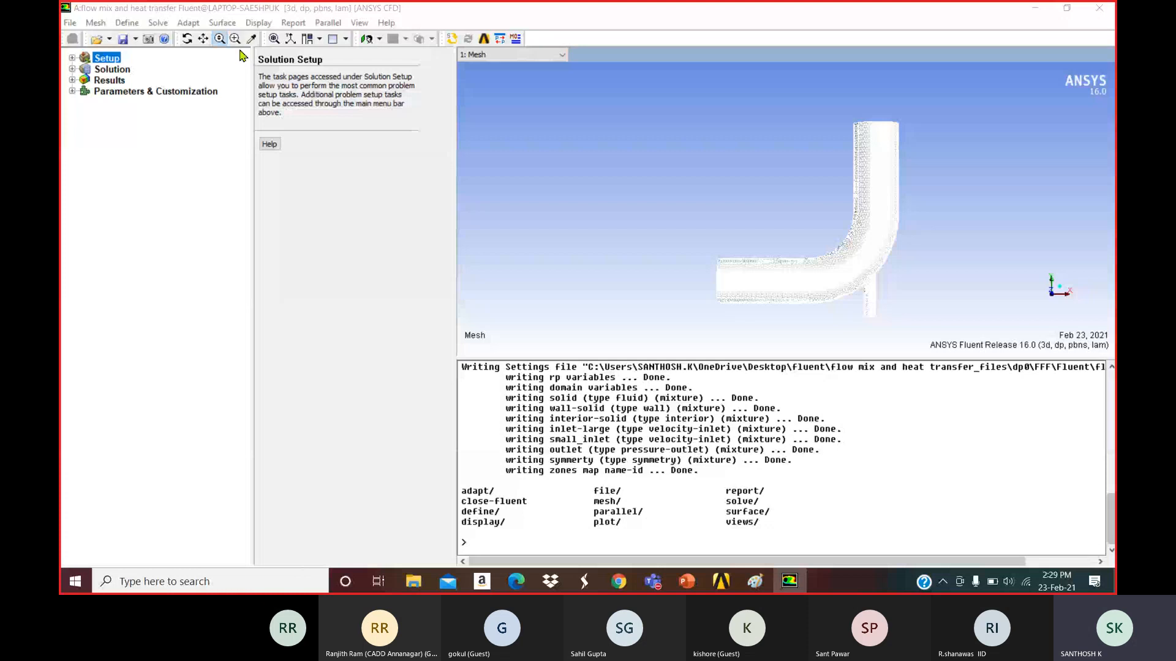
Probe the pipe wall to confirm it is wall-solid (id 5), then open Setup > General.
left_click(250, 41)
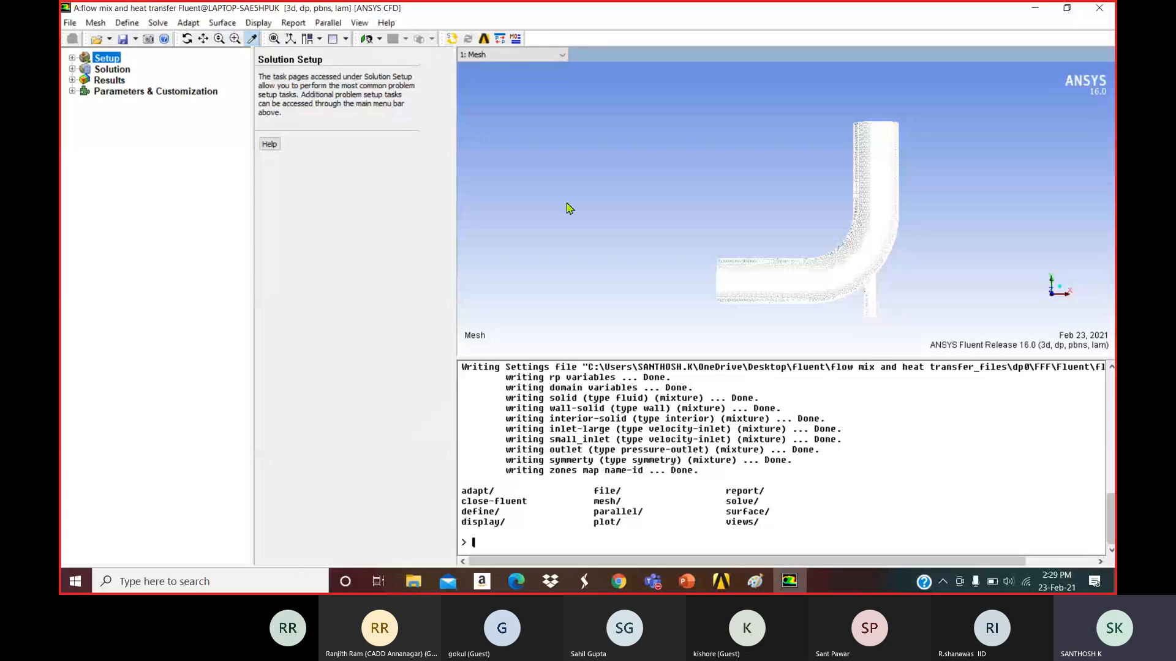
left_click(826, 279)
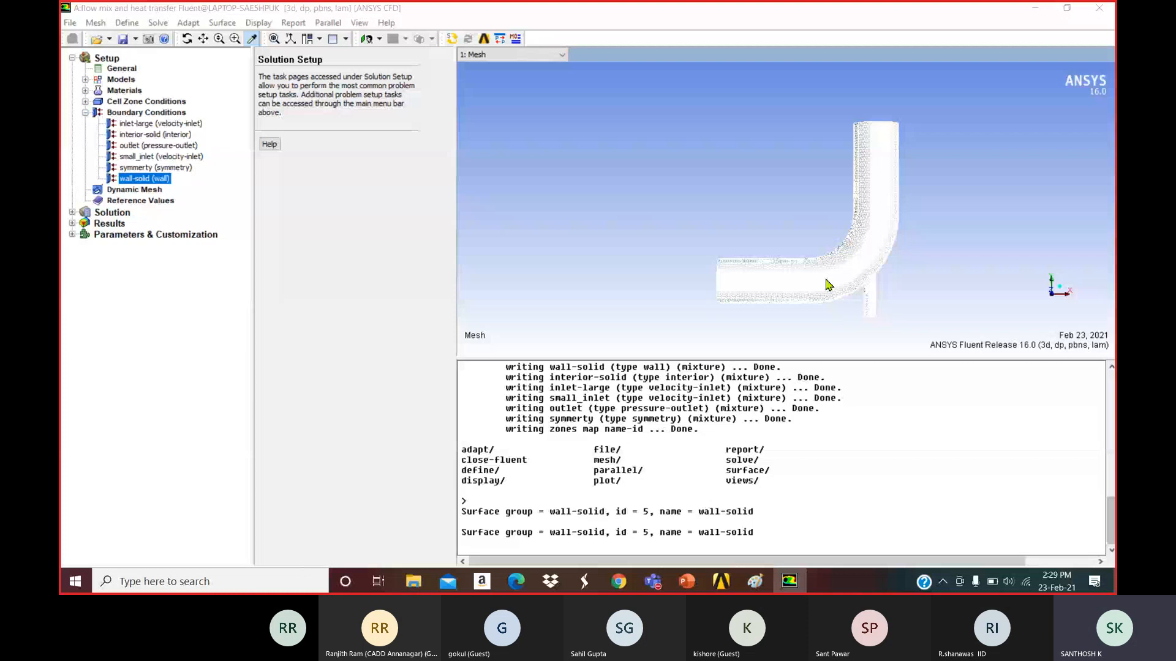
left_click(855, 276)
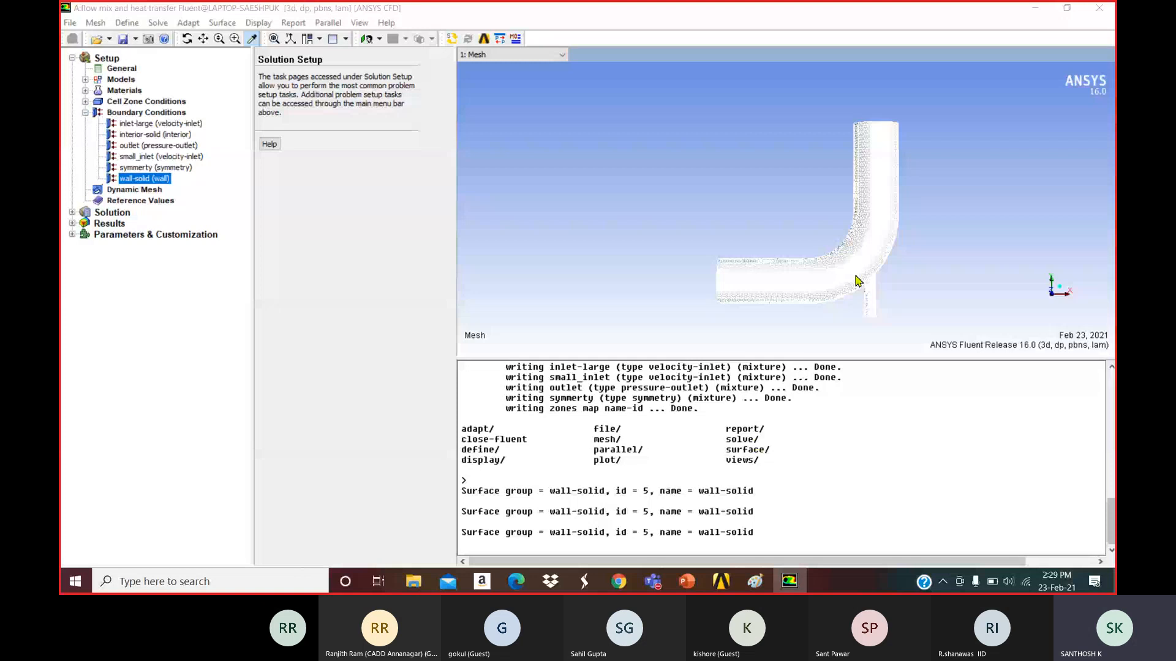
left_click(858, 281)
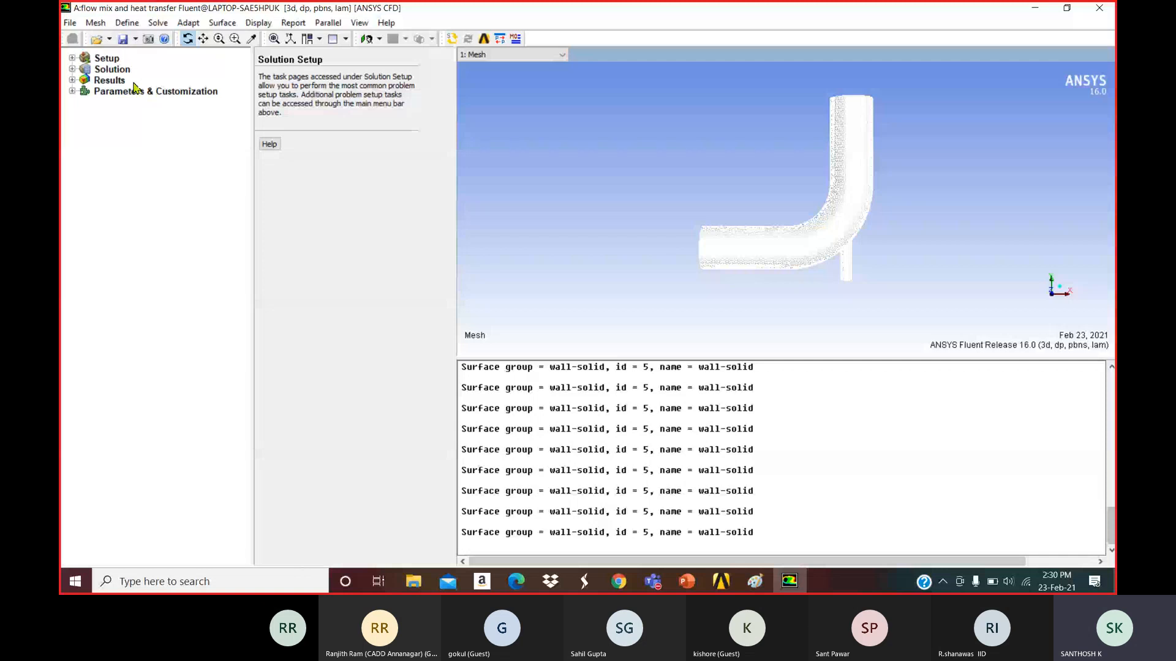
left_click(72, 59)
left_click(122, 68)
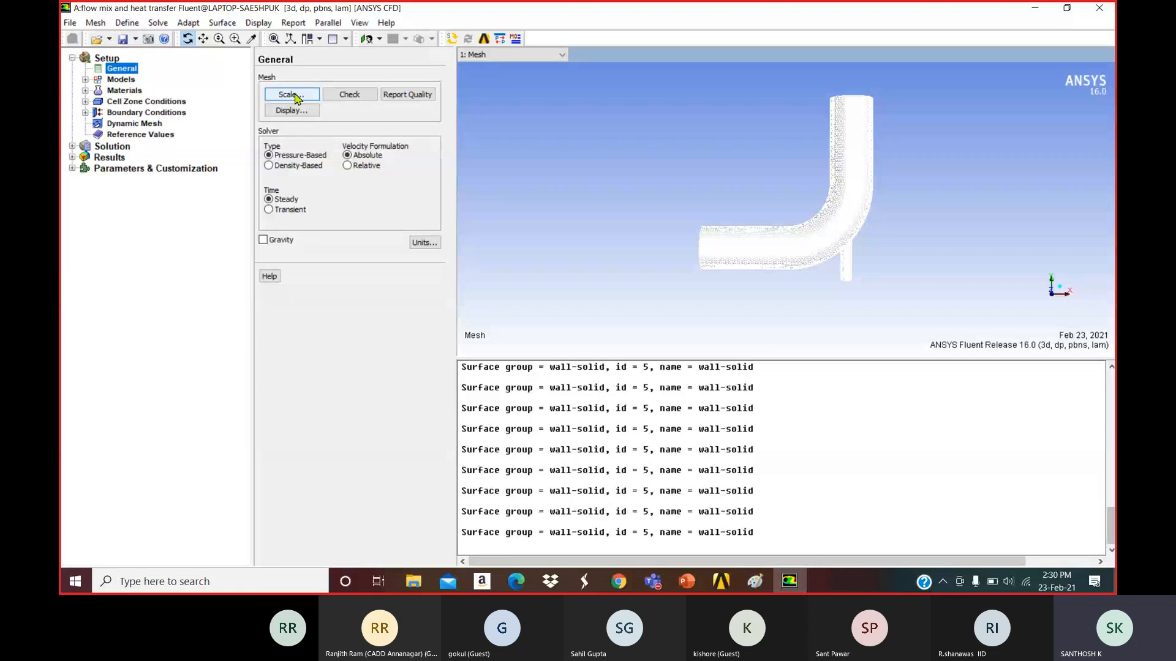
left_click(293, 95)
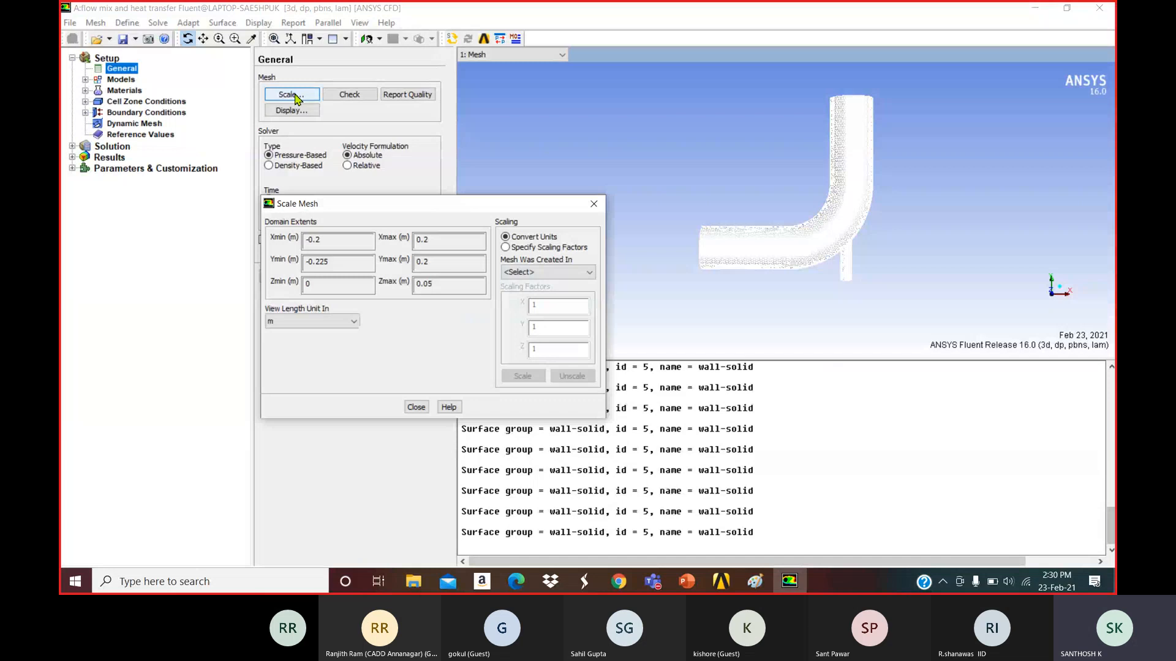
left_click(314, 322)
left_click(314, 335)
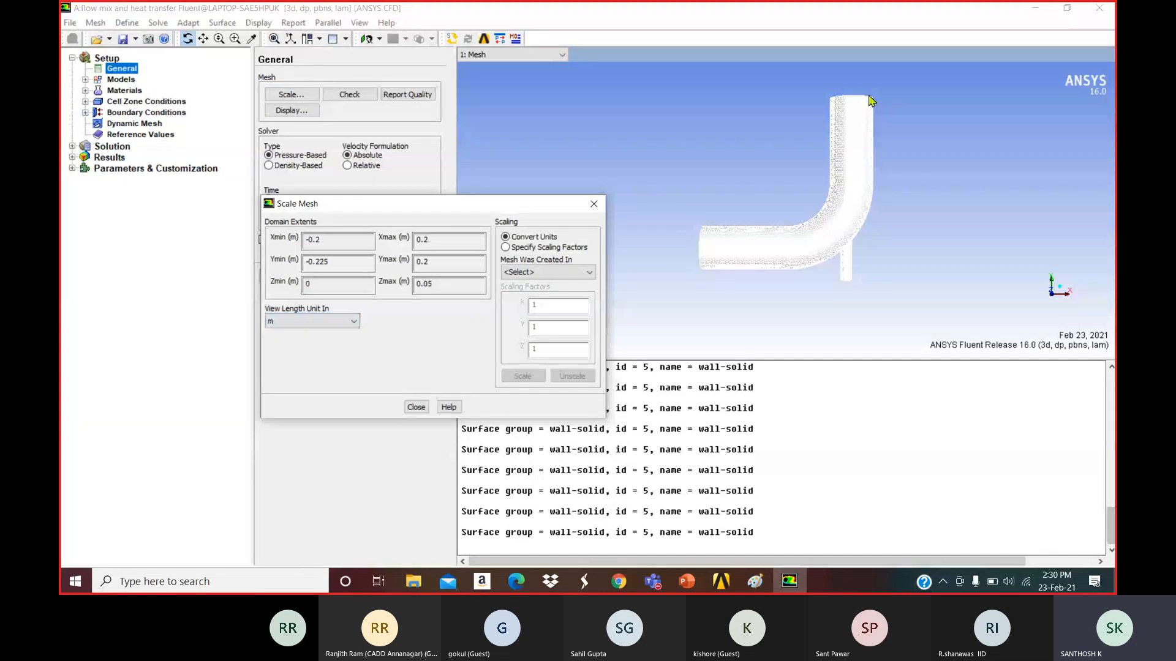
left_click(346, 322)
left_click(331, 353)
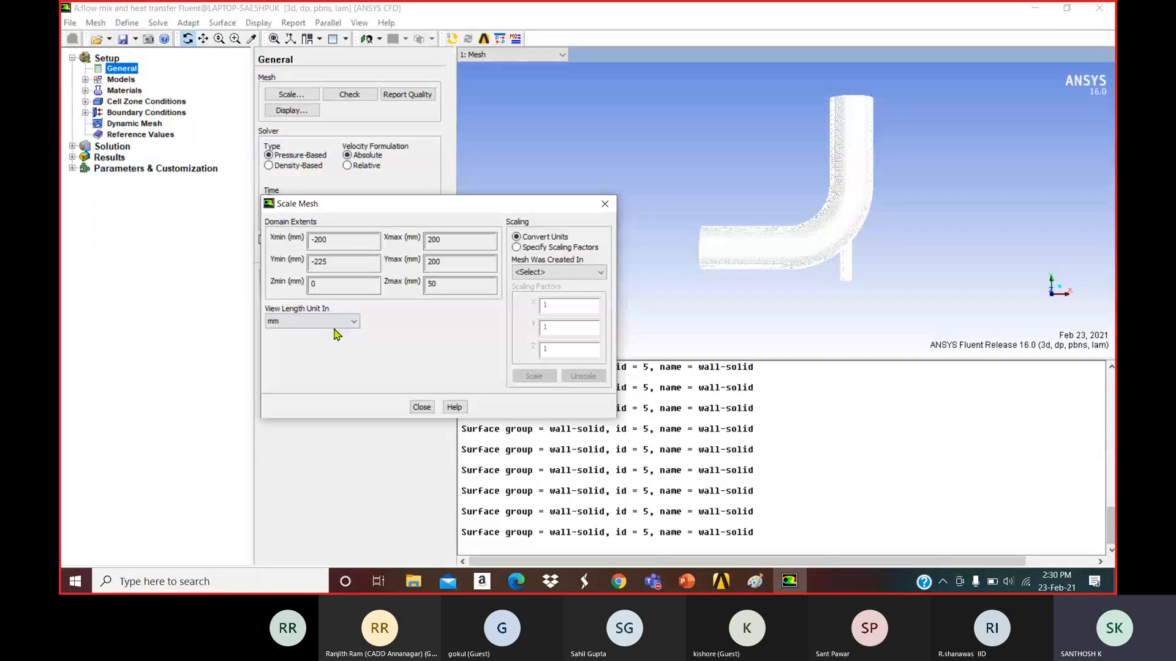
left_click(542, 273)
left_click(533, 311)
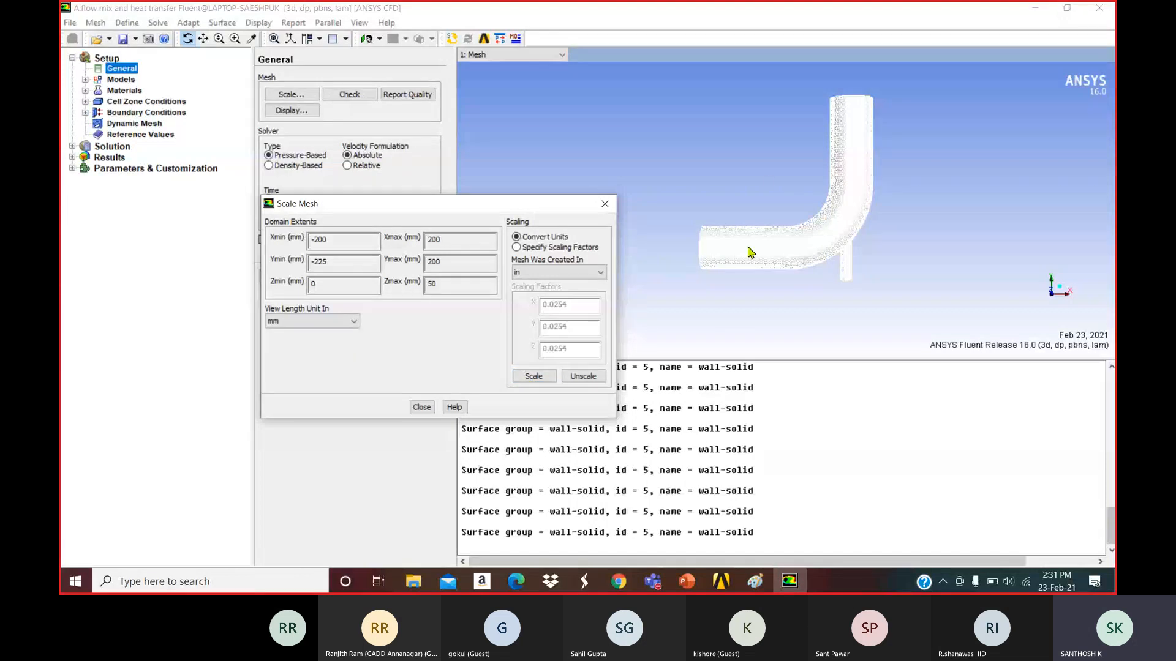
left_click(312, 321)
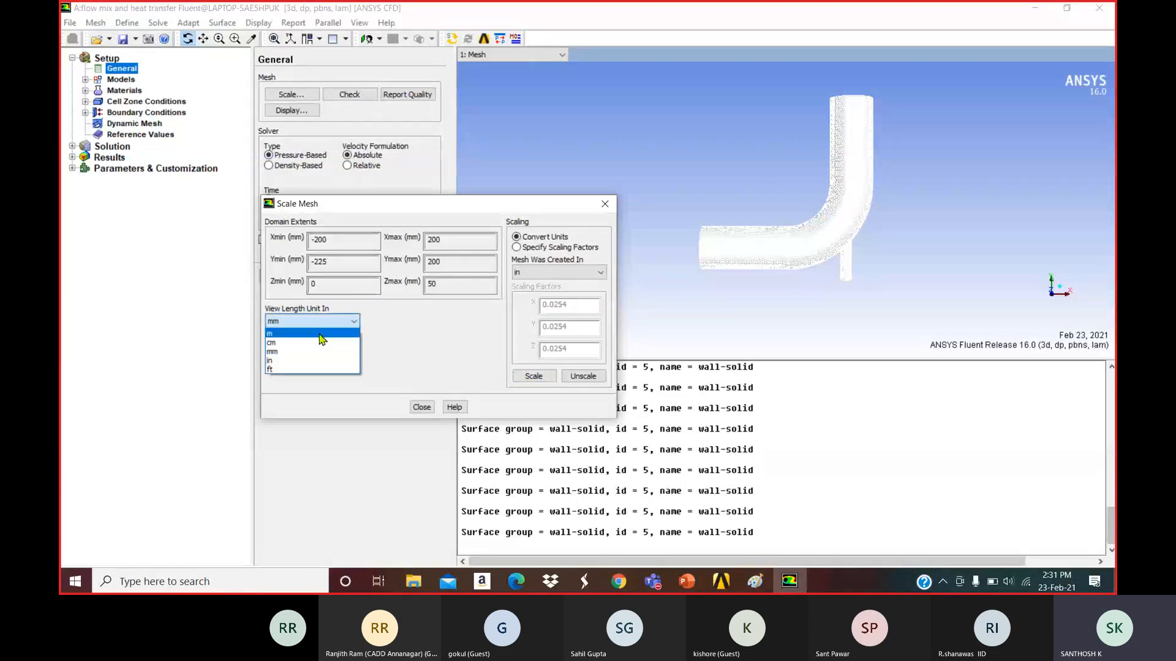
left_click(305, 368)
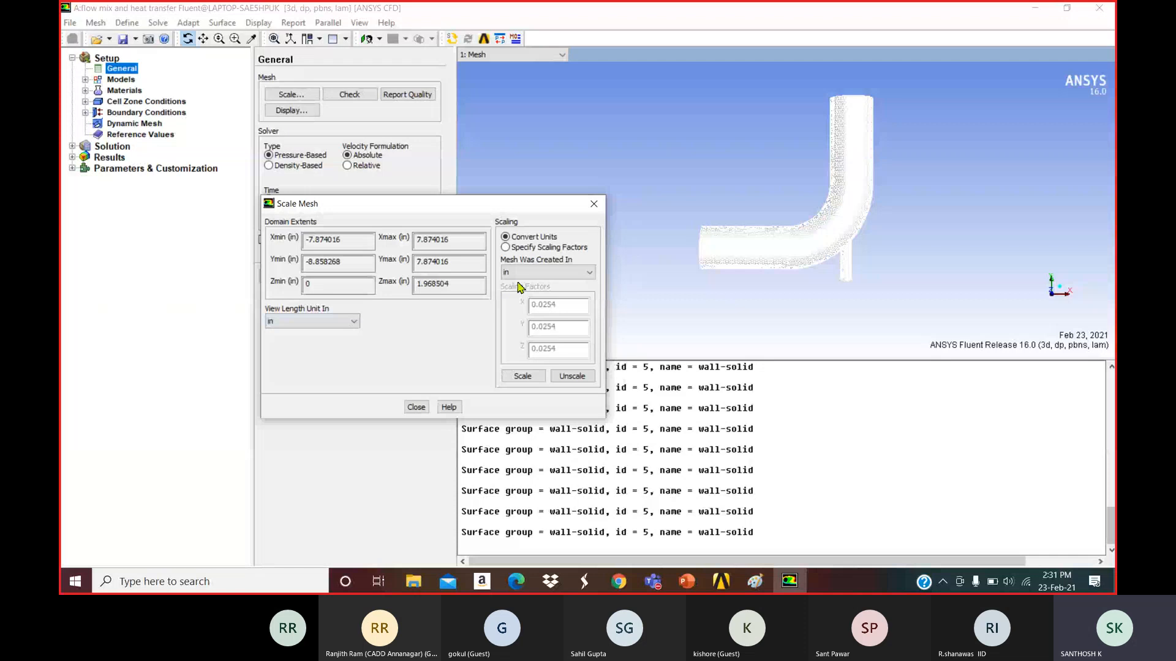
left_click(539, 272)
left_click(533, 304)
left_click(540, 272)
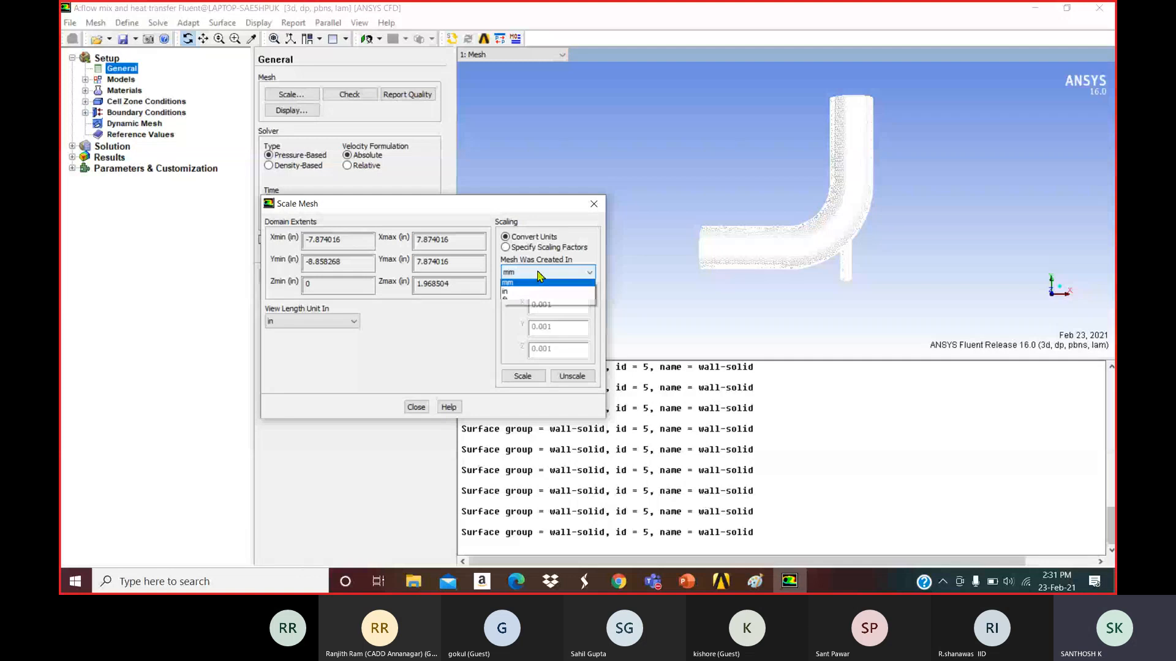
left_click(540, 274)
left_click(506, 248)
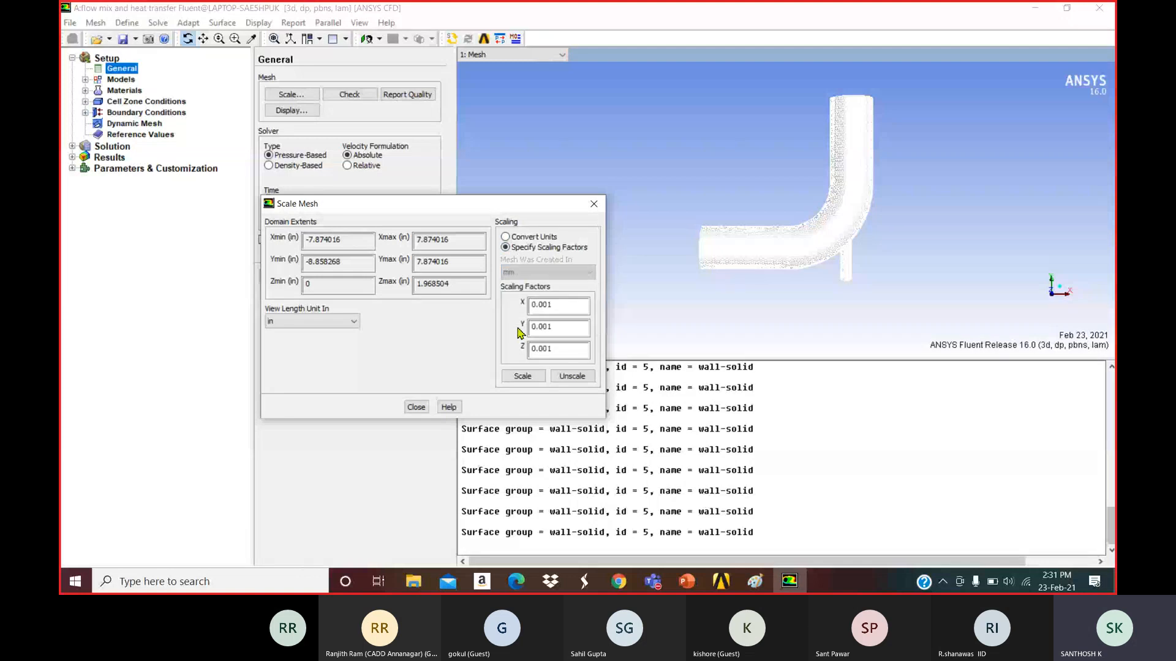
left_click_drag(559, 304, 524, 348)
left_click(331, 321)
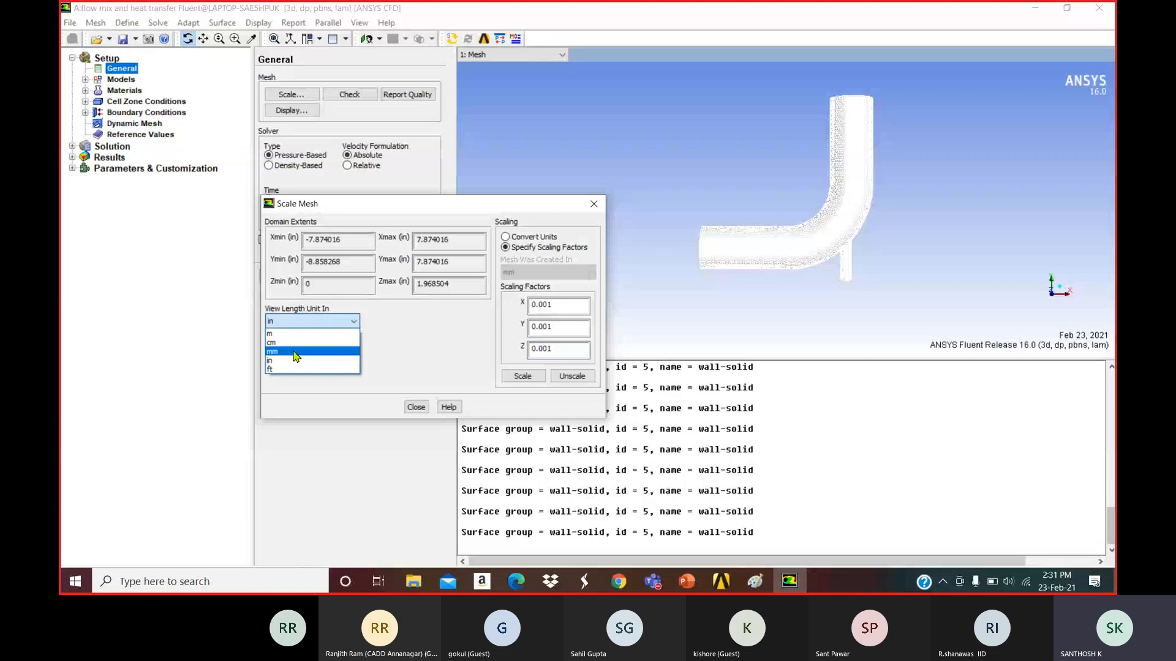
left_click(296, 351)
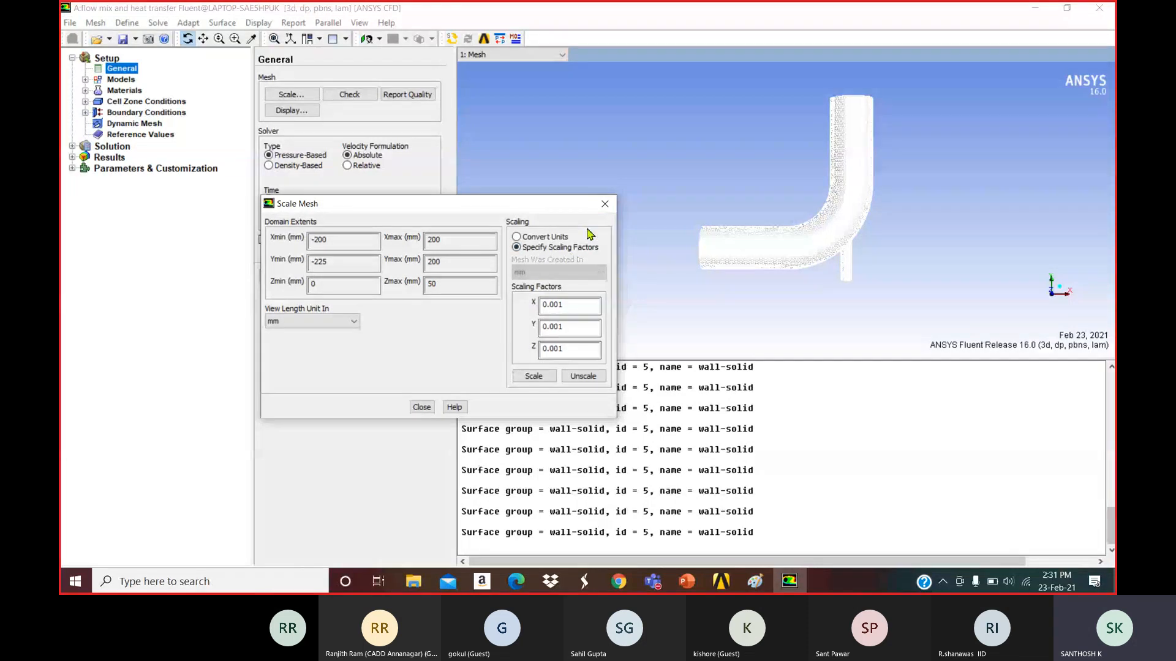
left_click(605, 203)
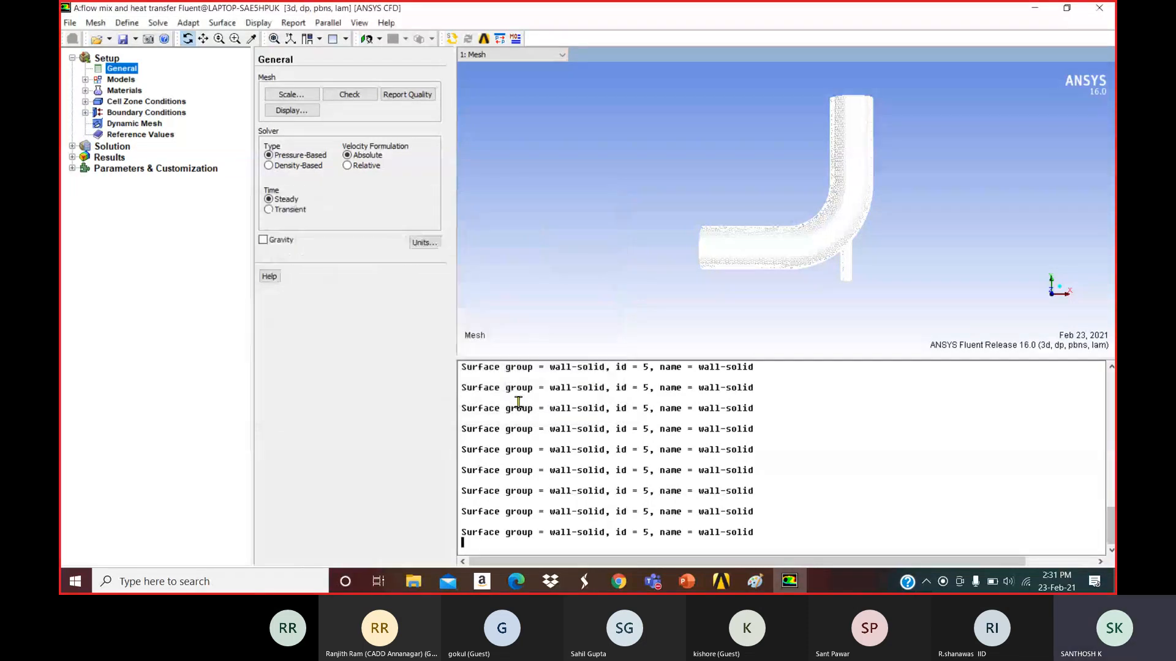
Check the mesh and report quality: minimum orthogonal quality 0.2027, maximum aspect ratio 19.34.
left_click(350, 96)
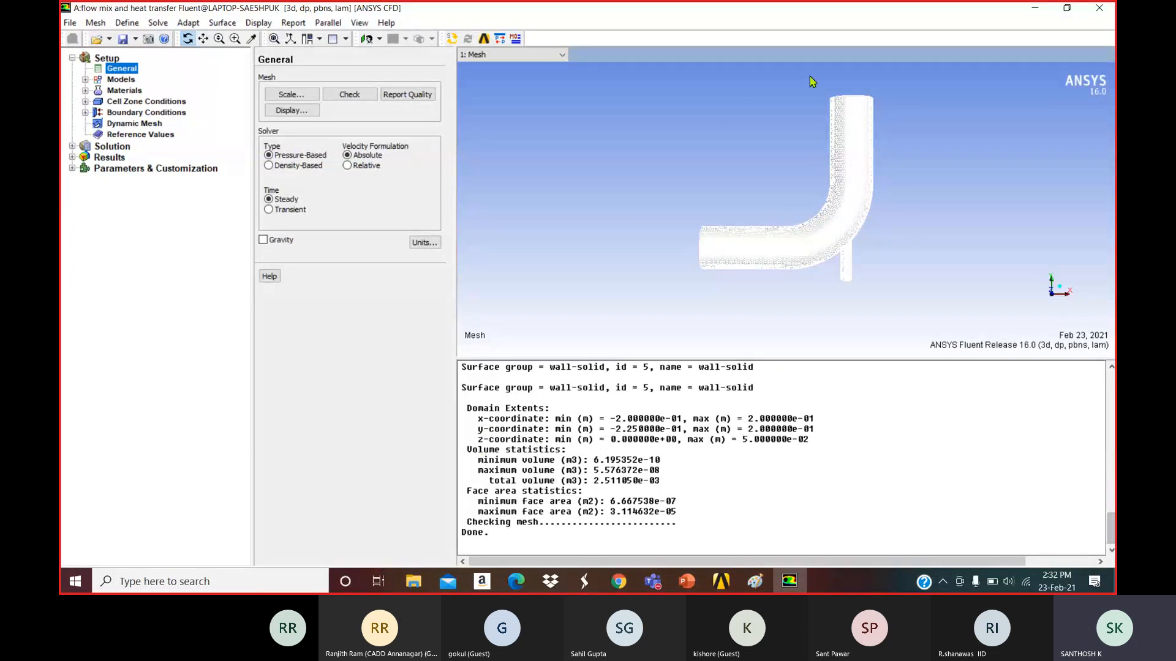
left_click(407, 94)
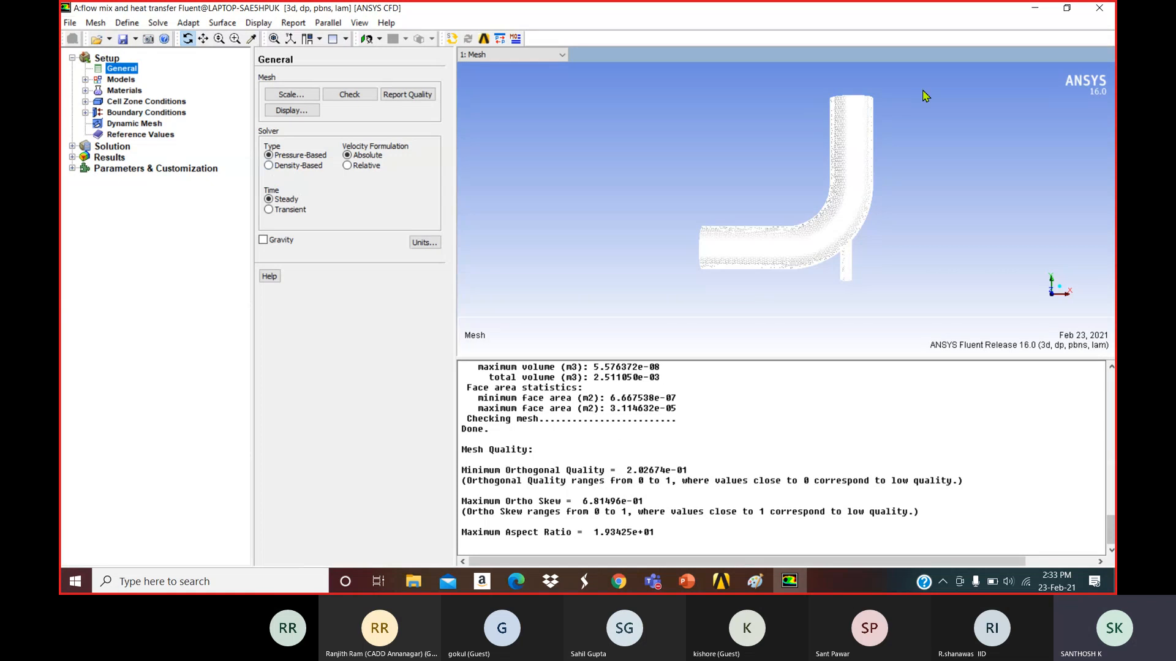
Minimise Fluent and launch Paint by searching 'paint' from the taskbar.
left_click(1034, 5)
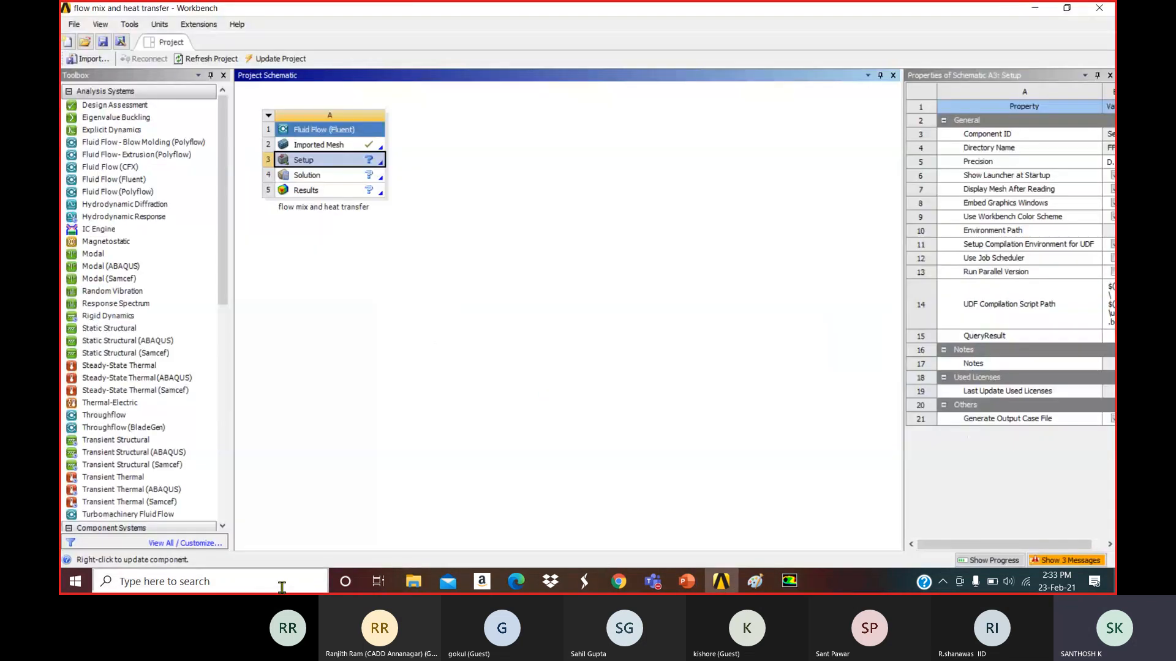
left_click(282, 588)
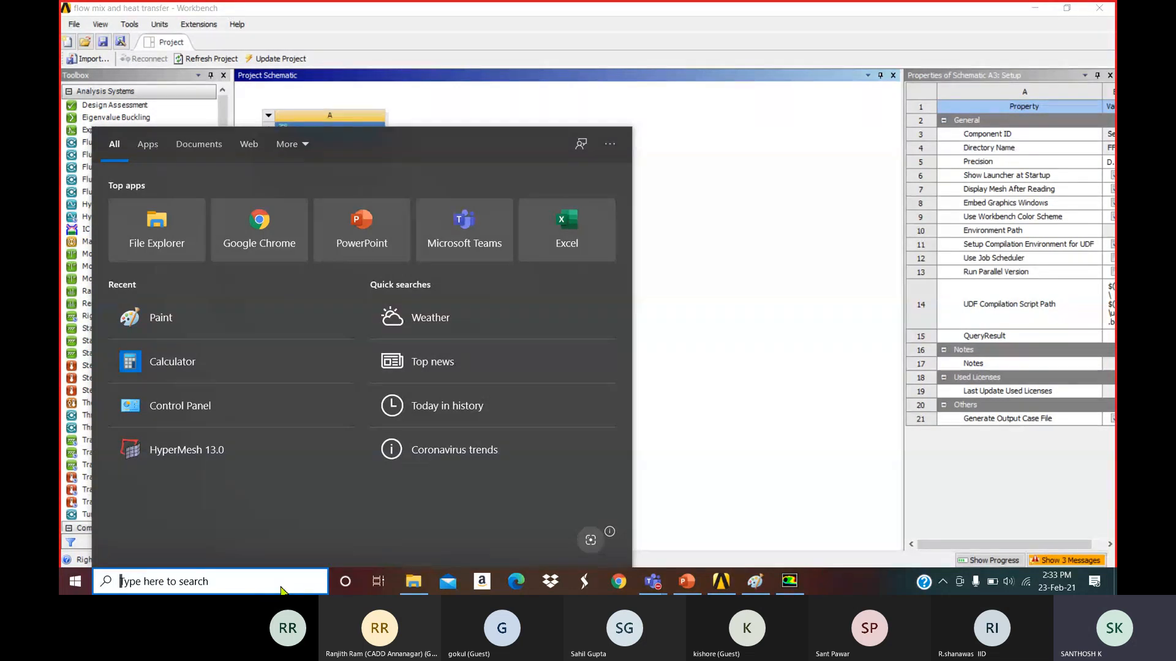
type("paint")
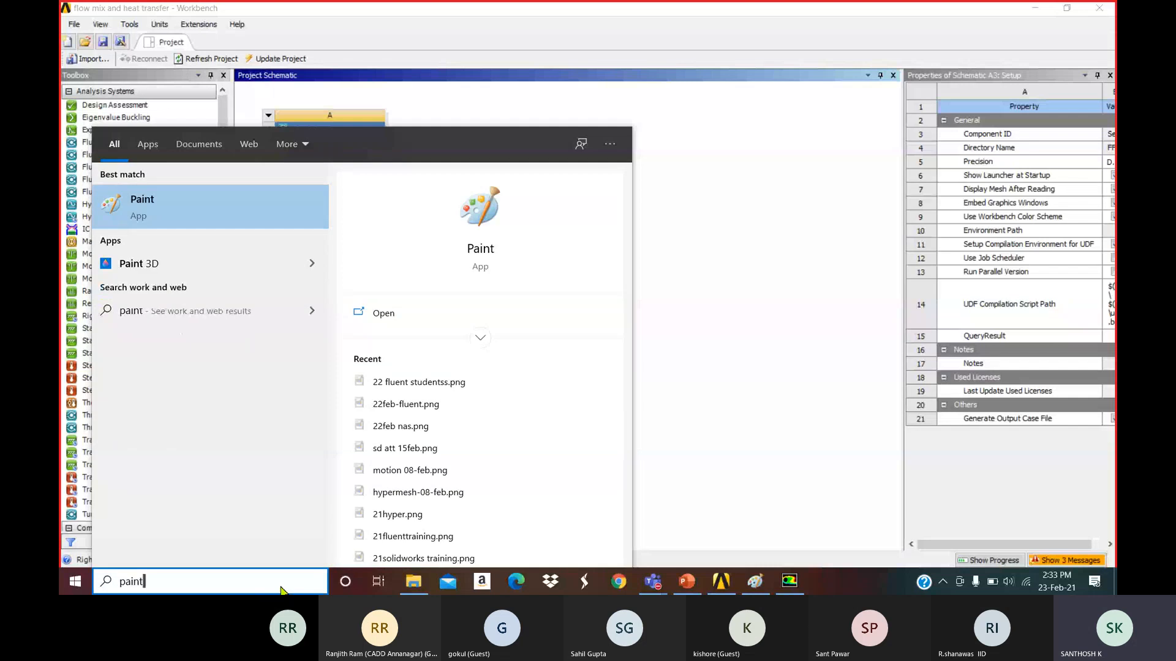
key("Return")
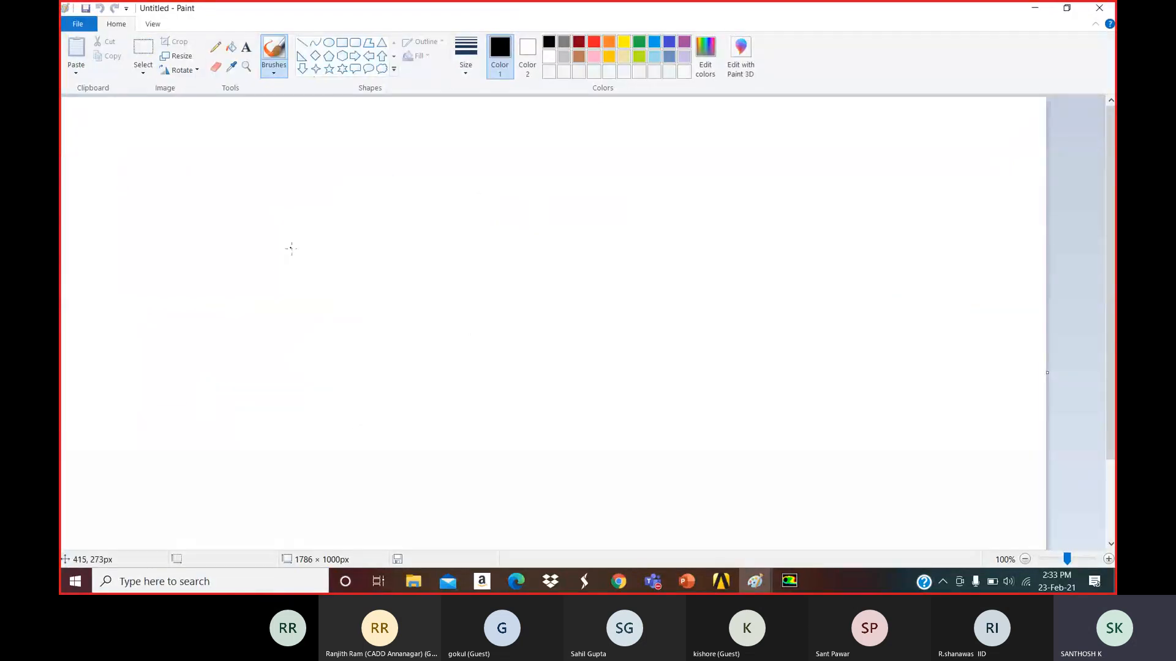
Draw the sloped inlet walls narrowing into the channel and the outlet walls flaring outward.
mouse_move(301, 191)
left_mouse_down()
mouse_move(424, 286)
mouse_move(671, 283)
left_mouse_up()
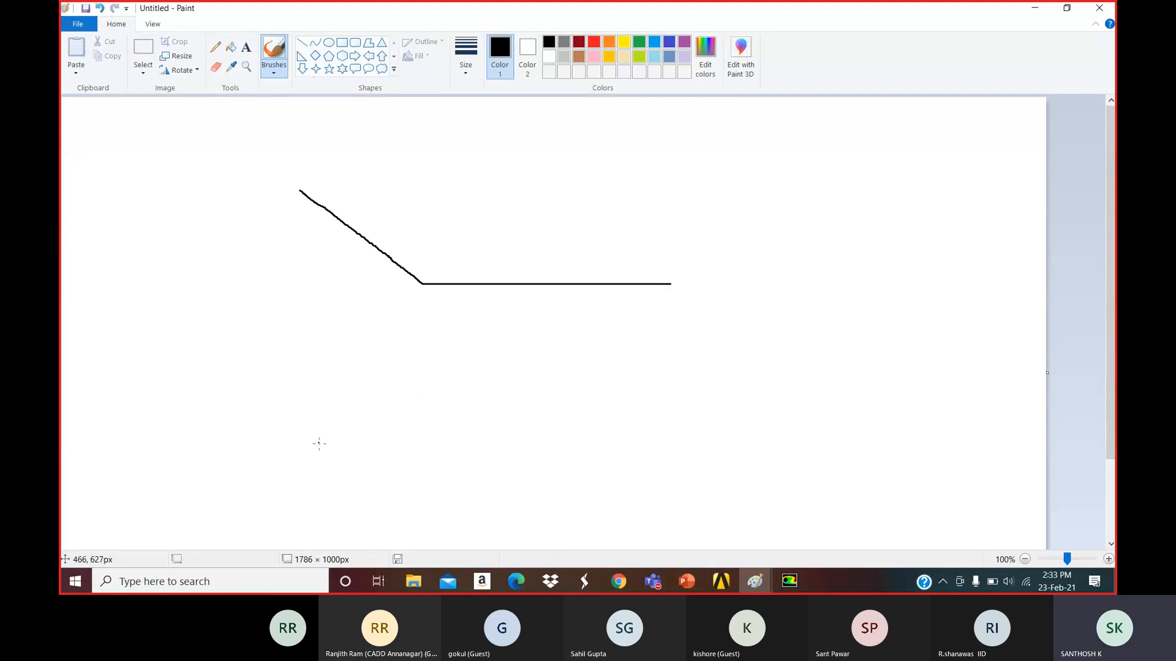
mouse_move(301, 448)
left_mouse_down()
mouse_move(420, 370)
mouse_move(668, 365)
left_mouse_up()
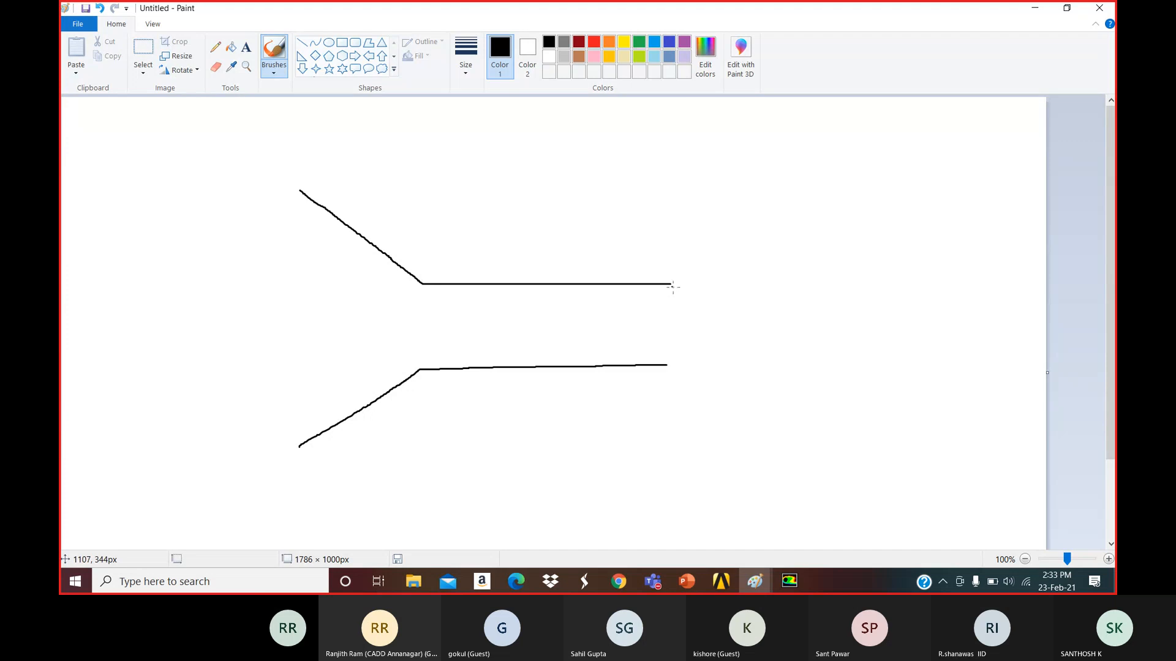
left_click_drag(672, 283, 773, 216)
left_click_drag(668, 365, 789, 442)
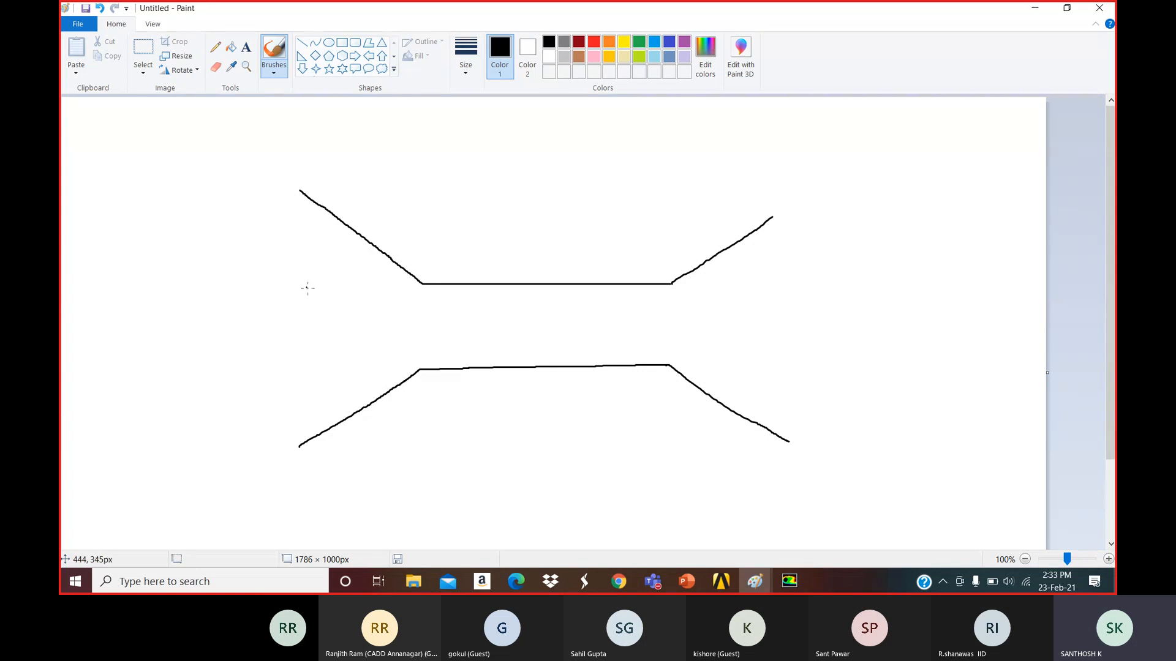
Draw three incoming flow arrows at the inlet and arrows running through the channel.
mouse_move(299, 256)
left_mouse_down()
mouse_move(382, 288)
mouse_move(374, 300)
left_mouse_up()
mouse_move(305, 331)
left_mouse_down()
mouse_move(389, 338)
mouse_move(383, 346)
left_mouse_up()
left_click_drag(314, 402, 394, 364)
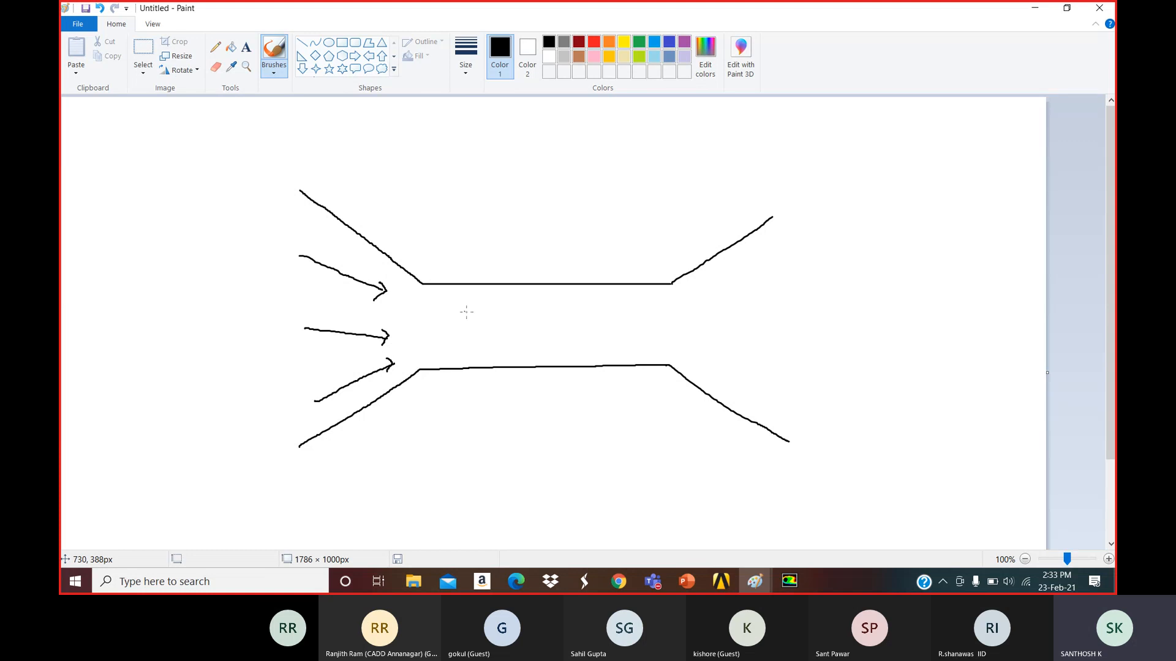
left_click_drag(464, 311, 539, 316)
mouse_move(472, 335)
left_mouse_down()
mouse_move(540, 335)
mouse_move(498, 353)
mouse_move(542, 353)
left_mouse_up()
left_click_drag(539, 348, 539, 360)
left_click_drag(566, 318, 636, 323)
left_click_drag(586, 342, 651, 344)
left_click_drag(647, 340, 647, 348)
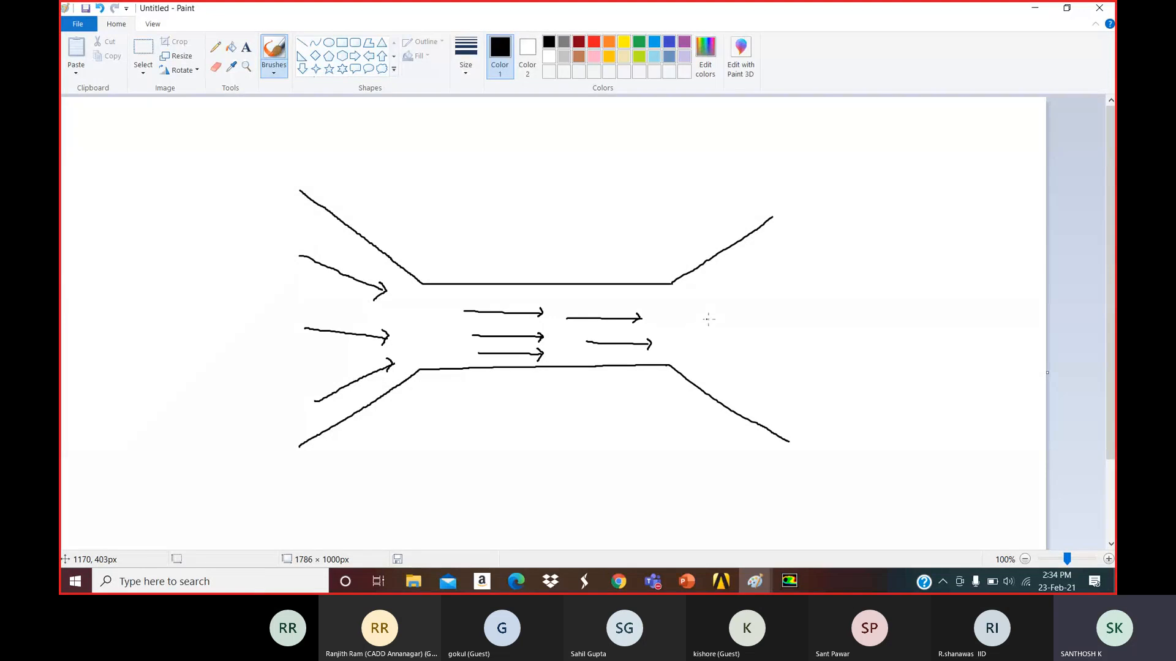
Draw outgoing flow arrows spreading out through the flared outlet.
mouse_move(691, 307)
left_mouse_down()
mouse_move(805, 264)
mouse_move(800, 275)
left_mouse_up()
left_click_drag(702, 328, 816, 320)
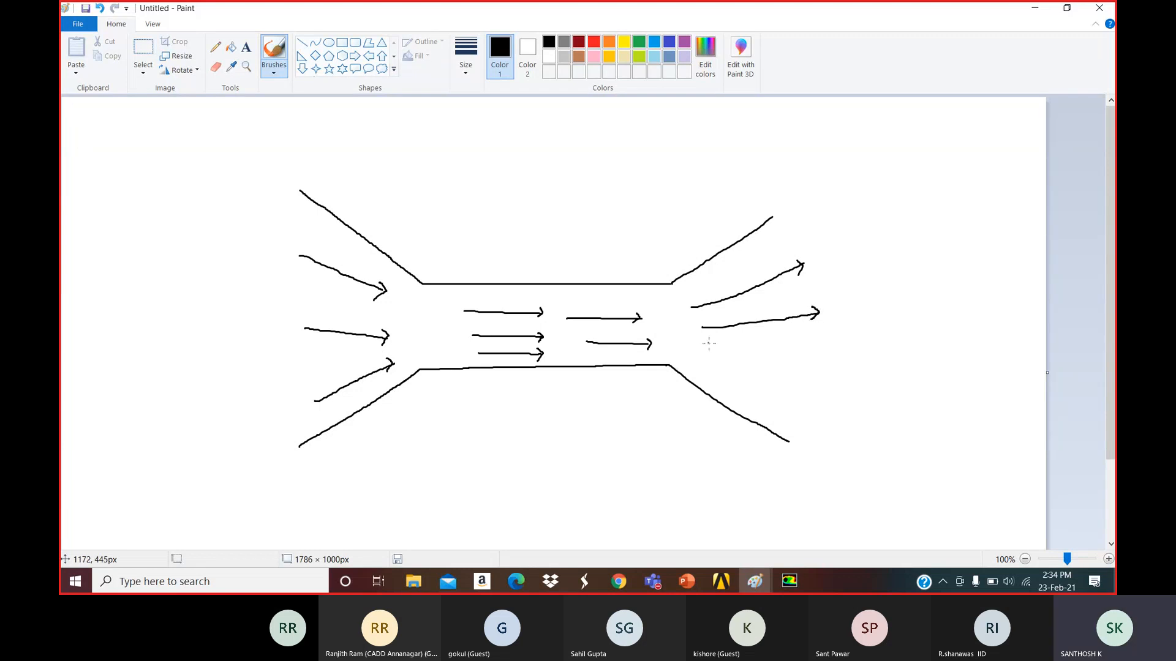
left_click_drag(707, 343, 796, 387)
left_click_drag(716, 373, 784, 427)
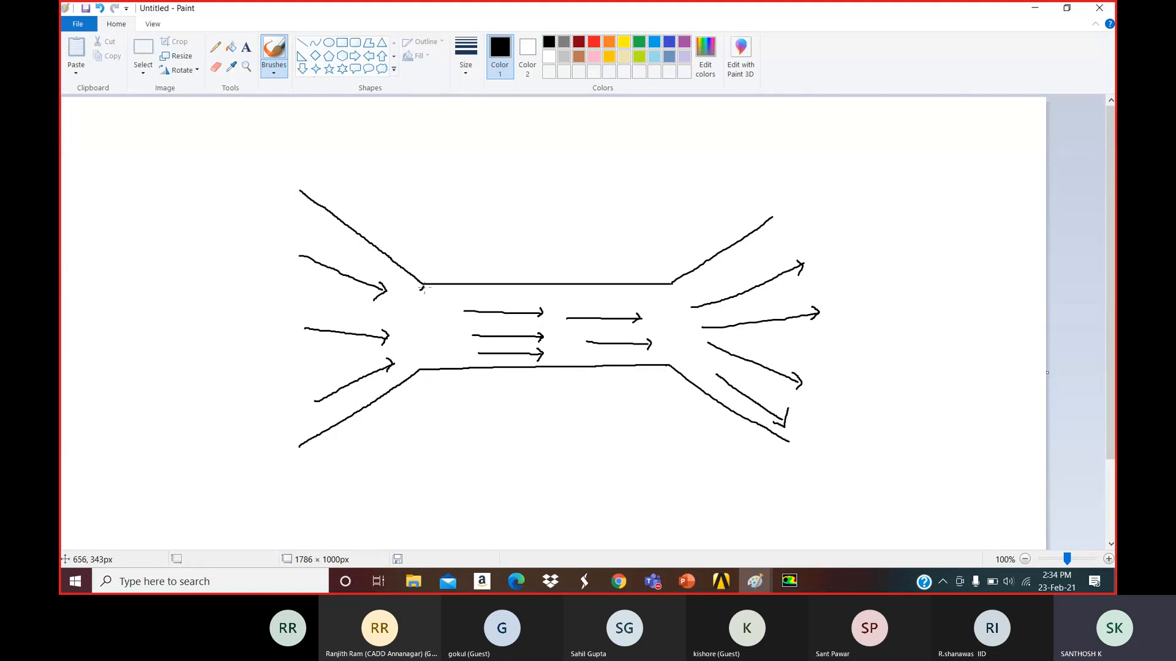
Close both channel ends with vertical lines and draw a rectangle above the channel.
left_click_drag(423, 287, 419, 361)
mouse_move(692, 270)
left_mouse_down()
mouse_move(692, 371)
mouse_move(676, 374)
left_mouse_up()
left_click(343, 44)
left_click_drag(405, 124, 807, 203)
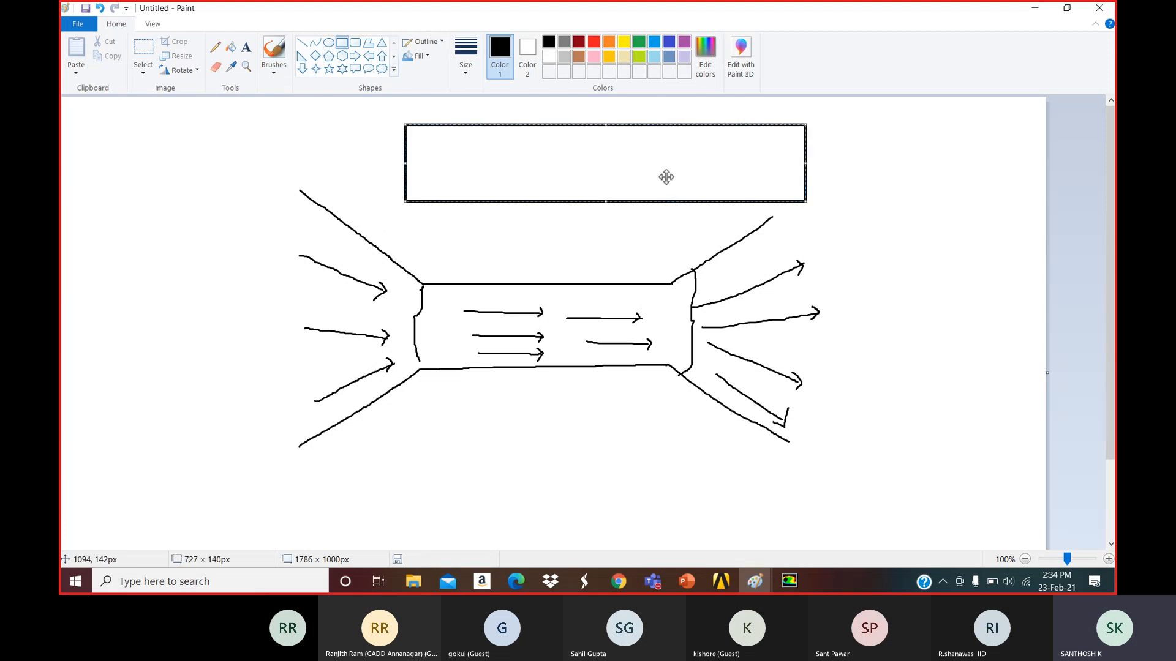
left_click_drag(667, 176, 666, 185)
left_click(328, 109)
Brush curly braces along the left and right sides of the rectangle.
left_click(273, 52)
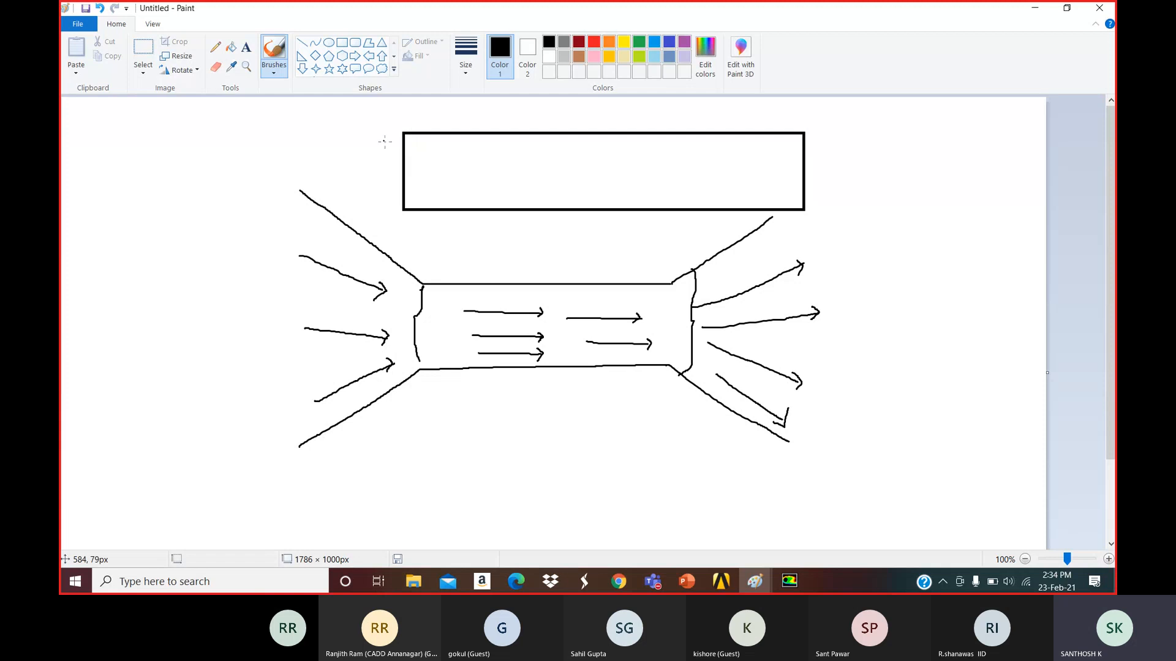
left_click_drag(384, 141, 390, 210)
mouse_move(808, 131)
left_mouse_down()
mouse_move(828, 181)
mouse_move(823, 211)
left_mouse_up()
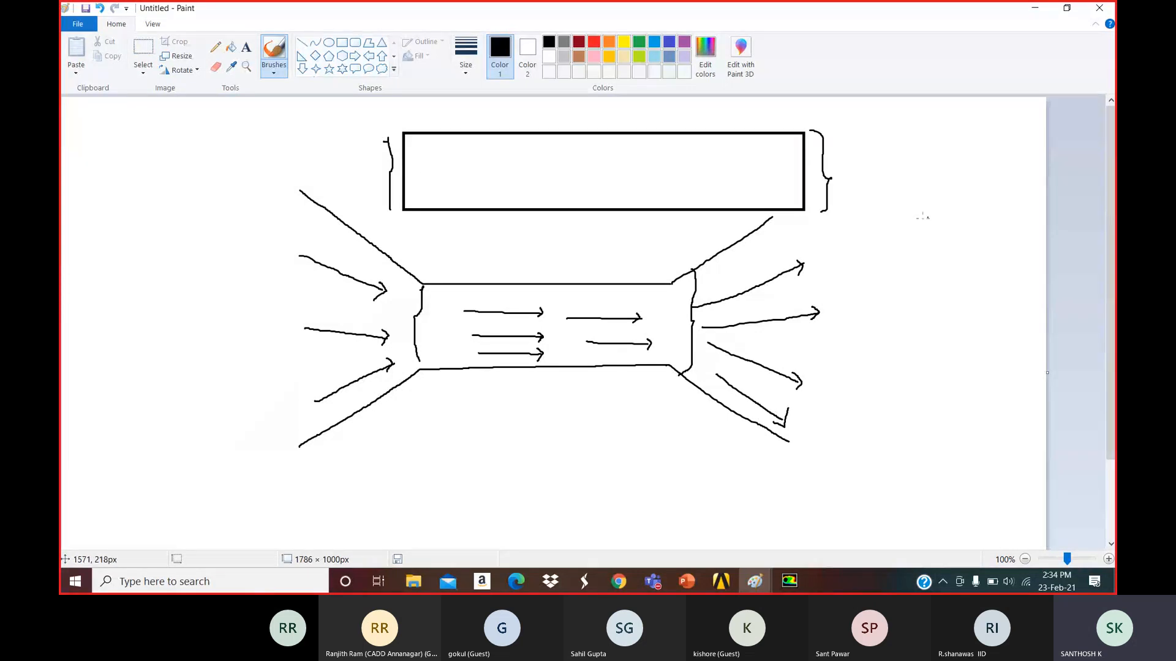
Minimize the Paint sketch and bring the Fluent window with the elbow pipe mesh forward.
left_click(1042, 10)
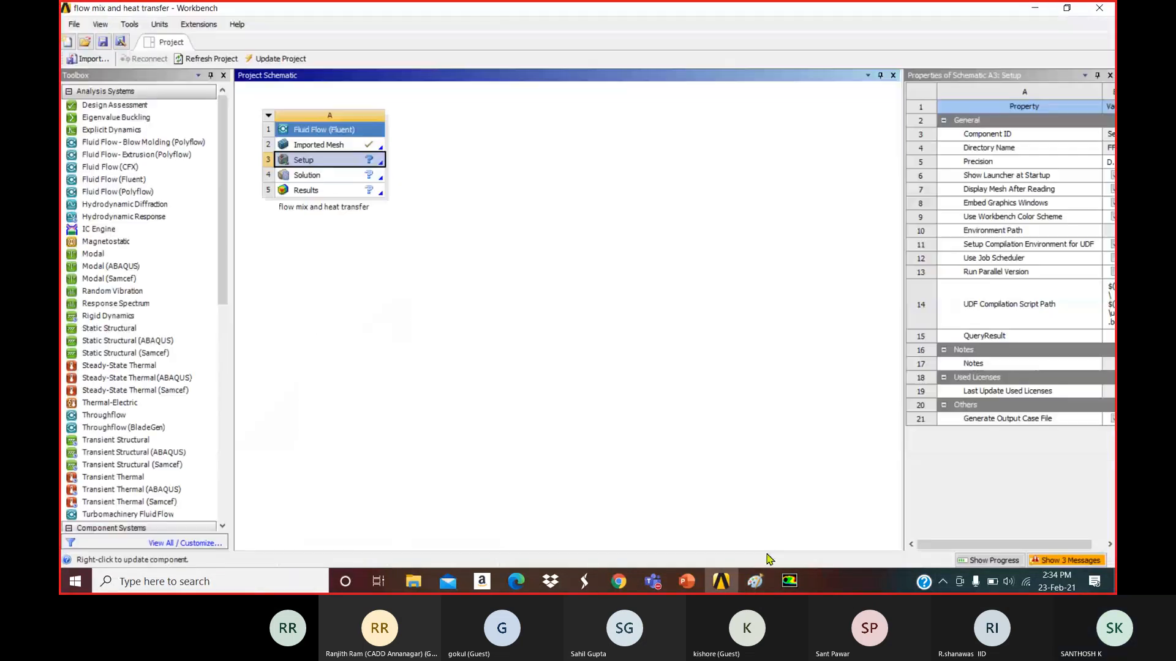
left_click(789, 580)
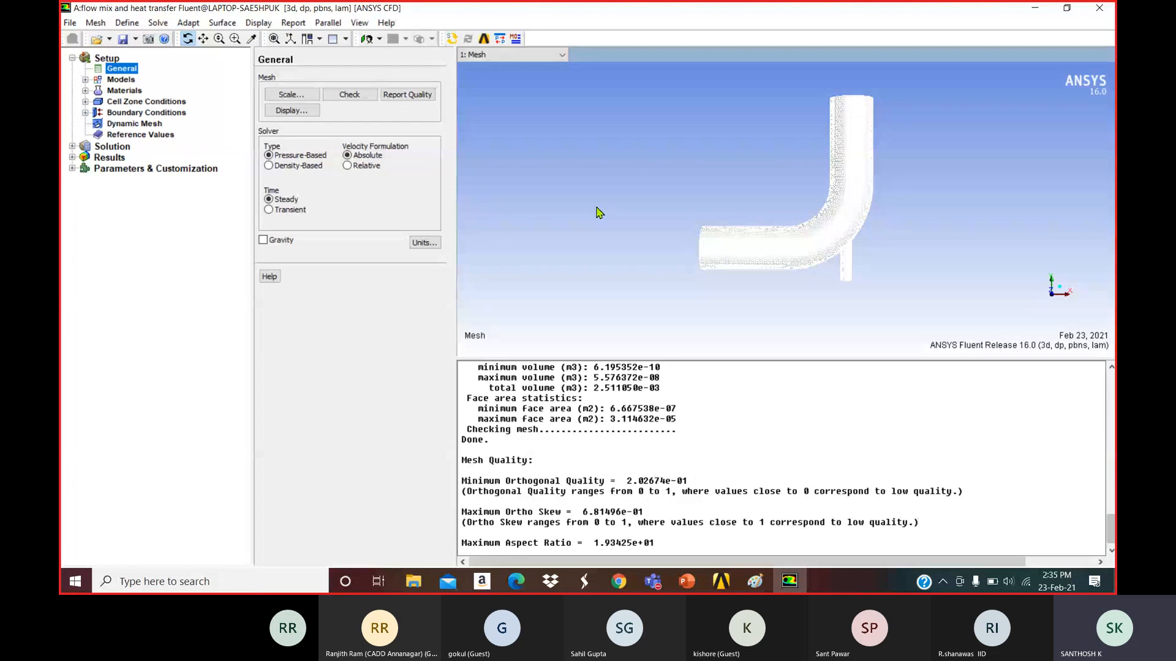
left_click(347, 166)
left_click(347, 155)
left_click(263, 240)
left_click(264, 240)
left_click(423, 244)
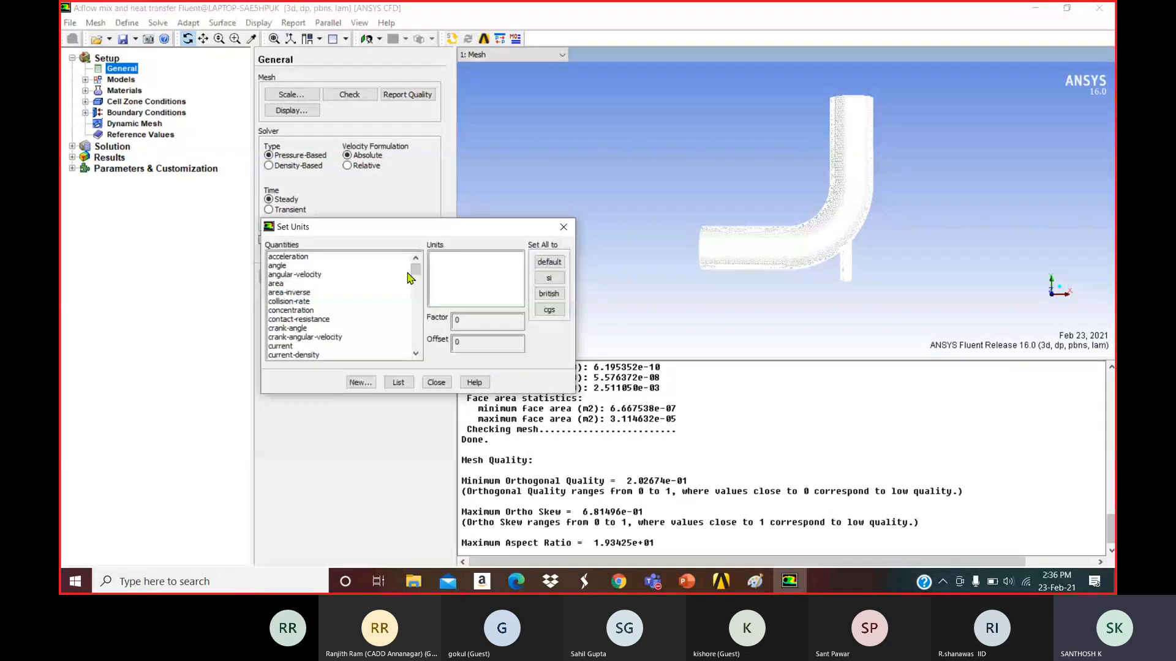
left_click(563, 228)
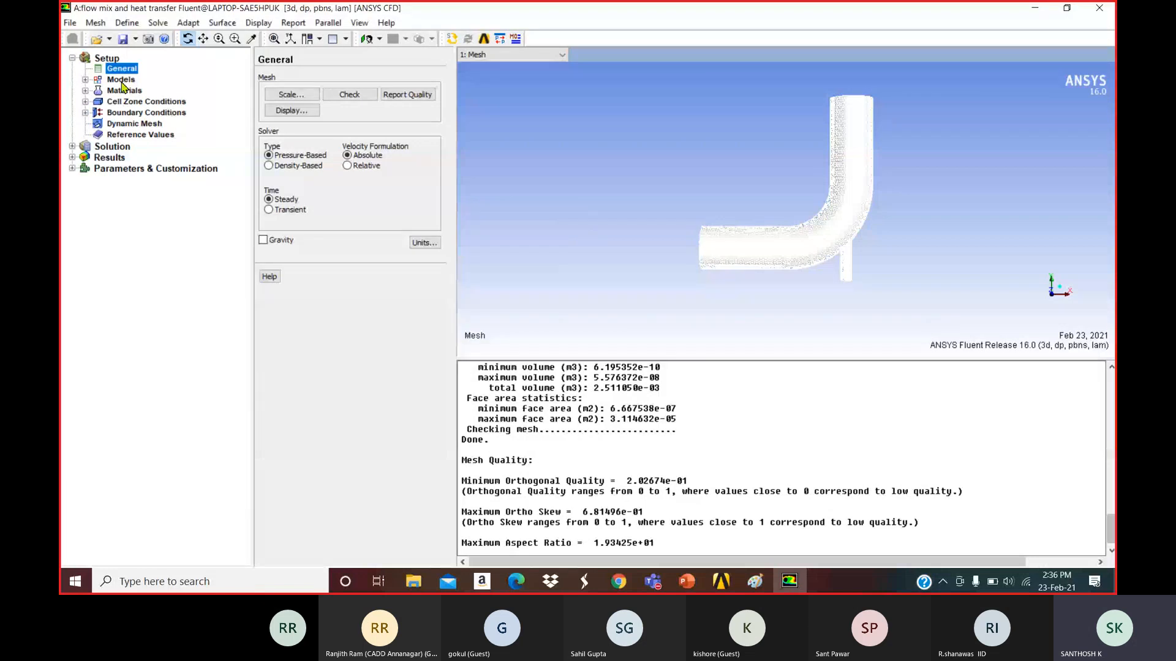
Open the Velocity Inlet dialog for the inlet-large boundary.
left_click(122, 91)
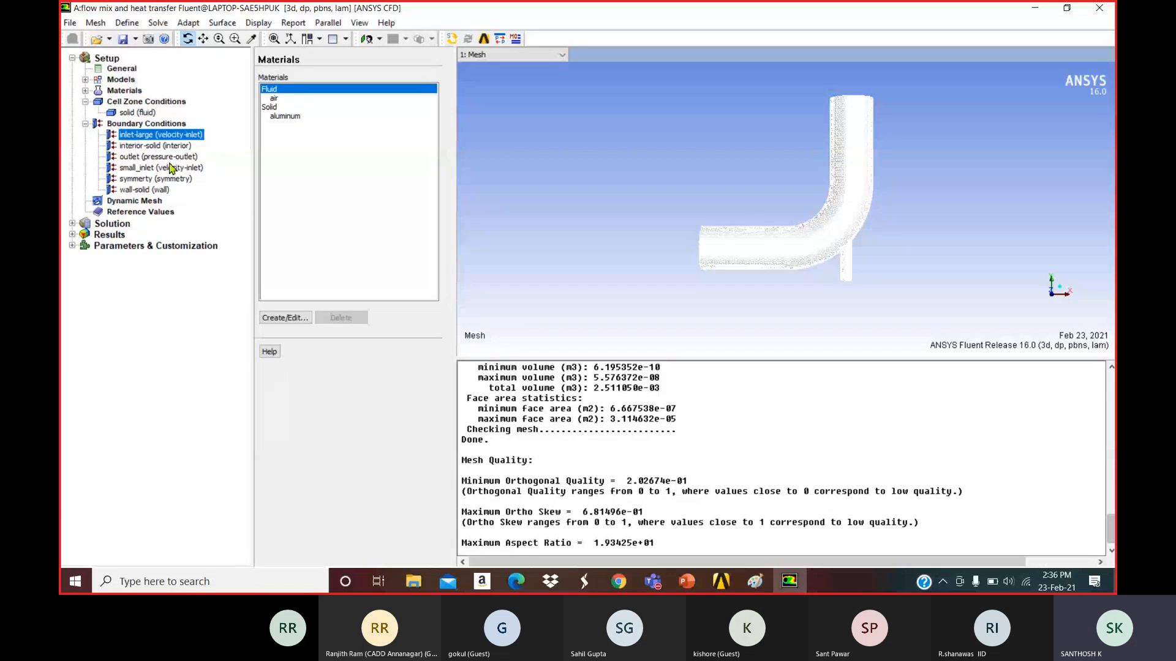
left_click(285, 296)
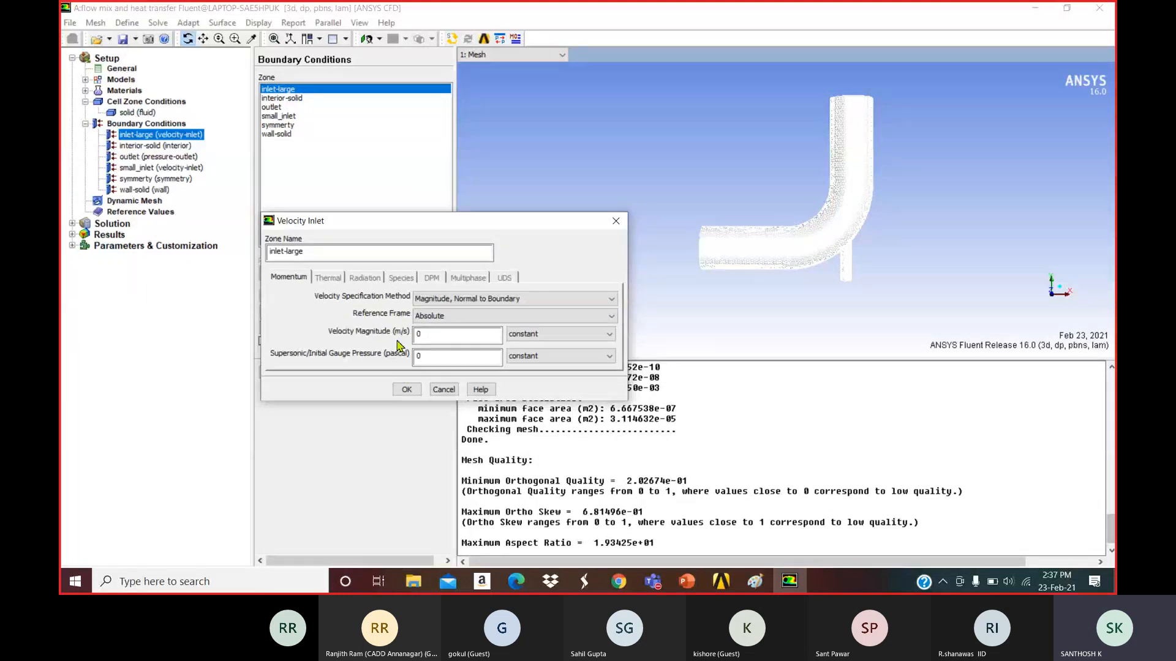
left_click(407, 389)
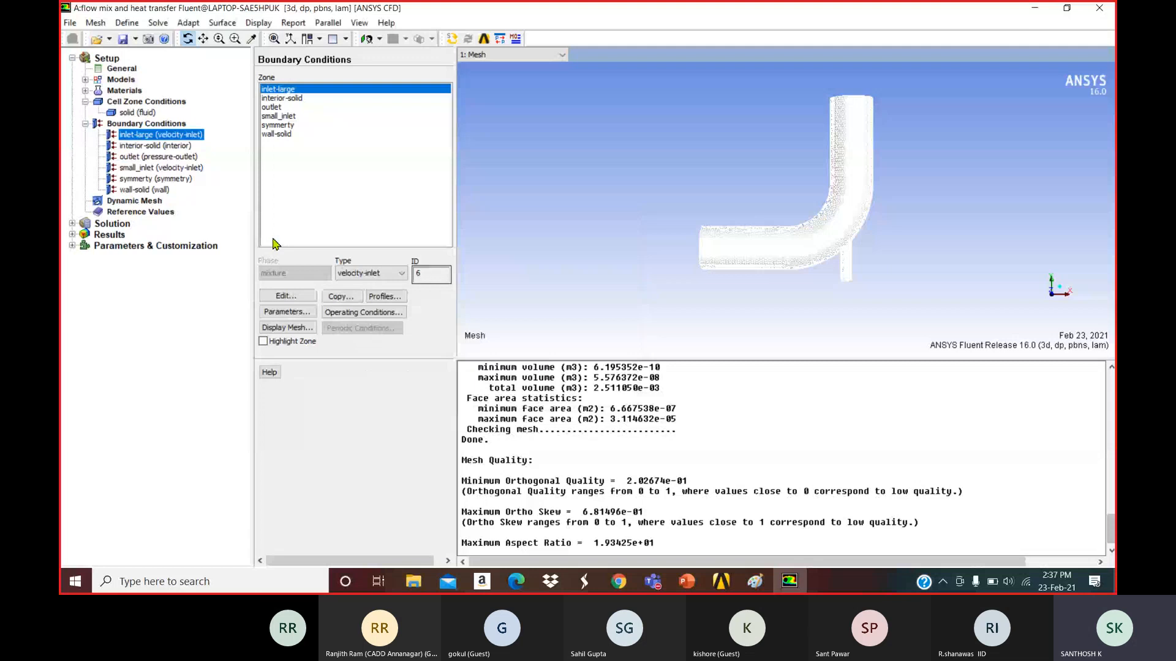
In Set Units, confirm velocity is in m/s and temperature in K, then close it.
left_click(121, 68)
left_click(280, 245)
left_click_drag(414, 269, 414, 341)
left_click(288, 337)
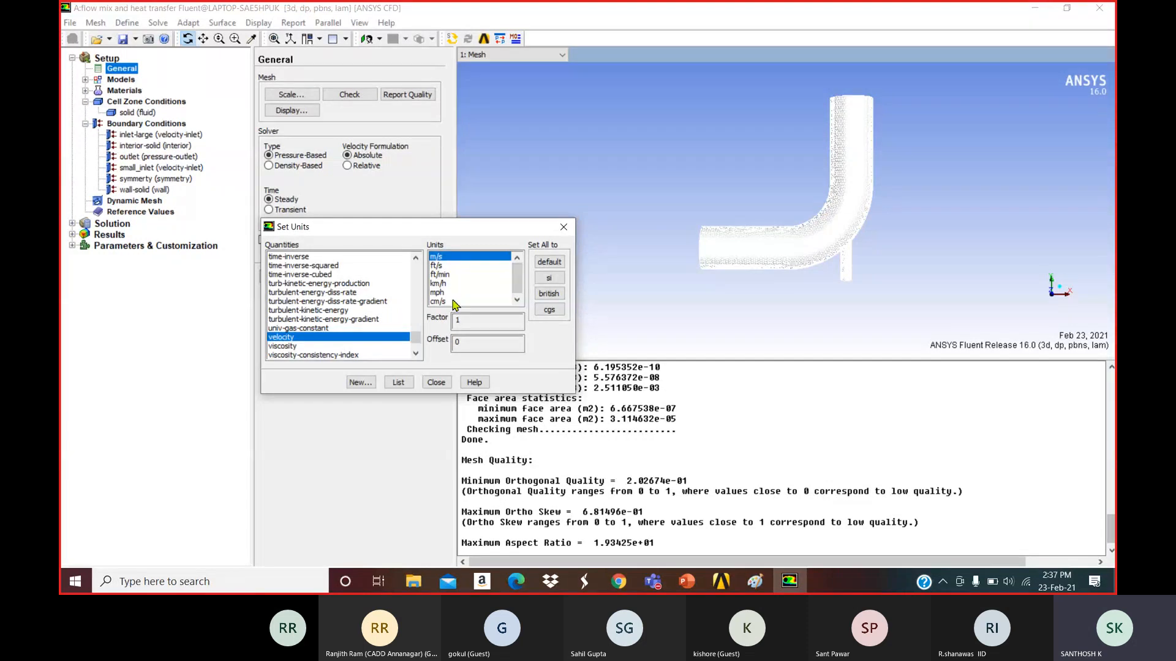
mouse_move(415, 336)
left_mouse_down()
mouse_move(415, 265)
mouse_move(415, 327)
left_mouse_up()
left_click(306, 319)
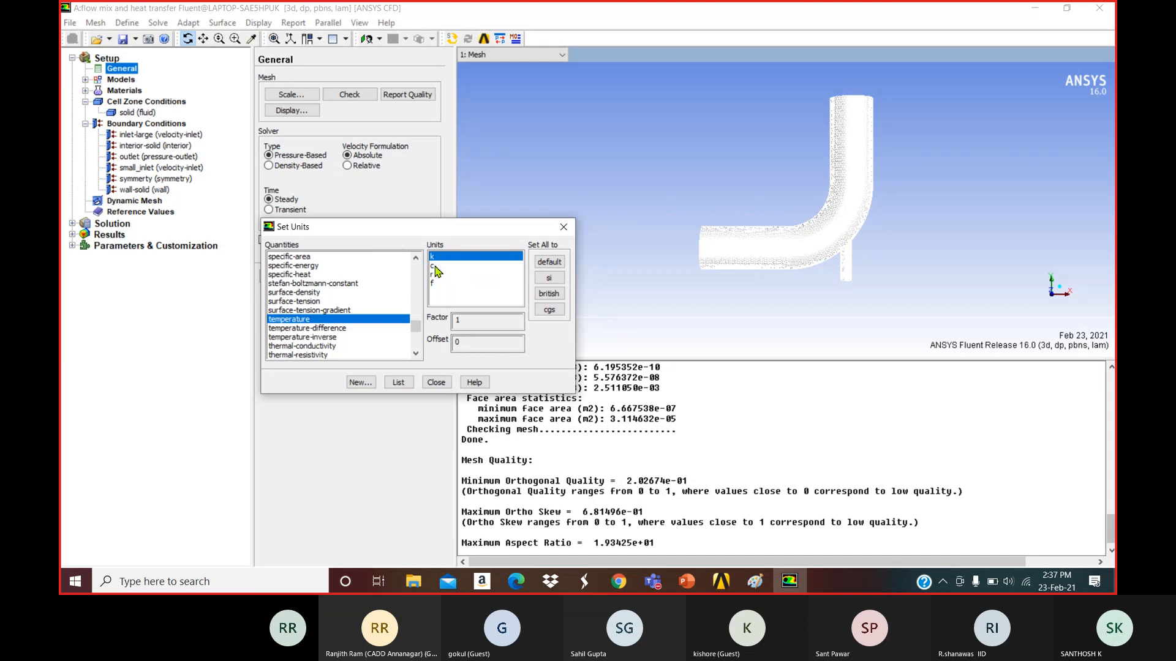
left_click(563, 227)
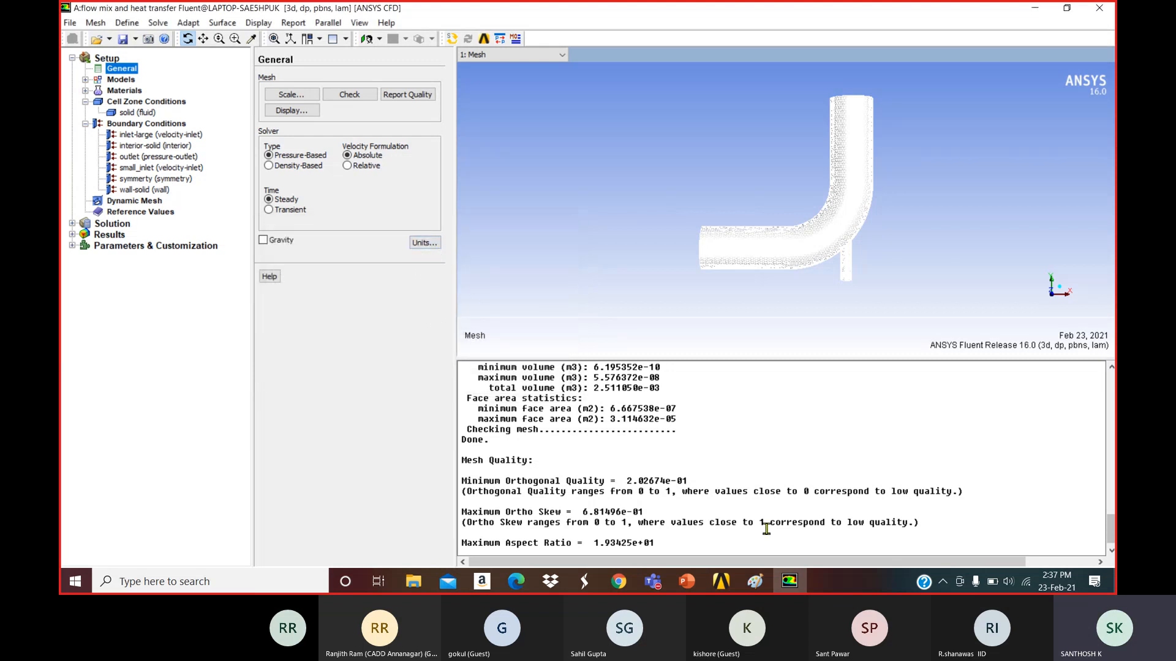
Review the Problem Description slide in PowerPoint, then minimize PowerPoint to return to Fluent.
mouse_move(748, 587)
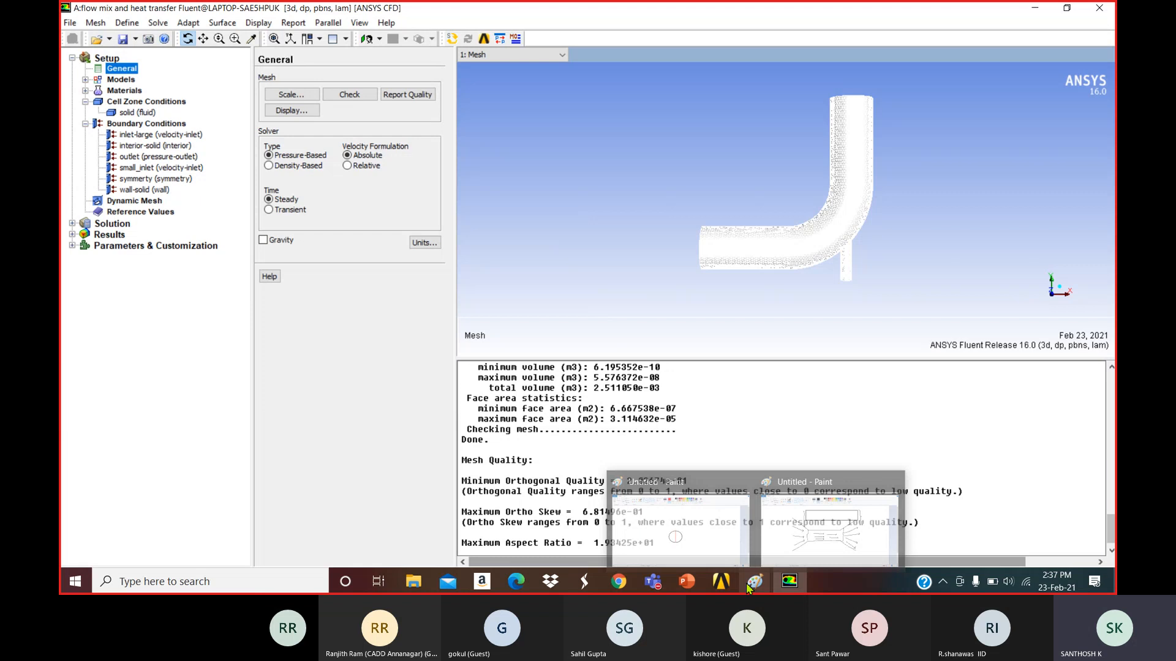
mouse_move(689, 585)
left_click(671, 540)
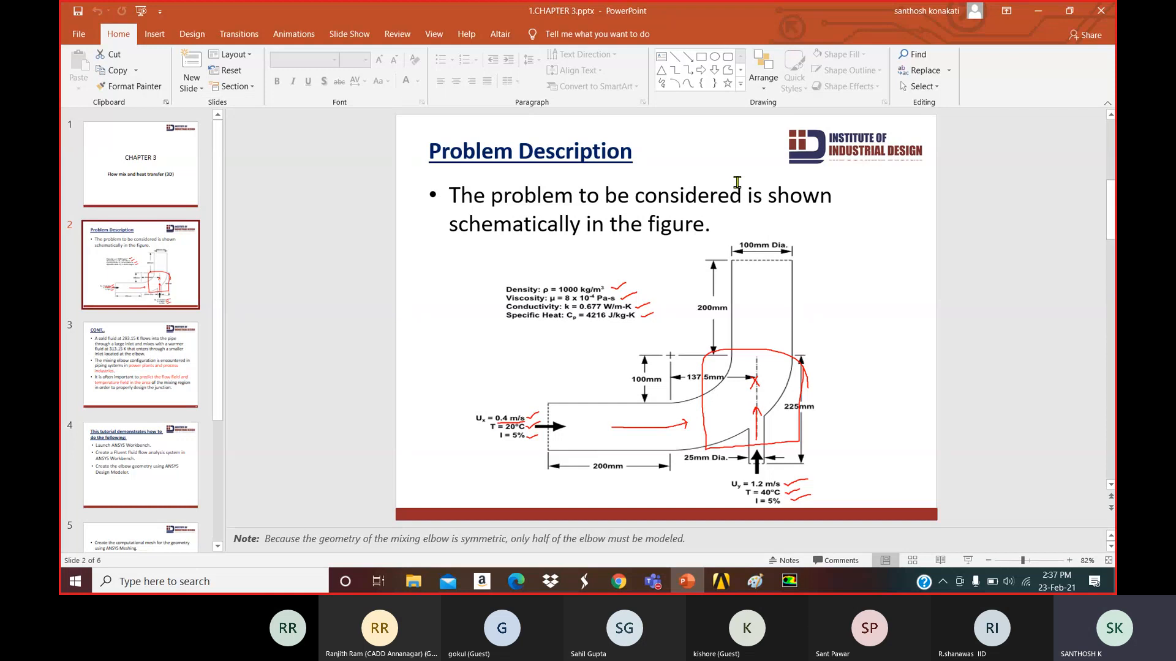
left_click(1032, 16)
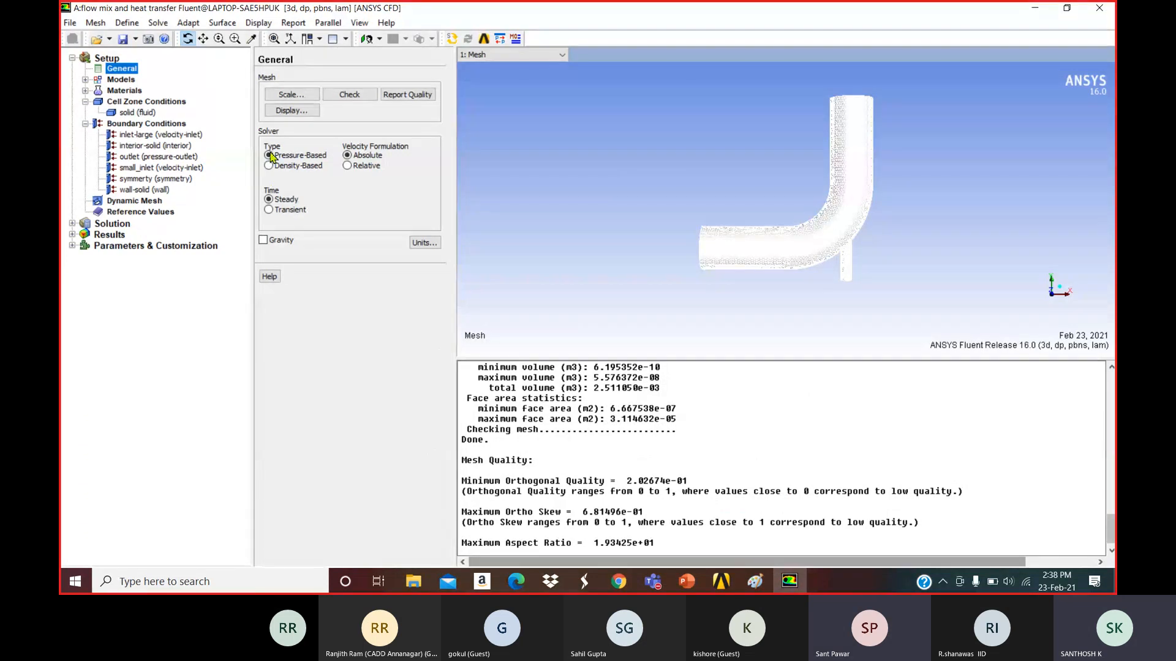
left_click(686, 588)
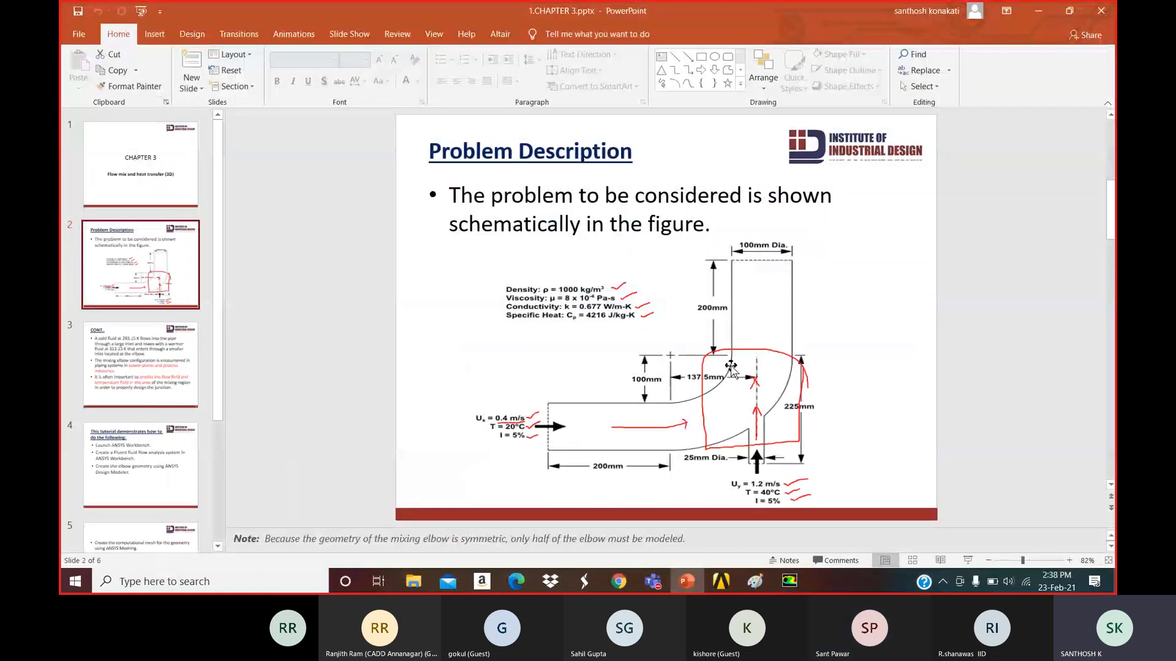
left_click(1039, 11)
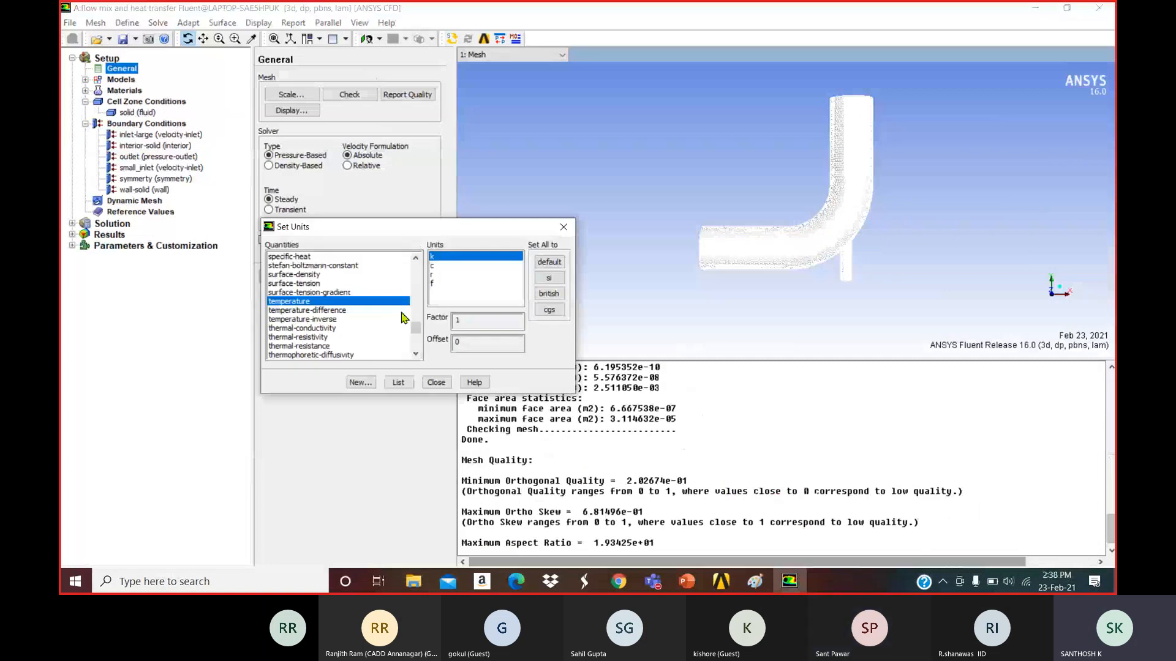
Confirm length is in mm, close Set Units, and bring the PowerPoint presentation forward.
left_click_drag(415, 327, 417, 290)
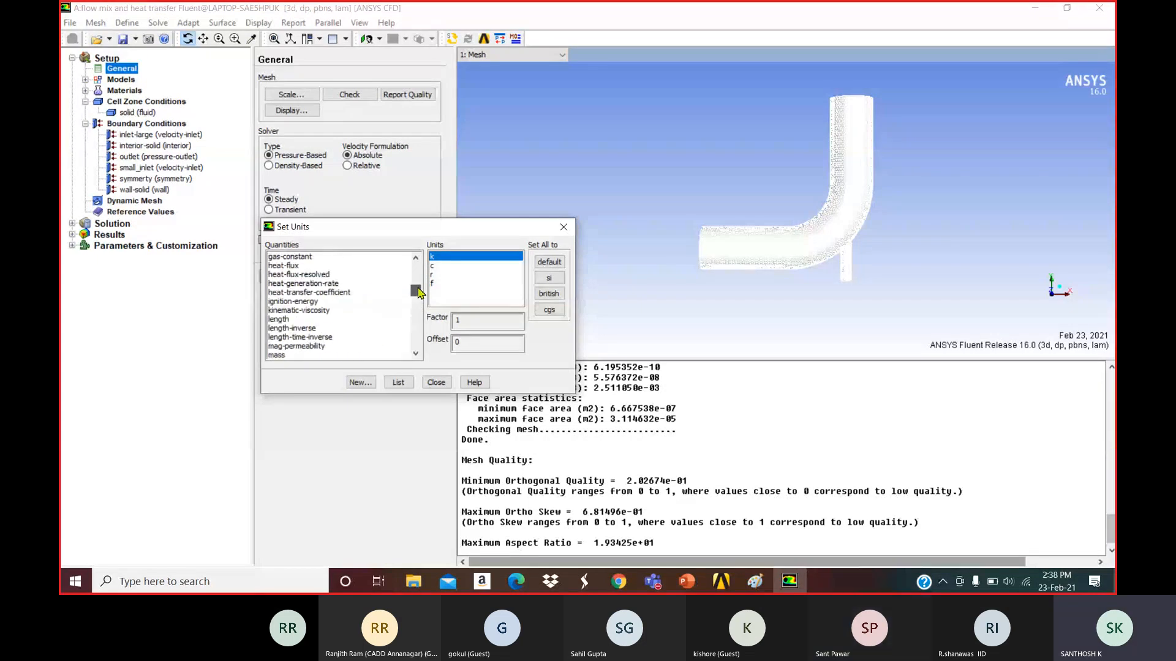
left_click(312, 312)
left_click(300, 319)
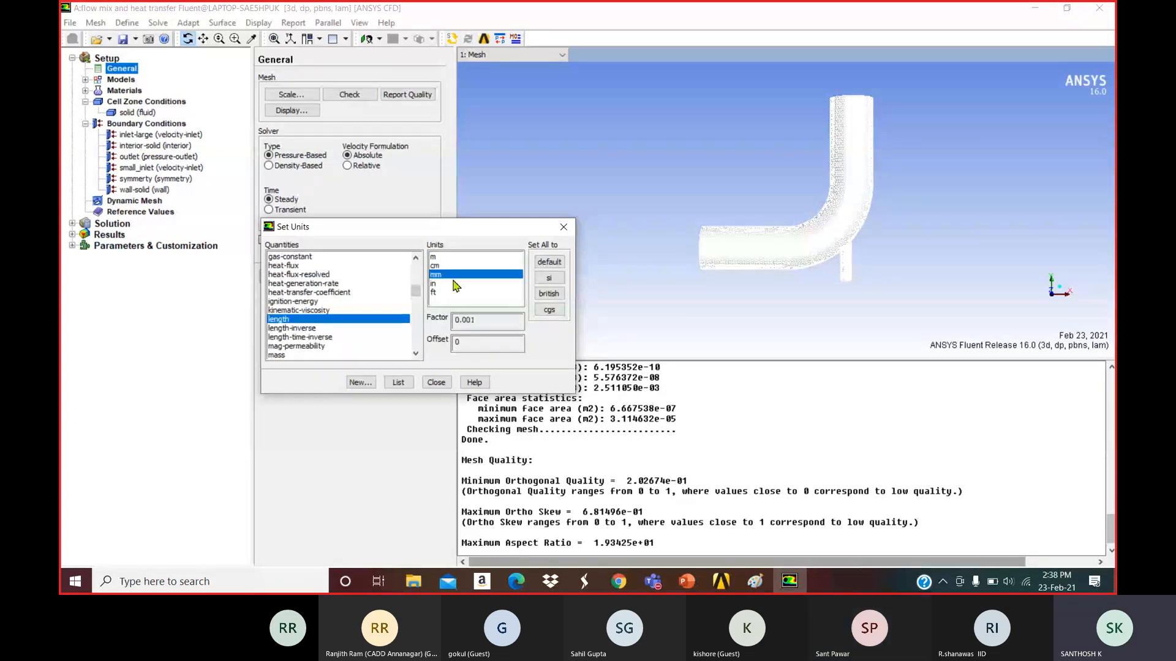
left_click(436, 382)
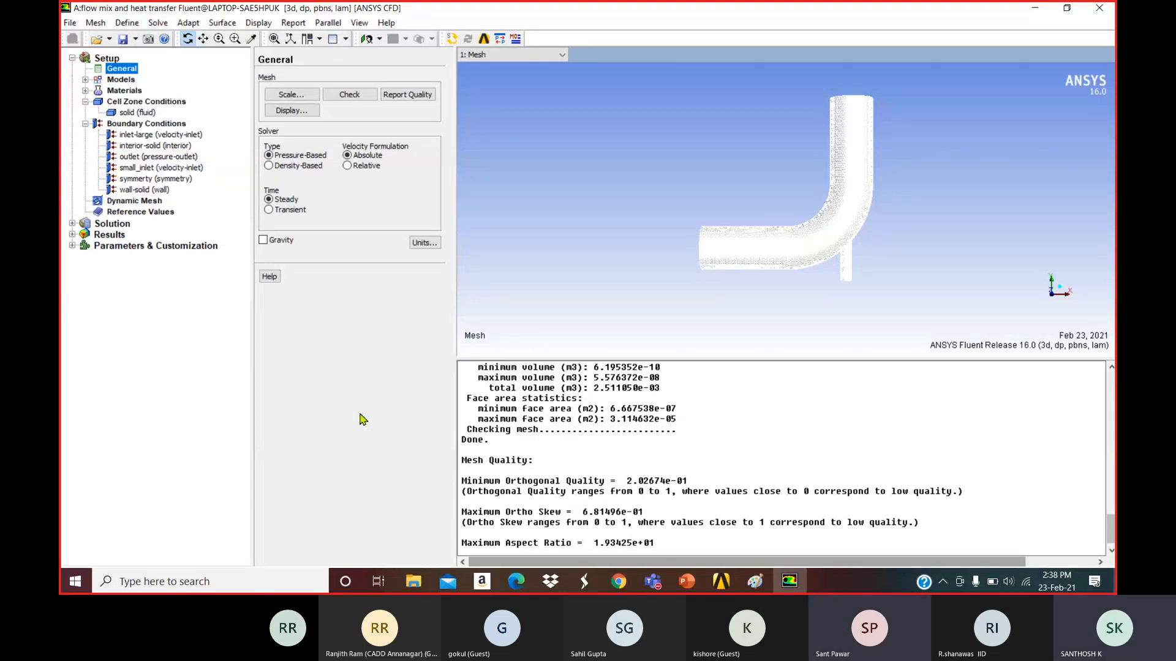
left_click(686, 581)
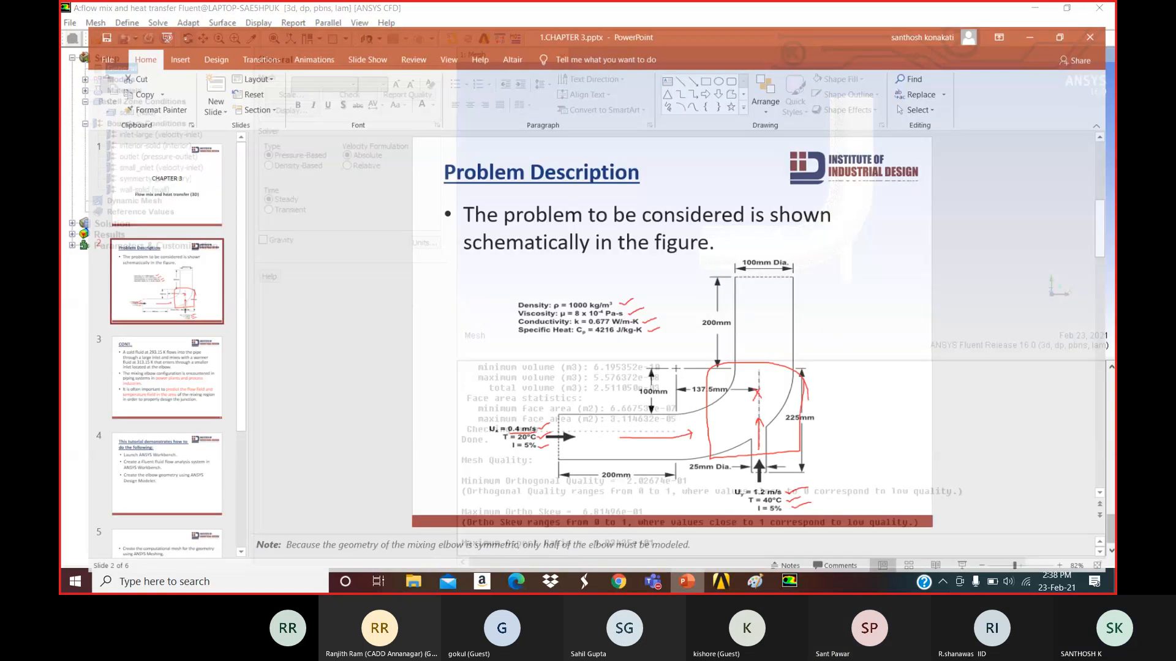
Scroll to slide 3 on the 293.15 K and 313.15 K inlet fluids, then return to Fluent.
scroll(672, 380, "down", 1)
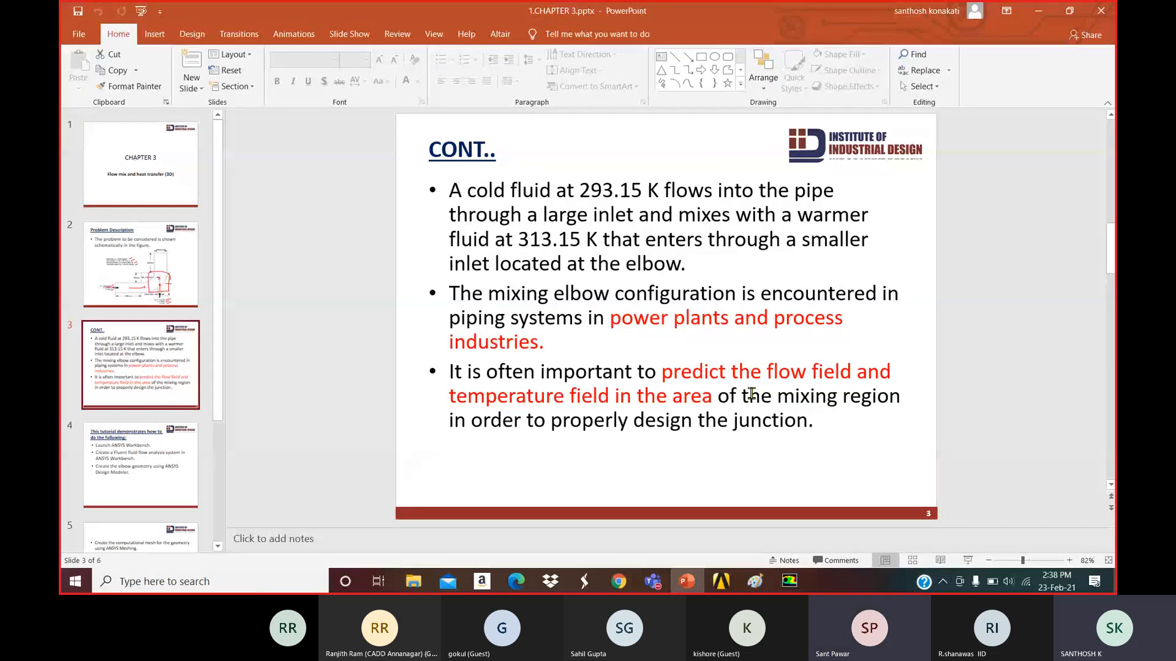
key("alt+Tab")
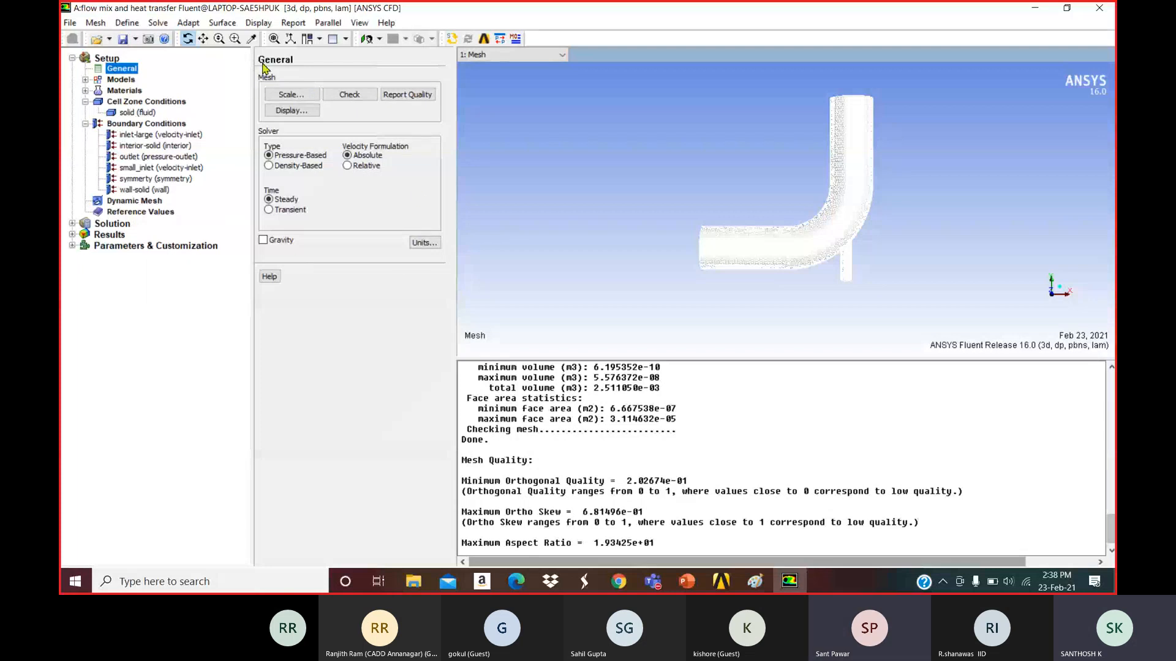
Show the Models page under Setup, with Energy off and Viscous laminar.
left_click(121, 79)
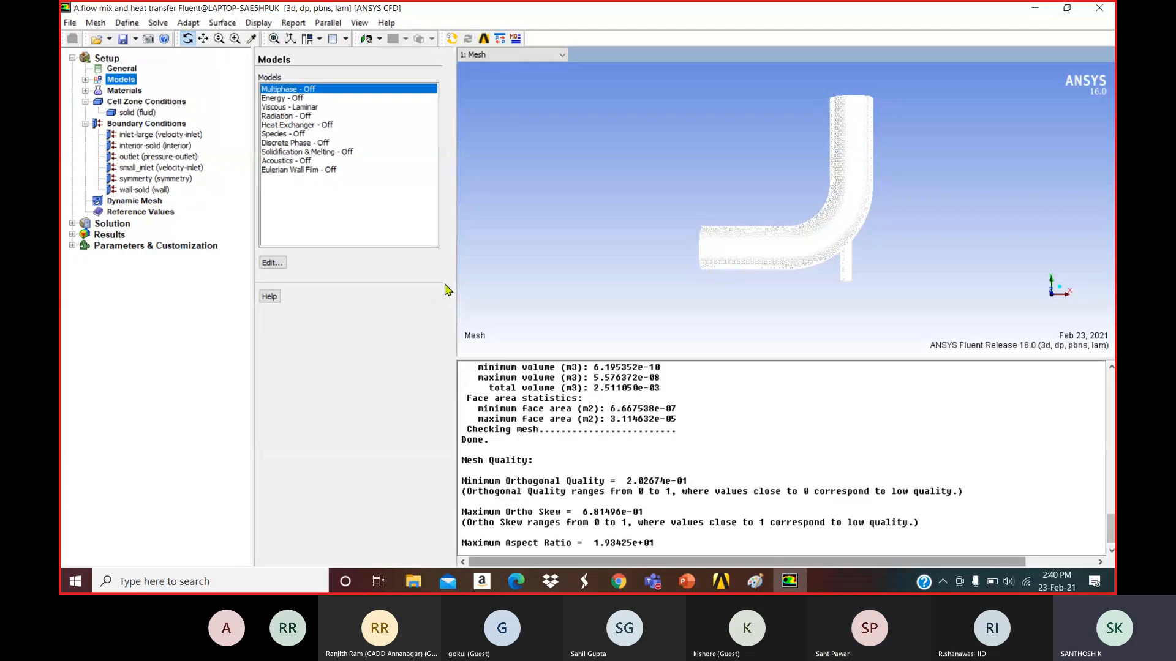
Select Acoustics in the Models list and expand Models in the tree to show every sub-model.
left_click(300, 161)
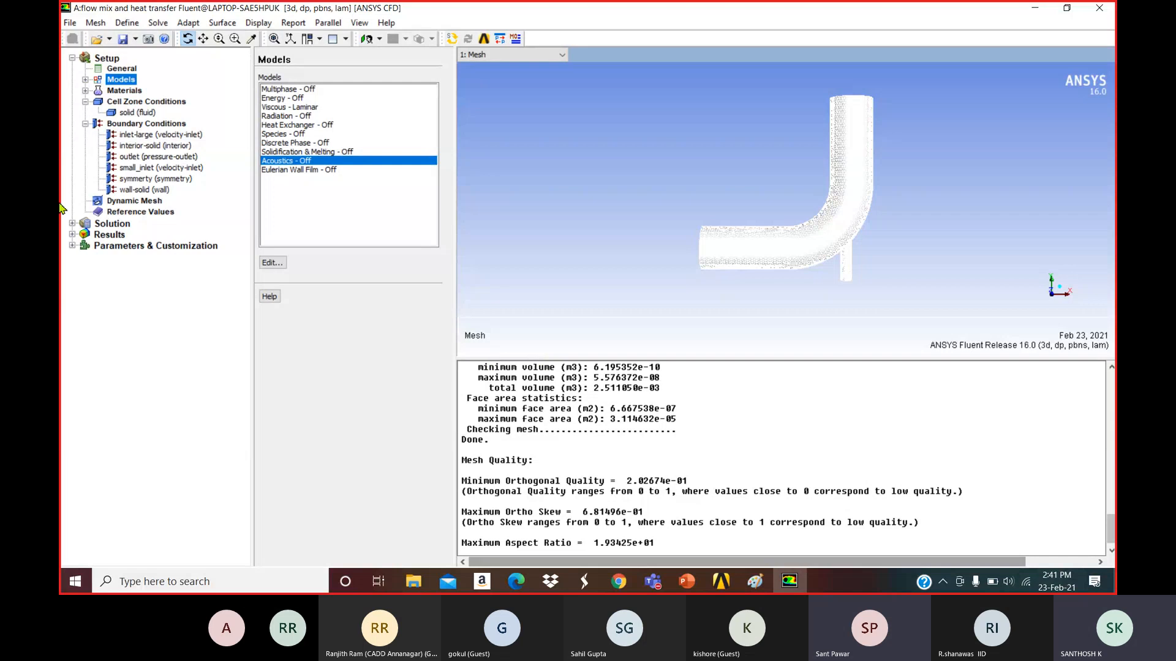
left_click(85, 80)
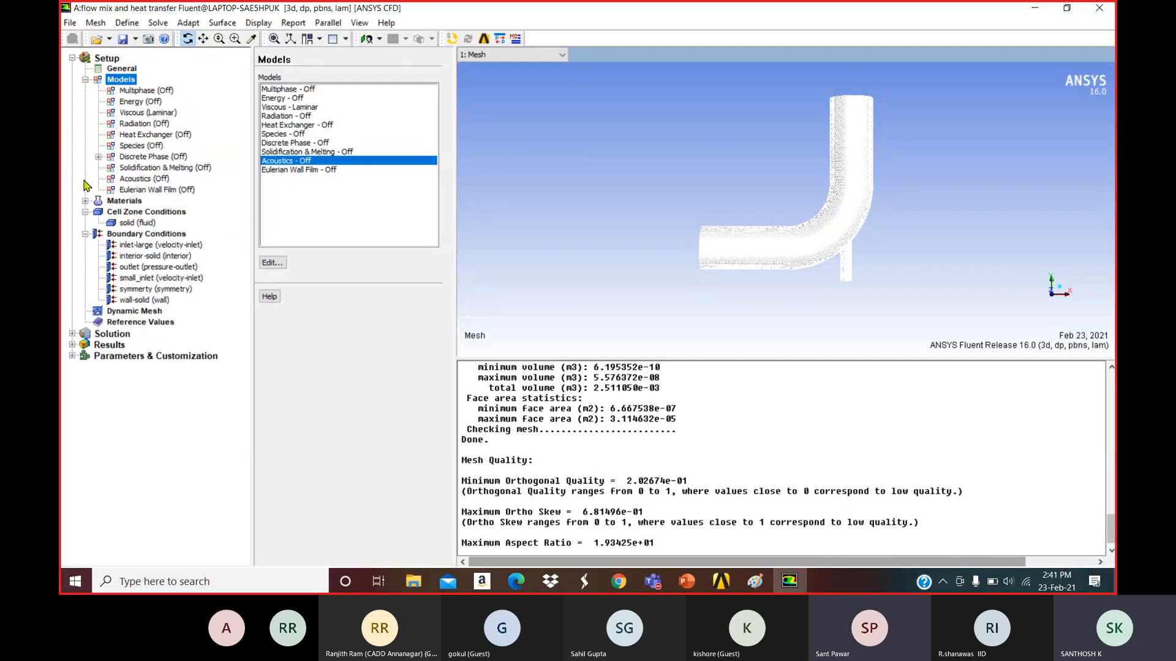
left_click(133, 91)
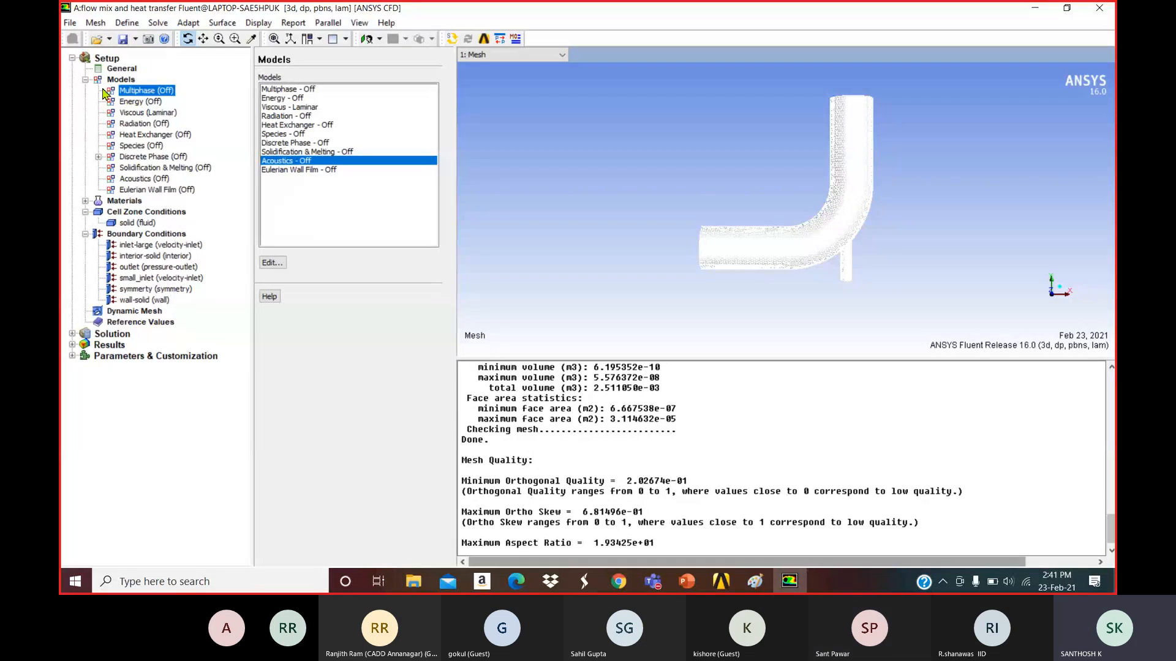
left_click(142, 102)
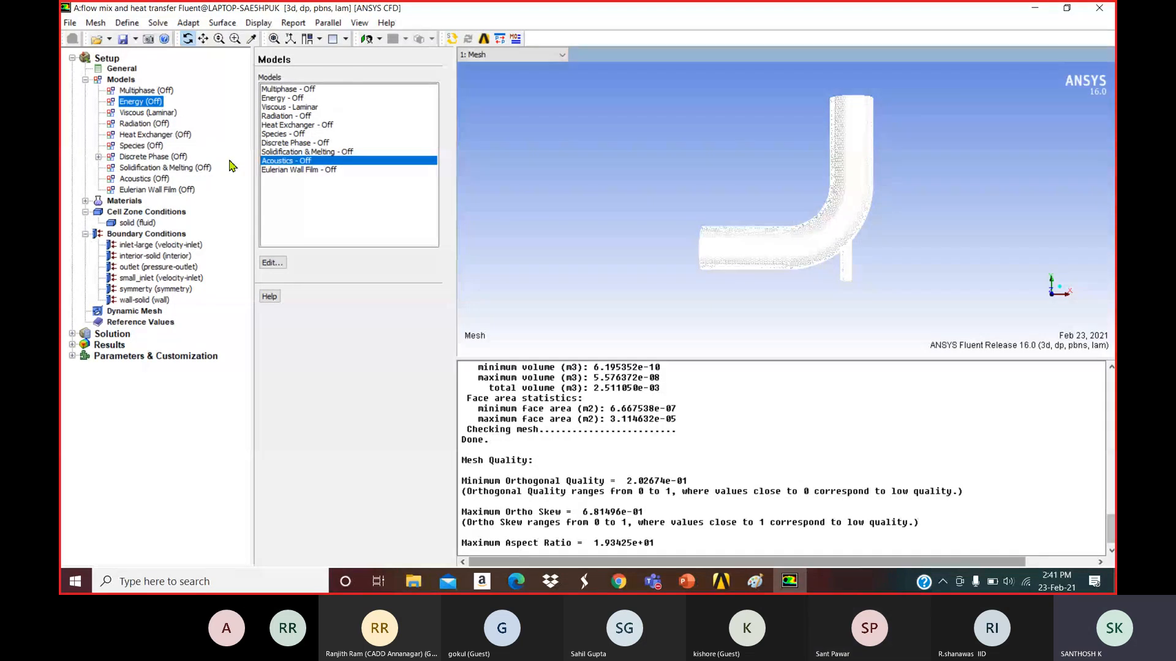
left_click(697, 587)
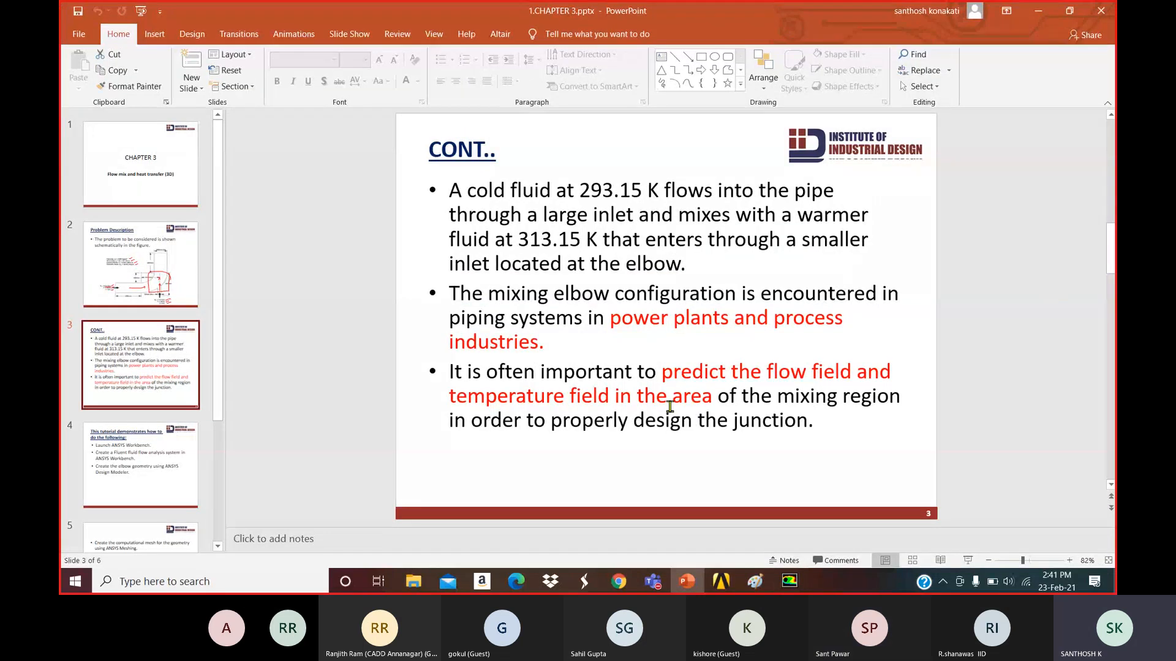
left_click(1039, 11)
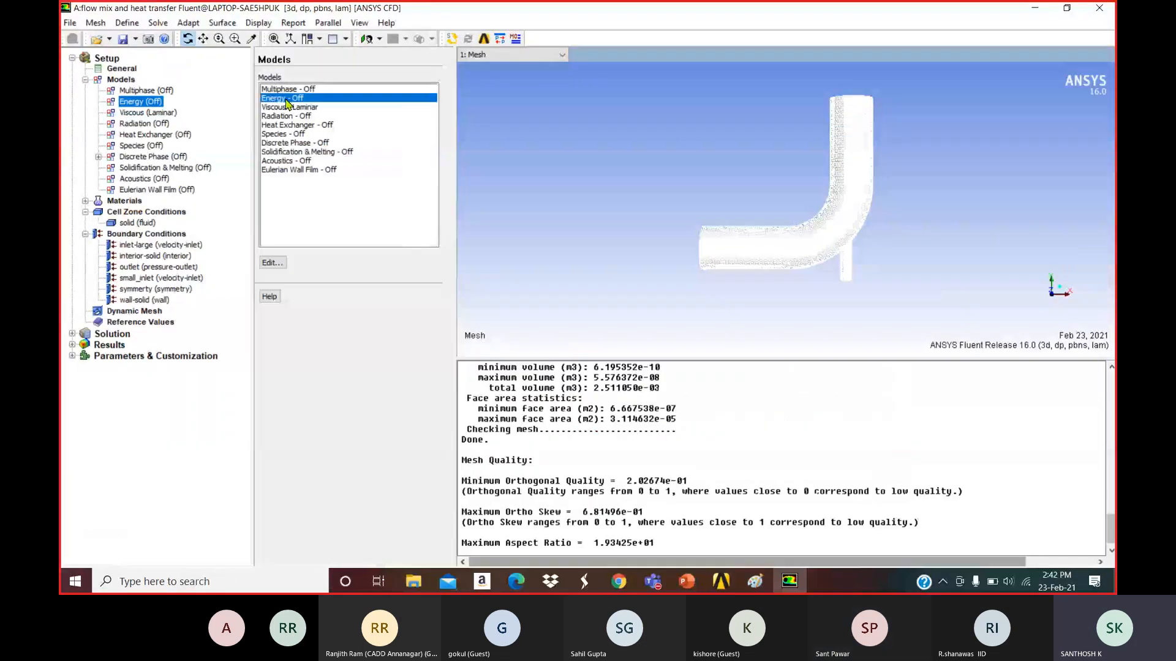
Tick Energy Equation so Energy reads On, then select Viscous - Laminar.
double_click(287, 104)
left_click(276, 307)
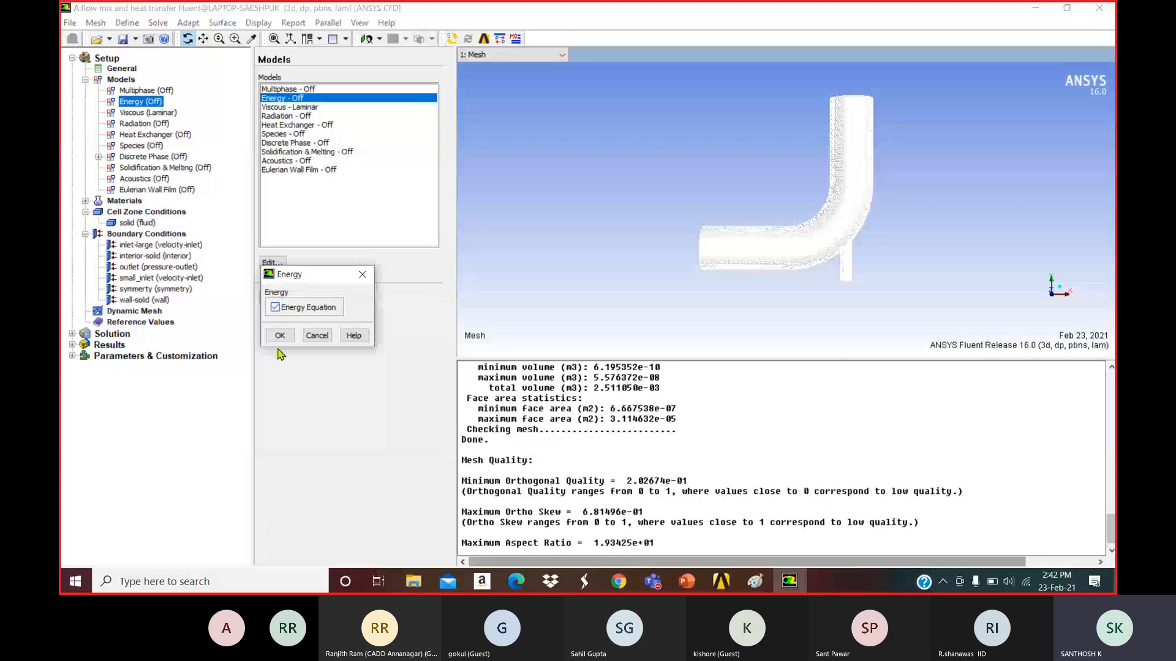
left_click(282, 334)
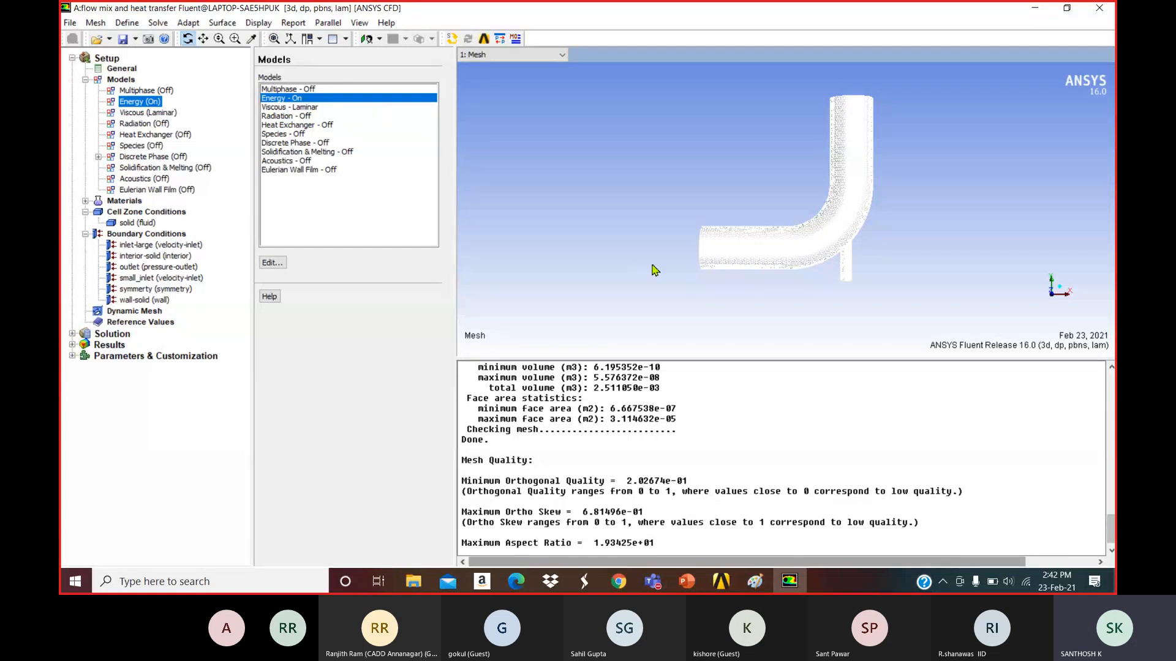
left_click(295, 107)
Switch the Viscous Model to standard k-epsilon (2 eqn) with Standard Wall Functions, Cmu 0.09.
double_click(295, 109)
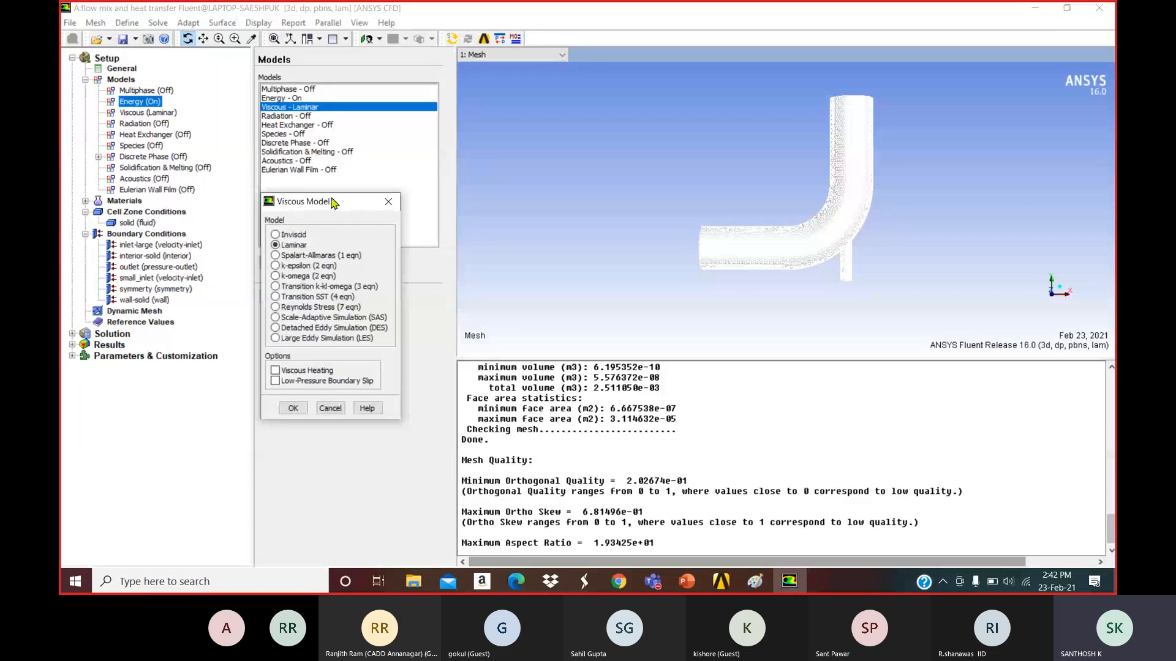
left_click_drag(343, 202, 502, 111)
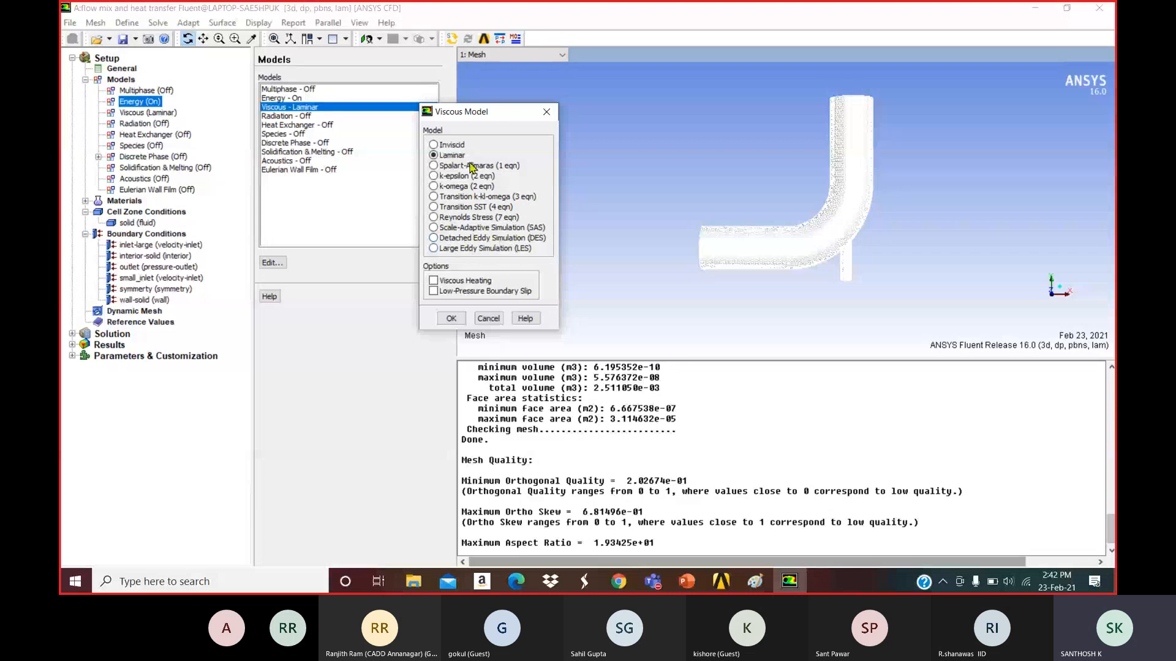
left_click(450, 249)
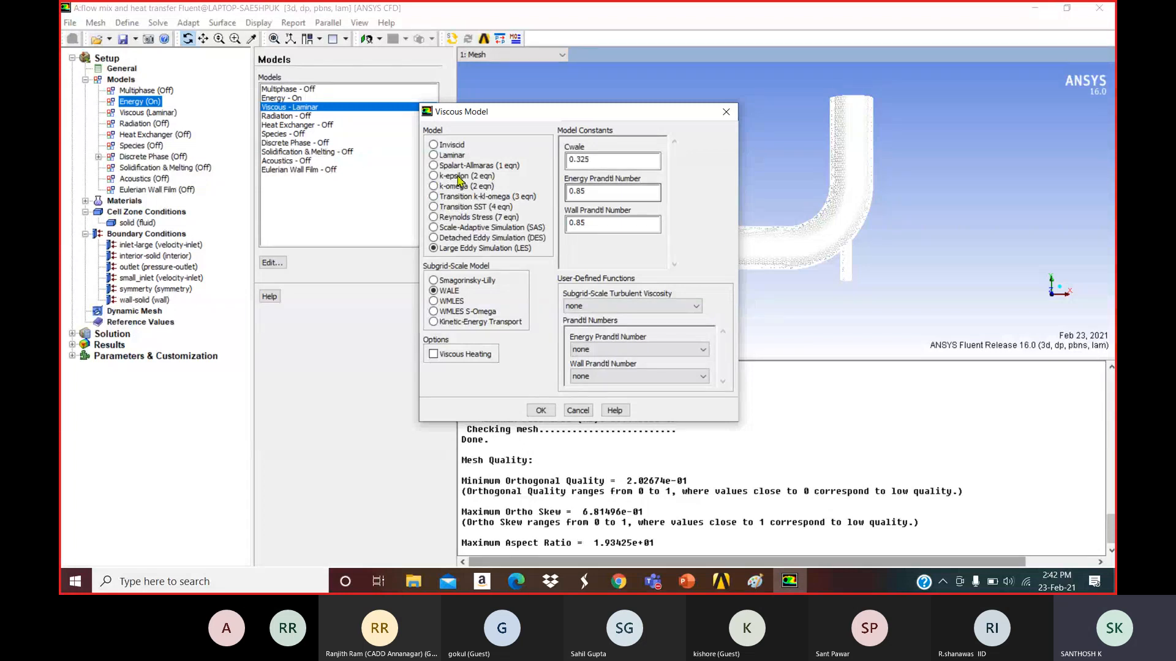
left_click(435, 178)
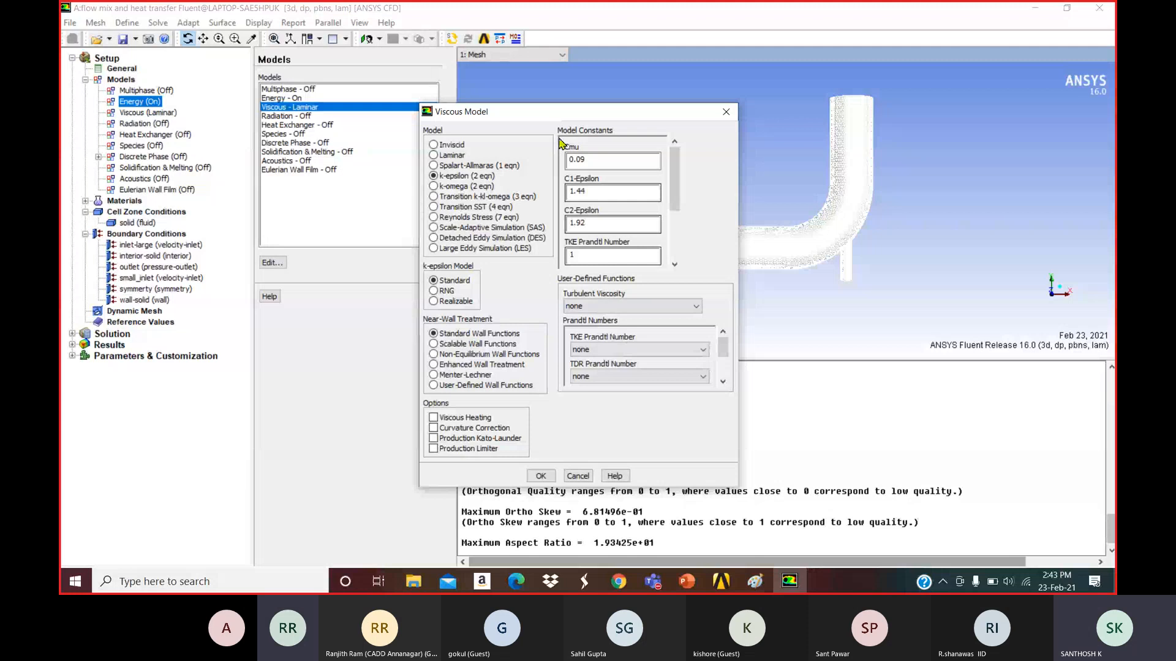
left_click_drag(568, 117, 432, 106)
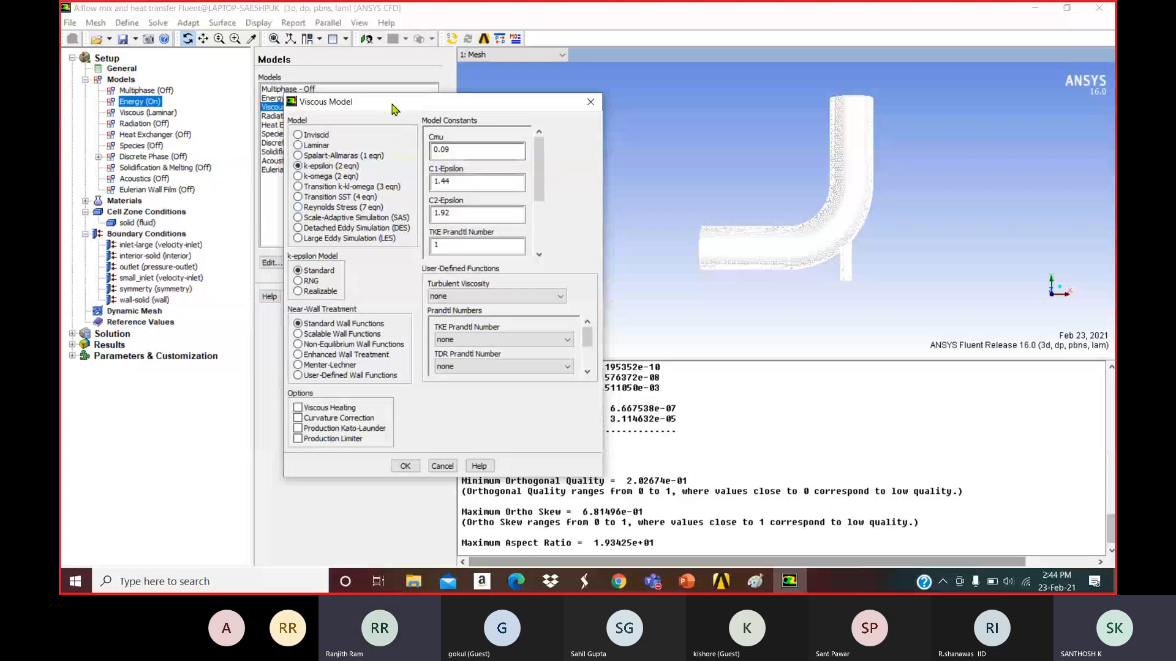
left_click_drag(395, 105, 476, 94)
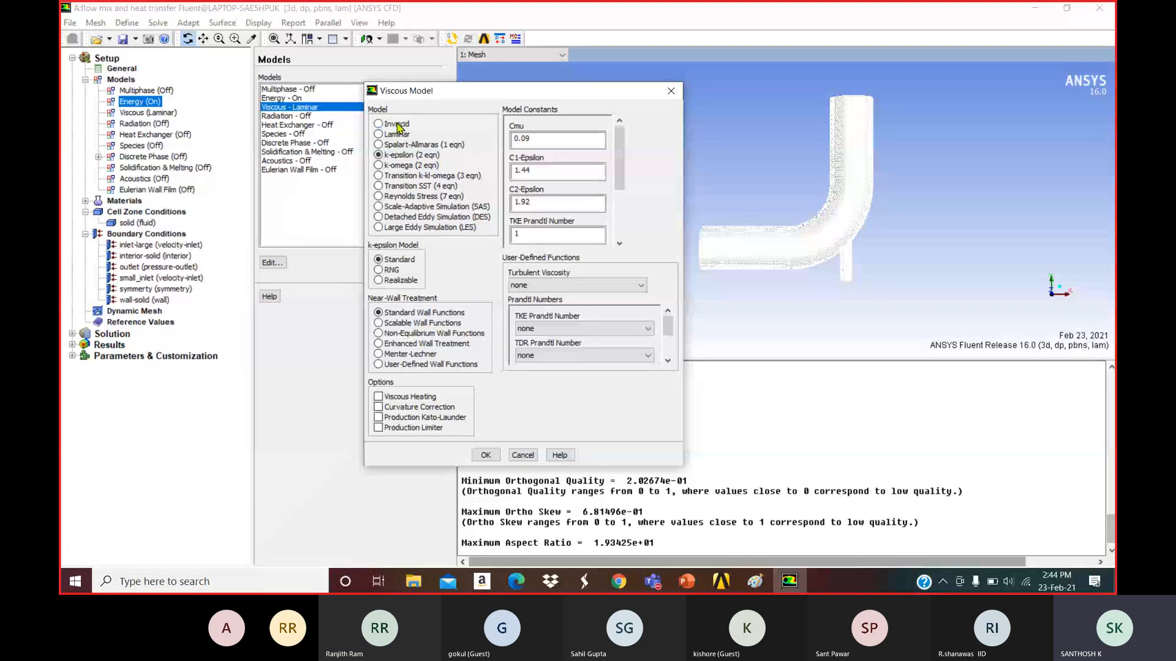
left_click_drag(465, 94, 420, 94)
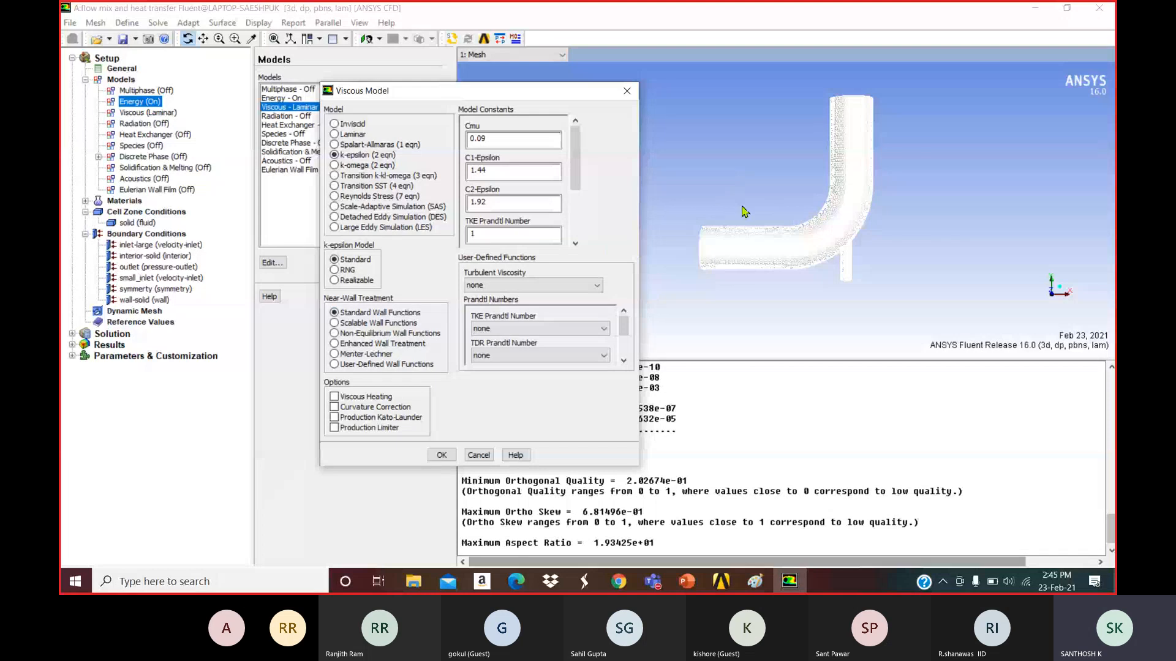
Change the near-wall treatment to Enhanced Wall Treatment and confirm the k-epsilon settings.
left_click(335, 343)
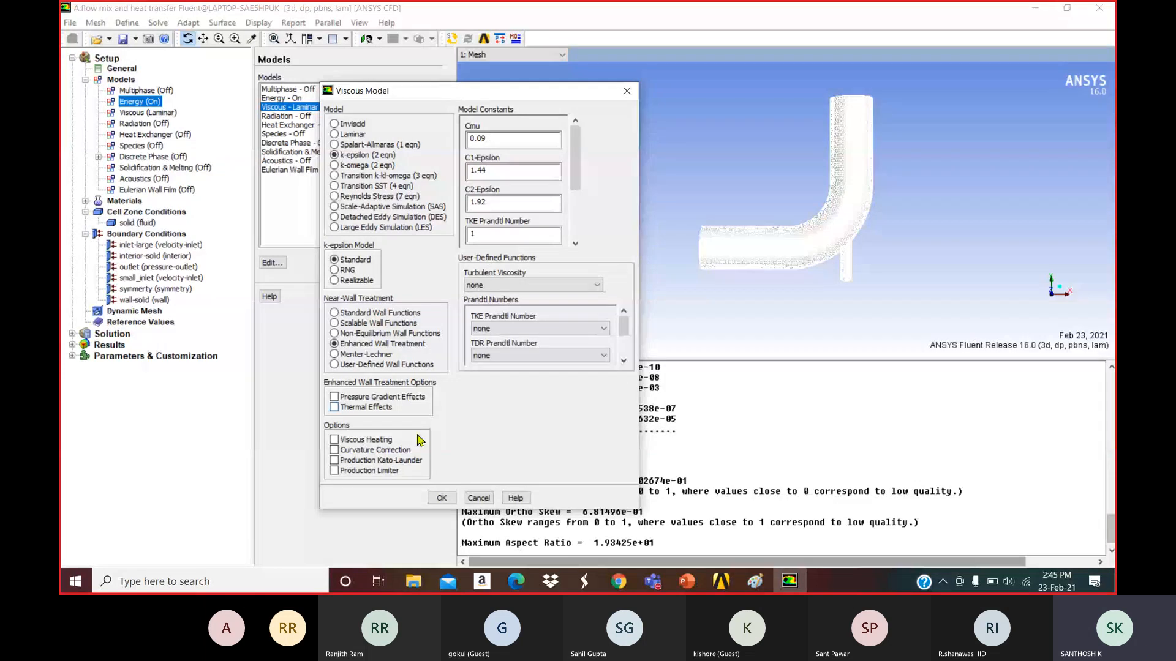
left_click(440, 497)
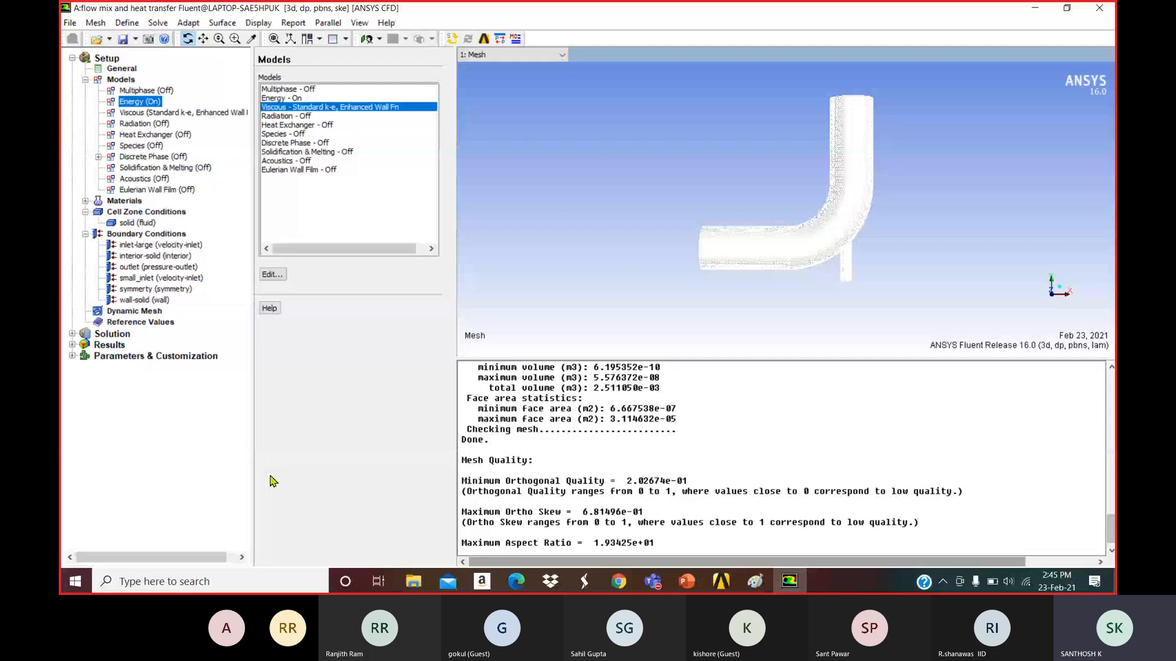
Show the Materials page with air as fluid and aluminum as solid, checking the problem slide.
left_click(124, 200)
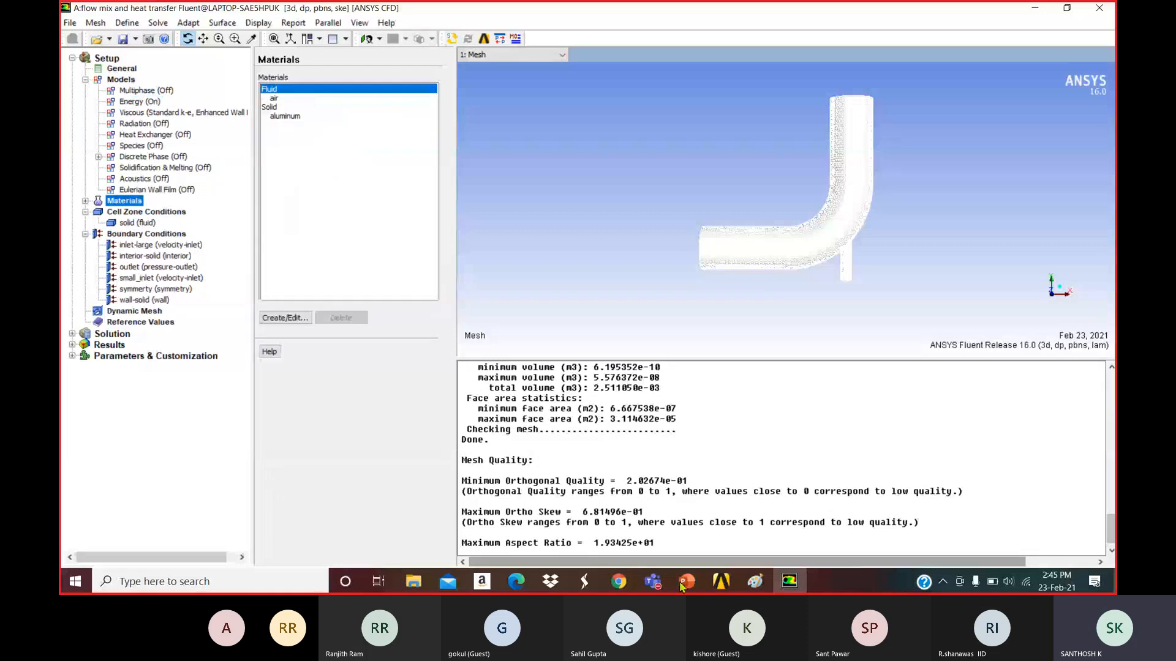
left_click(684, 585)
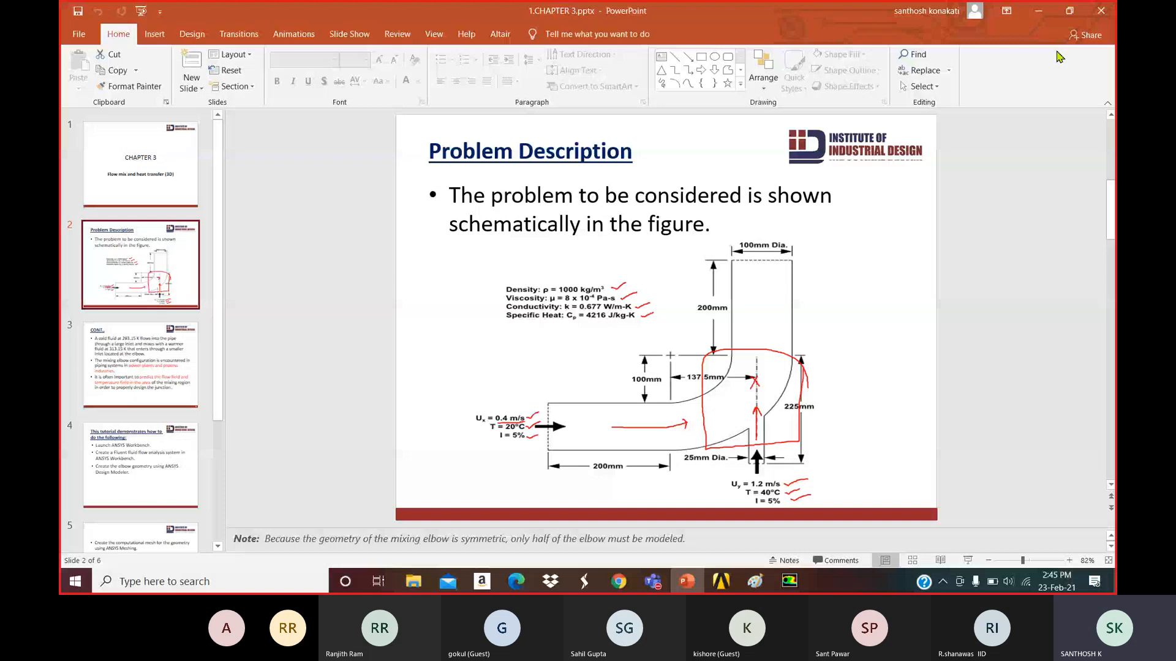
left_click(1039, 10)
left_click(278, 106)
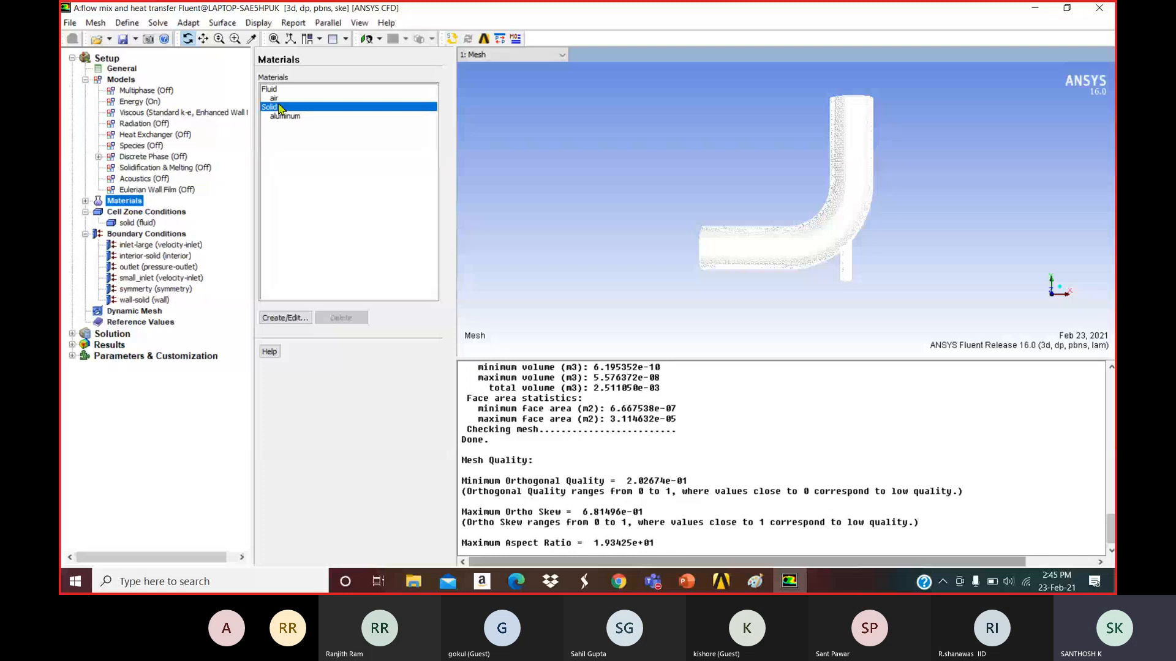
Copy water-liquid (h2o<l>) from the Fluent Database fluid list into the case alongside air.
left_click(285, 317)
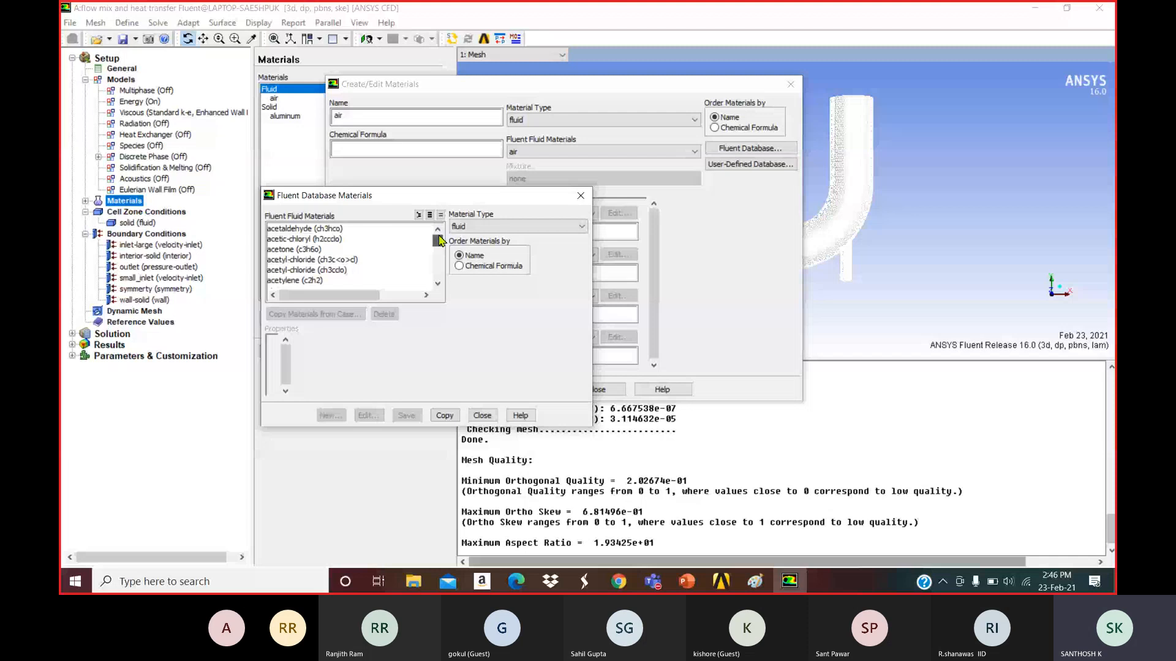
left_click_drag(439, 240, 442, 265)
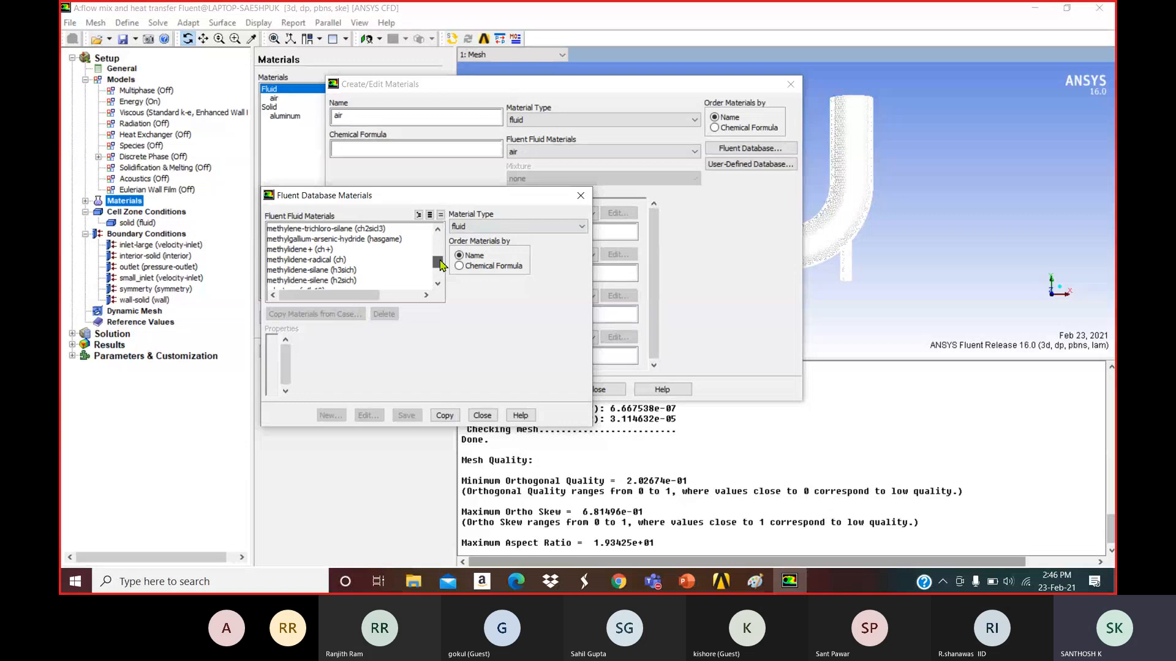
left_click_drag(441, 264, 438, 280)
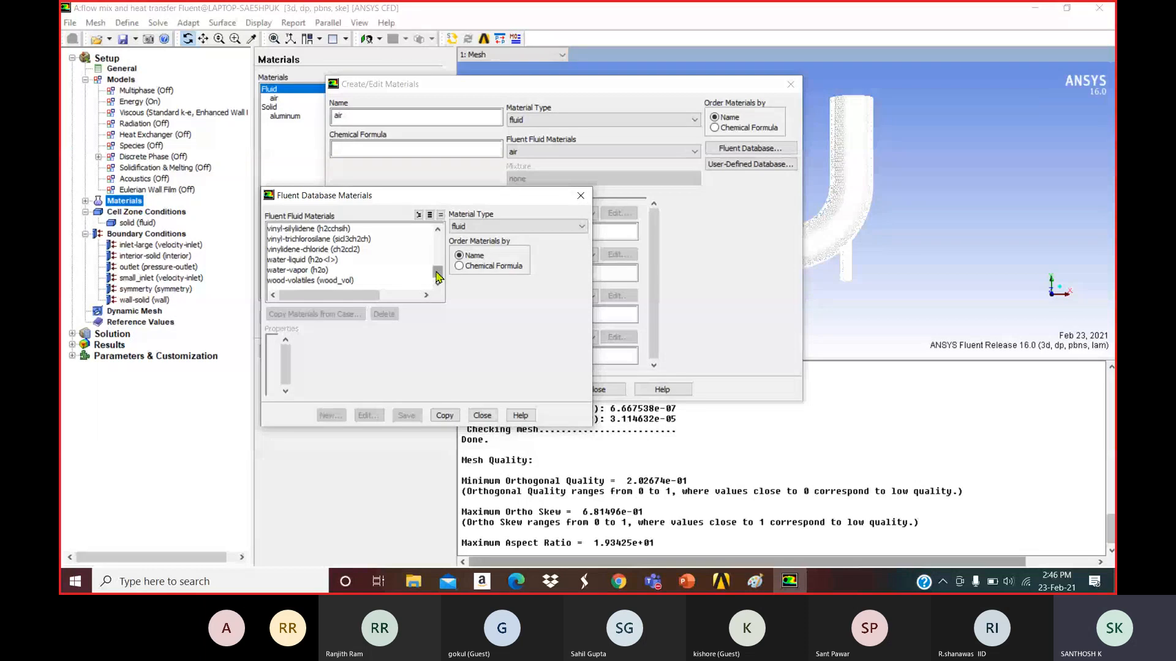
left_click_drag(436, 272, 437, 233)
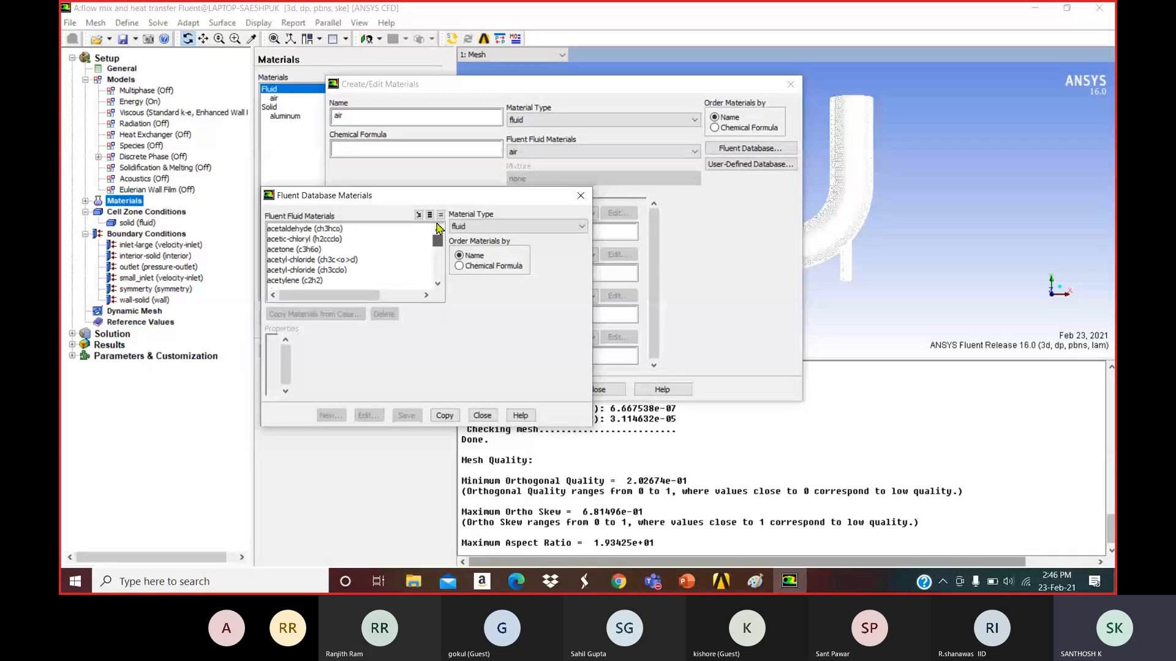
left_click(467, 251)
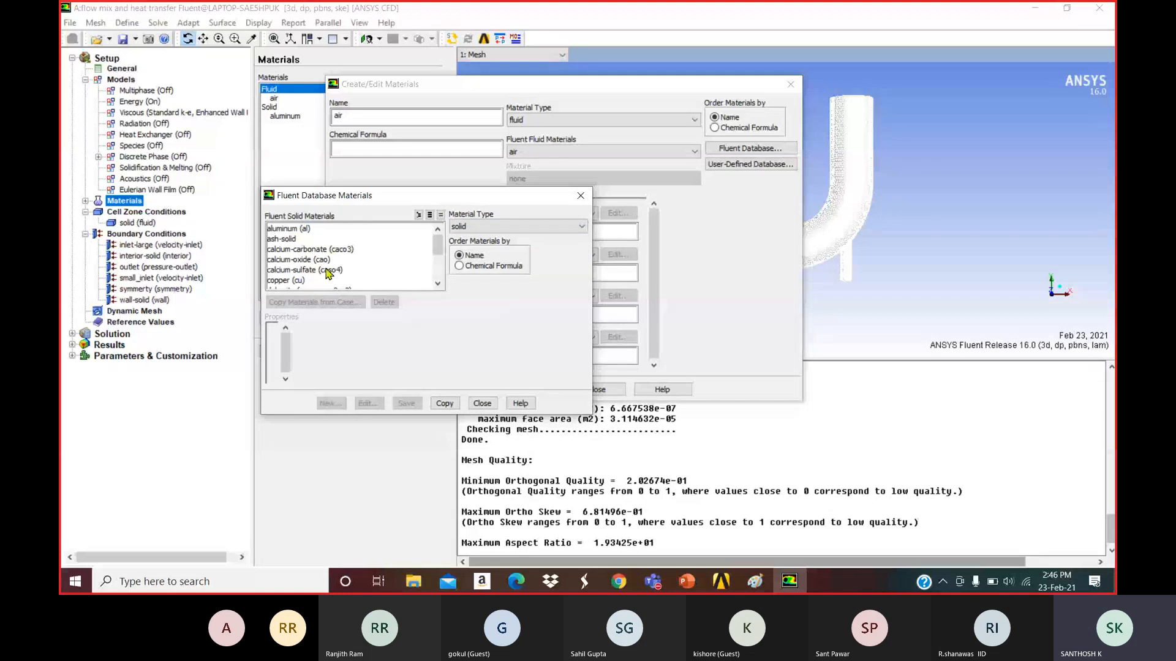
left_click(519, 226)
left_click(484, 237)
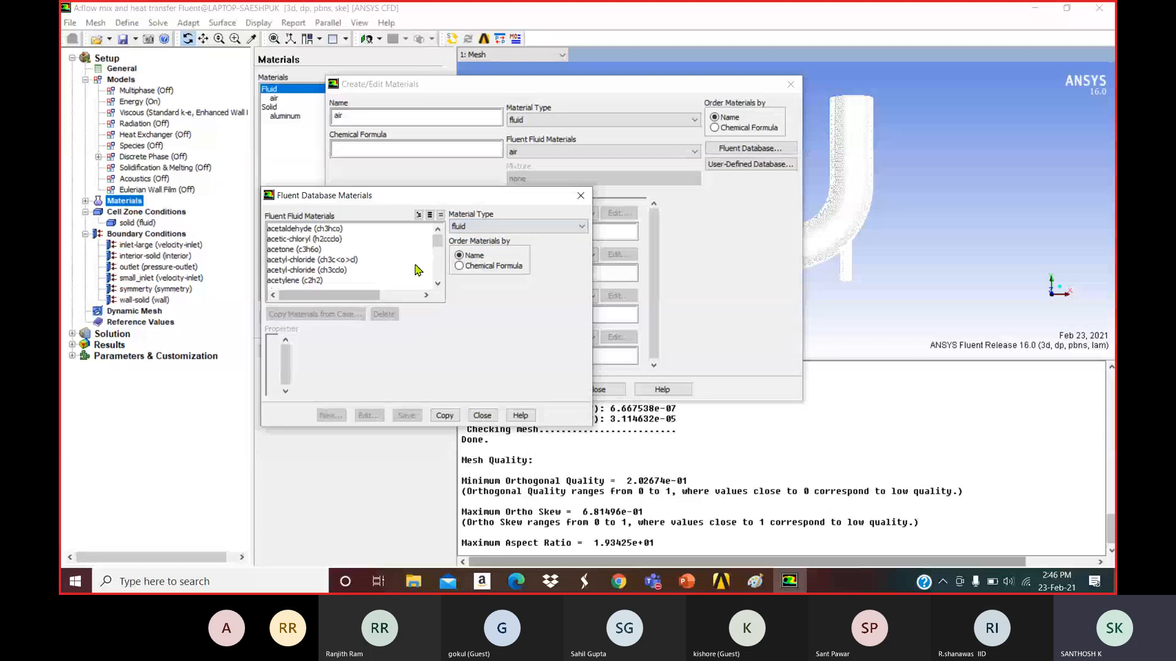
left_click_drag(437, 240, 437, 274)
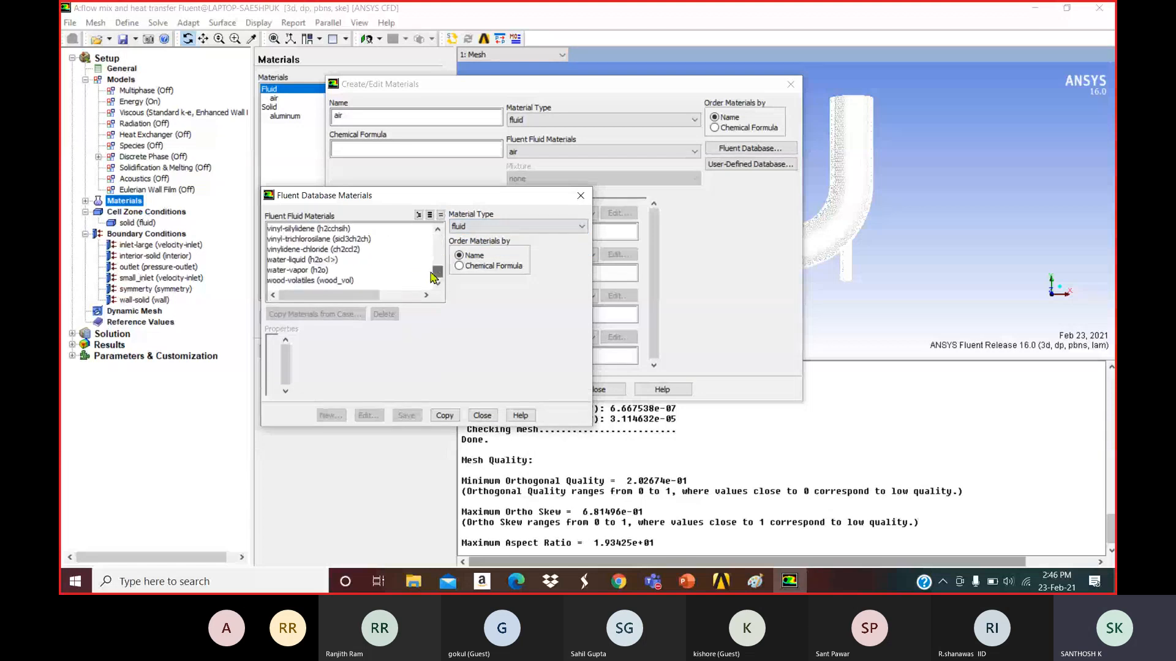
left_click(303, 260)
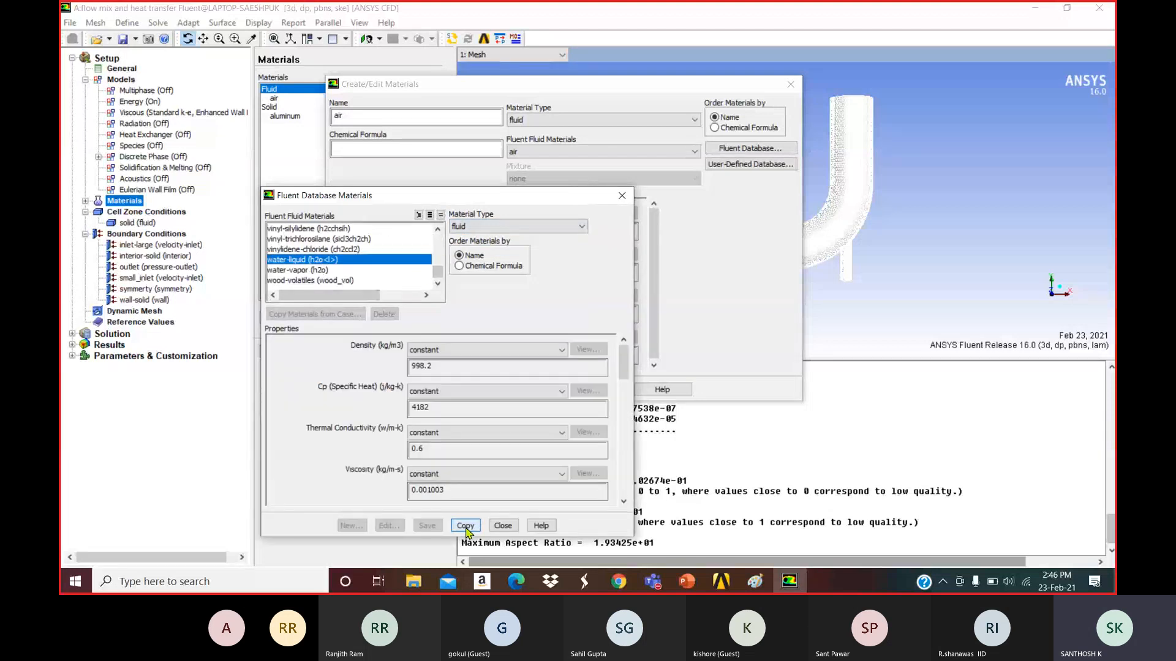
left_click(465, 525)
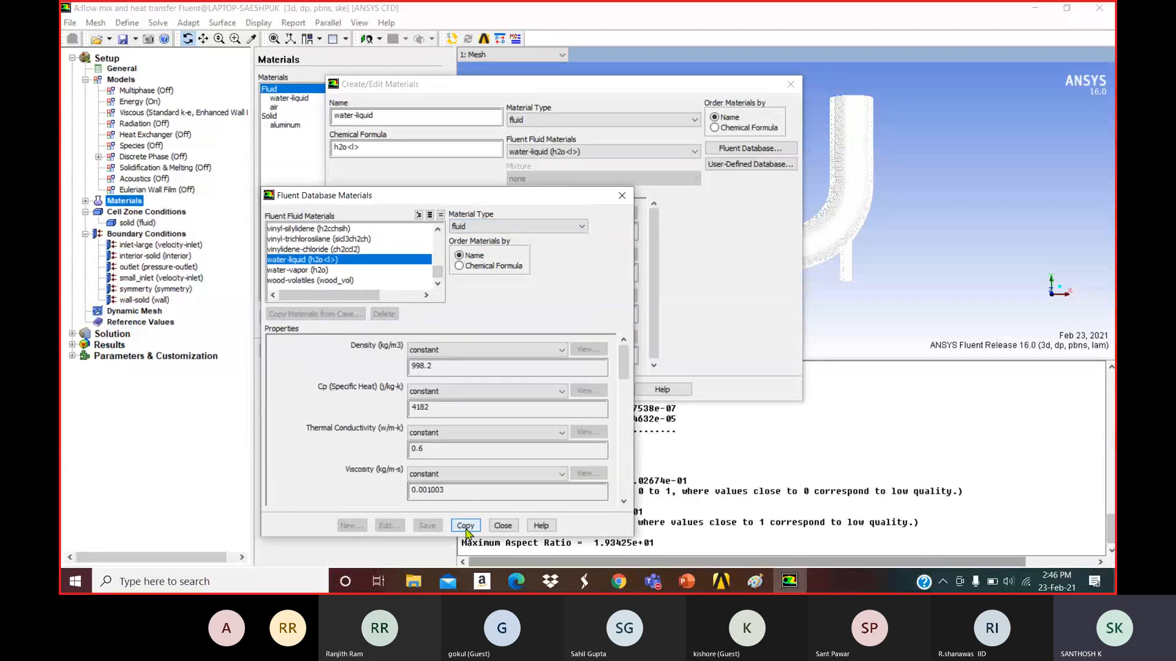
left_click(503, 526)
Open water-liquid's properties and set its density to 1000.
left_click(605, 391)
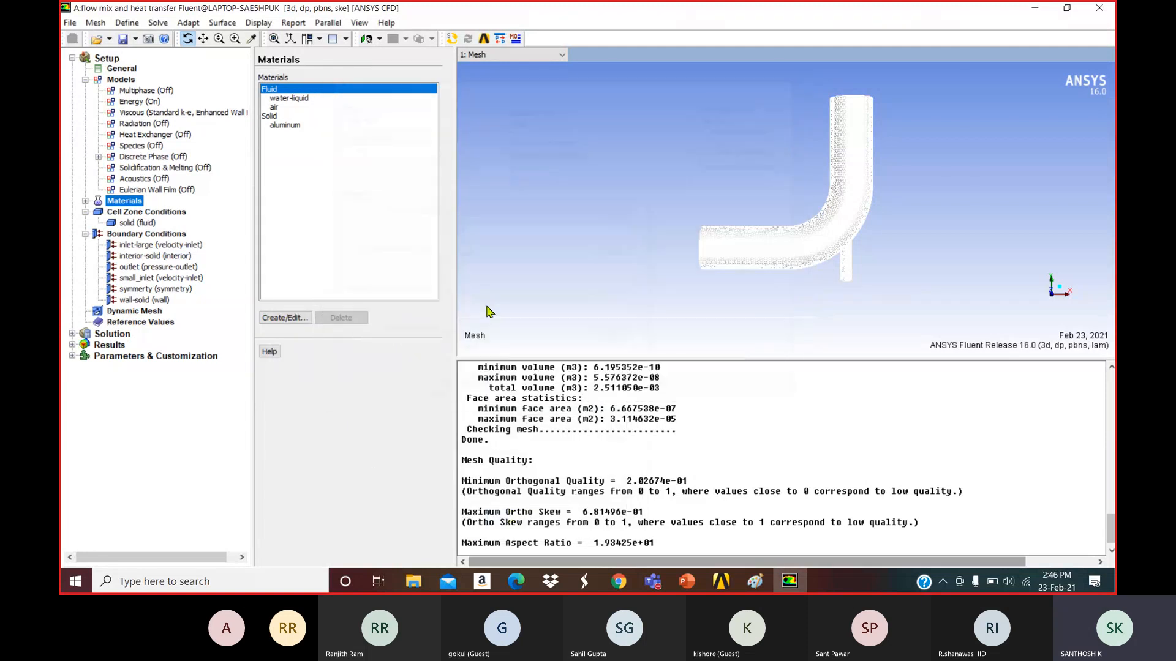
left_click(288, 99)
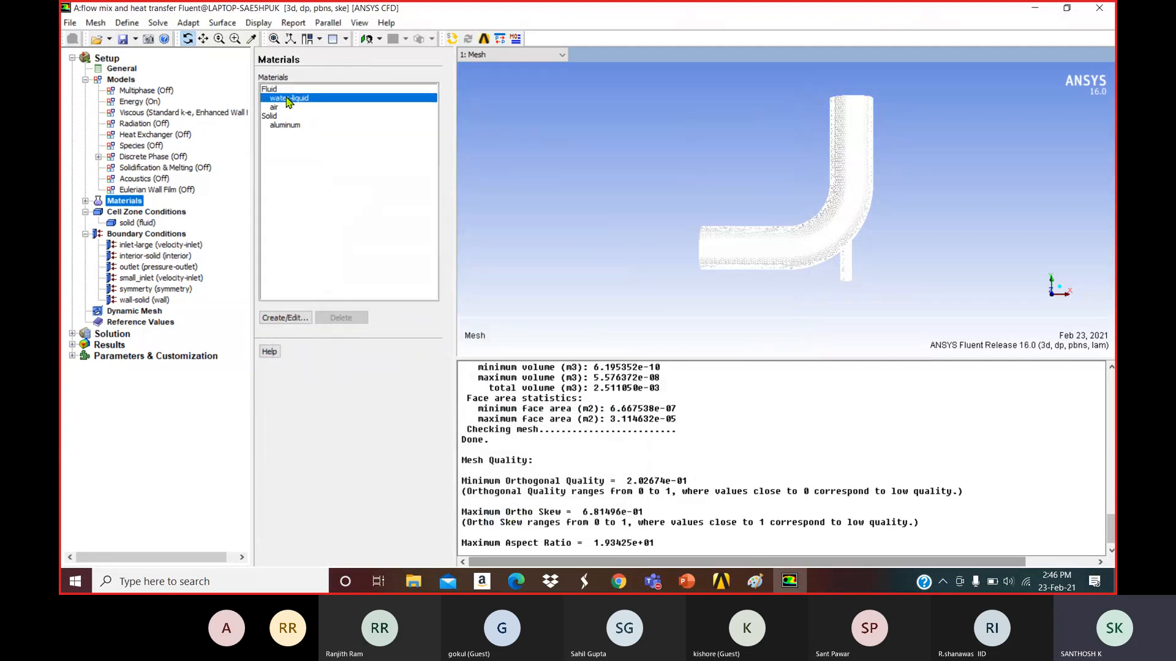
left_click(274, 319)
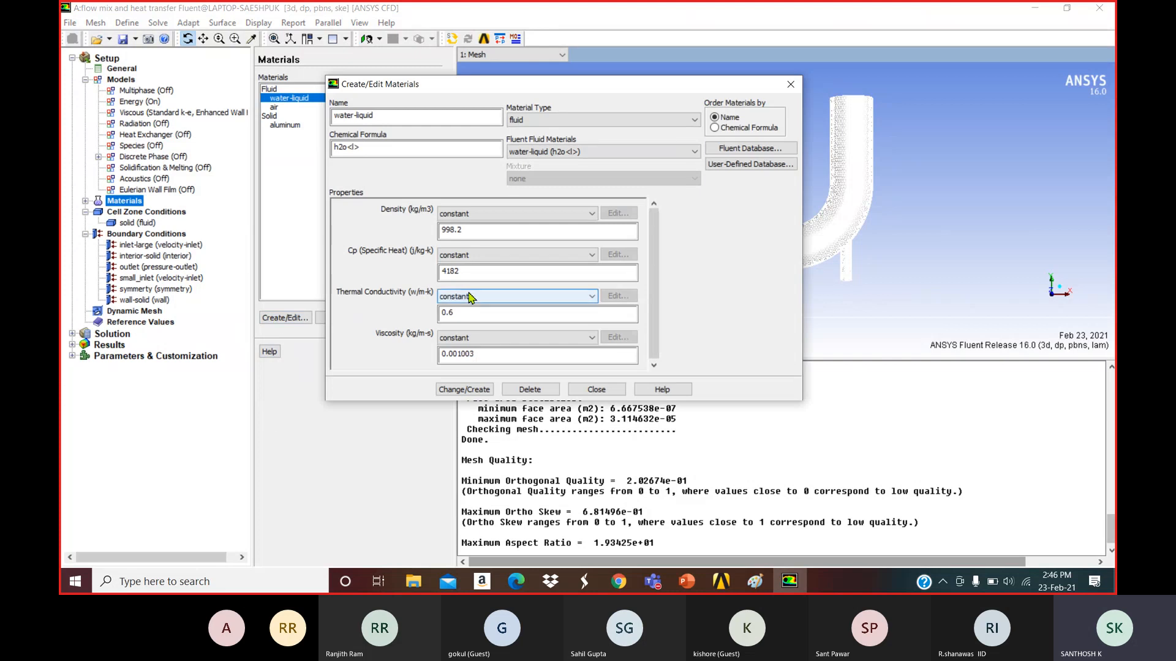
double_click(467, 236)
type("100")
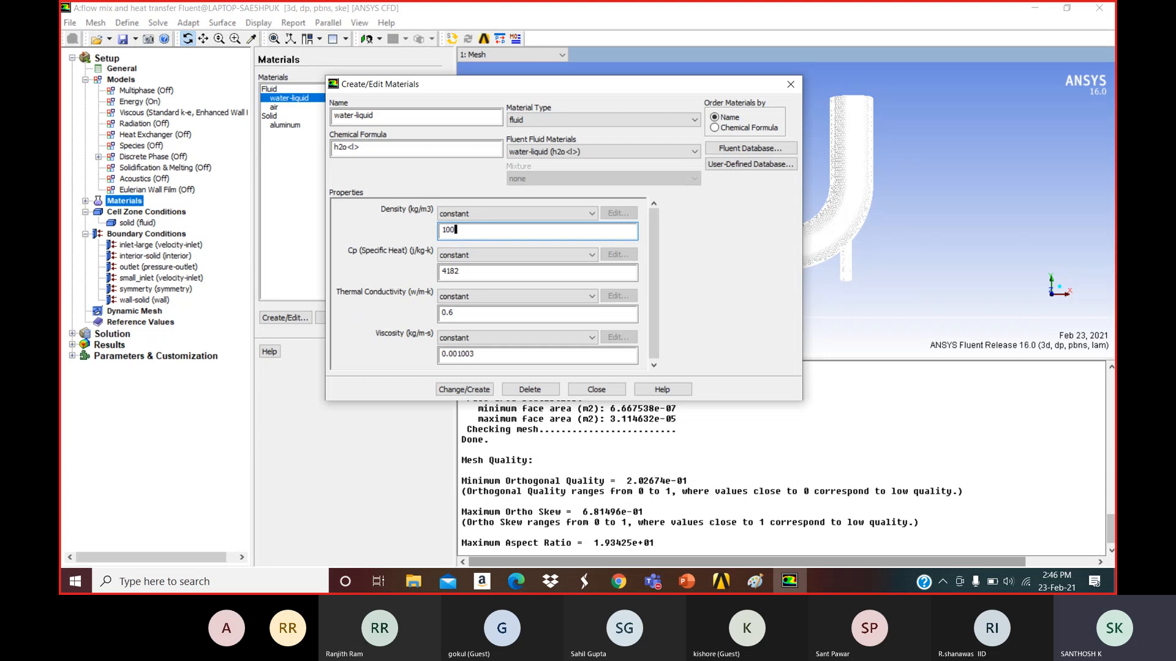
type("0")
Set specific heat to 4216 and thermal conductivity to 0.677, checked against the problem slide.
double_click(548, 272)
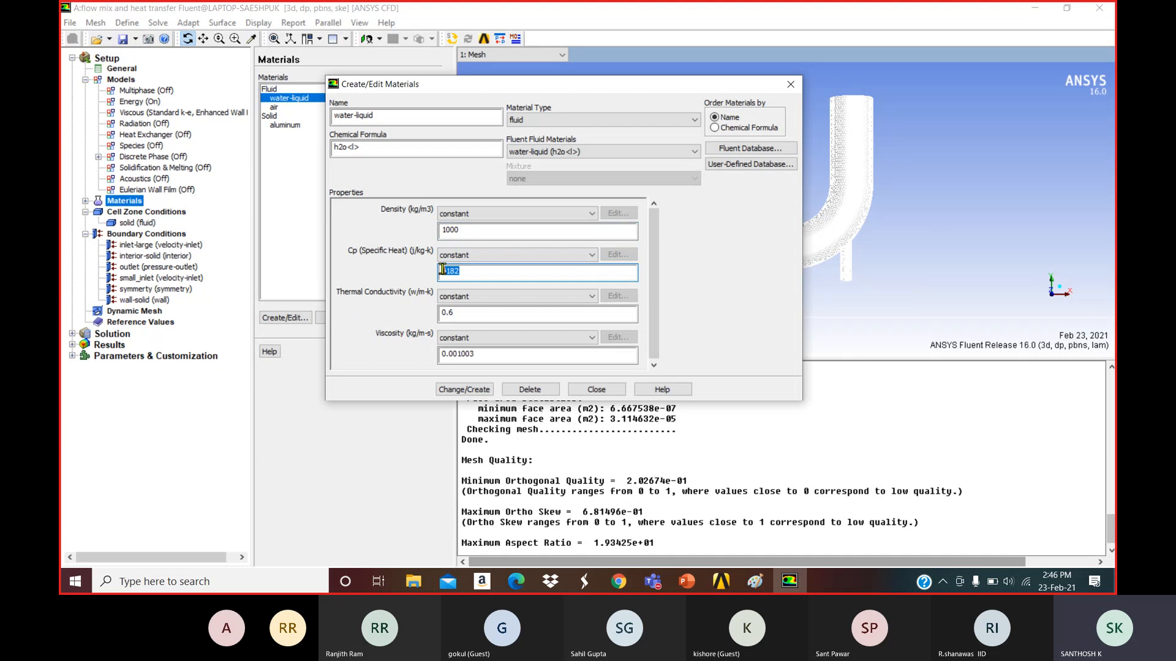
left_click(697, 588)
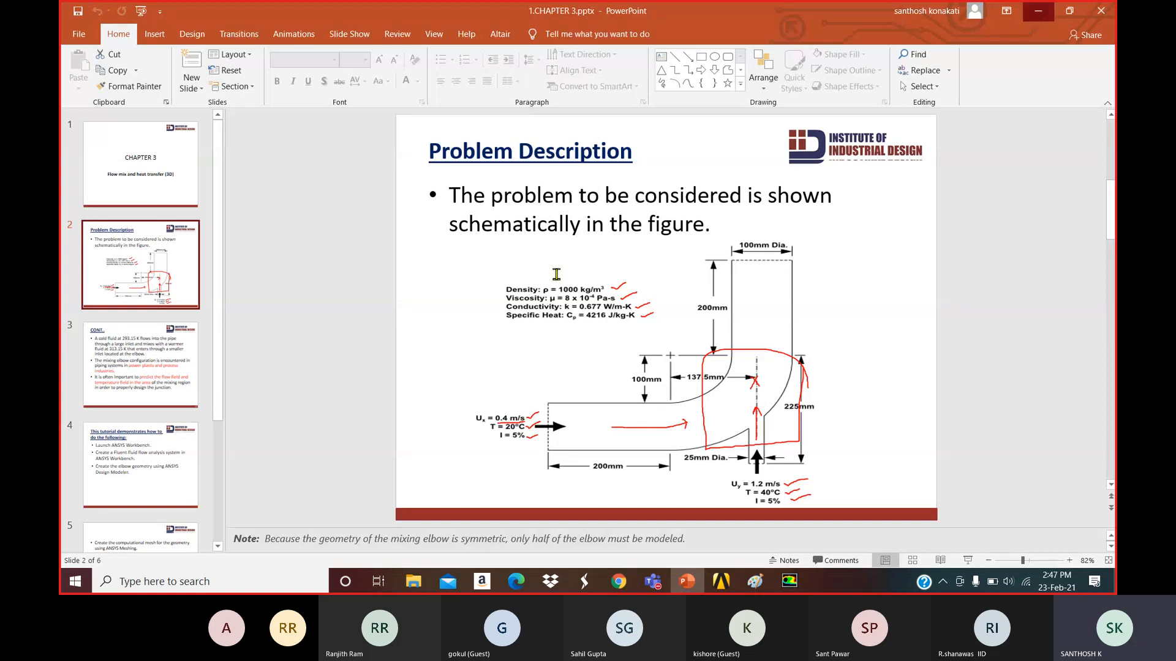
left_click(1038, 11)
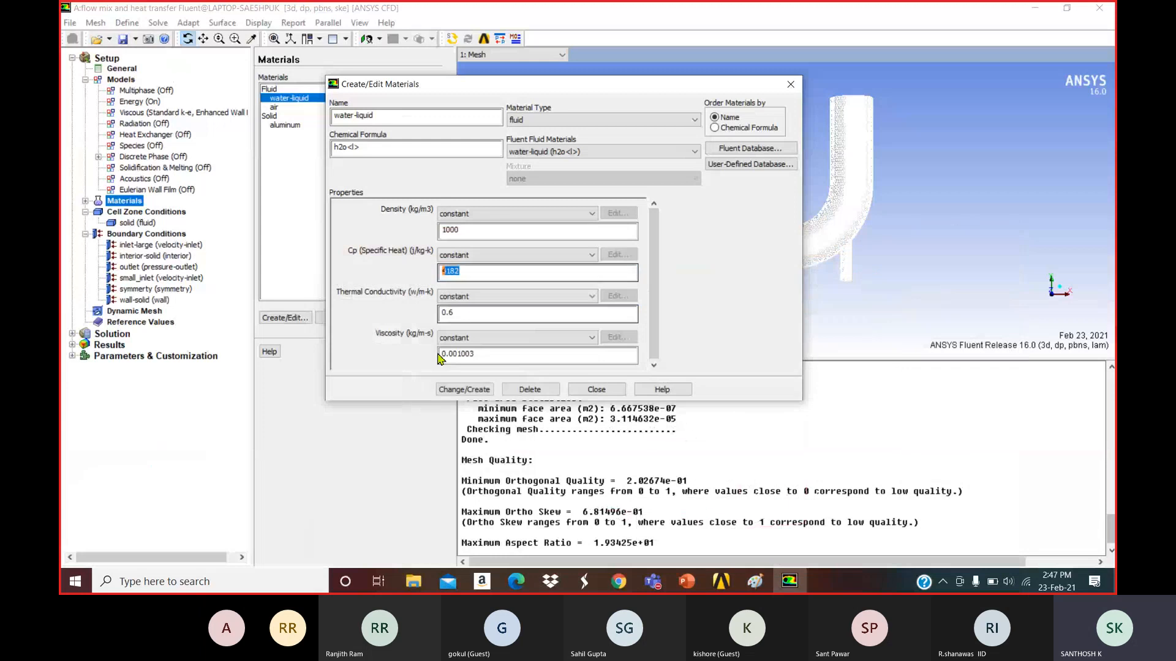
type("4216")
double_click(485, 313)
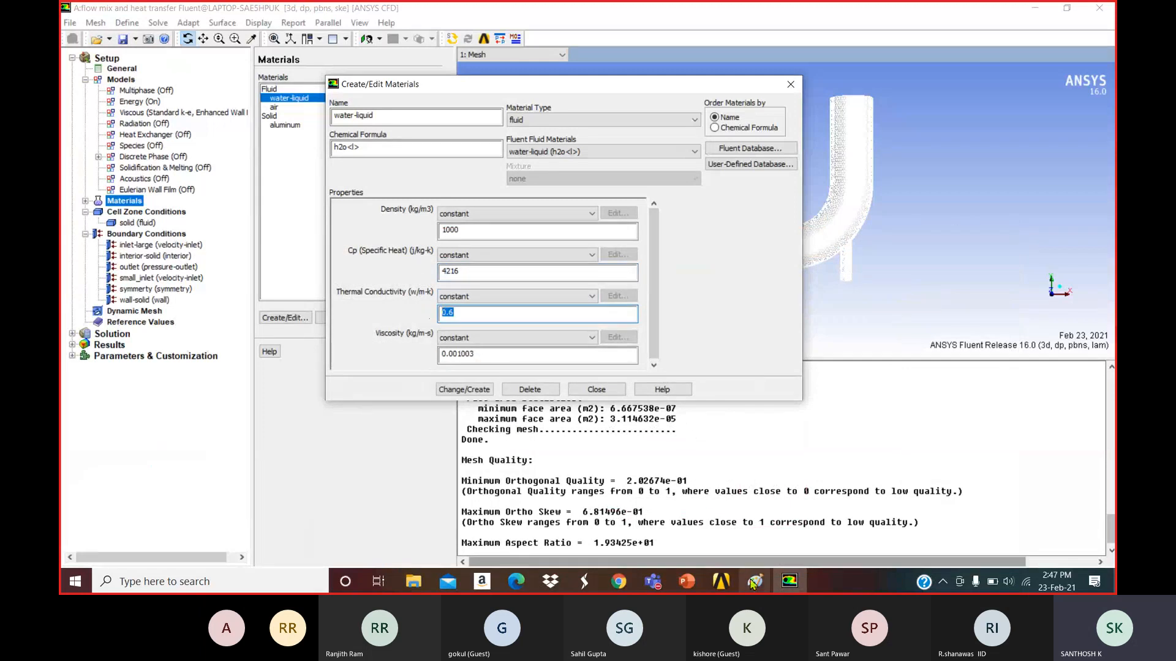
left_click(687, 582)
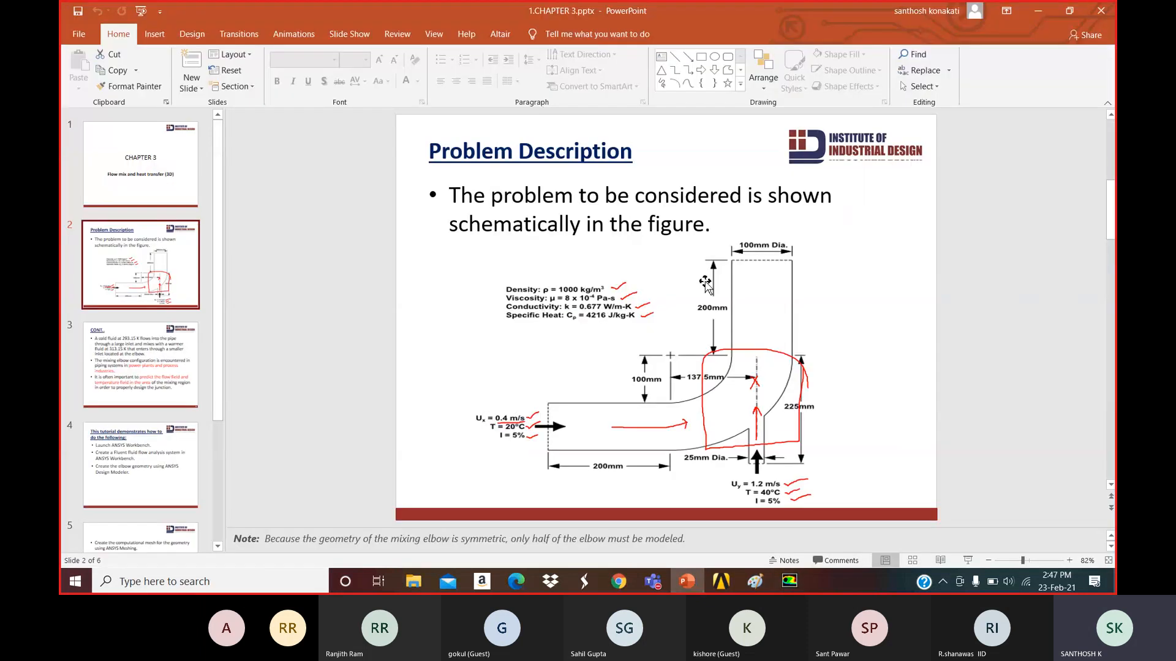
left_click(1037, 11)
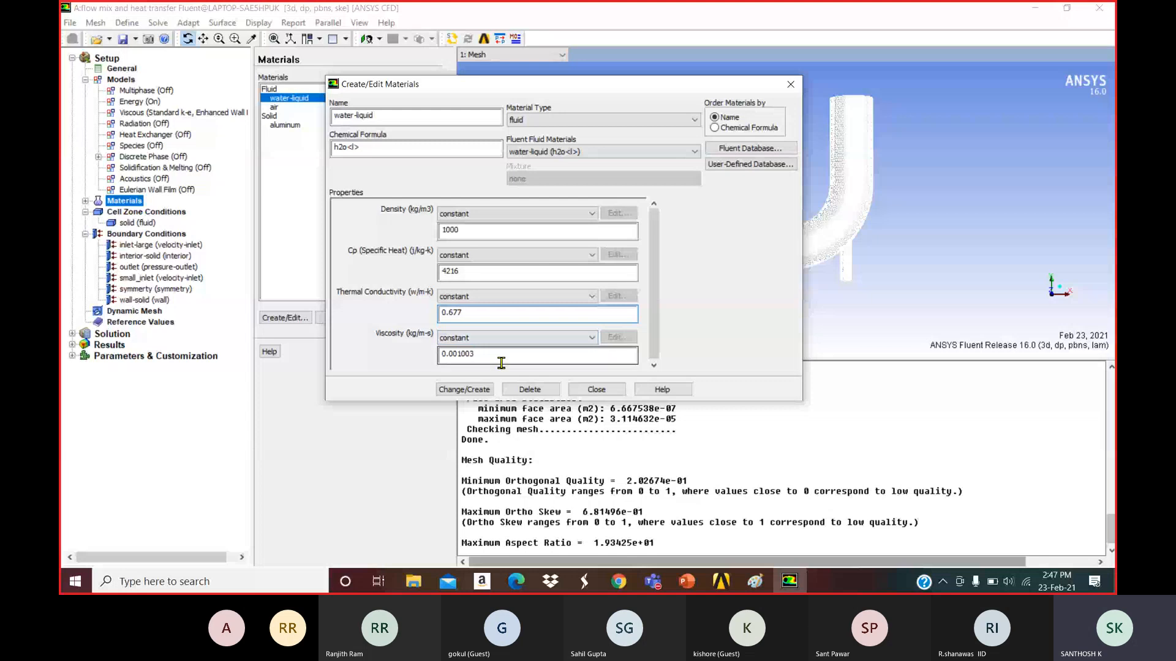
Enter viscosity 0.0008, apply the water-liquid changes, and reopen the material to verify them.
double_click(442, 353)
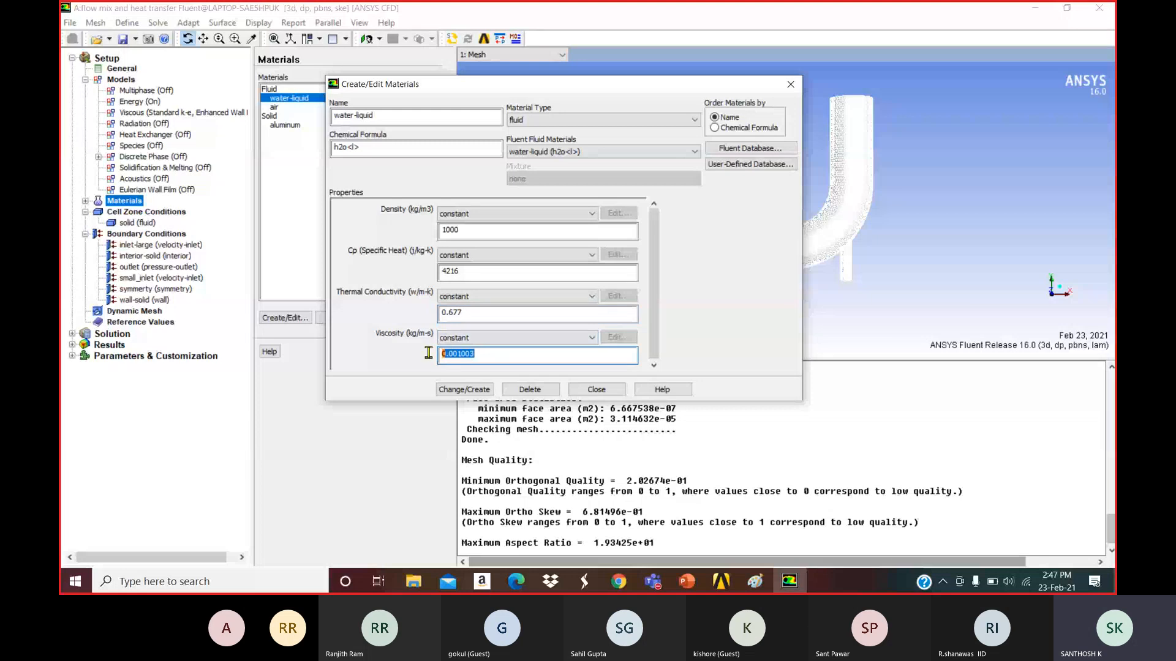
left_click(687, 590)
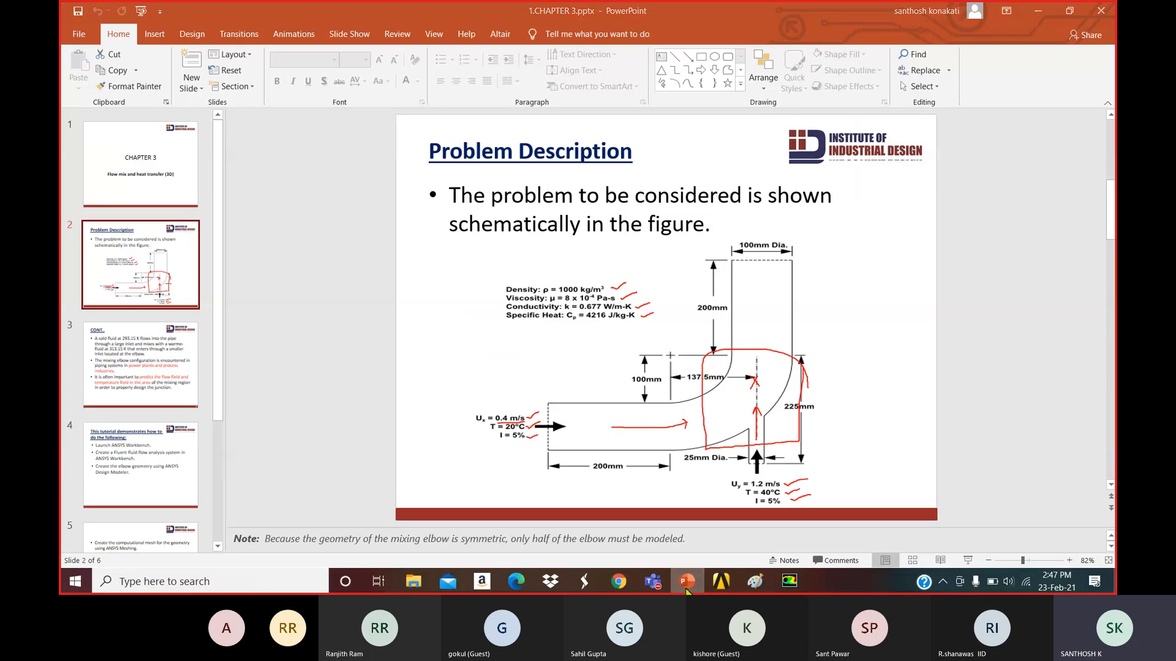
left_click(687, 590)
type("0")
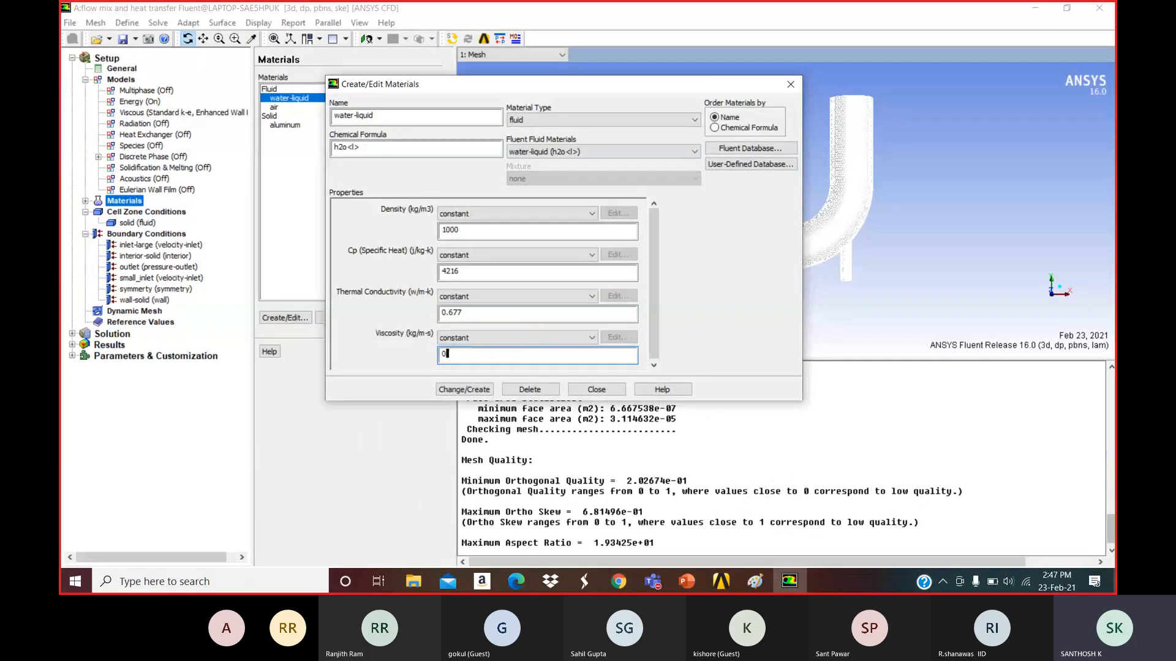
type(".0008")
left_click(473, 390)
left_click(597, 394)
double_click(306, 98)
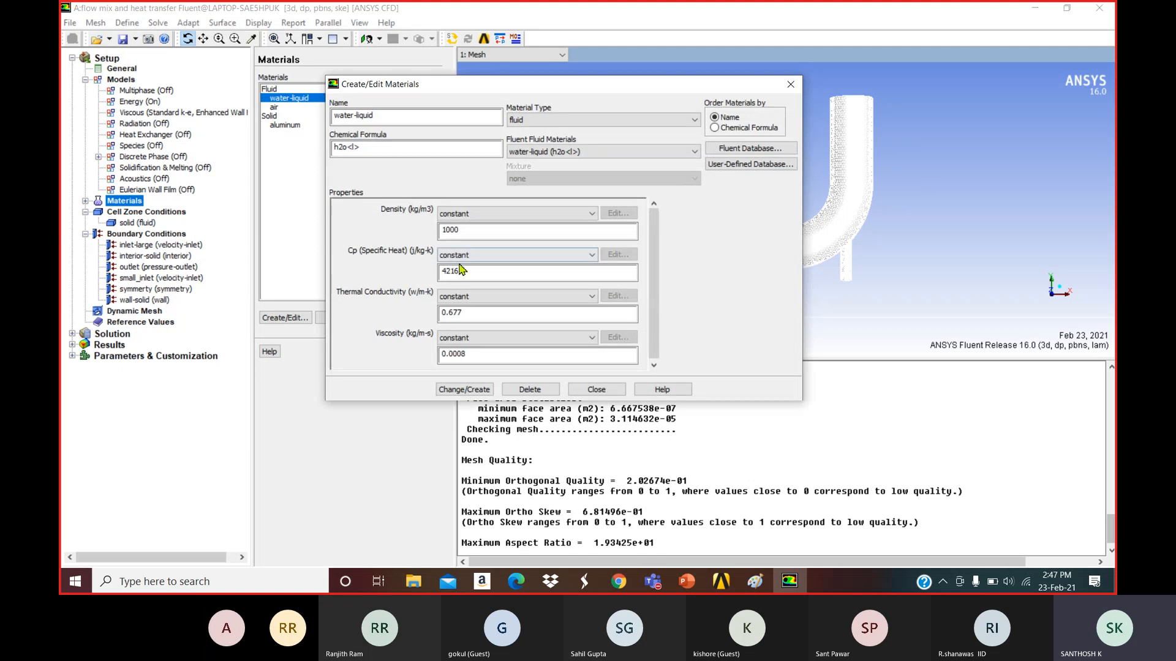
left_click(789, 86)
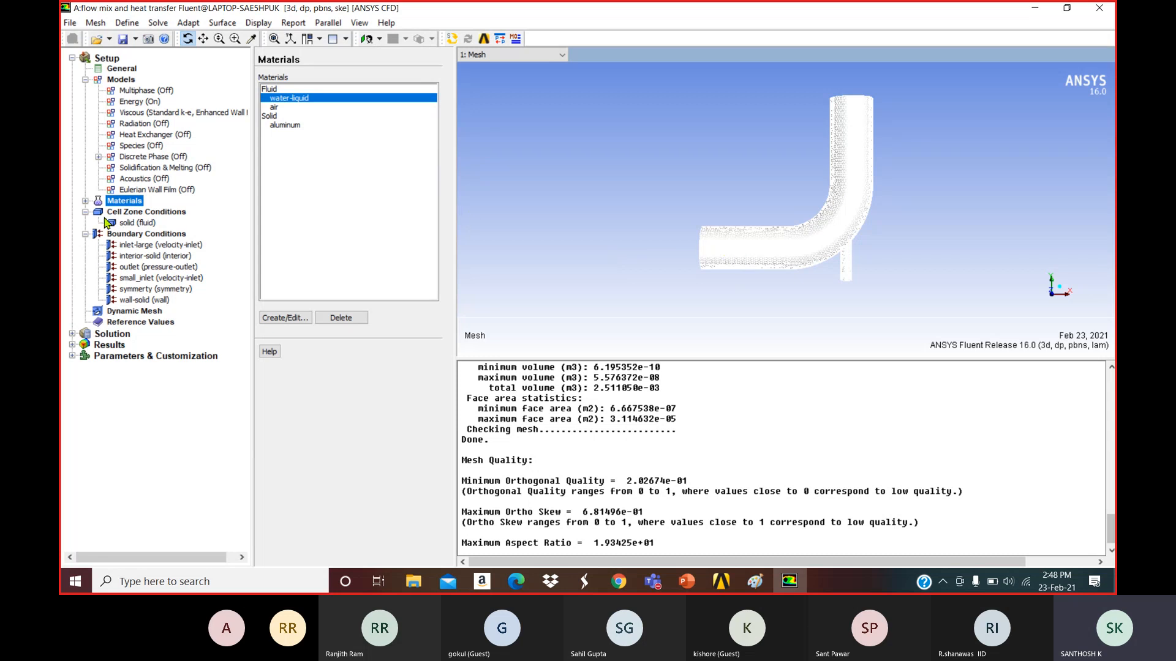
Edit the 'solid' fluid cell zone so its material is water-liquid.
left_click(85, 80)
left_click(142, 102)
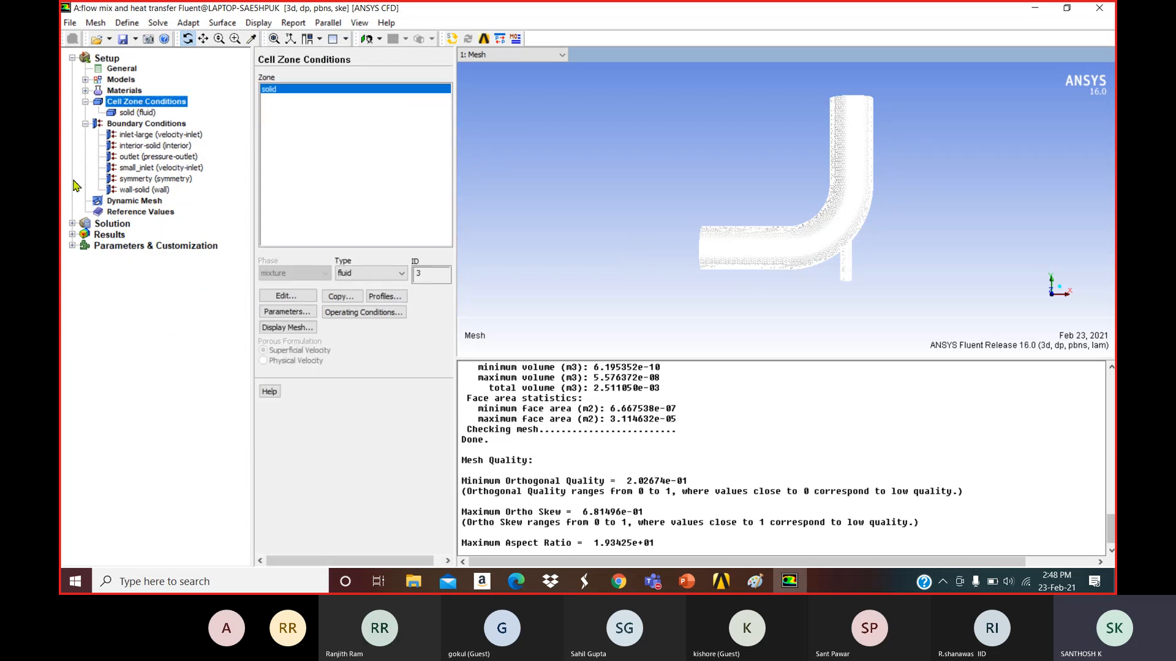
left_click(134, 114)
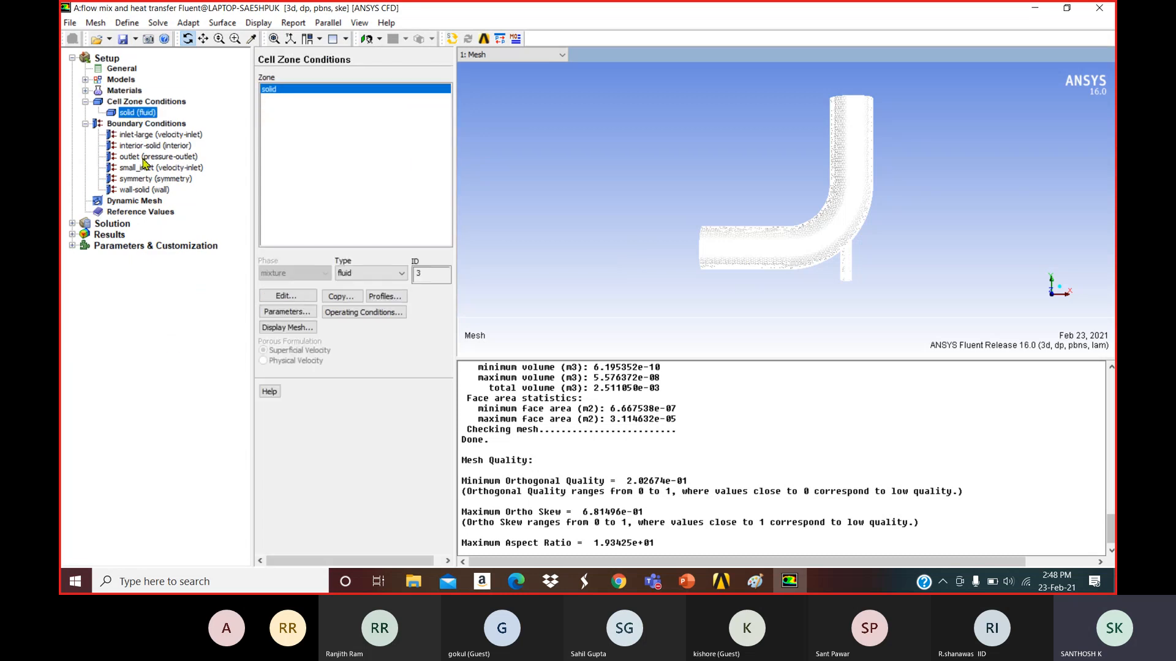
left_click(302, 298)
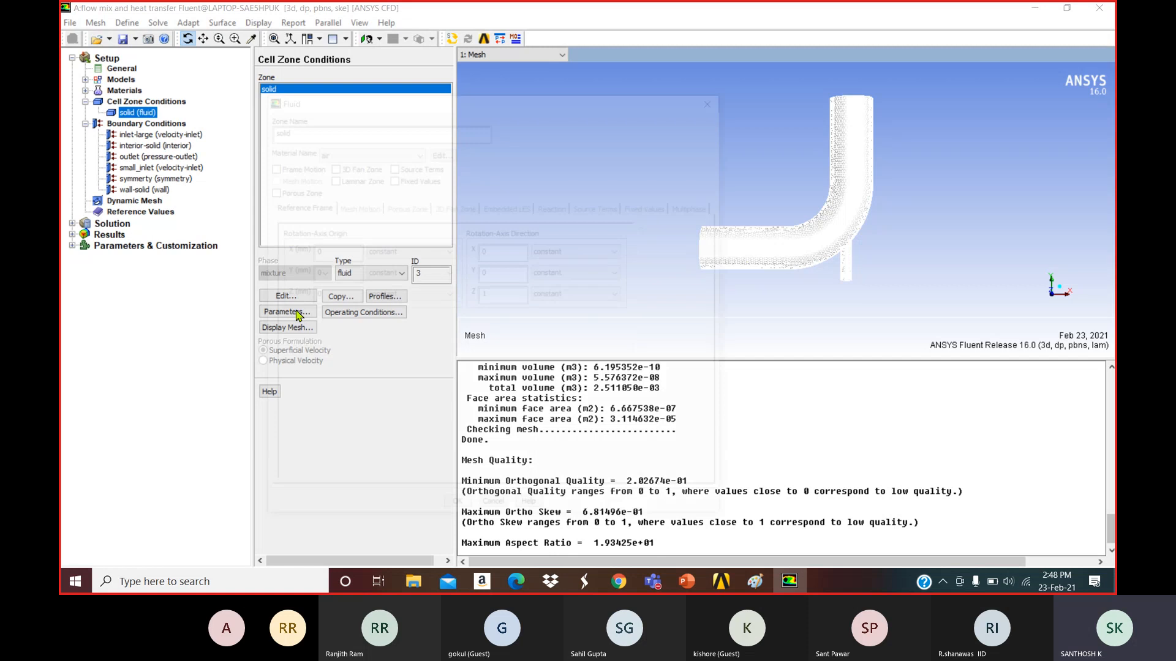
left_click(367, 151)
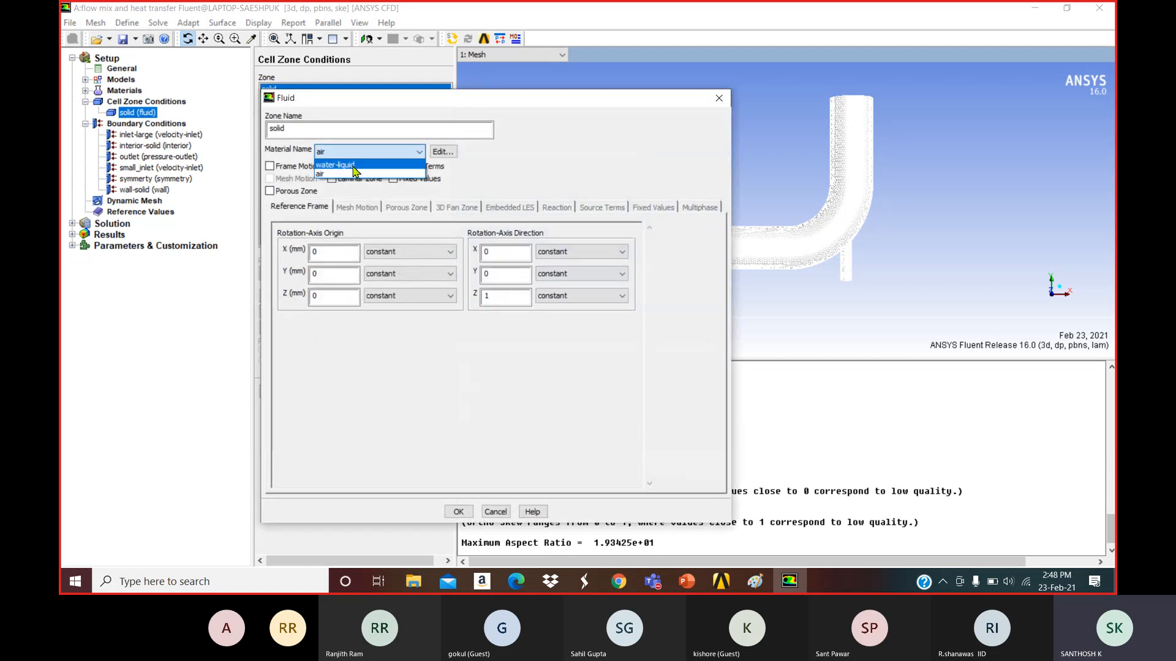
left_click(352, 173)
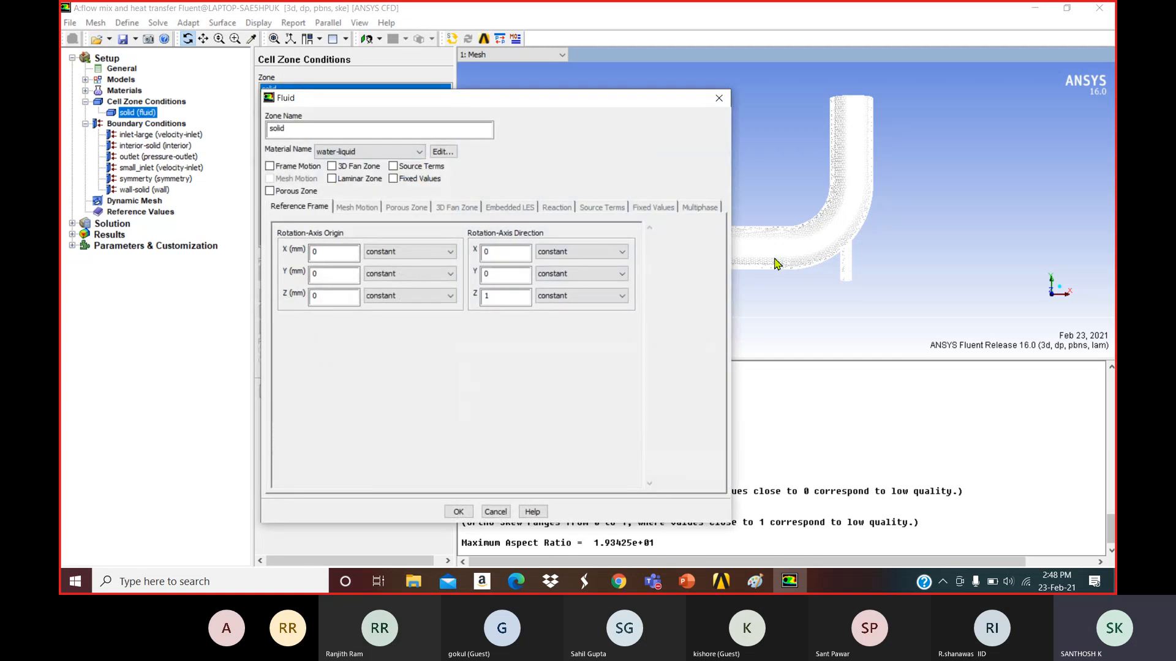
left_click(468, 512)
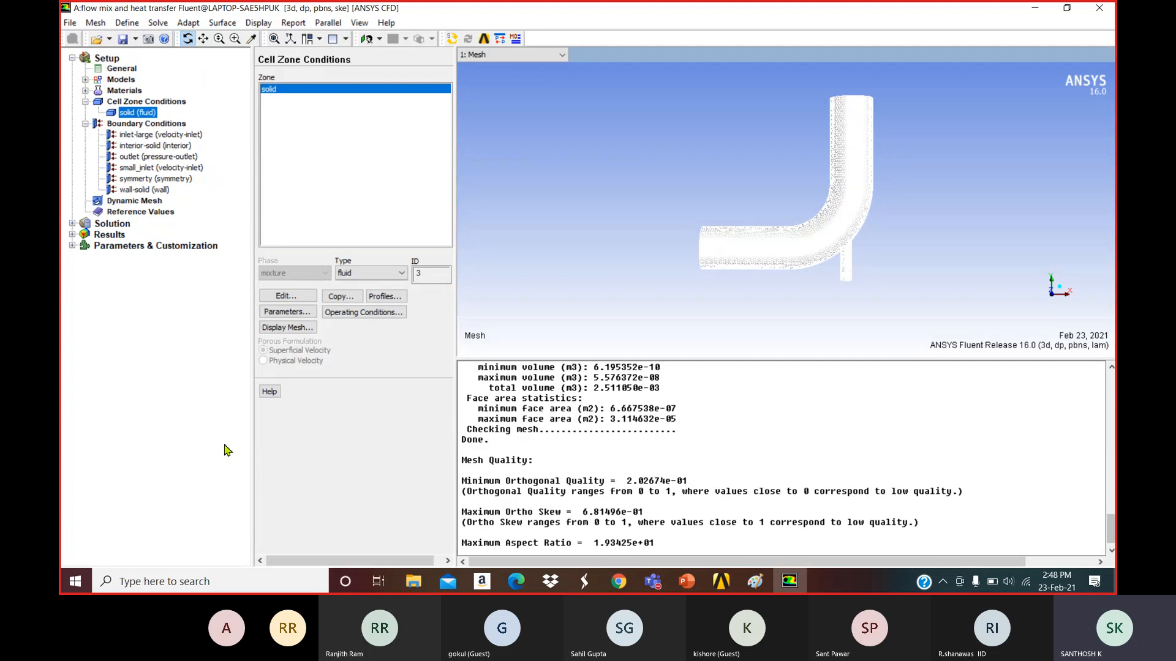
Read the Problem Description slide in PowerPoint, then return to the Fluent case.
left_click(686, 590)
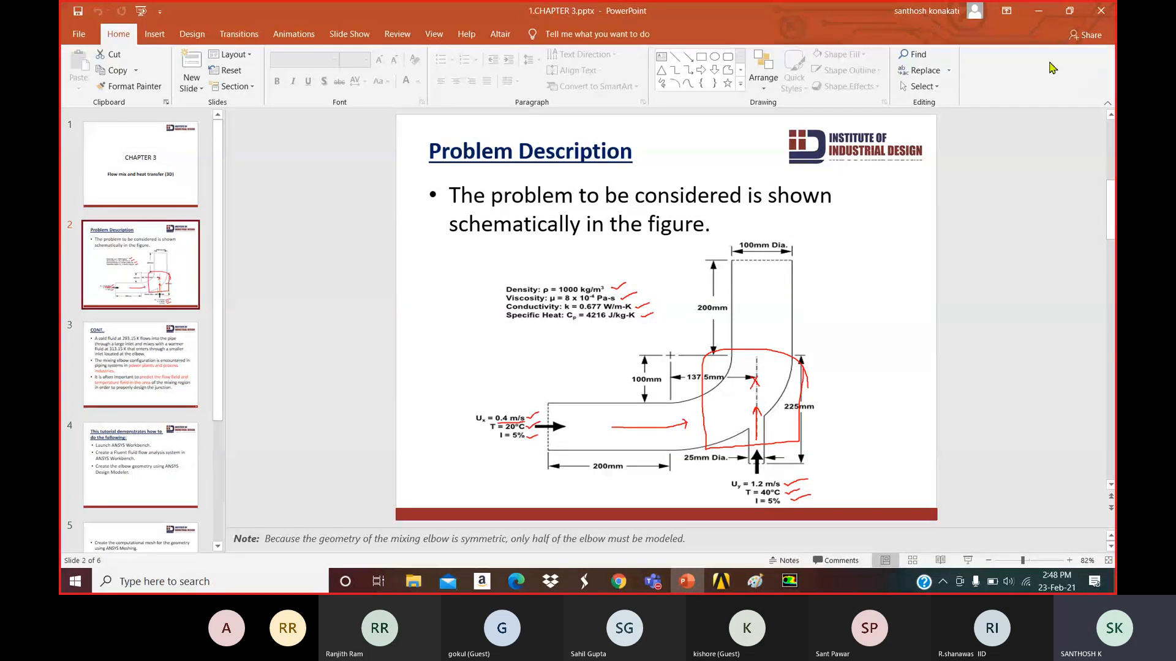
left_click(1038, 12)
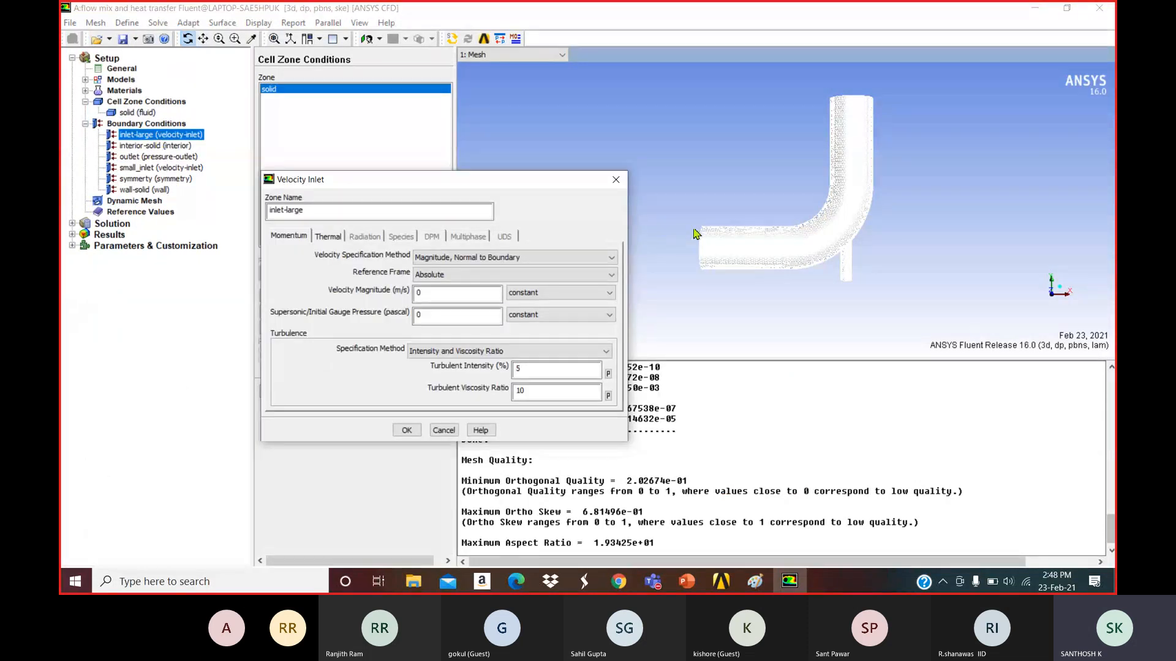
Close the velocity inlet dialog and display only the inlet-large surface mesh.
left_click(616, 180)
left_click_drag(688, 221, 885, 245)
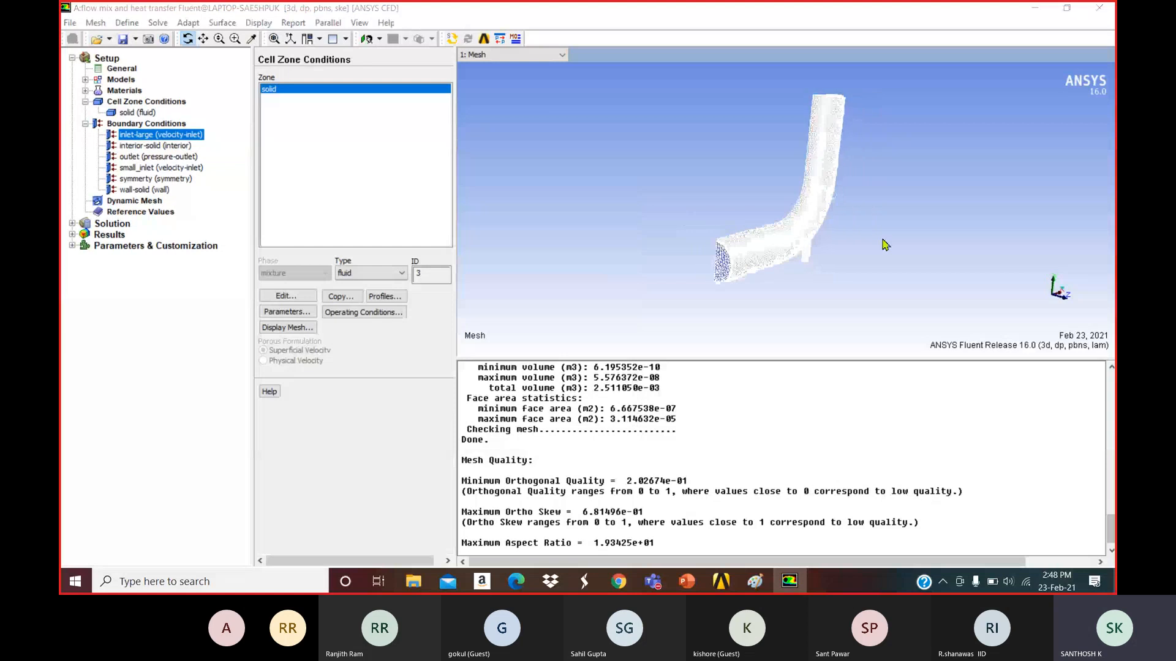
left_click(120, 69)
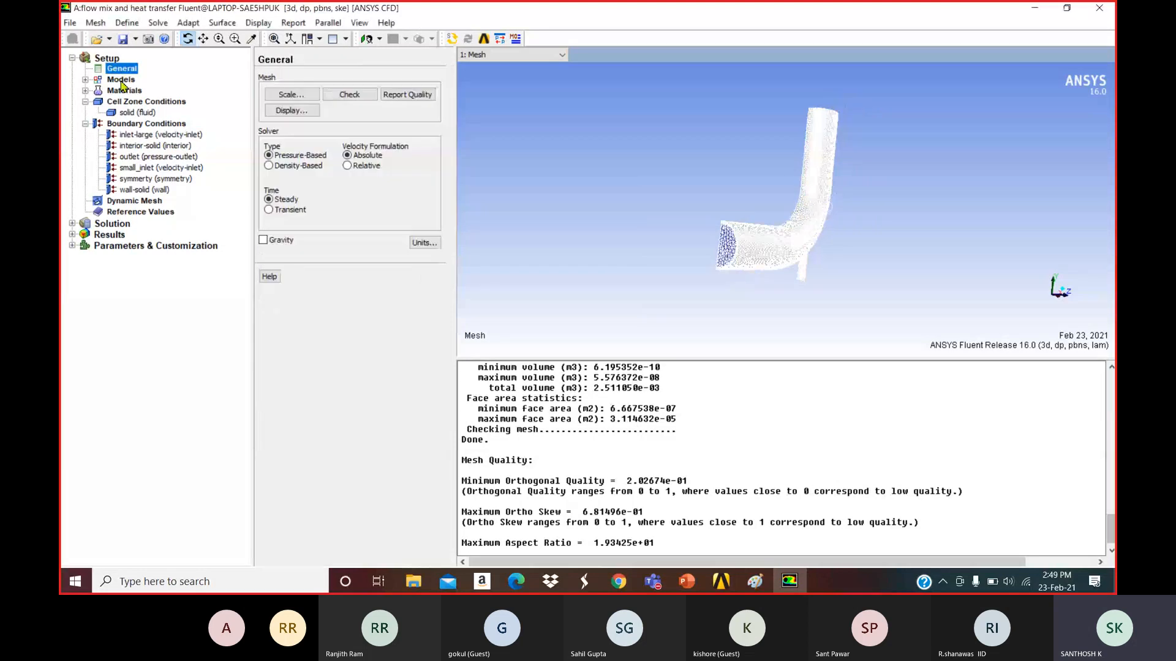
left_click(289, 111)
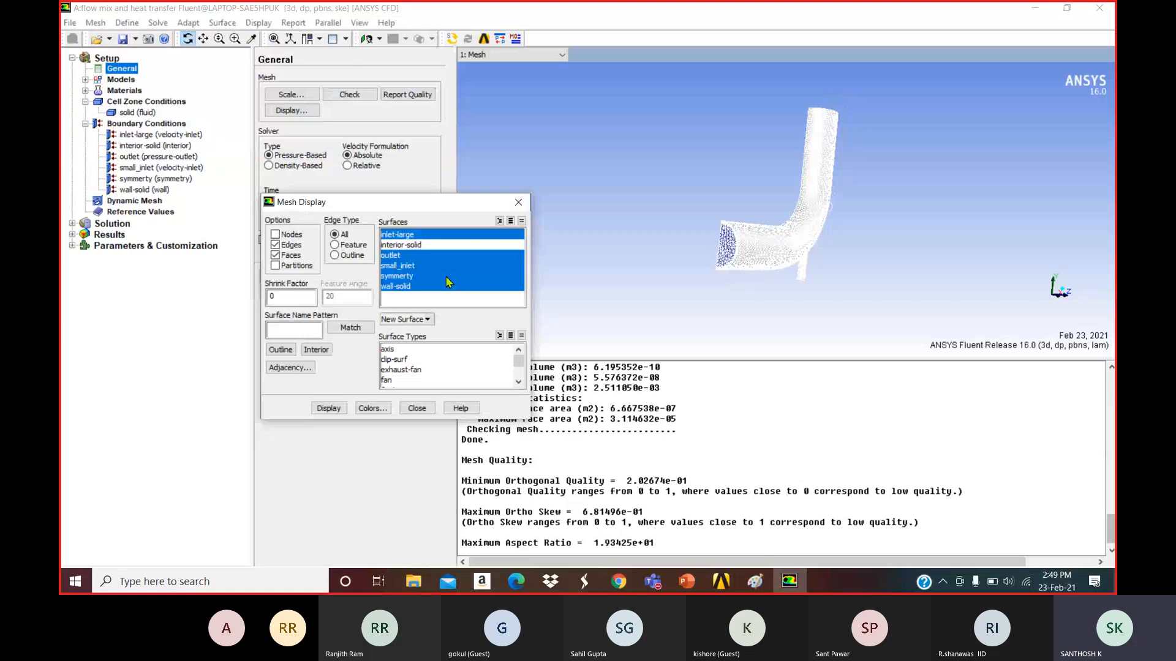
left_click(521, 221)
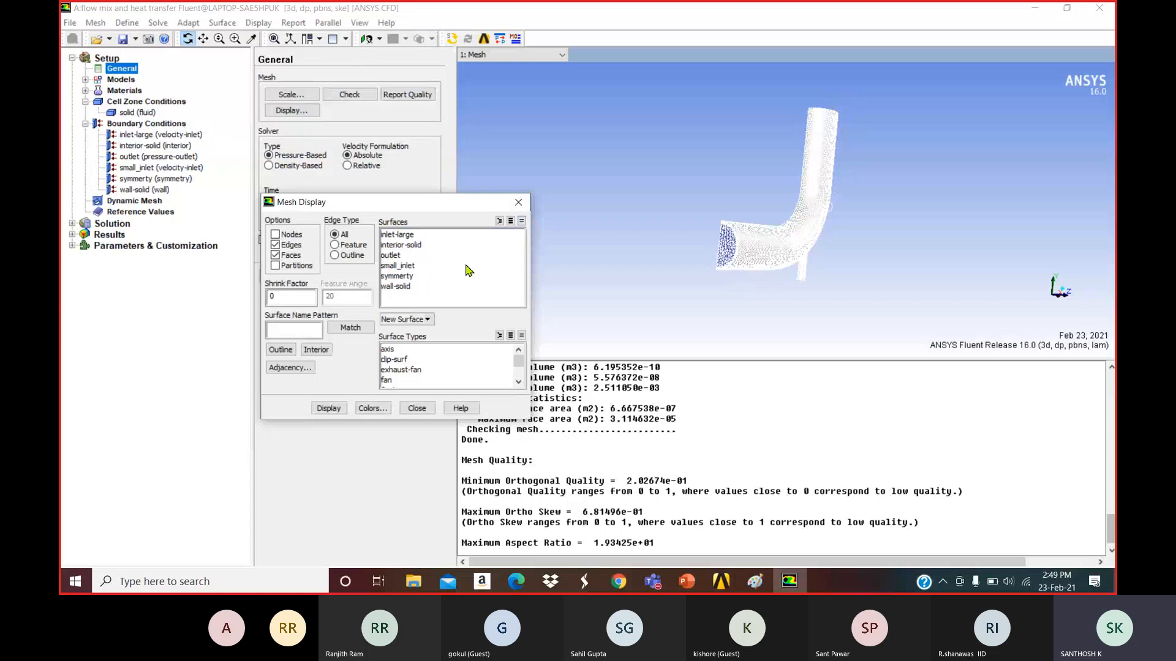
left_click(405, 235)
left_click(328, 409)
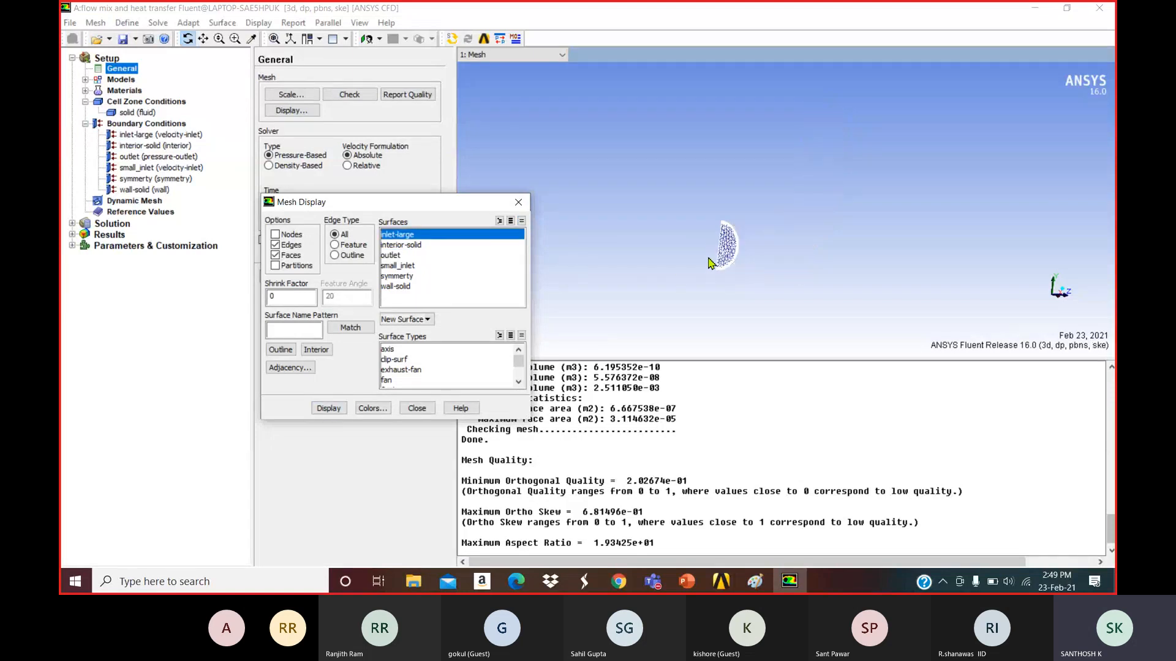
Add small_inlet, outlet, symmetry and wall-solid to the mesh display, redrawing each time.
left_click(398, 266)
left_click(331, 408)
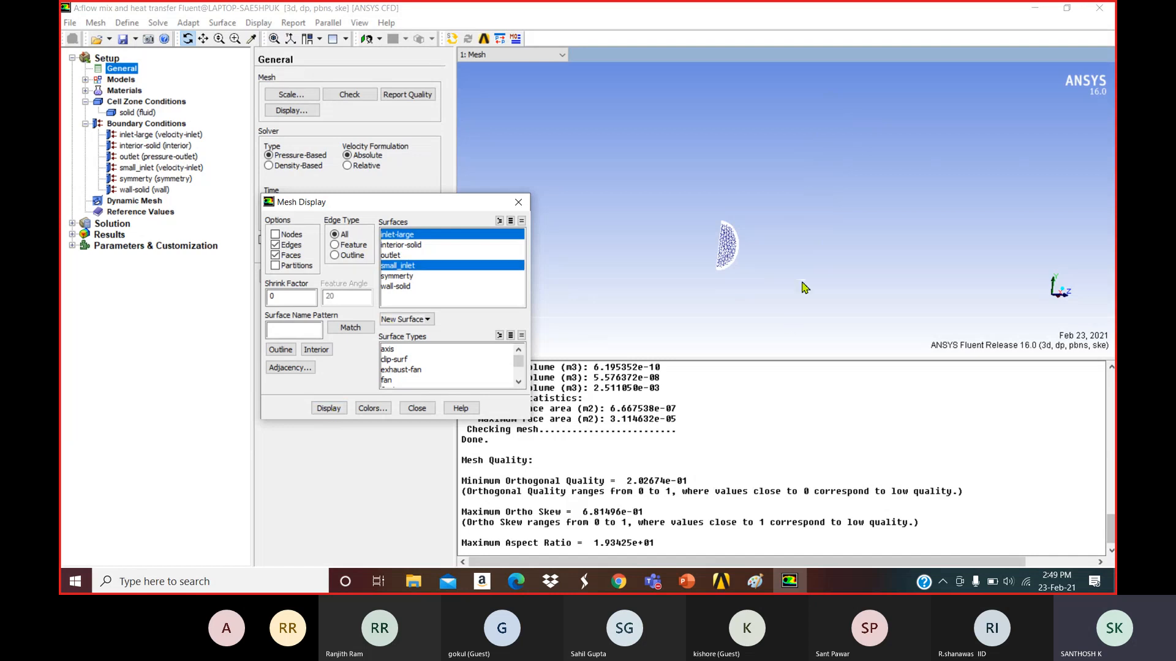
left_click(399, 255)
left_click(341, 407)
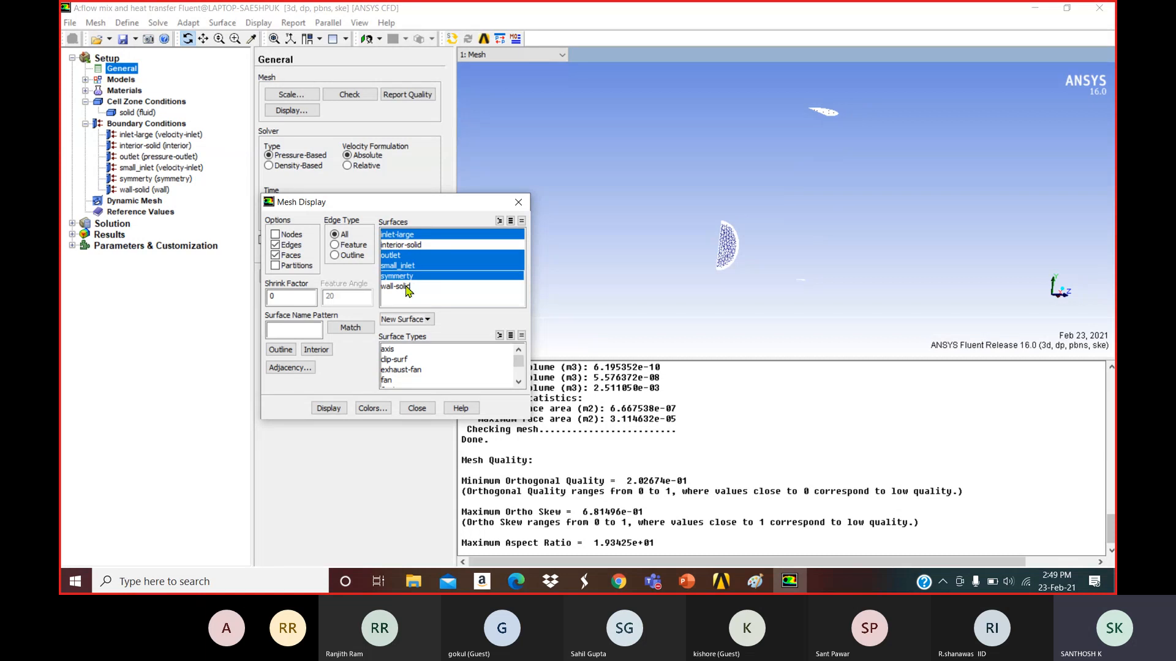
left_click(329, 408)
mouse_move(820, 175)
left_mouse_down()
mouse_move(941, 170)
mouse_move(696, 145)
mouse_move(672, 172)
left_mouse_up()
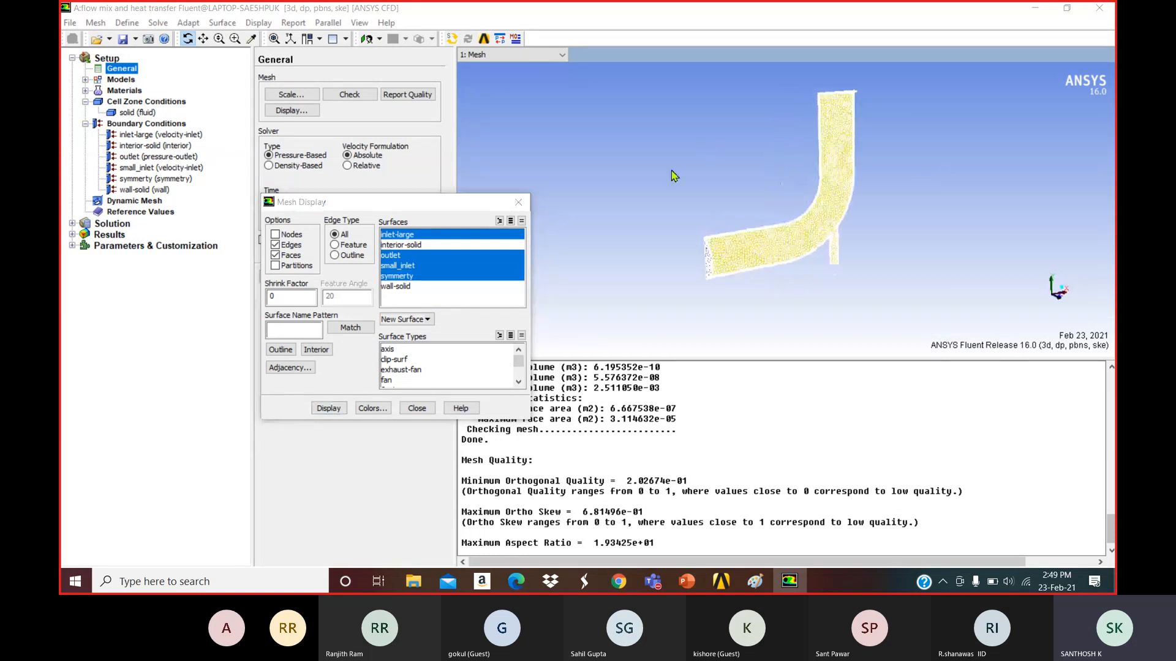
left_click(402, 287)
left_click(328, 409)
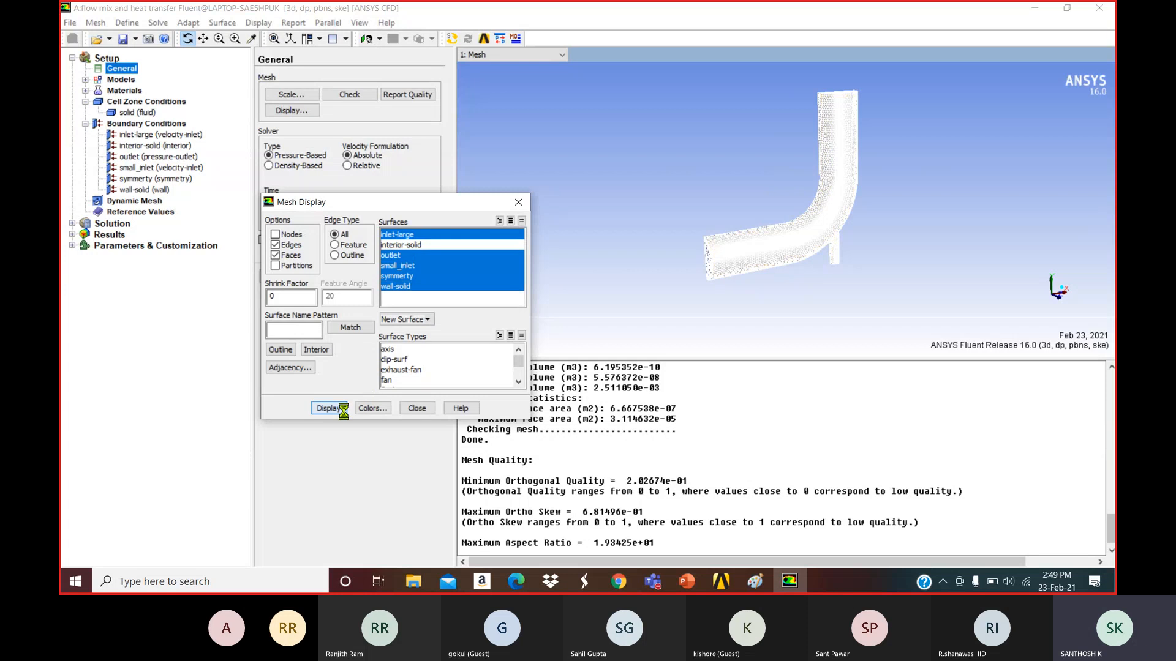
Close the Mesh Display dialog and select inlet-large under Boundary Conditions.
left_click(409, 411)
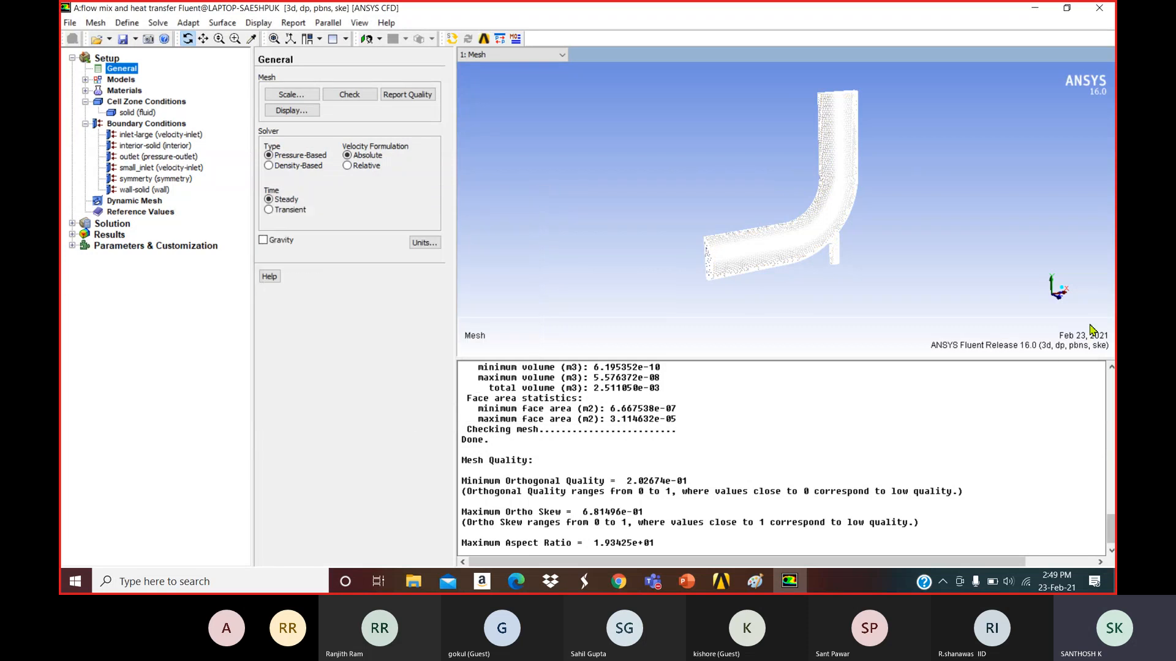
left_click_drag(1062, 303, 1045, 310)
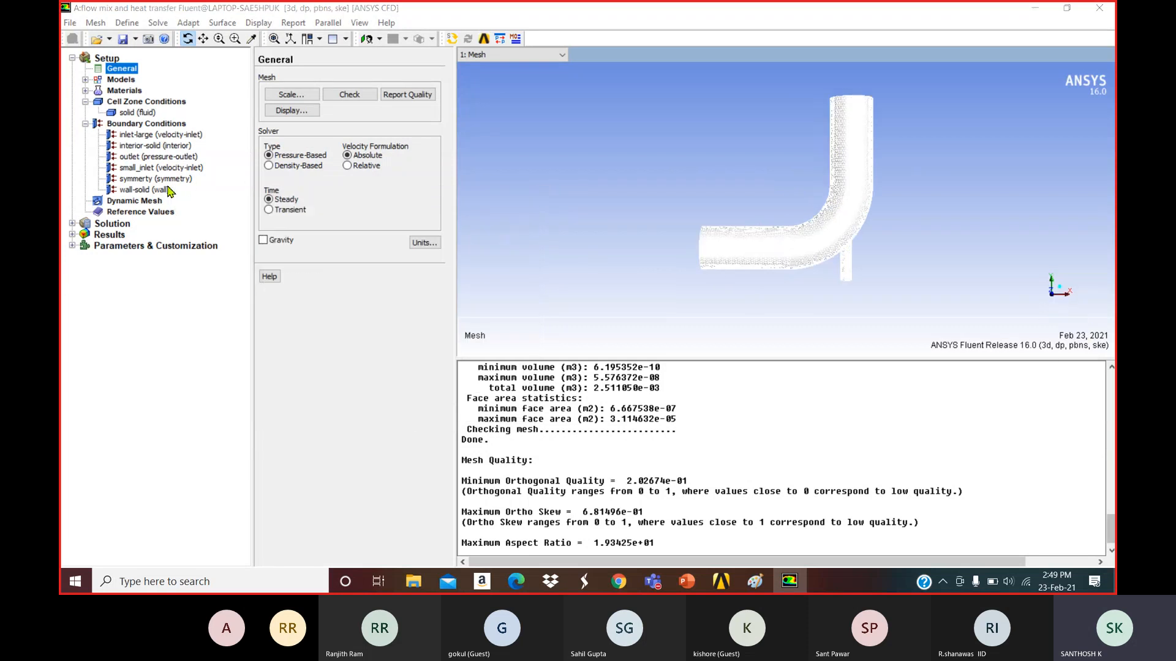
left_click(145, 135)
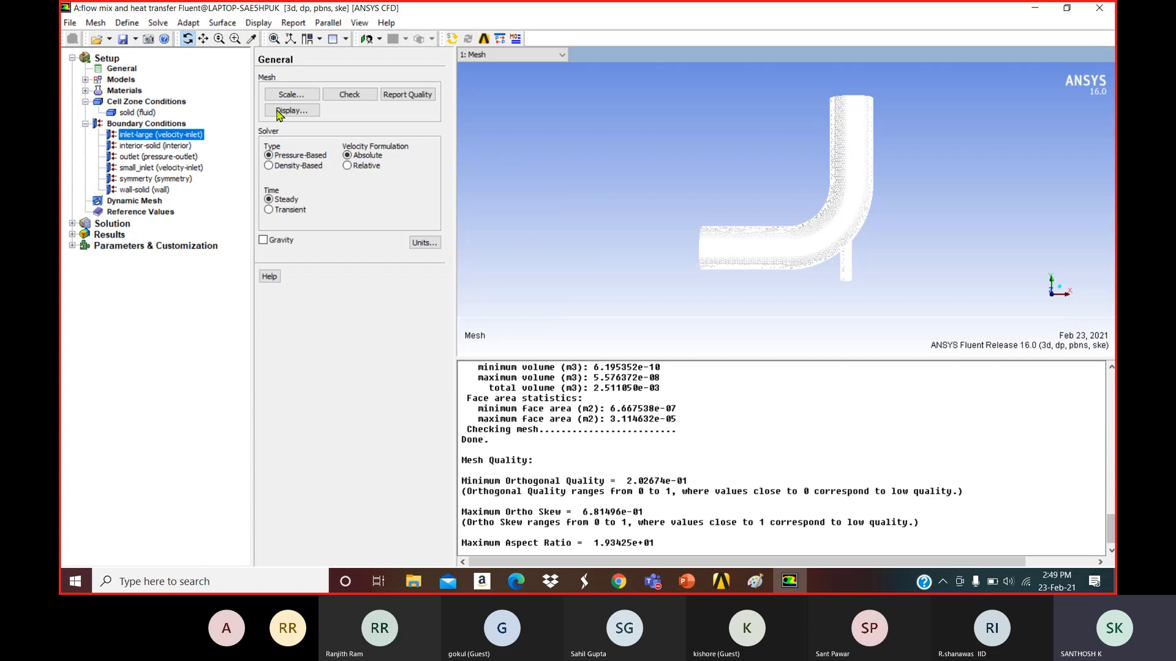
Check the boundary types of inlet-large and symmetry, keeping inlet-large as velocity-inlet.
left_click(157, 125)
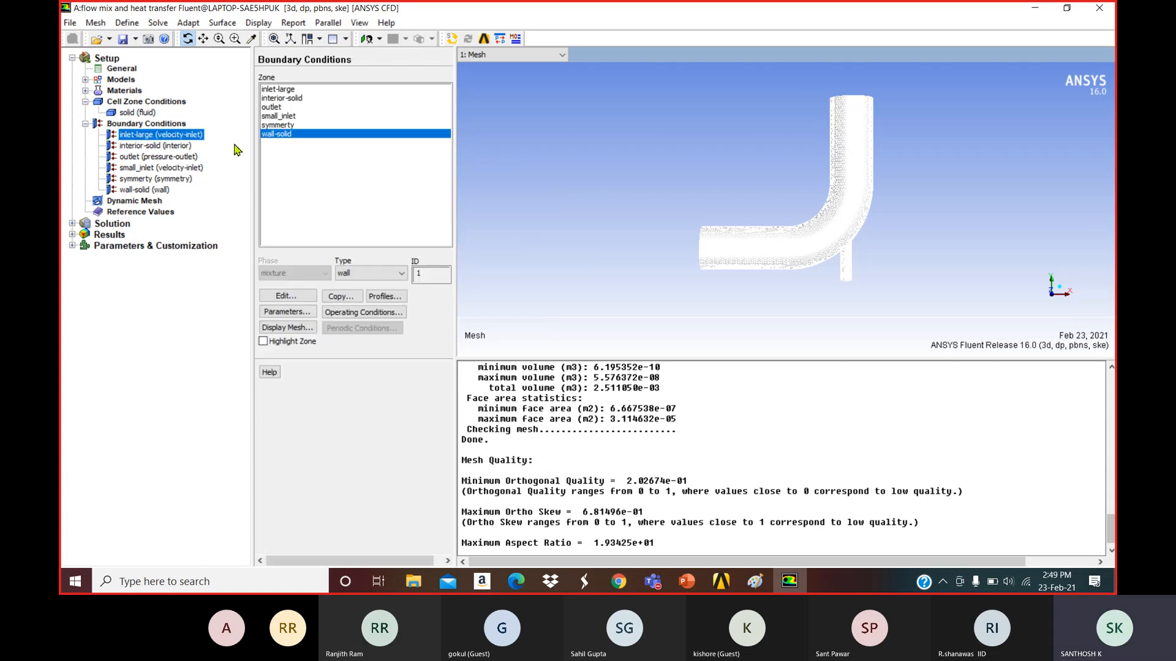
left_click(288, 89)
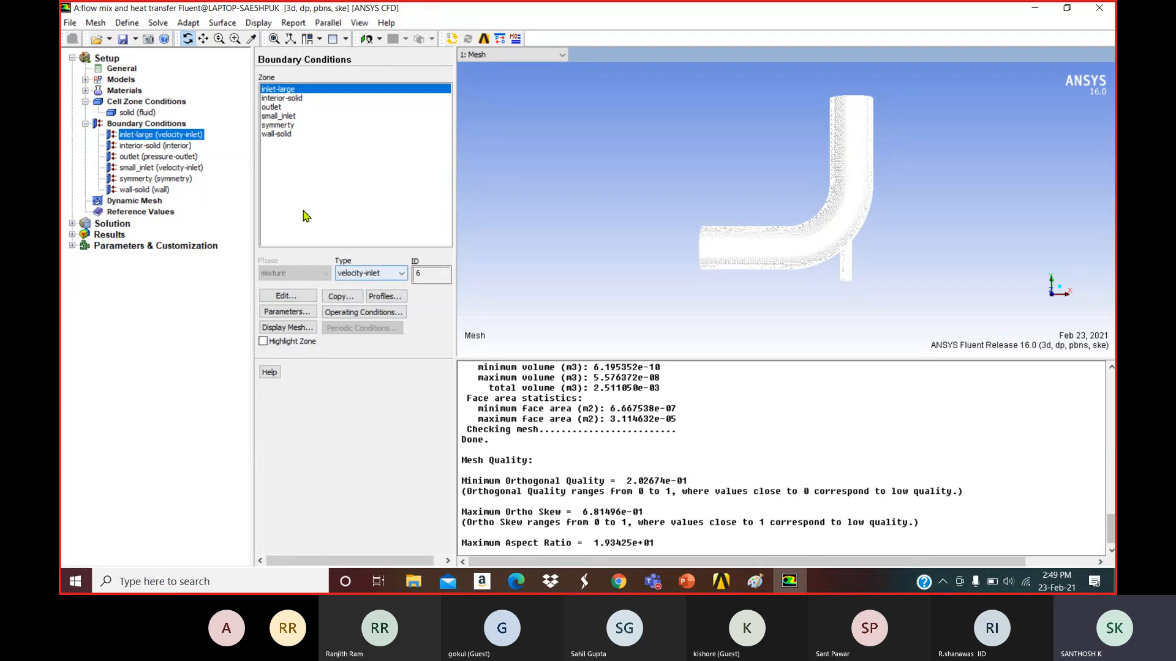
left_click(286, 126)
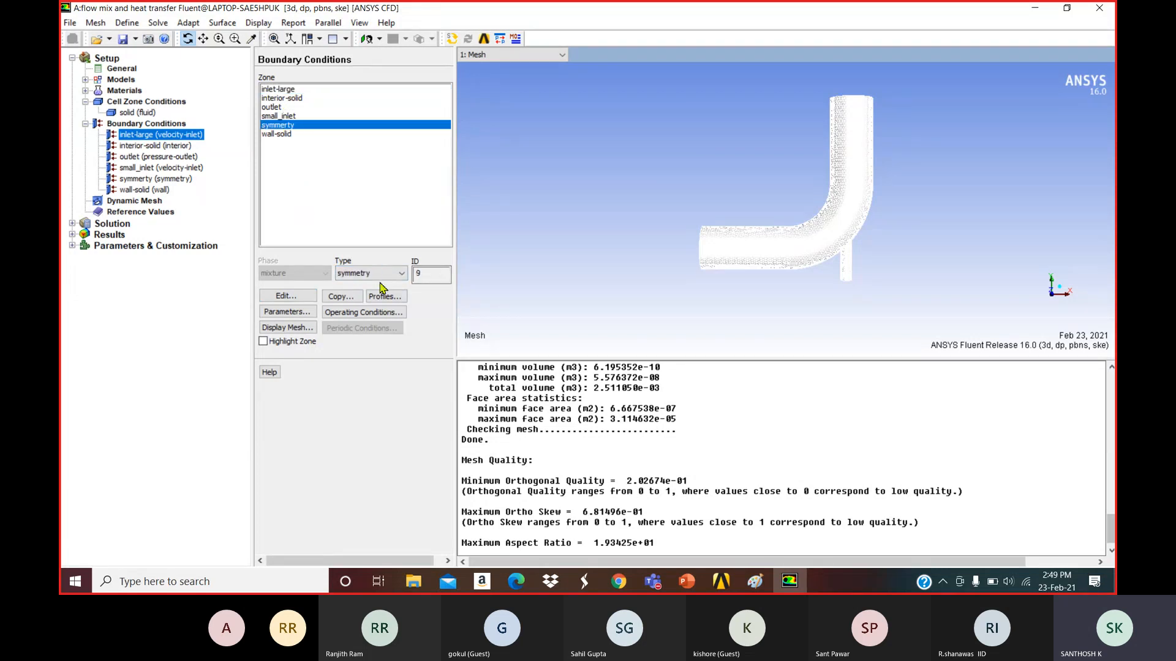
left_click(375, 275)
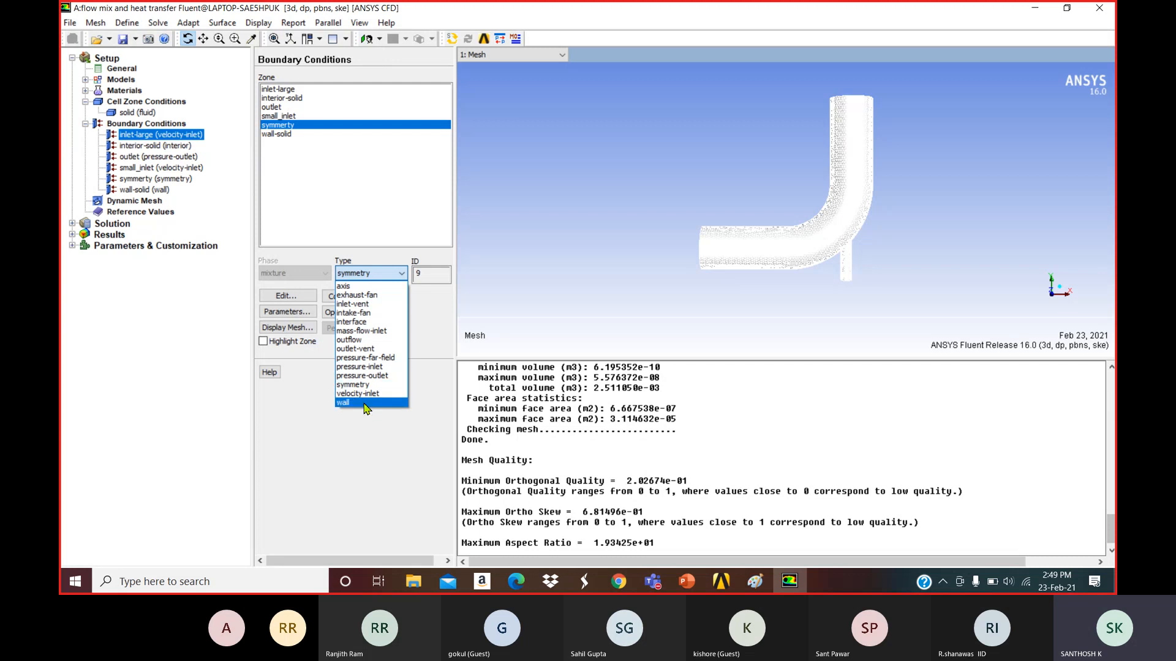
left_click(343, 153)
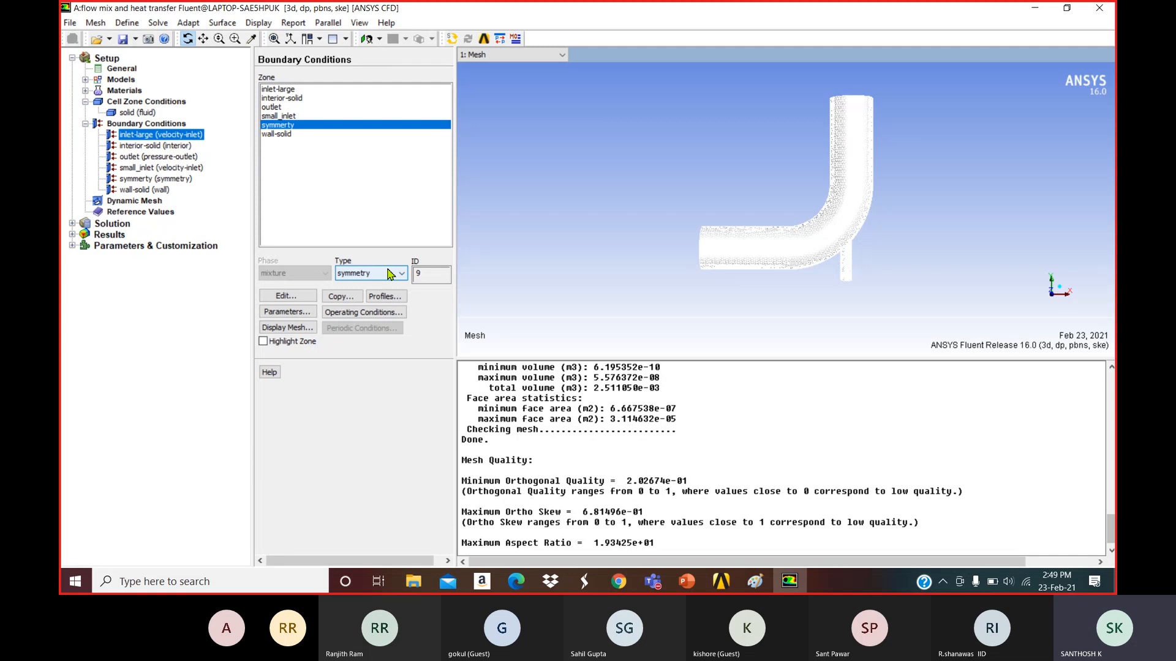
left_click(278, 91)
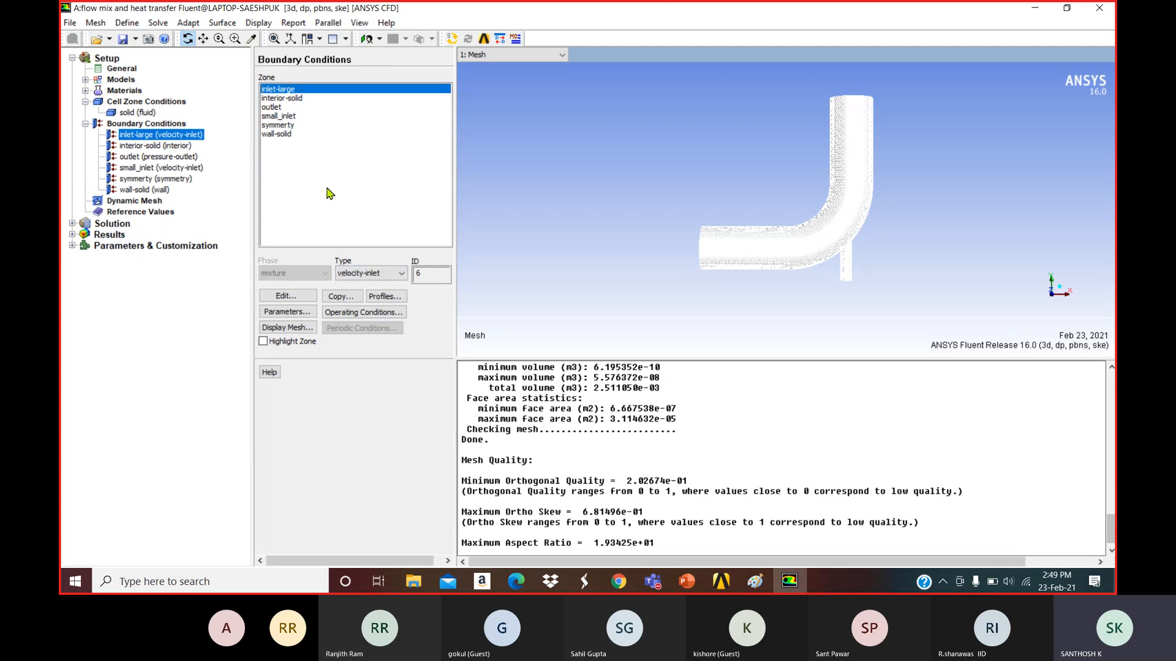
left_click(368, 276)
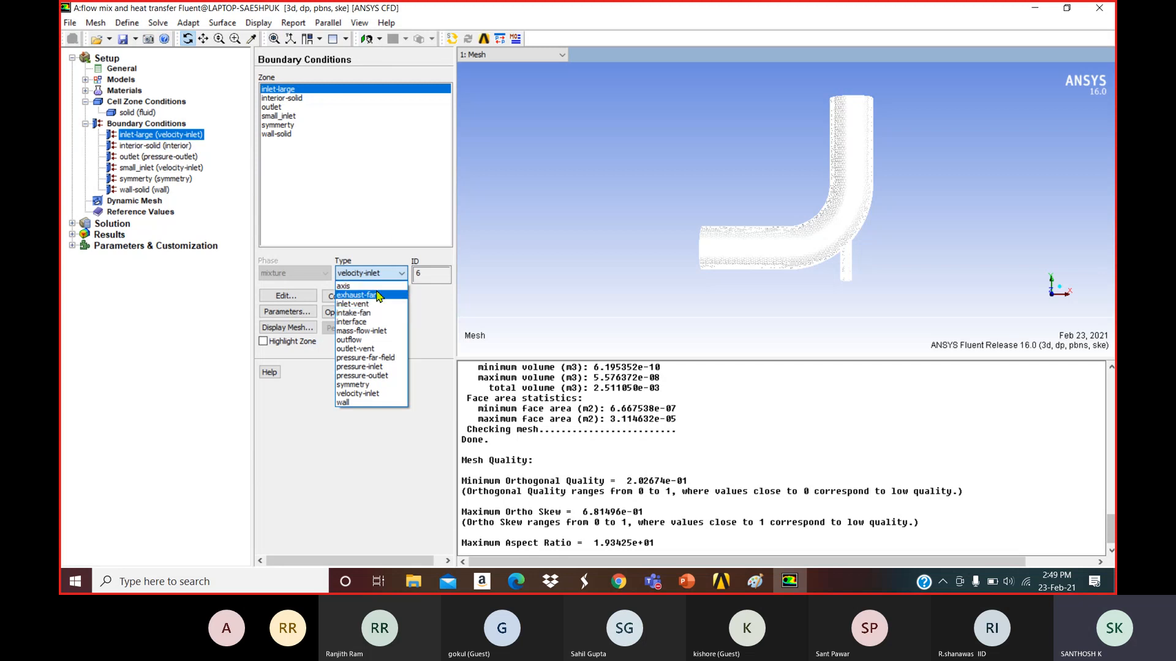
left_click(384, 394)
Reopen the inlet-large velocity inlet and specify velocity by components with X-Velocity 0.4 m/s.
left_click(616, 180)
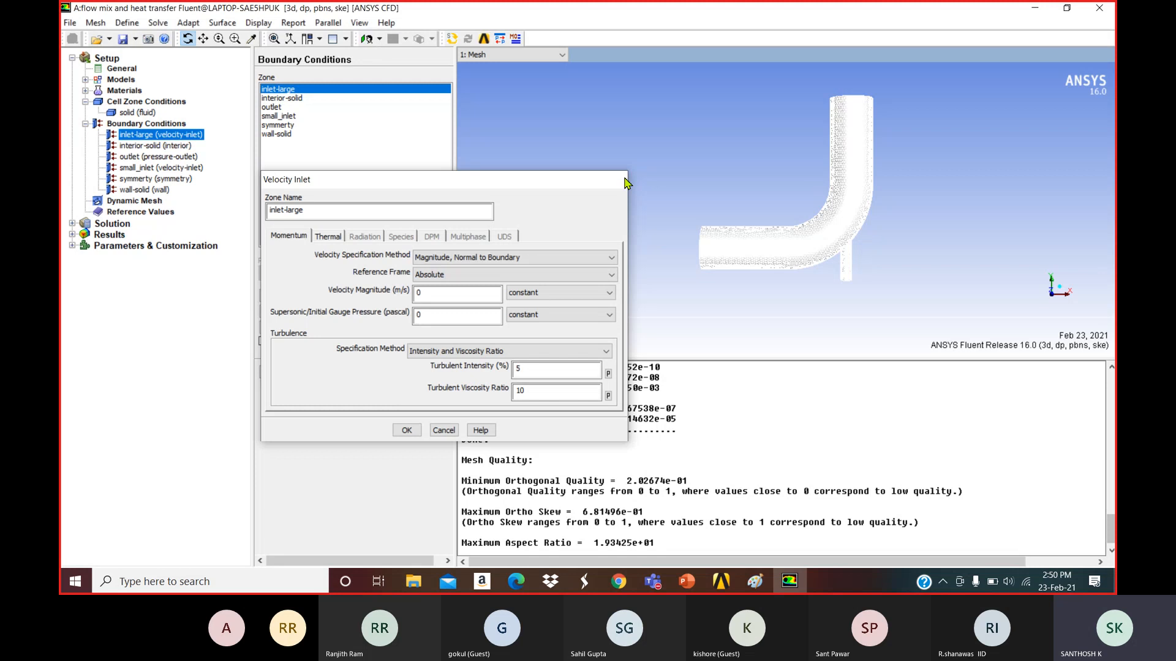
left_click(290, 298)
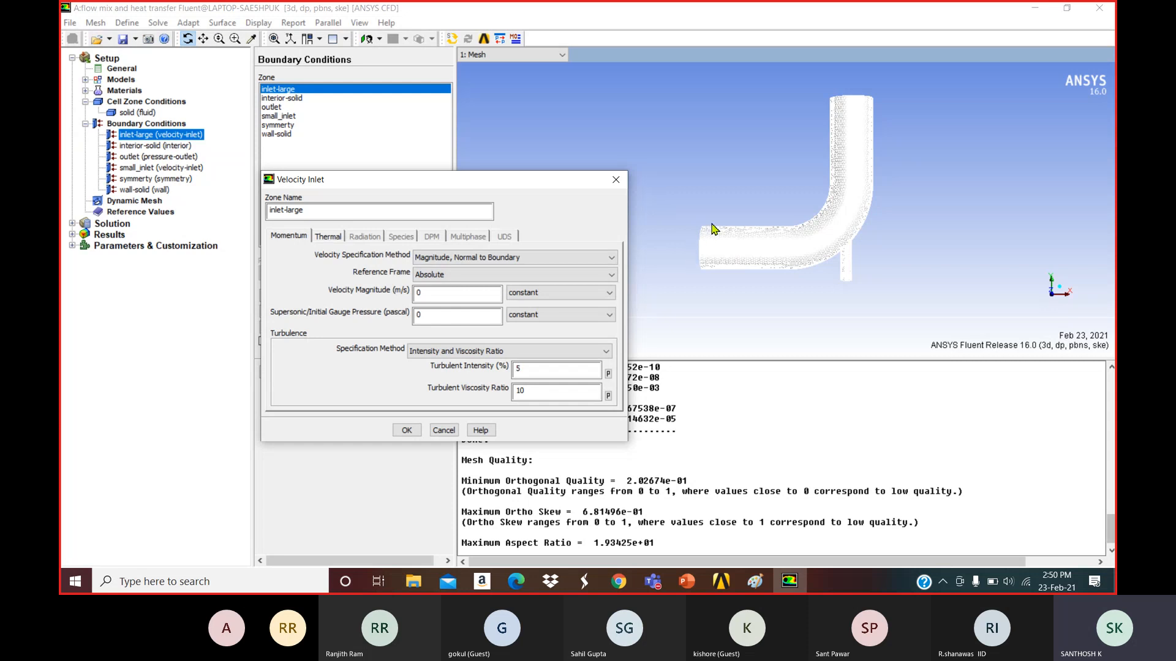
left_click(478, 258)
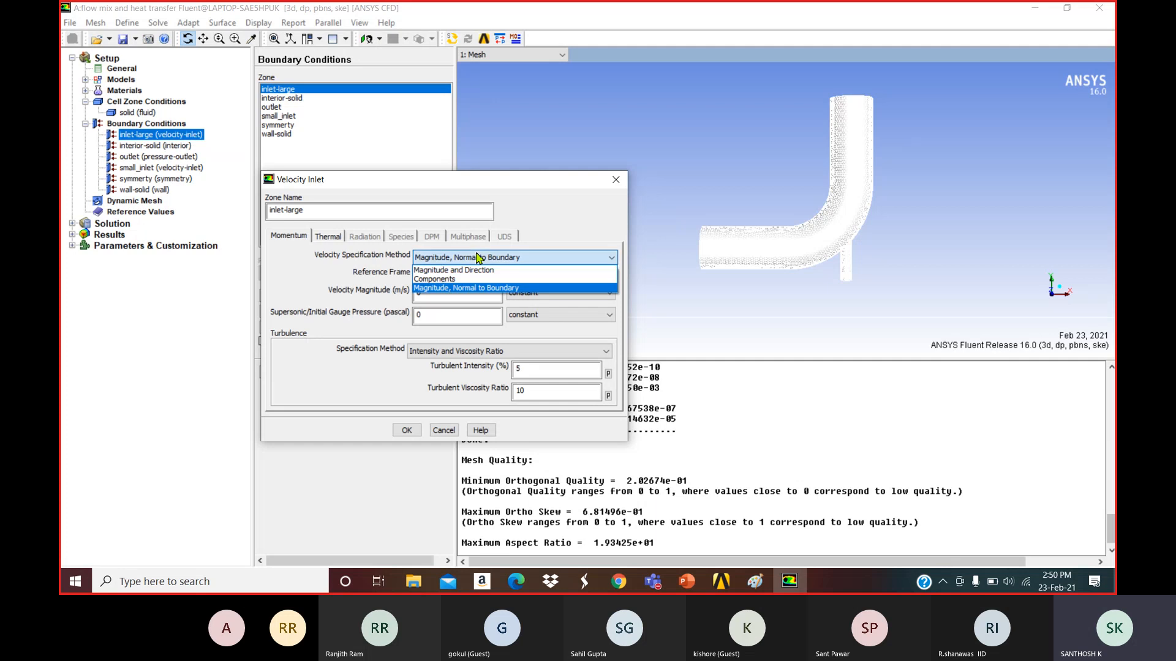
left_click(459, 279)
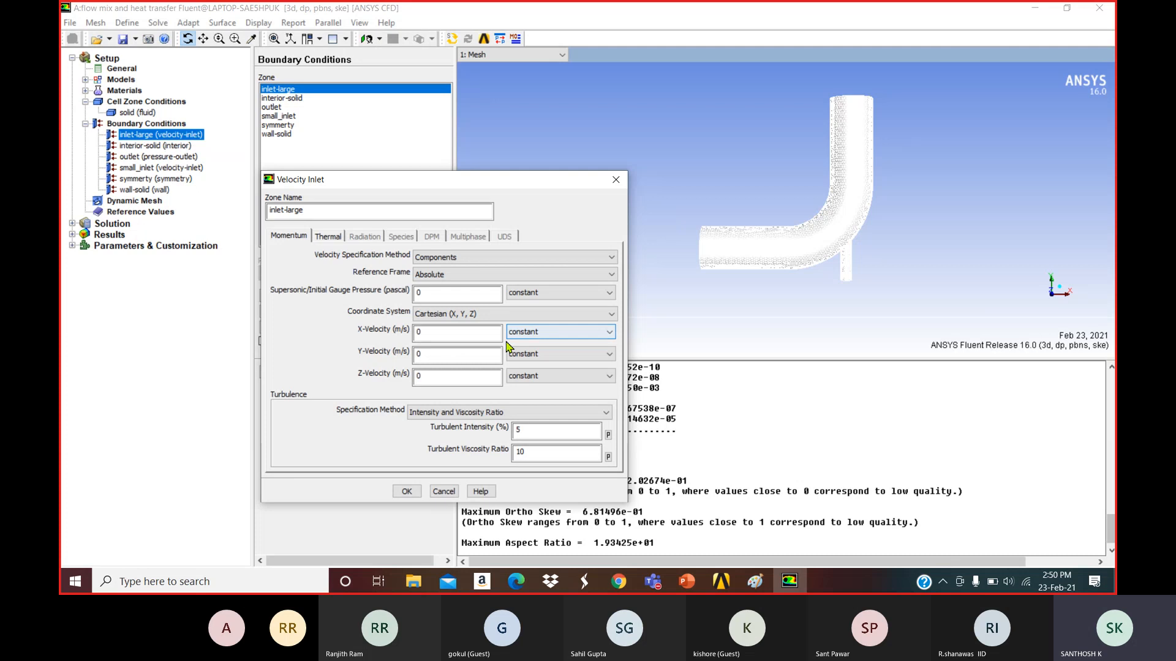
left_click(447, 333)
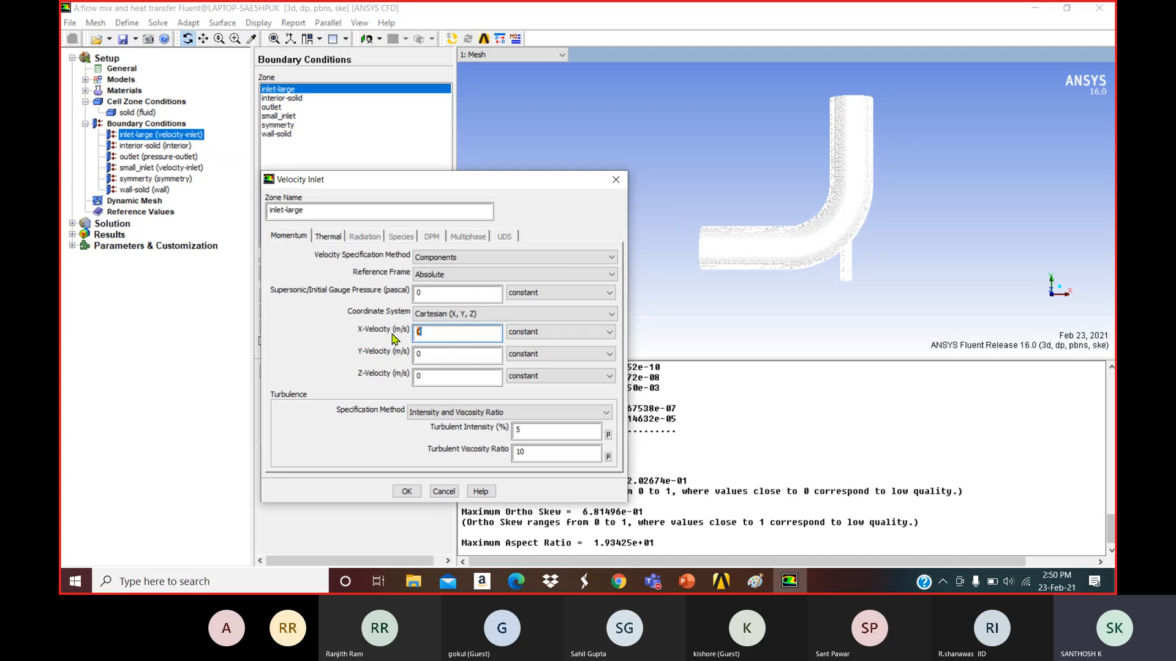
type(".4")
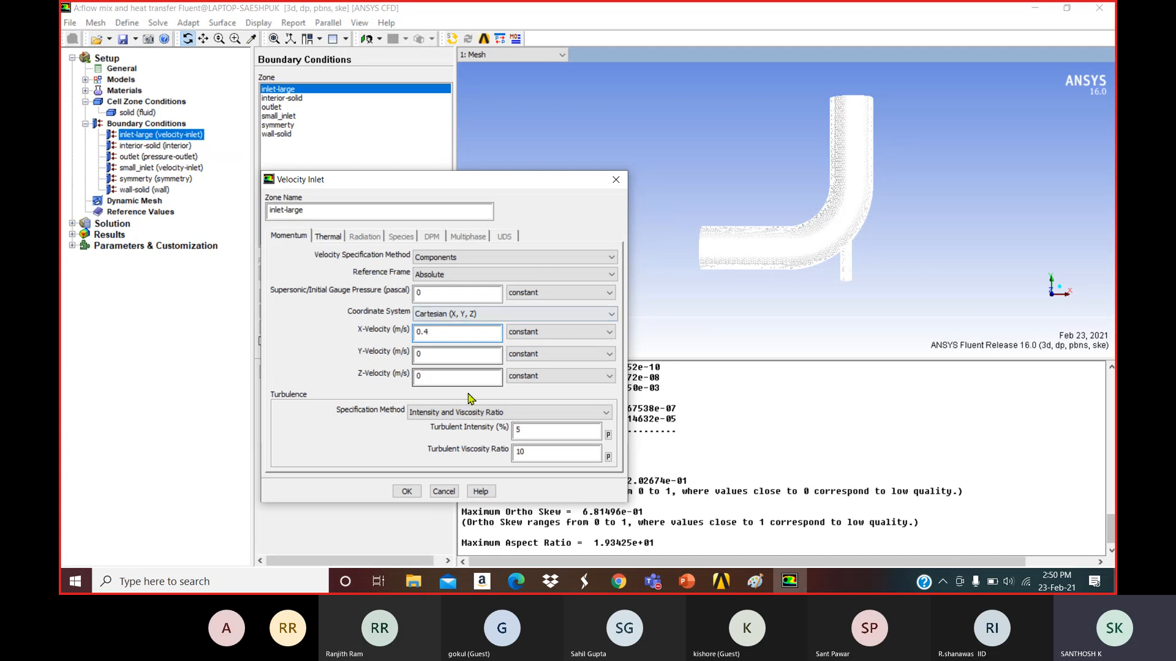
left_click(461, 413)
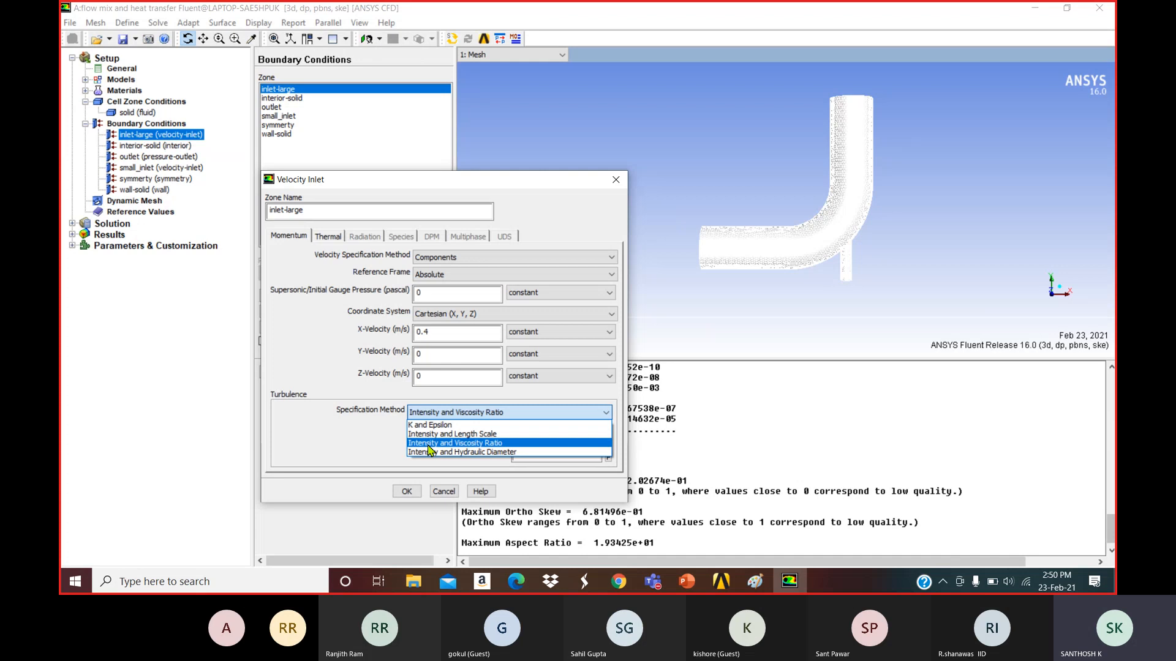
Use Intensity and Hydraulic Diameter turbulence, keeping 5% intensity and setting hydraulic diameter to 100 mm.
left_click(464, 453)
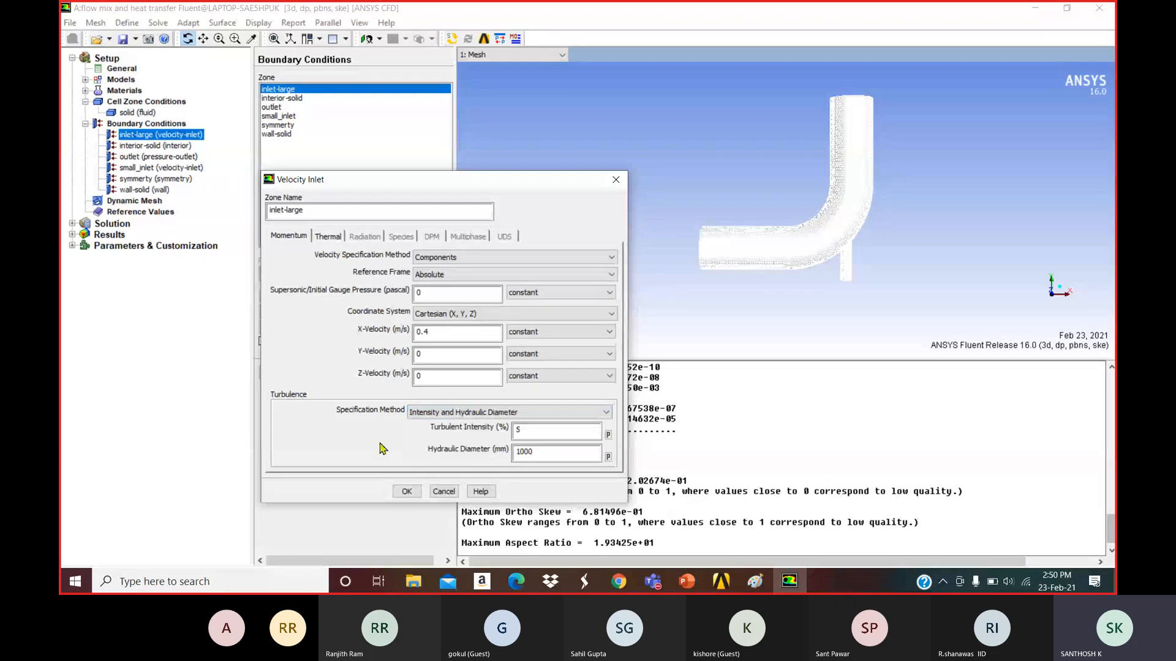
double_click(508, 431)
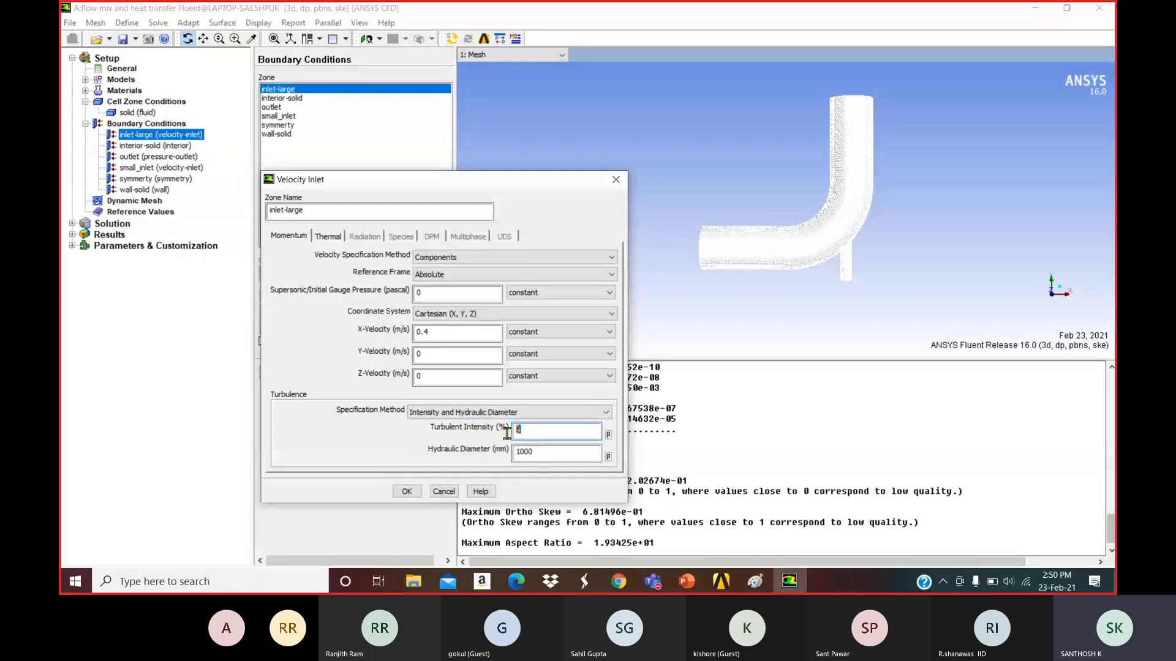
double_click(528, 454)
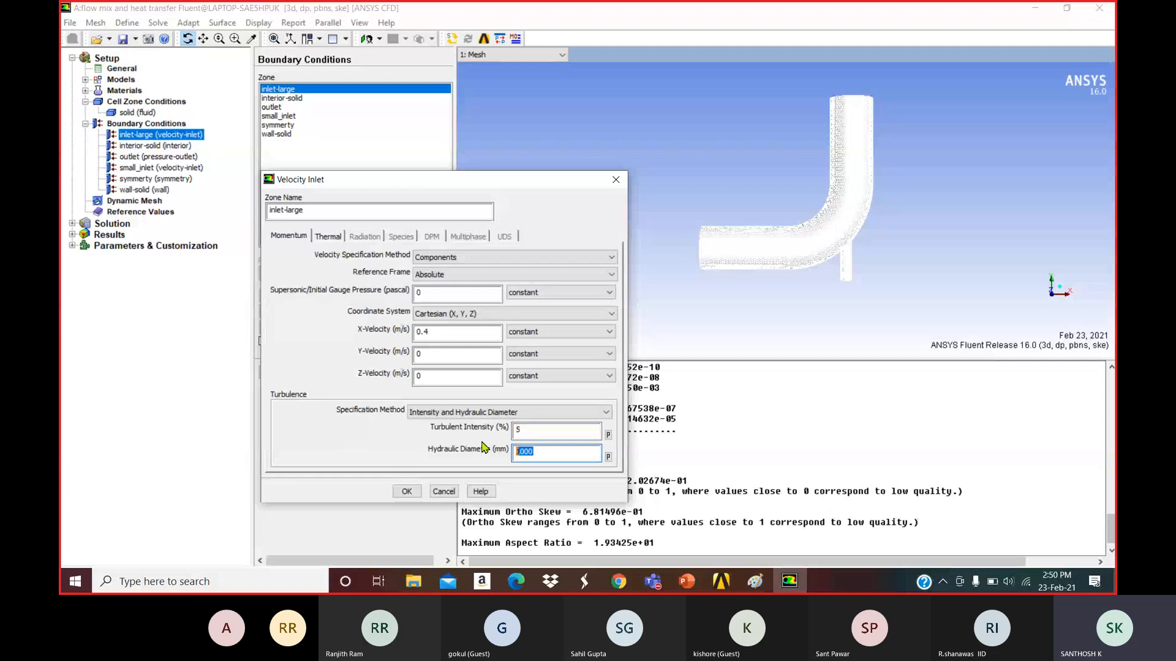
type("100")
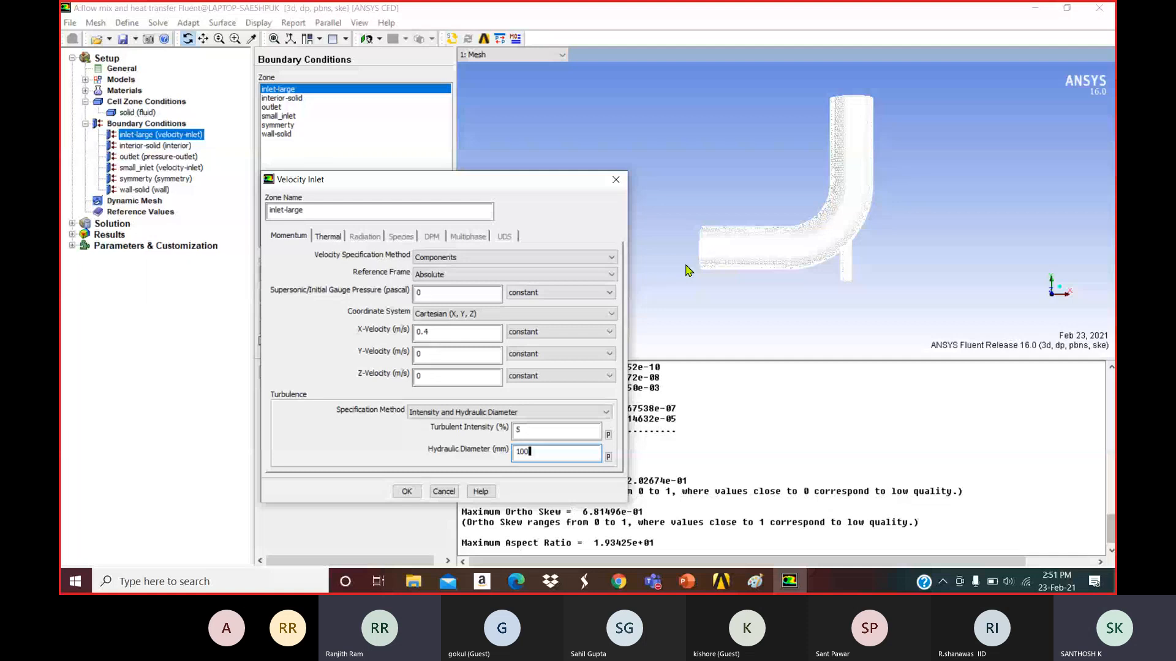
key("super+s")
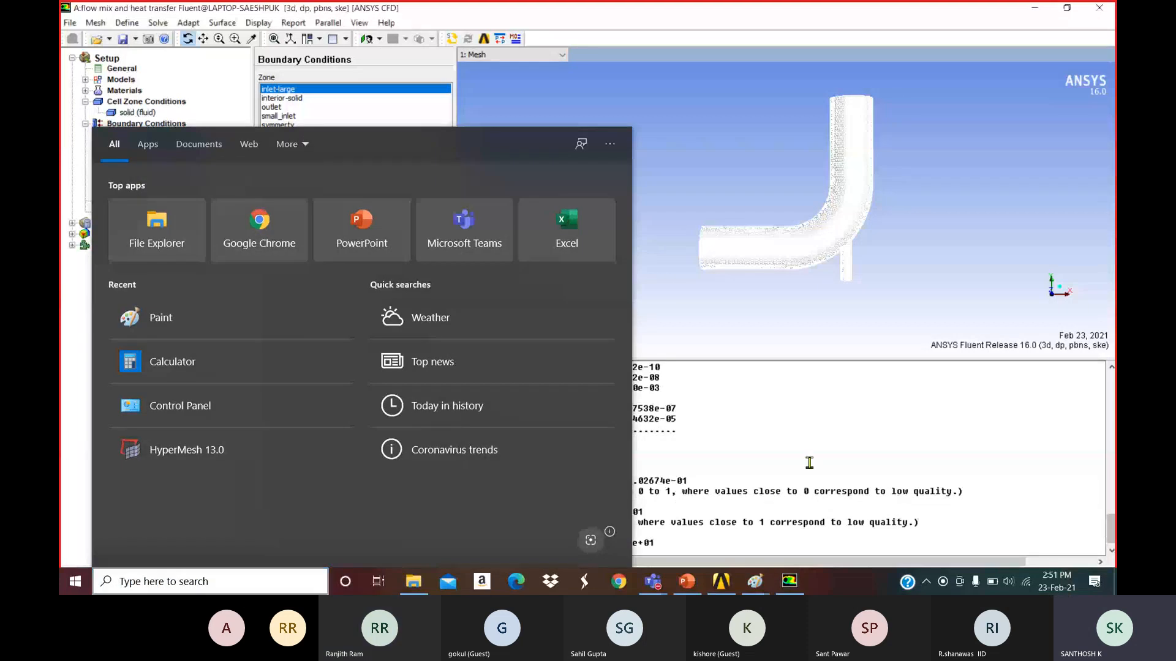
In File Explorer, open the Turbulence intensity PDF from D:\ITA\CFD.
left_click(700, 228)
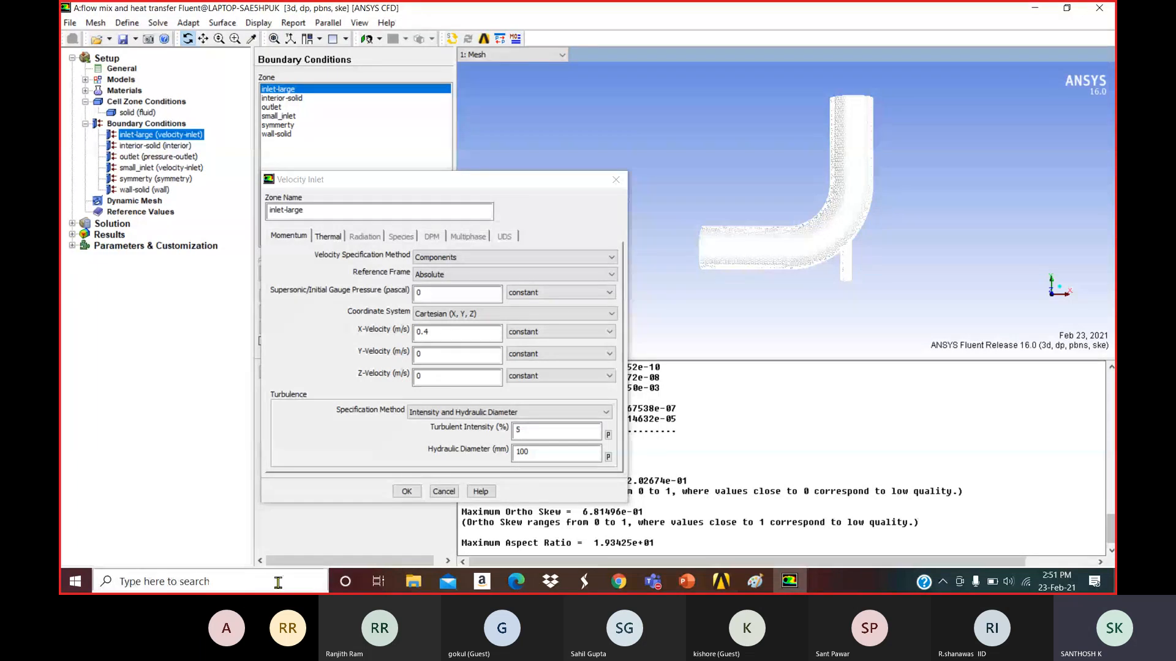
key("alt+Tab")
left_click(151, 452)
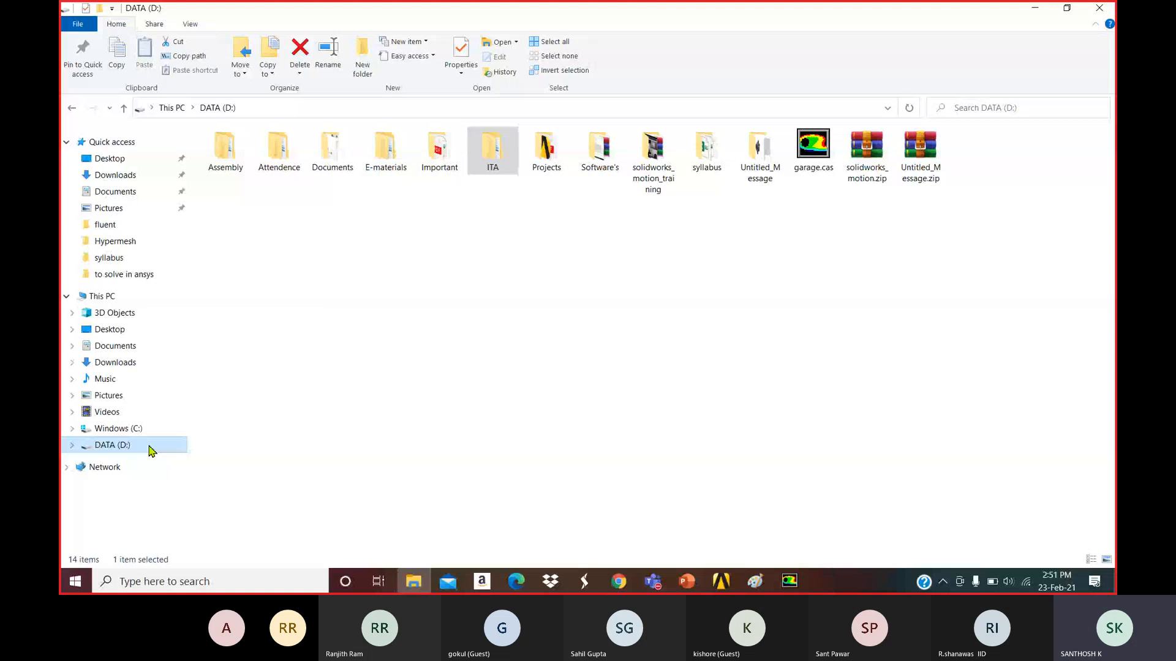
double_click(492, 151)
double_click(279, 182)
left_click(282, 218)
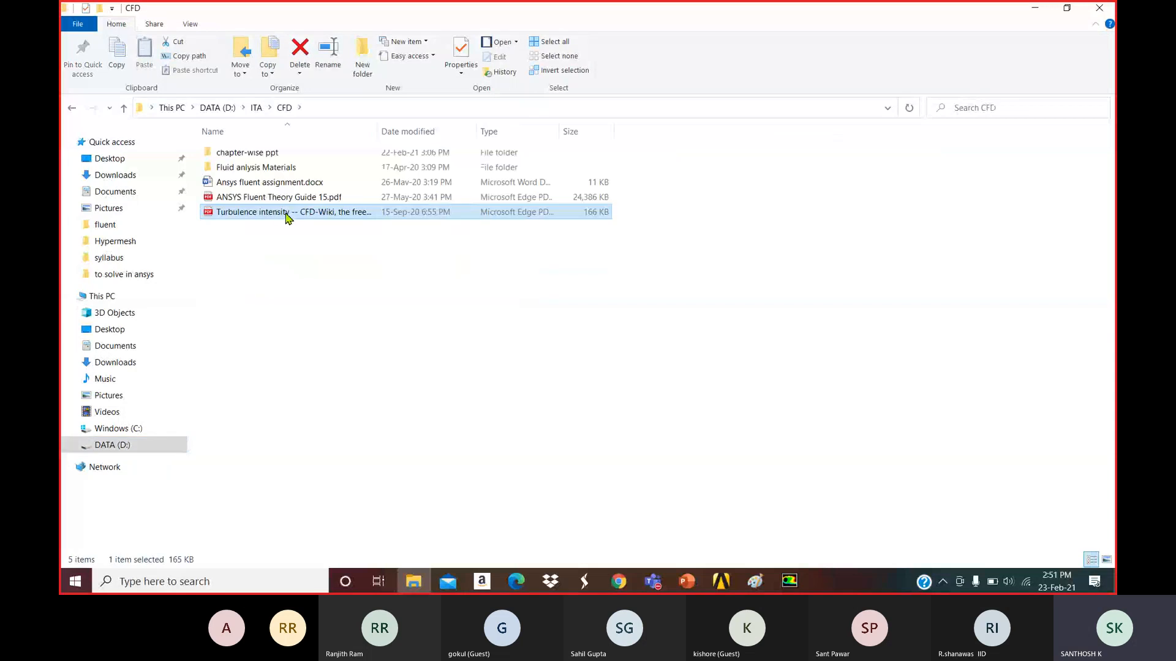
right_click(288, 219)
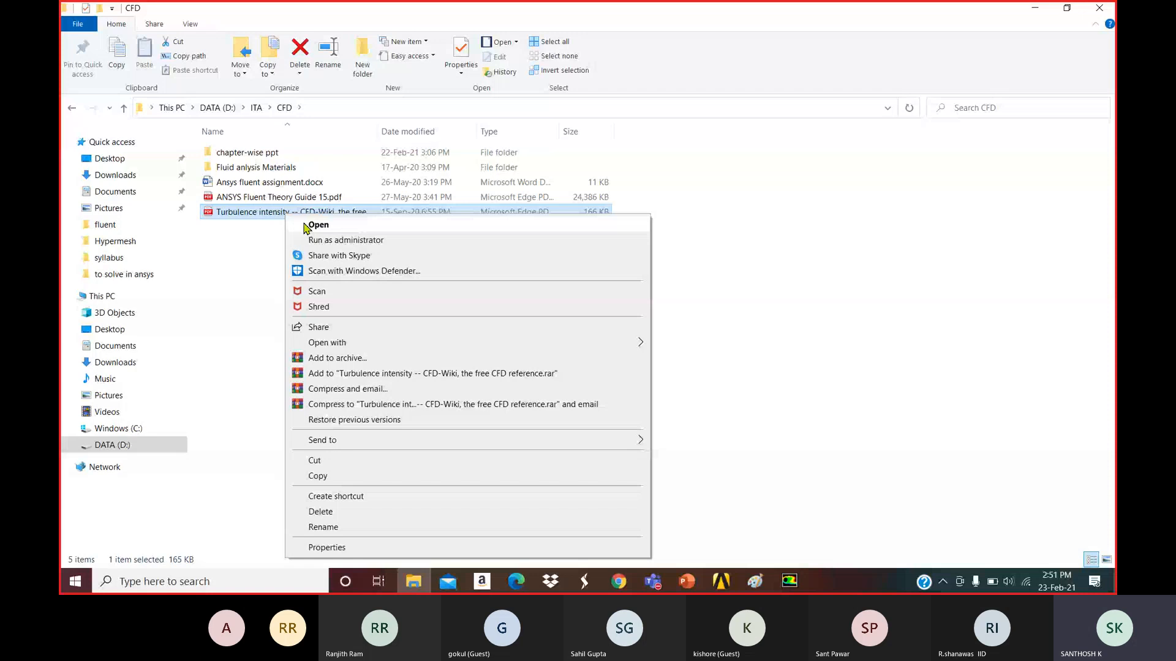
left_click(318, 225)
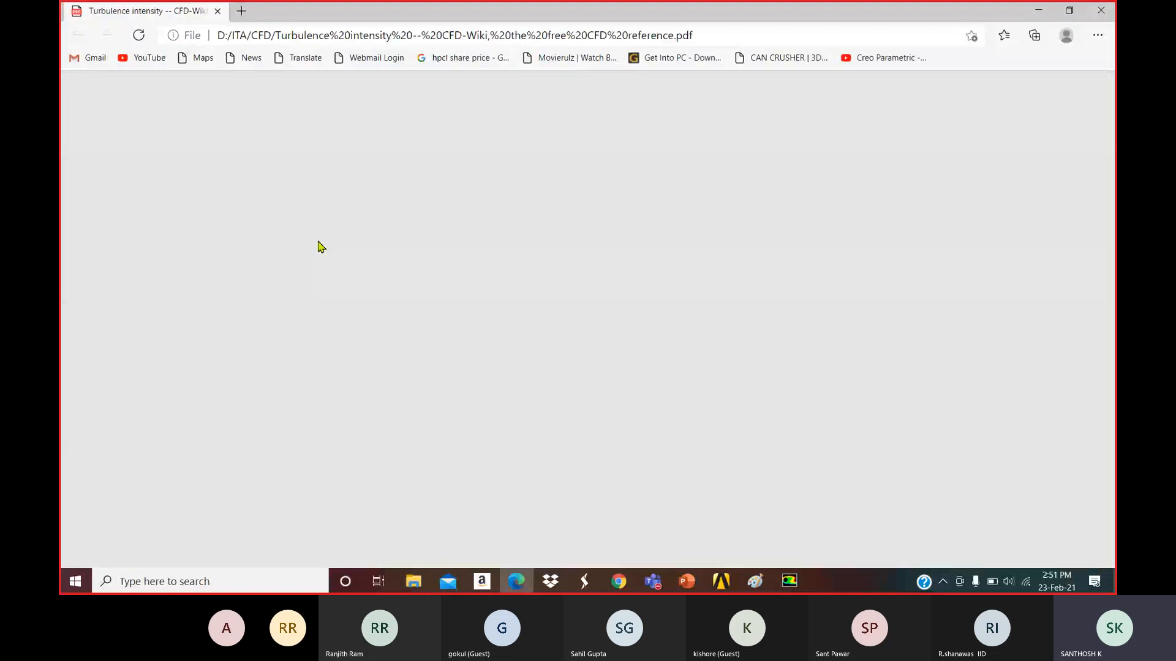
Scroll the turbulence intensity PDF down to the References, then back to Estimating the turbulence intensity.
scroll(362, 285, "down", 4)
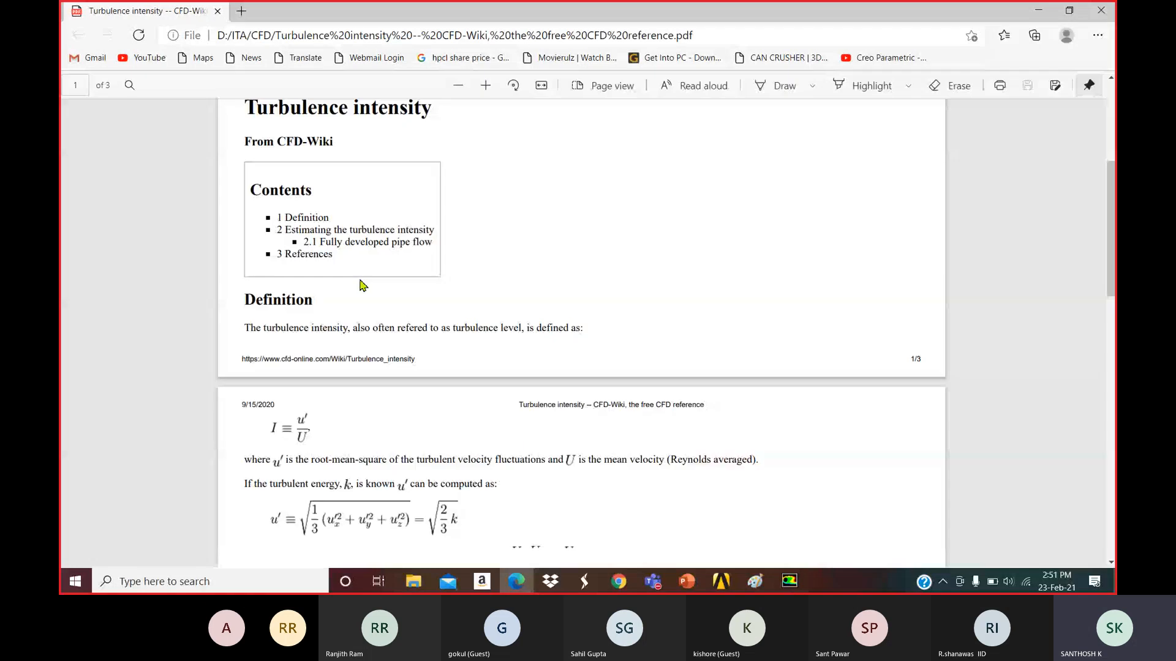
scroll(362, 286, "down", 3)
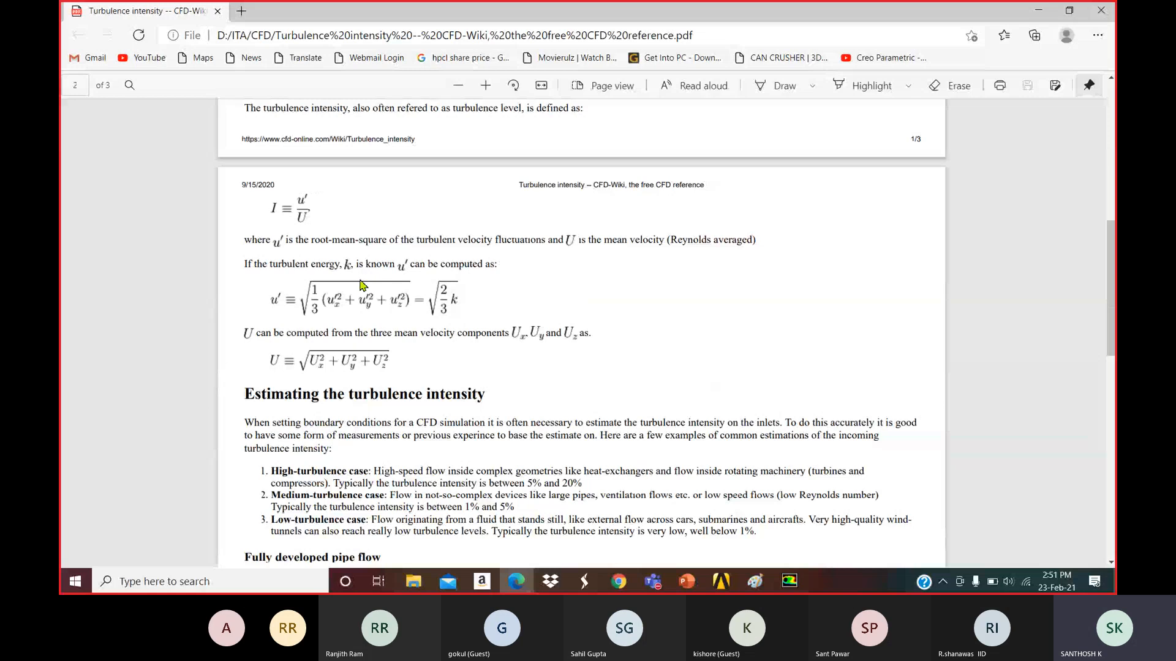
scroll(475, 347, "down", 3)
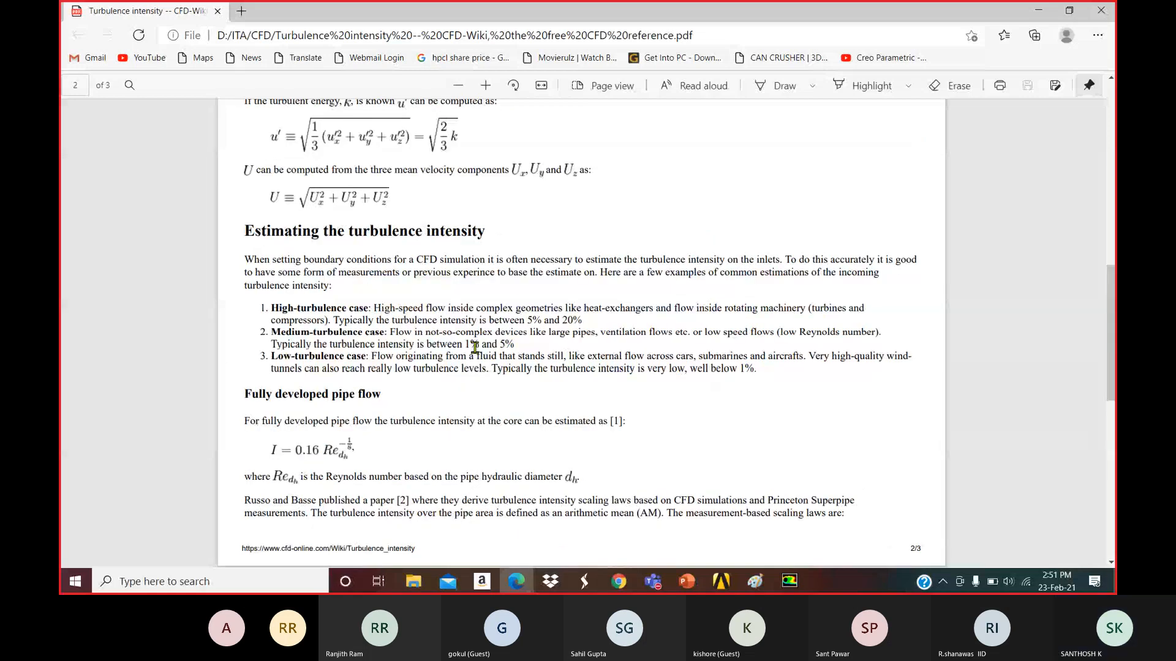
scroll(475, 348, "down", 10)
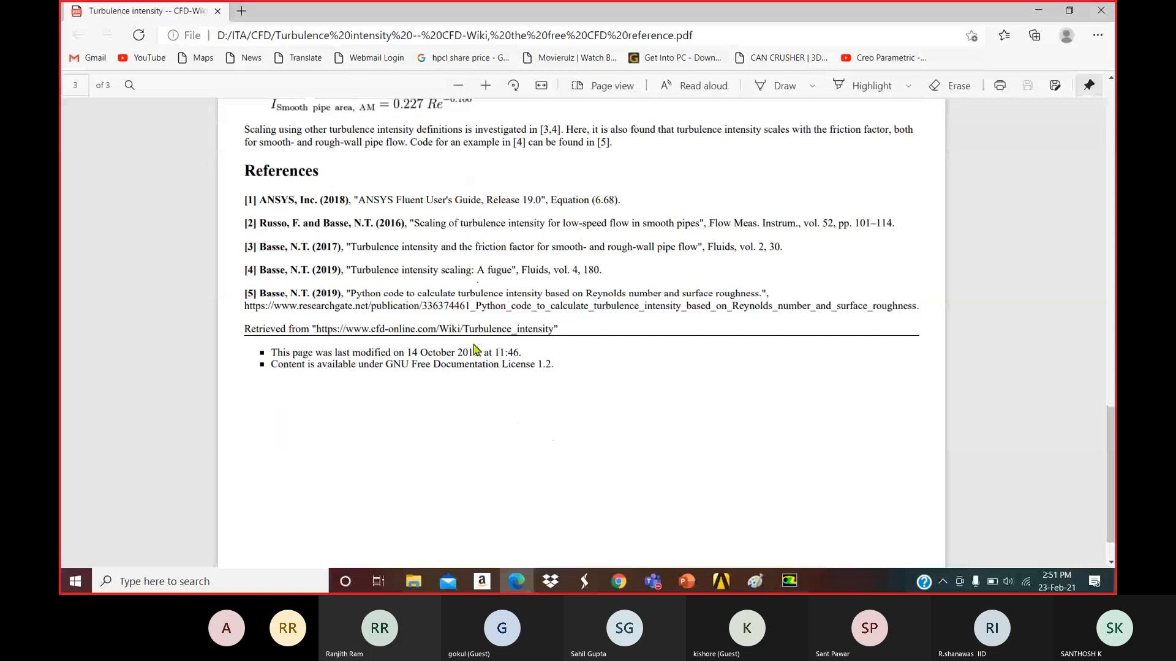
scroll(475, 347, "down", 1)
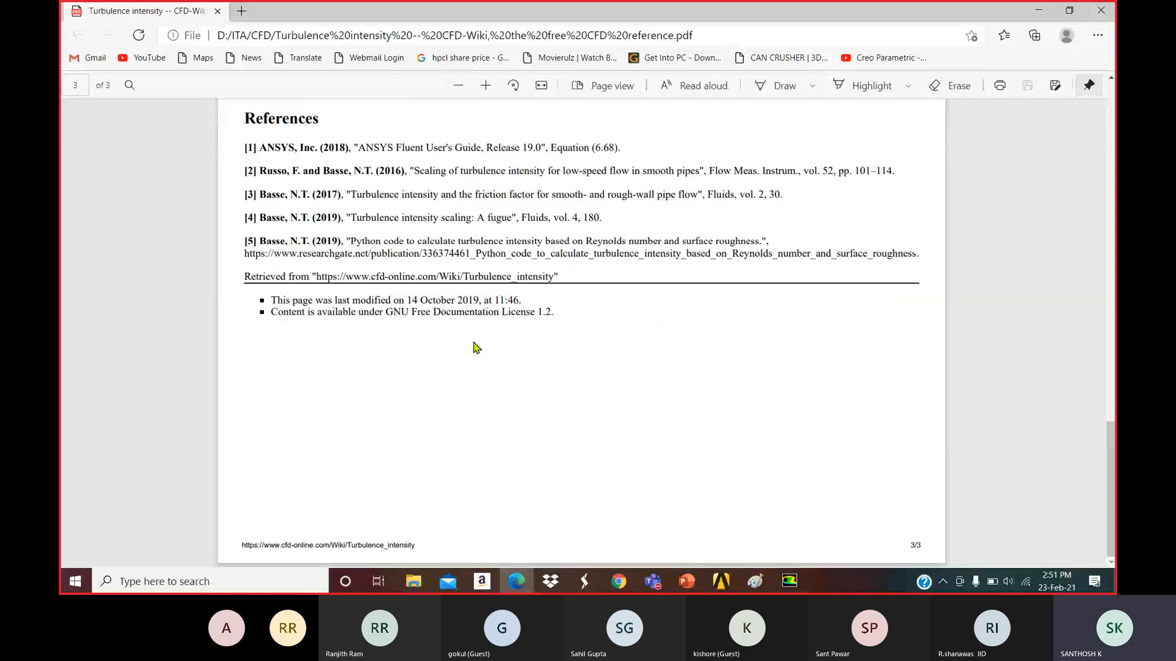
scroll(476, 348, "up", 4)
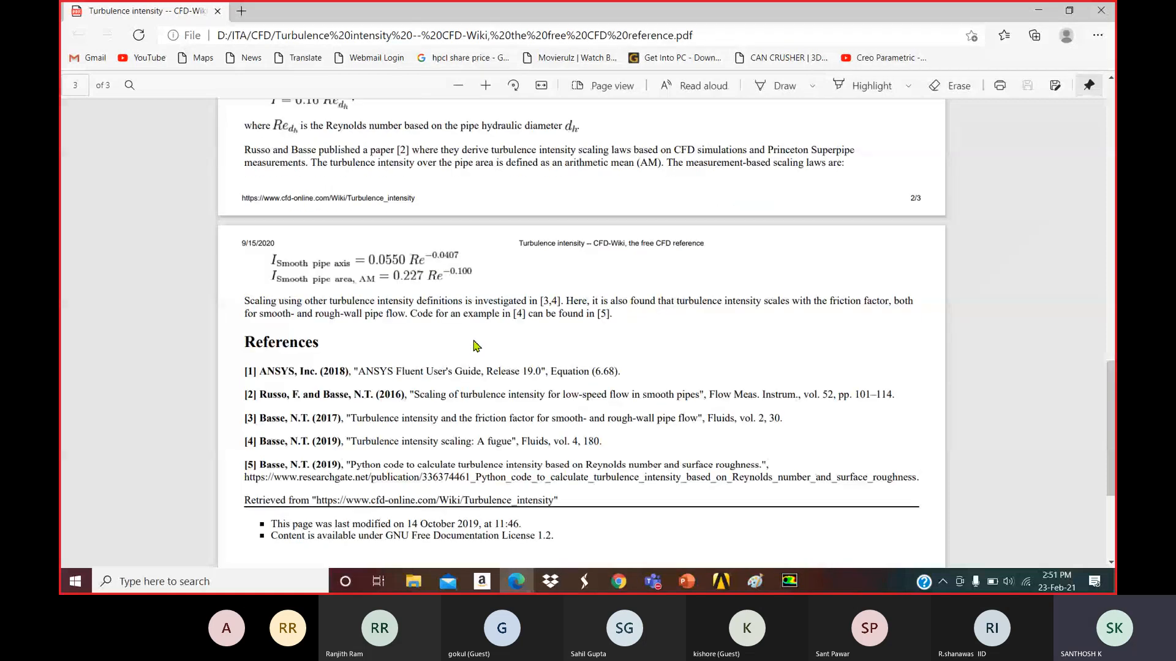
scroll(477, 347, "up", 5)
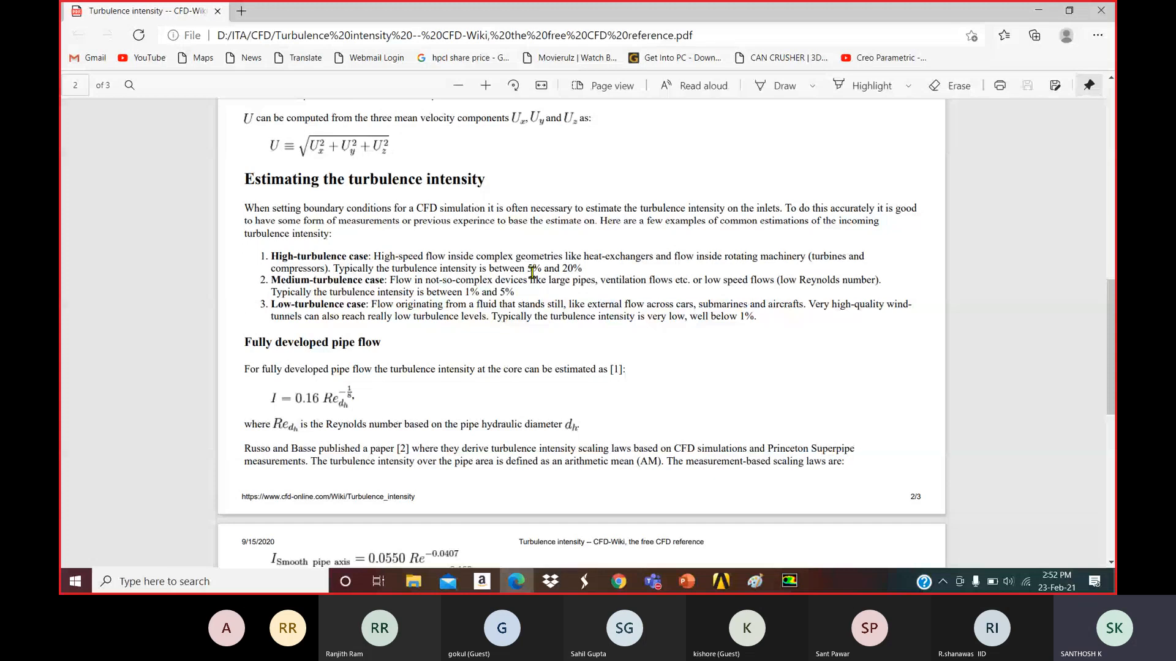
Highlight '5% and 20%' in the high-turbulence case line, then scroll up to the intensity definition.
left_click_drag(525, 269, 582, 269)
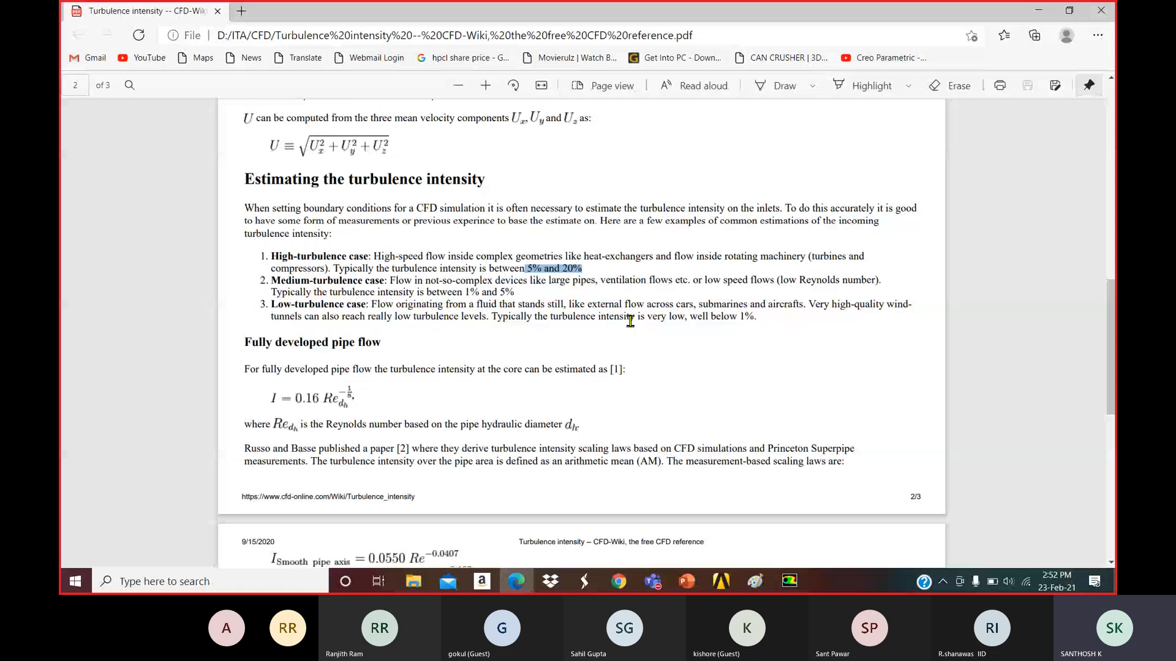
scroll(630, 321, "up", 2)
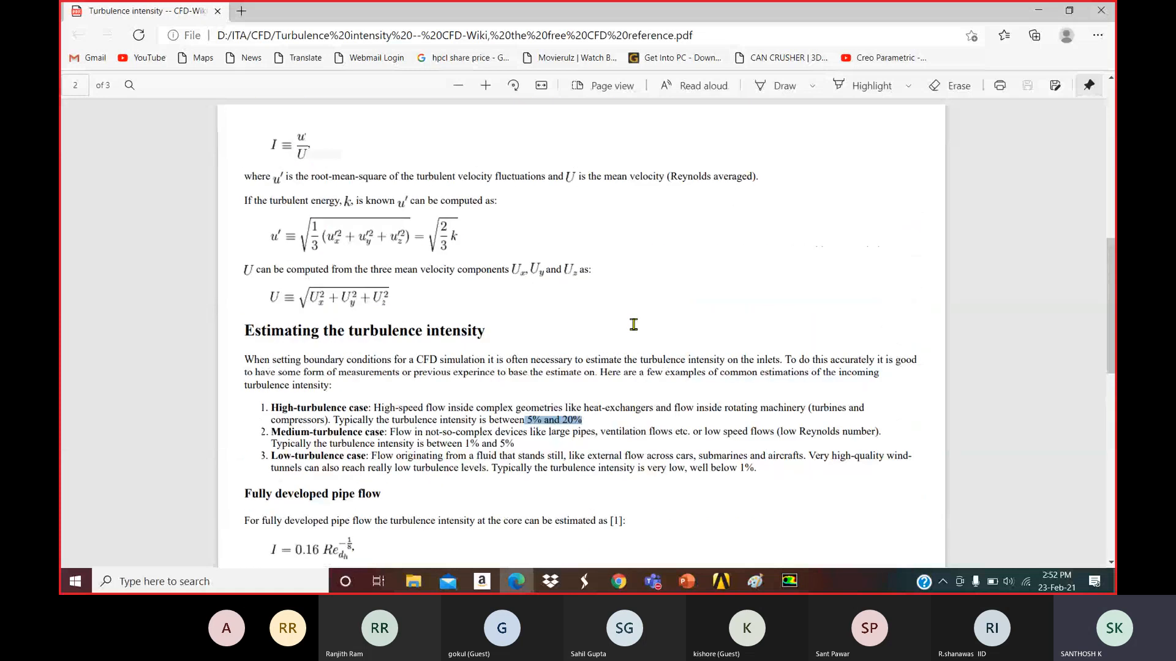
scroll(634, 324, "up", 1)
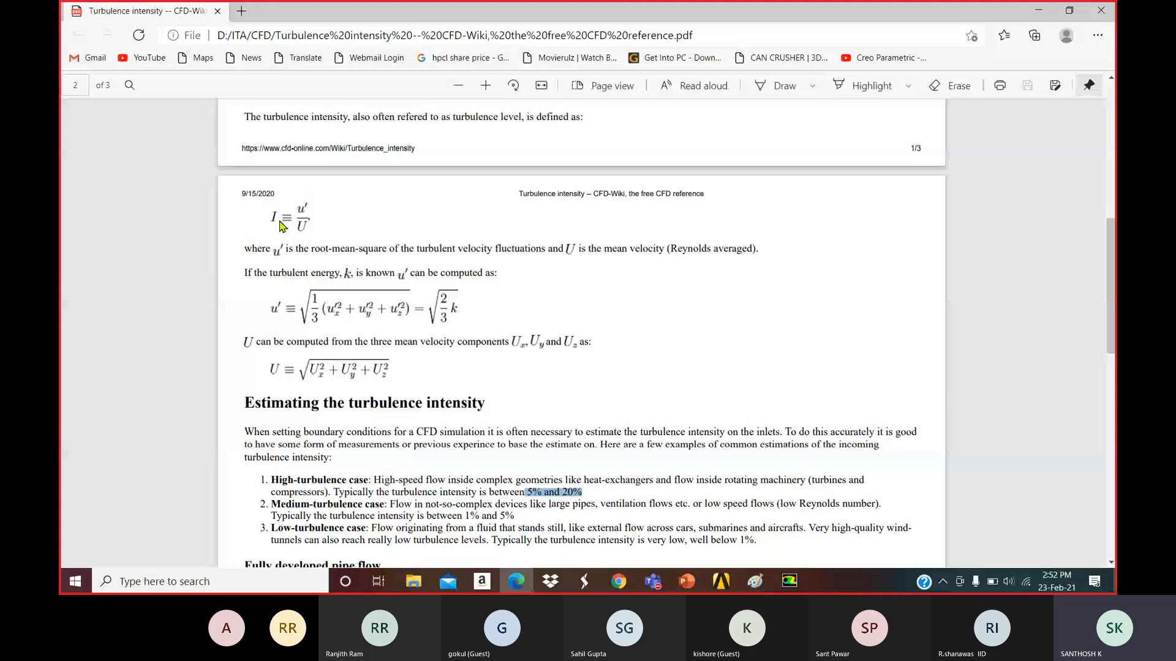
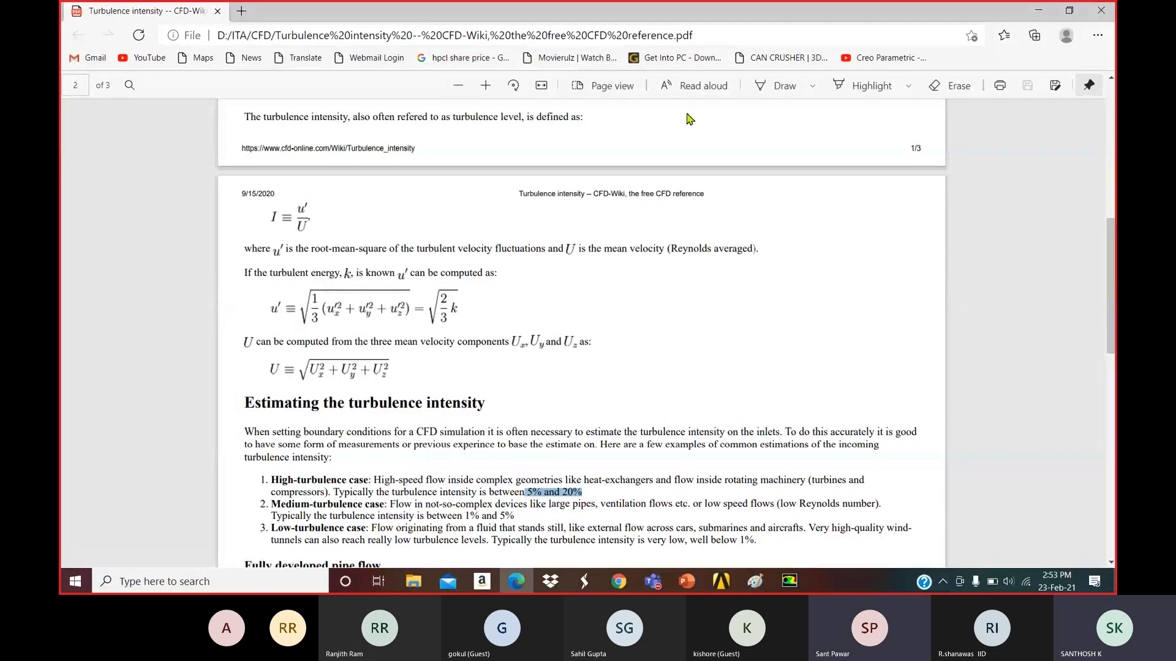
Switch to Draw and handwrite Re = ρVD/μ at the top right of page 2.
left_click(774, 85)
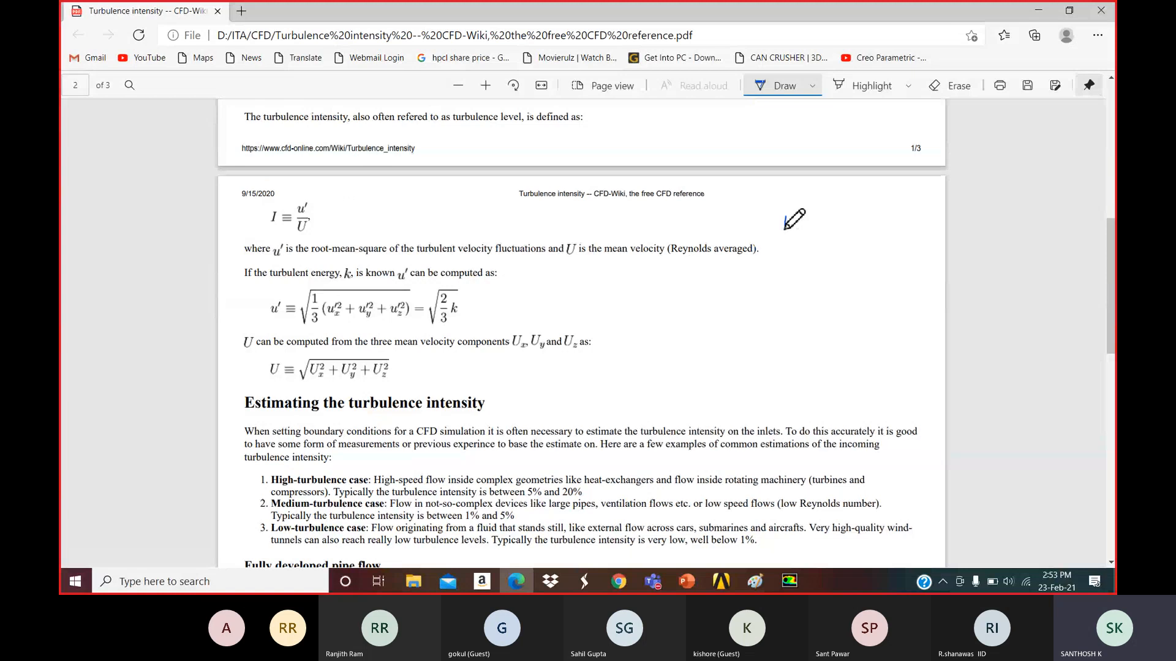
left_click_drag(785, 218, 801, 239)
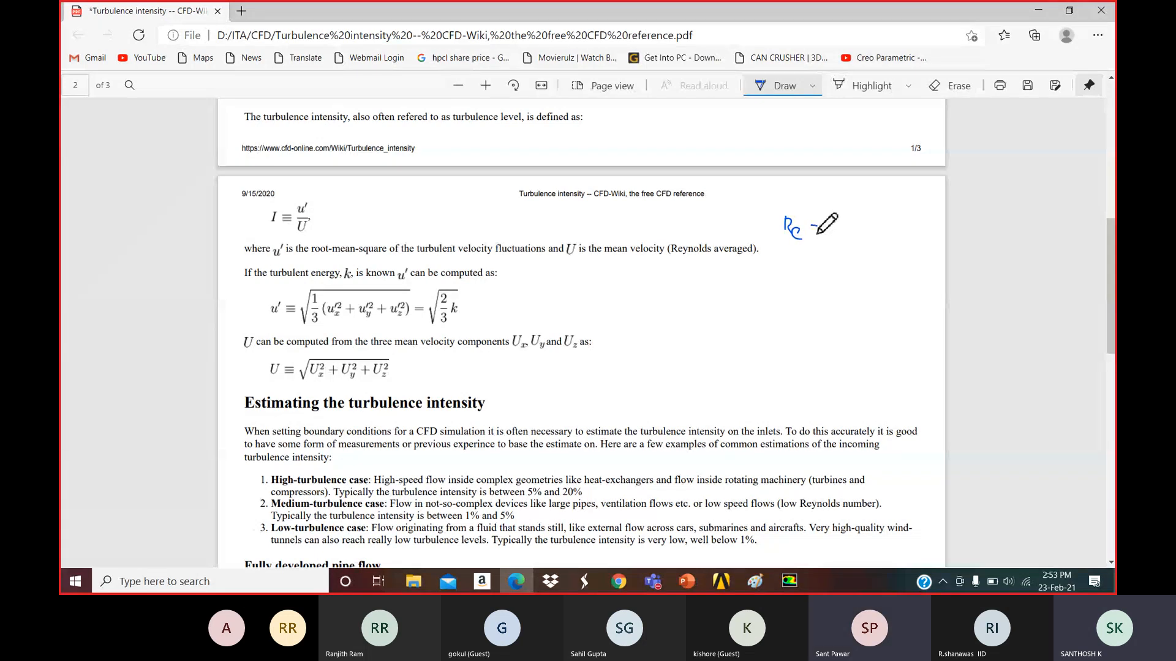
mouse_move(811, 232)
left_mouse_down()
mouse_move(837, 224)
mouse_move(847, 239)
left_mouse_up()
left_click(842, 227)
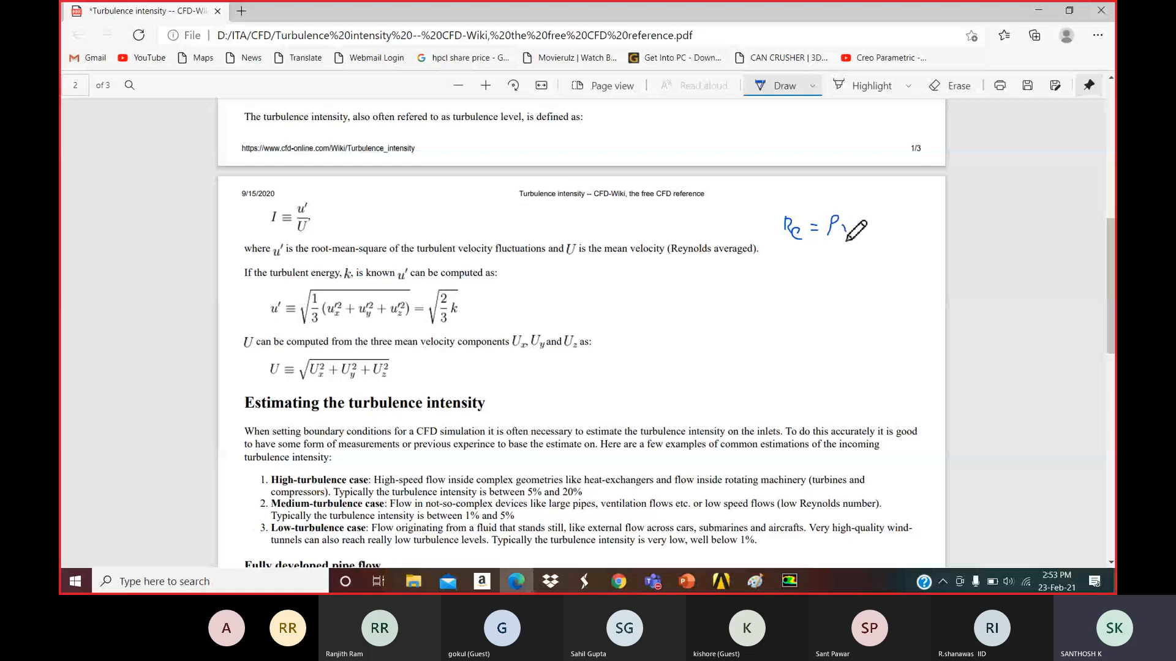
left_click_drag(846, 239, 854, 224)
mouse_move(861, 222)
left_mouse_down()
mouse_move(856, 242)
mouse_move(874, 242)
mouse_move(862, 268)
left_mouse_up()
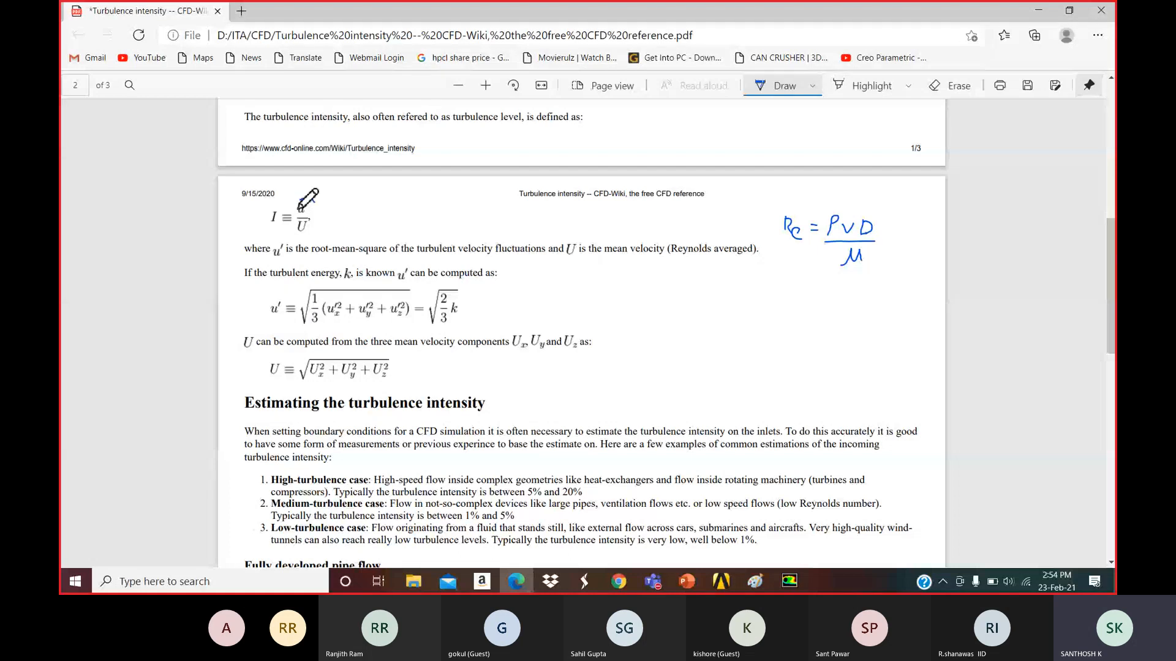
Circle the u'/U fraction and the 1% value in item 3.
left_click_drag(299, 208, 317, 231)
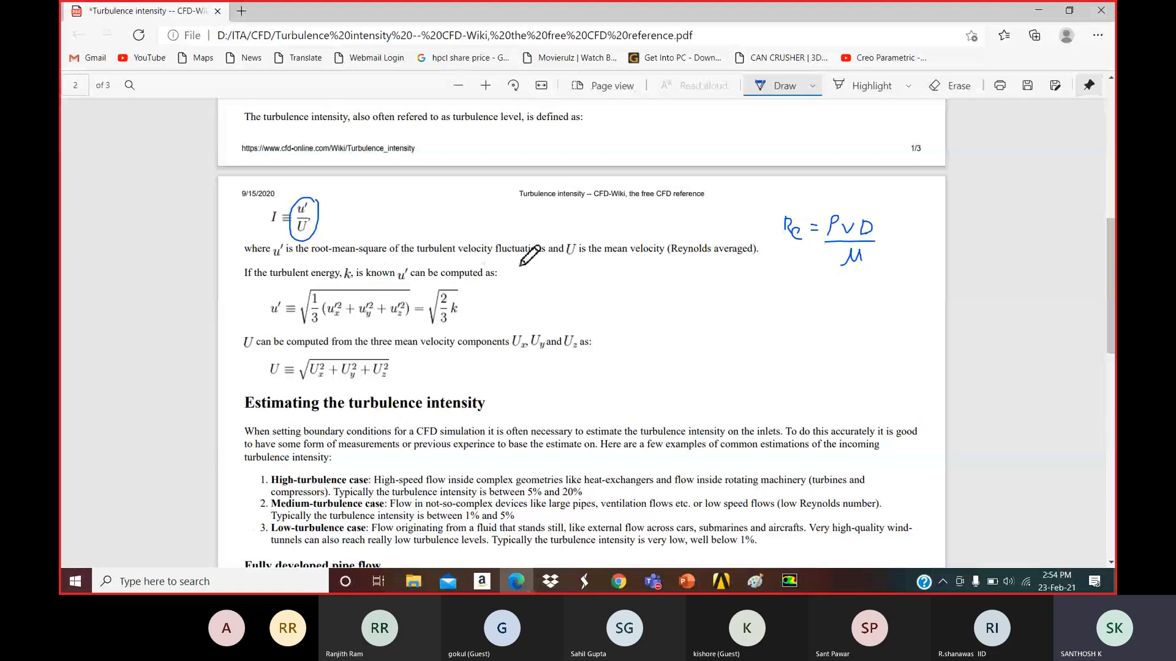
scroll(524, 269, "down", 2)
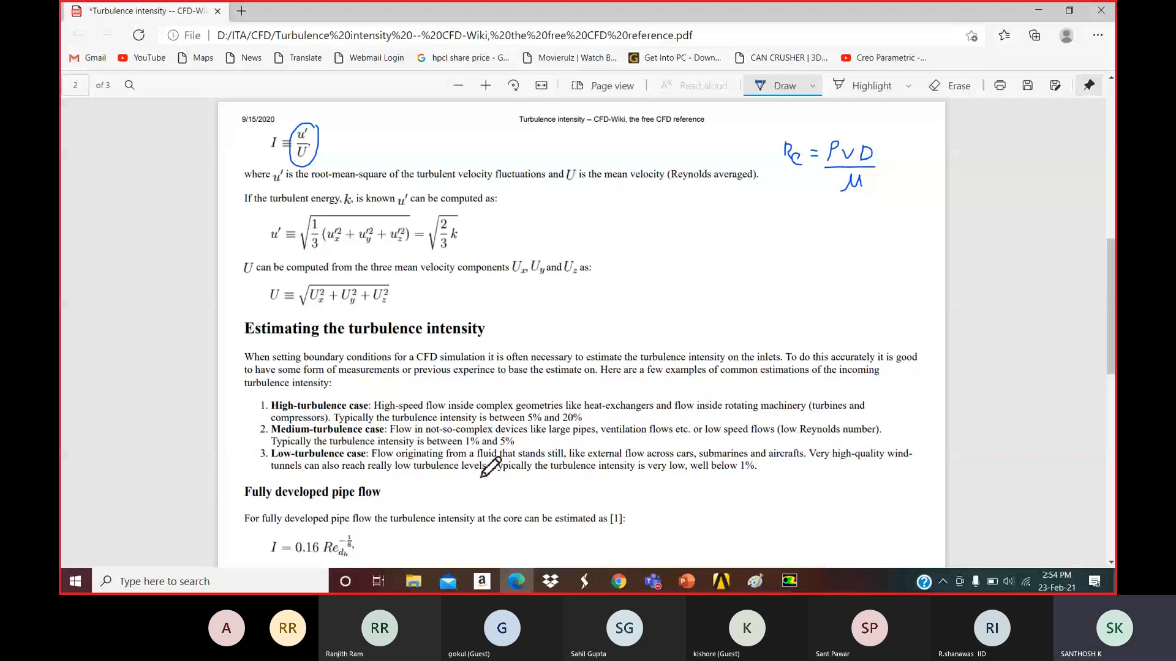
left_click_drag(753, 460, 758, 467)
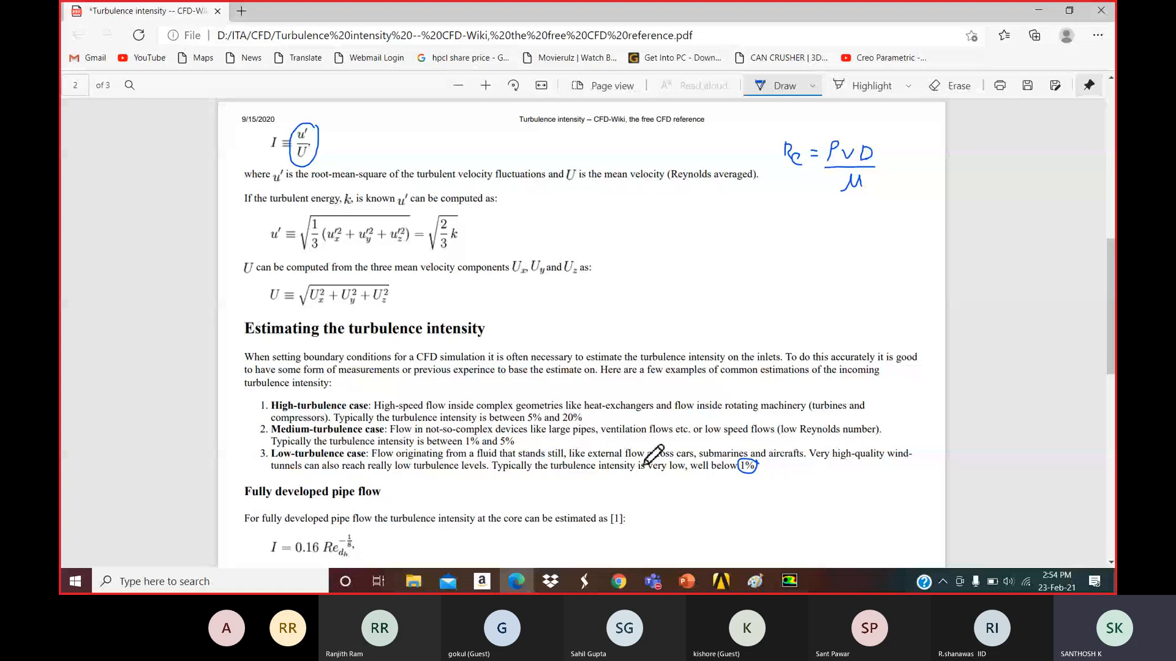
scroll(484, 371, "up", 1)
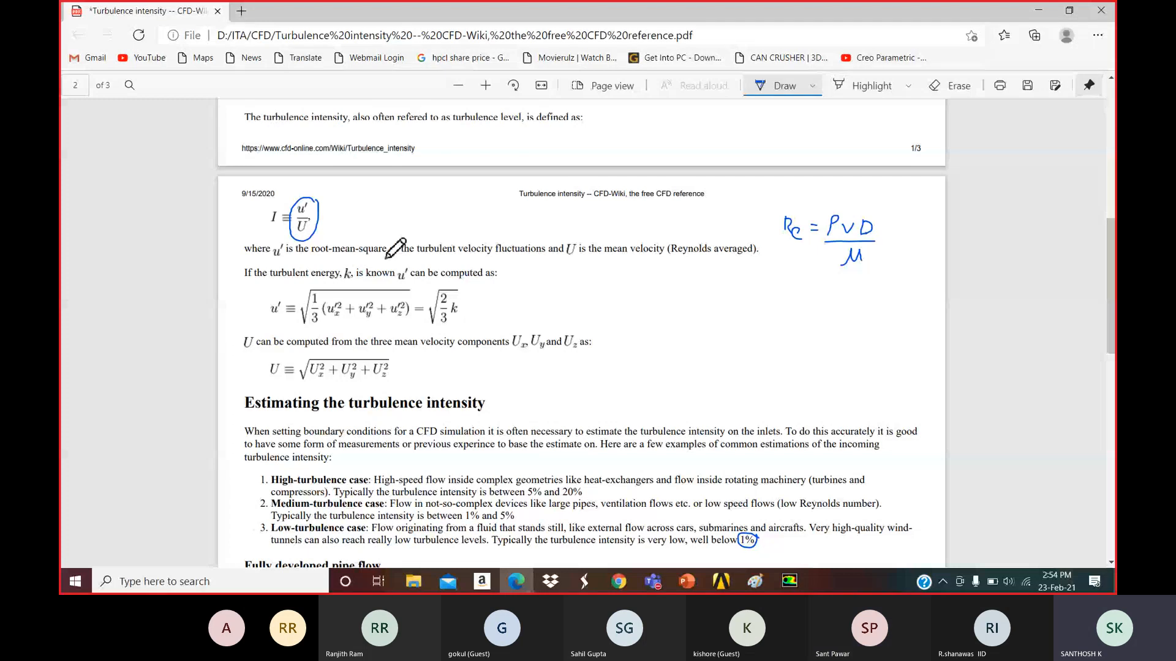
scroll(534, 439, "down", 1)
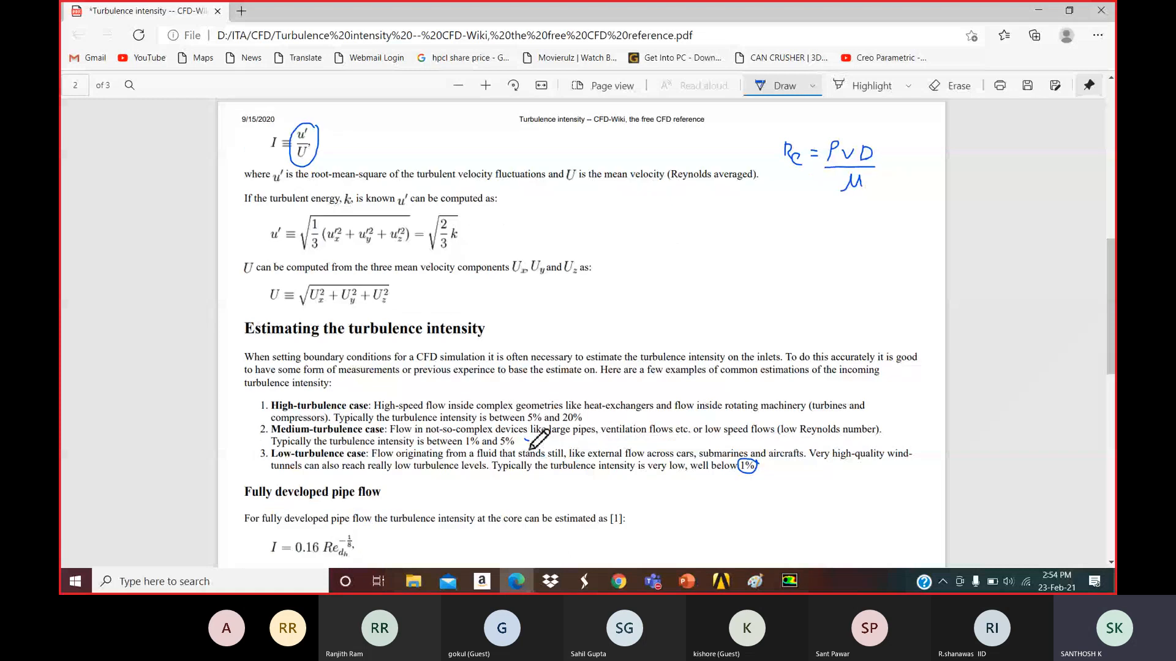
After checking the problem slide, enter 293.15 K as inlet-large's temperature and click OK.
key("alt+Tab")
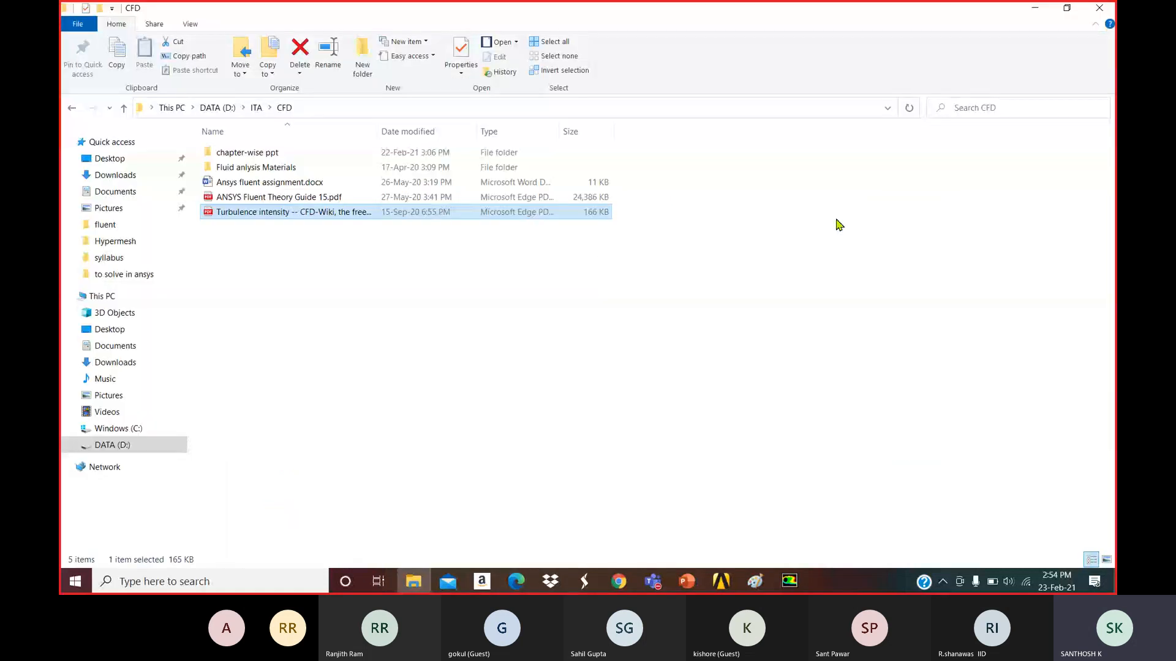
key("alt+Tab")
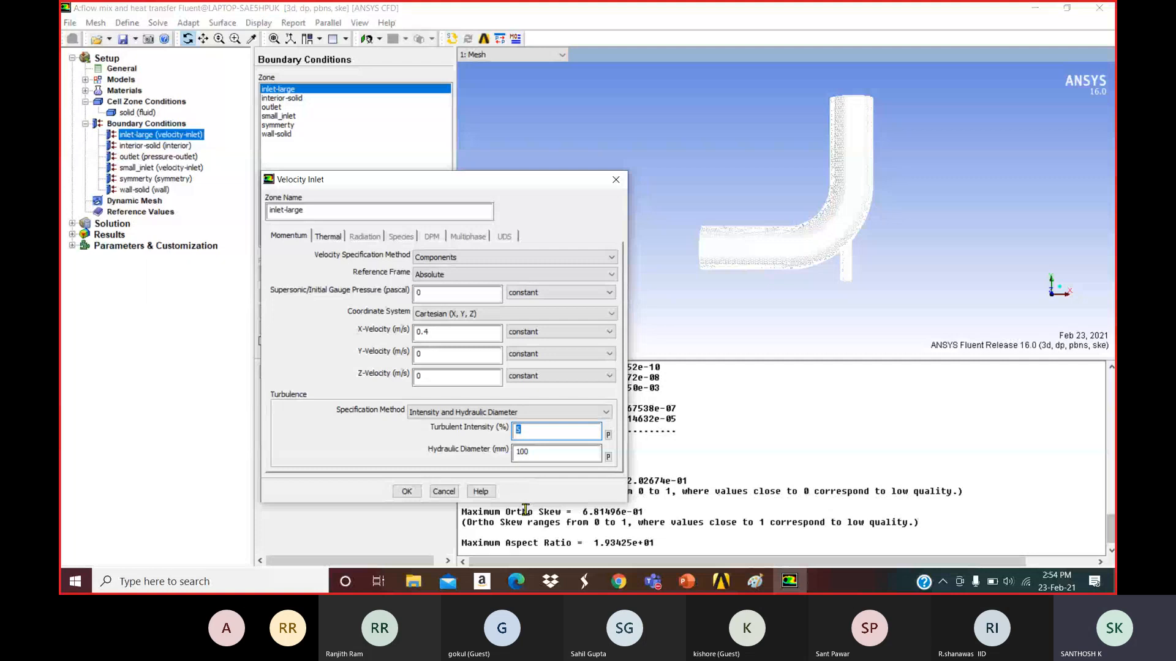
key("alt+Tab")
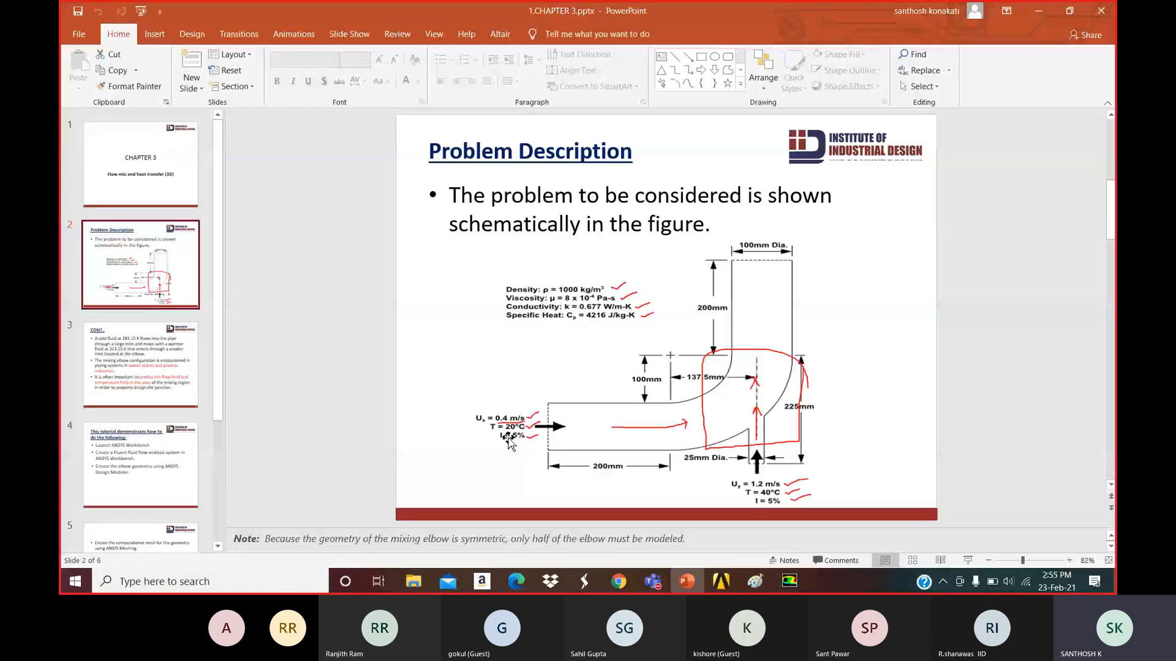
key("alt+Tab")
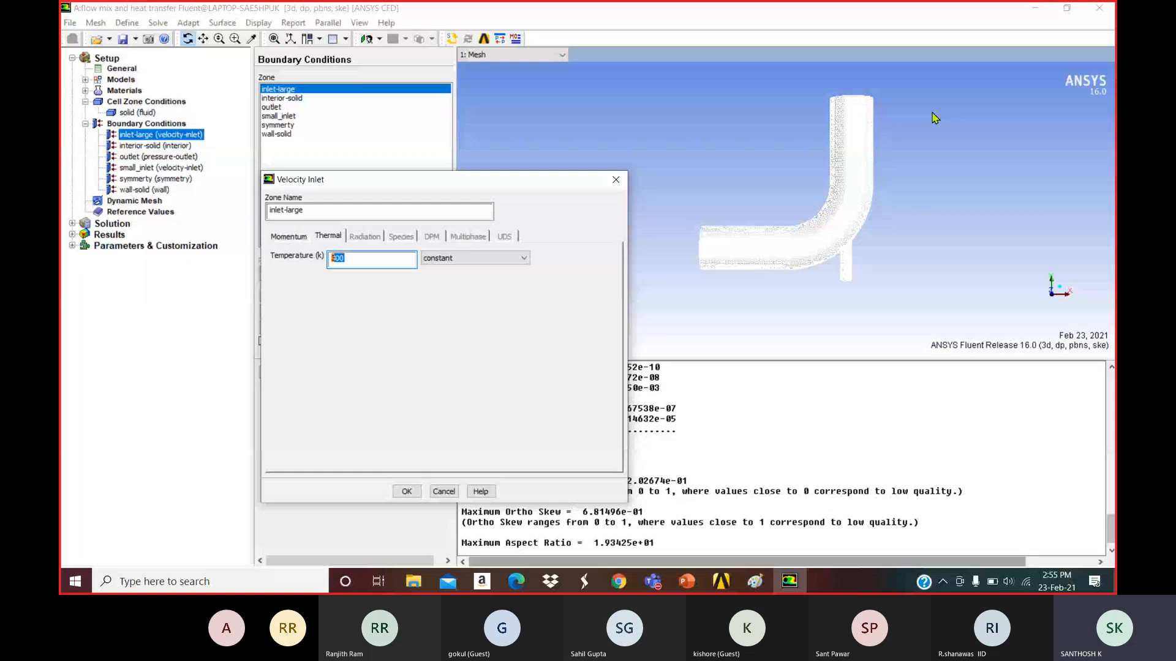
type("293.15")
left_click(407, 491)
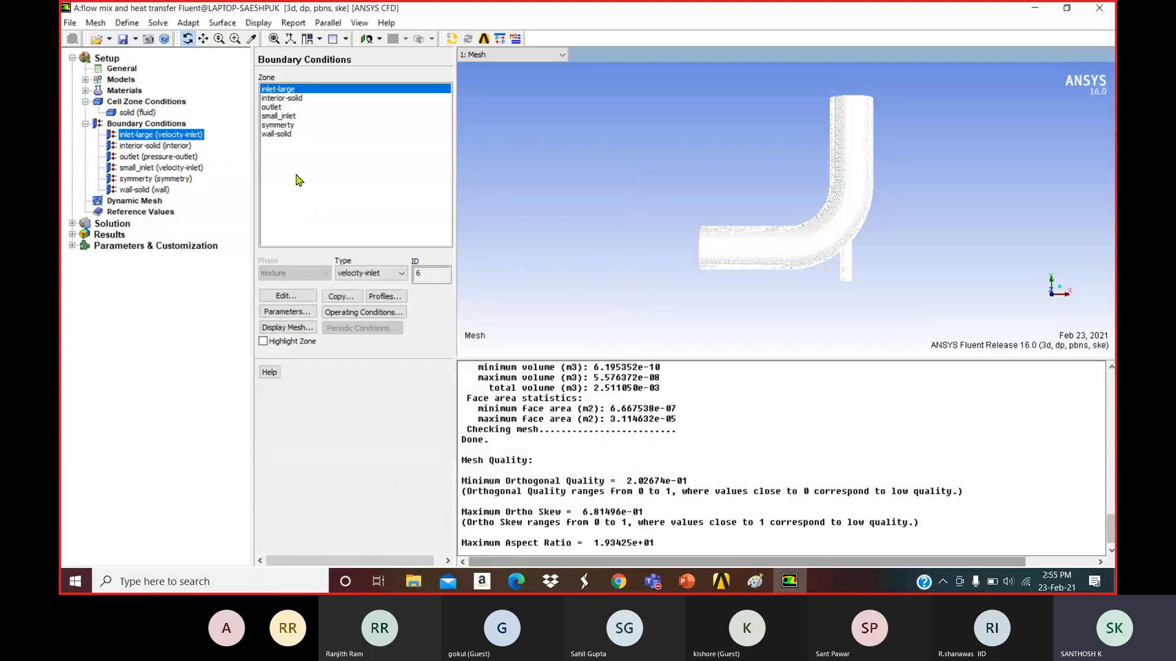
Edit the outlet and switch its backflow direction to Direction Vector with trial components.
left_click(281, 107)
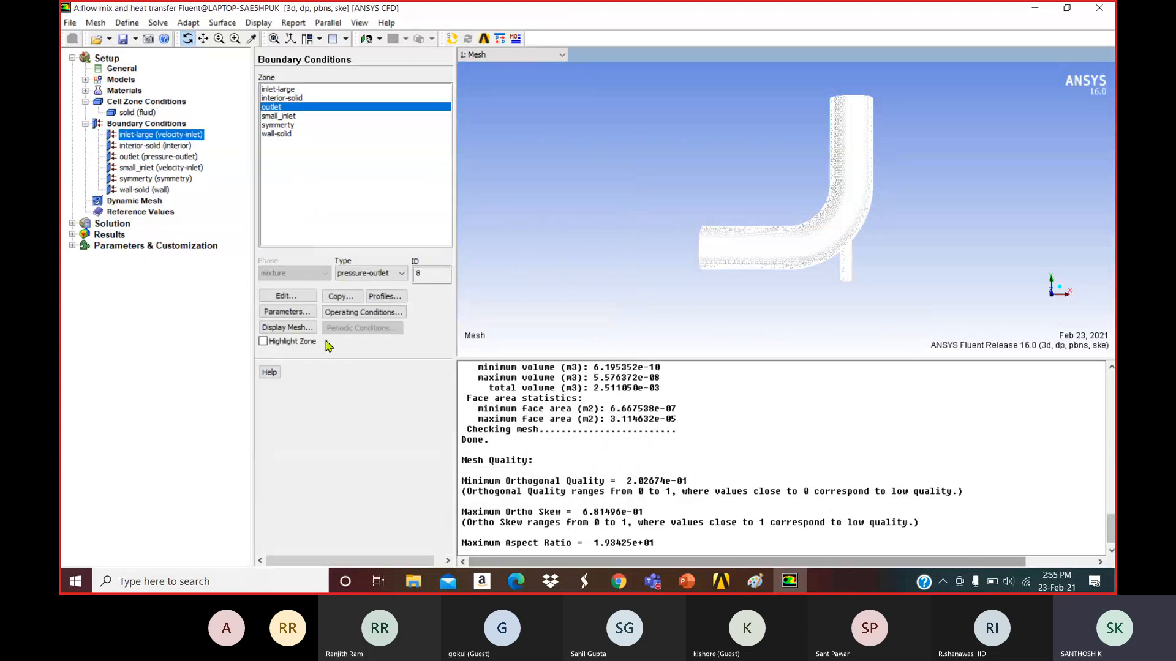
left_click(289, 297)
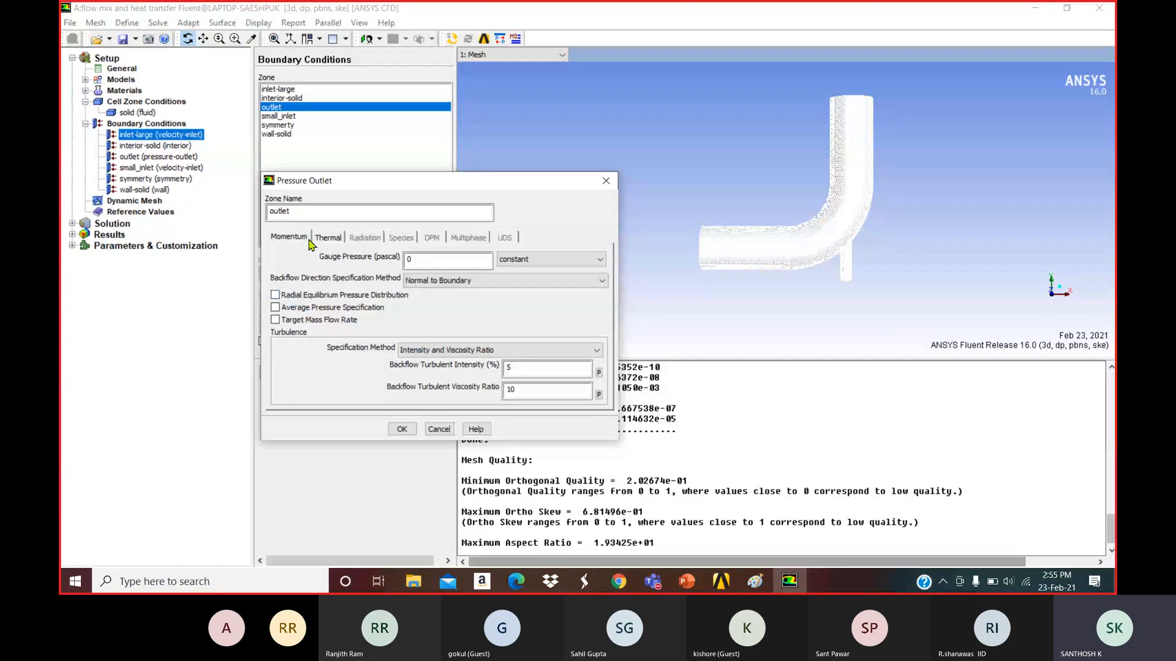
left_click(429, 280)
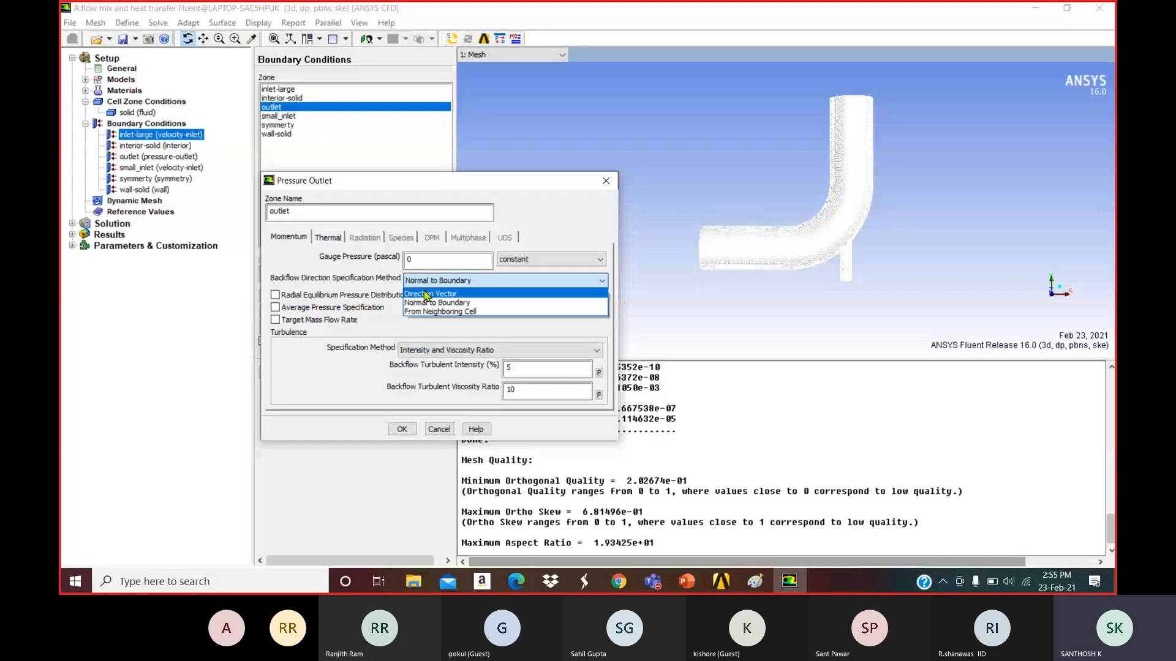
left_click(428, 297)
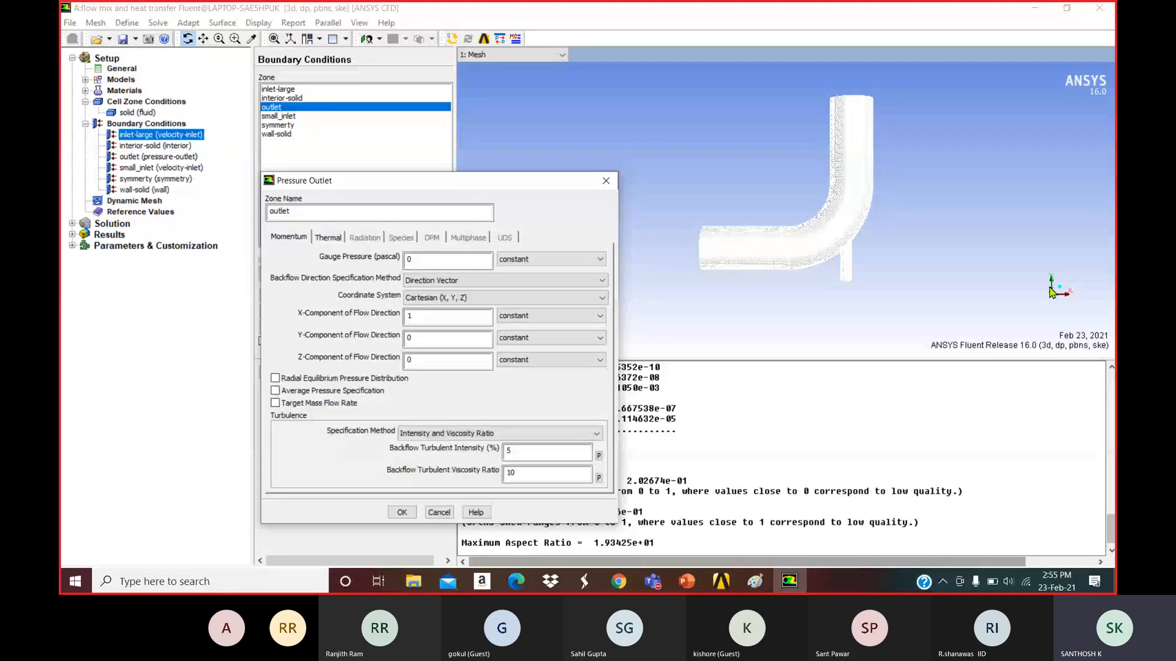
left_click(409, 337)
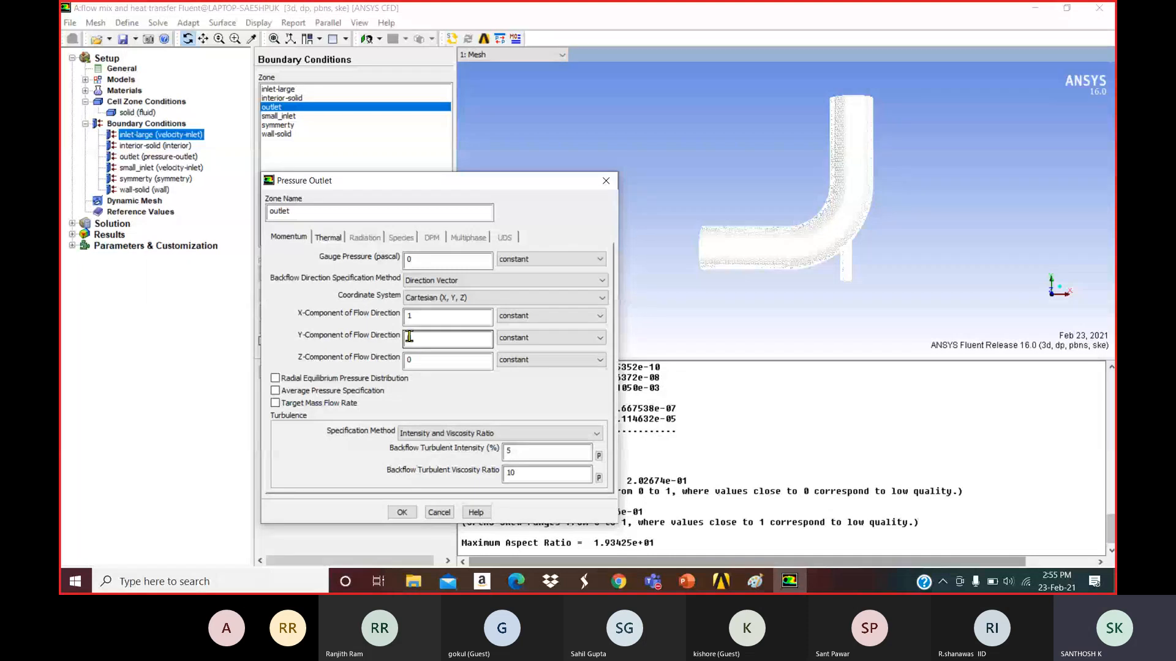
type("0")
left_click_drag(420, 316, 387, 318)
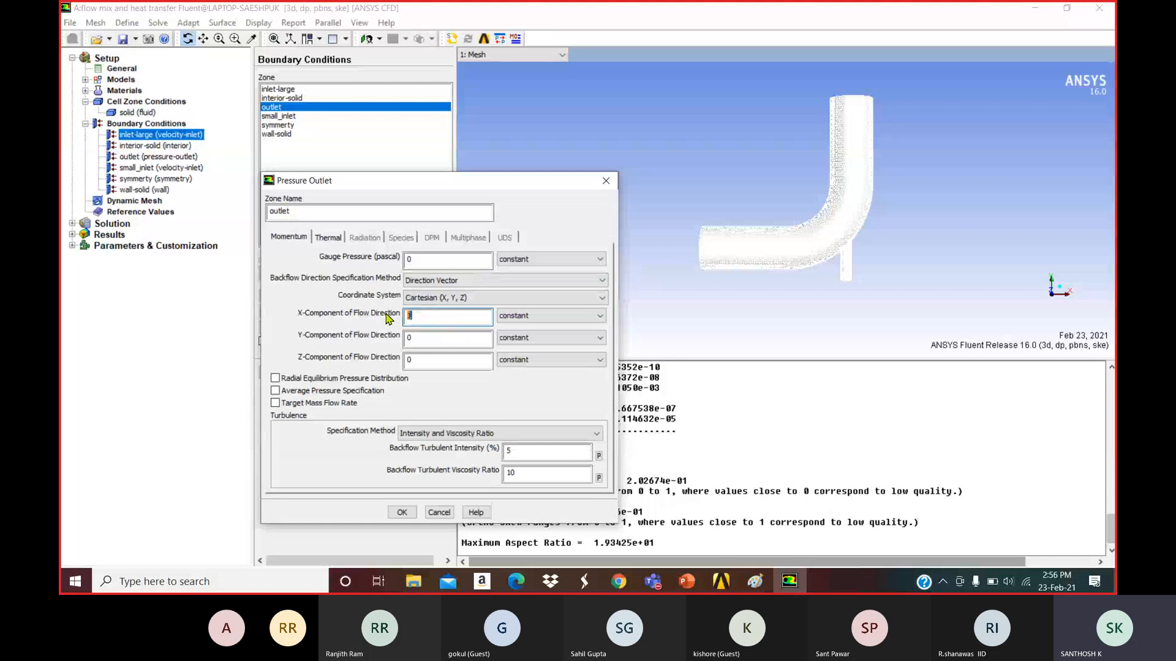
type("0")
left_click_drag(429, 338, 395, 339)
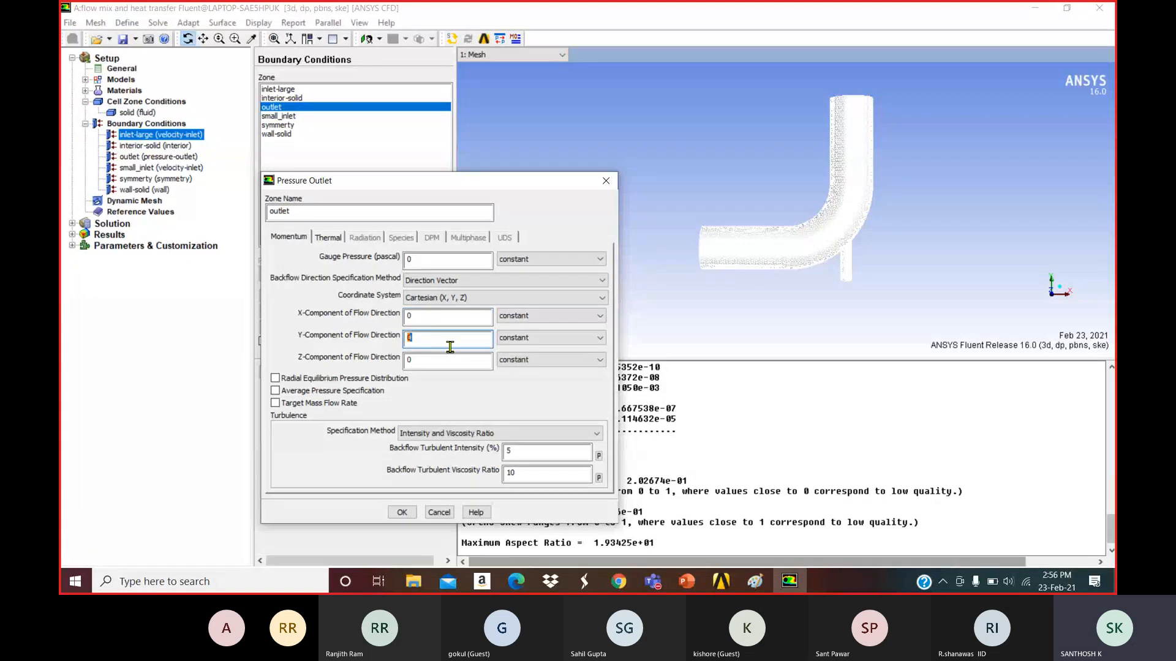
type("1.2")
Reset the backflow direction vector to X=1, Y=0 and confirm the outlet settings.
left_click(463, 282)
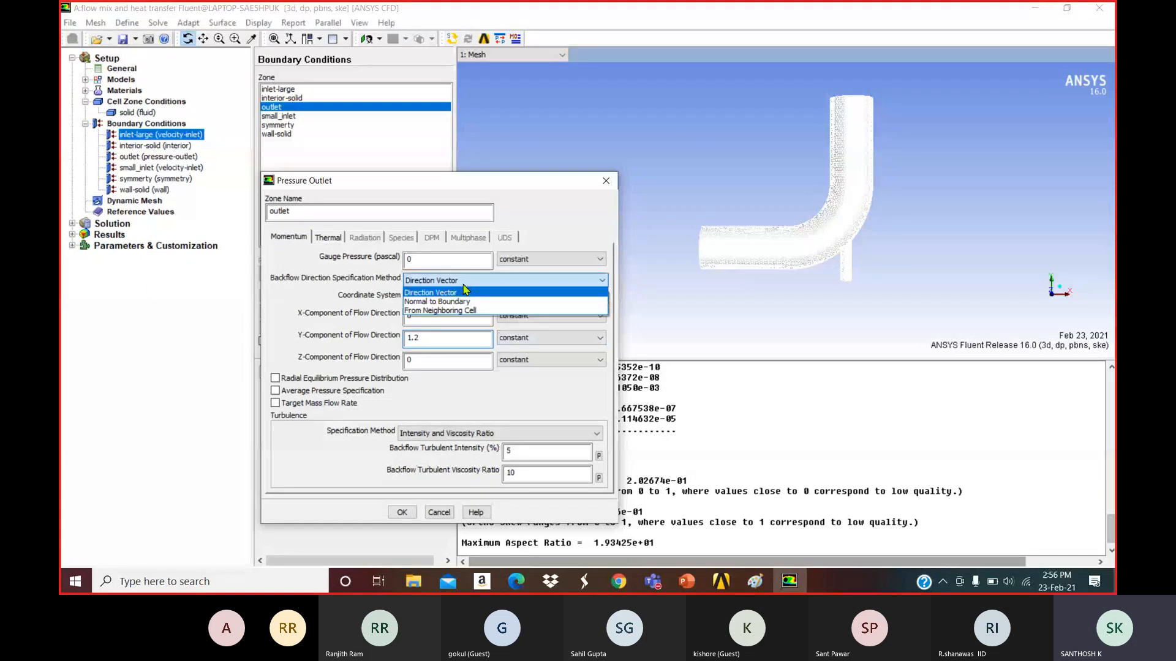
left_click(461, 302)
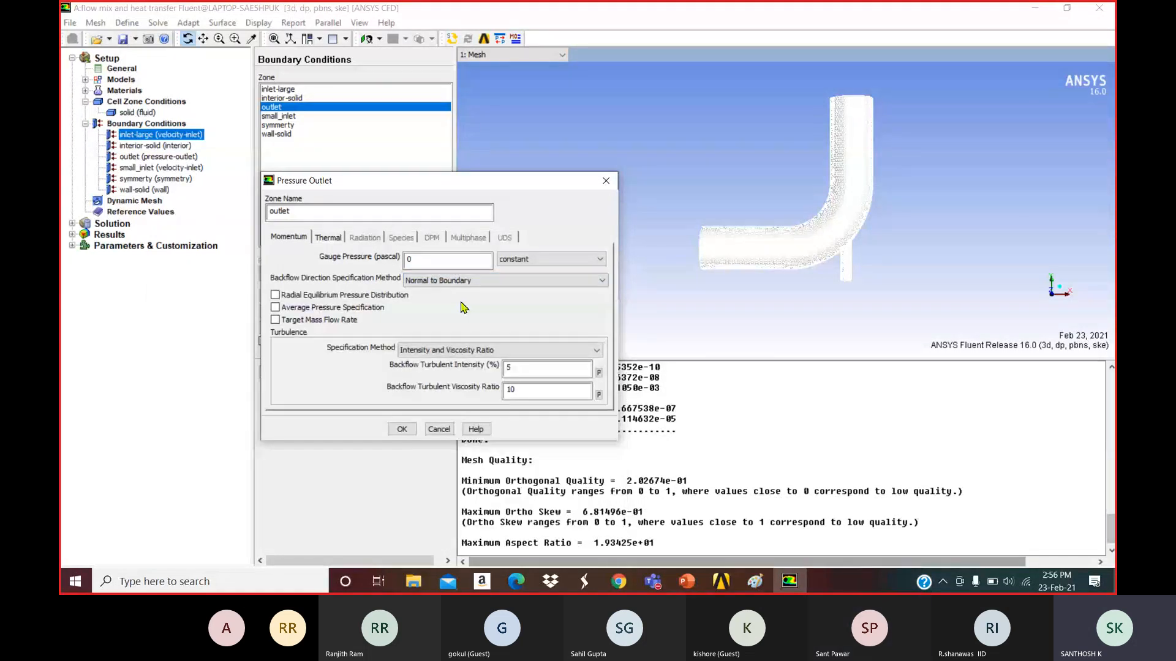
left_click(463, 282)
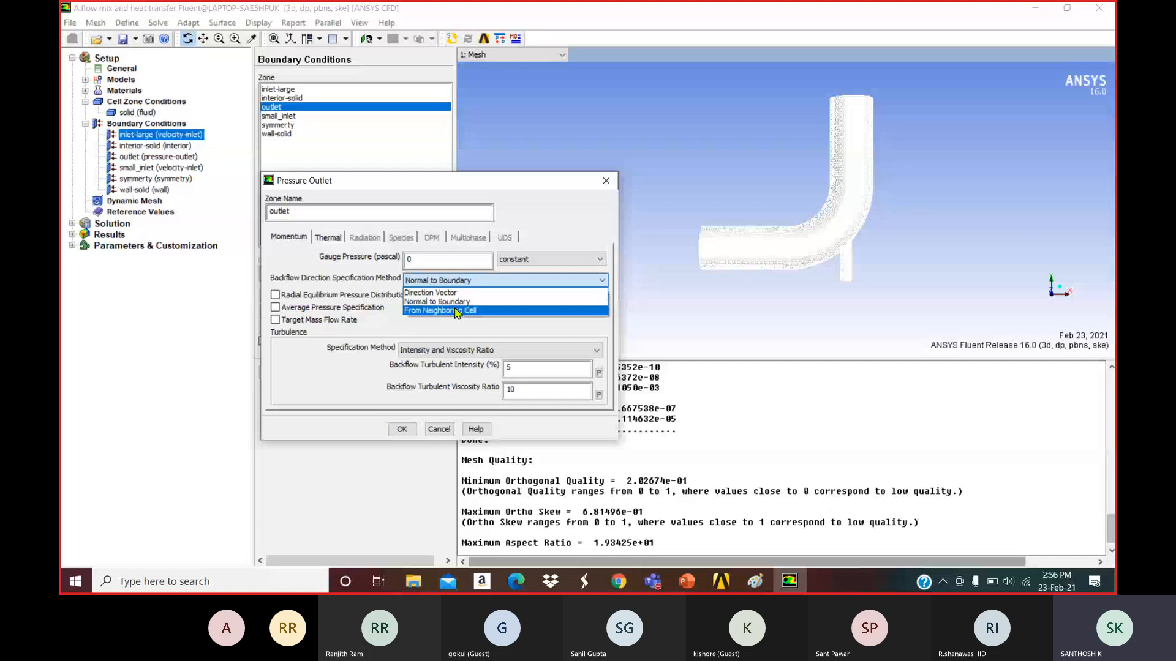
left_click(456, 293)
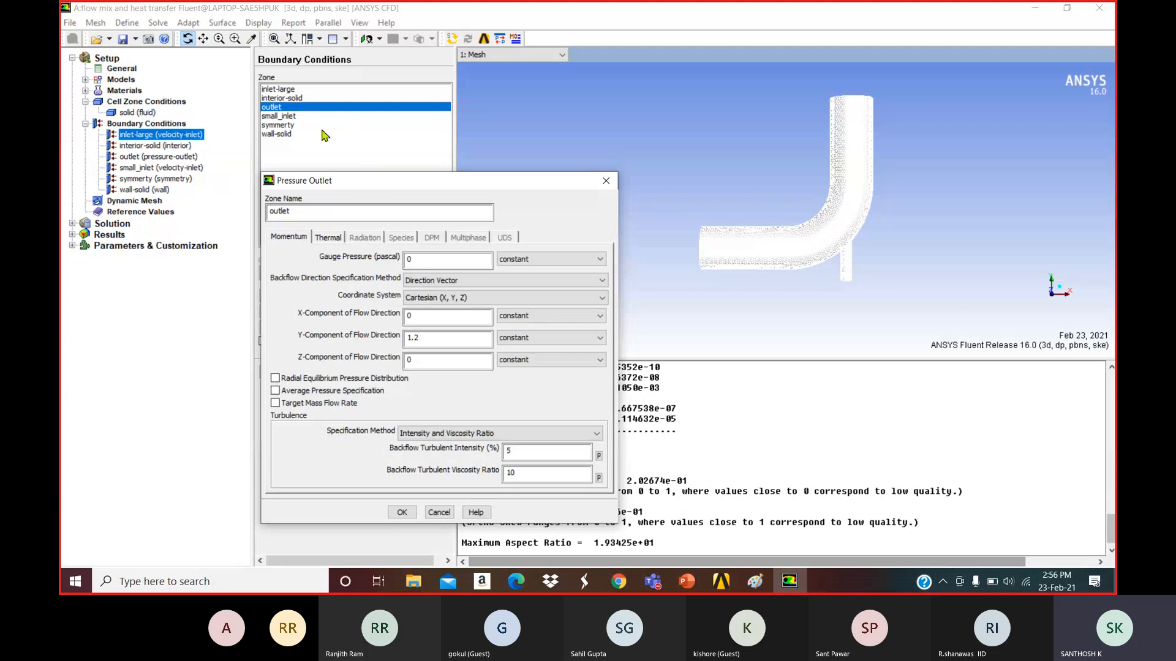
left_click_drag(435, 336, 362, 339)
type("0")
left_click(421, 315)
left_click_drag(421, 315, 384, 322)
type("1")
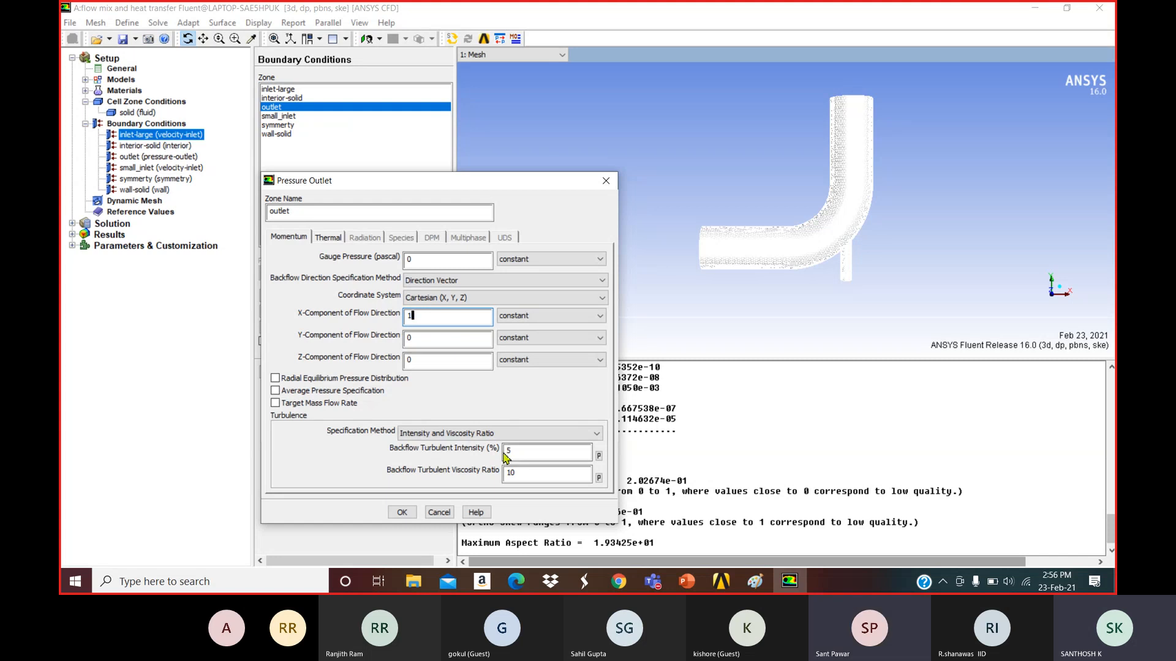
left_click(402, 512)
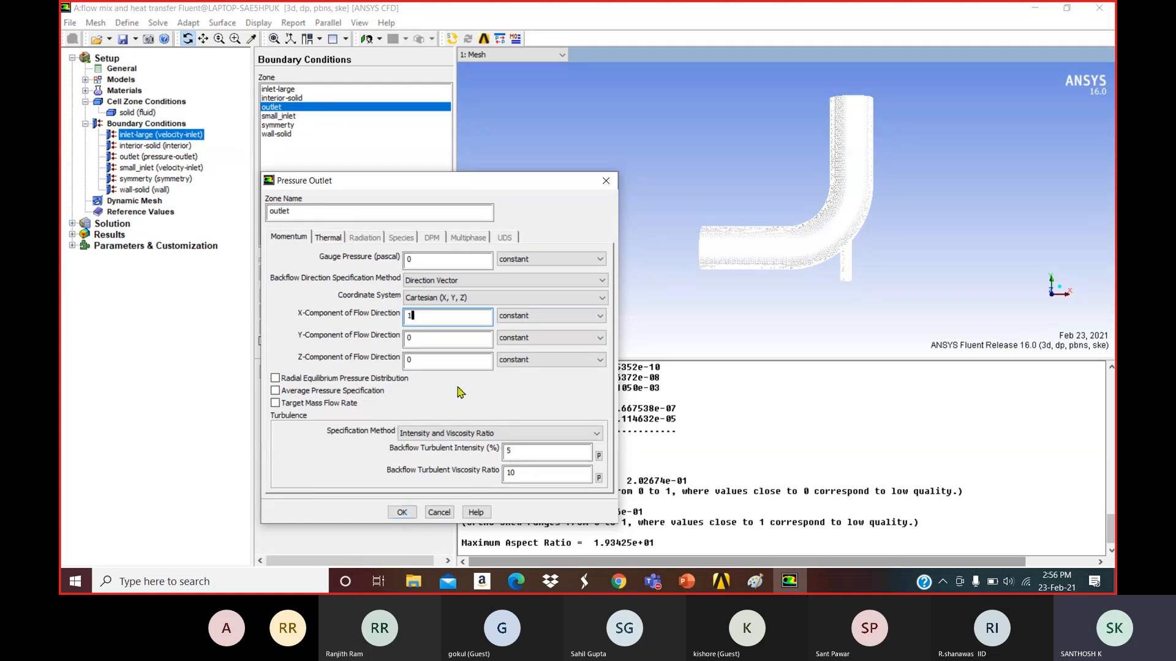
Edit small_inlet to use velocity Components with a Y-Velocity of 1.2 m/s.
left_click(439, 513)
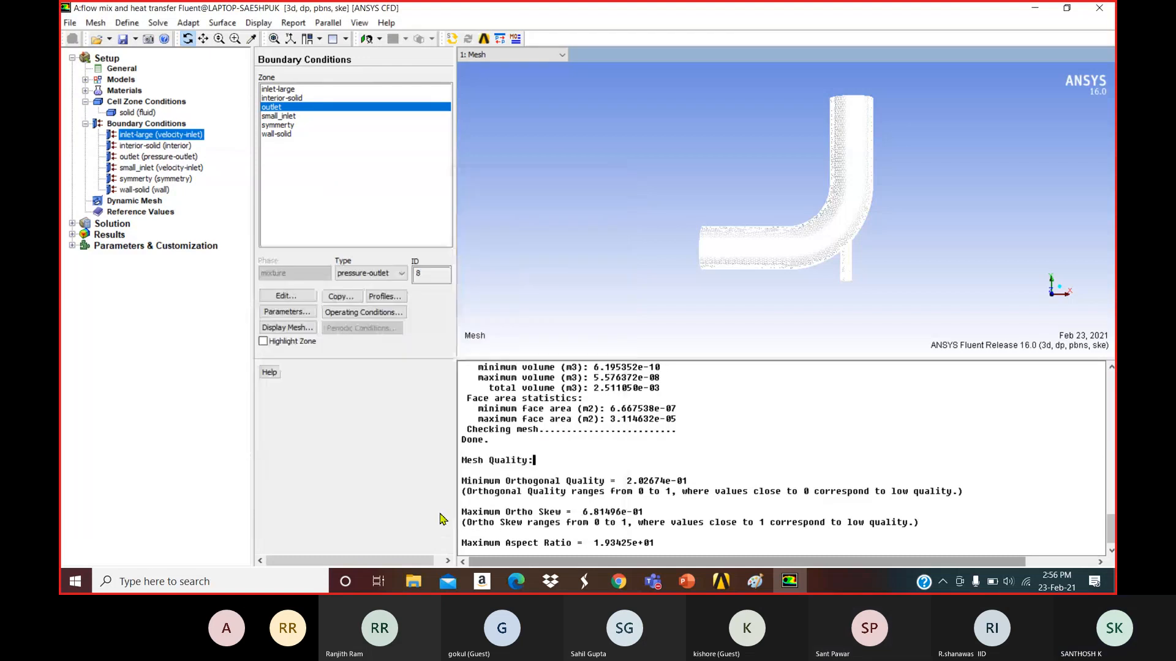
left_click(612, 179)
left_click(286, 90)
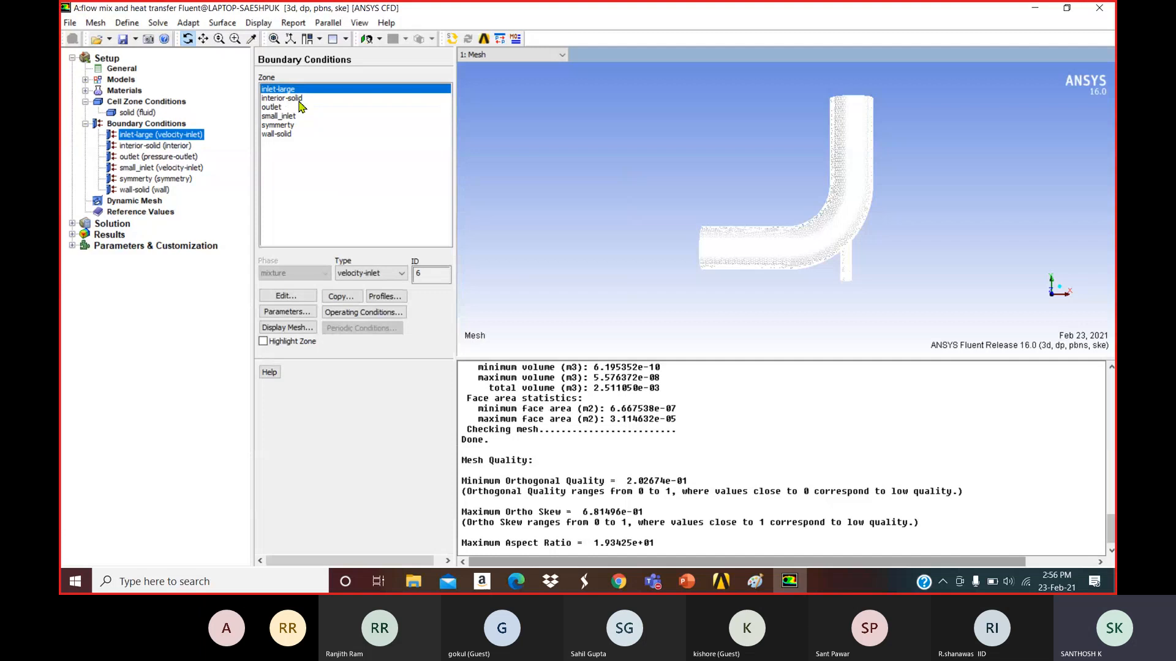
left_click(293, 116)
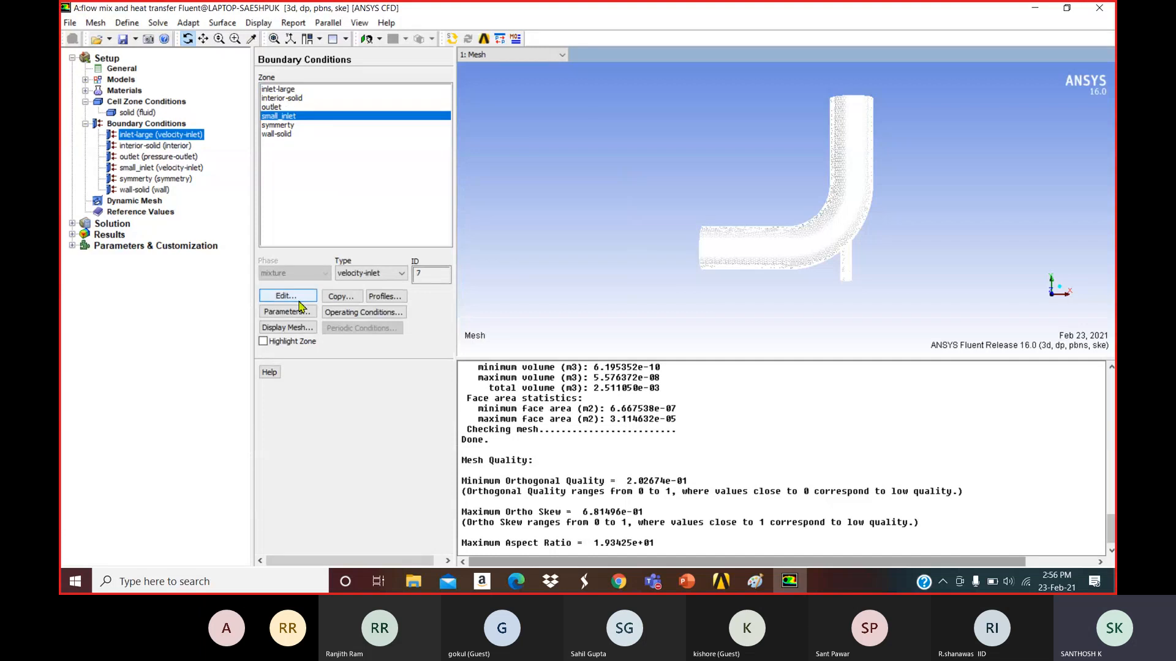
left_click(298, 301)
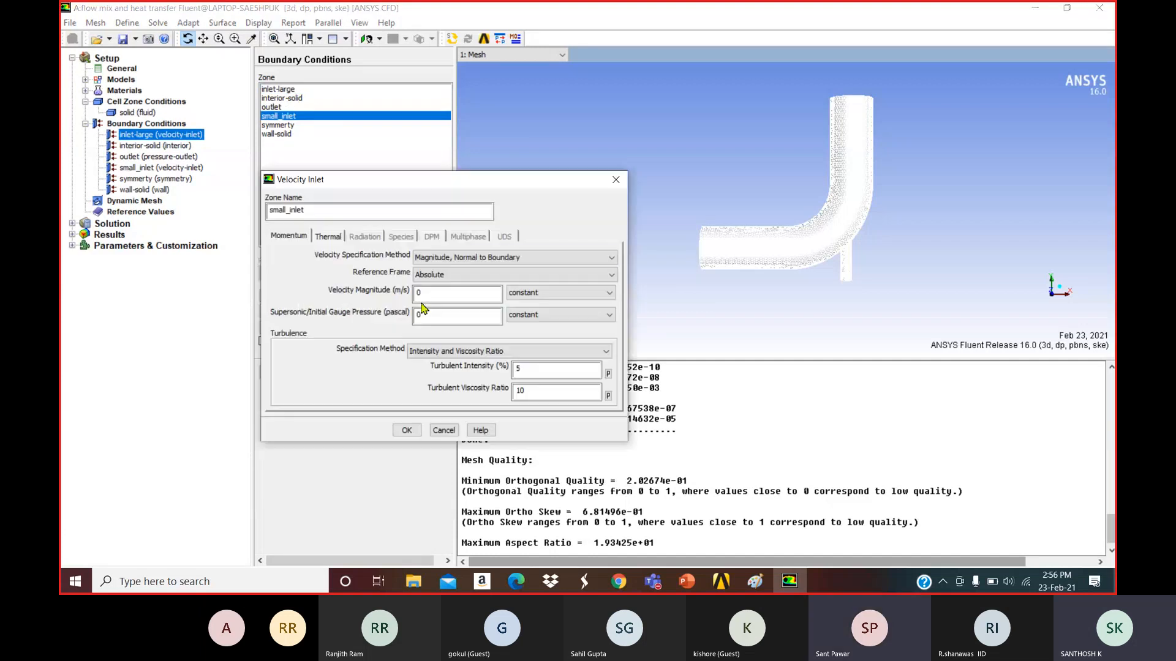
left_click(460, 258)
left_click(466, 283)
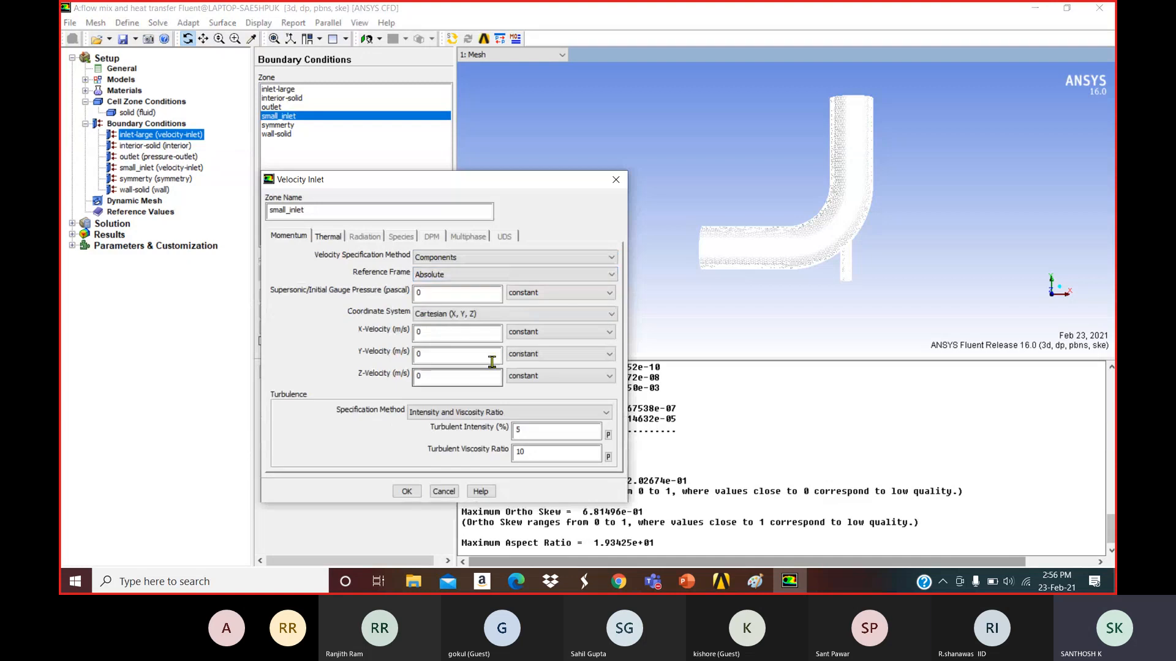
left_click(415, 359)
double_click(415, 358)
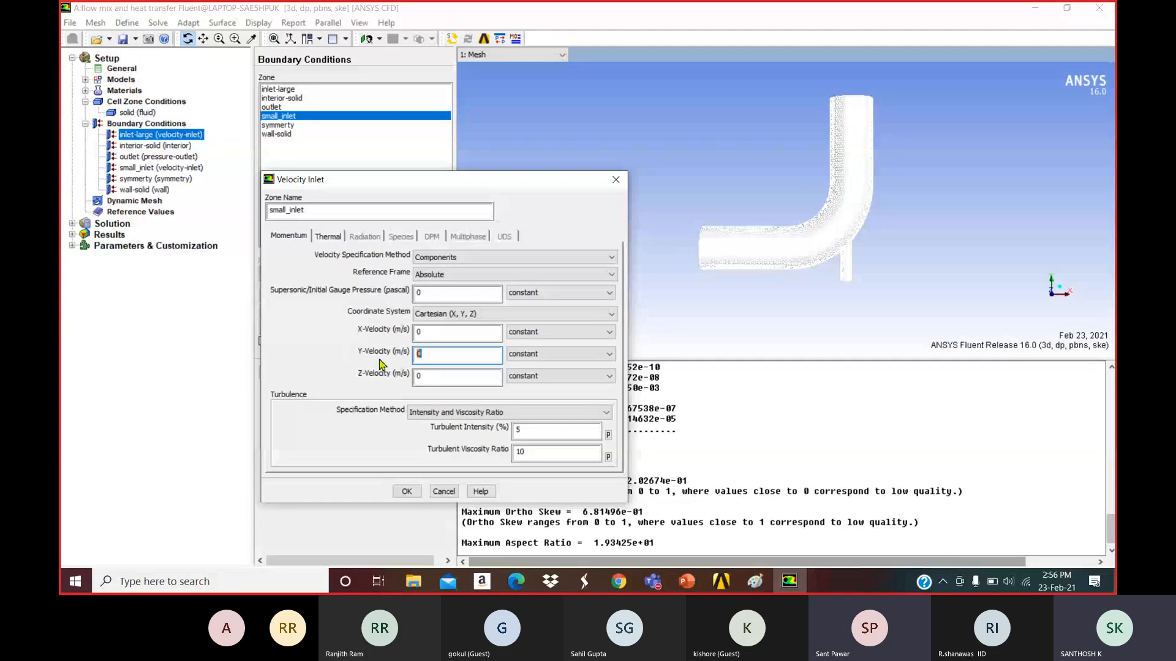
left_click(689, 585)
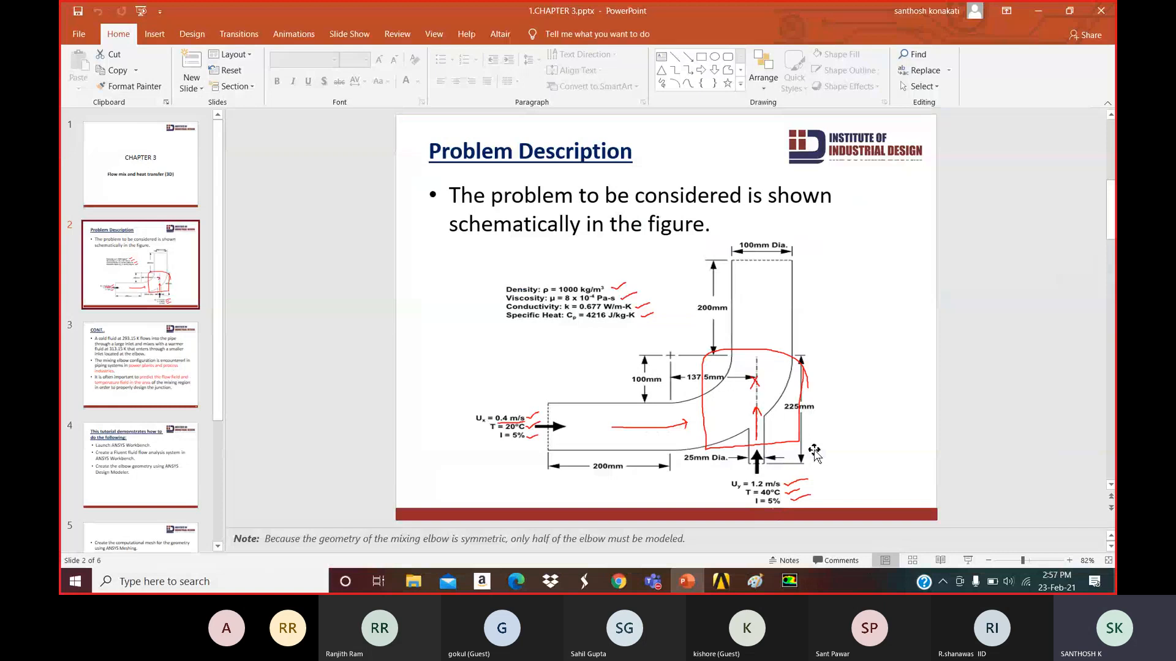
key("alt+Tab")
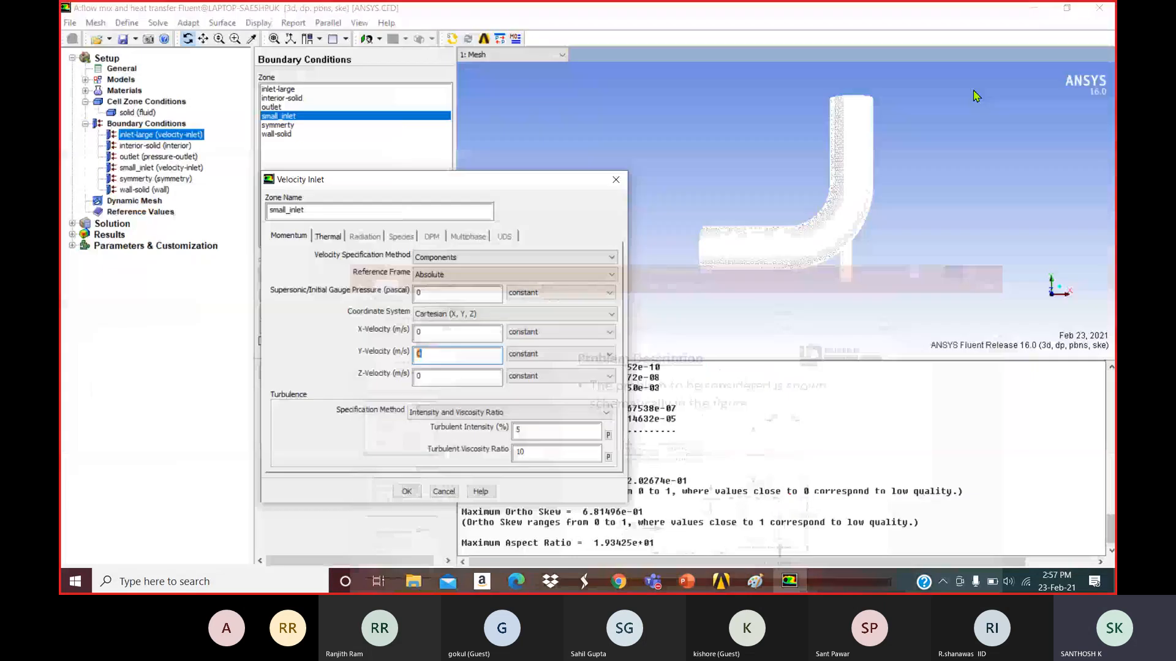
type("1.2")
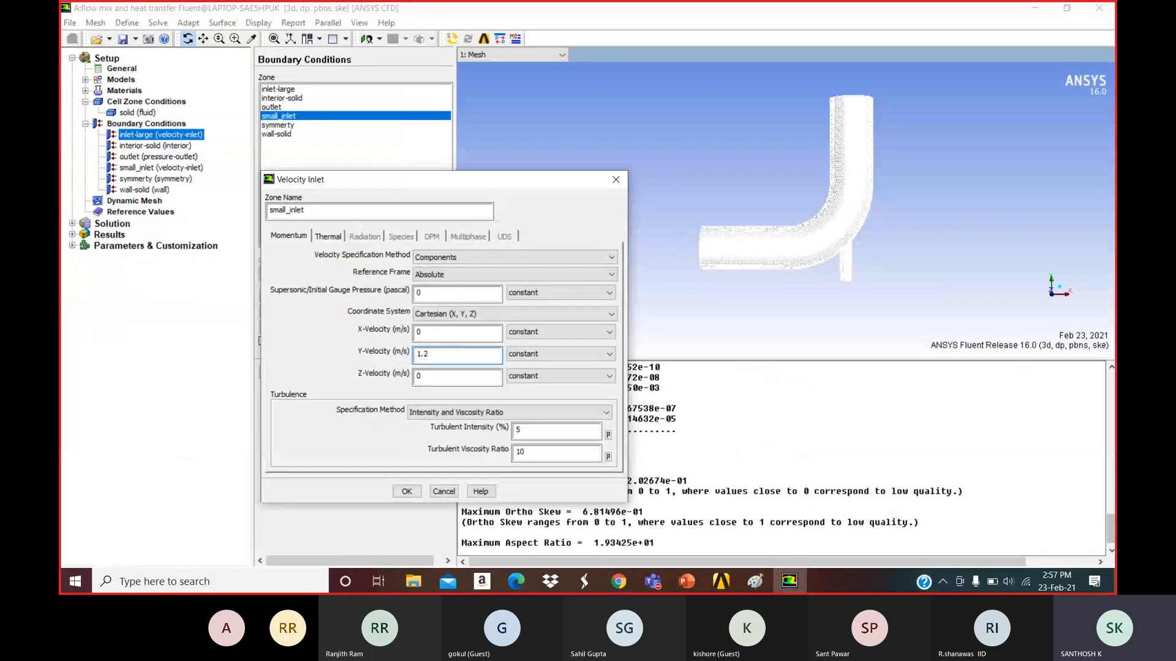
Specify small_inlet turbulence by Intensity and Hydraulic Diameter, with 25 mm diameter.
left_click(502, 412)
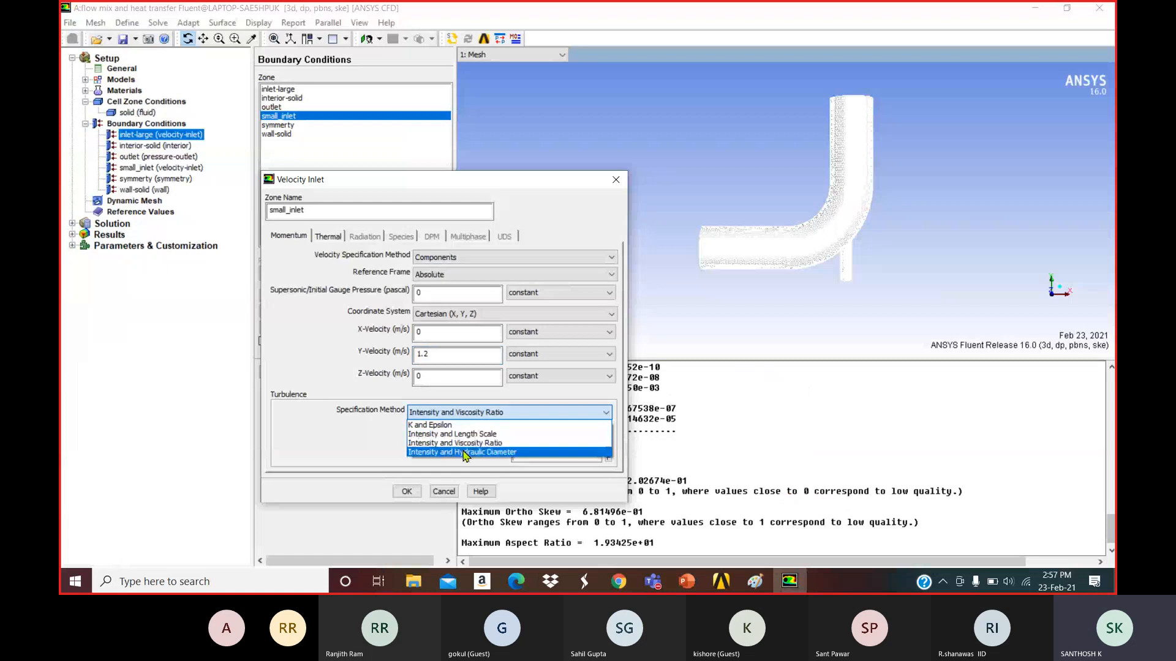
left_click(502, 451)
double_click(519, 429)
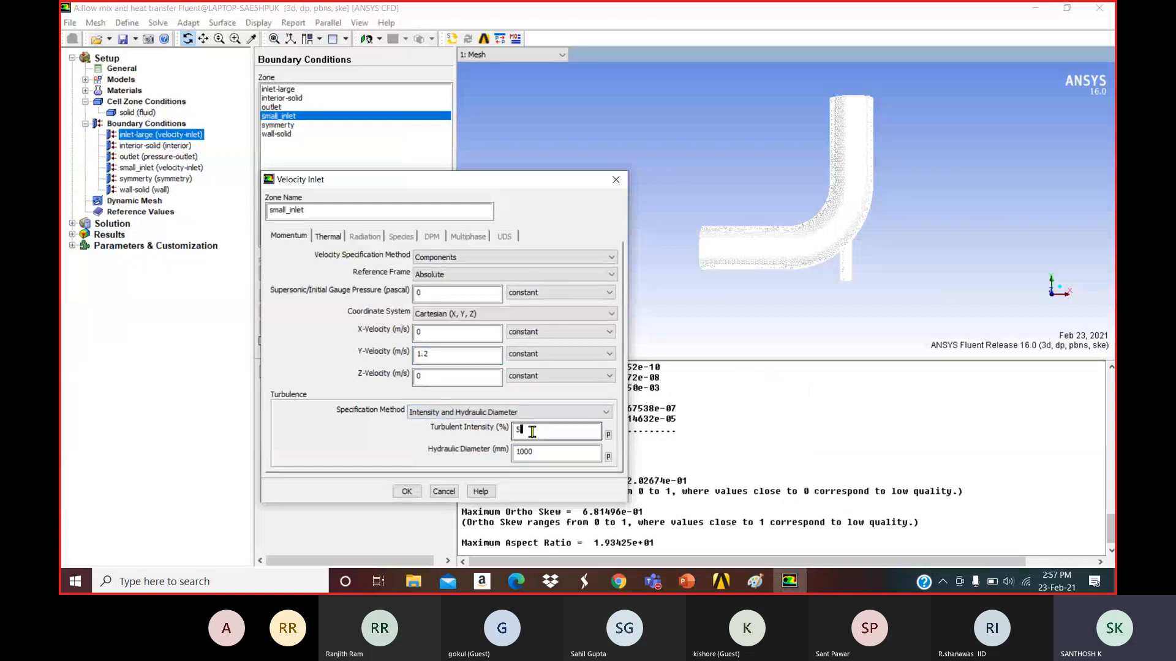
key("Tab")
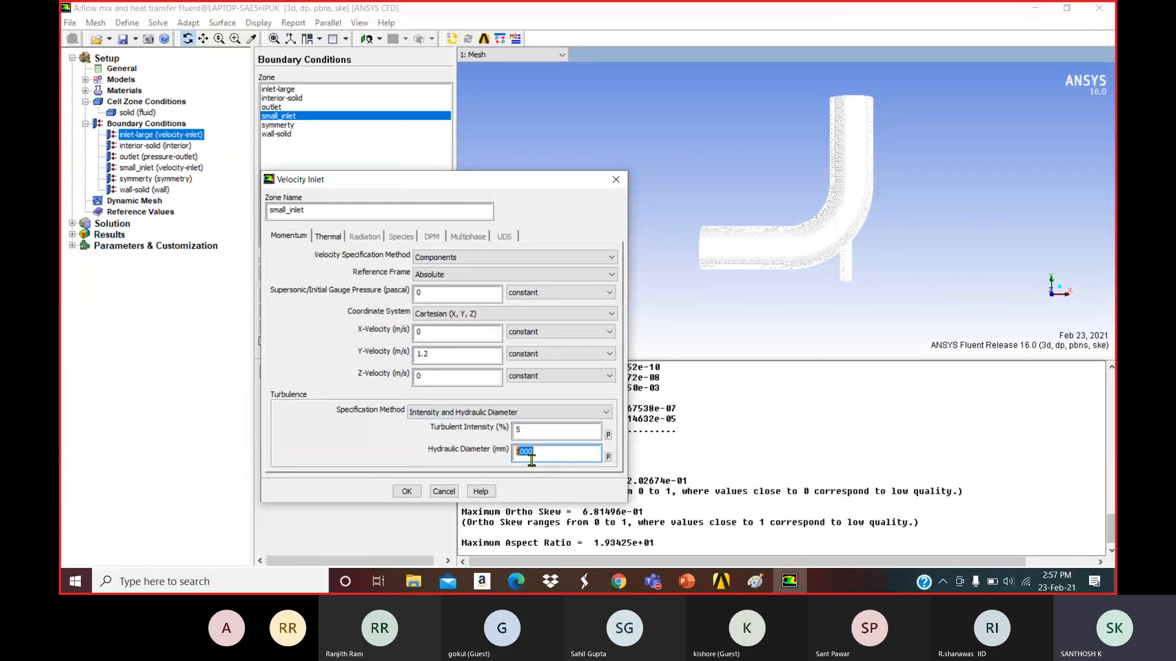
type("25")
Set small_inlet's thermal temperature to 313.15 K and apply the settings.
left_click(328, 237)
left_click_drag(357, 264, 308, 264)
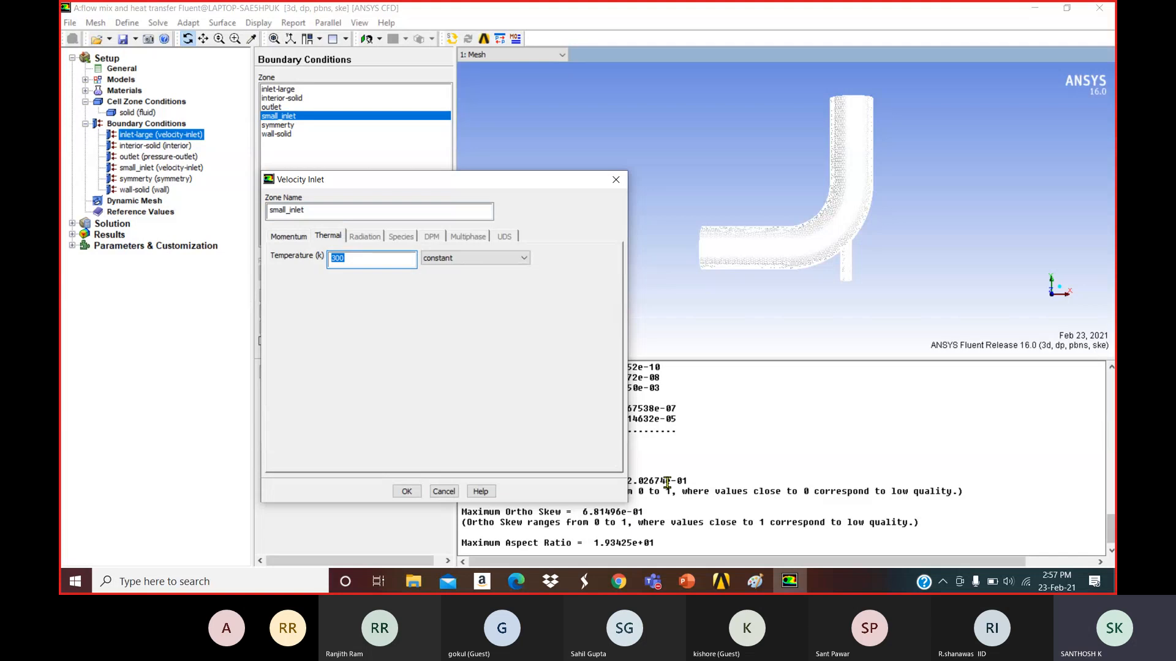
mouse_move(686, 581)
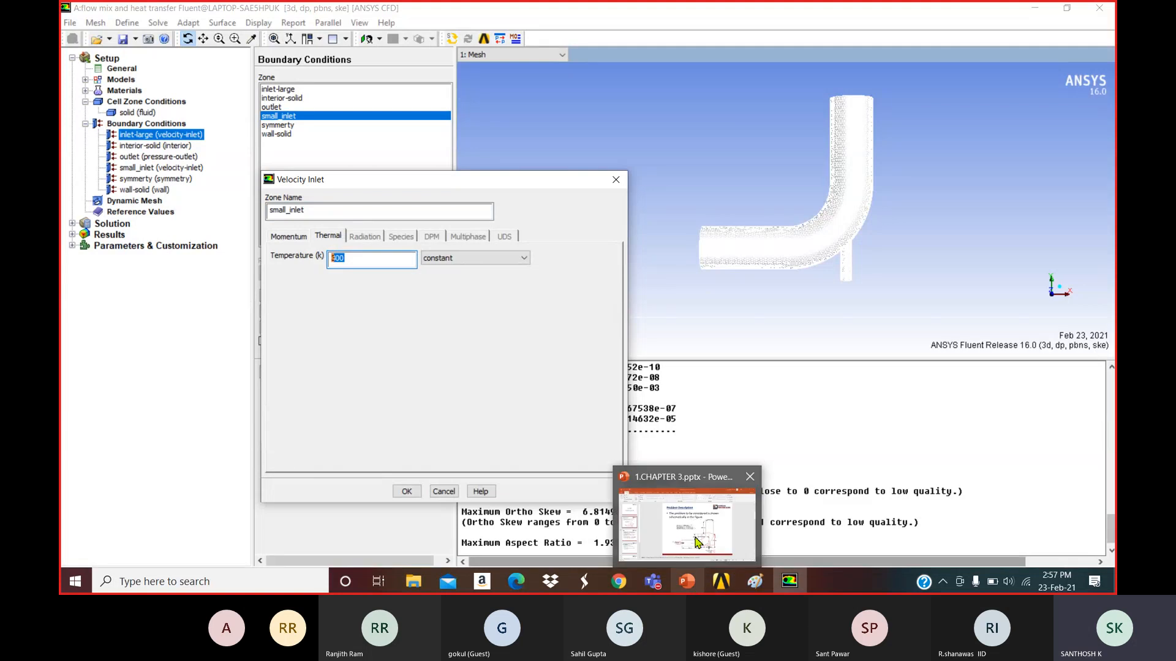
mouse_move(698, 542)
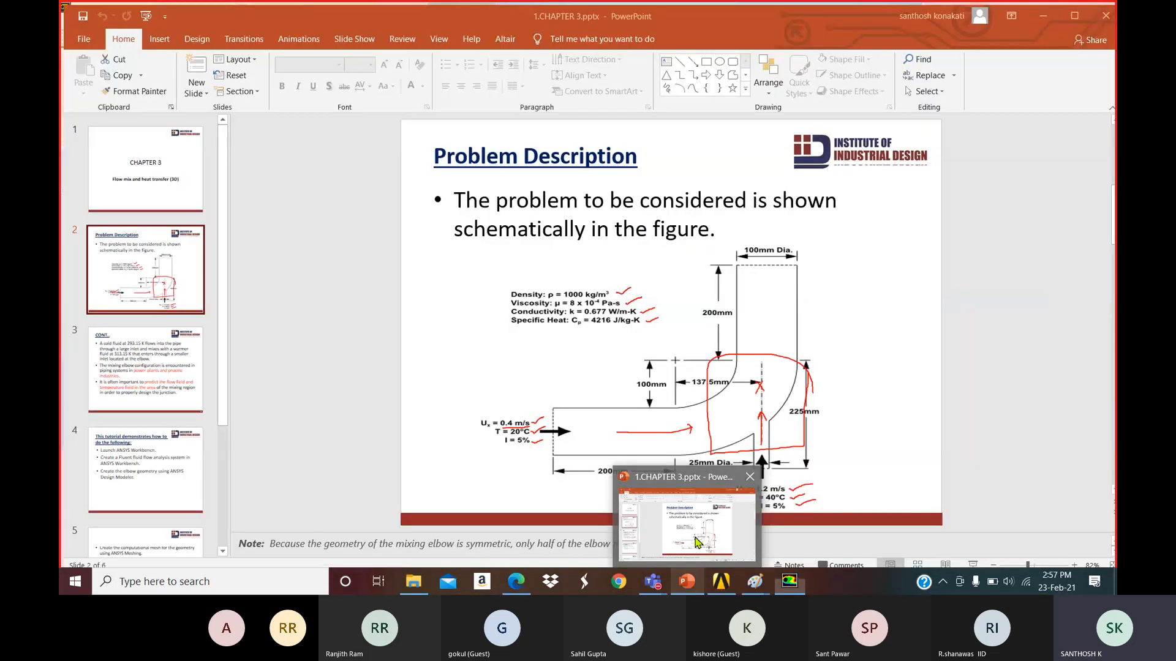
left_click(698, 543)
left_click(1041, 11)
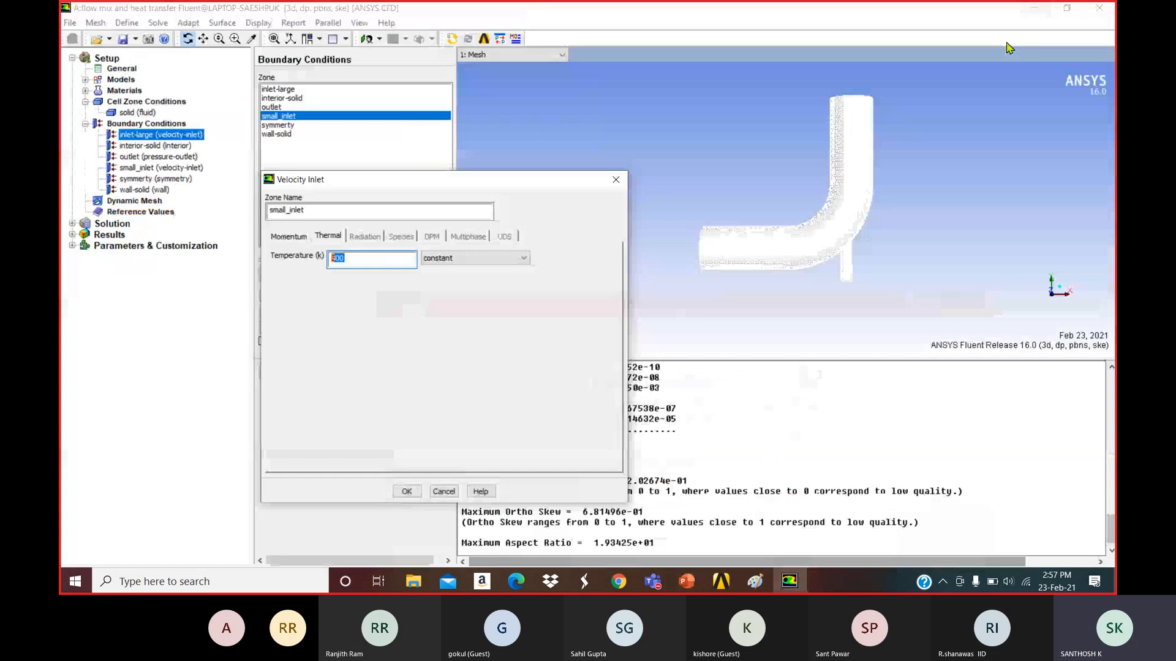
type("313.")
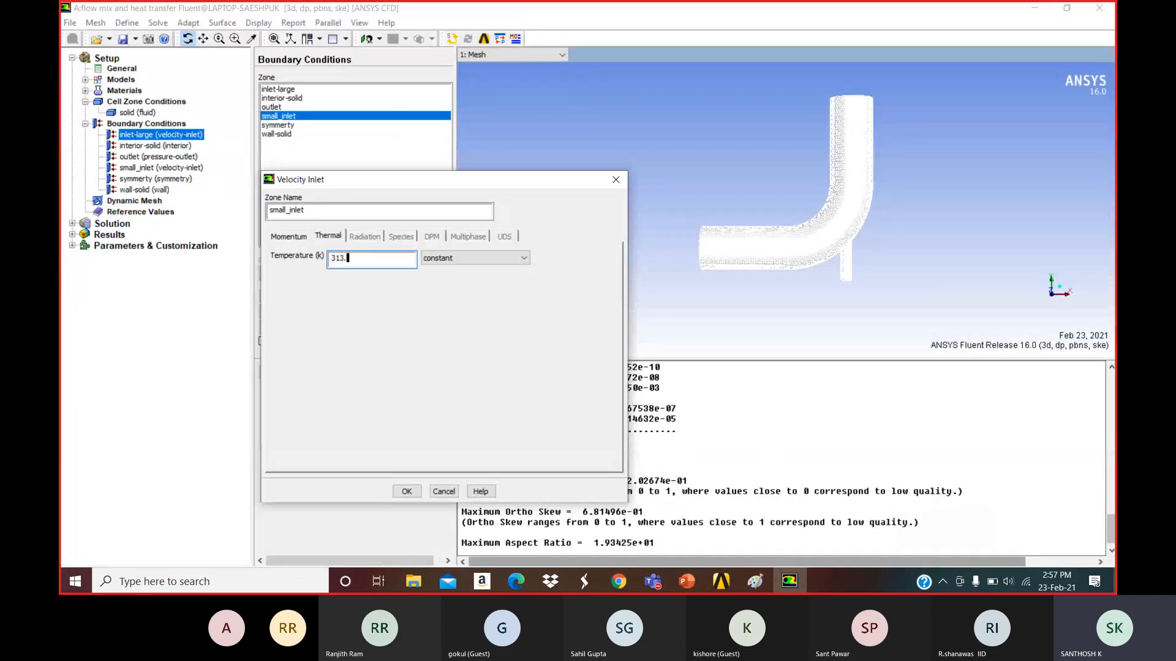
type("15")
left_click(407, 491)
left_click(281, 107)
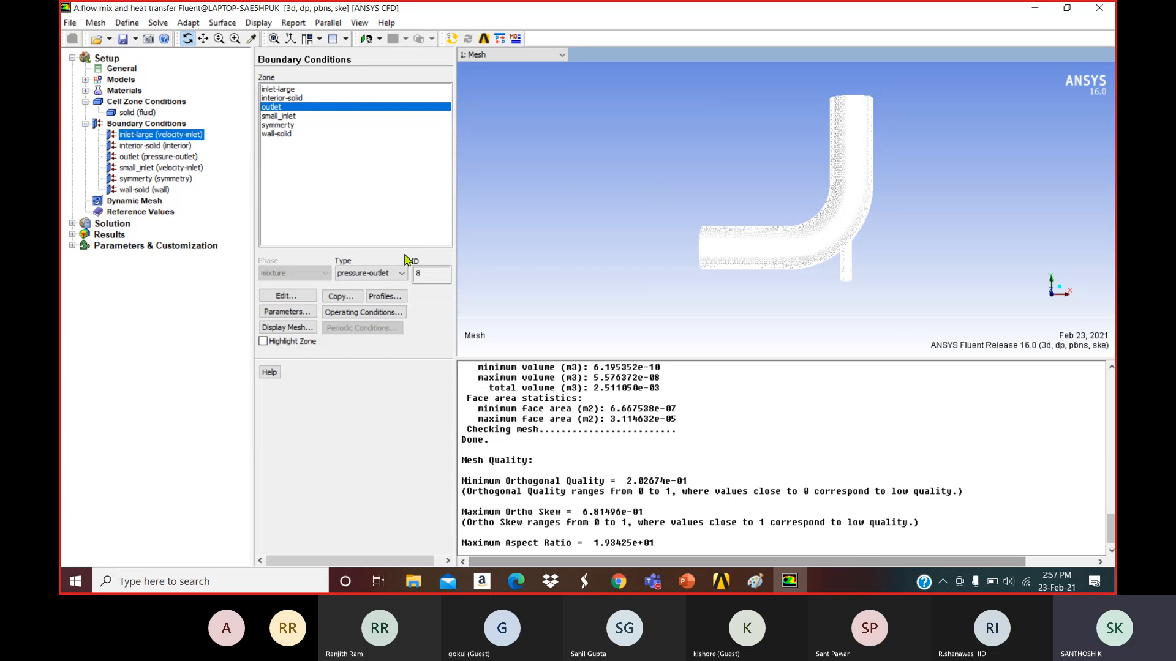
Set the outlet's backflow hydraulic diameter to 100 mm, apply it, and save the project.
double_click(277, 108)
left_click(478, 351)
left_click(466, 389)
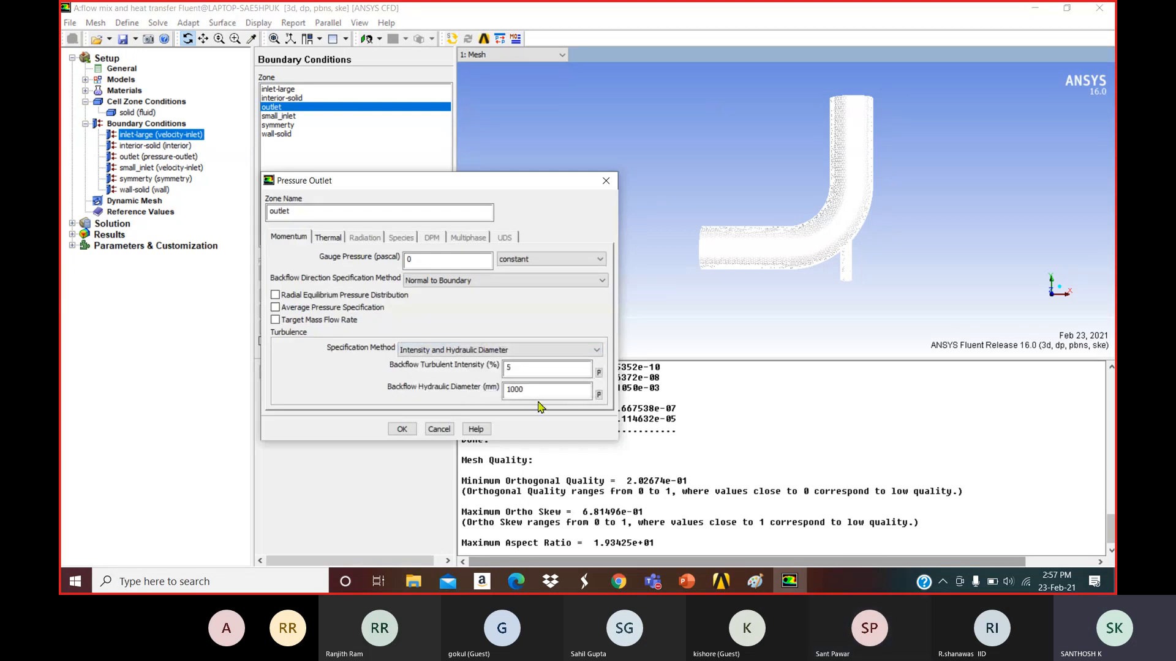
left_click_drag(538, 393, 446, 396)
type("100")
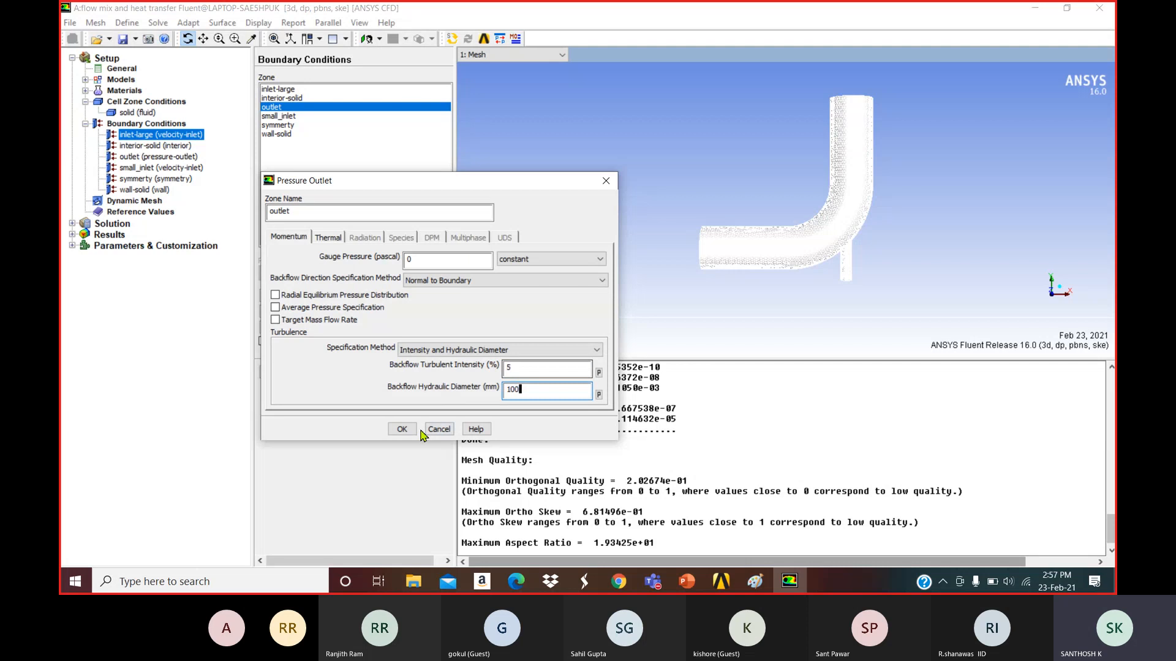
left_click(402, 429)
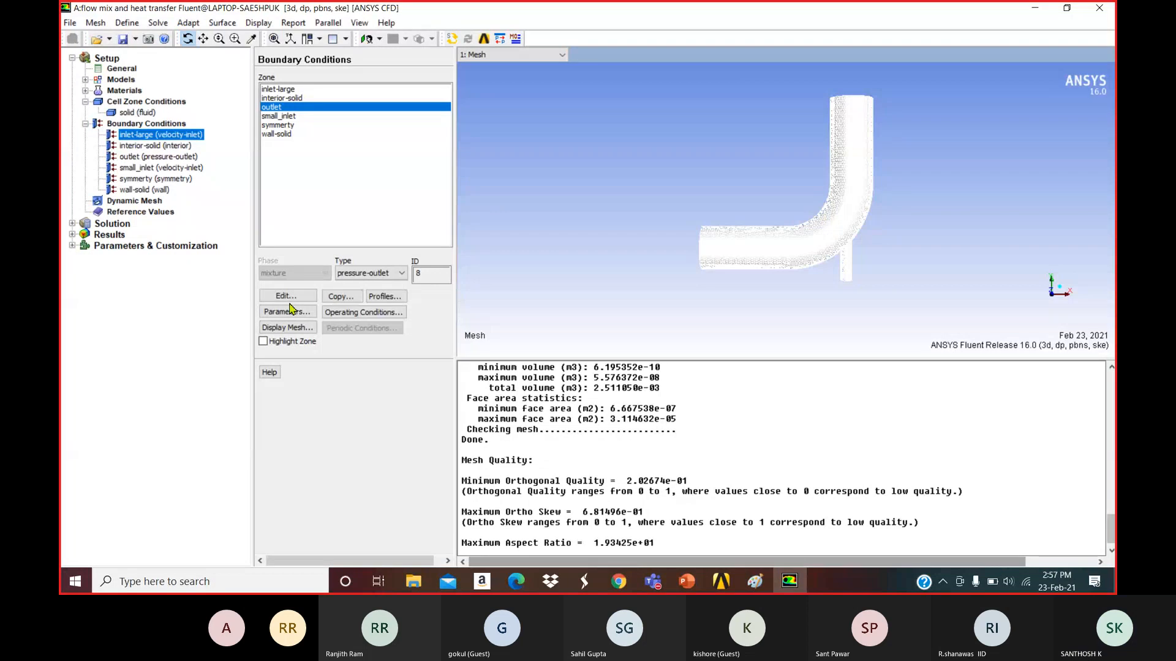
left_click(69, 23)
left_click(98, 58)
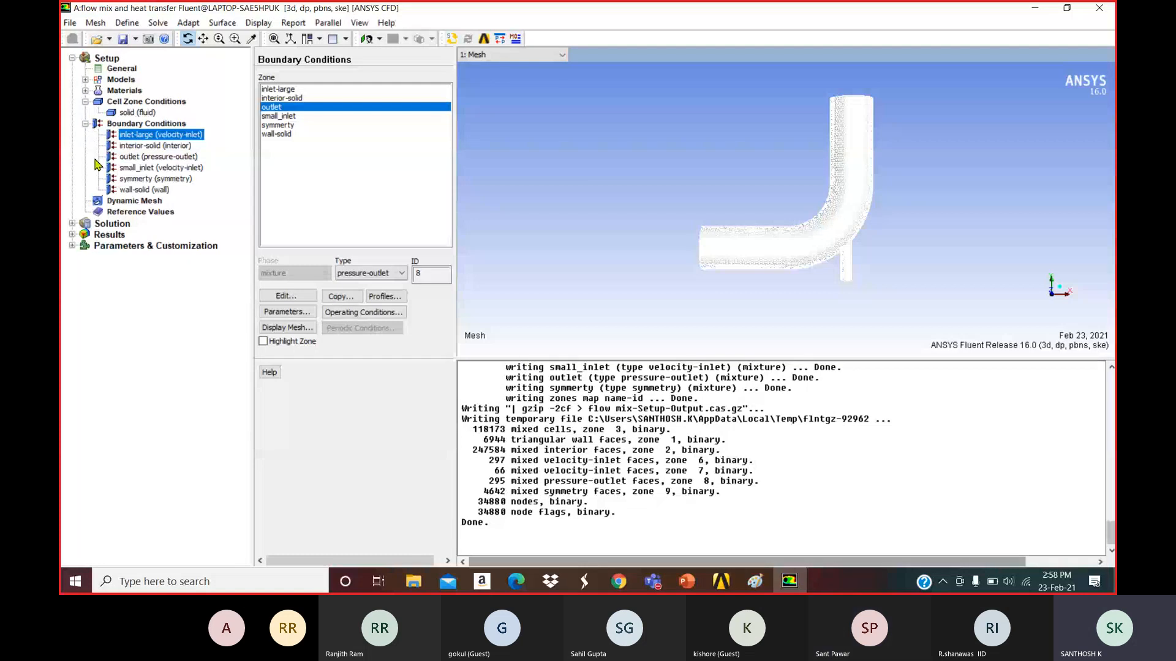
Browse Dynamic Mesh, Reference Values and Models, then set the Solution Methods scheme to SIMPLEC.
left_click(129, 202)
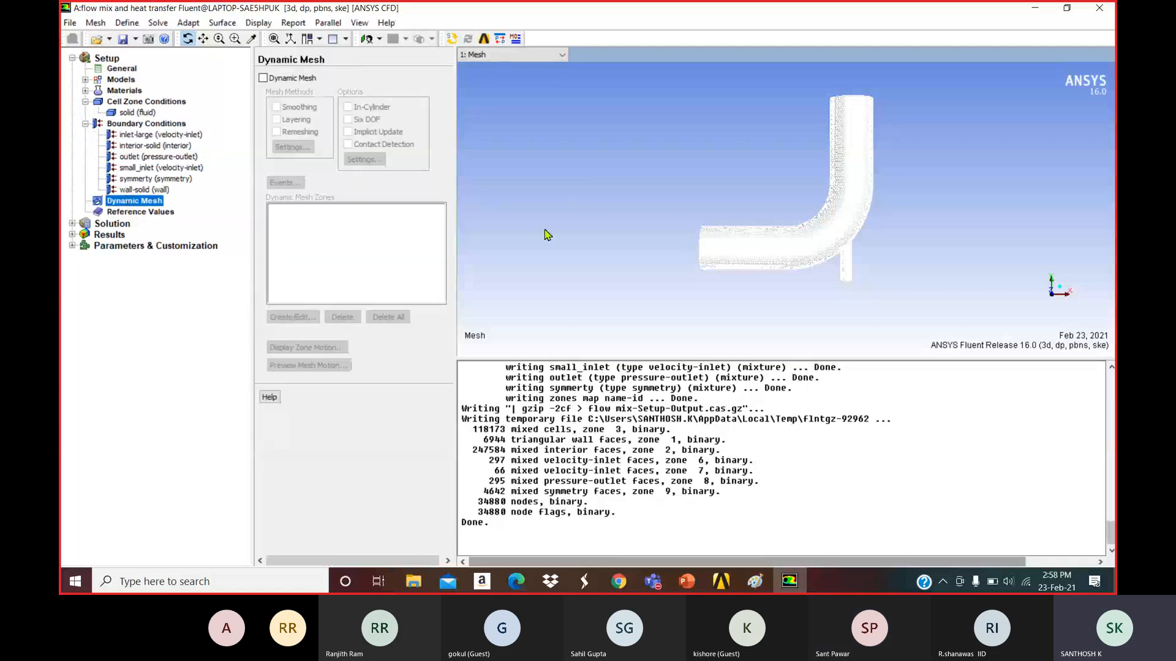
left_click(157, 214)
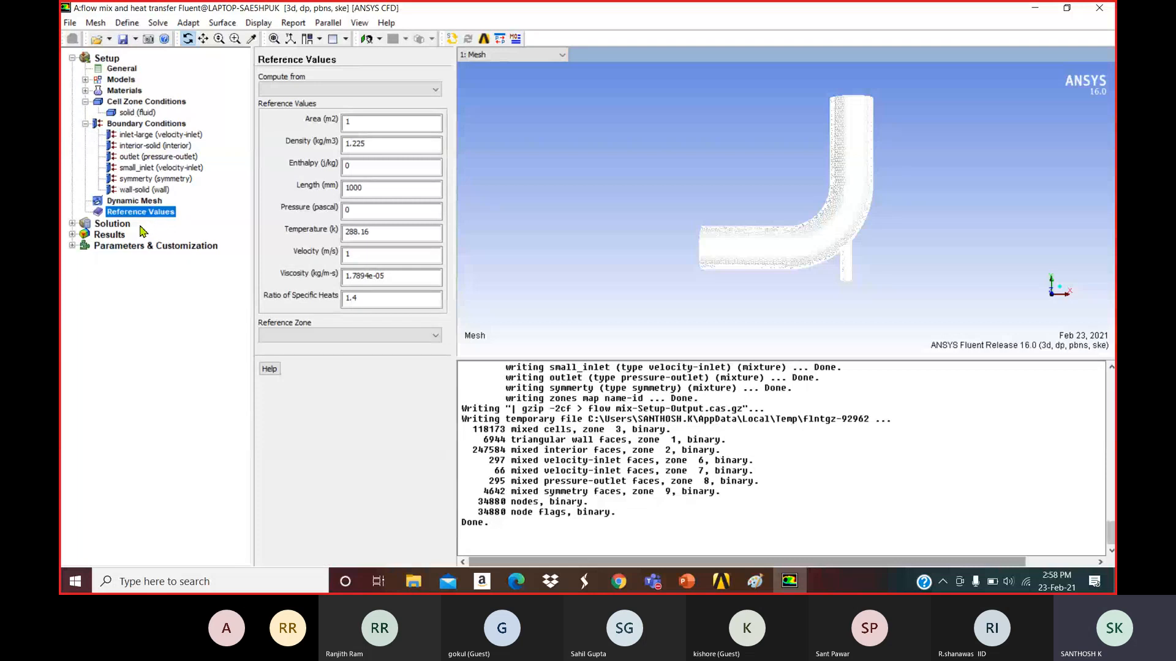
left_click(126, 224)
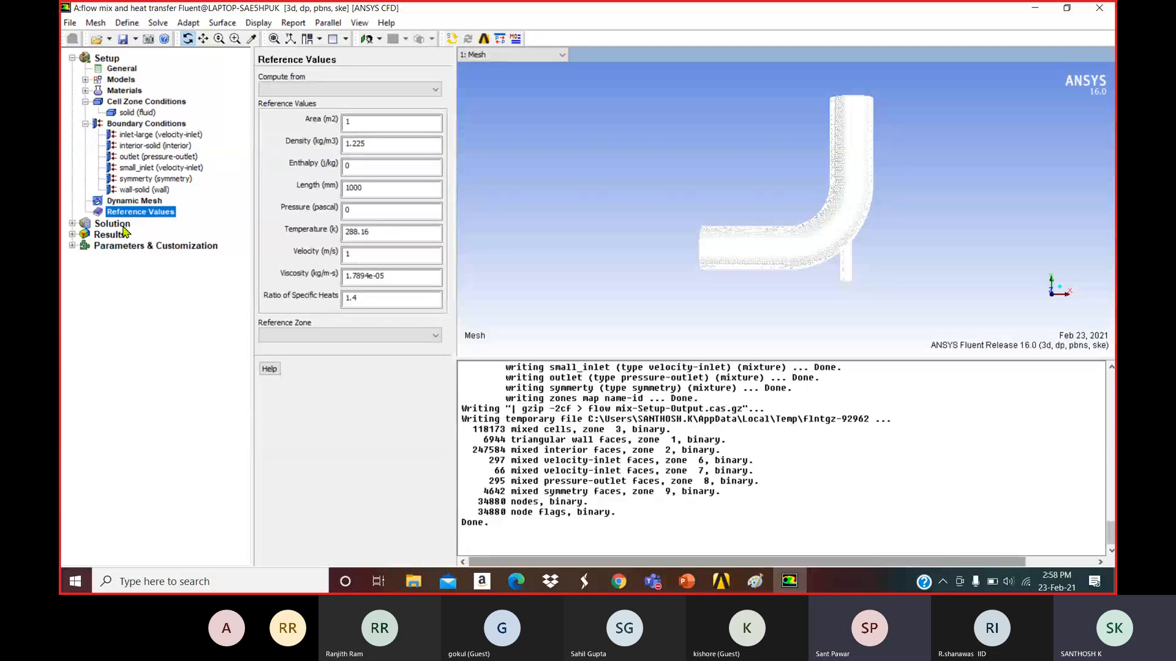
left_click(72, 223)
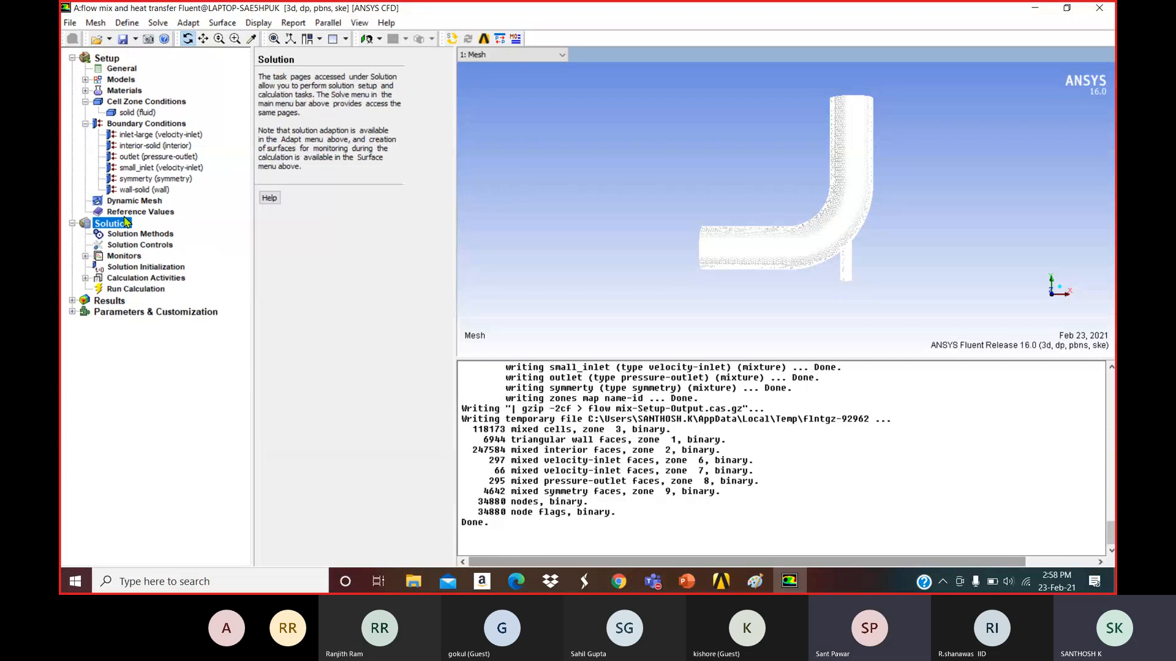
left_click(118, 84)
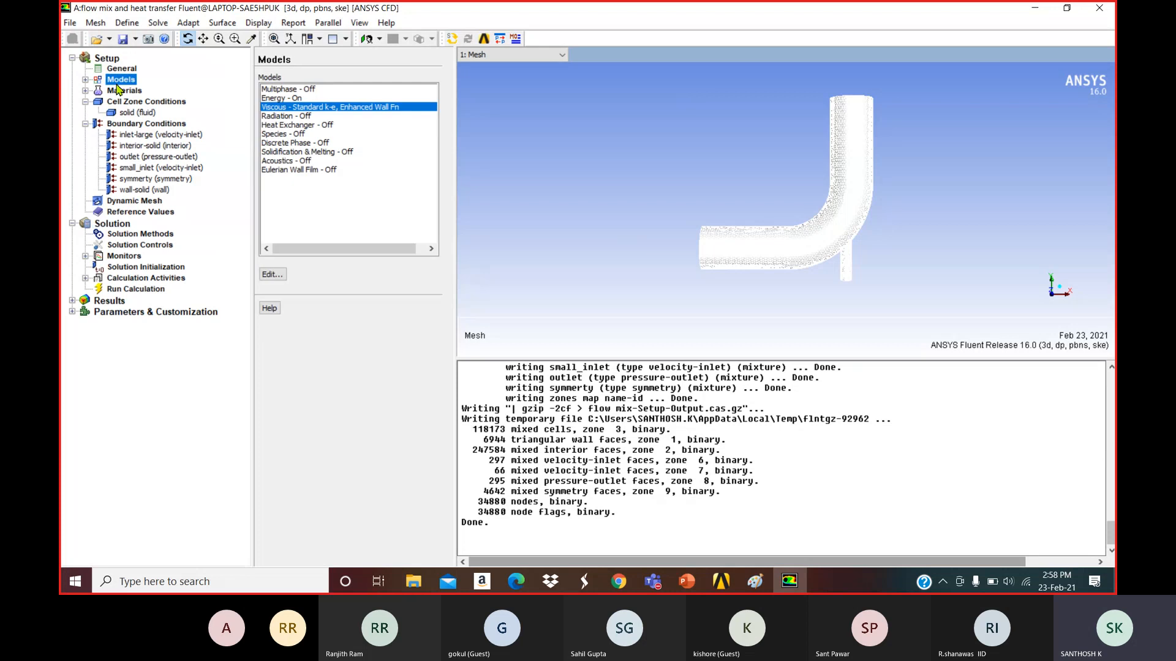
left_click(125, 226)
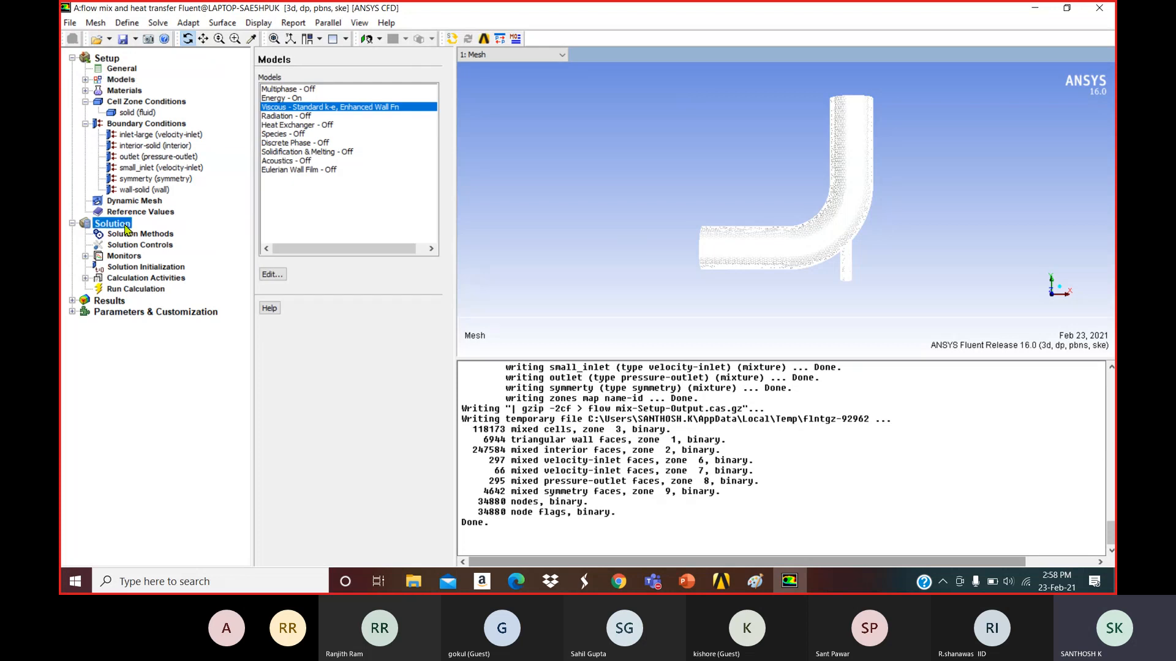
left_click(141, 236)
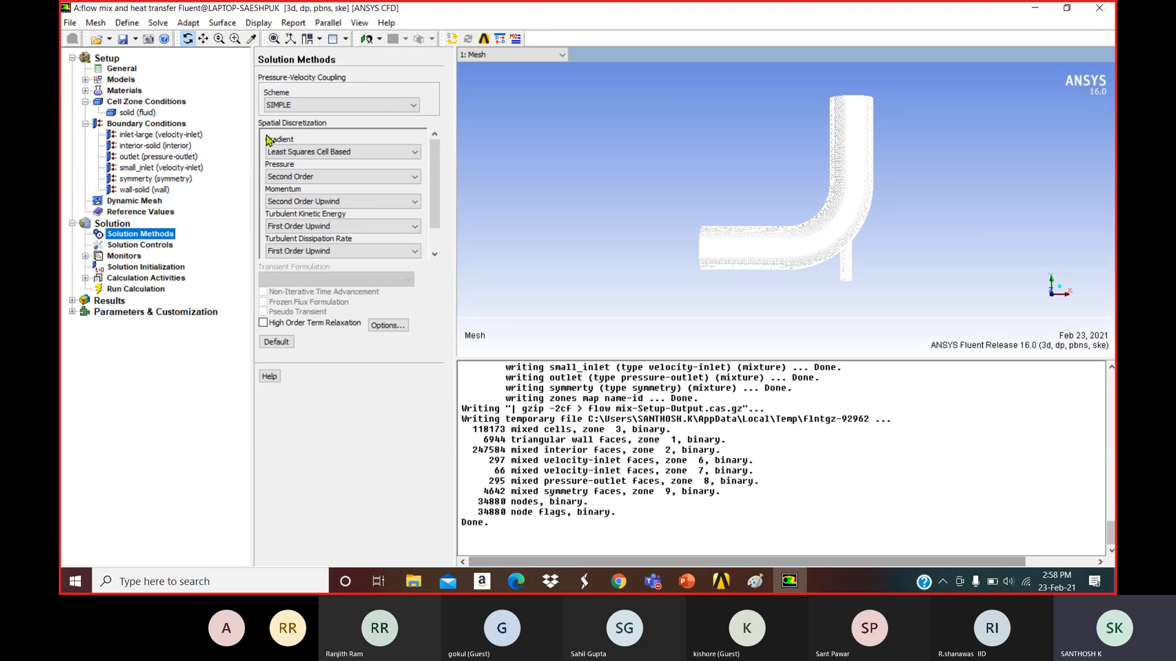
left_click(293, 105)
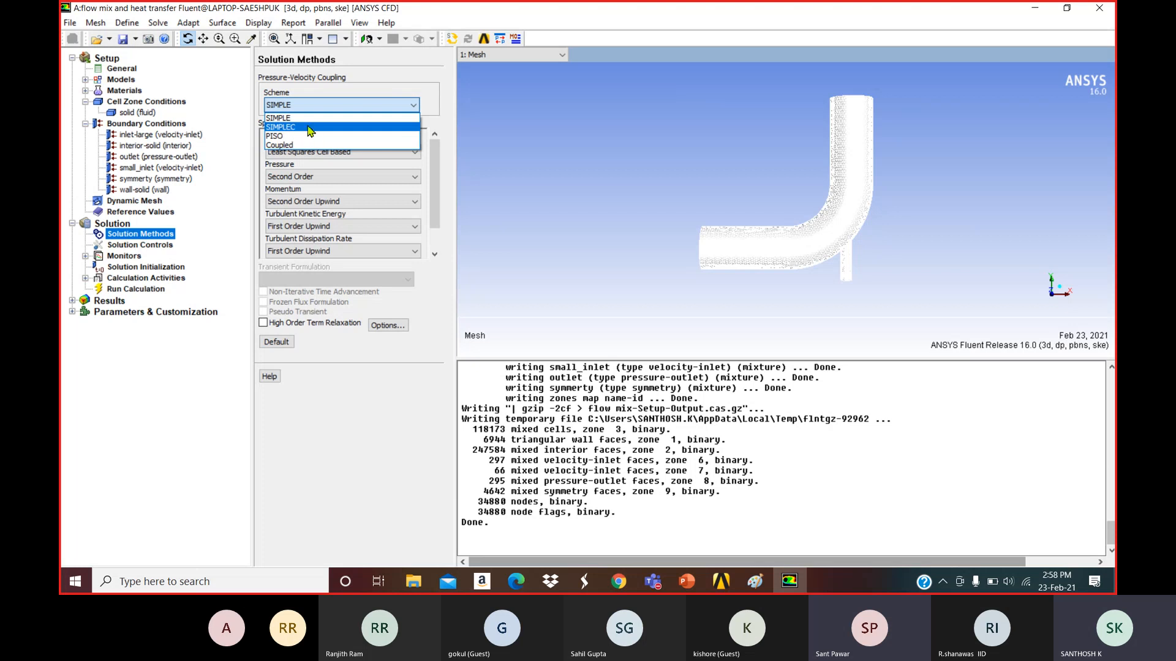
left_click(309, 128)
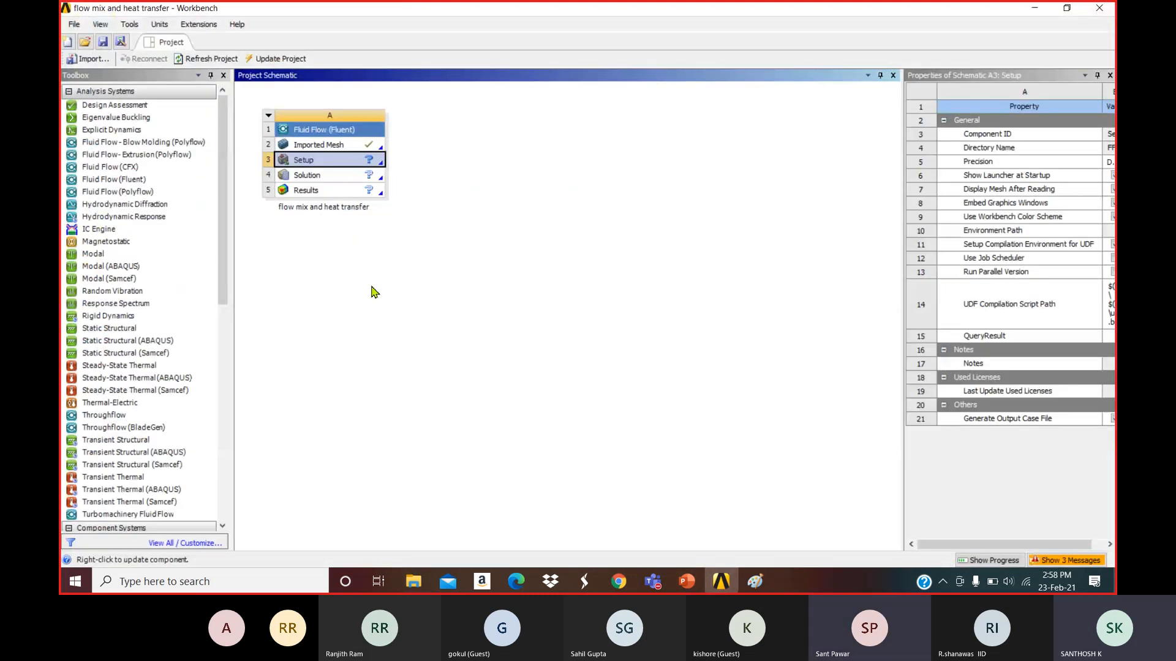
Open the Setup cell from Workbench and launch Fluent with Double Precision.
left_click(370, 286)
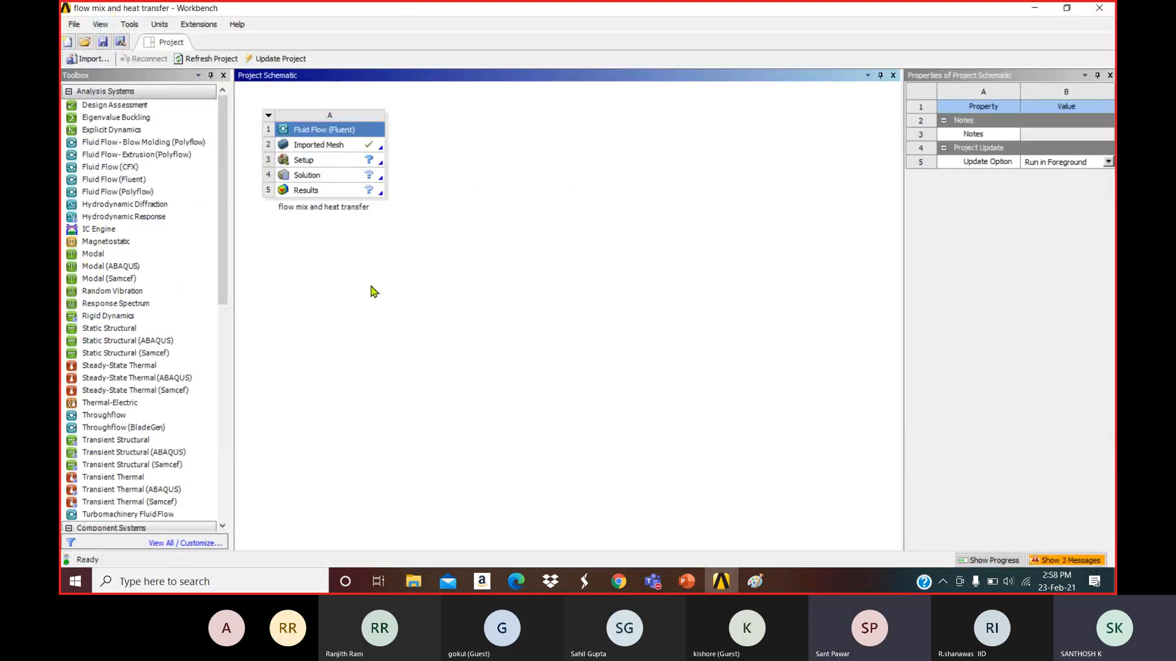
left_click(314, 164)
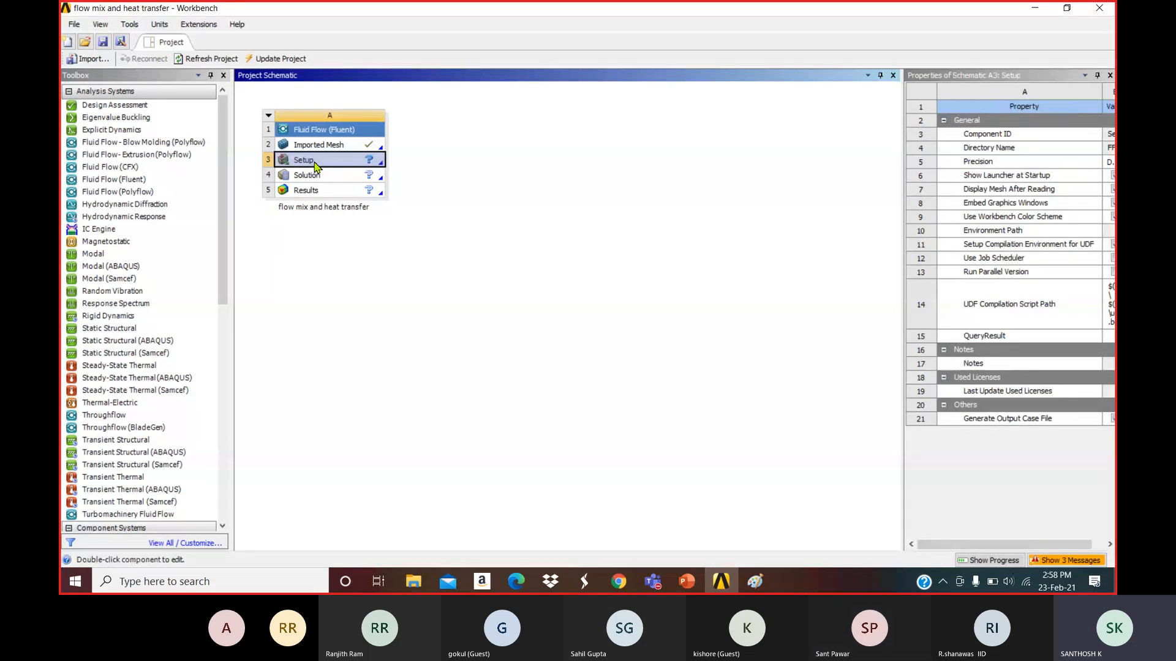
double_click(315, 164)
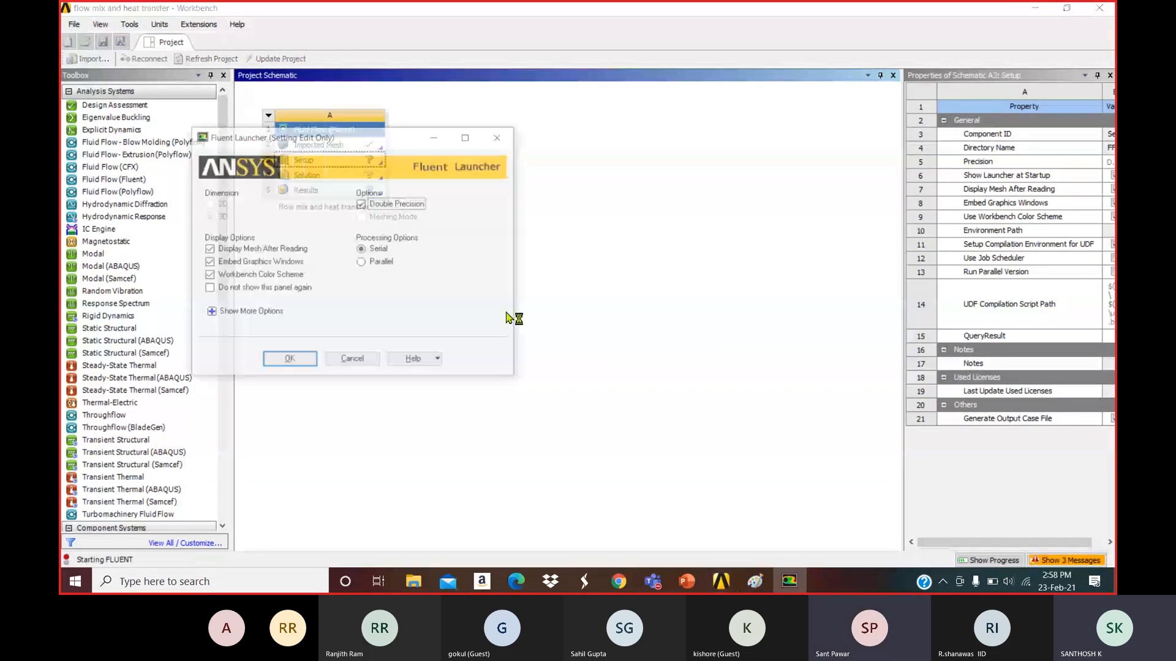
left_click(289, 361)
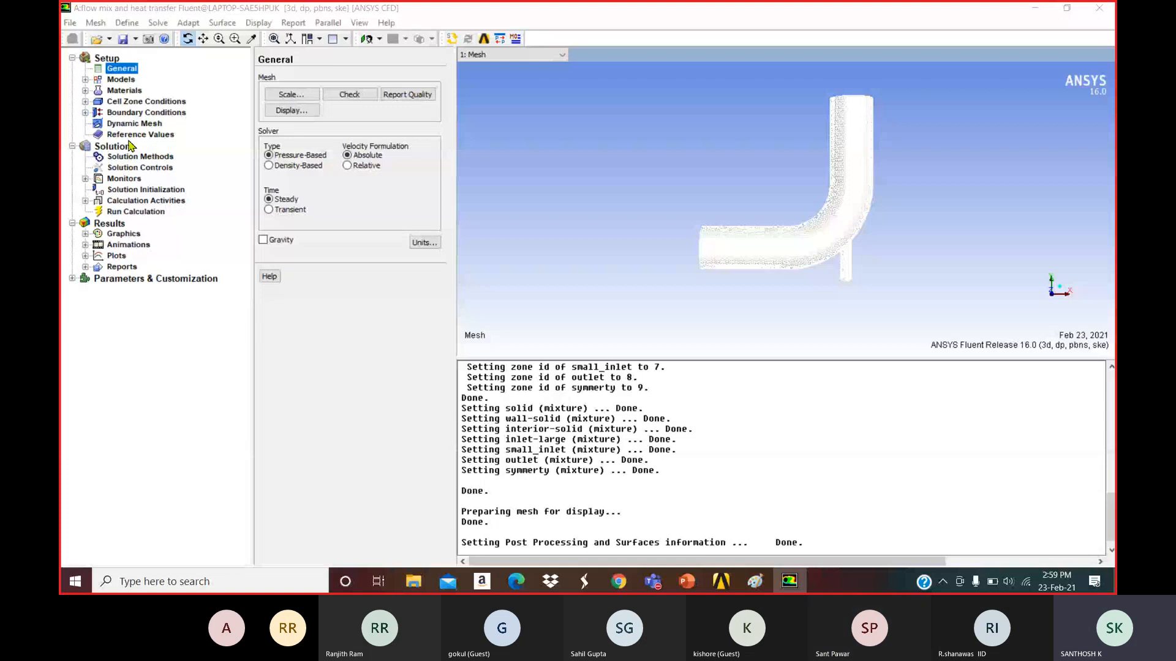
Review Materials and the inlet-large velocity inlet settings, then go to Solution Methods.
left_click(125, 91)
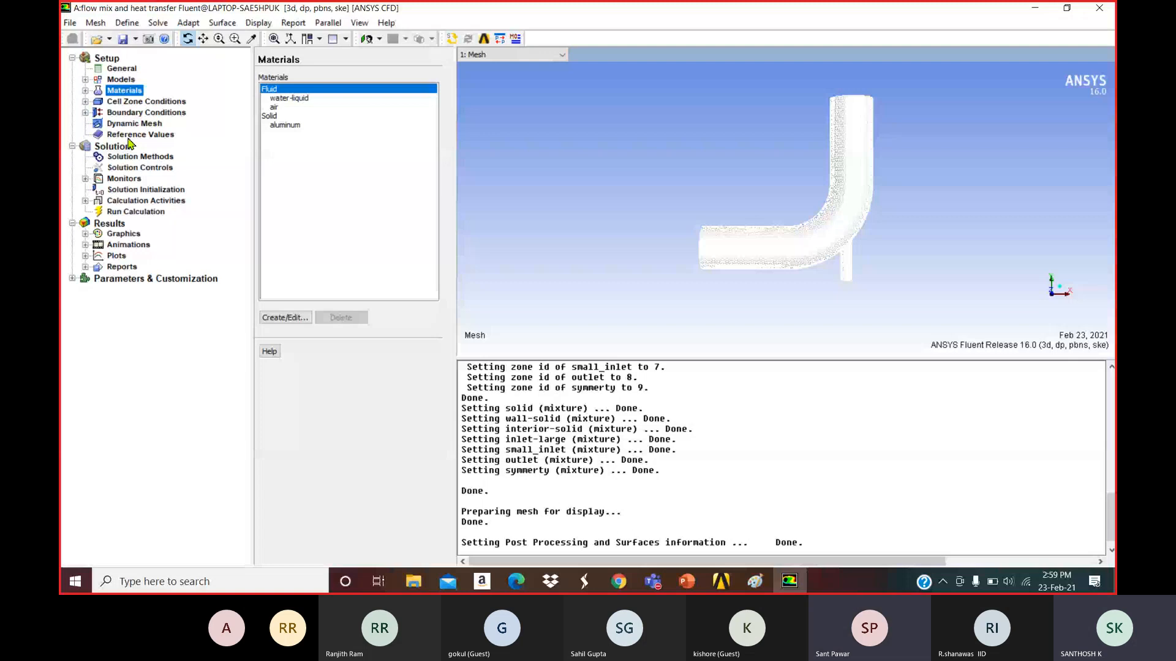
left_click(139, 113)
double_click(290, 89)
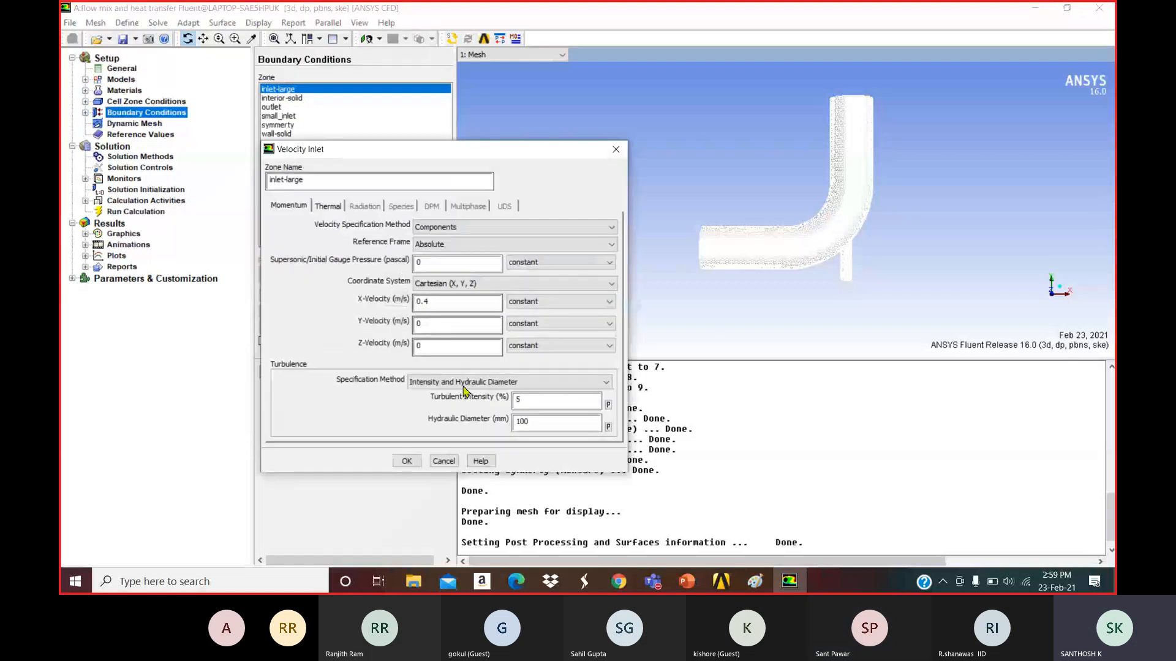
left_click(407, 461)
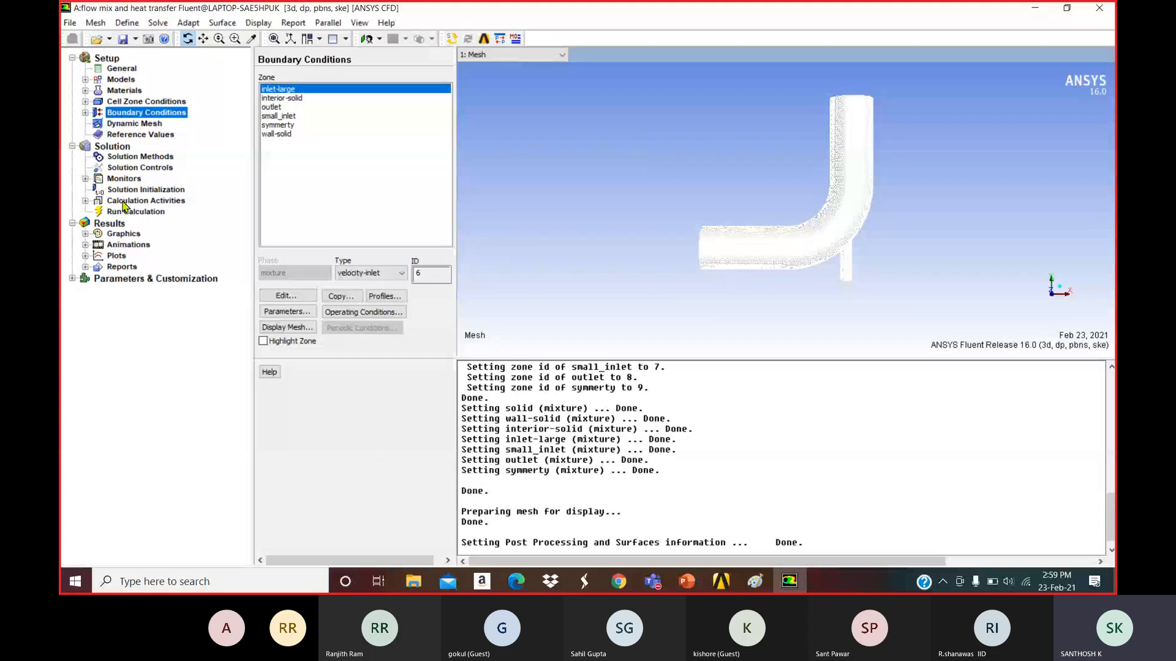
left_click(140, 157)
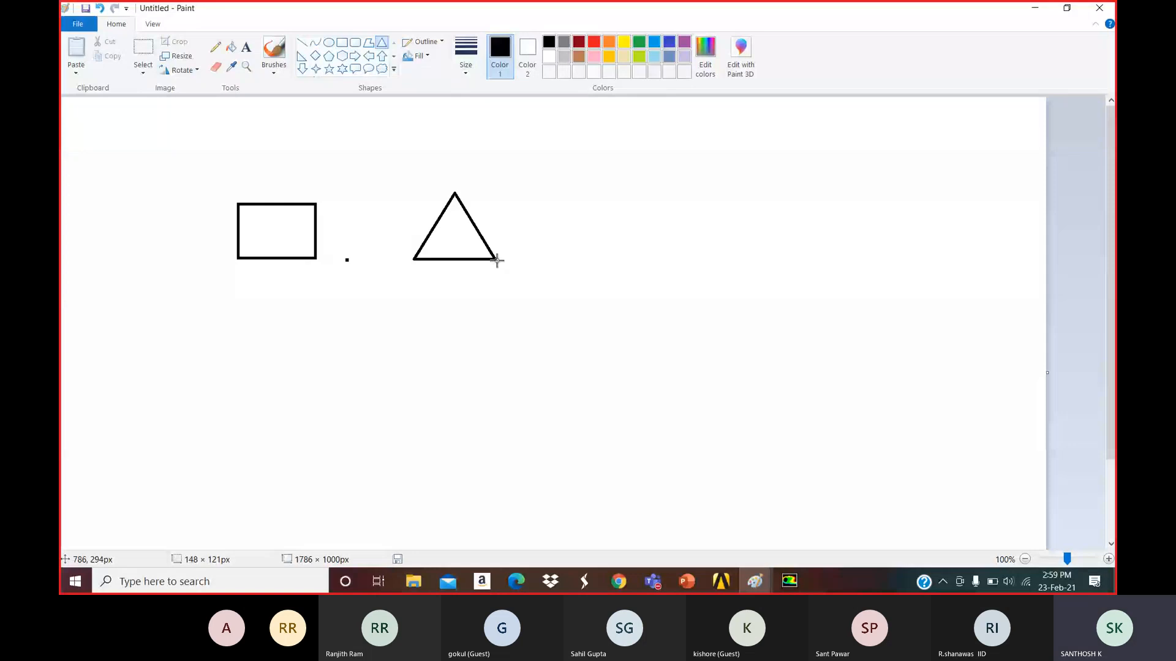
Draw a triangle beside the rectangle and brush the digits 4 and 3 beneath them.
left_click_drag(497, 260, 507, 262)
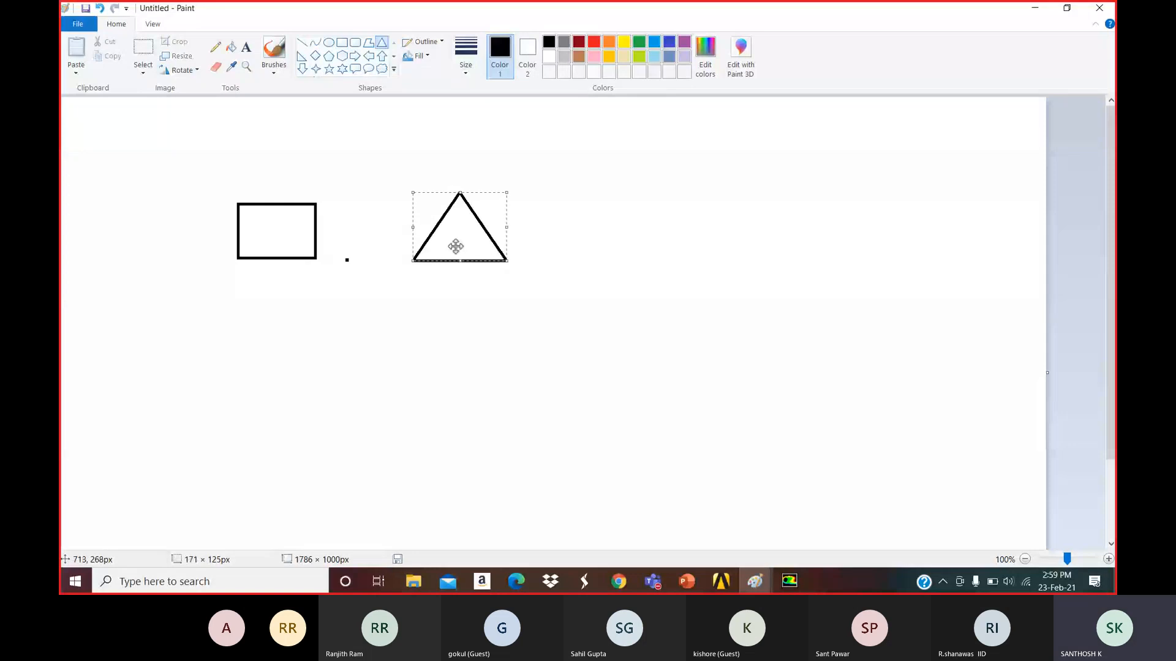
left_click(339, 180)
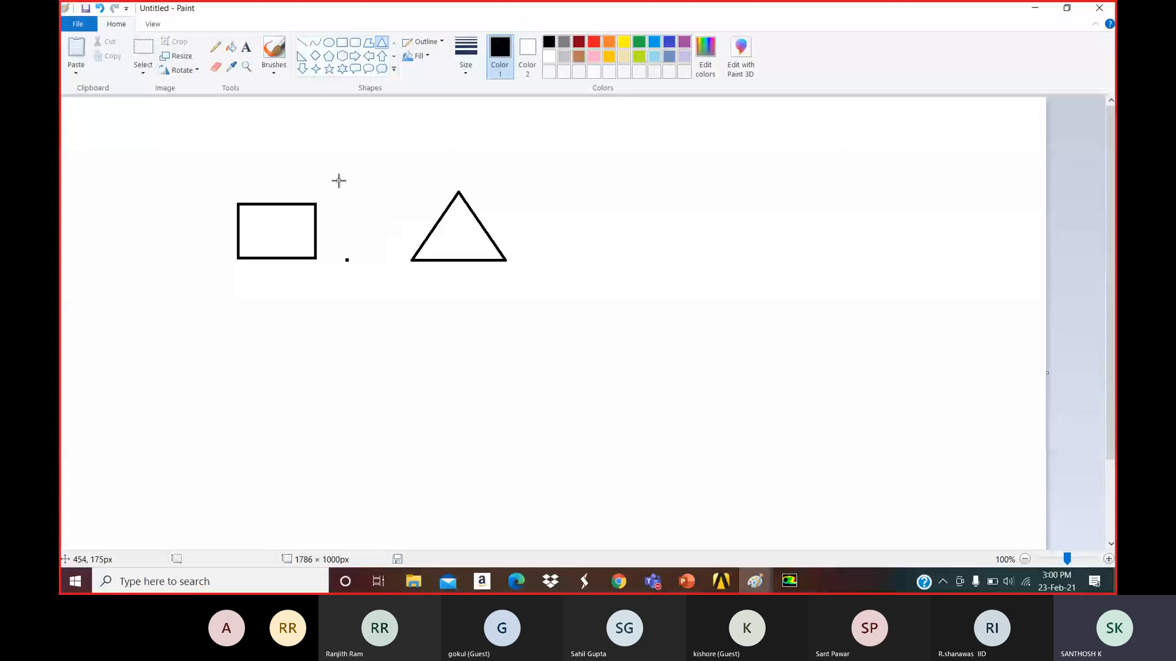
left_click(274, 49)
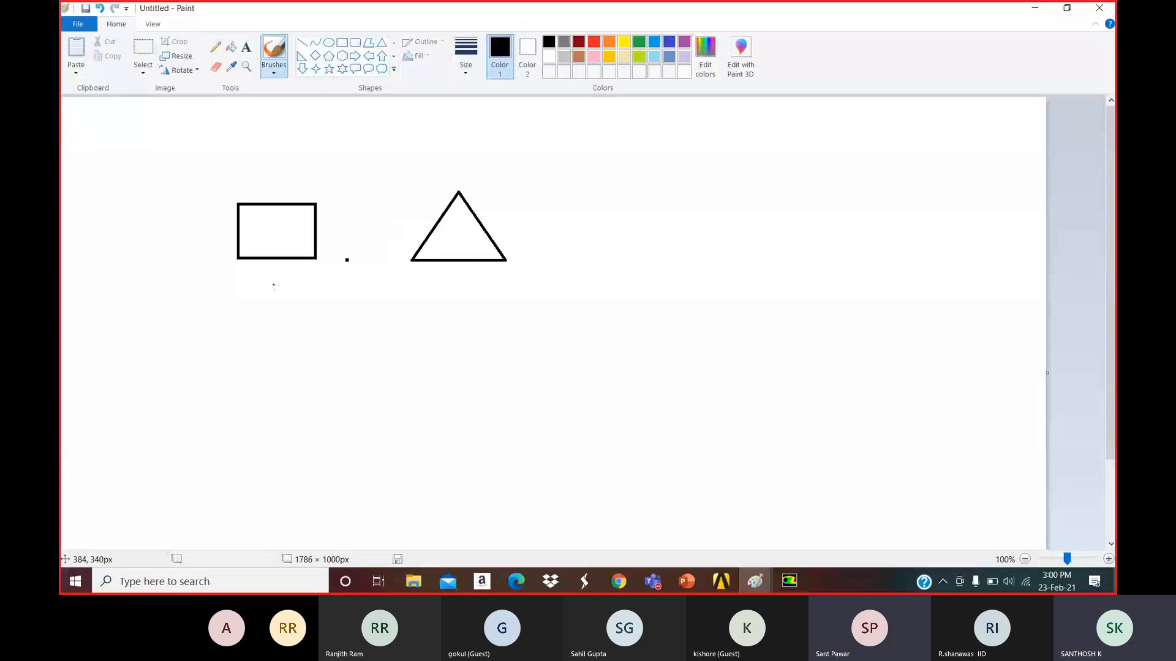
mouse_move(274, 292)
left_mouse_down()
mouse_move(288, 292)
mouse_move(284, 300)
left_mouse_up()
mouse_move(456, 289)
left_mouse_down()
mouse_move(468, 300)
mouse_move(448, 301)
left_mouse_up()
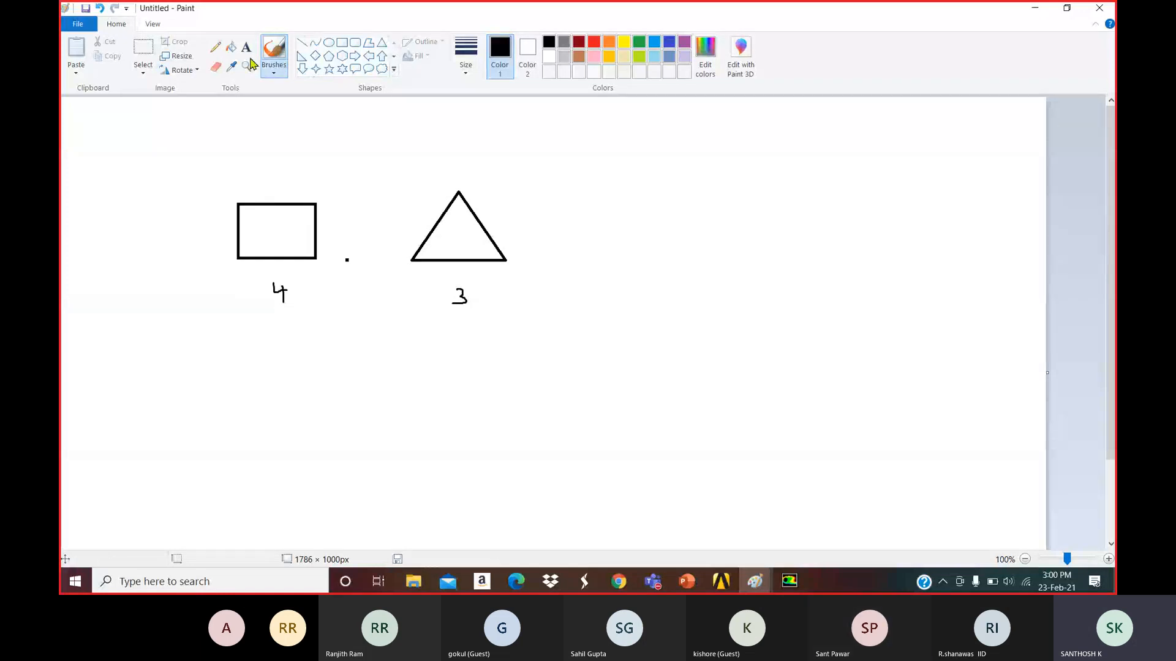
In red, draw inner lines in both shapes and write the plus and equals signs.
left_click(593, 42)
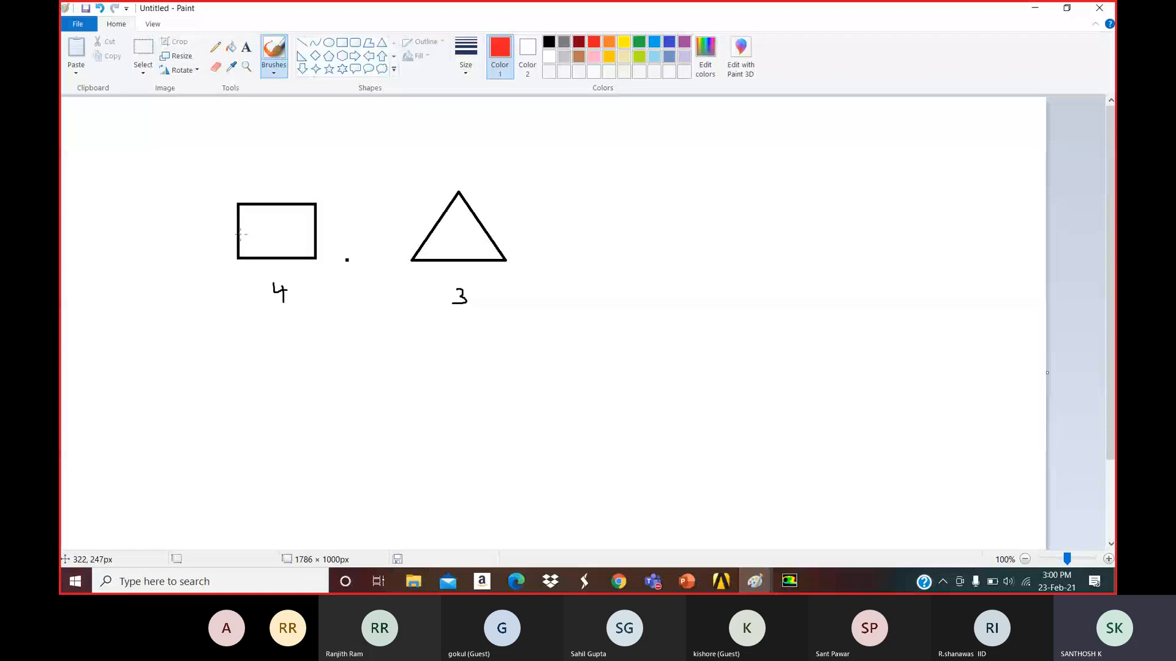
mouse_move(239, 233)
left_mouse_down()
mouse_move(273, 204)
mouse_move(314, 232)
mouse_move(282, 255)
mouse_move(234, 230)
left_mouse_up()
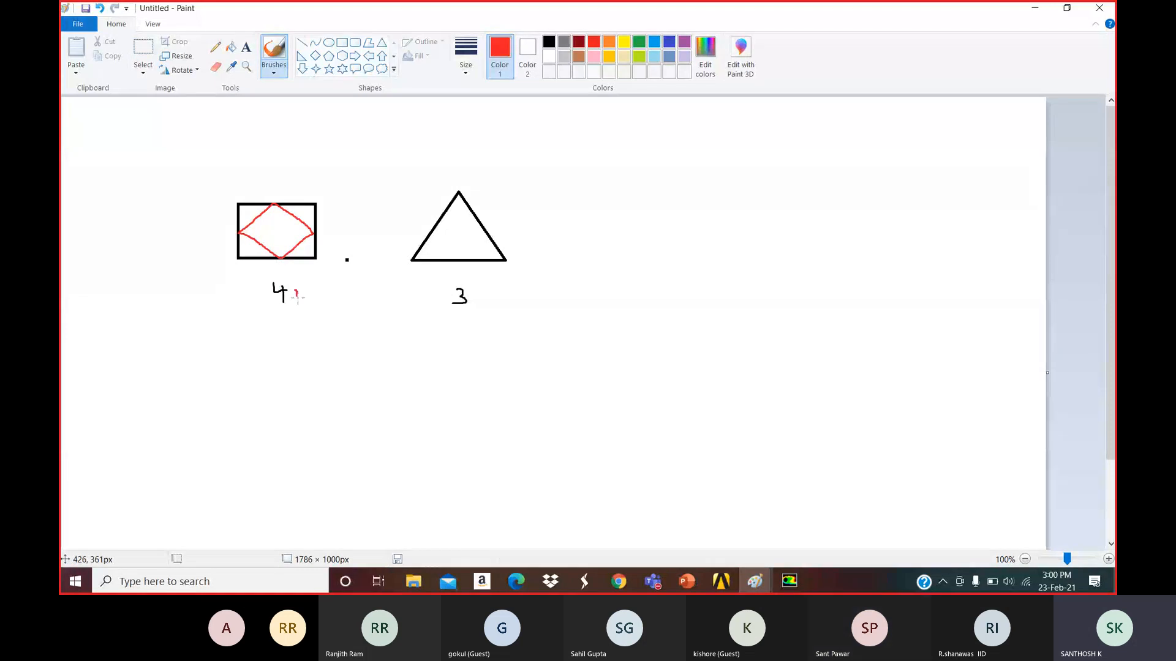
left_click_drag(291, 295, 303, 295)
left_click_drag(297, 290, 316, 304)
mouse_move(441, 227)
left_mouse_down()
mouse_move(481, 230)
mouse_move(460, 261)
mouse_move(452, 251)
mouse_move(487, 305)
mouse_move(496, 295)
left_mouse_up()
left_click_drag(501, 290, 525, 293)
left_click_drag(515, 298, 542, 296)
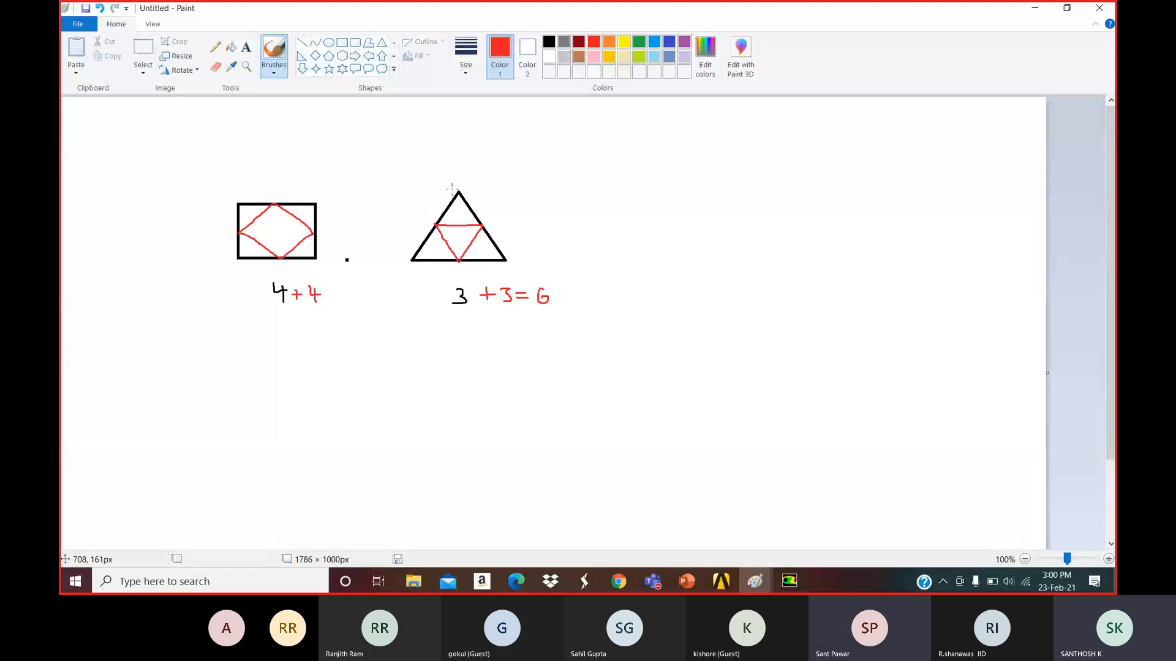
Restore Fluent and set turbulent kinetic energy and dissipation rate to Second Order Upwind.
left_click(1030, 9)
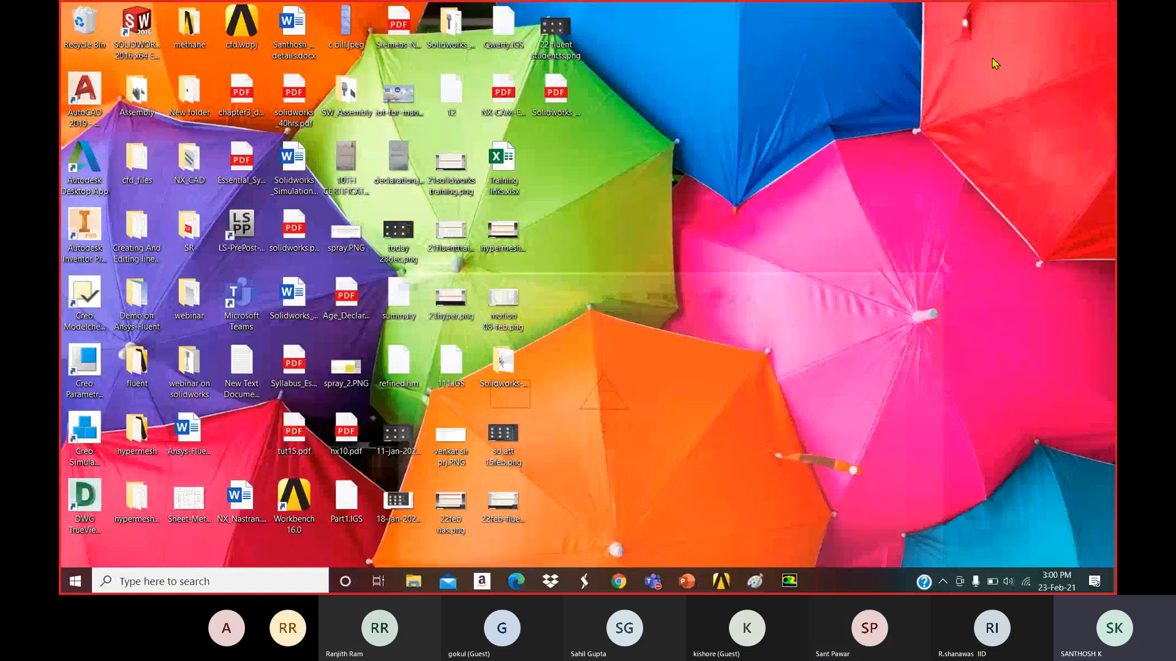
left_click(789, 581)
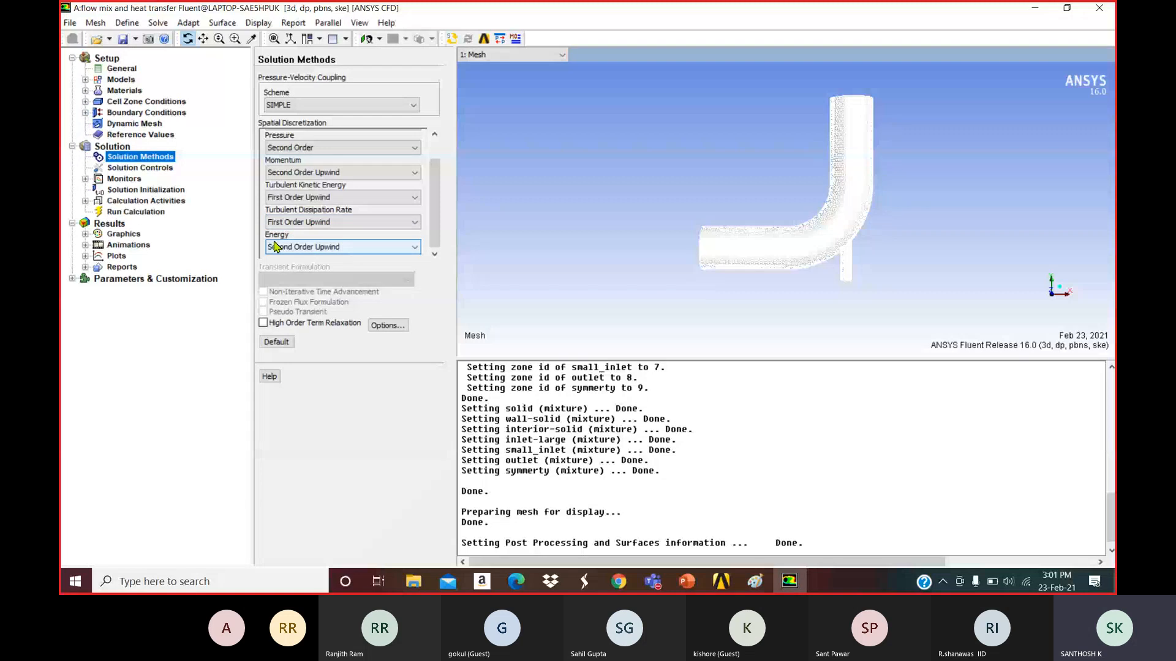
left_click(306, 222)
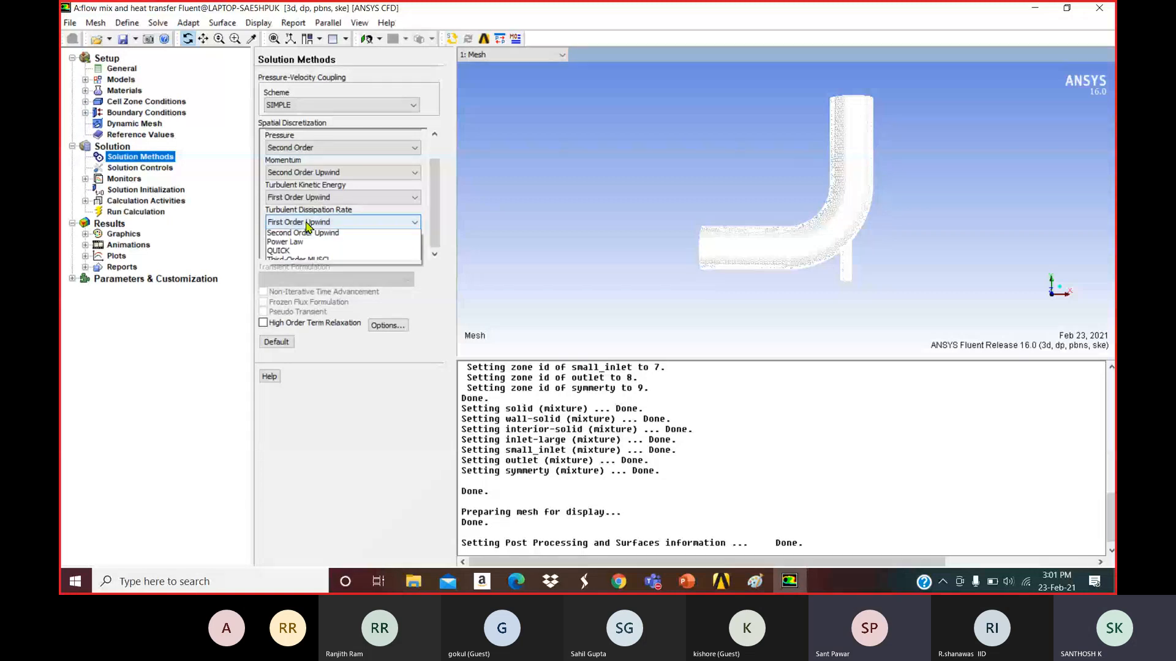
left_click(307, 232)
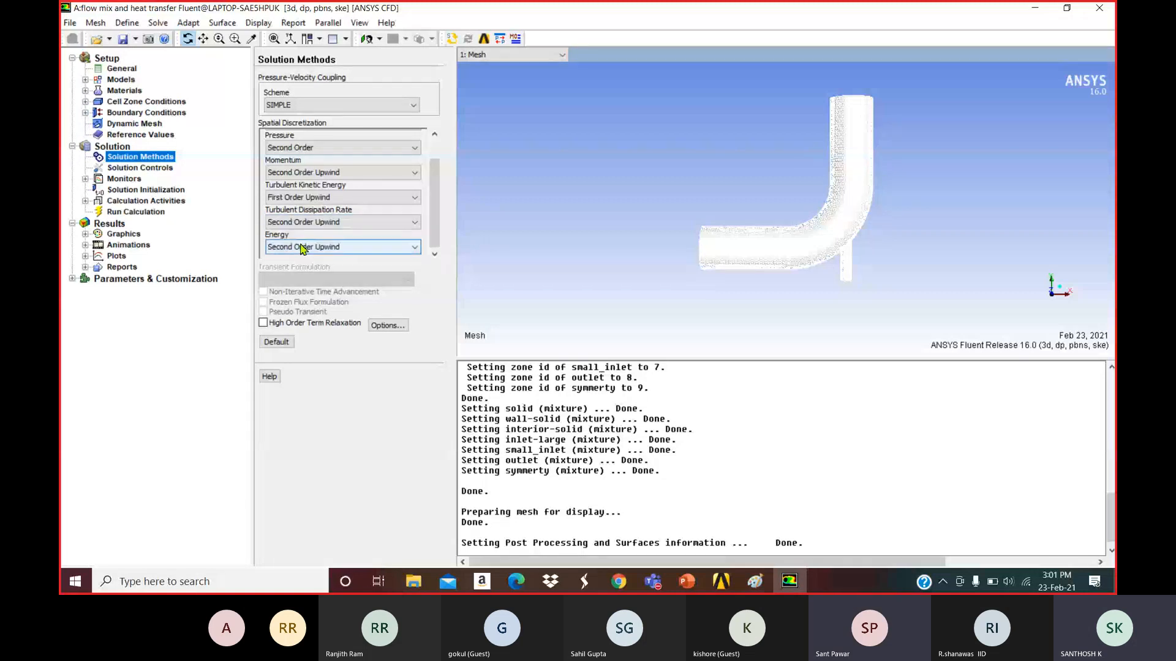
left_click(325, 198)
left_click(312, 218)
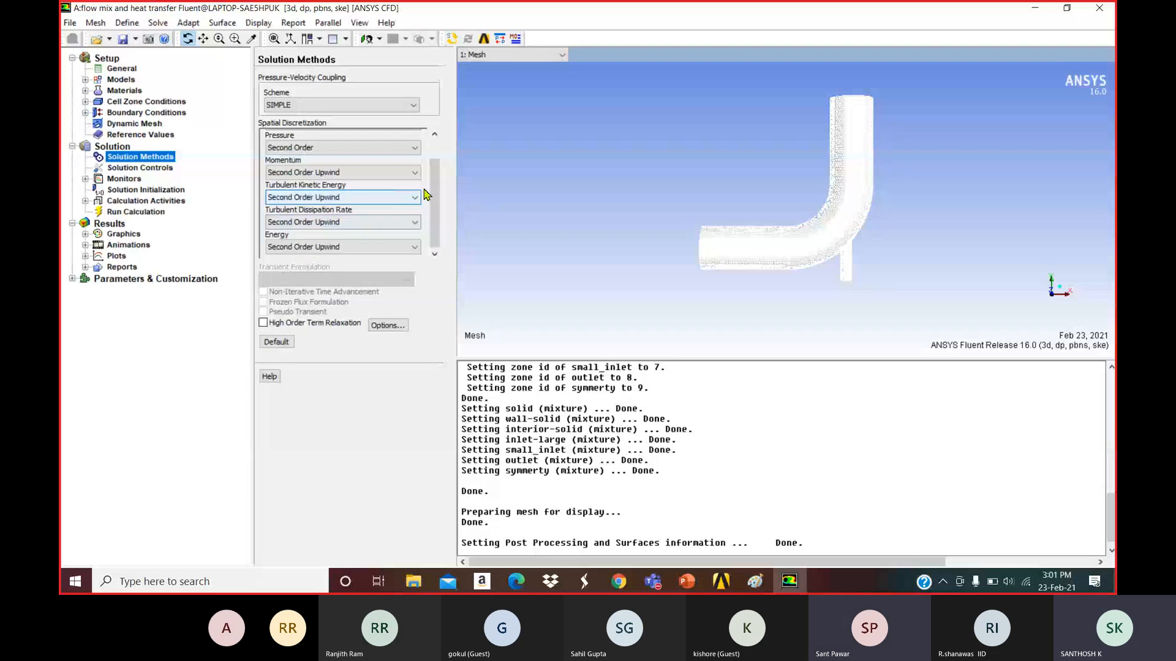
scroll(432, 183, "up", 1)
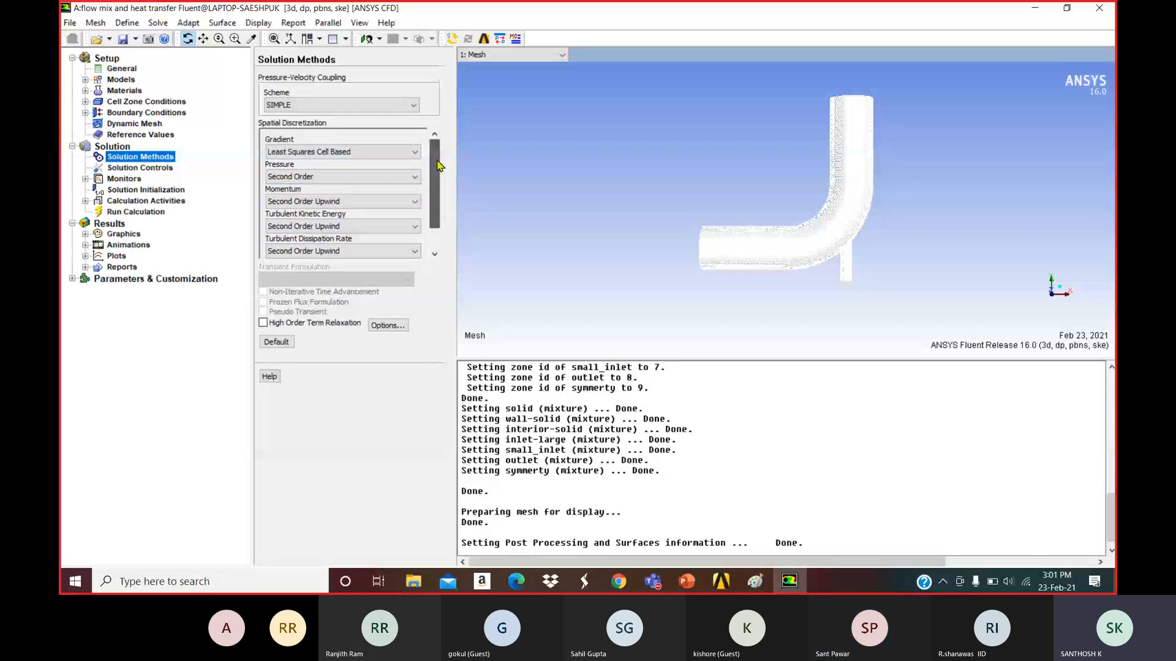
Open Solution Controls and select the Pressure under-relaxation factor field.
left_click(141, 169)
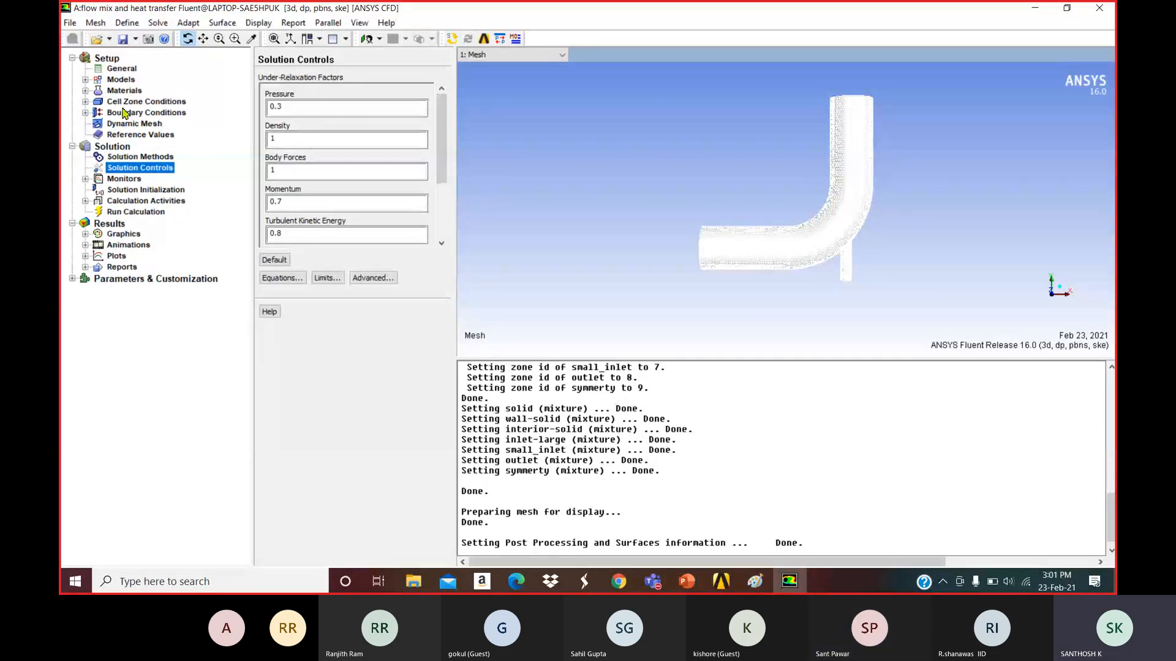
left_click(320, 113)
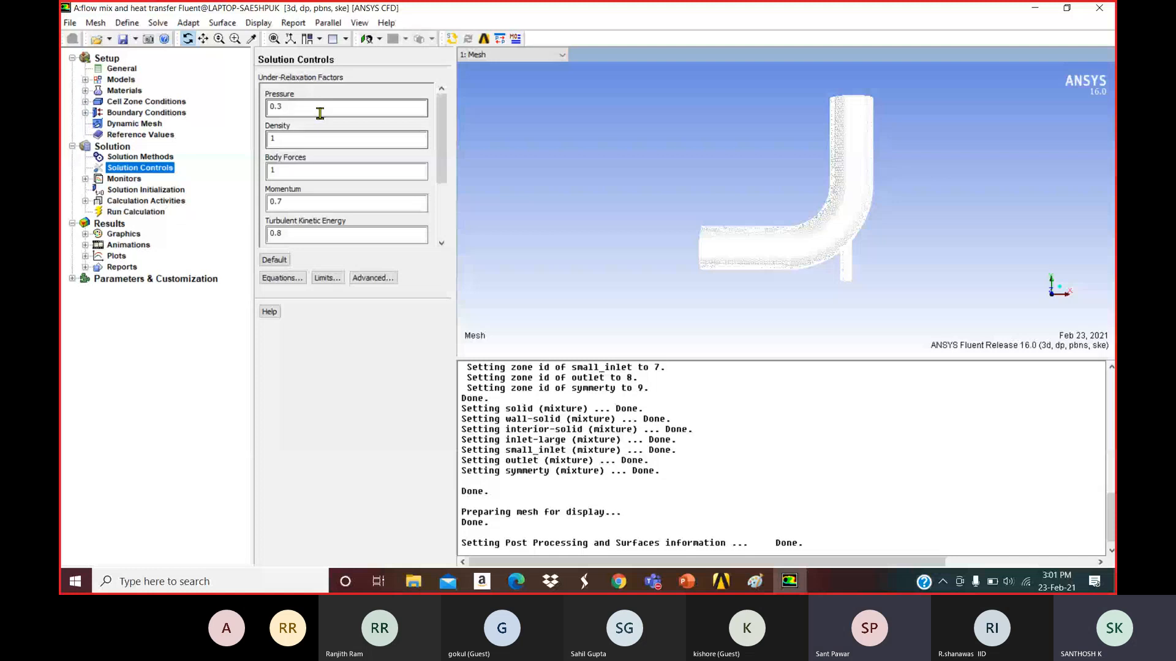
mouse_move(442, 172)
left_mouse_down()
mouse_move(442, 233)
mouse_move(442, 172)
left_mouse_up()
Start a new surface monitor named 'outlet' with Plot and Write both enabled.
left_click(124, 178)
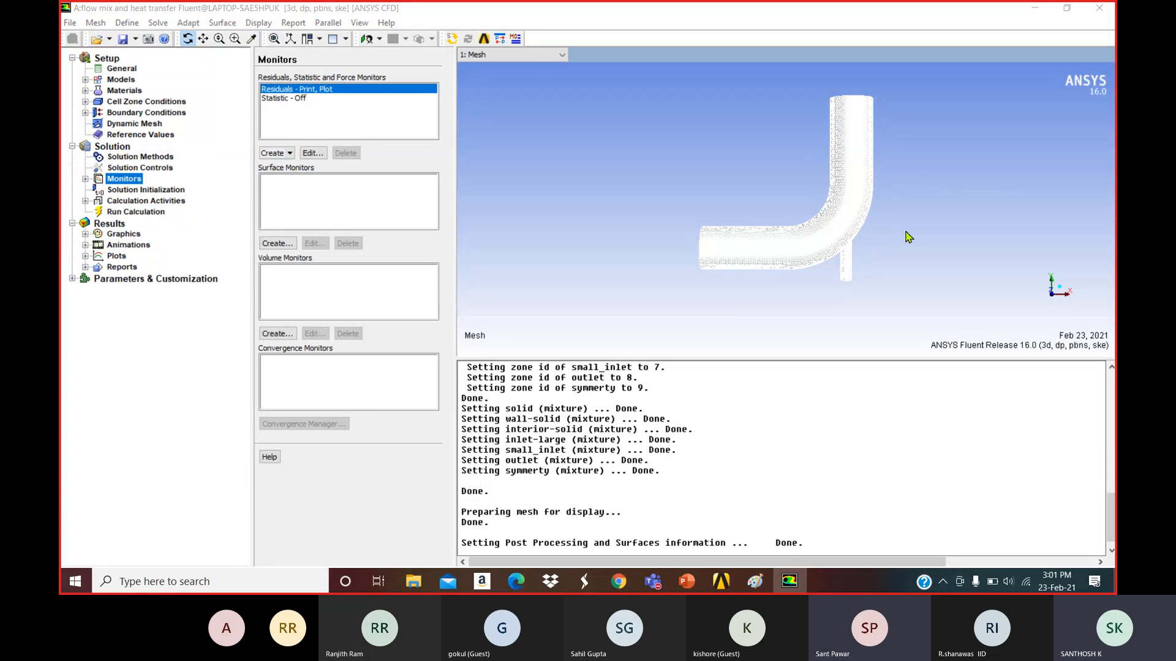
left_click_drag(908, 237, 862, 293)
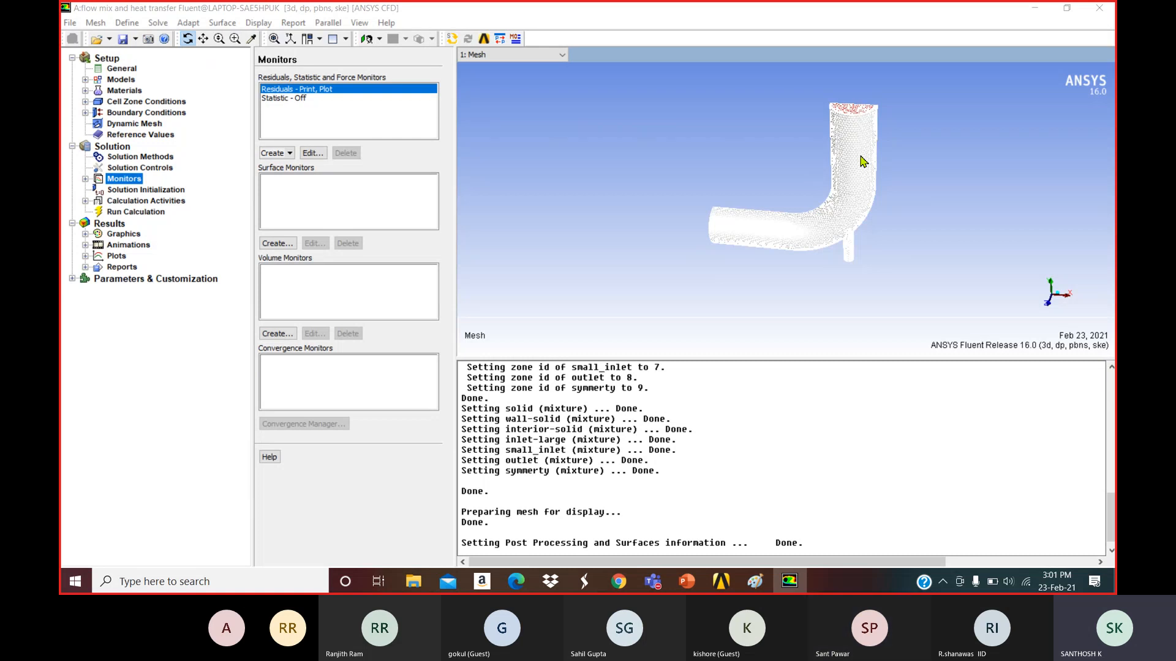
left_click(277, 243)
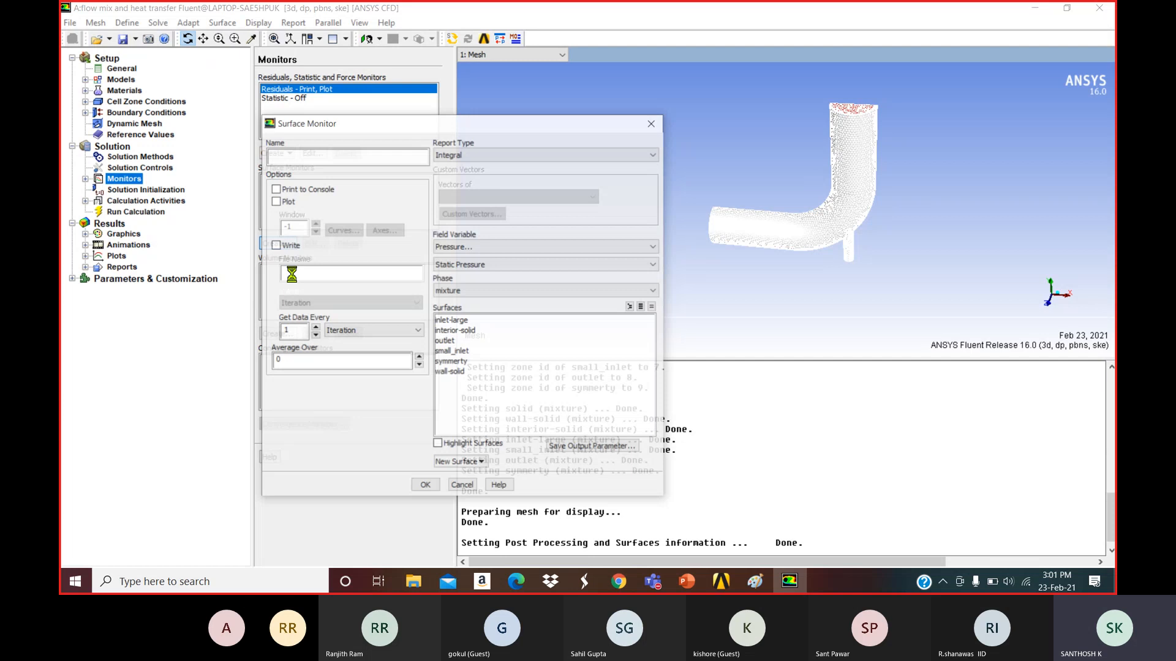
type("outlet")
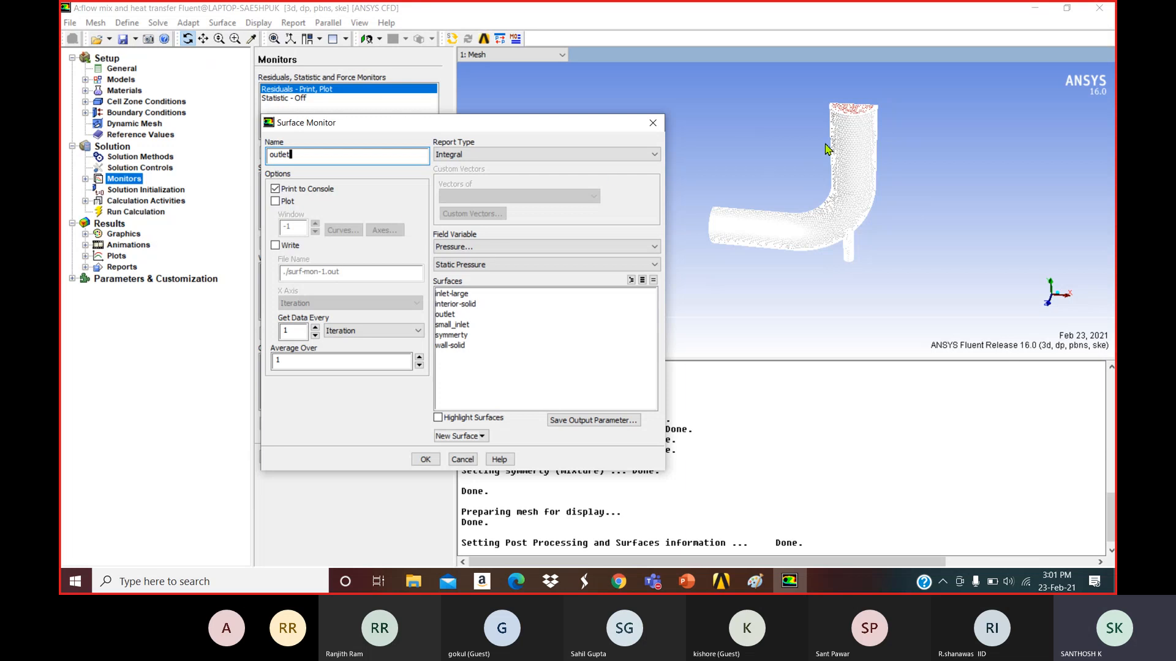
left_click(275, 201)
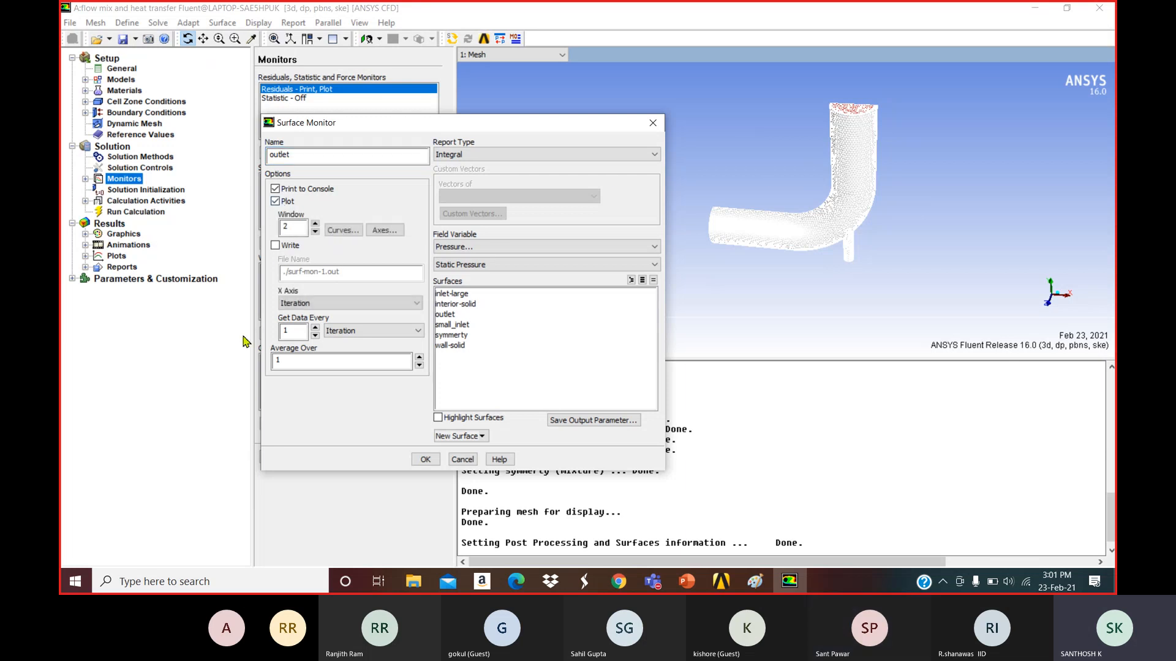
left_click(275, 246)
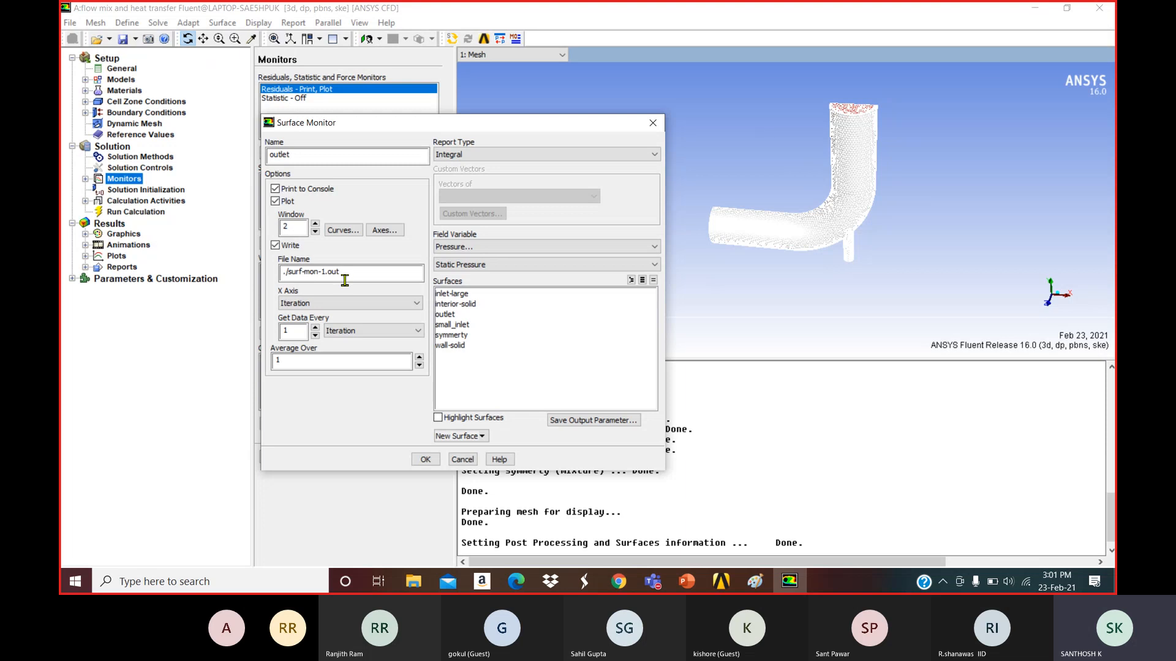
Have it report the Facet Maximum of Static Temperature on the outlet surface, and create it.
left_click(488, 155)
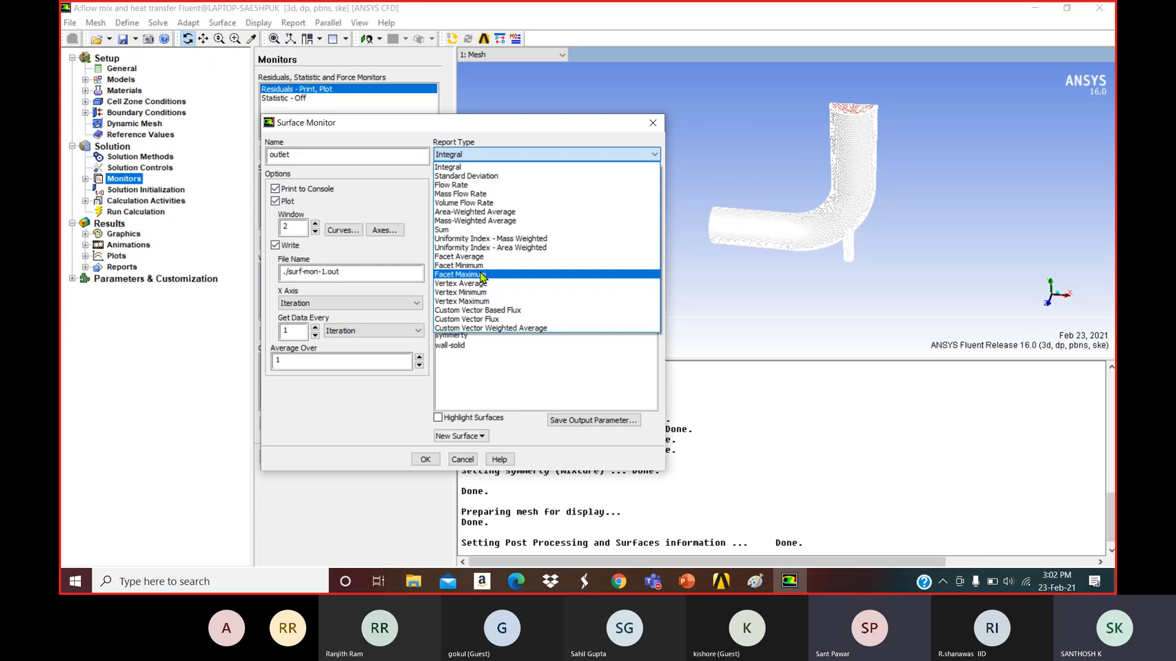
left_click(487, 274)
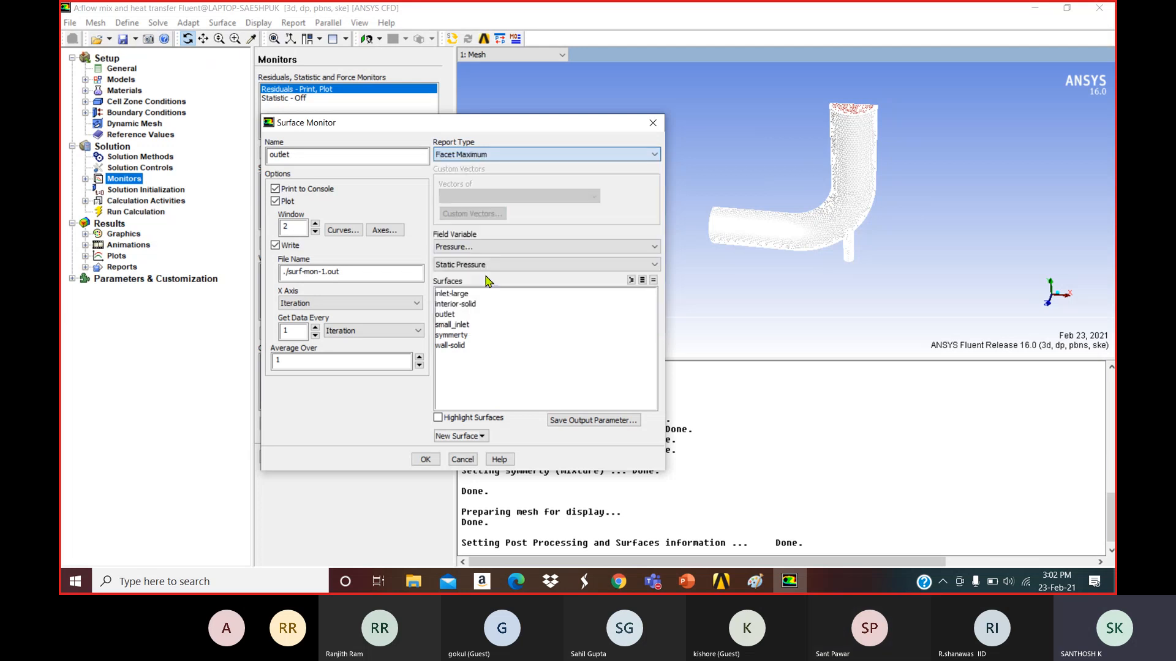
left_click(482, 246)
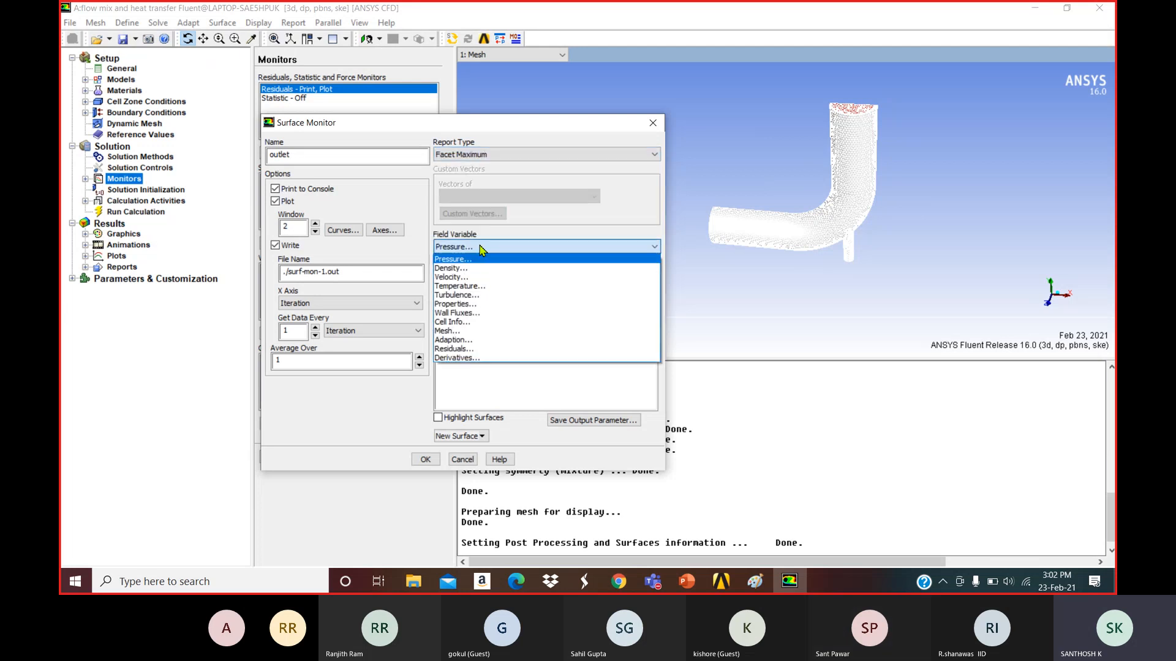
left_click(460, 286)
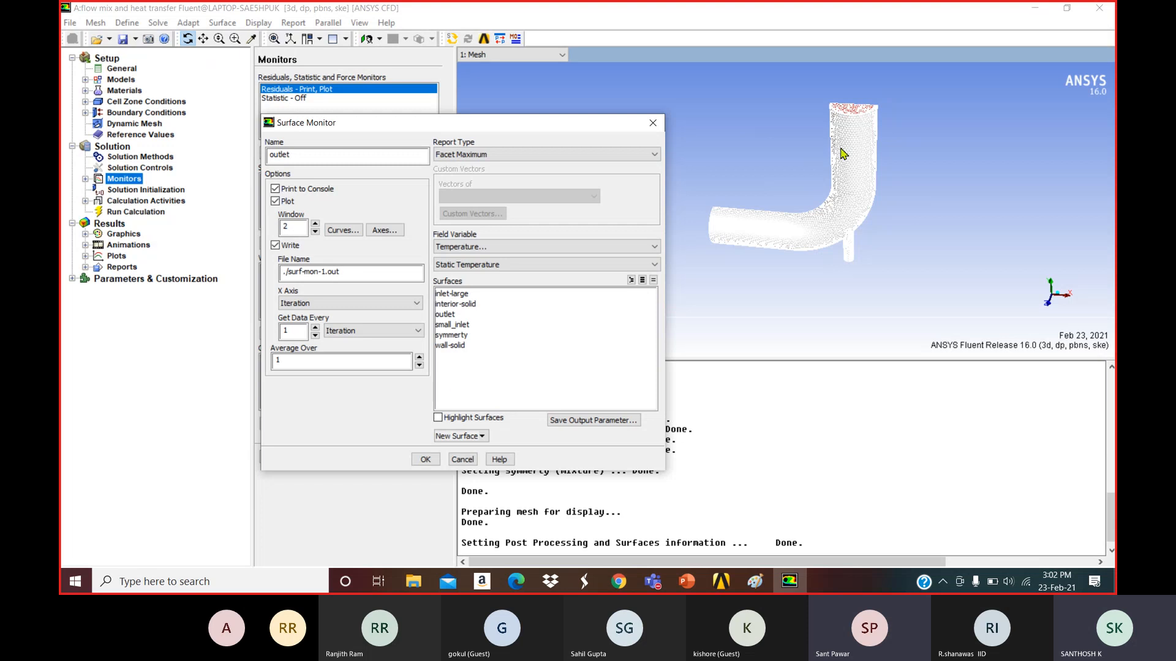
left_click(454, 315)
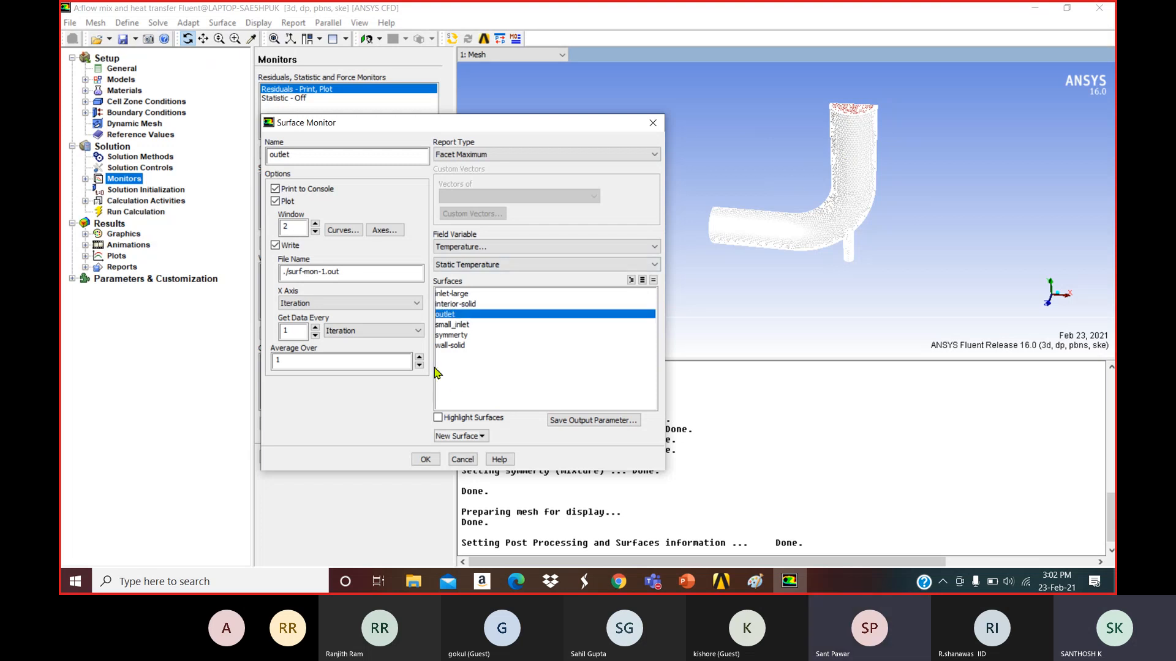
left_click(426, 461)
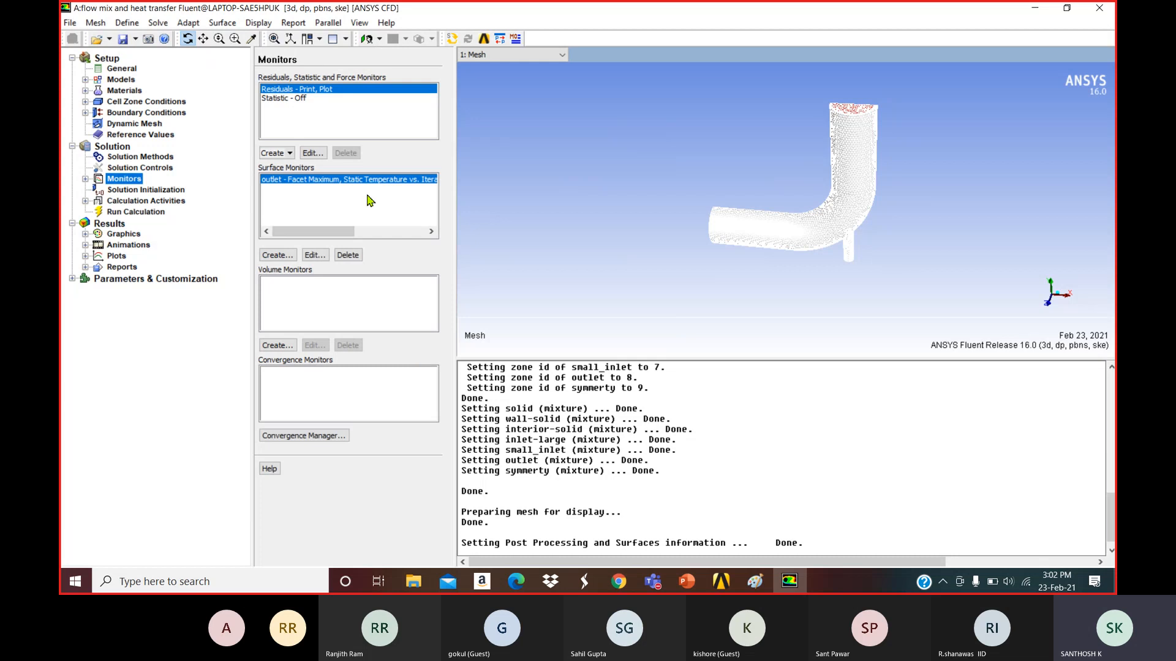
Create another surface monitor named 'outlet-velocity' with Plot and Write enabled.
left_click(315, 256)
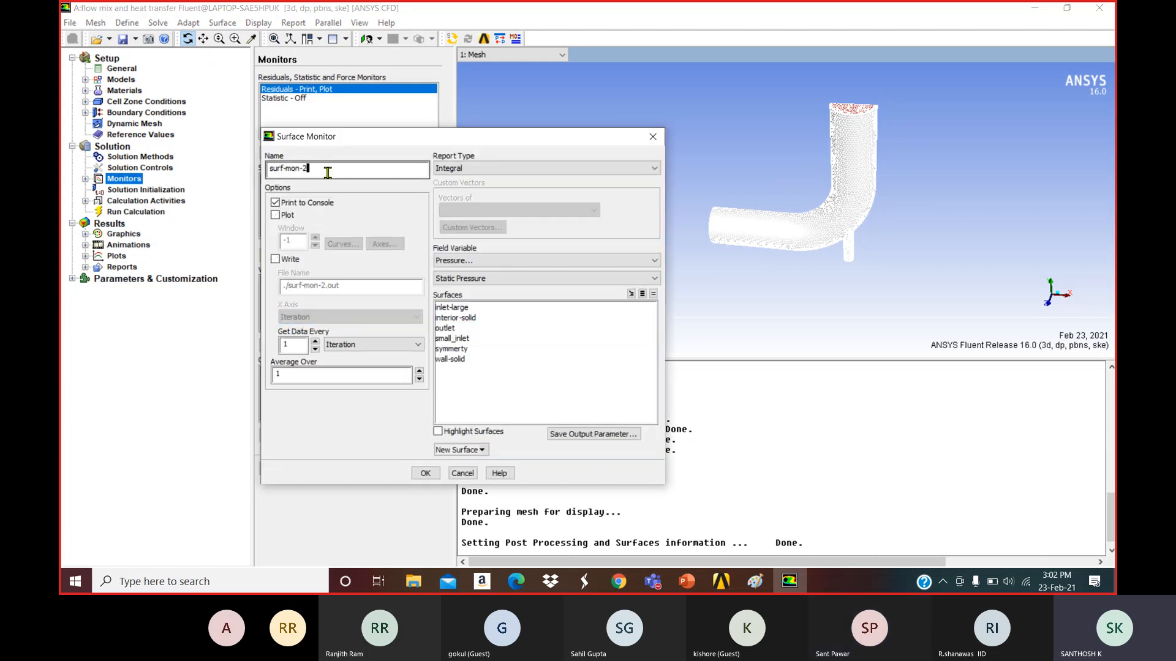
left_click_drag(328, 170, 239, 171)
key("BackSpace")
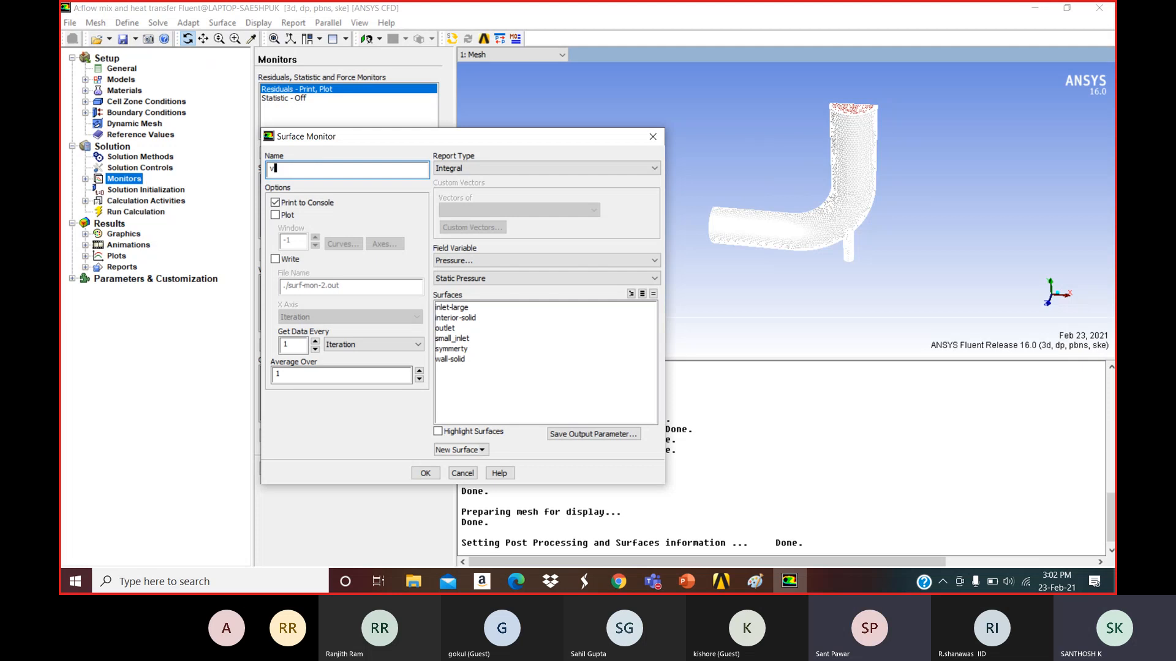
type("outlet-vel")
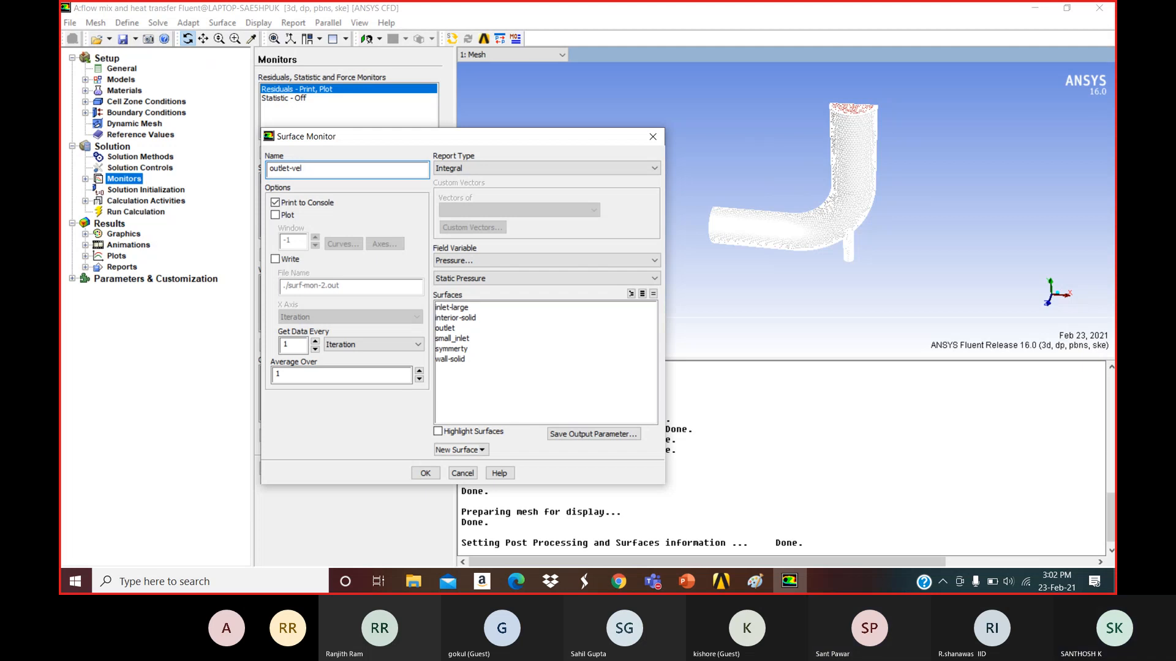
type("ocity")
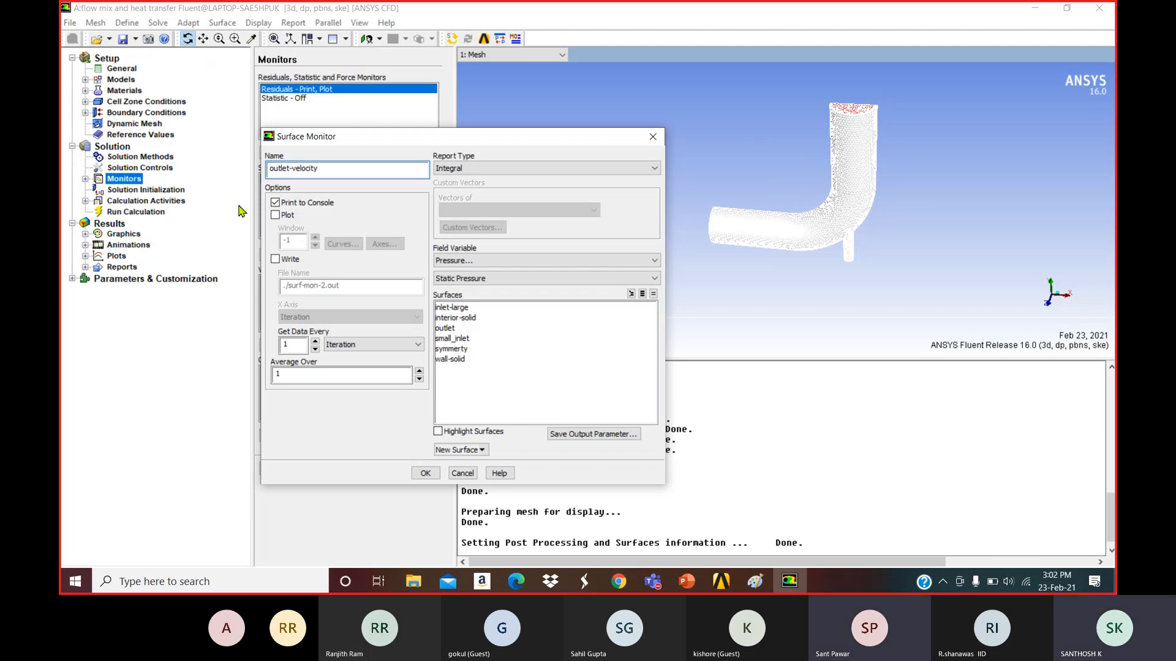
left_click(275, 215)
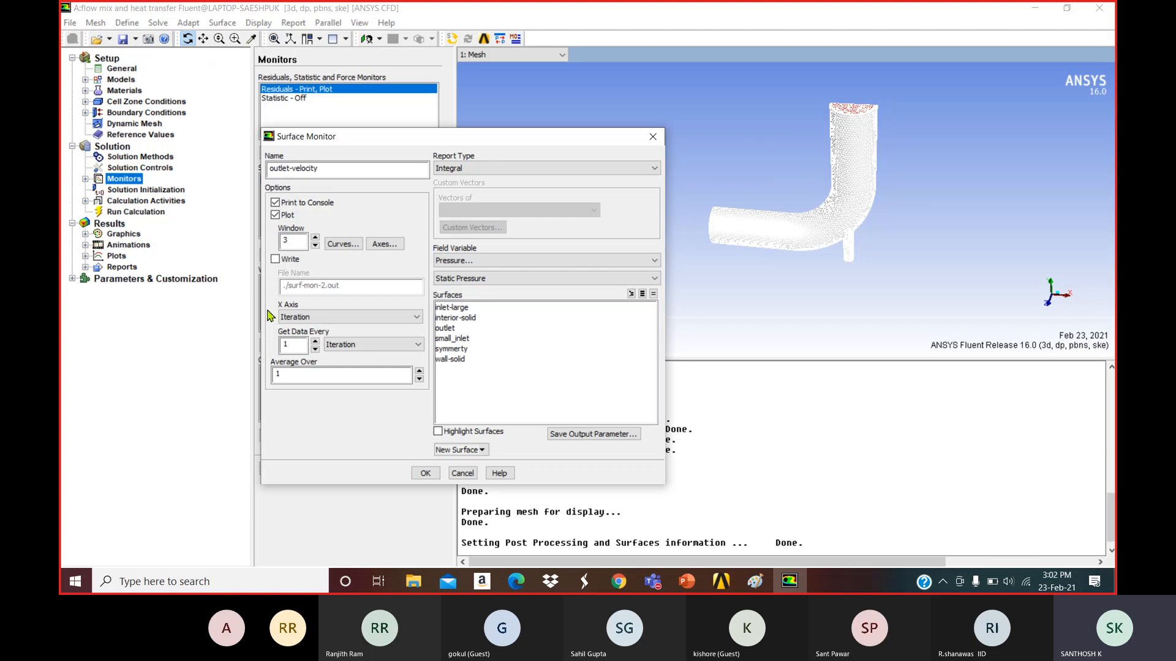
left_click(275, 259)
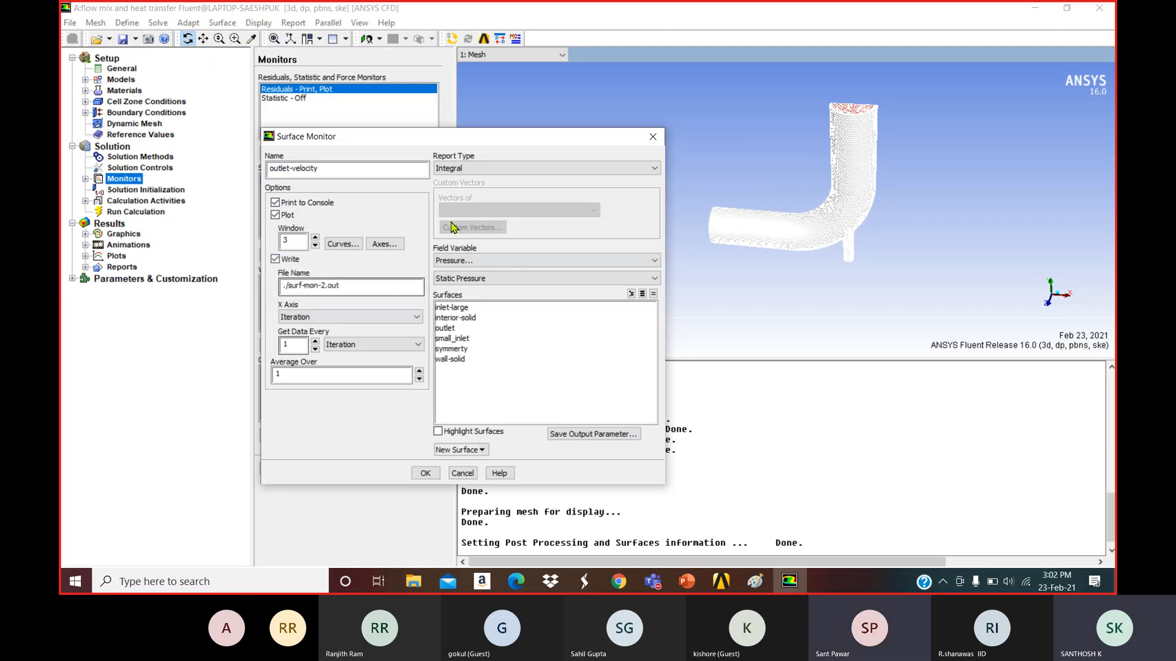
Have it report the Facet Maximum of Velocity Magnitude on the outlet surface, and create it.
left_click(474, 173)
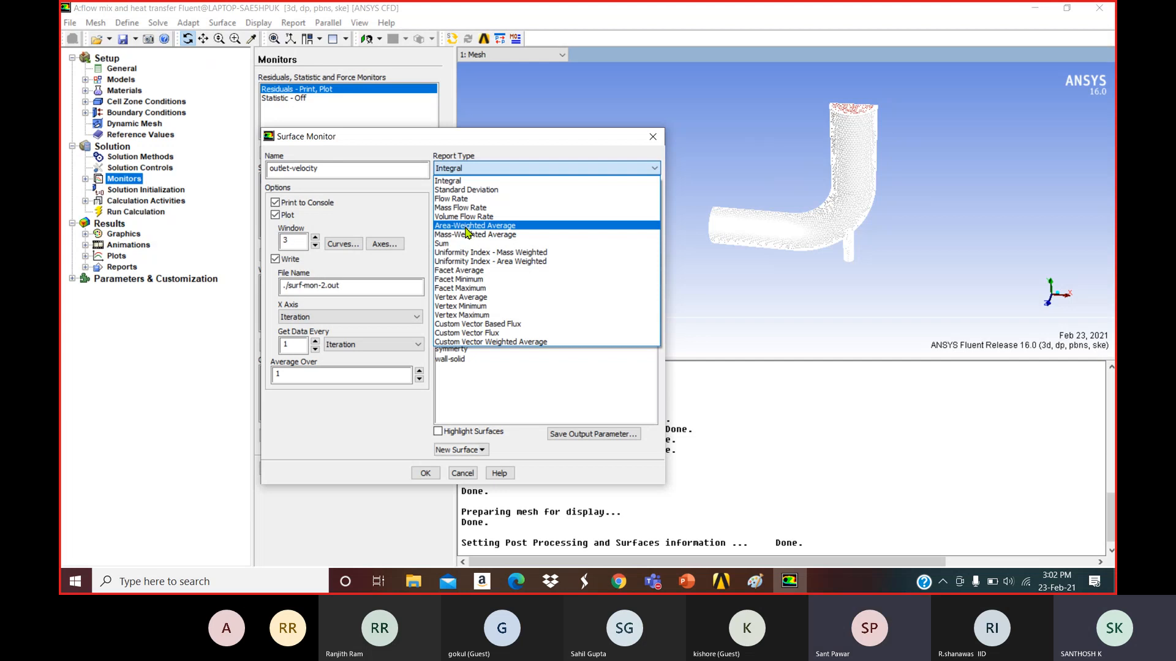
left_click(464, 288)
left_click(477, 261)
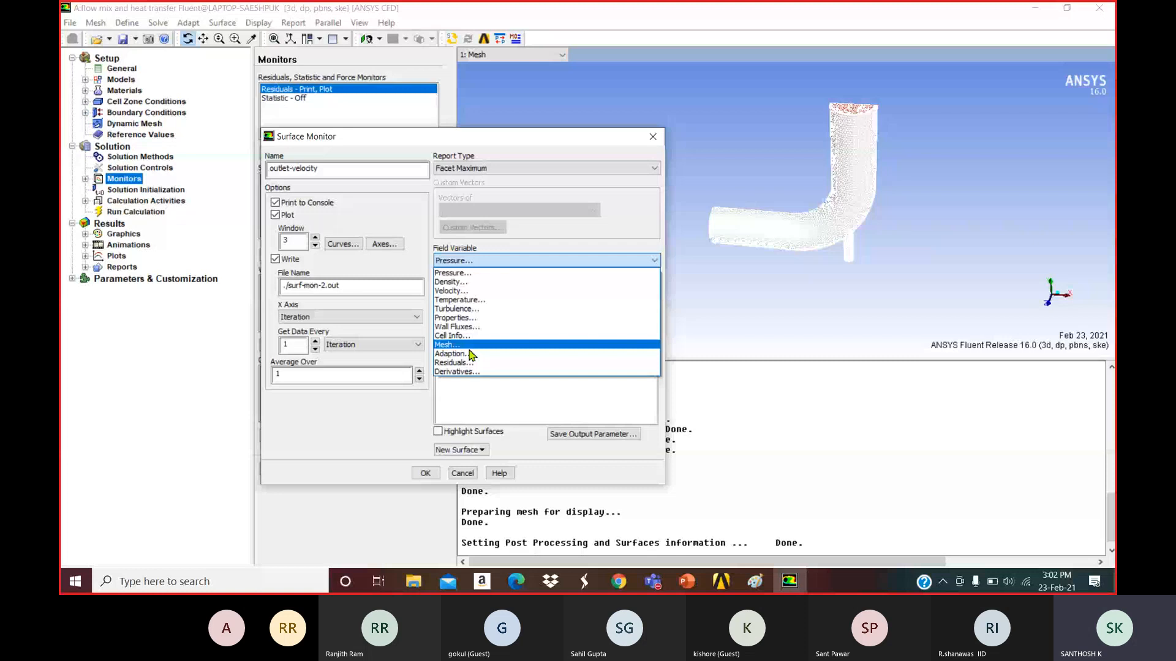
left_click(451, 291)
left_click(453, 329)
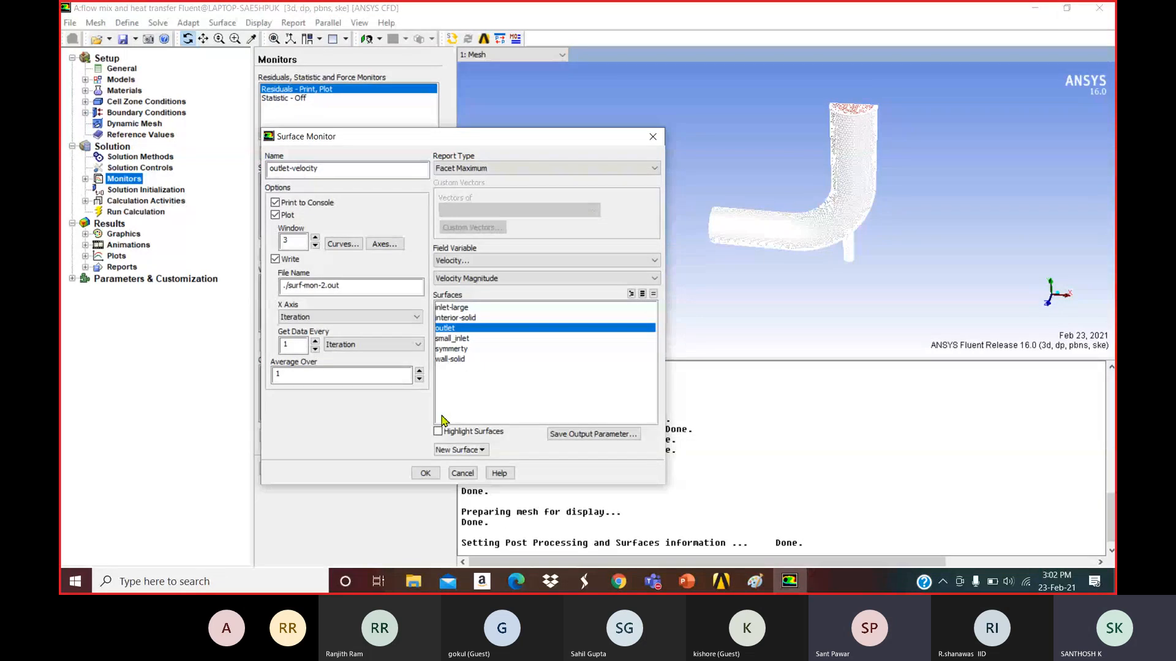
left_click(425, 474)
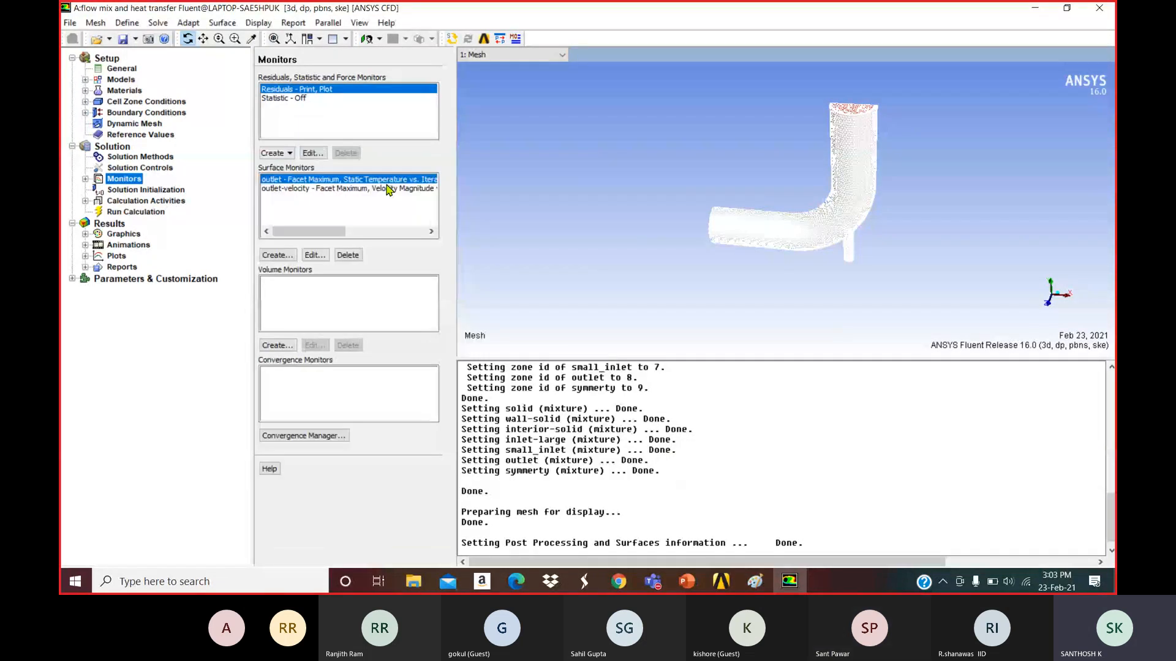
Select the new outlet-velocity monitor and snap the elbow mesh to a front view.
left_click(395, 191)
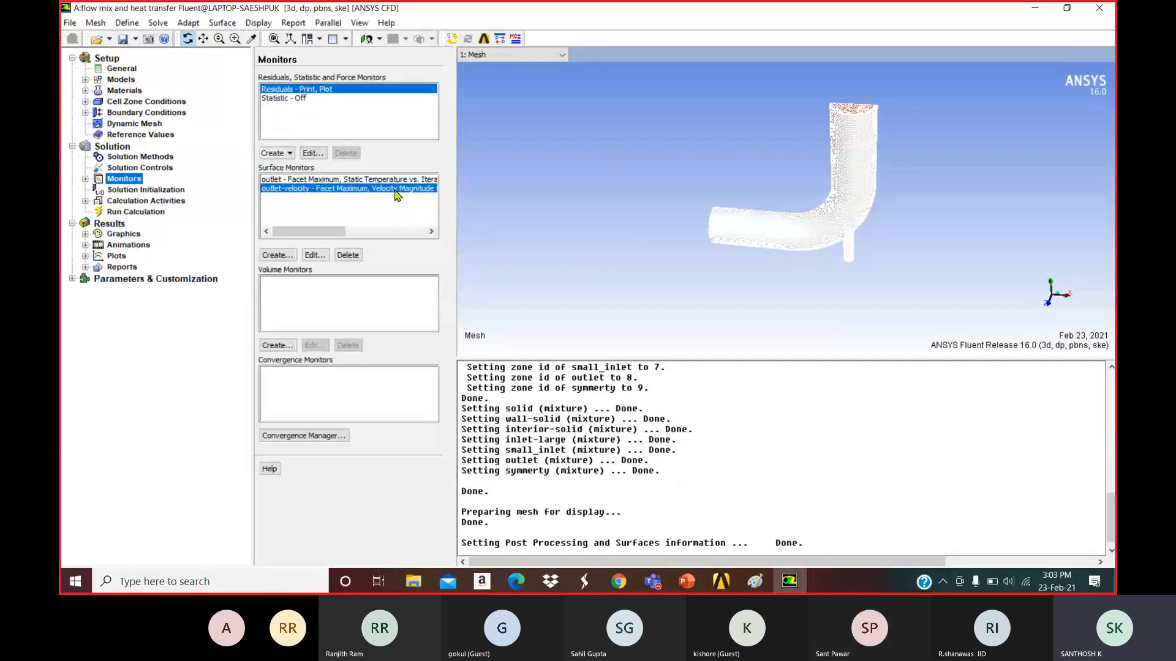
left_click(1051, 309)
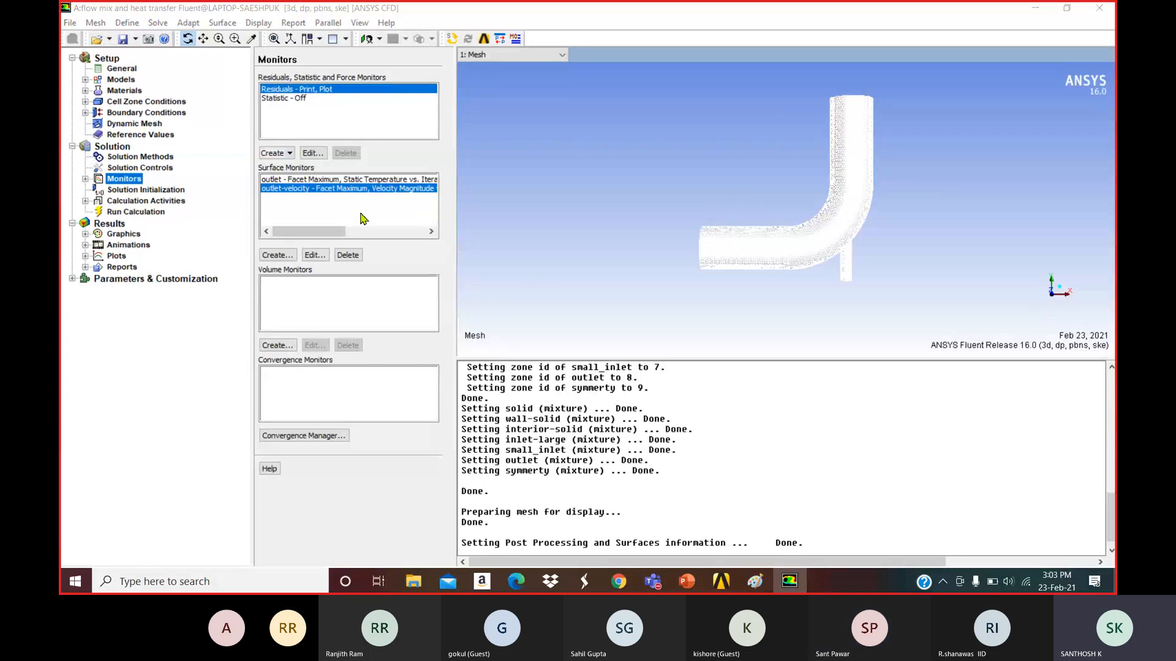
left_click(348, 181)
left_click(348, 187)
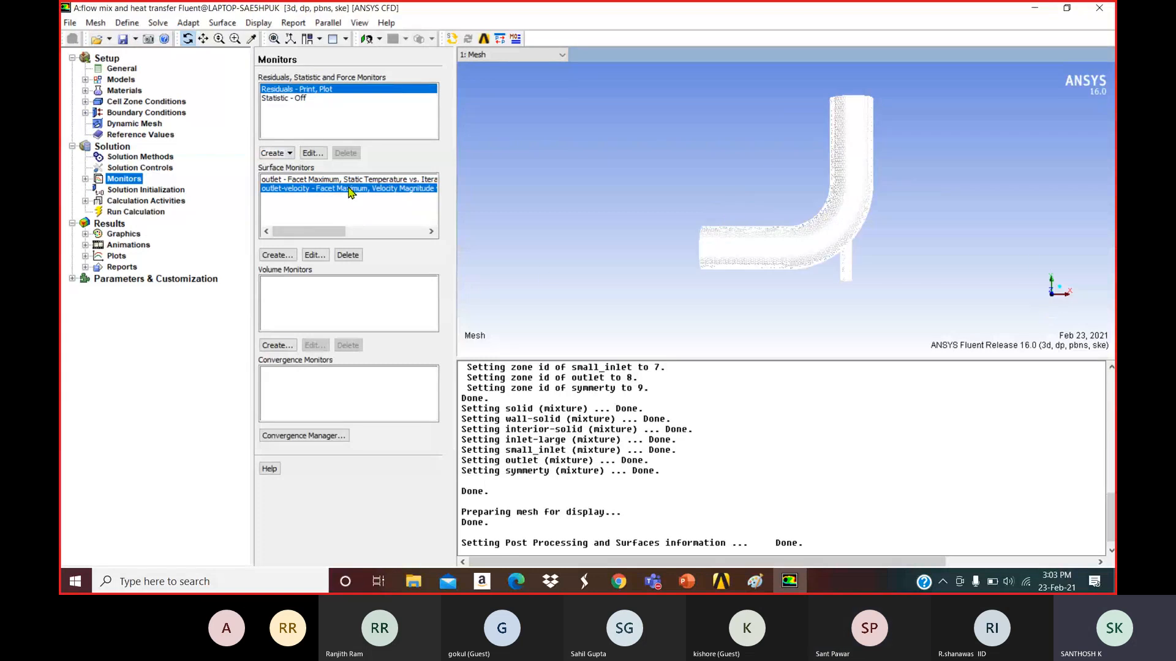
Run Hybrid Initialization of the flow field from Solution Initialization.
left_click(146, 190)
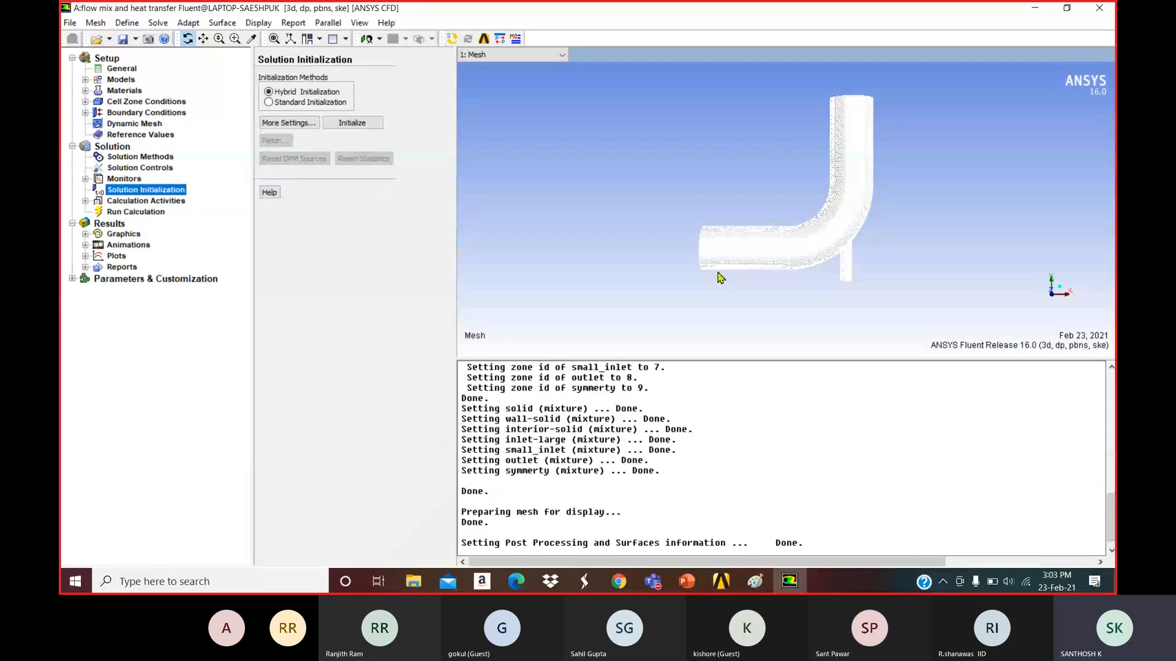
left_click(352, 123)
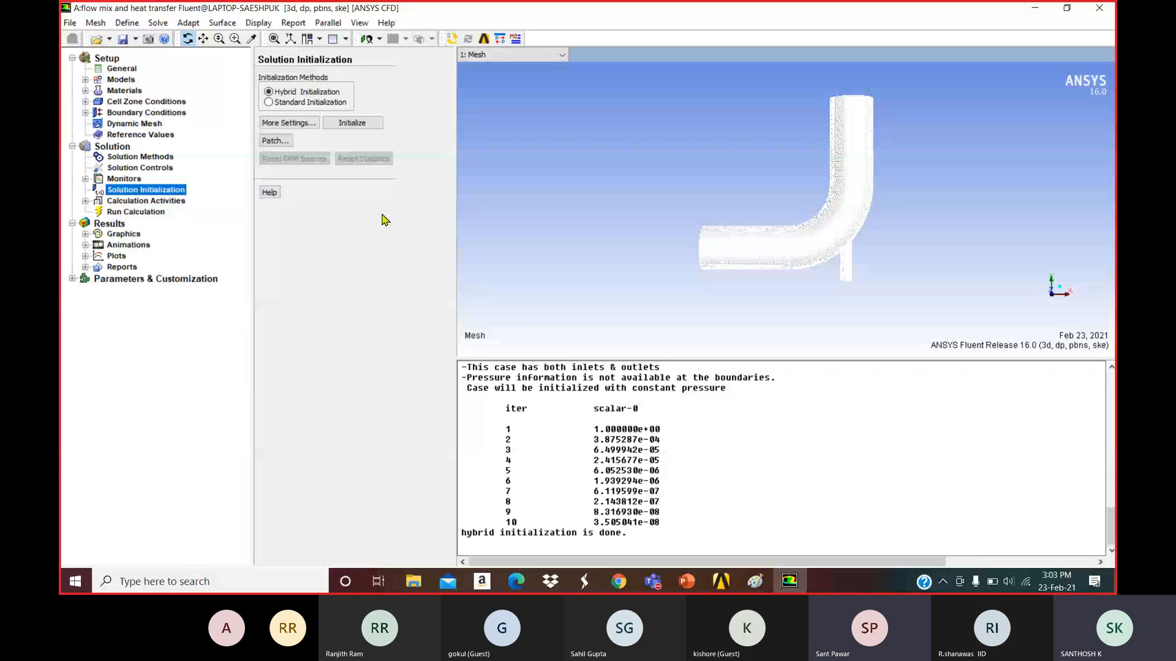
left_click(1069, 16)
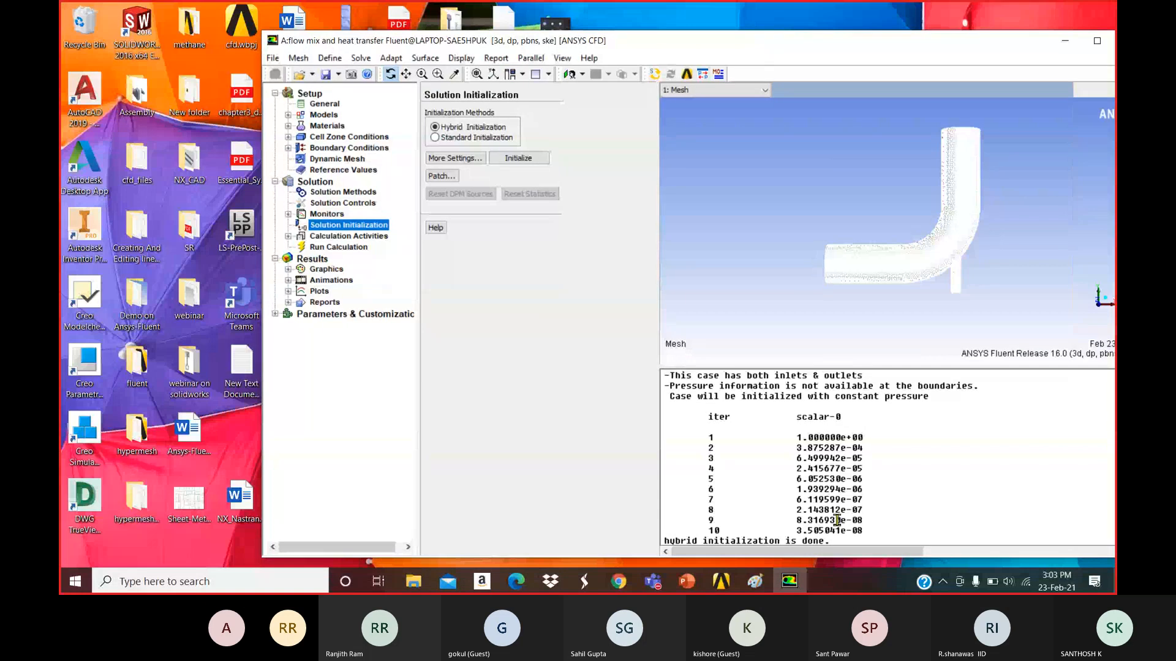
left_click(721, 582)
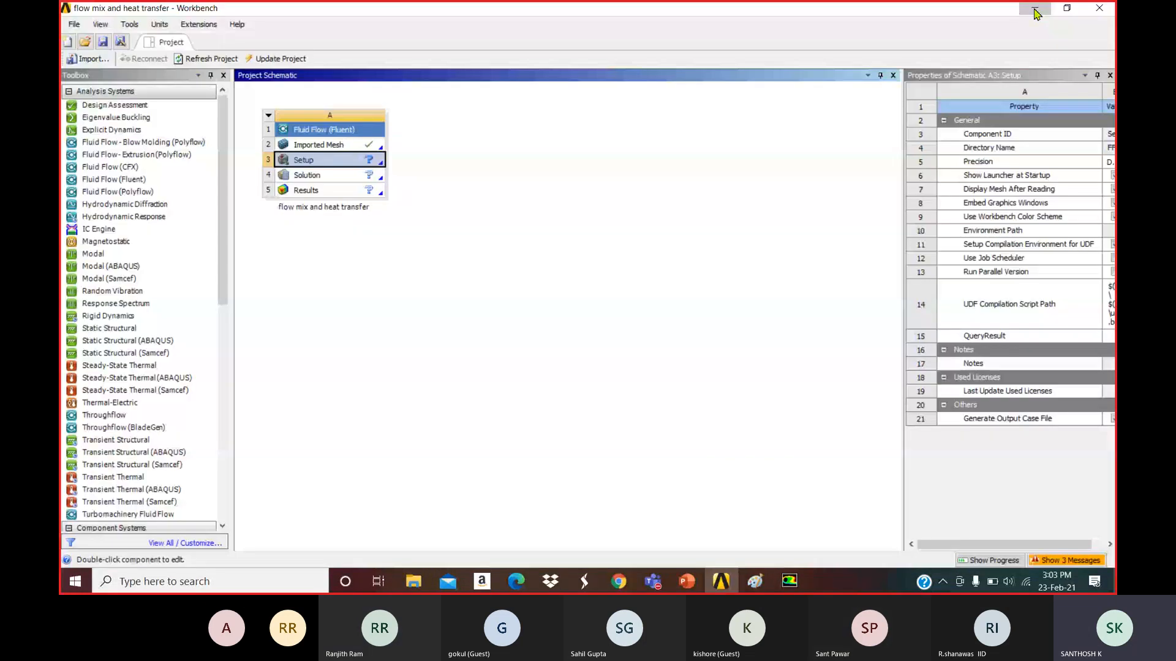
left_click(1034, 9)
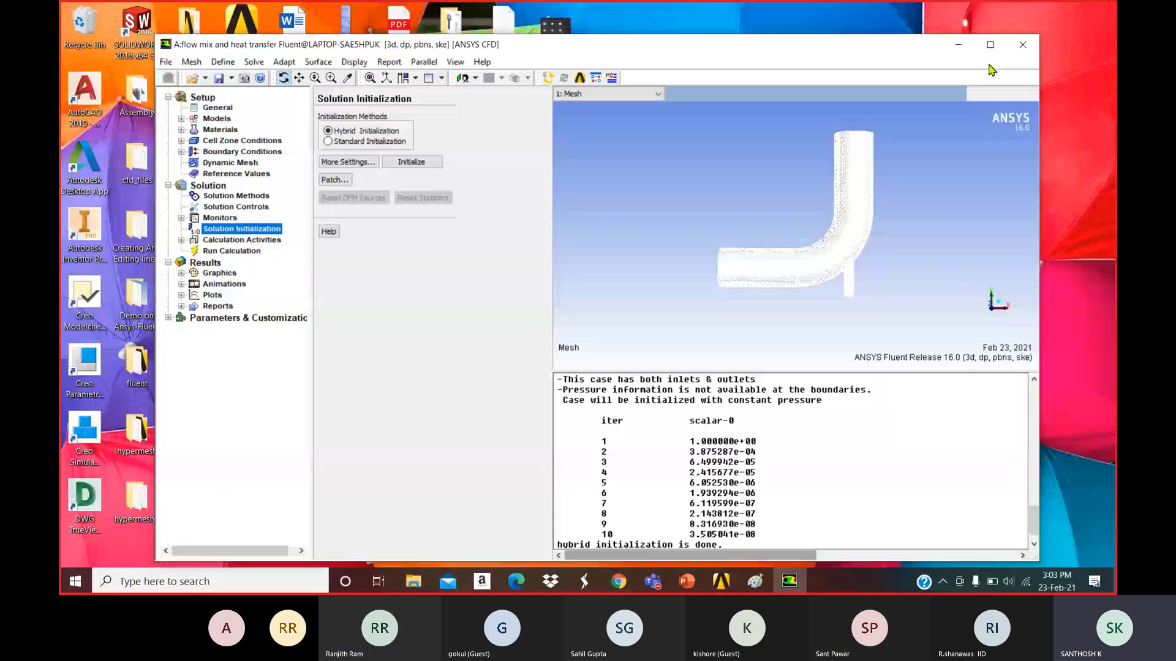
left_click(995, 45)
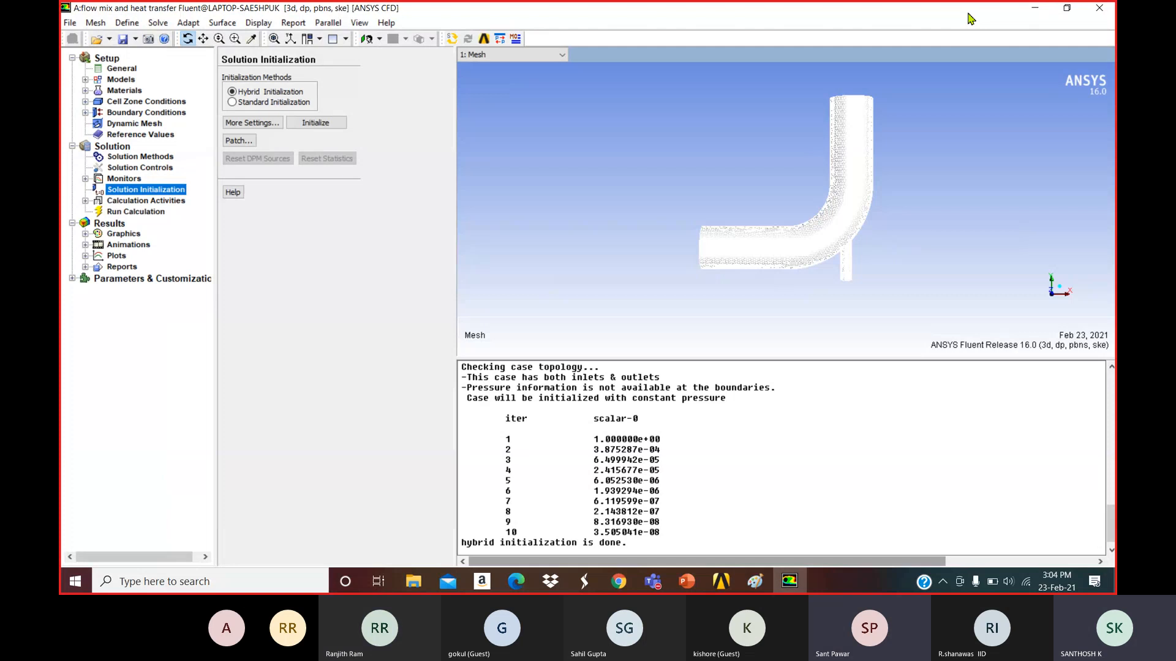
left_click(1035, 8)
left_click(788, 581)
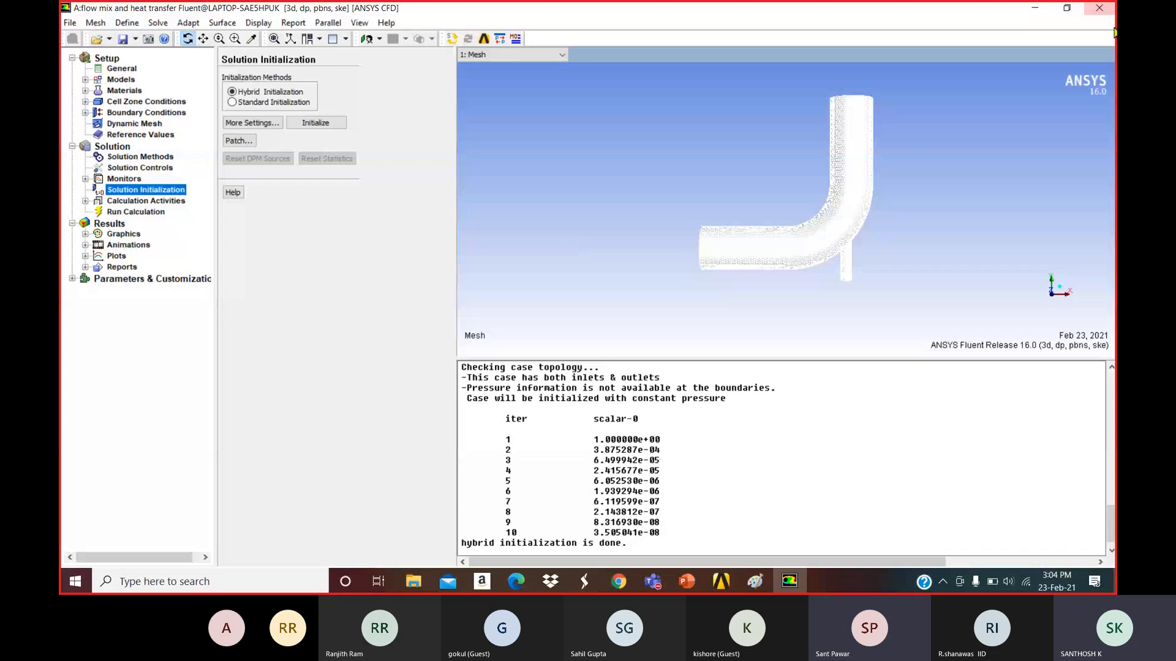
left_click(1066, 9)
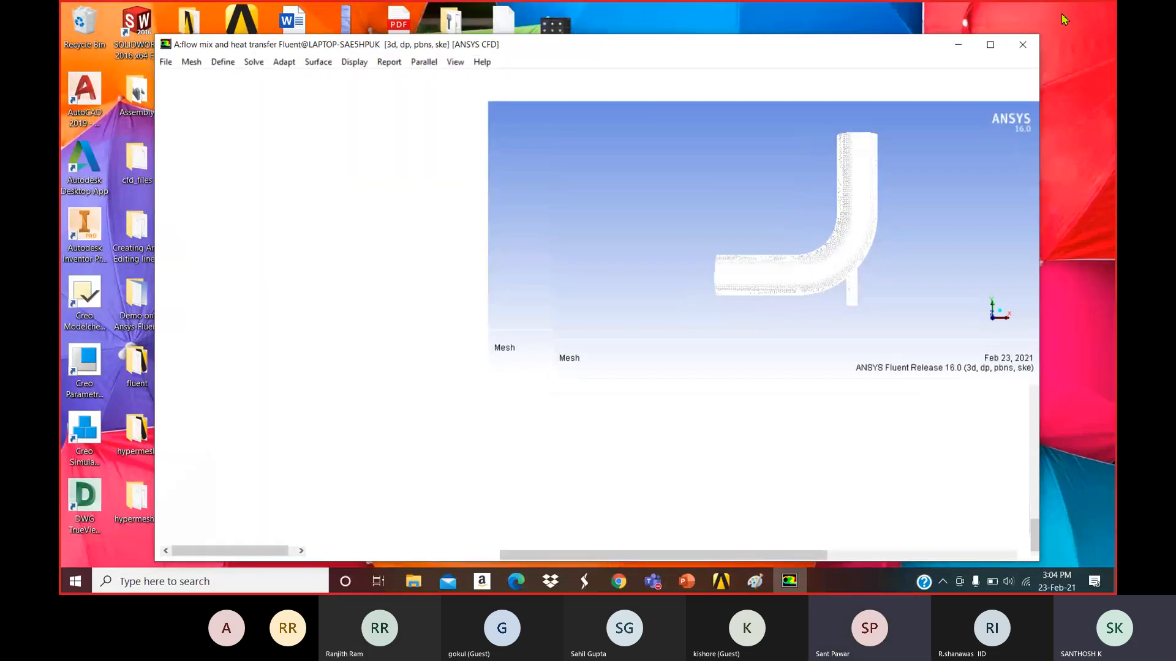
left_click(987, 46)
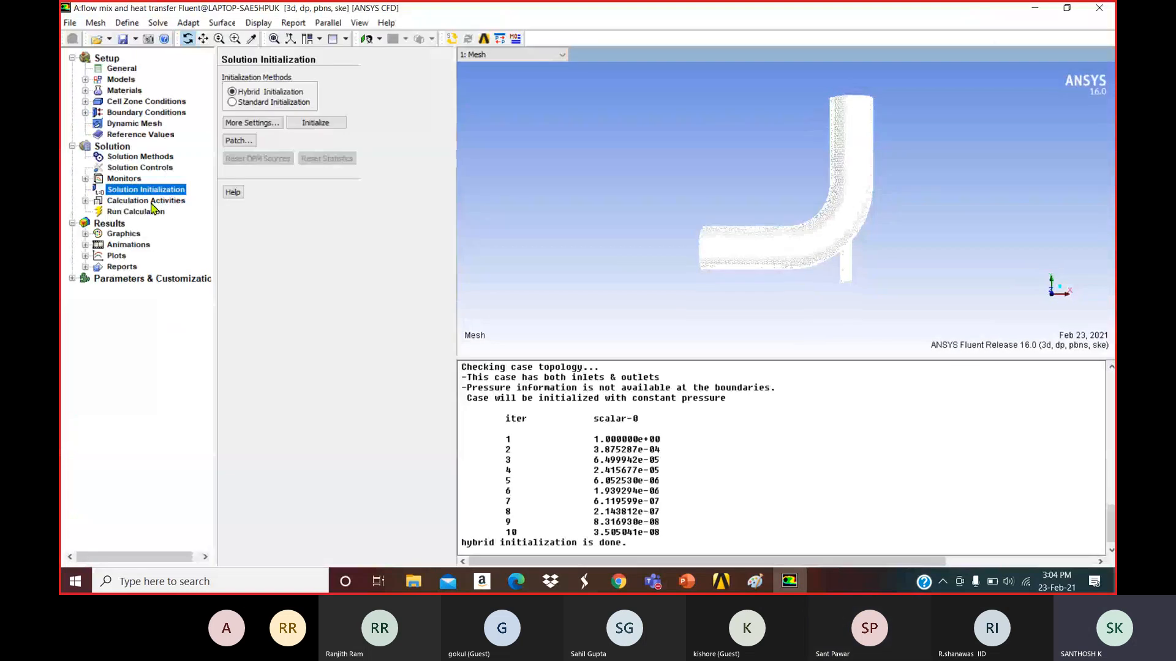
Go to the Run Calculation task page in the Solution tree.
left_click(141, 211)
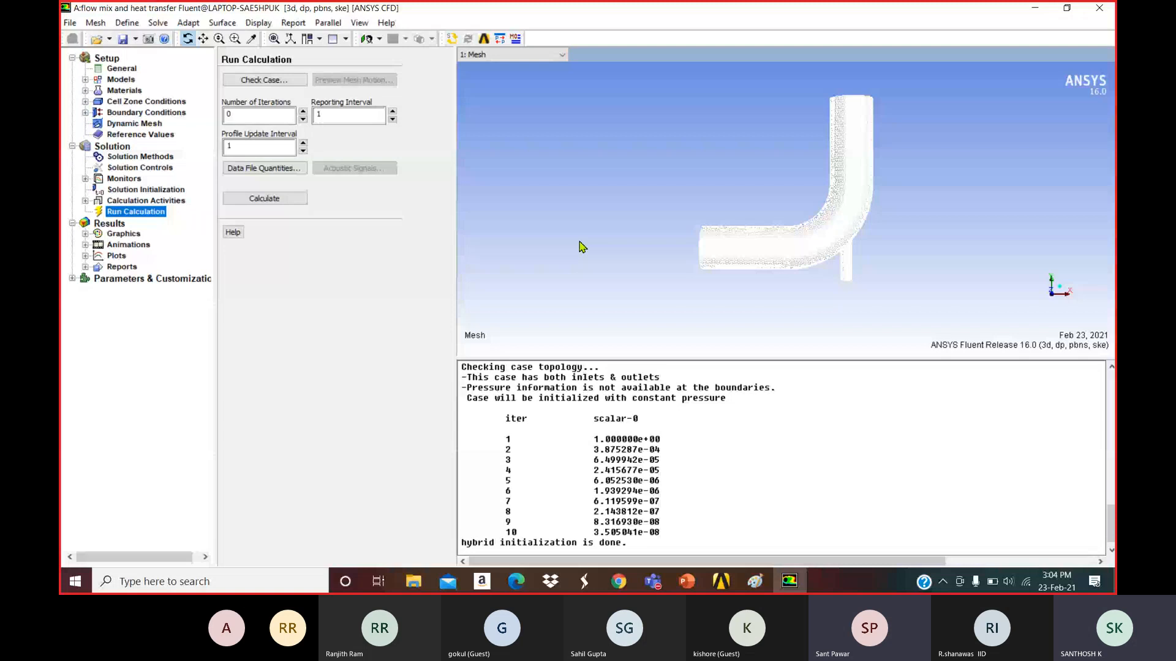
Enter 300 as the Number of Iterations.
left_click(243, 116)
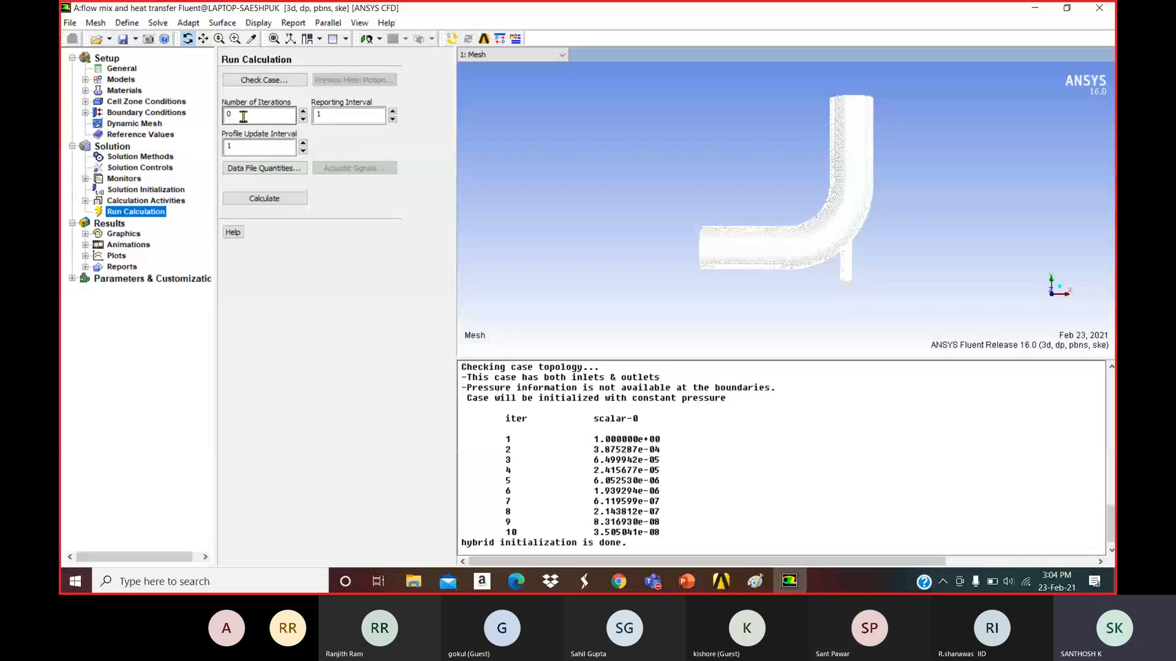
key("BackSpace")
type("300")
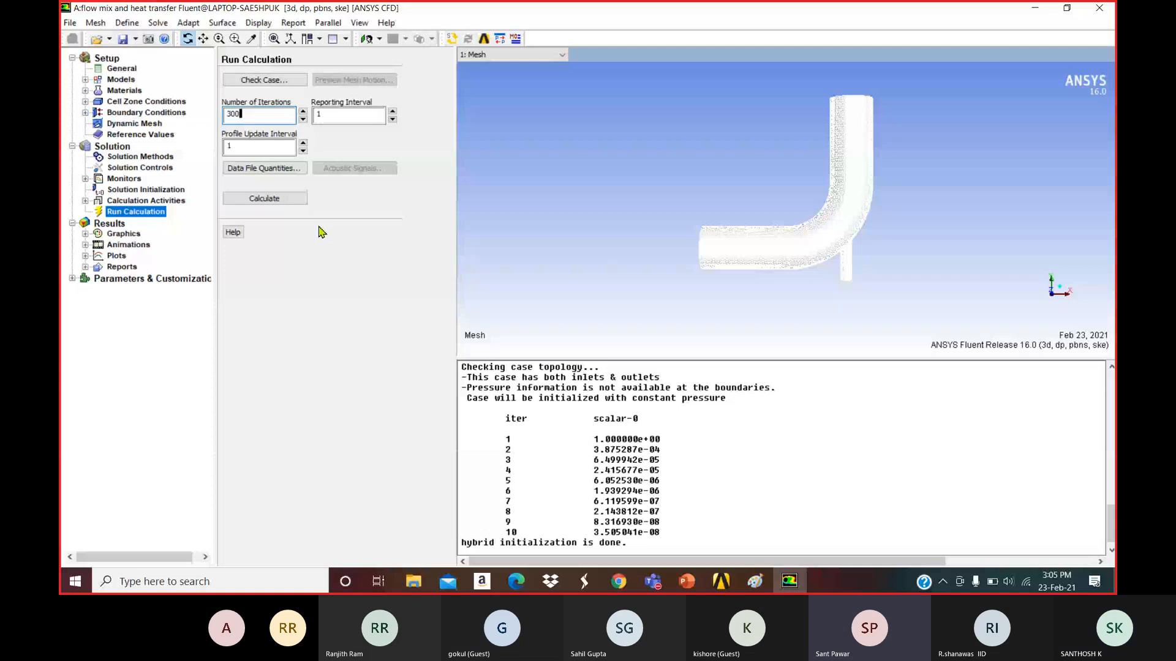
Check the 300 iteration value, then bring up the open Teams meeting windows.
double_click(259, 120)
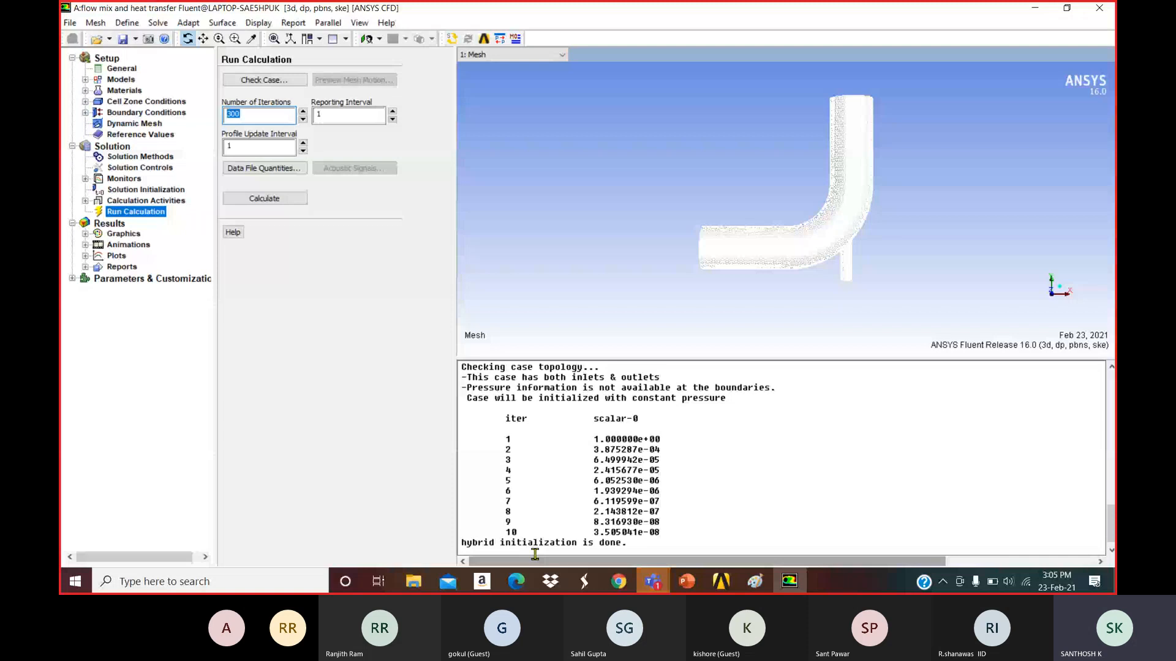
left_click(263, 118)
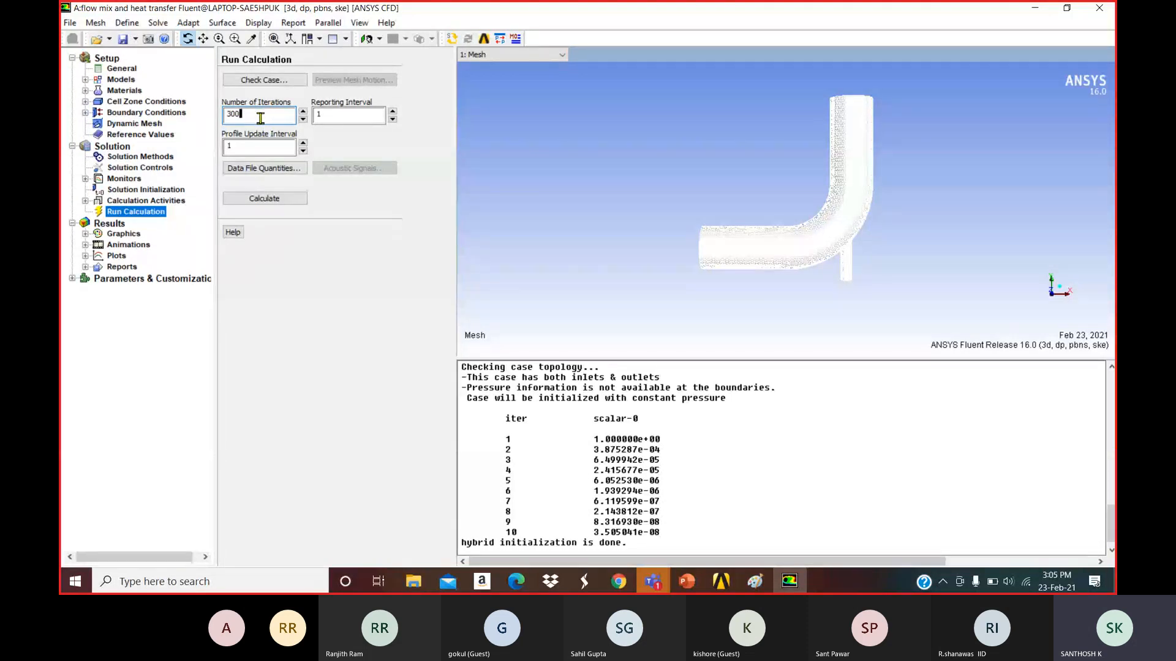
left_click(261, 122)
double_click(250, 117)
left_click(269, 119)
double_click(261, 117)
left_click(262, 121)
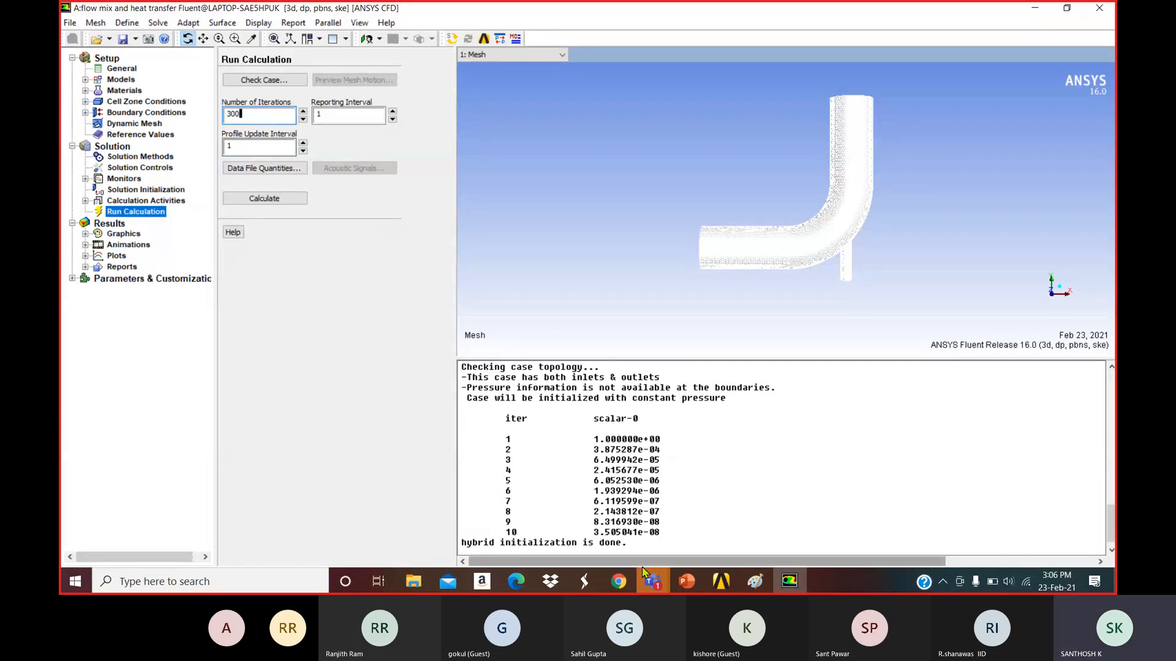
left_click(653, 582)
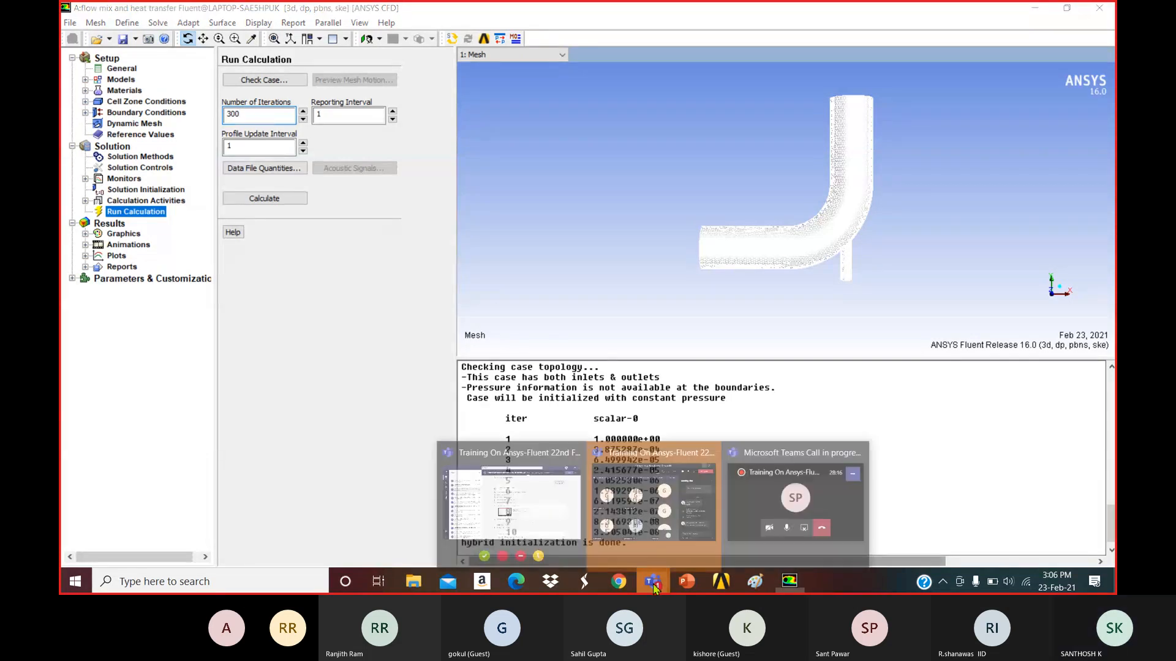
left_click(668, 521)
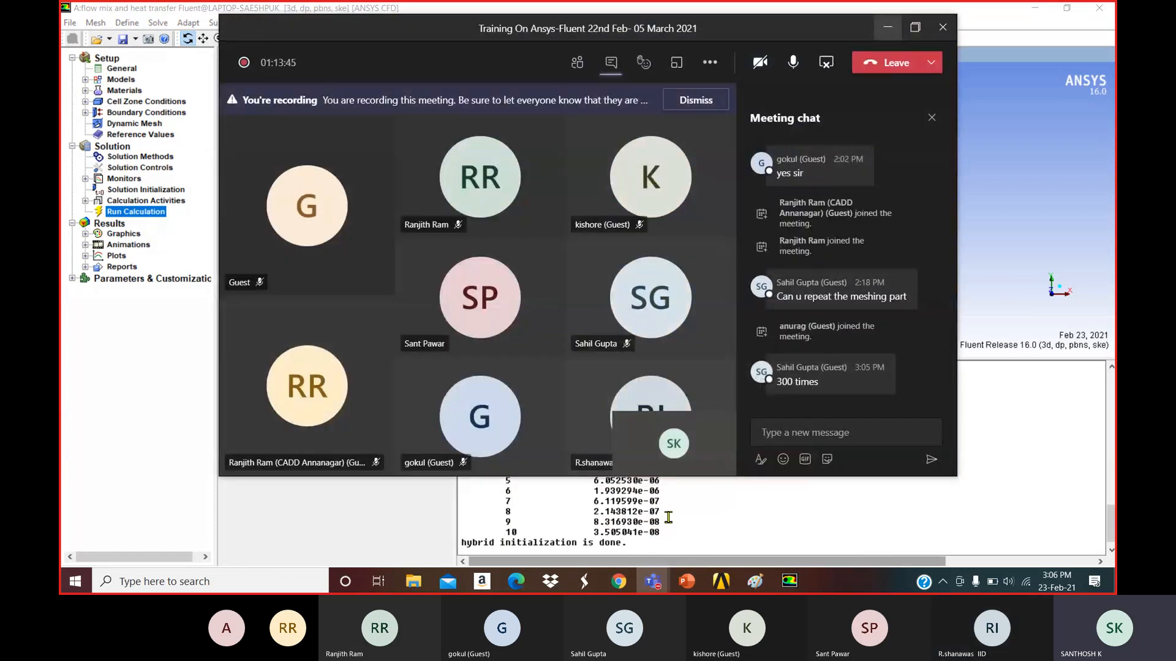
left_click(887, 27)
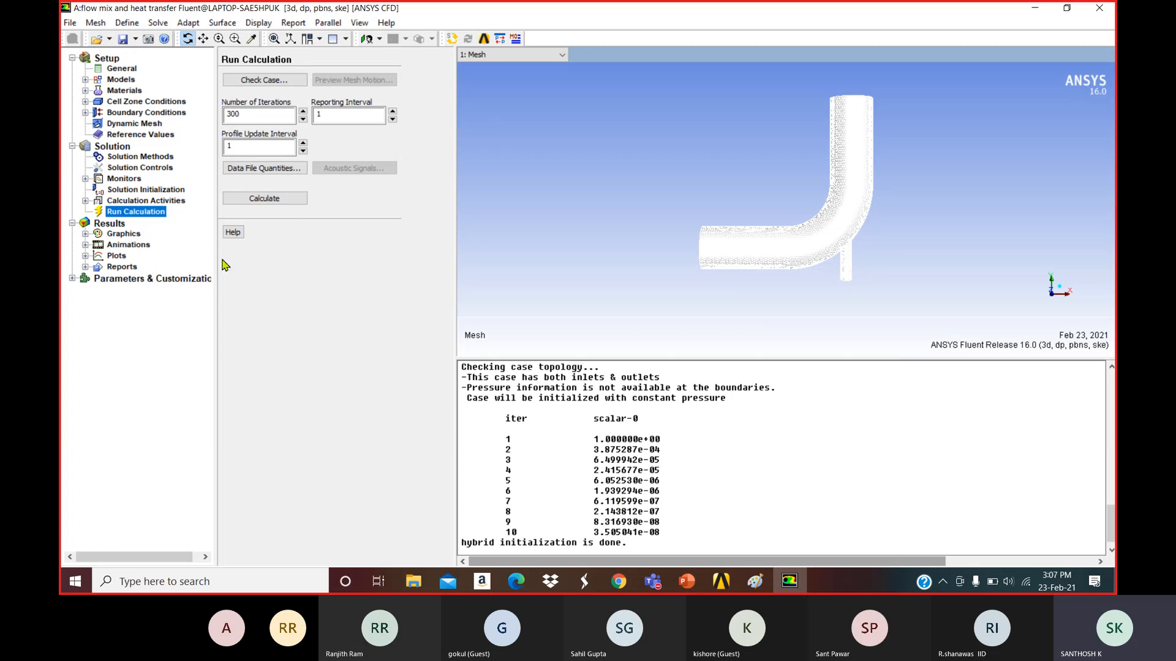
Start the 300-iteration calculation with Calculate.
left_click(290, 200)
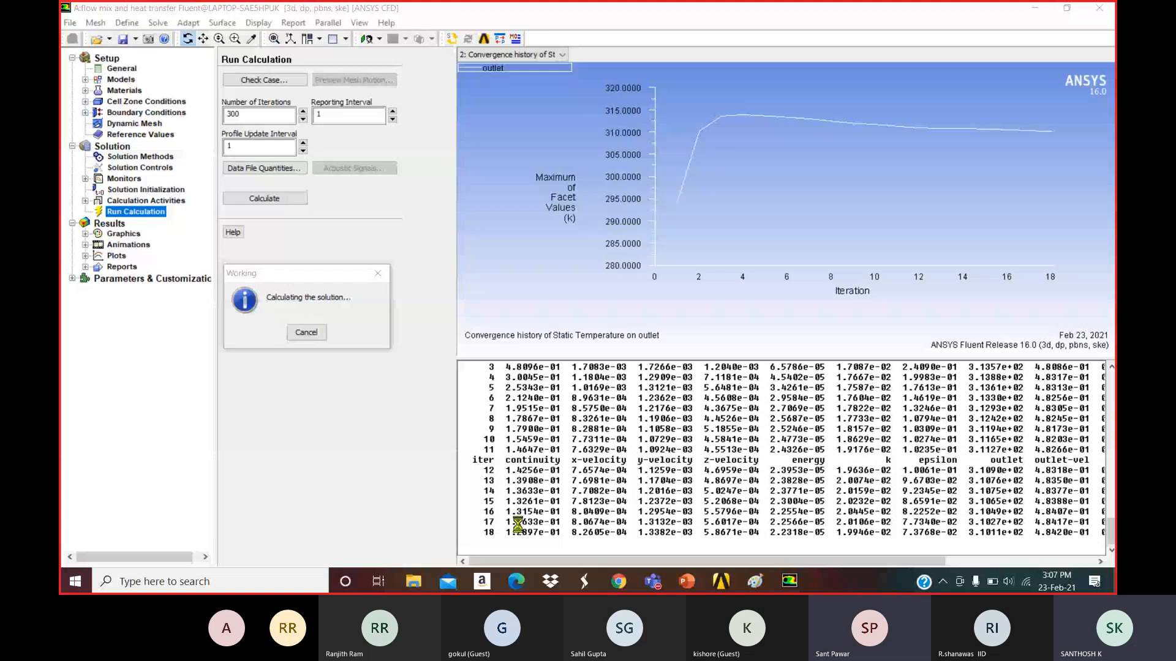
View the outlet velocity and temperature histories, then the scaled residuals, before switching to Teams.
left_click(515, 56)
left_click(516, 87)
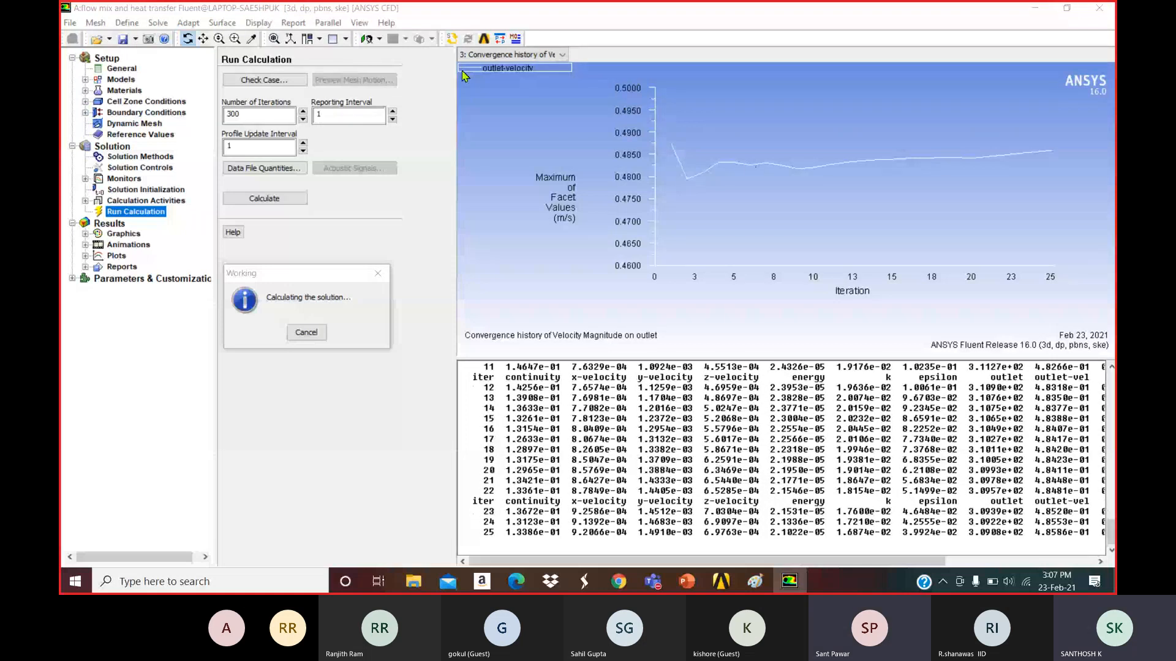
left_click(514, 56)
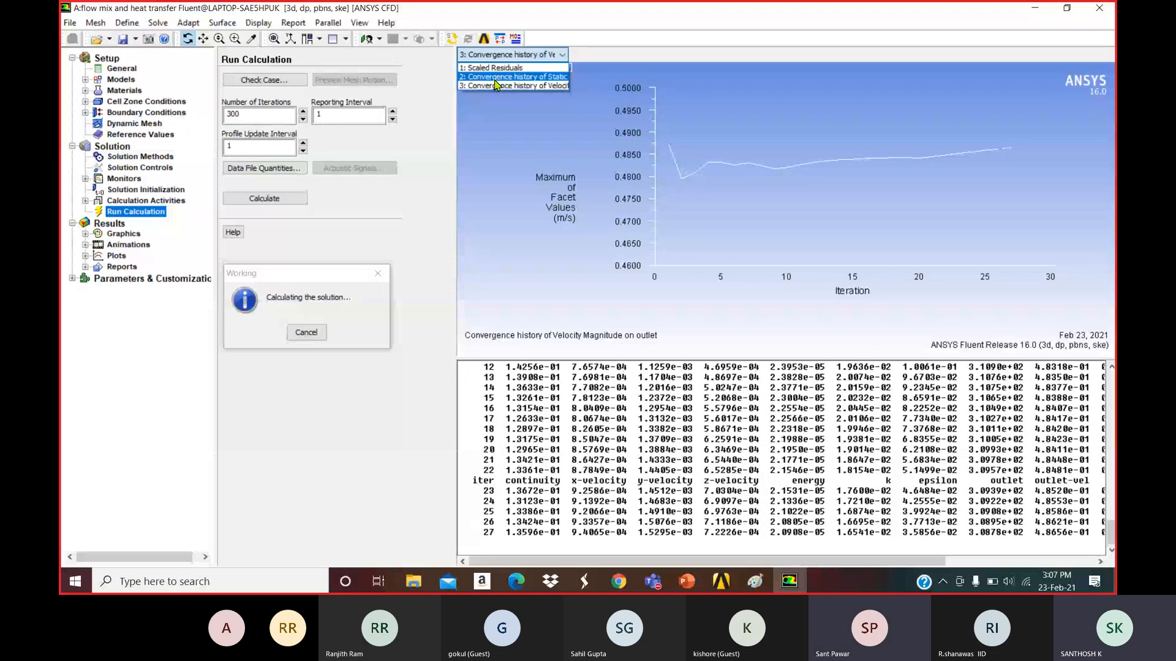
left_click(497, 77)
left_click(513, 58)
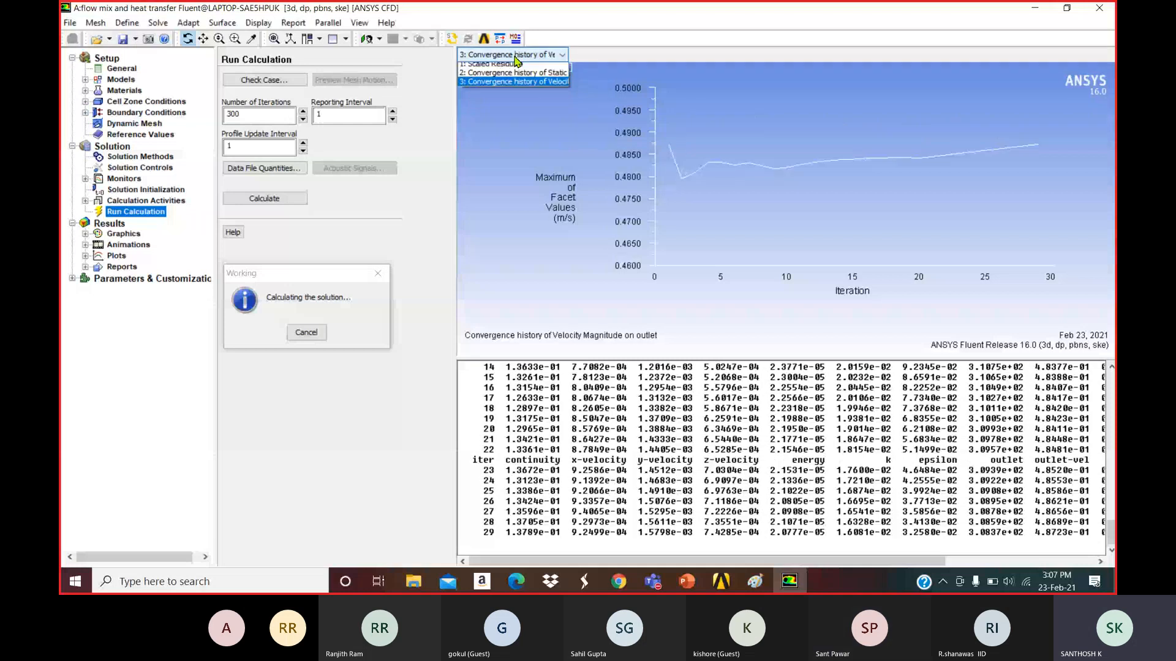
left_click(513, 68)
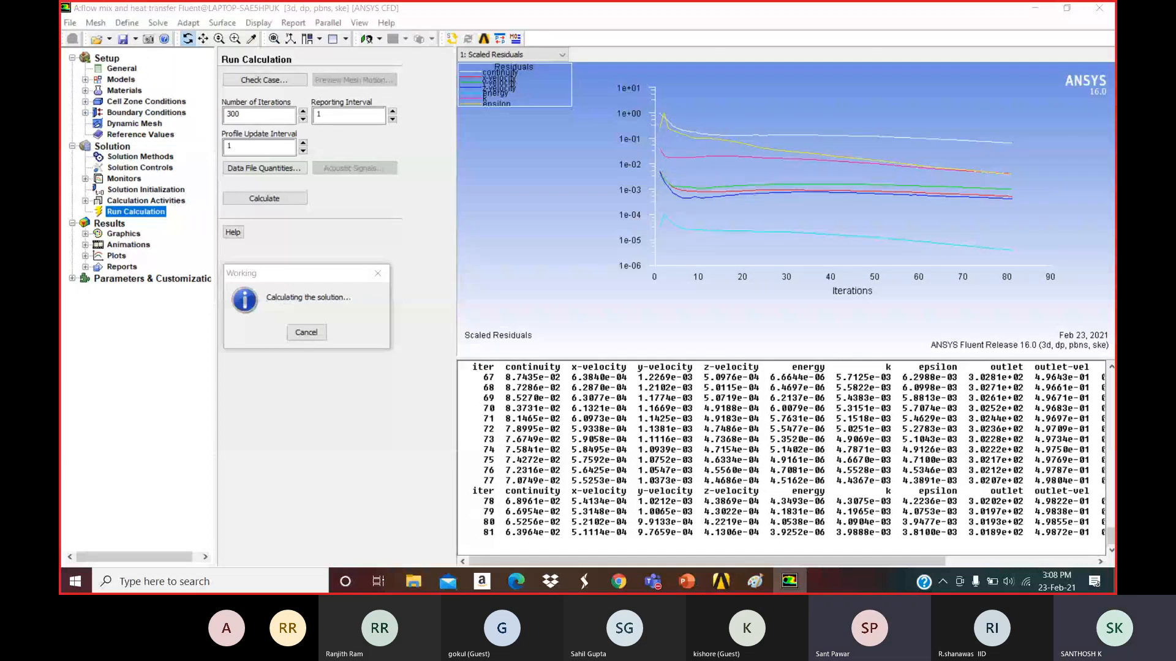
key("alt+Tab")
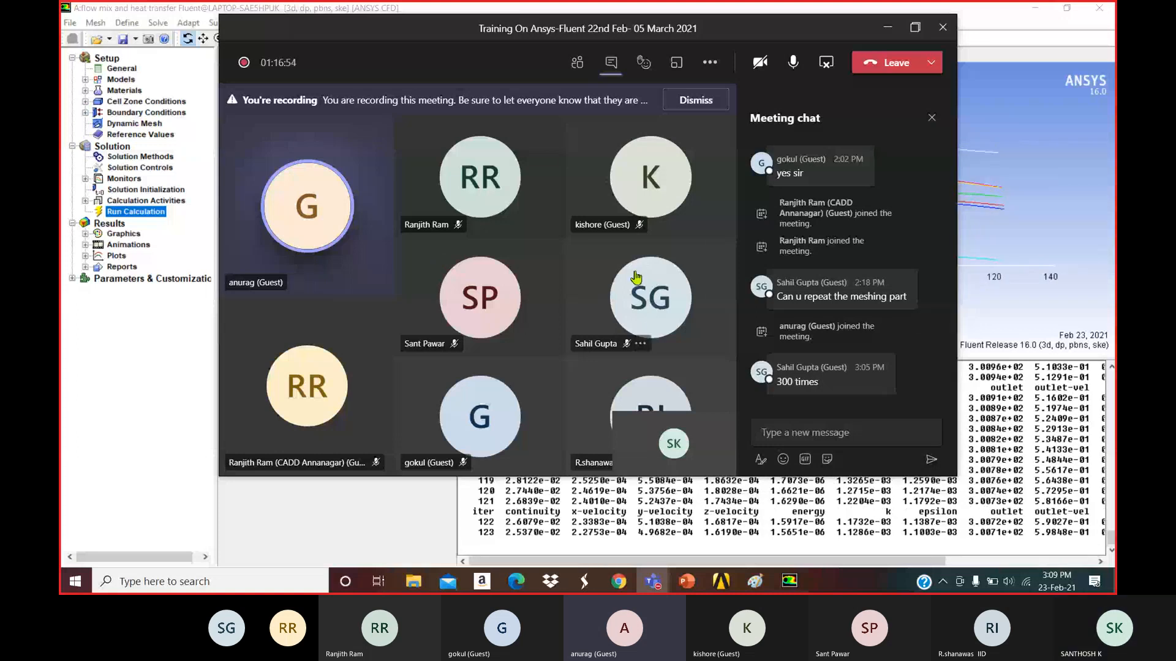
Minimize the Teams meeting window to reveal the converged Fluent run at iteration 216.
mouse_move(636, 278)
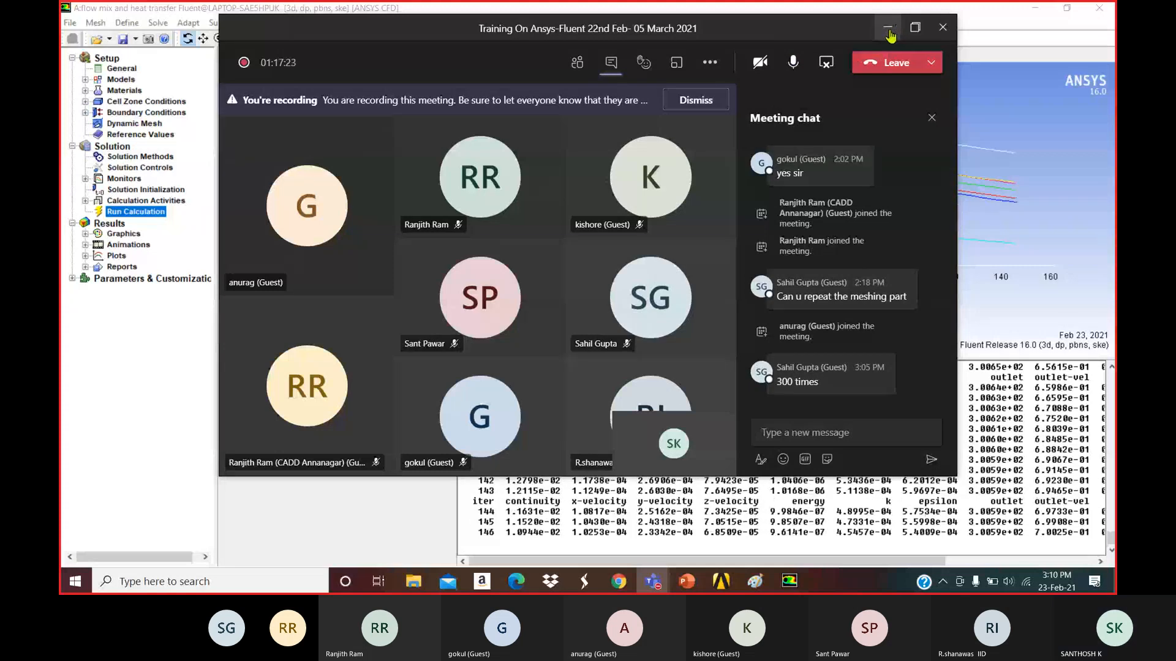
left_click(887, 33)
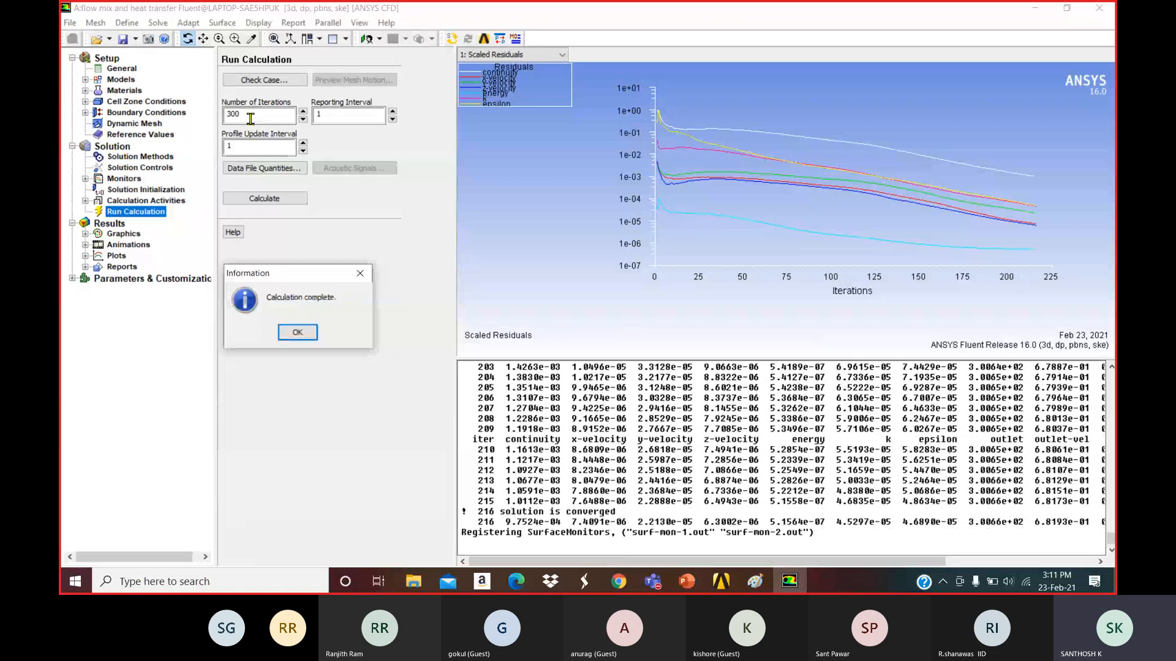
Highlight the '216 solution is converged' line in the console.
double_click(477, 520)
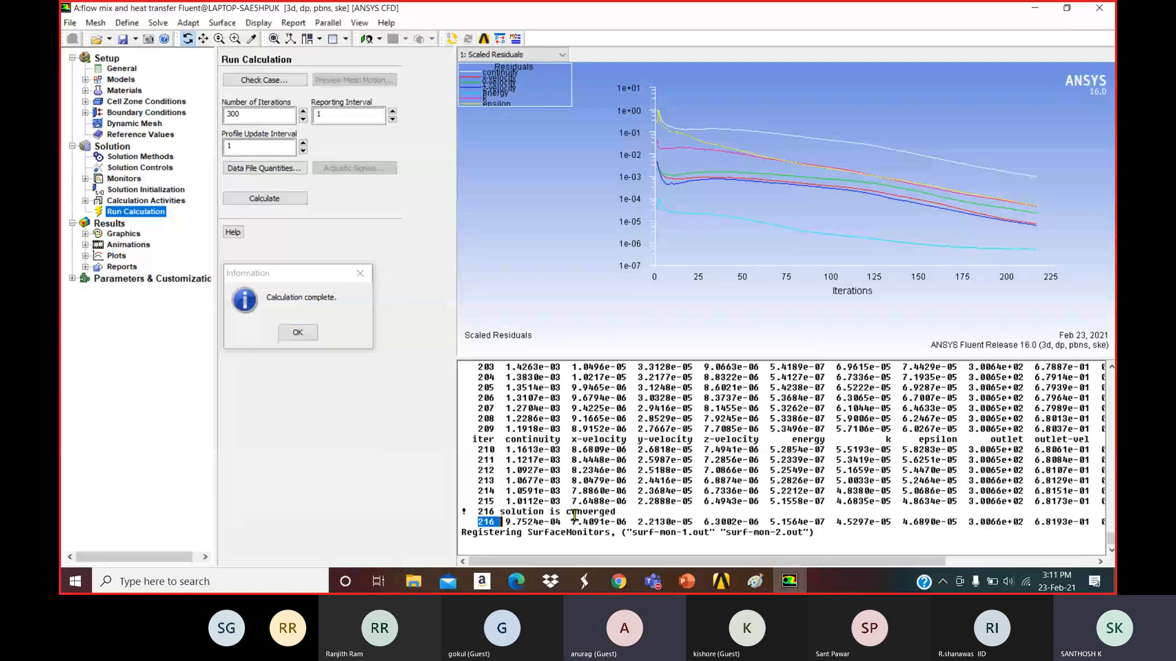
left_click_drag(574, 513, 483, 511)
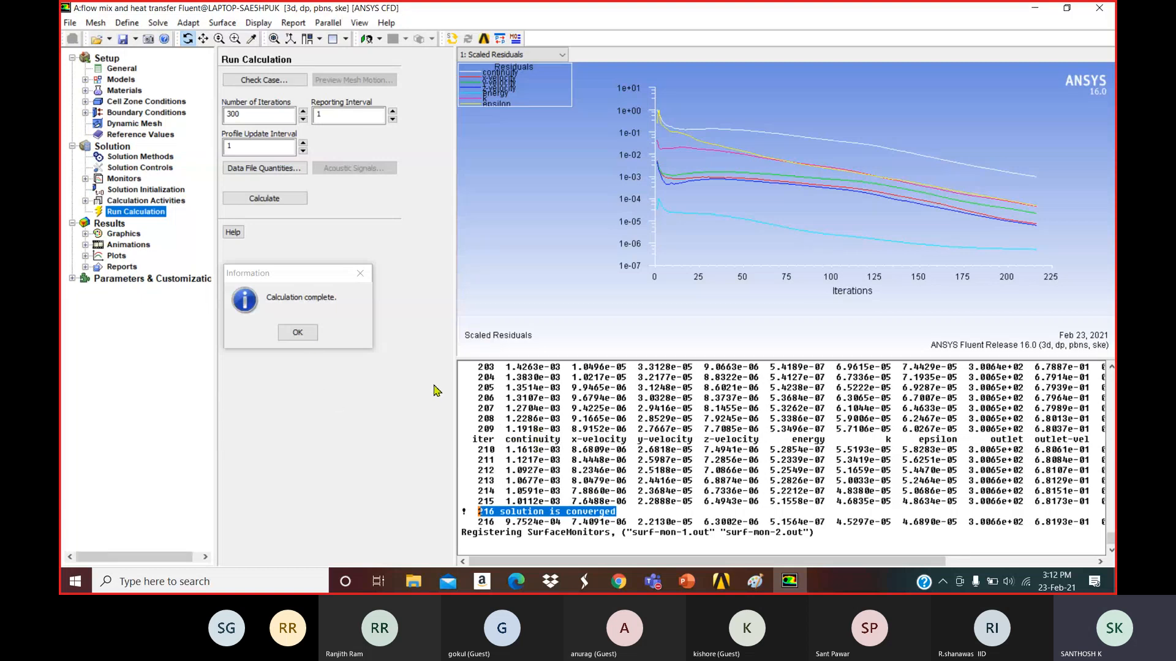
Dismiss the calculation-complete message and set up filled contours under Graphics and Animations.
left_click(308, 336)
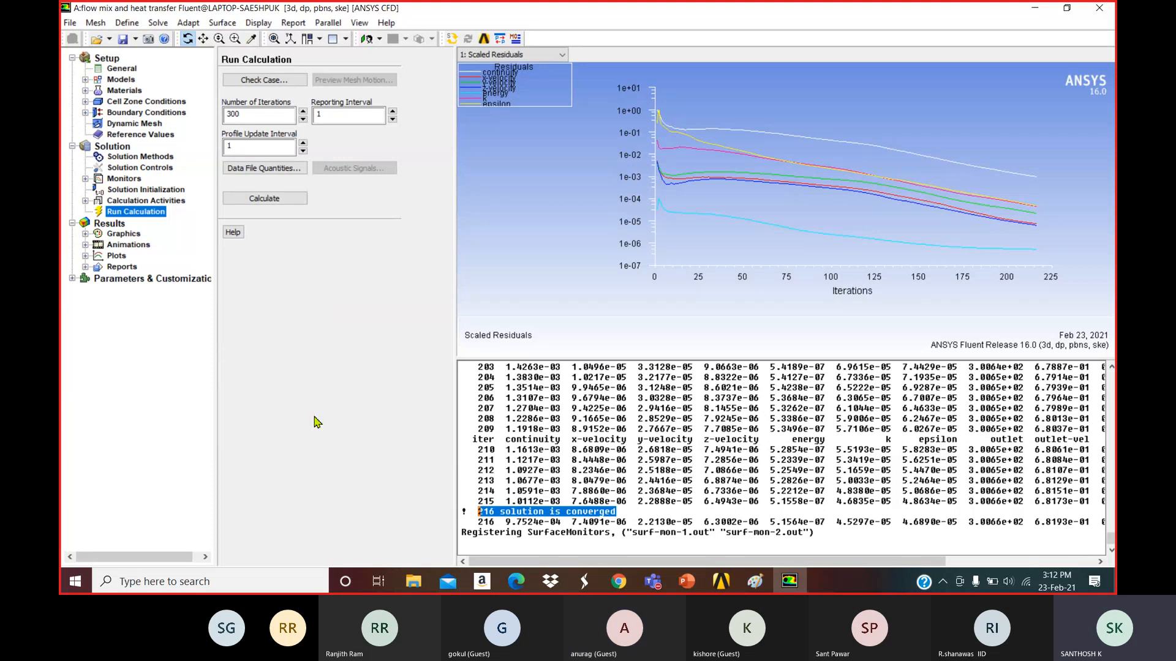
left_click(138, 238)
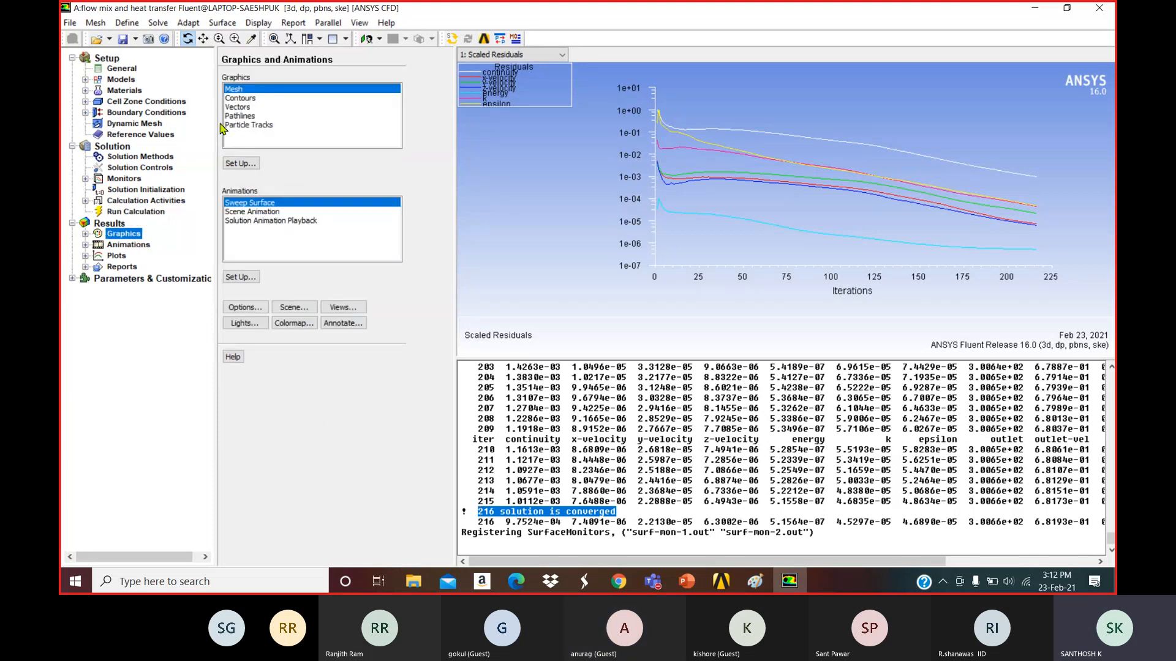
left_click(249, 101)
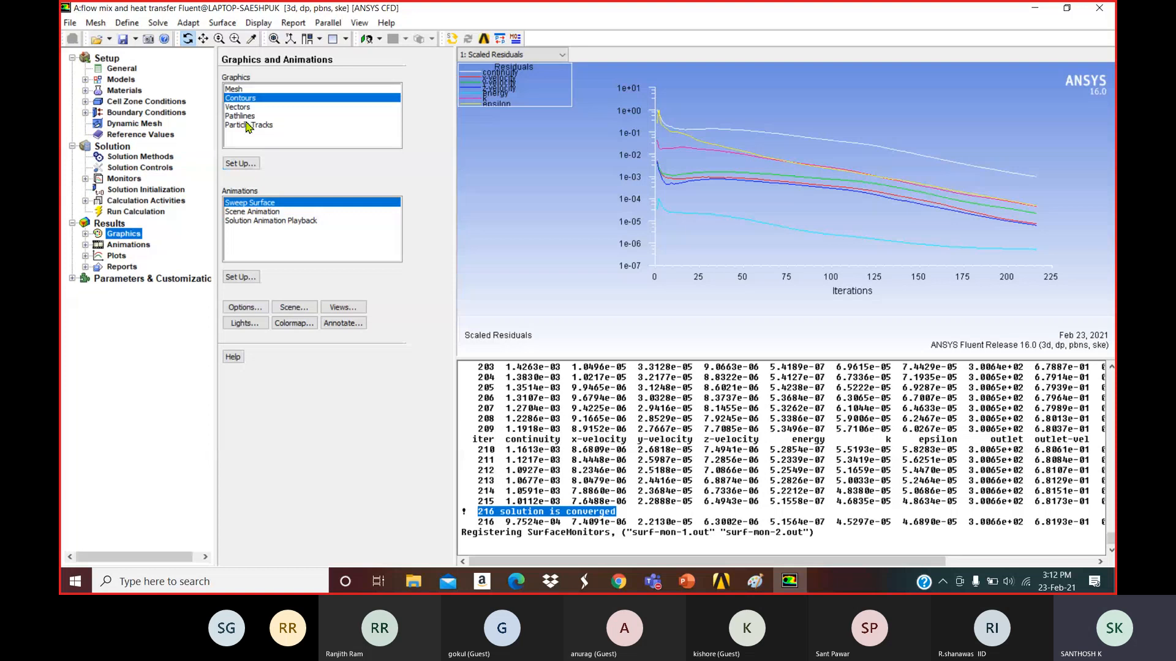
left_click(240, 163)
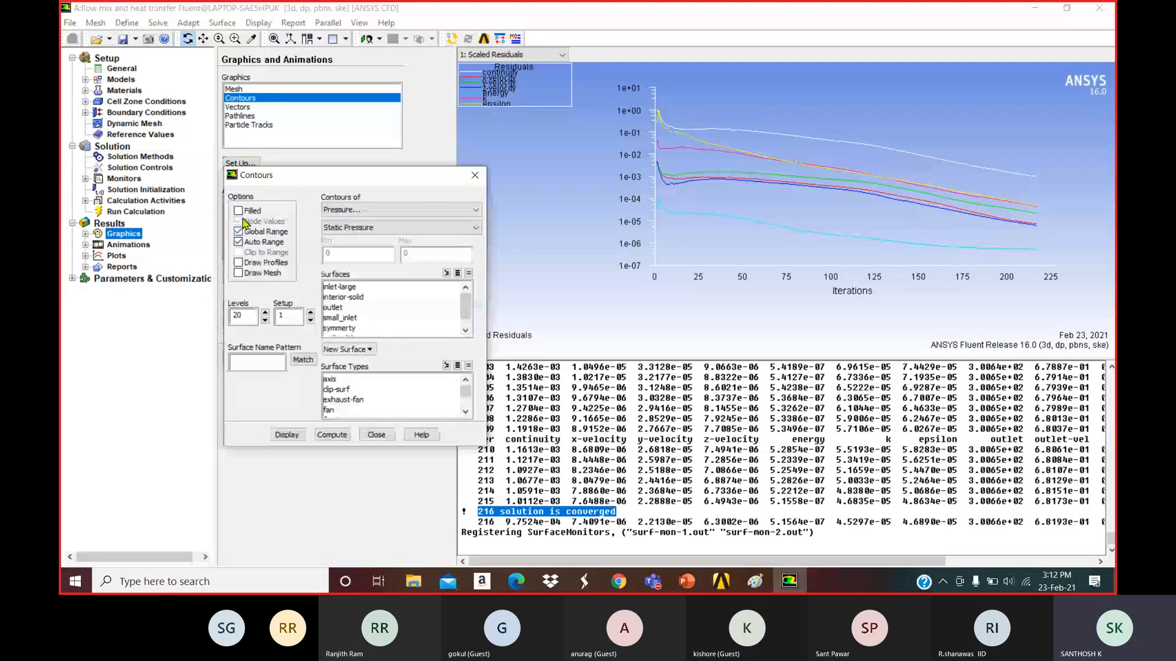
left_click(241, 212)
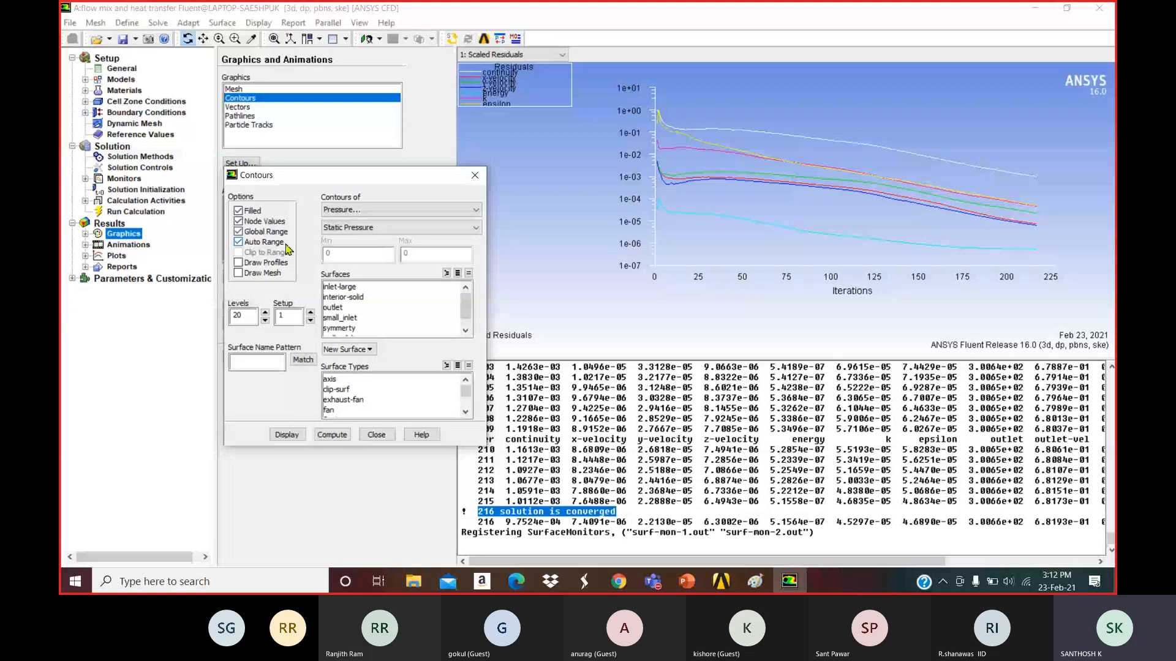
Contour velocity magnitude on the symmetry plane and show it in graphics window 3.
left_click(355, 211)
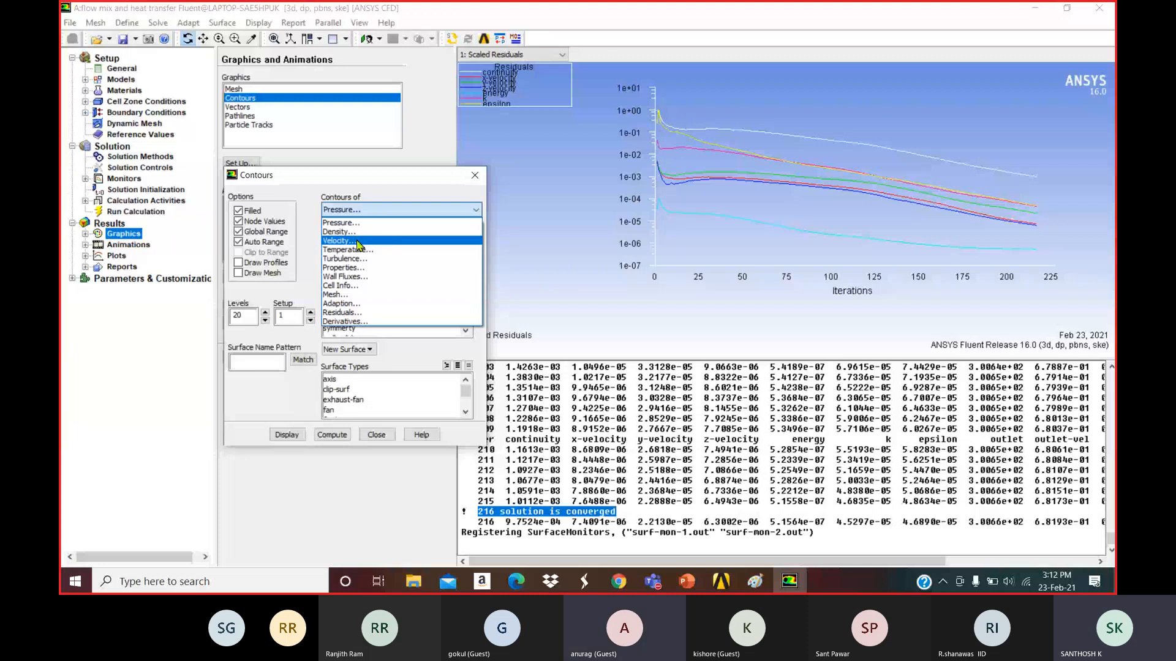
left_click(358, 241)
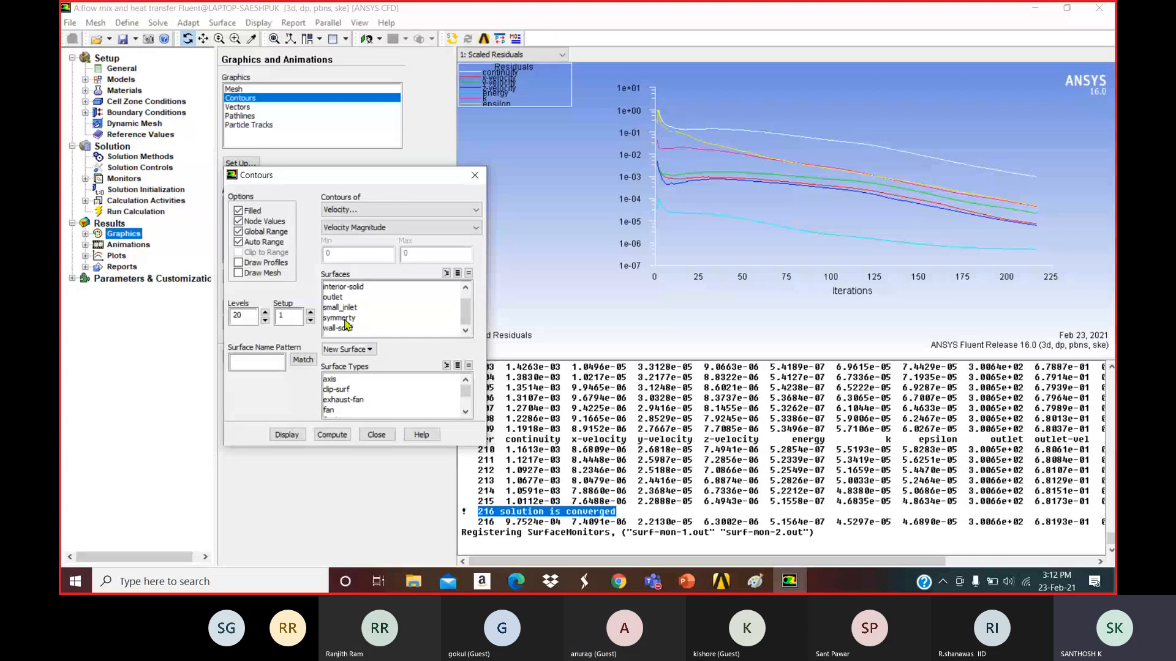
left_click(348, 319)
left_click(513, 55)
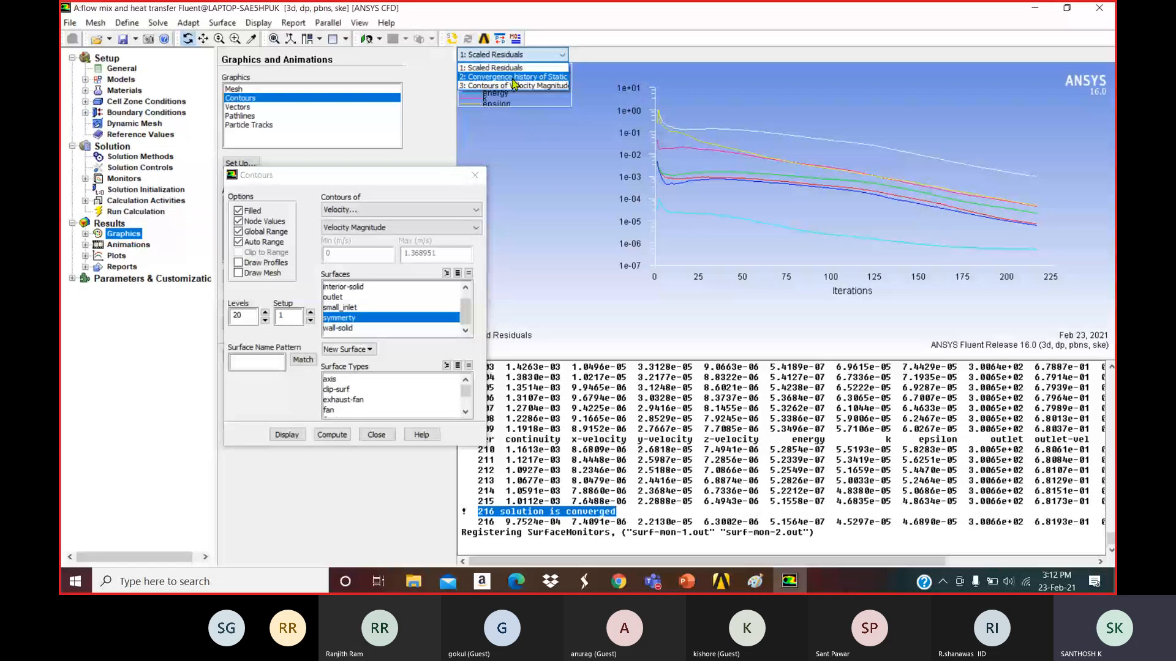
left_click(514, 86)
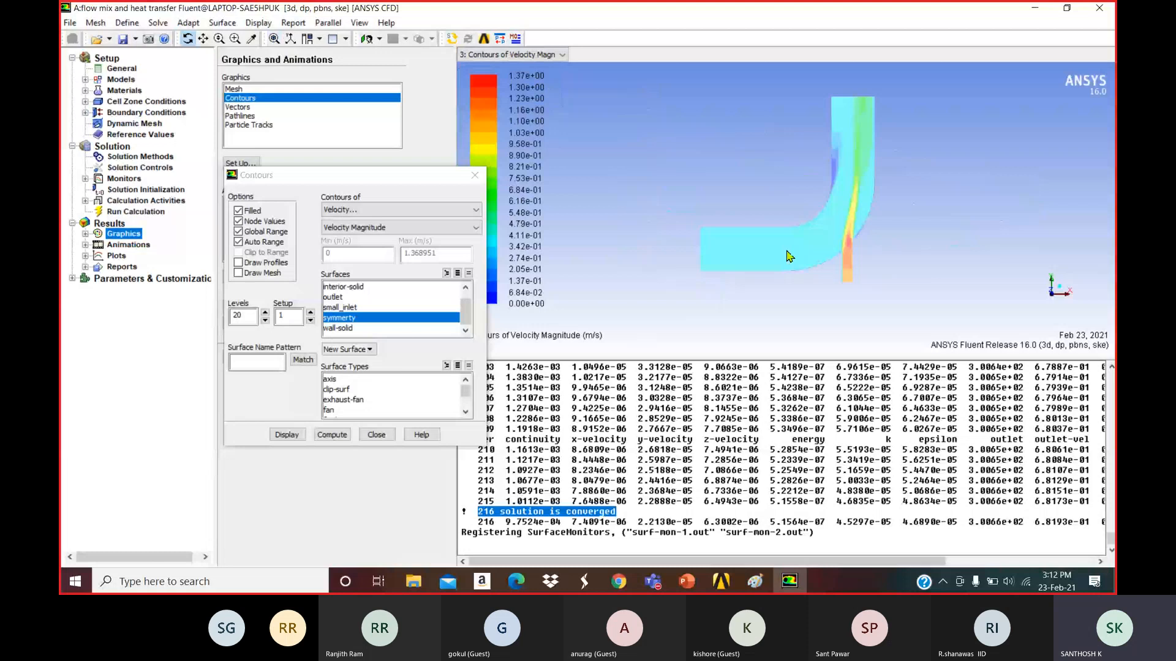
left_click(382, 211)
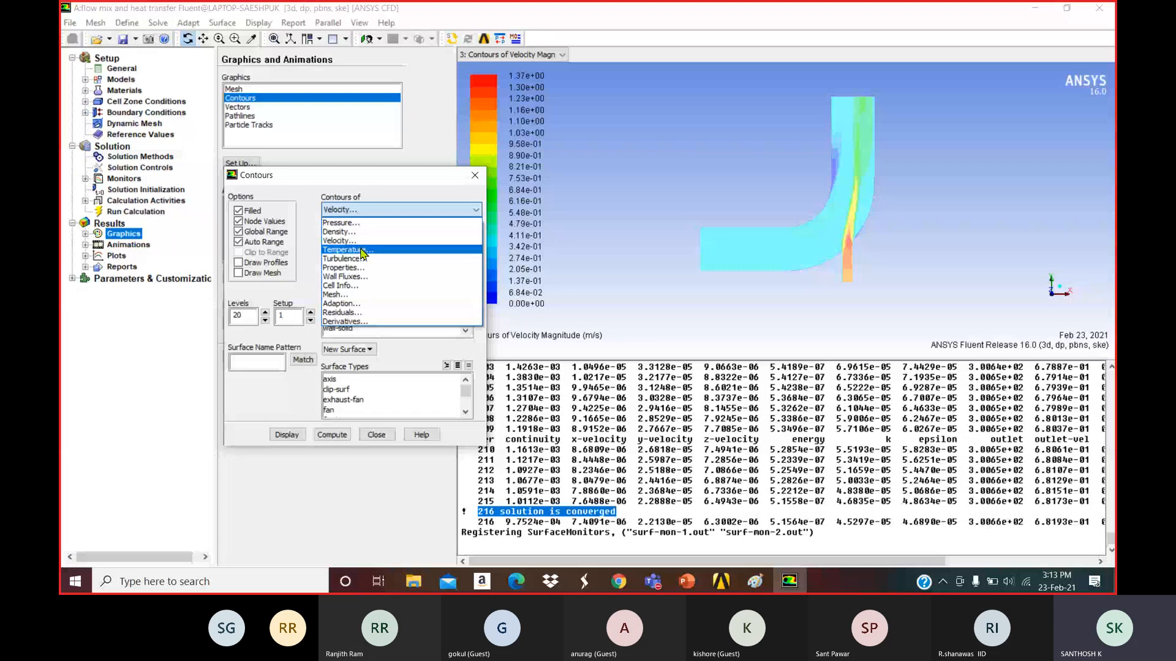
Show static temperature contours (293–313 K) instead of velocity, then close the Contours settings.
left_click(363, 250)
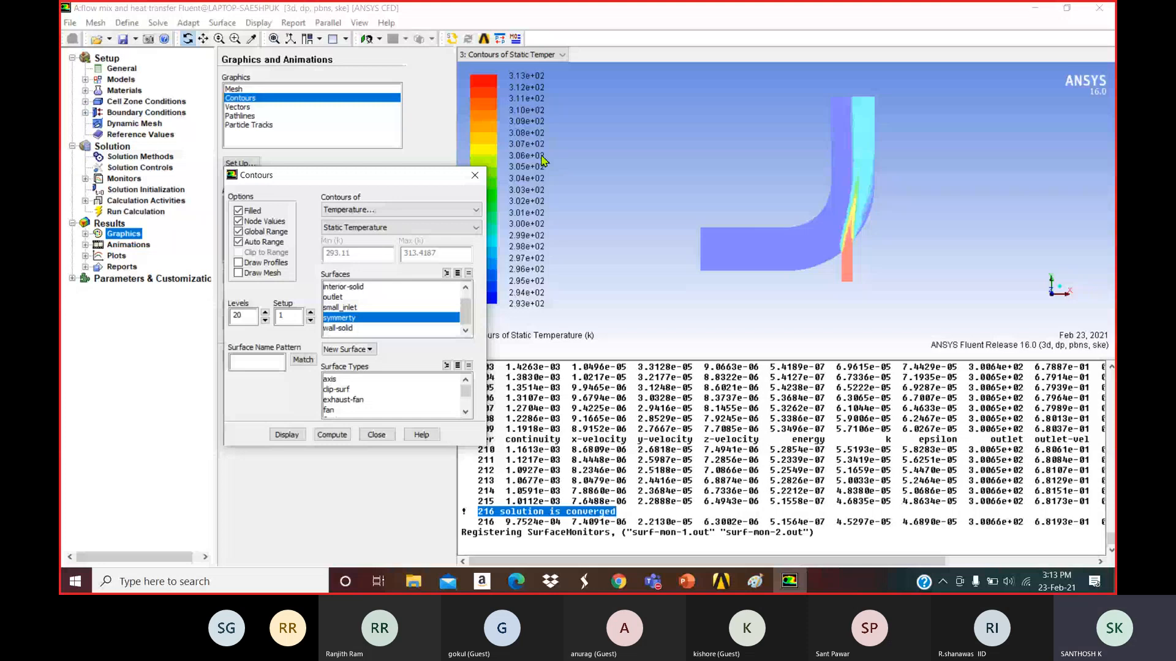
left_click(473, 176)
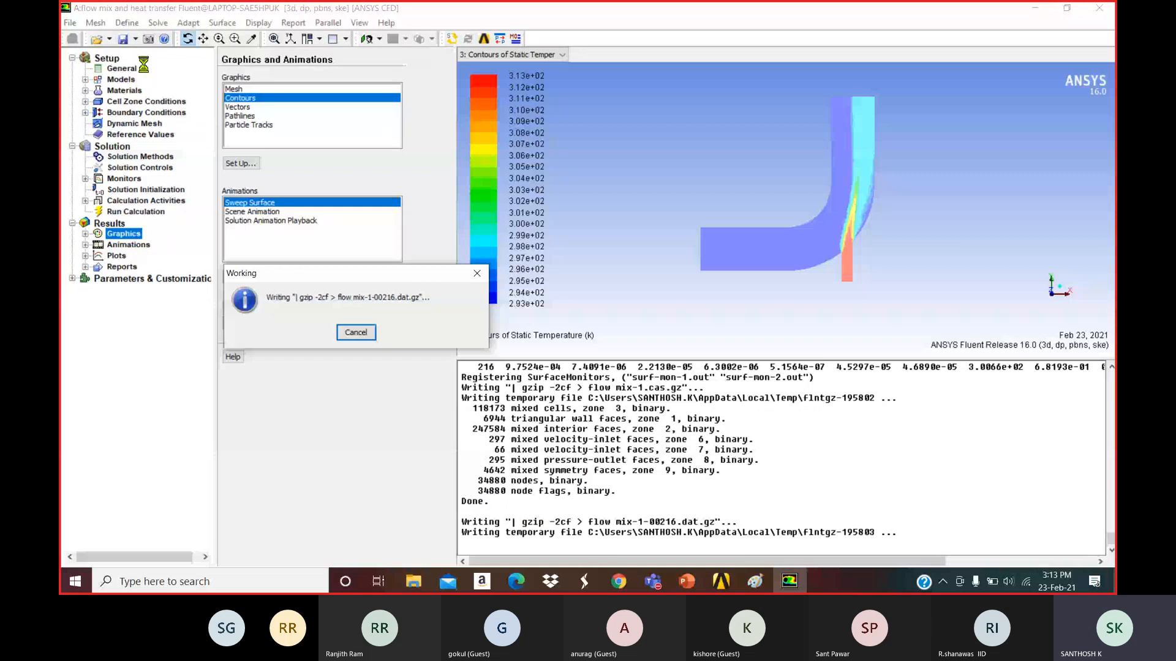
Quit Fluent, confirming the close, and minimise the Workbench project window.
left_click(1095, 14)
left_click(267, 333)
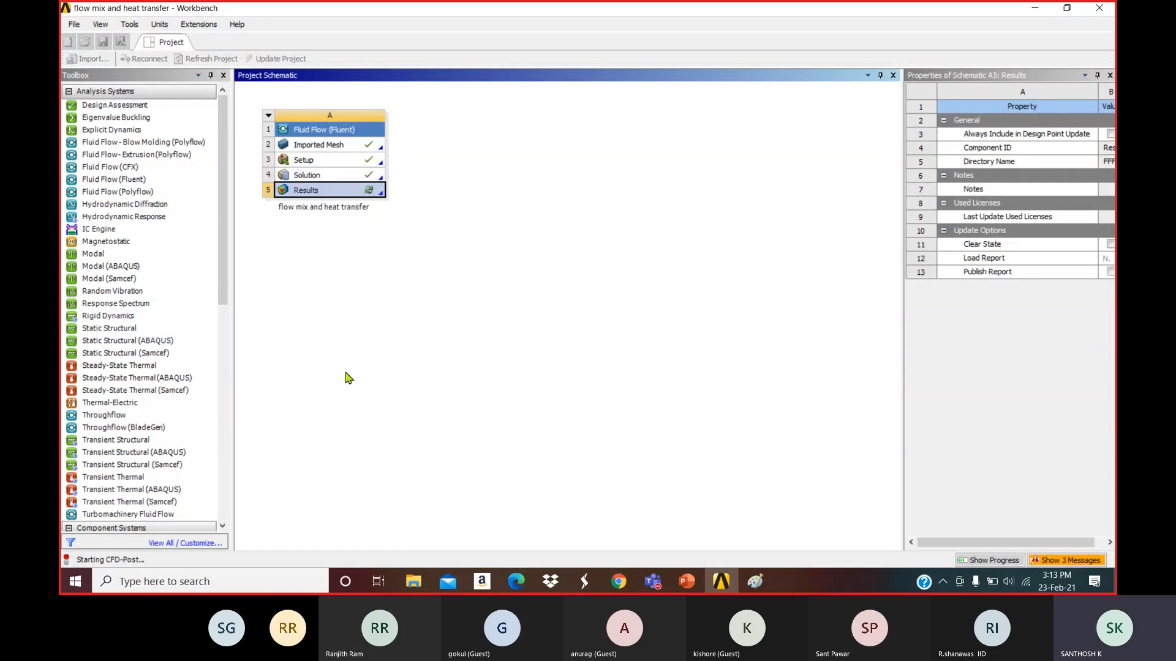
left_click(1032, 10)
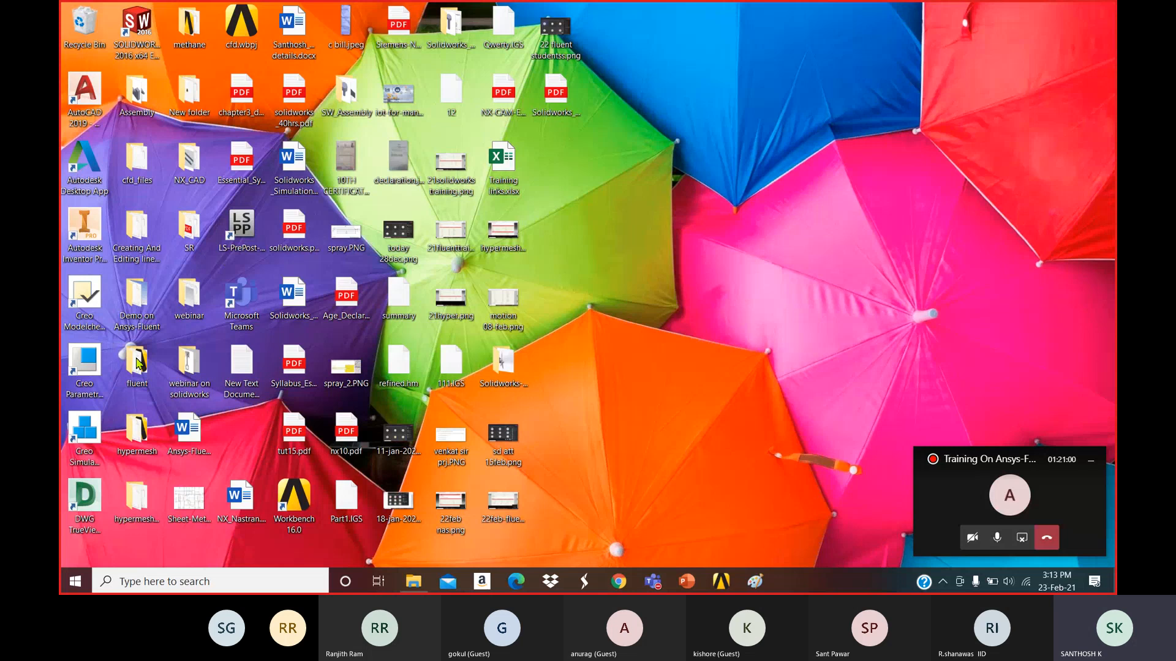
Browse into flow mix and heat transfer_files > dp0 > FFF > Fluent.
double_click(138, 364)
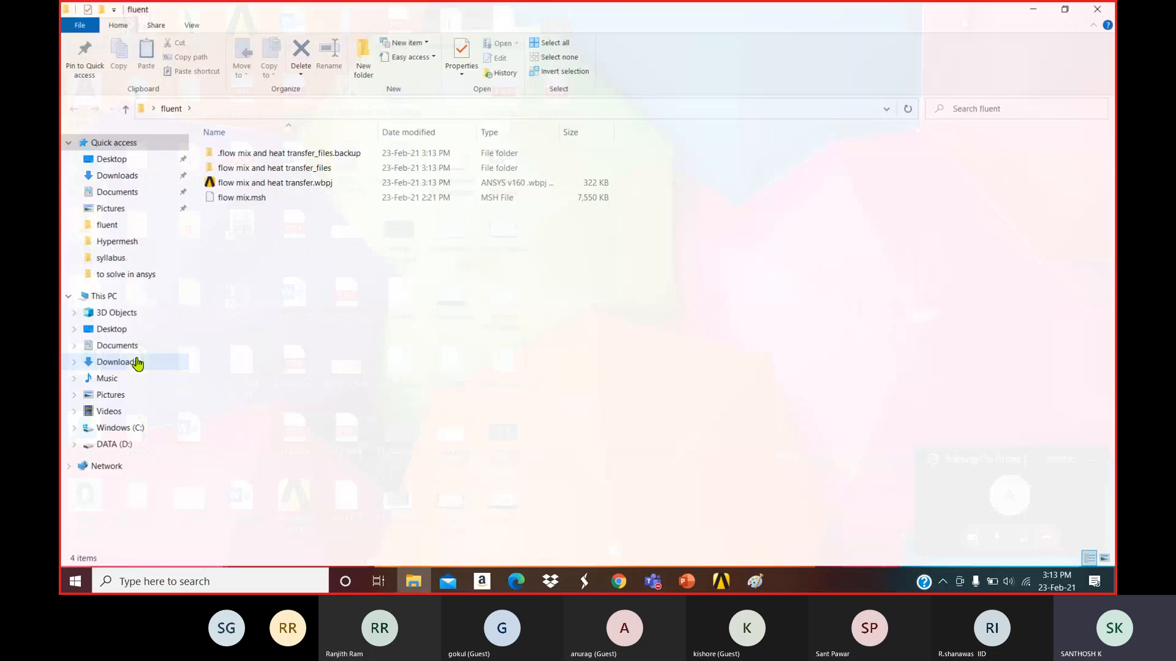
double_click(269, 169)
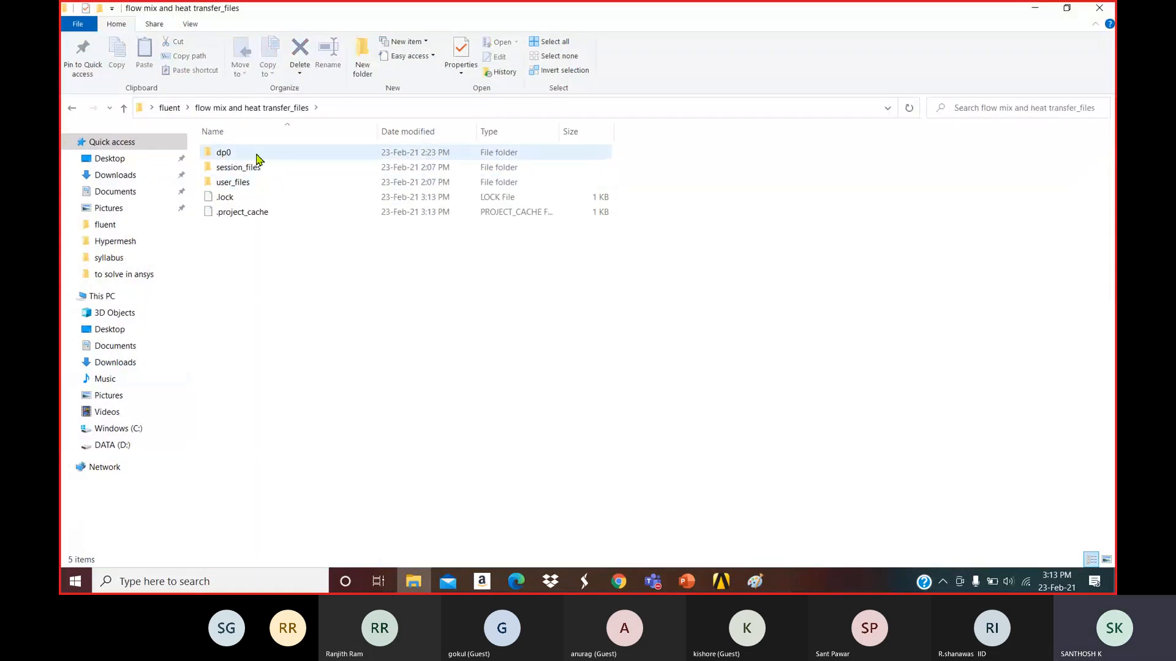
double_click(257, 155)
double_click(257, 155)
double_click(258, 155)
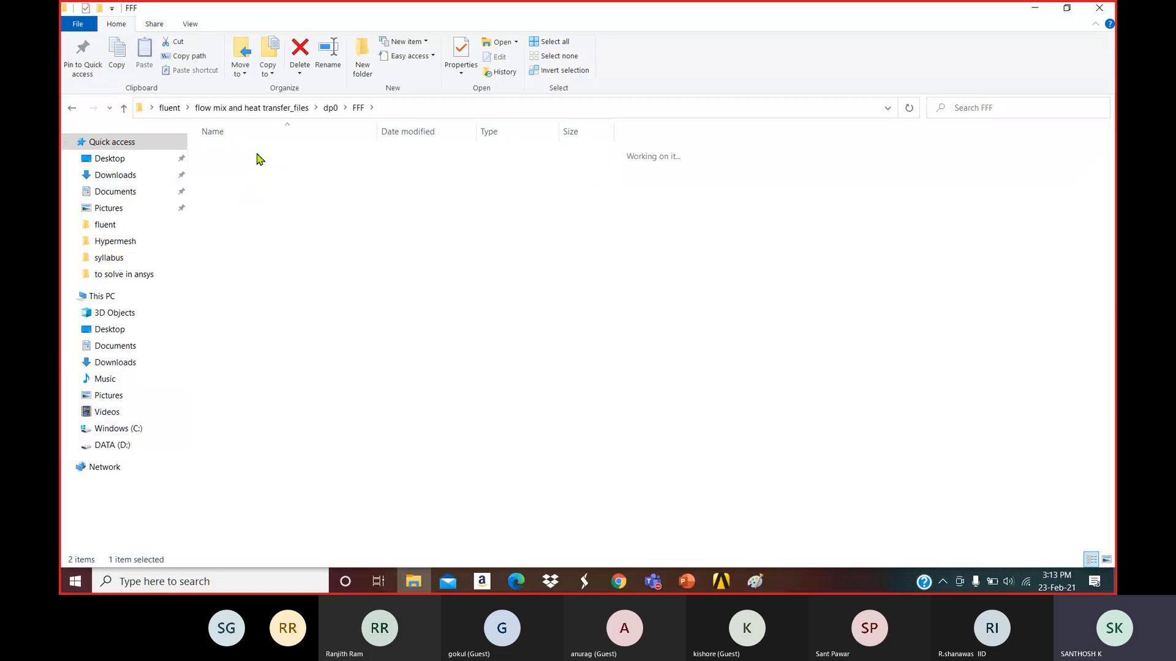
Look over the surf-mon .out files, the .cas.gz case files and the flow mix-1-00216.dat.gz data file.
left_click(263, 244)
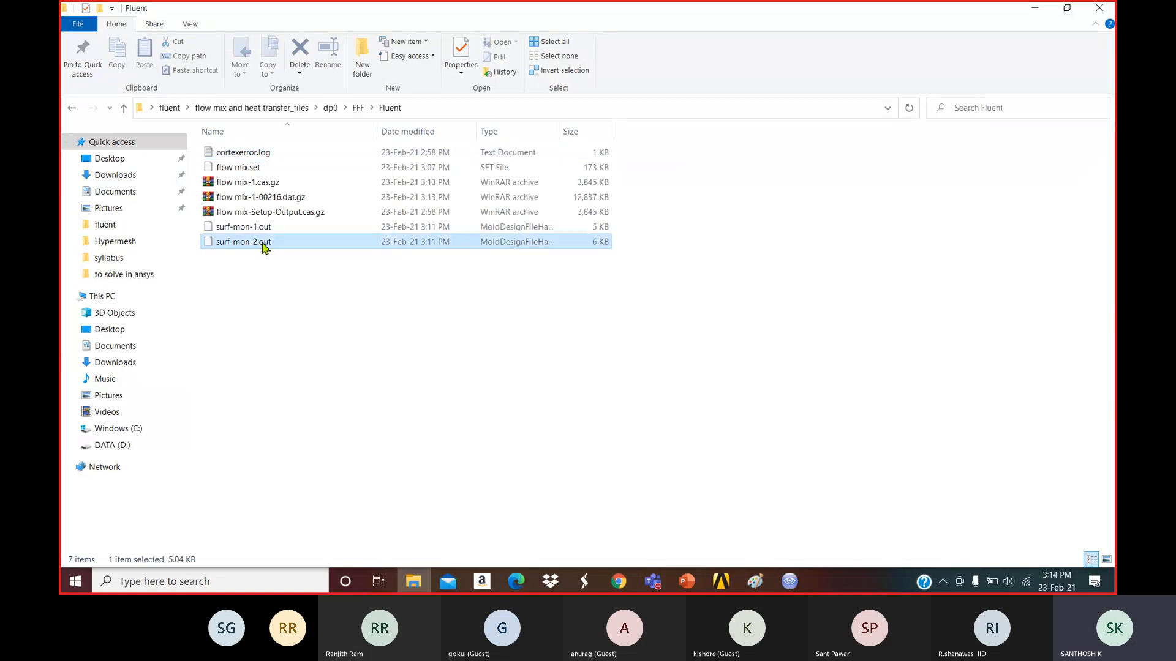
left_click(270, 228)
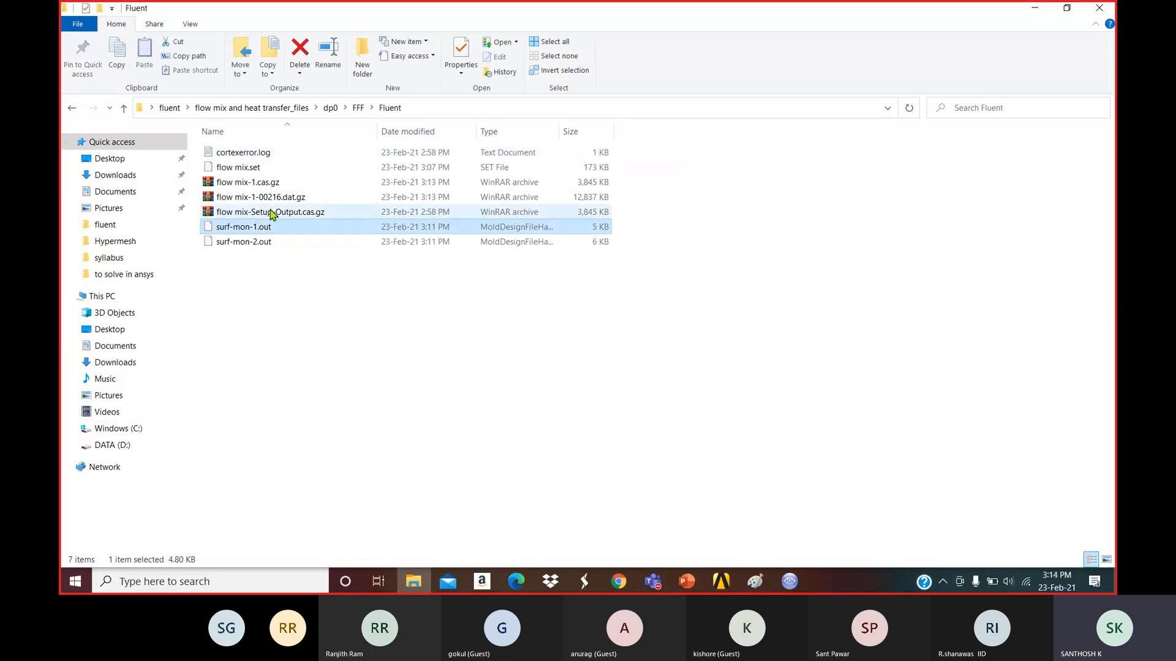
left_click(275, 214)
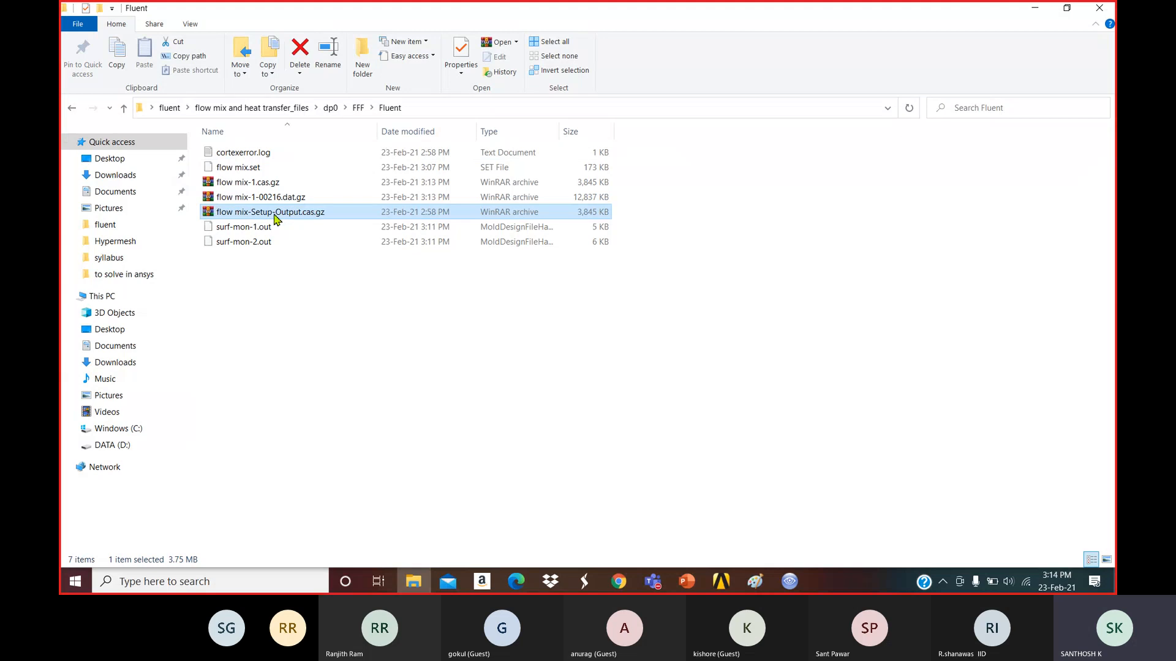
left_click(285, 197)
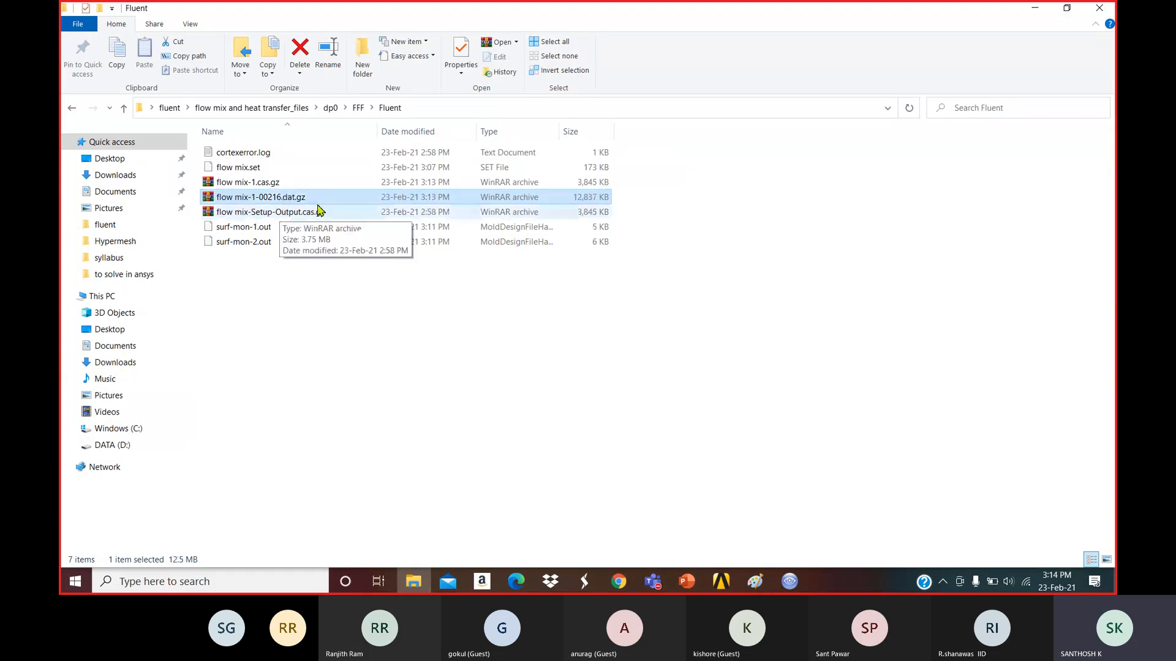
left_click(268, 183)
left_click(280, 201)
left_click(283, 210)
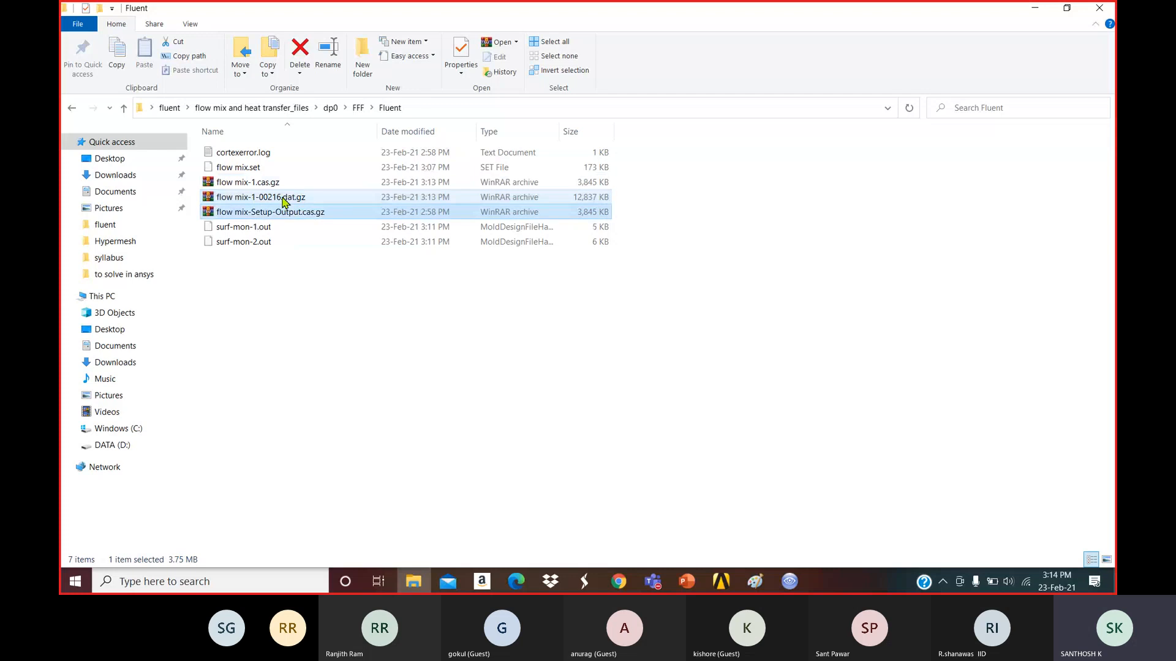
left_click(580, 202)
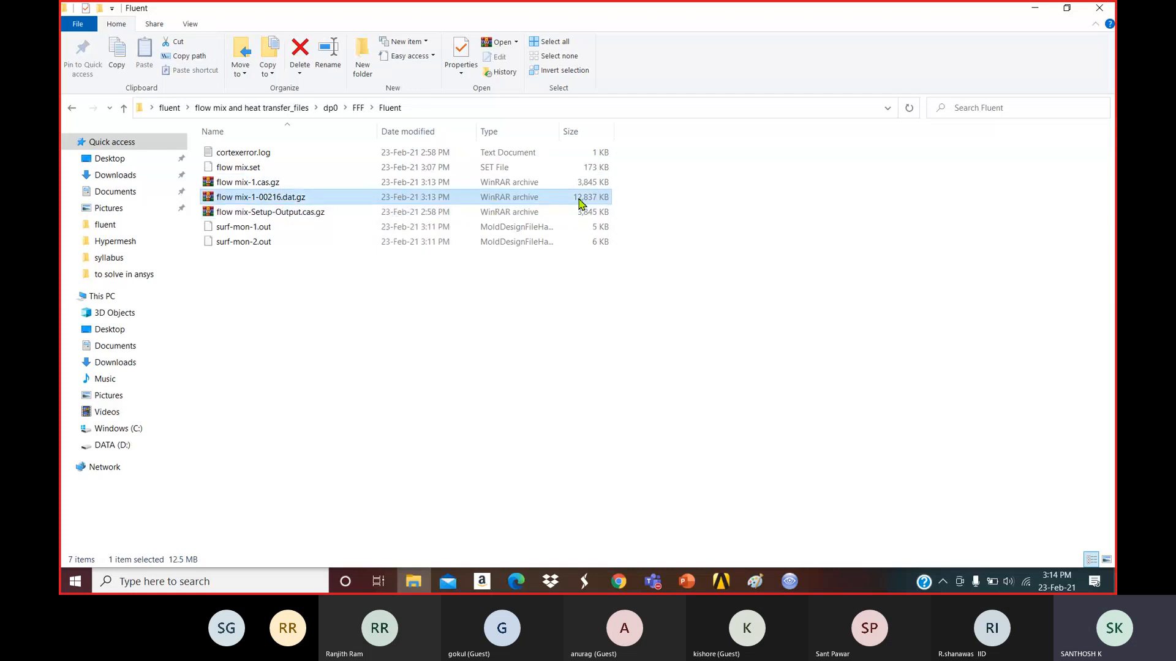
left_click(575, 212)
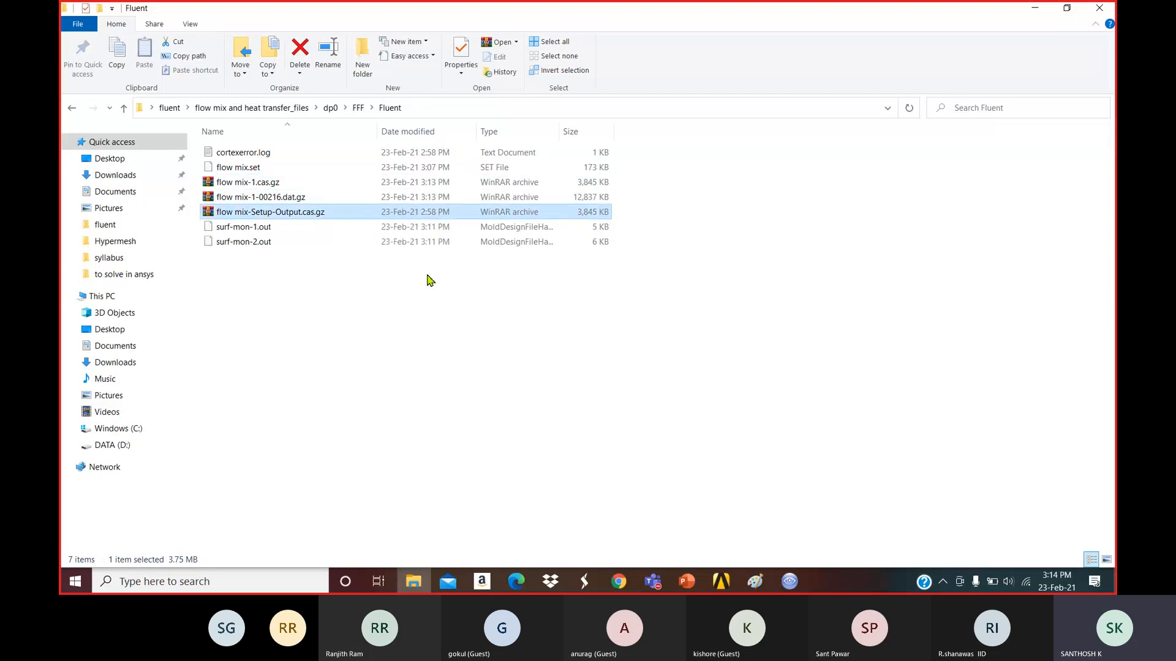
Go back to FFF, open the empty Post folder, and close File Explorer.
left_click(73, 109)
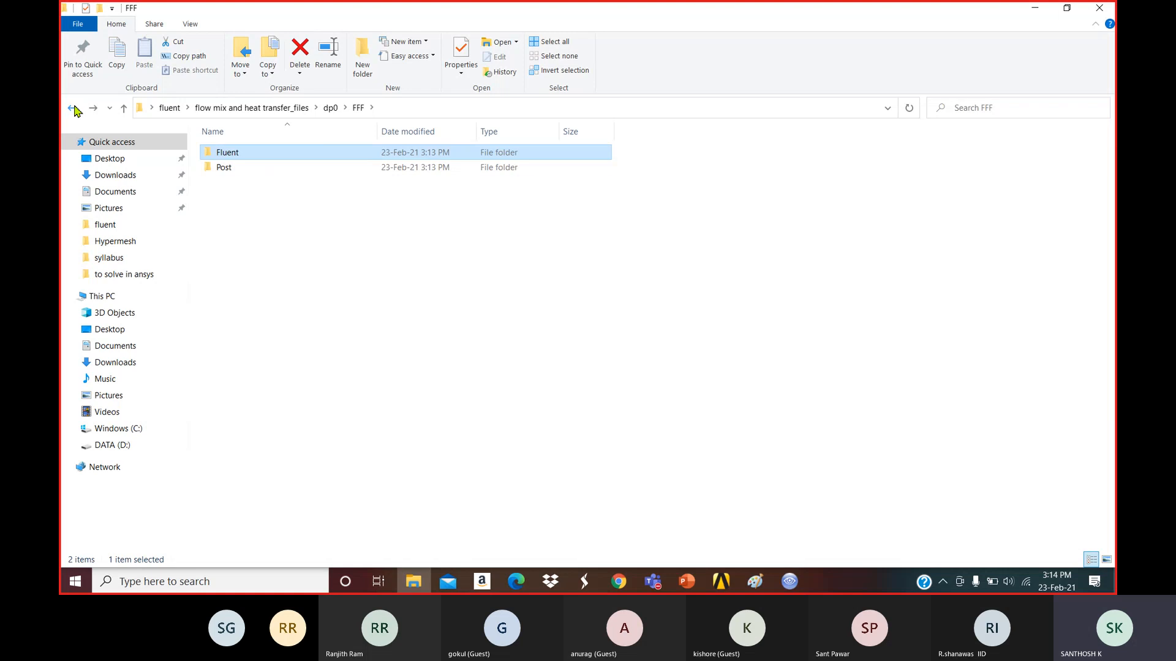
double_click(255, 168)
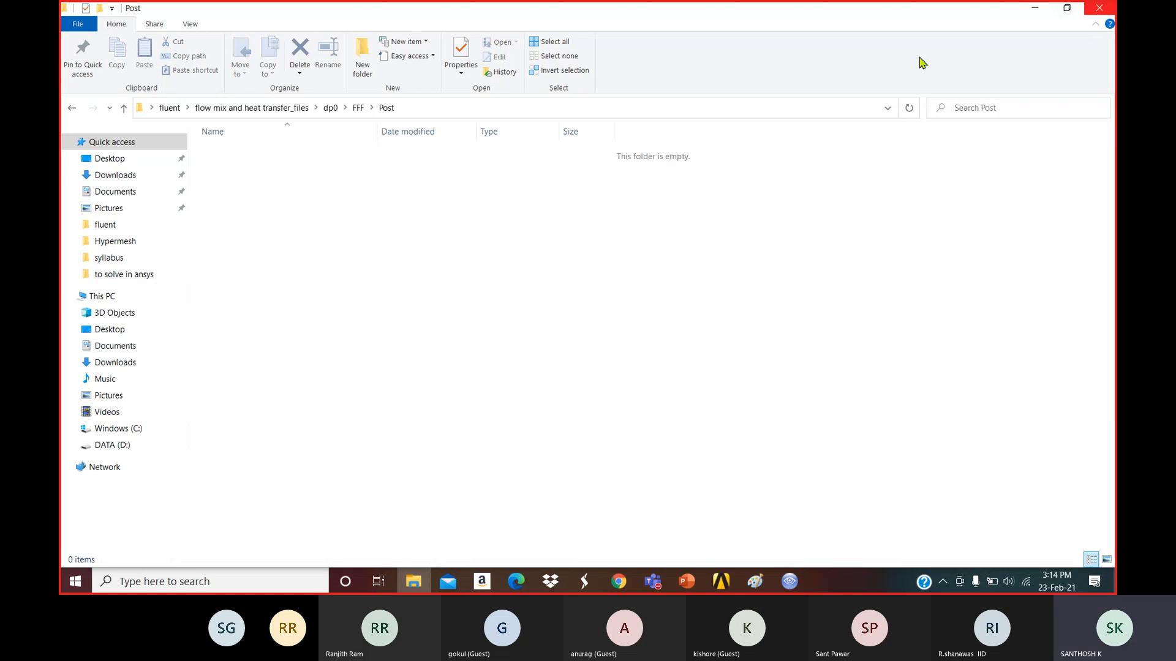
left_click(1101, 8)
View the elbow face-on along Z and display the symmerty surface as a filled shape.
left_click(1043, 507)
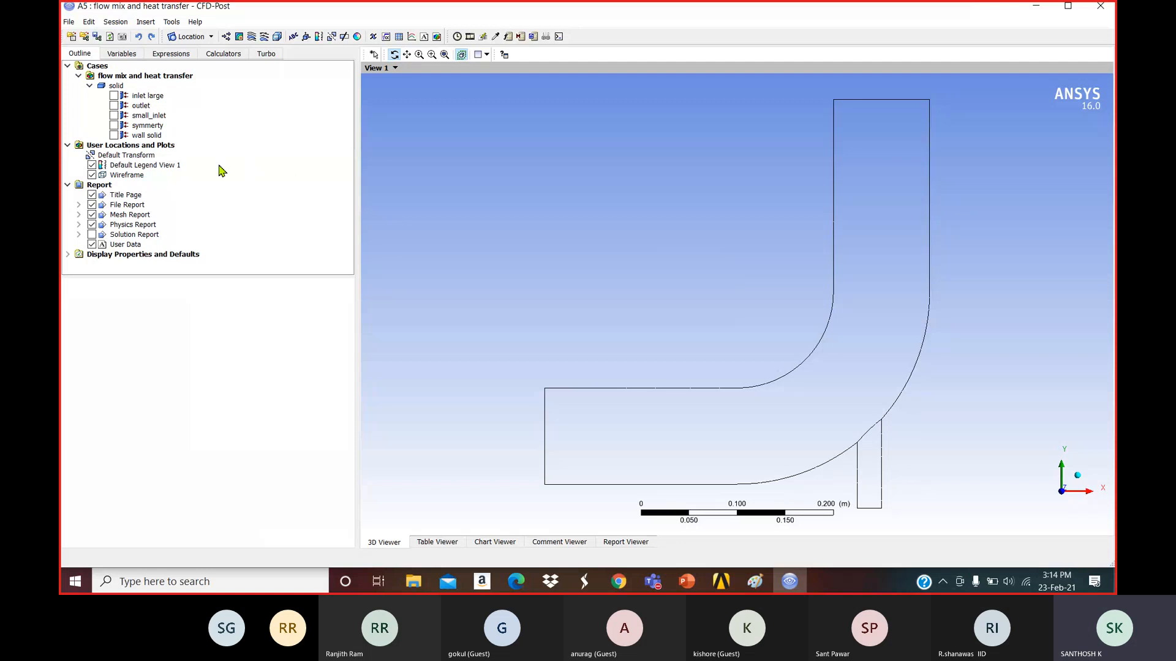
left_click(113, 126)
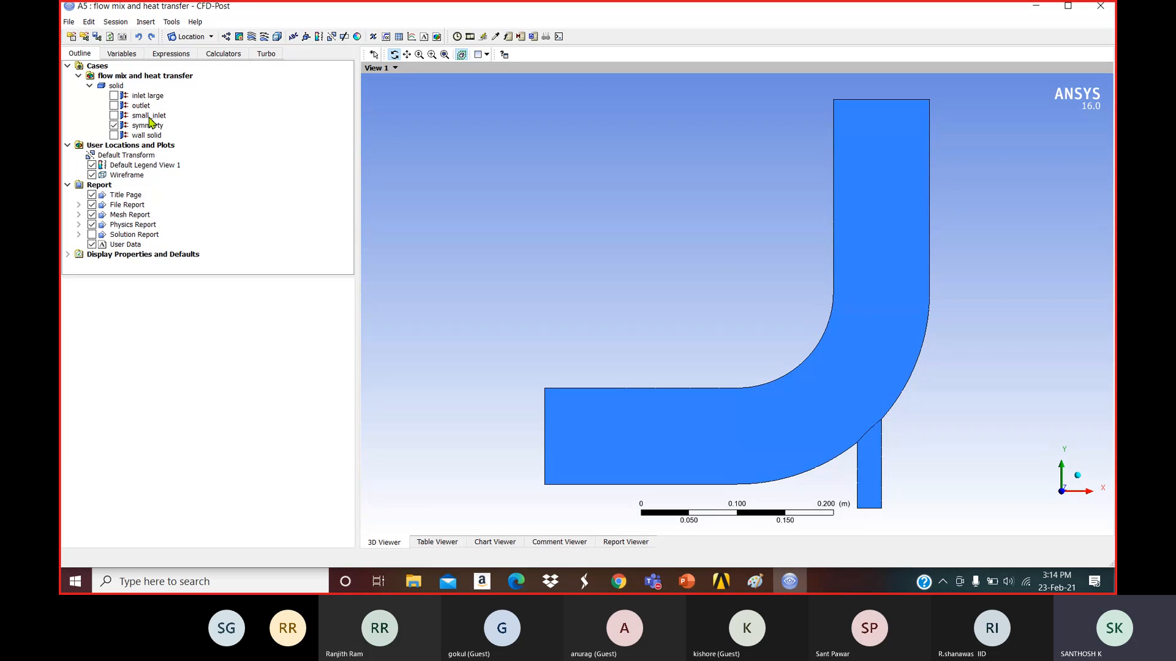
Insert a contour plot named velocity and place it on the symmerty plane.
left_click(239, 38)
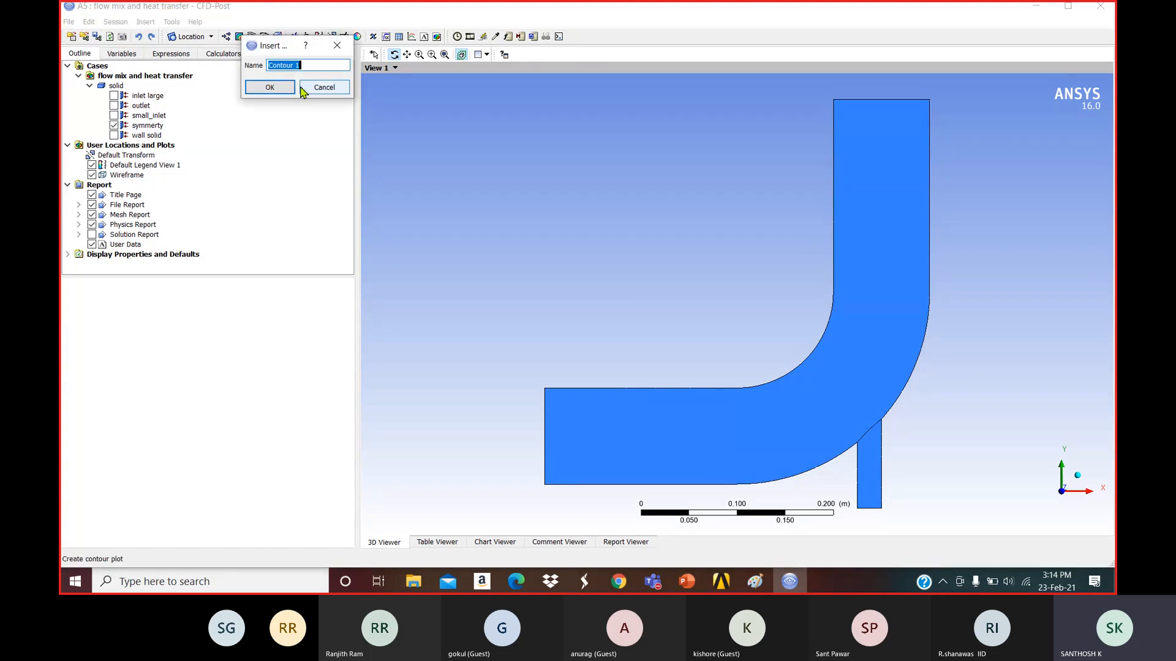
type("velocity")
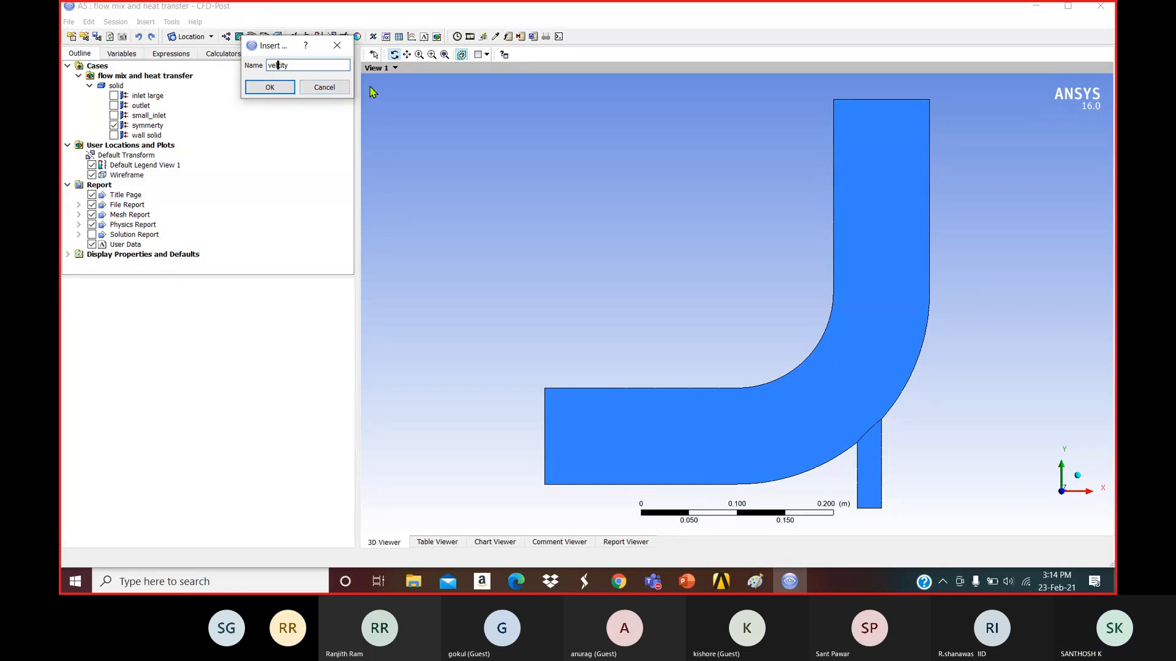
type("oc")
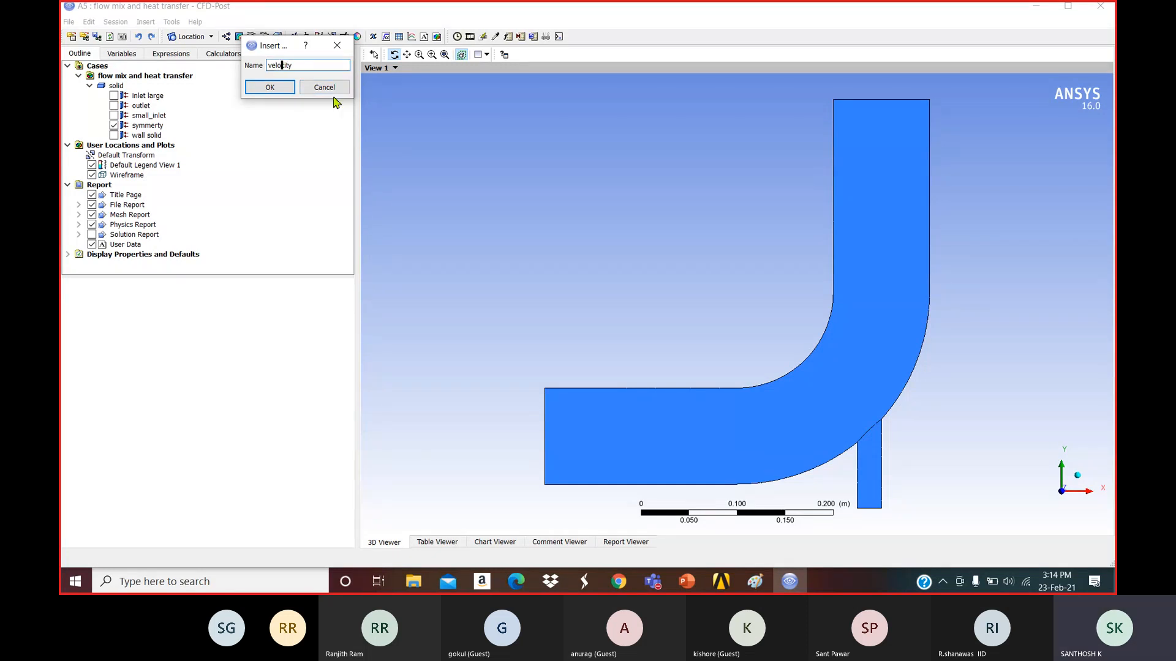
left_click(282, 92)
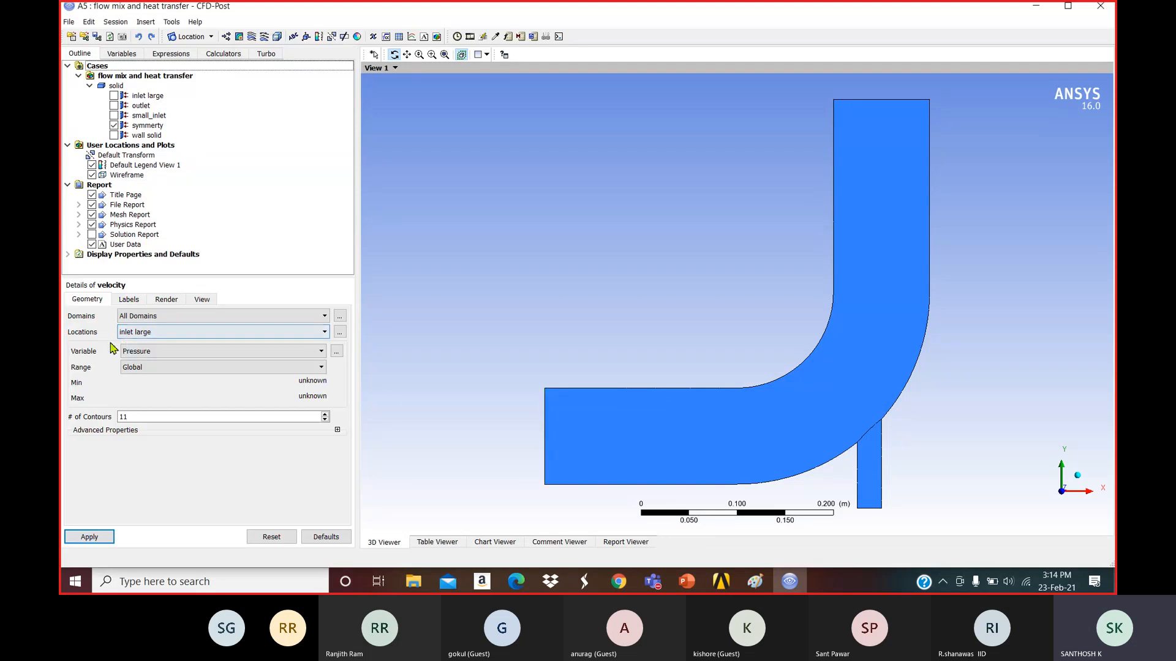
left_click(154, 334)
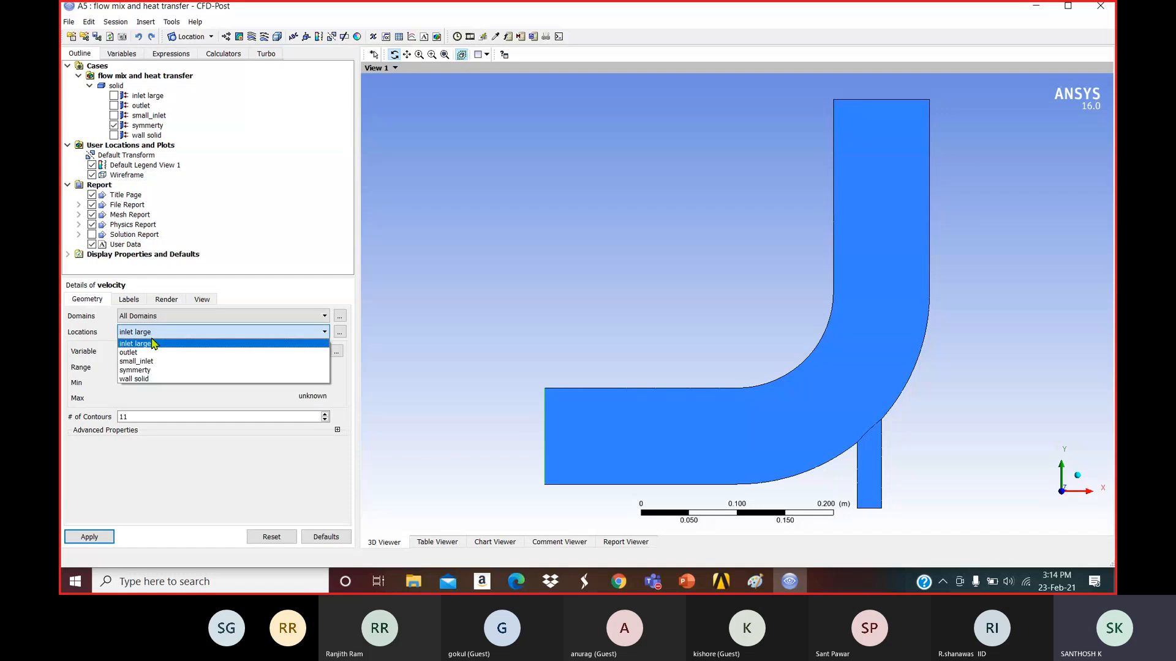
left_click(147, 370)
left_click(92, 536)
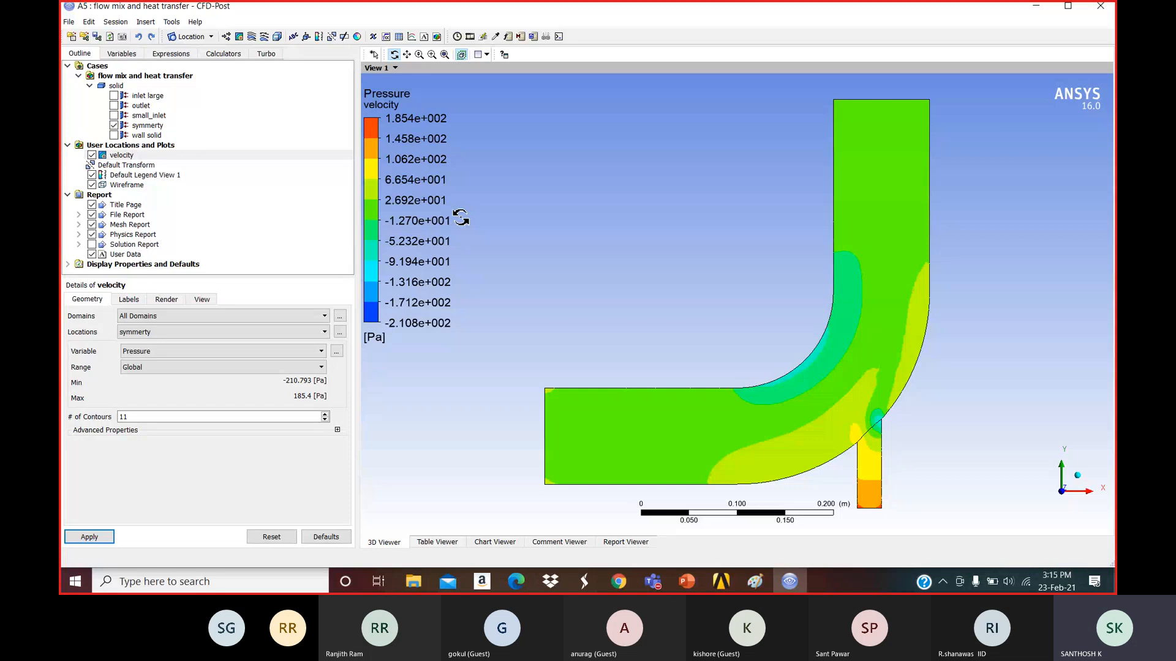
Set the contour's domains to All Domains, after briefly trying solid, and redraw it.
left_click(147, 316)
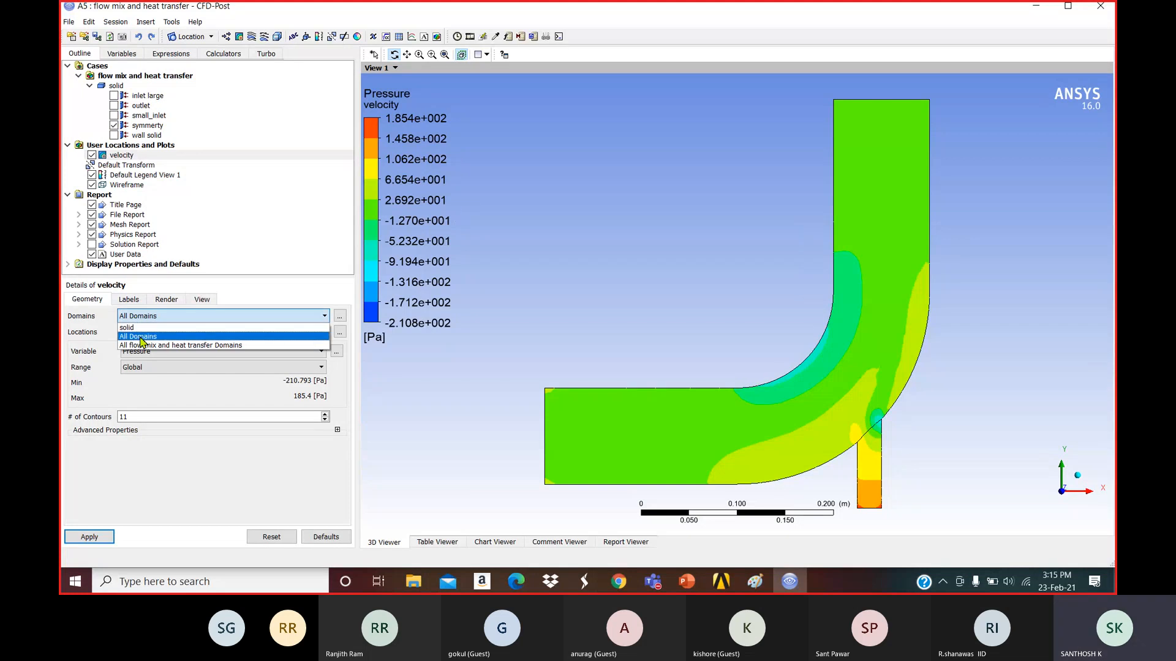
left_click(126, 328)
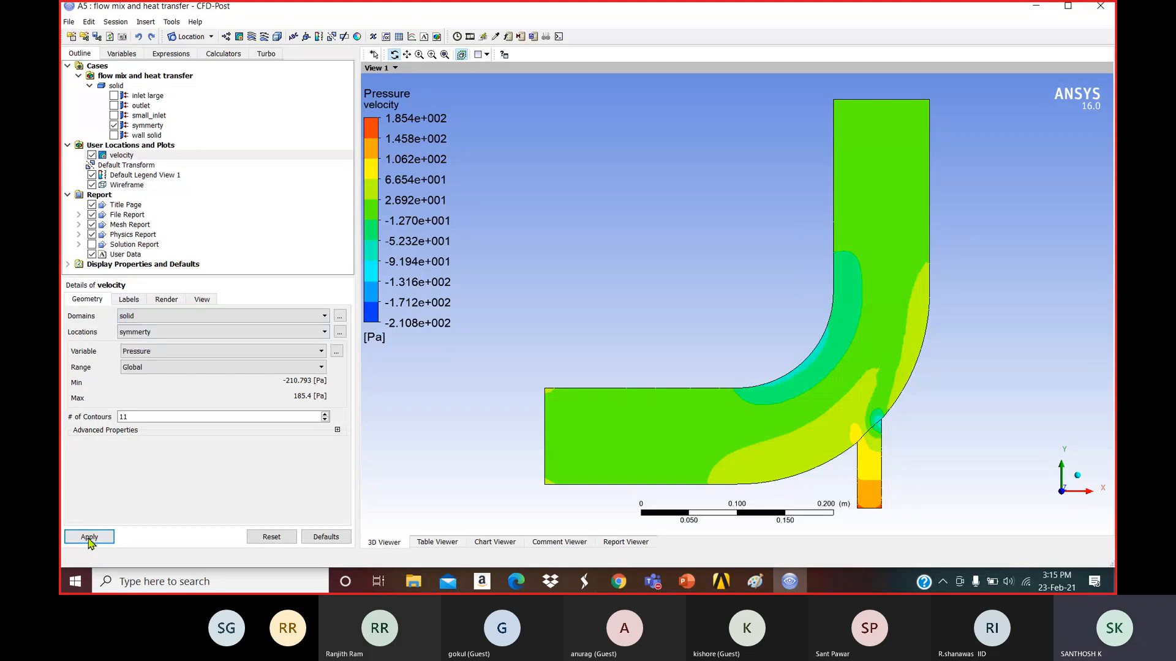
left_click(89, 537)
left_click(174, 316)
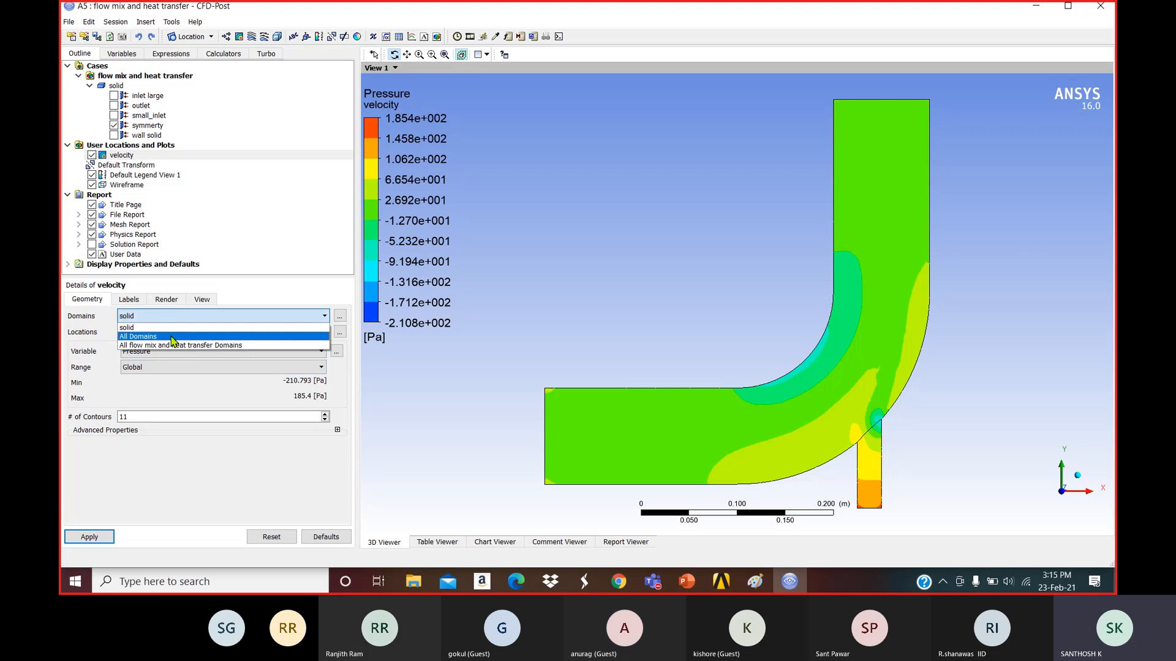
left_click(173, 337)
left_click(93, 538)
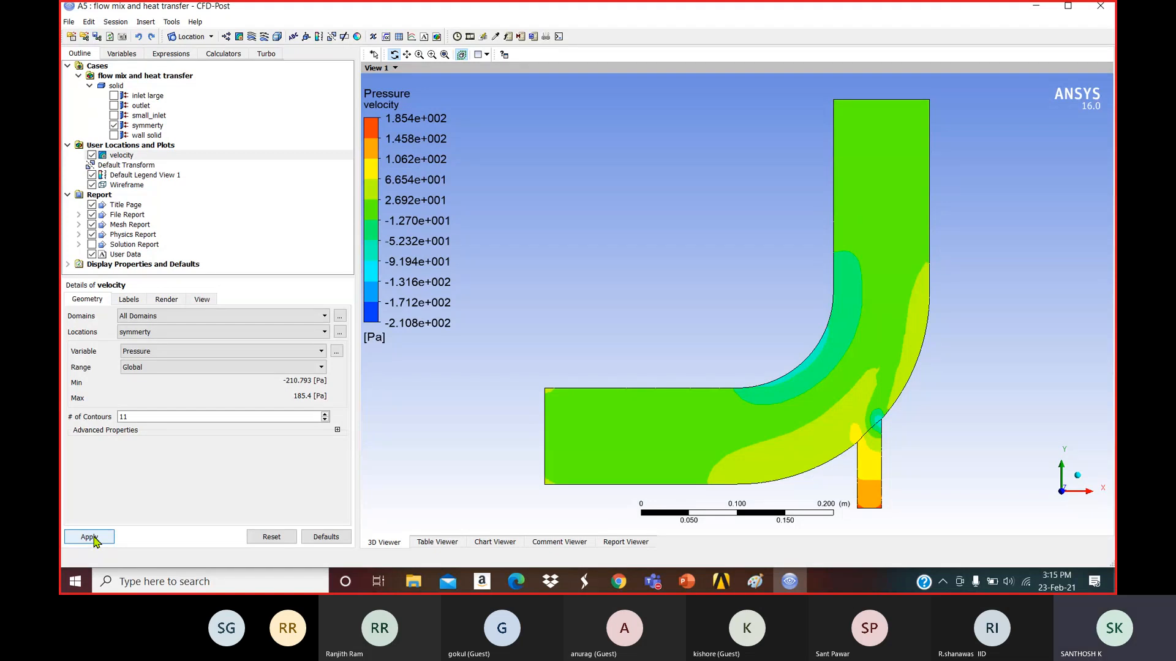
left_click(93, 537)
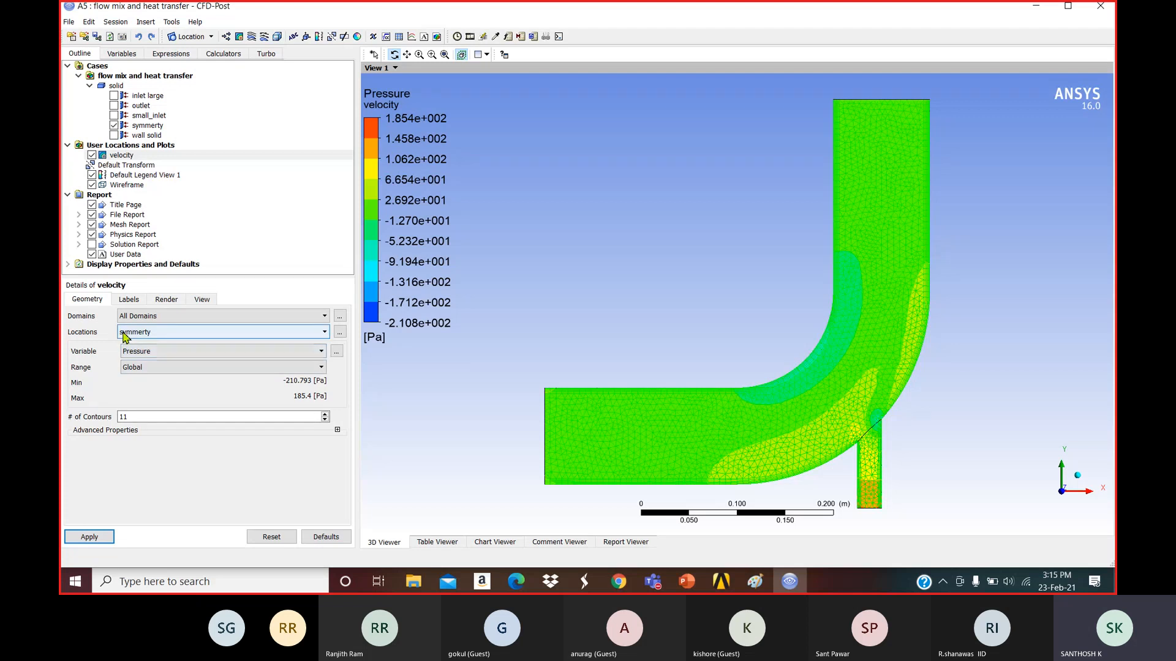
left_click(140, 335)
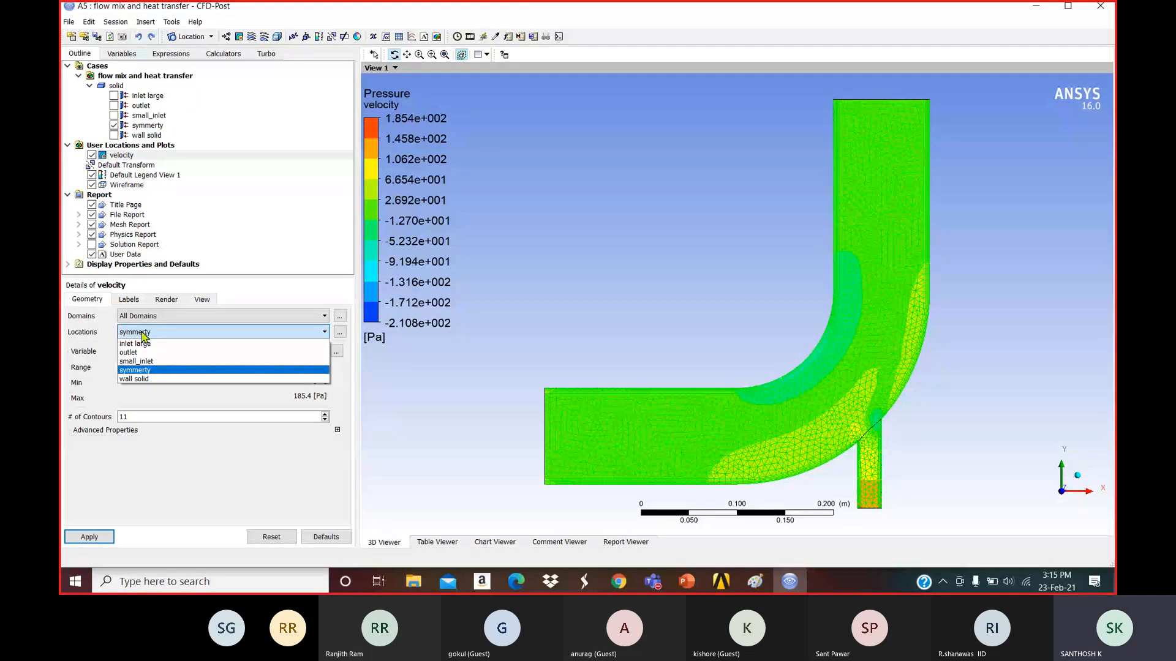
Color the velocity contour by Velocity (0–1.369 m/s) and turn on value probing.
left_click(142, 334)
left_click(151, 352)
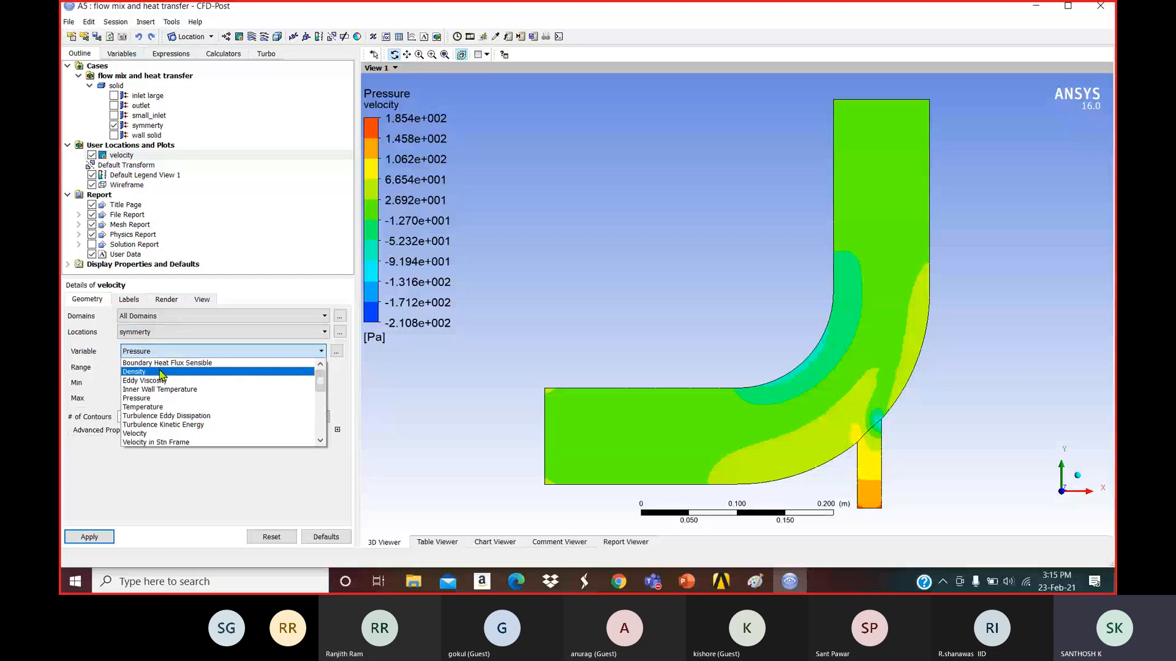
left_click(136, 433)
left_click(88, 538)
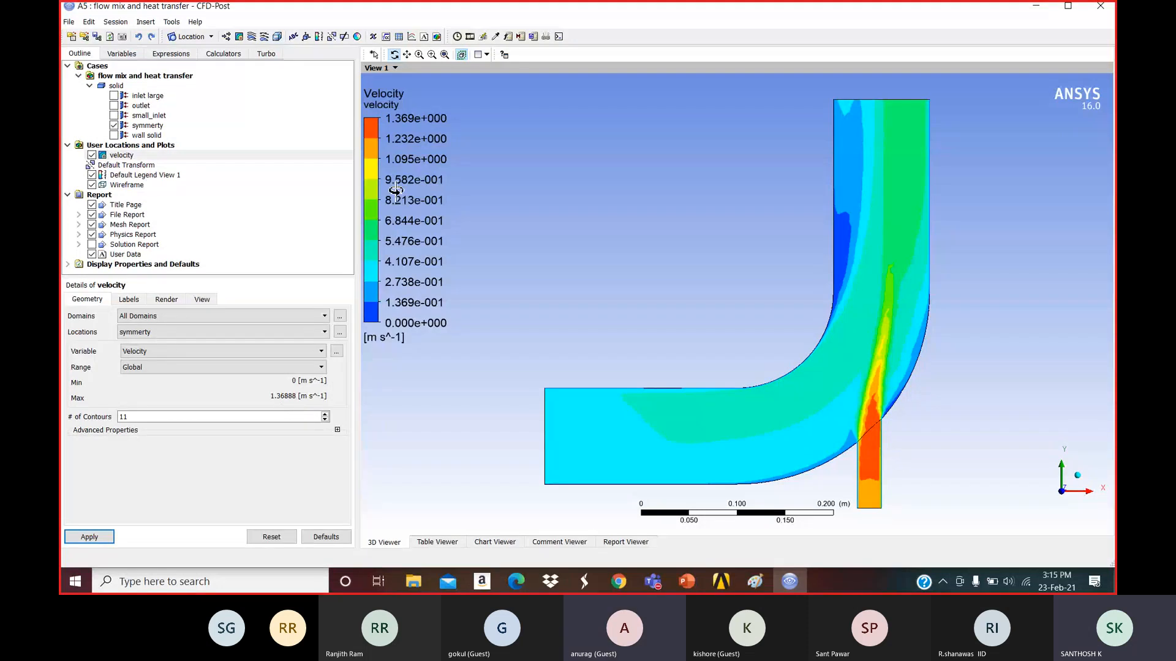
left_click(496, 37)
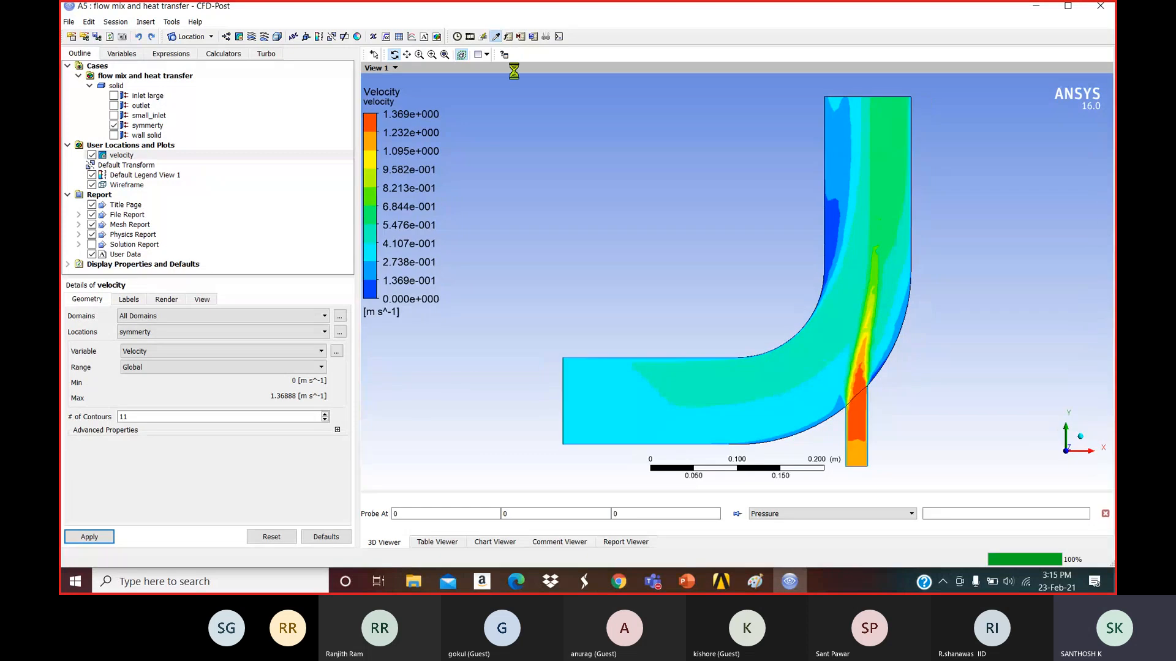
Switch the probe variable to Velocity and probe points on the symmetry plane.
left_click(789, 514)
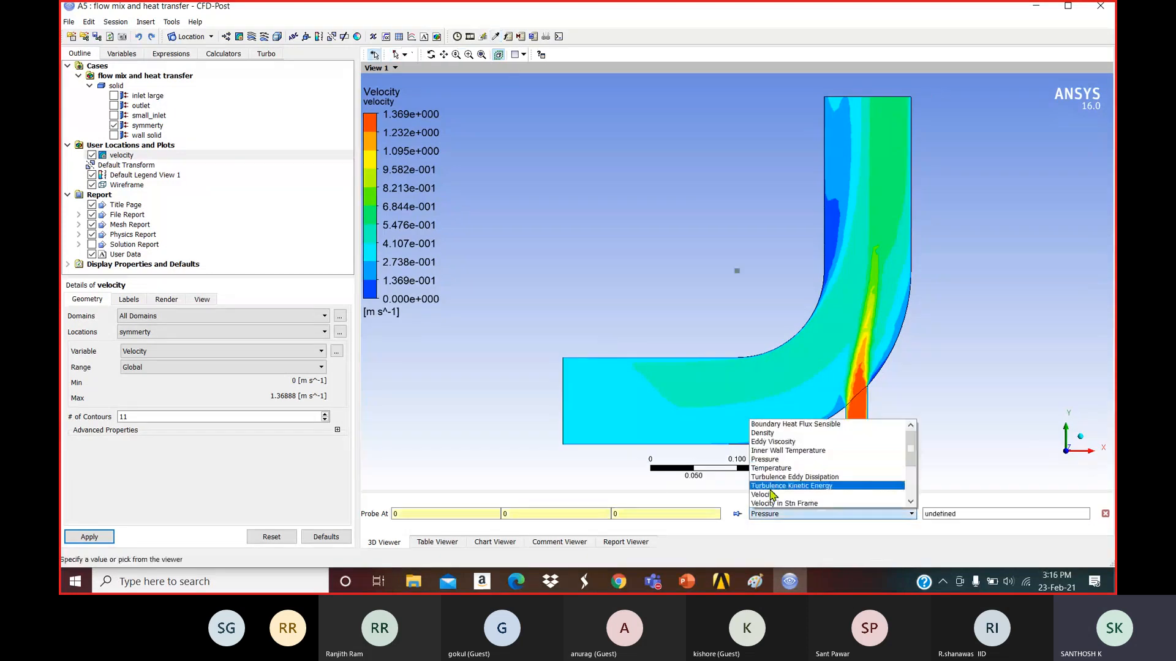
left_click(766, 495)
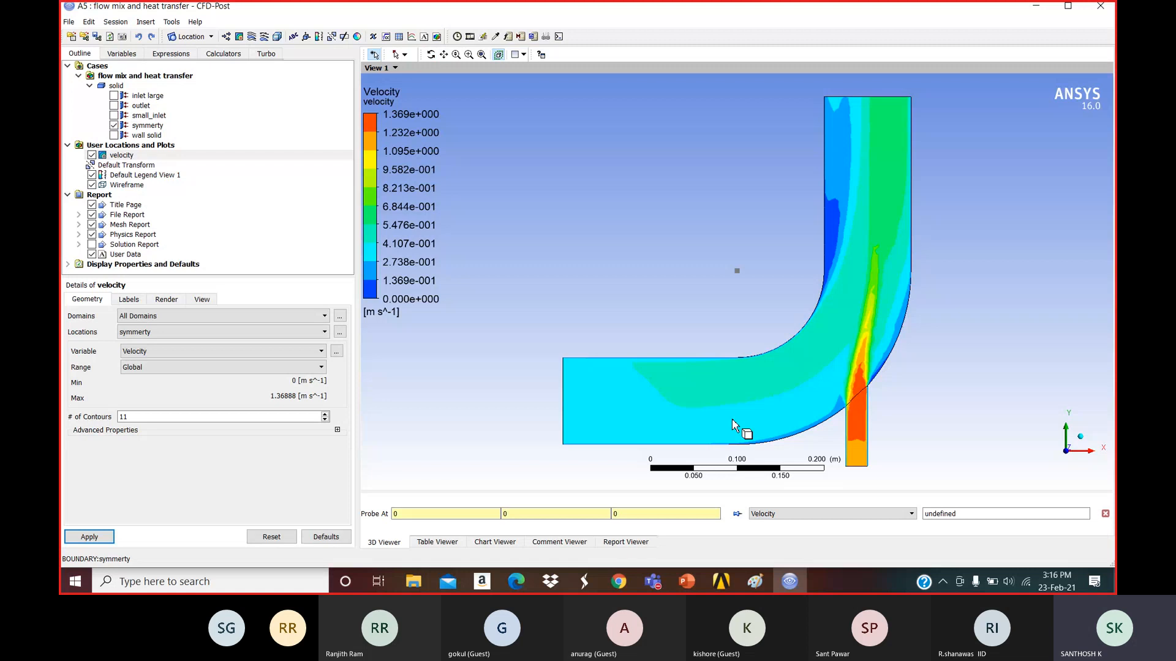
left_click(817, 380)
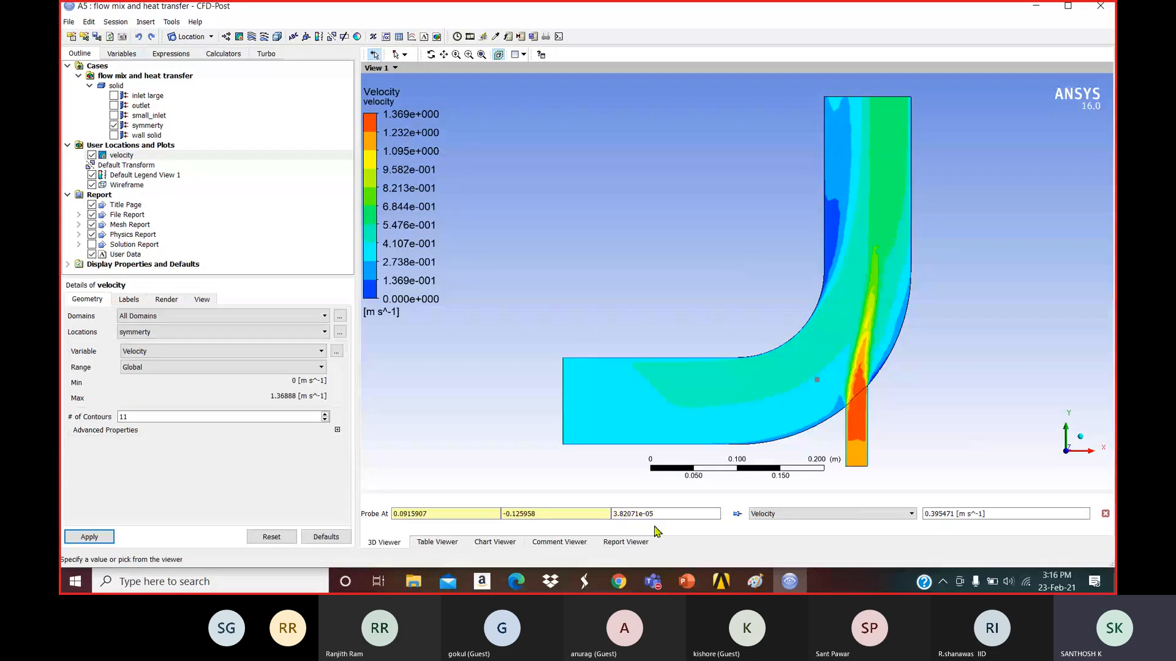
left_click(455, 516)
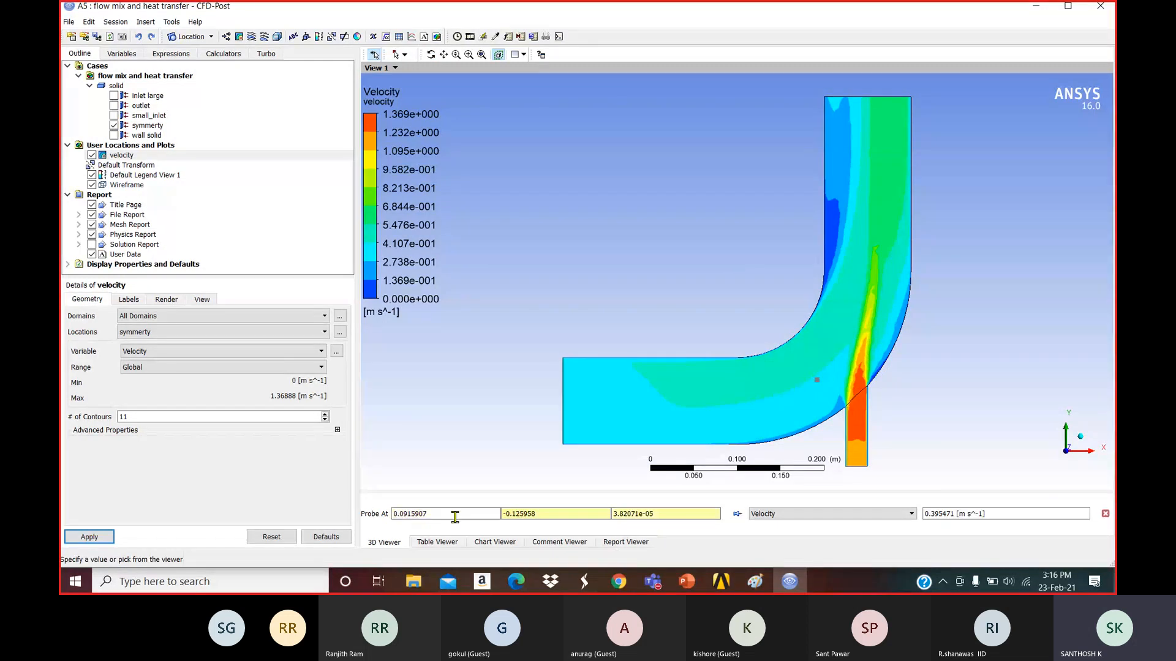
left_click(533, 515)
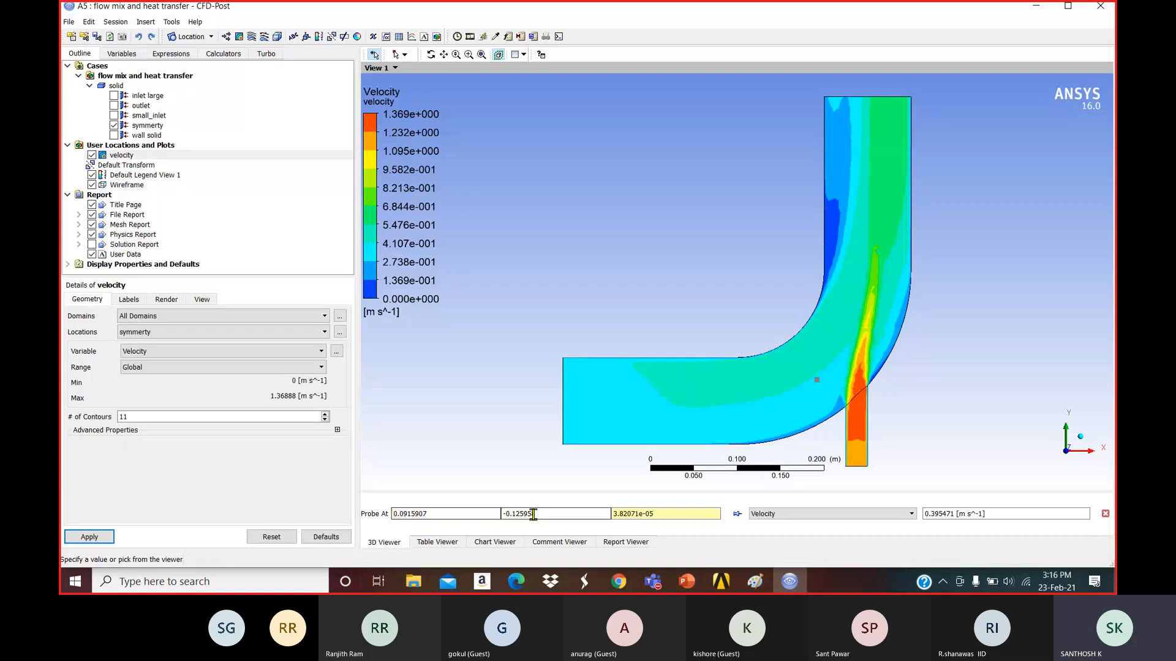
left_click(668, 516)
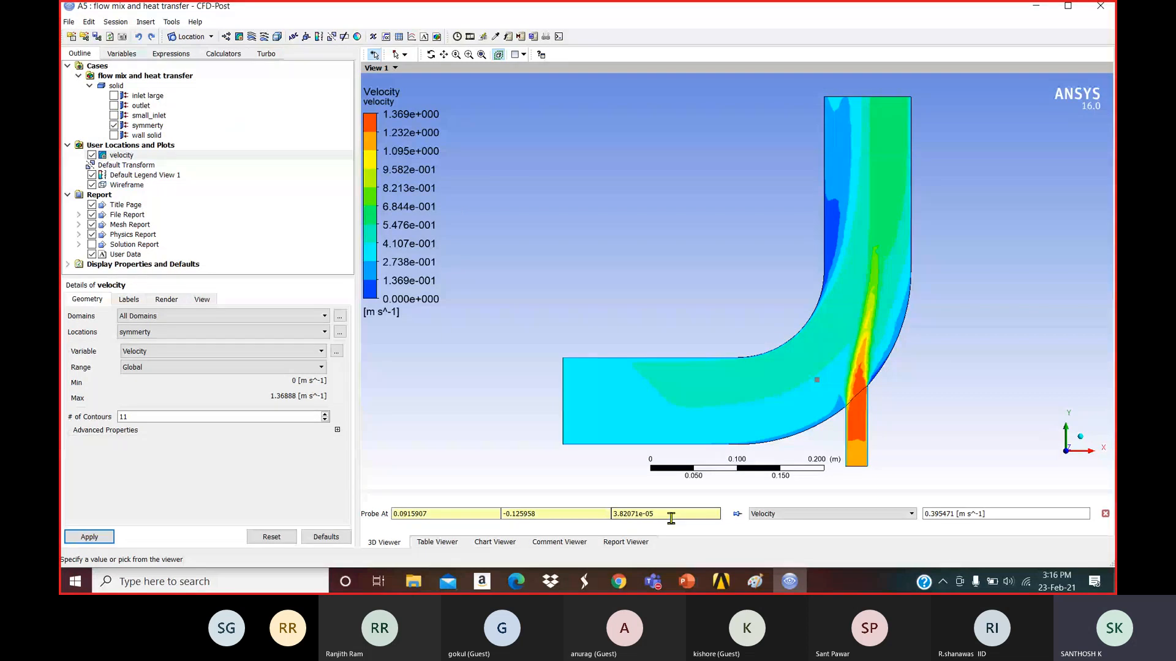
left_click(633, 419)
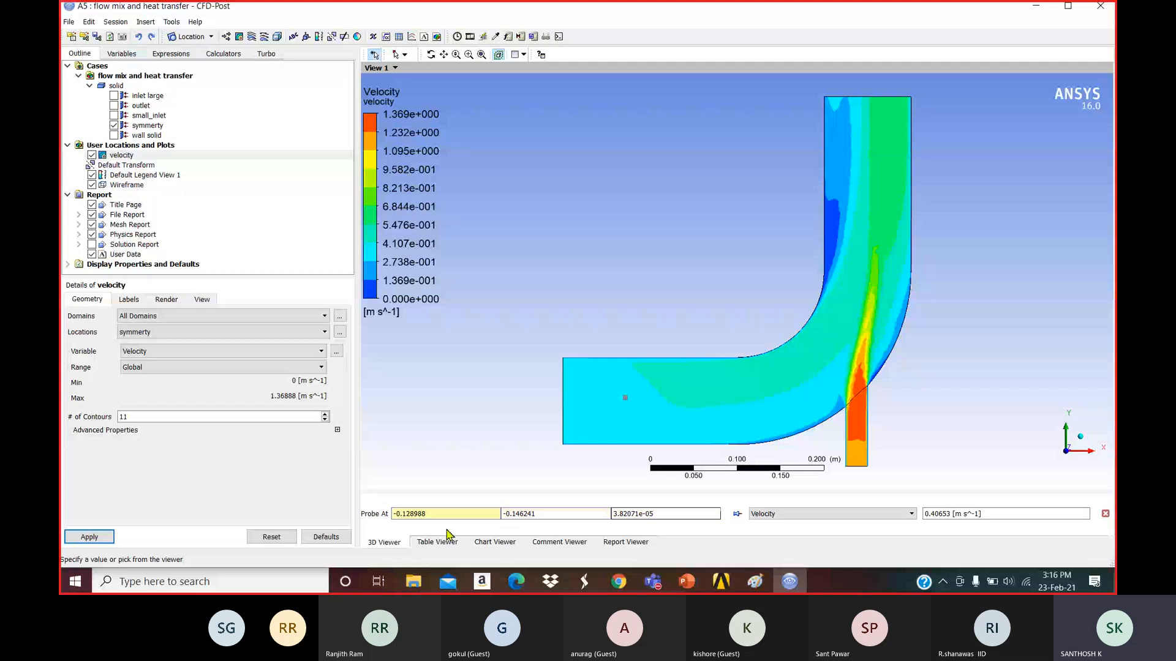
Probe velocities along the jet, near the small inlet and in the outlet pipe, then hide the velocity contour.
left_click(885, 354)
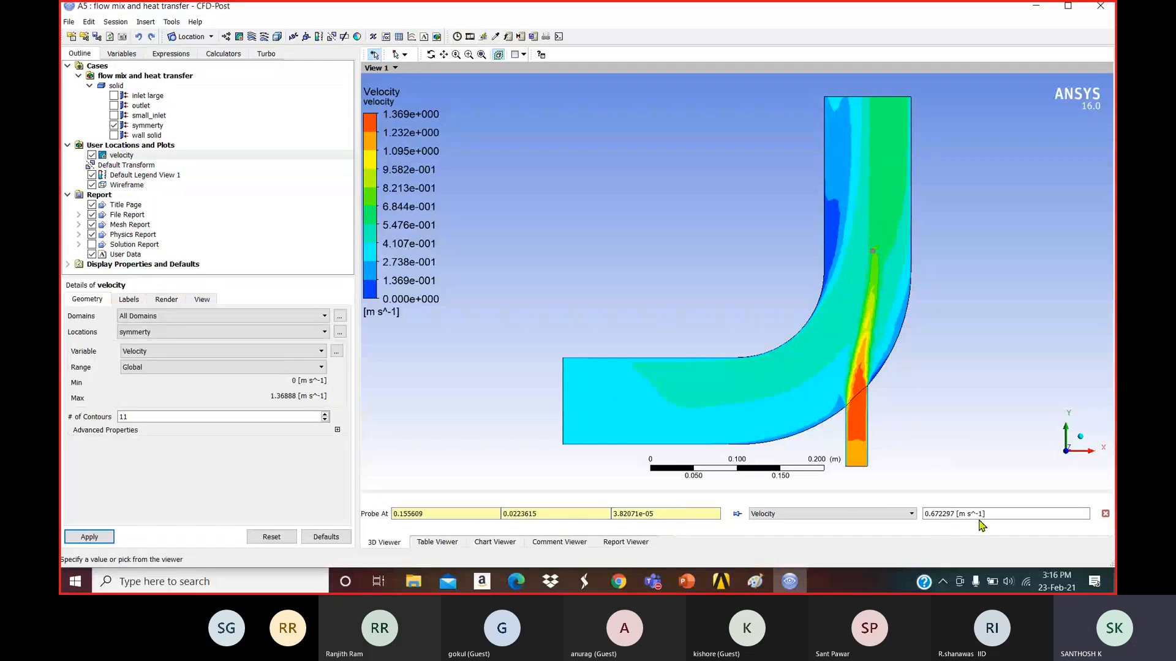
left_click(852, 404)
left_click(858, 430)
left_click(873, 438)
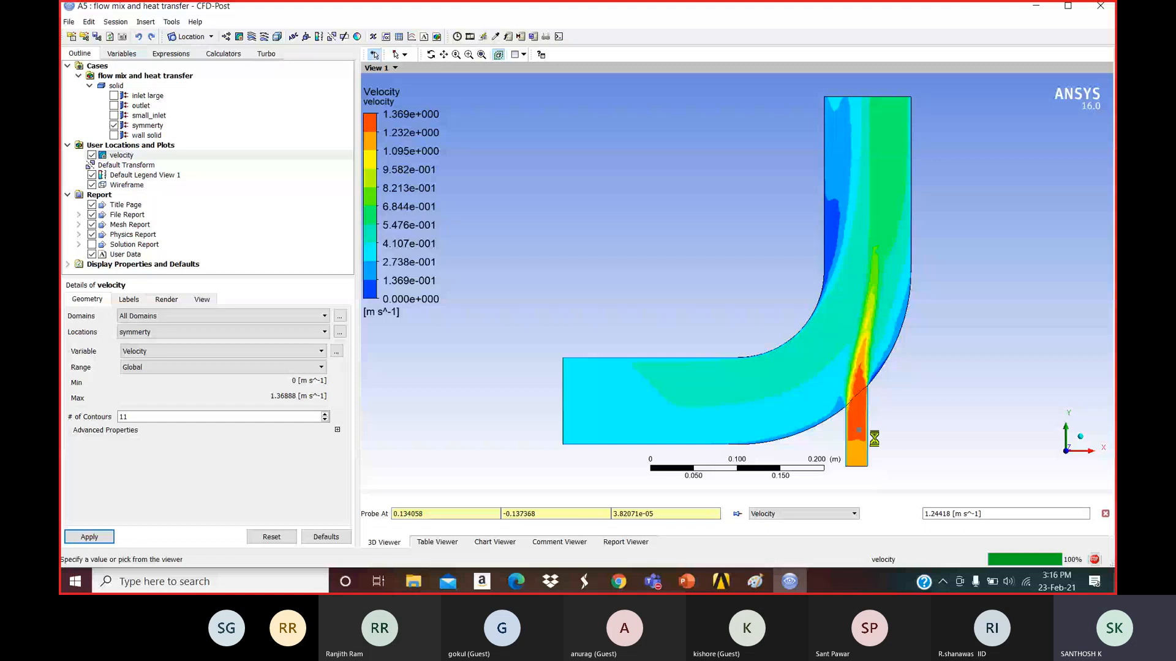
left_click(883, 202)
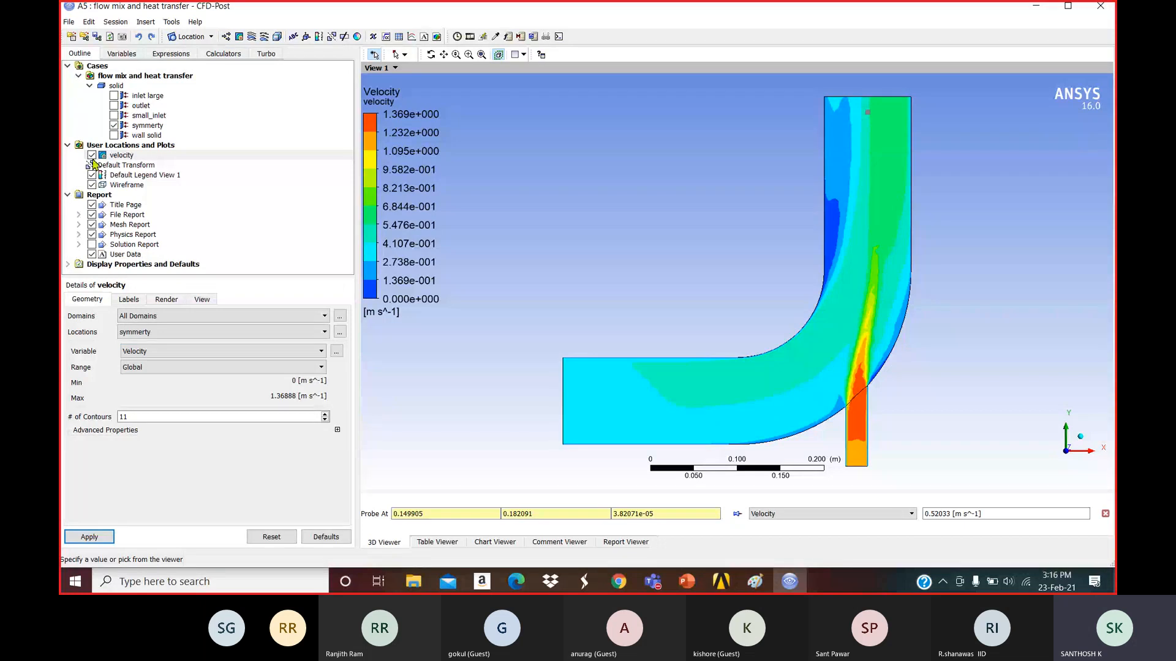
left_click(92, 154)
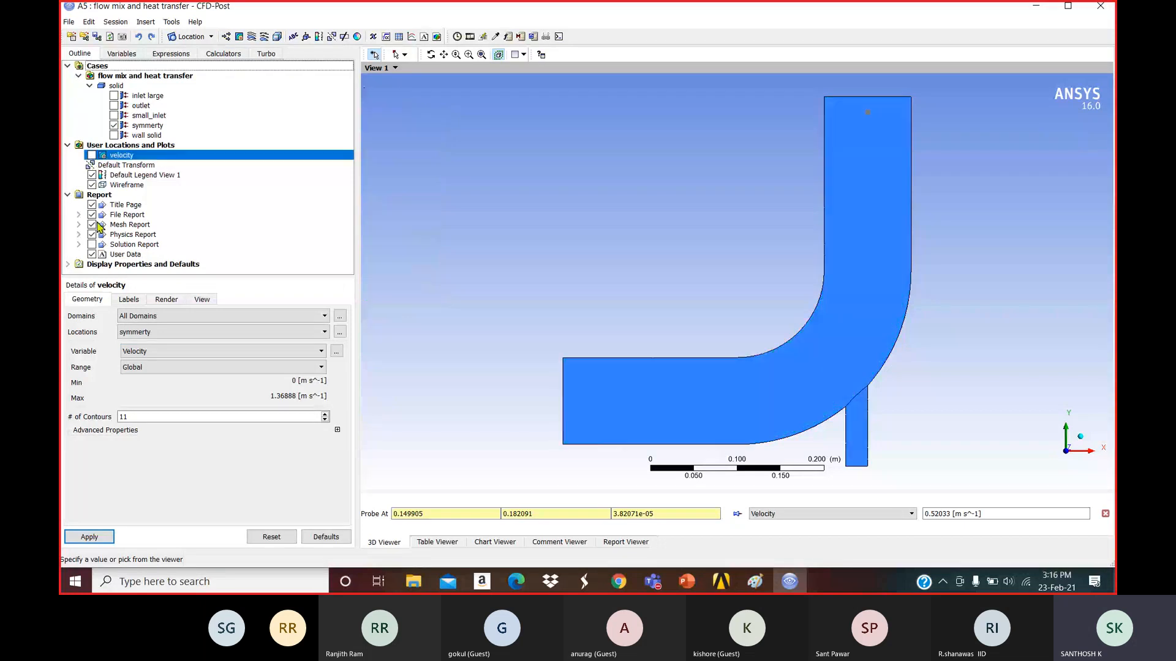
Insert a contour named temp colored by Temperature, initially placed on small_inlet.
left_click(240, 37)
type("tem")
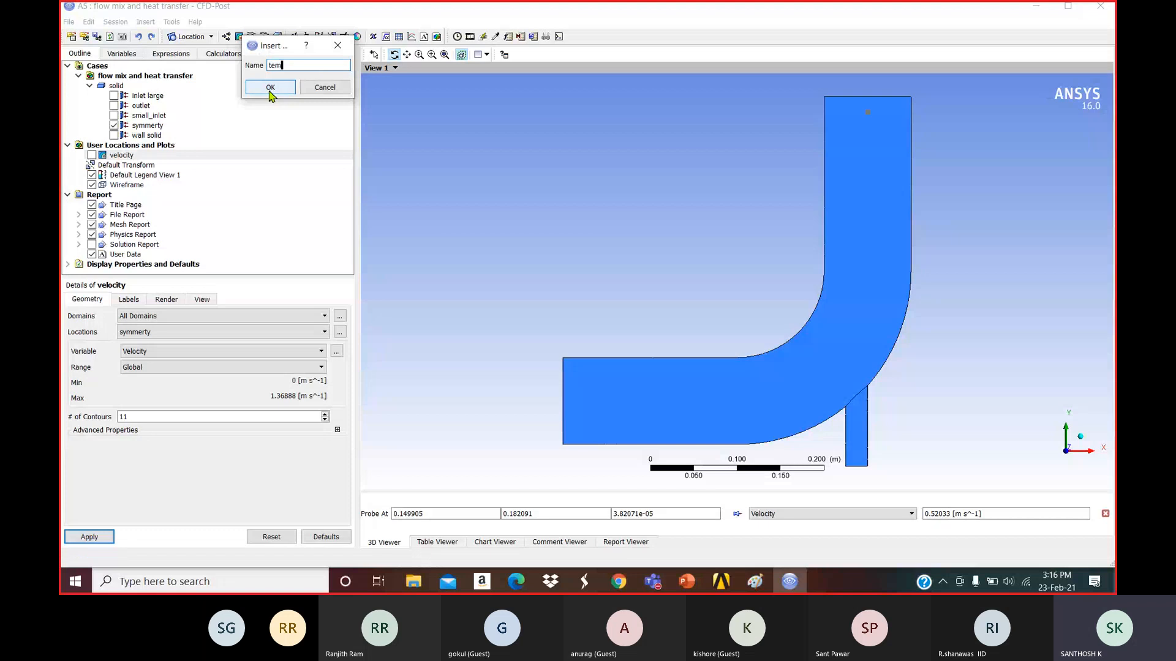
type("p")
left_click(270, 88)
left_click(171, 332)
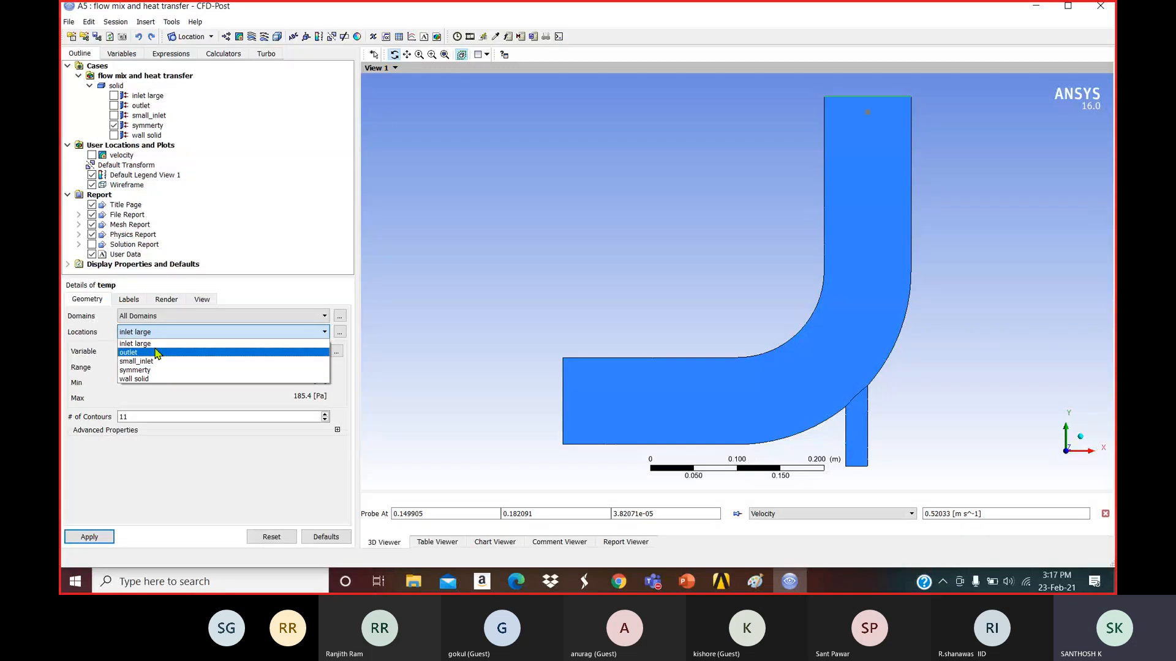
left_click(157, 362)
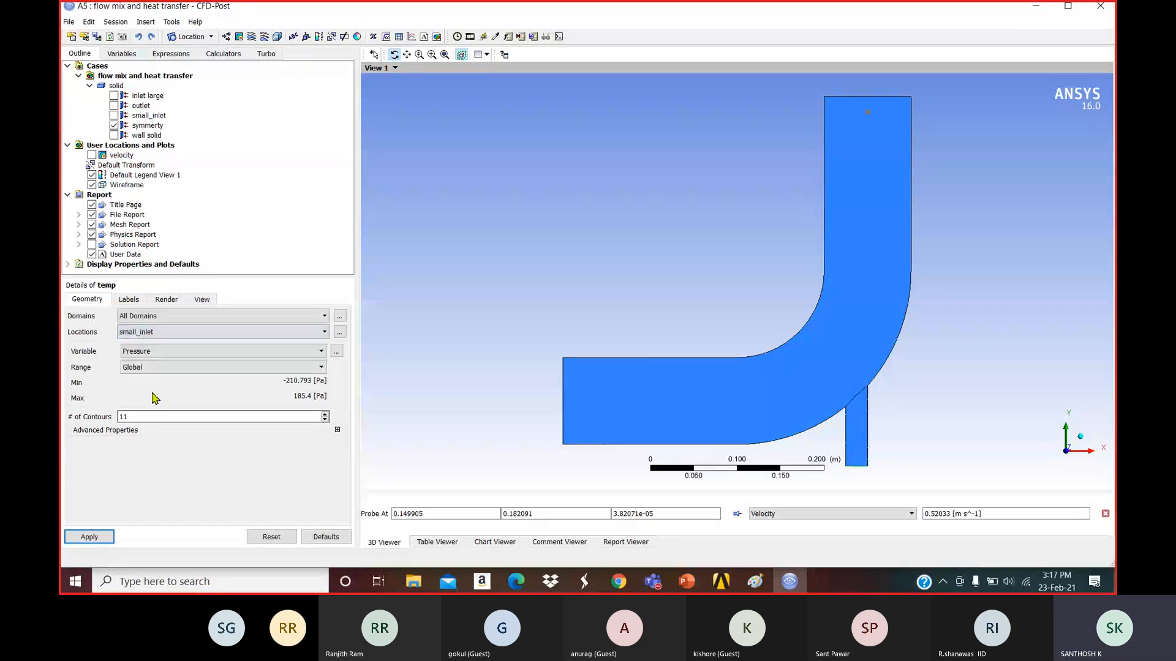
left_click(160, 351)
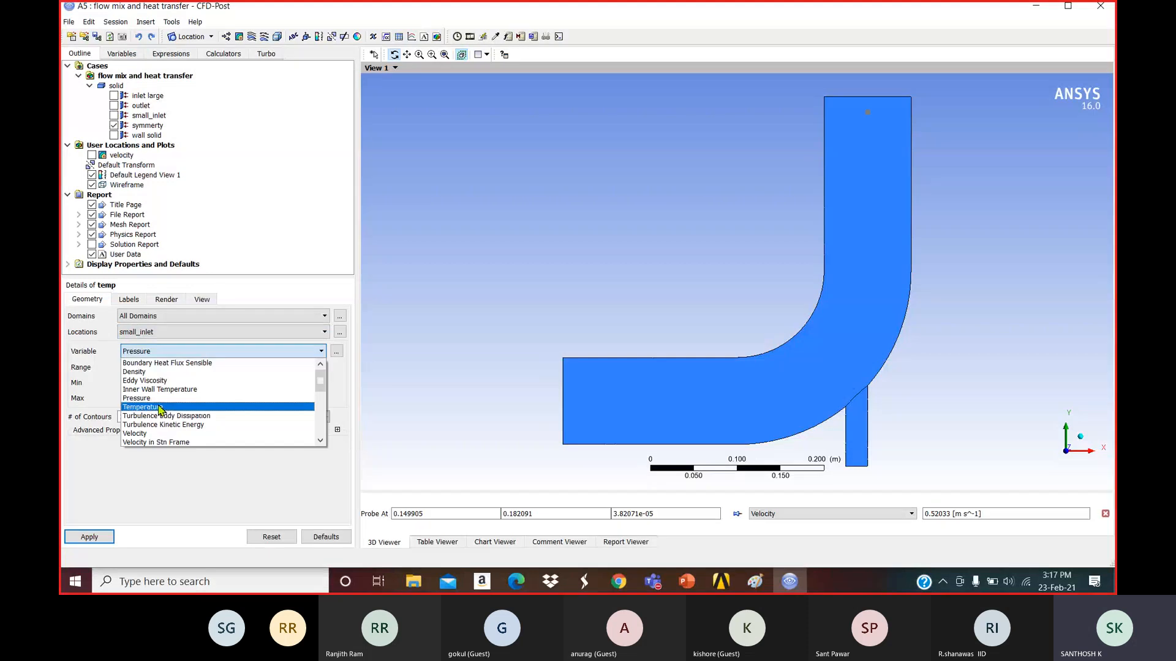
left_click(160, 402)
left_click(100, 538)
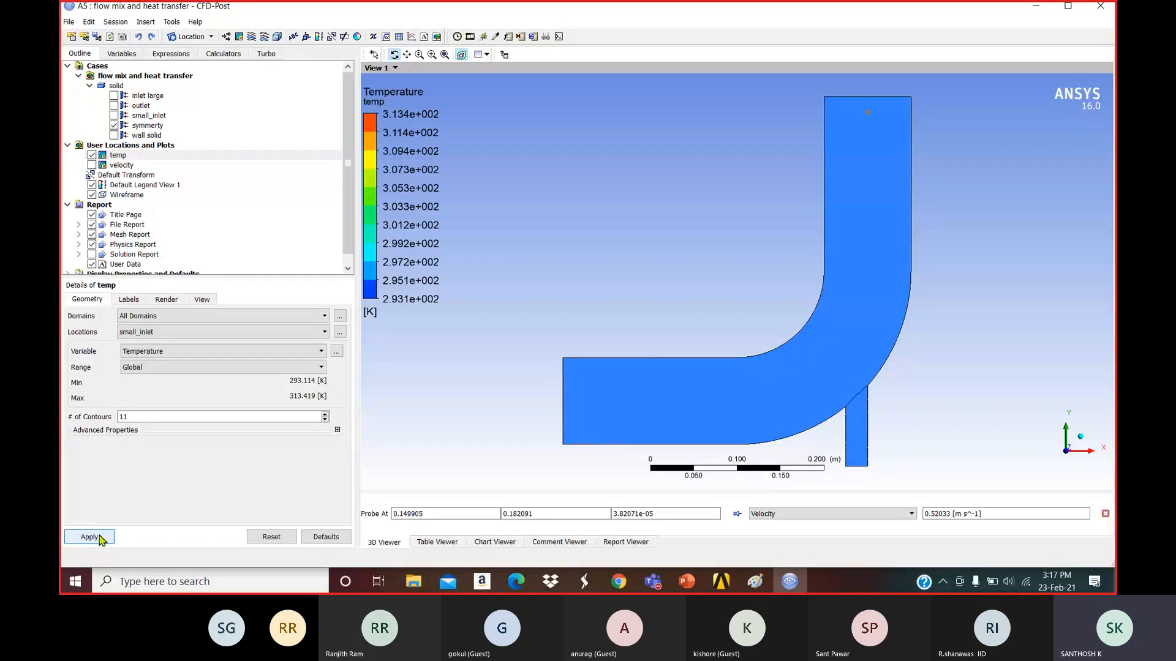
Move the temp contour onto the symmerty plane, showing 293.1–313.4 K.
mouse_move(624, 313)
left_mouse_down()
mouse_move(775, 314)
mouse_move(659, 318)
left_mouse_up()
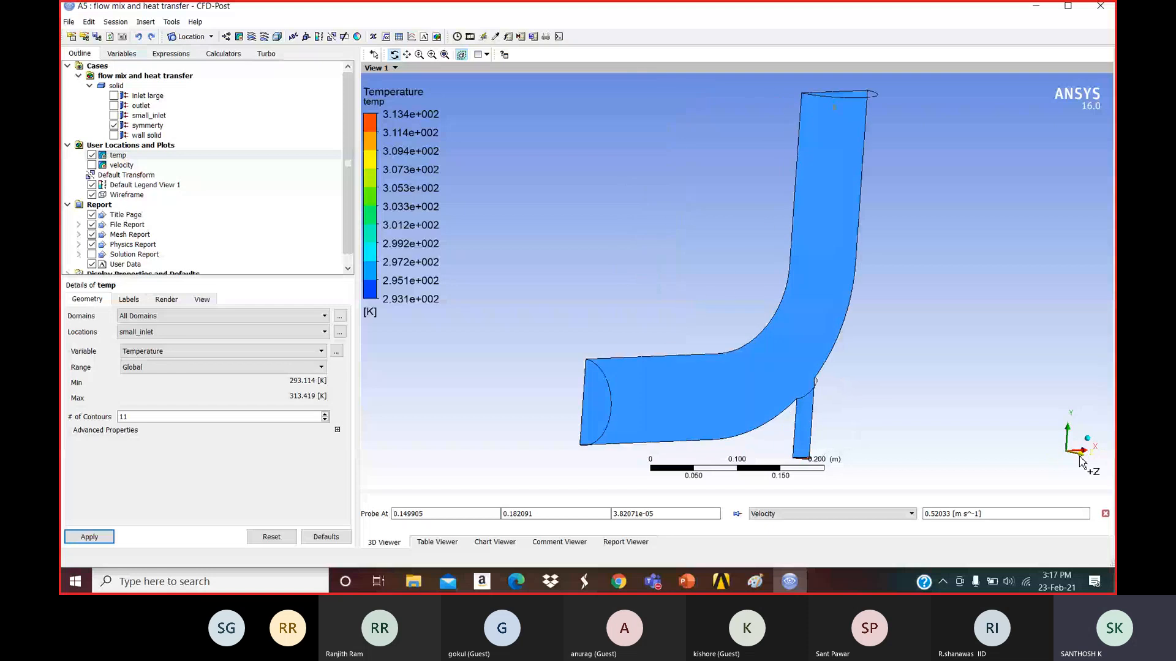
left_click(1078, 457)
left_click(178, 316)
left_click(184, 352)
left_click(180, 332)
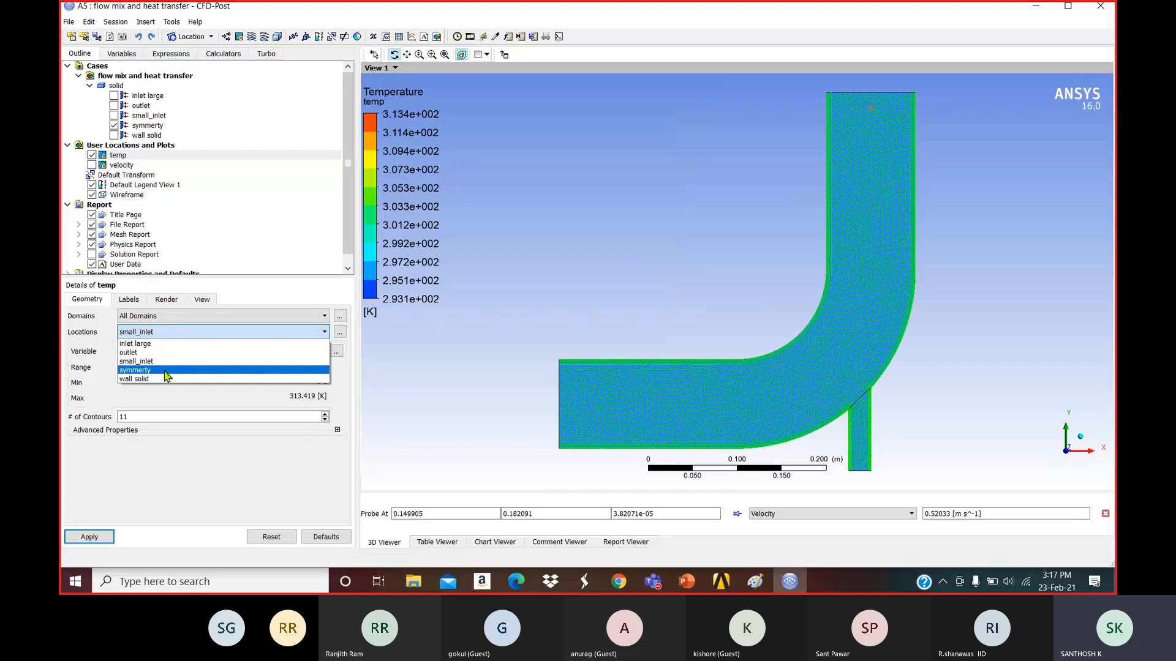
left_click(164, 371)
left_click(89, 537)
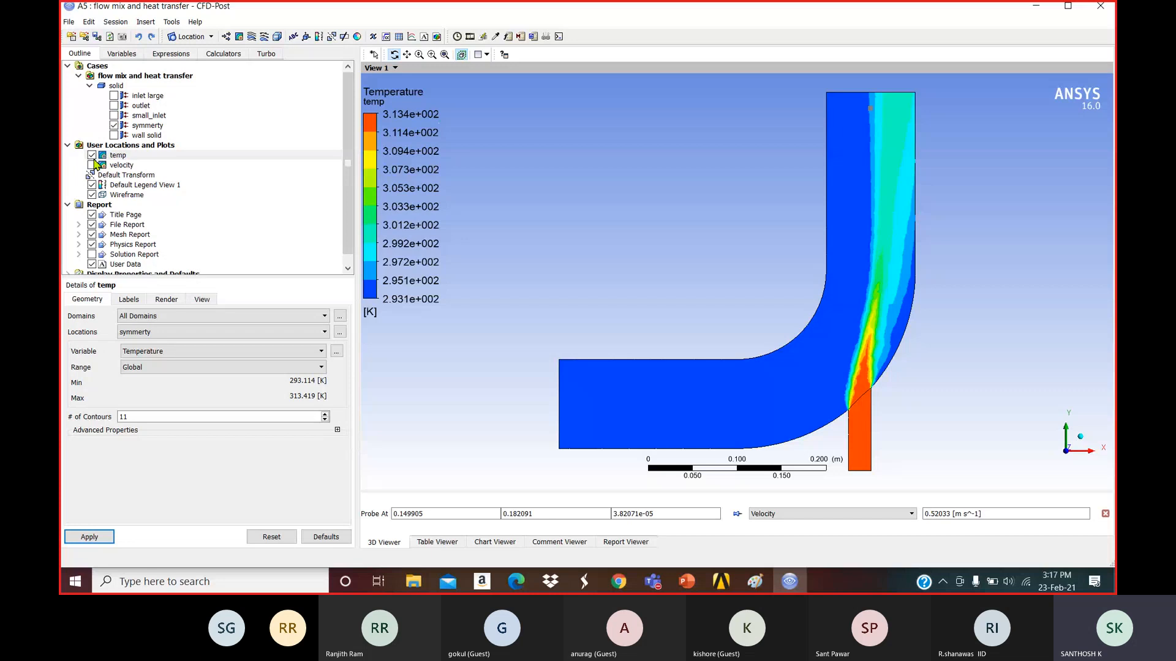
Hide the temp contour, then briefly show and hide the velocity contour.
left_click(91, 155)
left_click(92, 164)
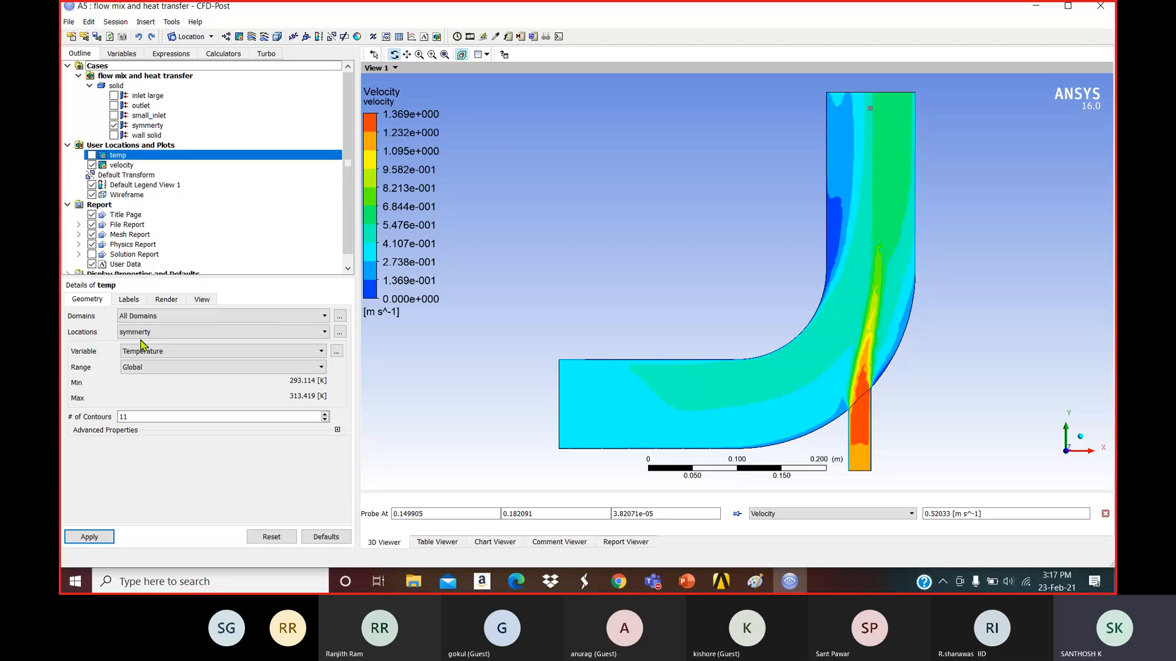
left_click(92, 165)
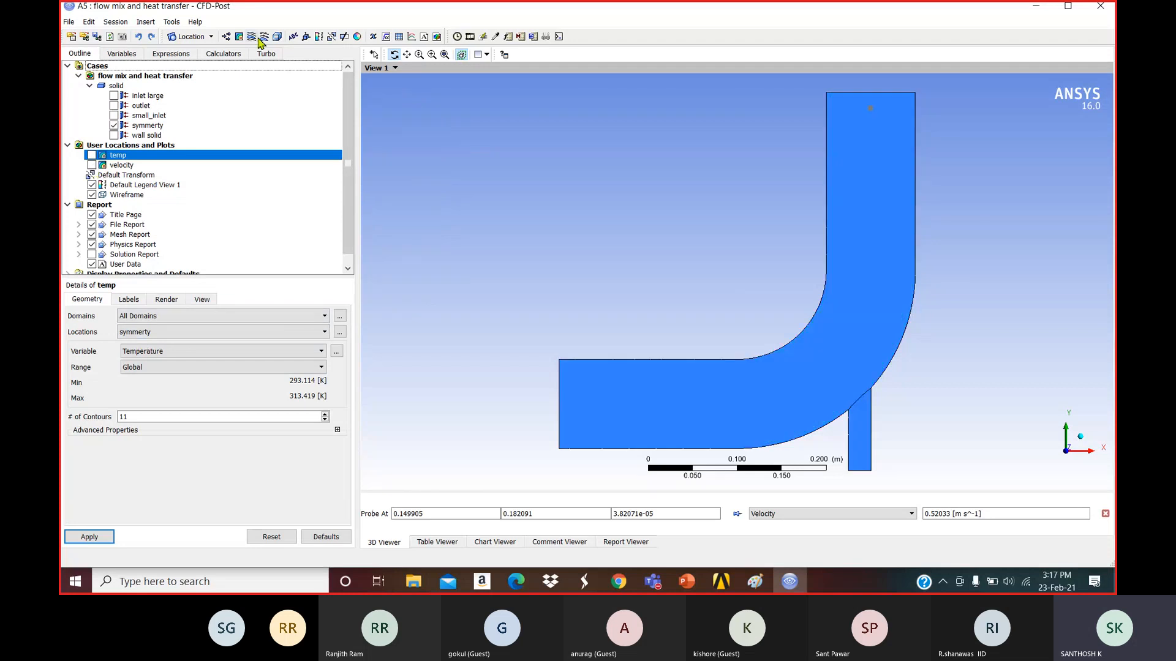
Add a streamline plot named large inlet seeded from inlet large.
left_click(260, 38)
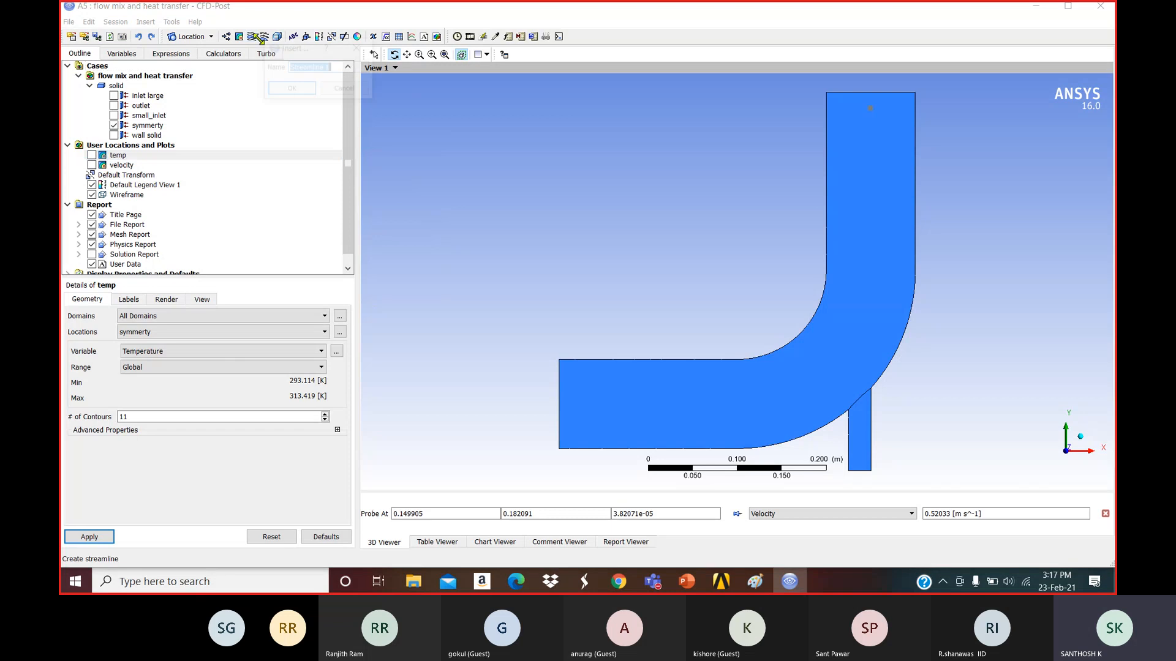
key("BackSpace")
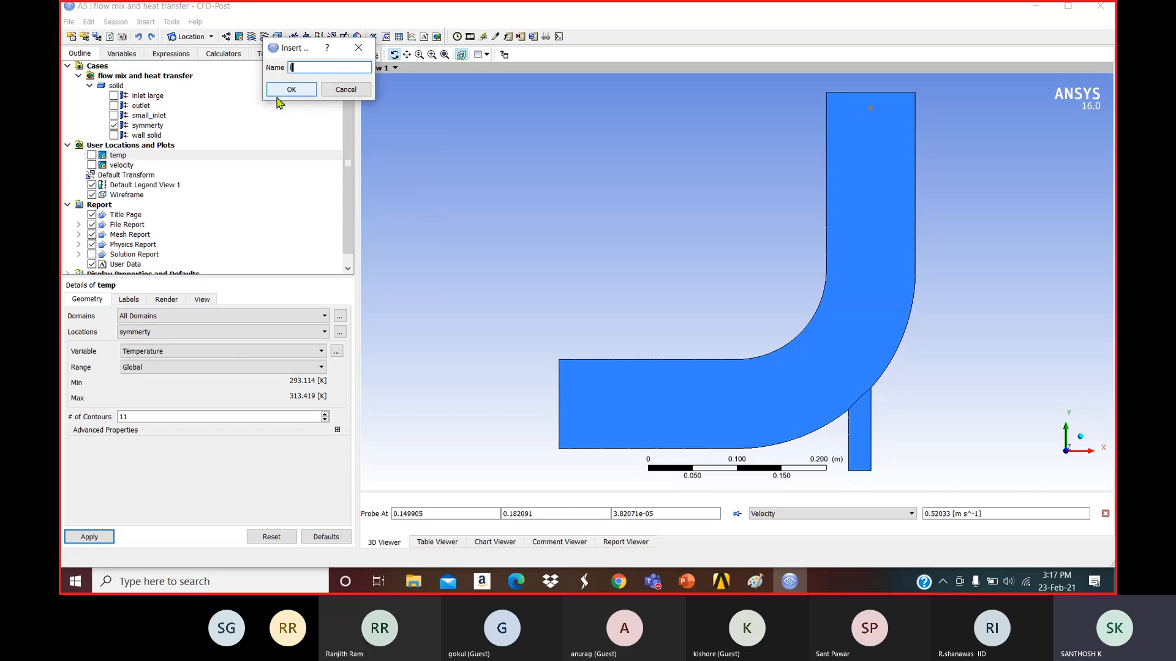
type("large inlet")
left_click(292, 90)
left_click(158, 358)
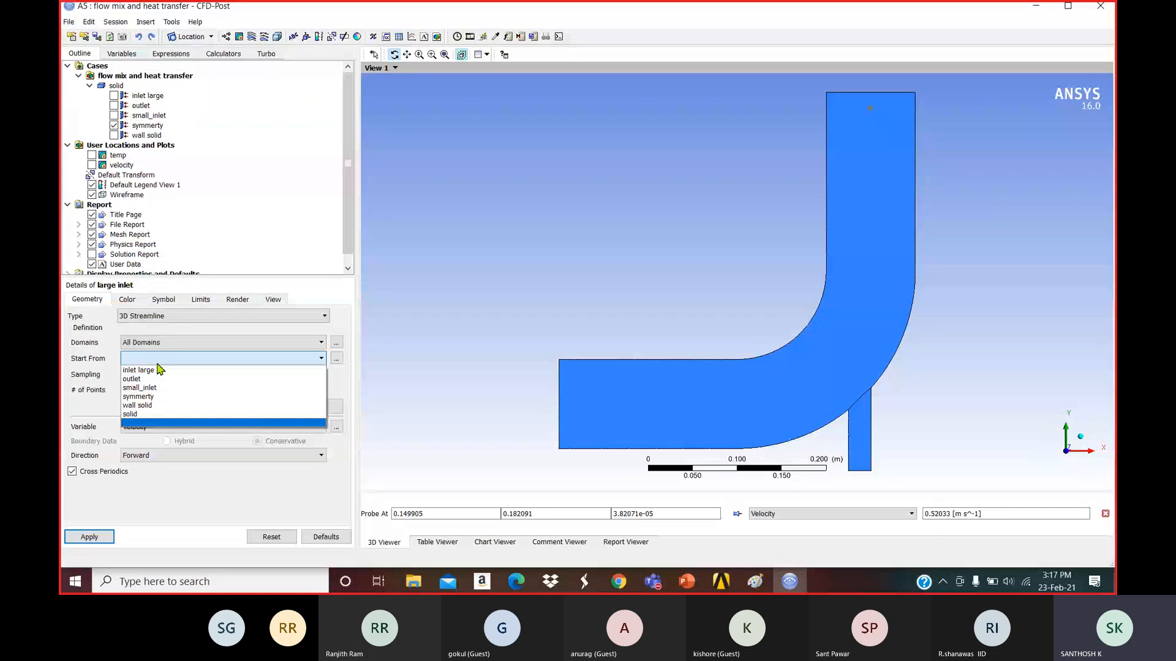
left_click(153, 371)
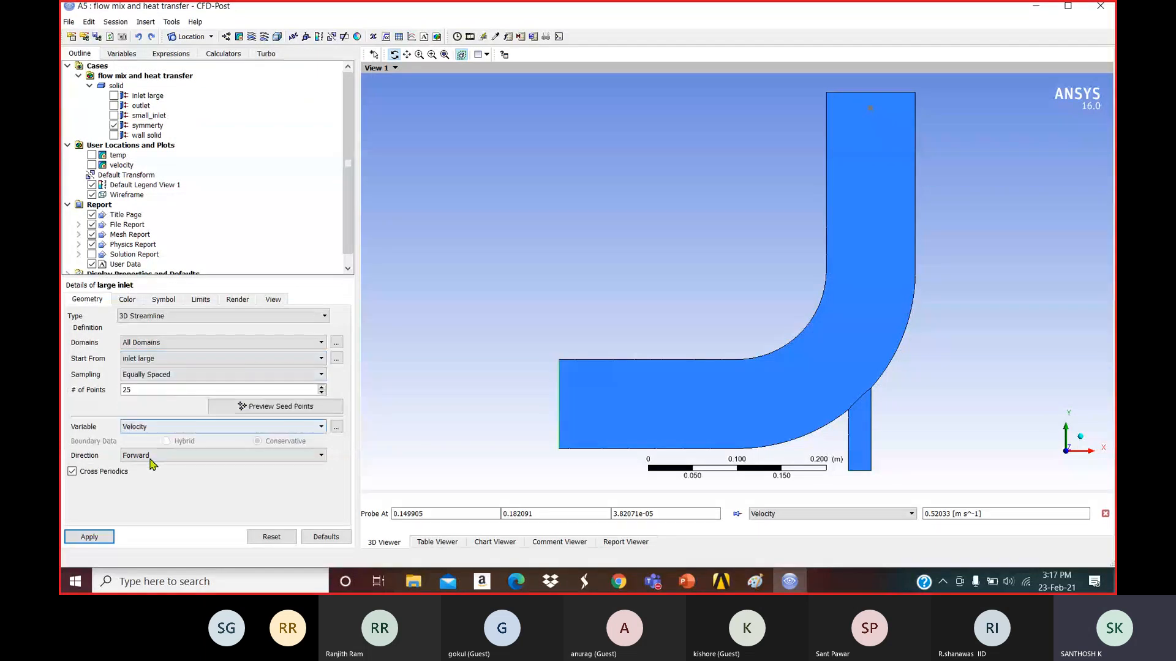
left_click(98, 538)
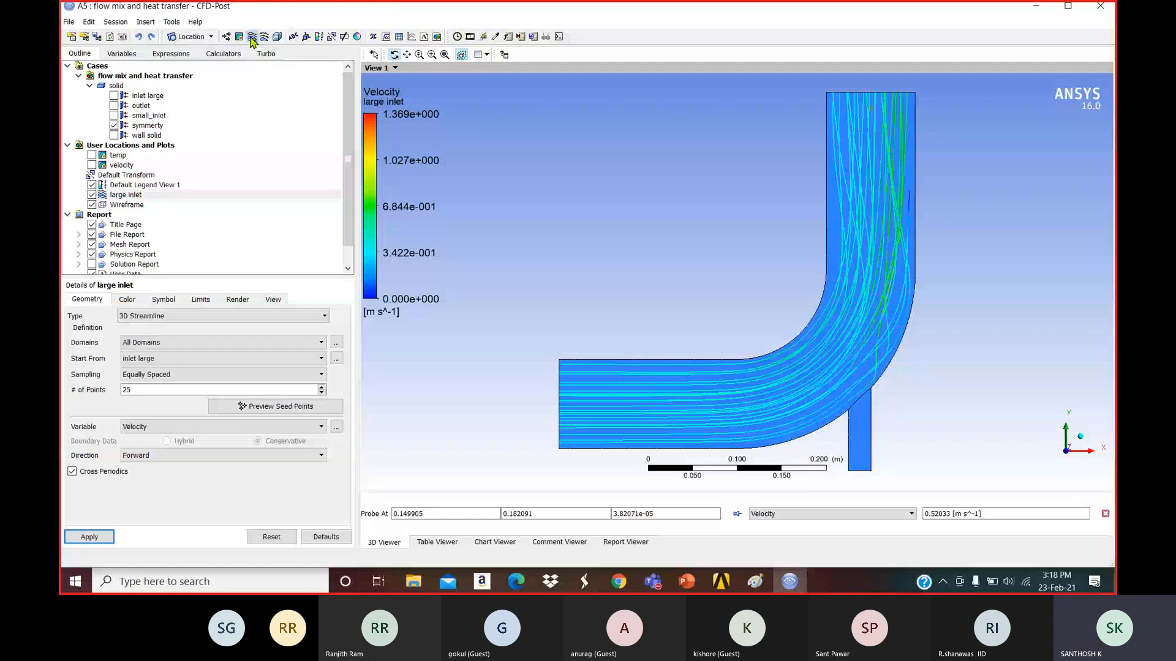
Add a second streamline plot named s inlet seeded from small_inlet.
left_click(251, 37)
type("s inlet")
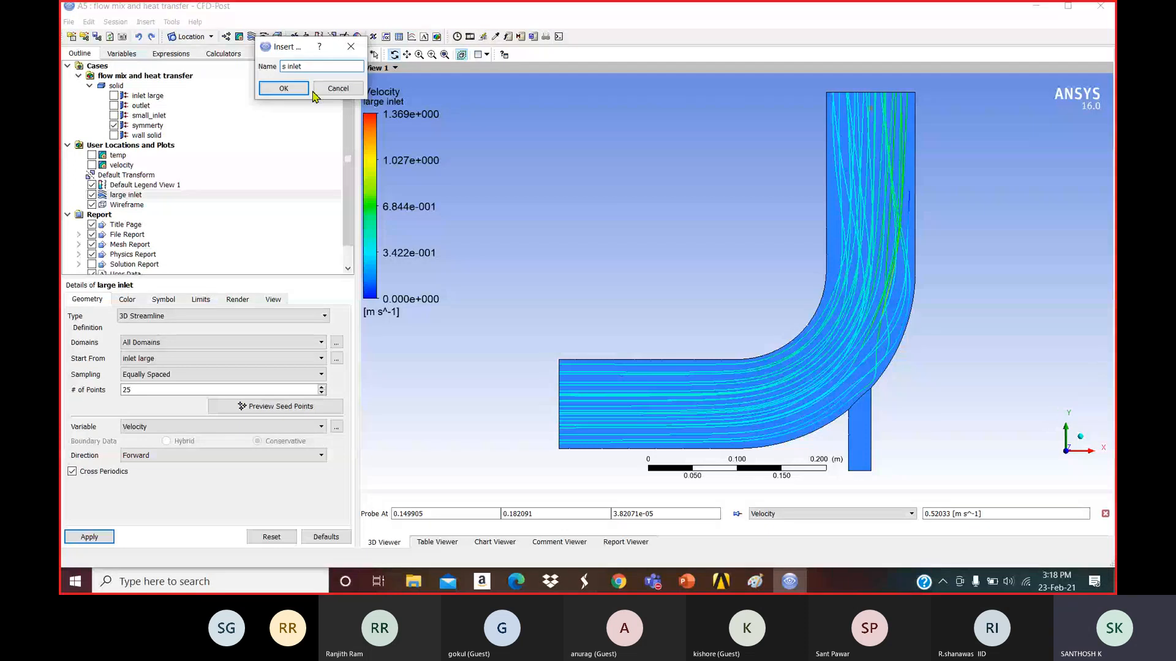
left_click(308, 90)
left_click(202, 359)
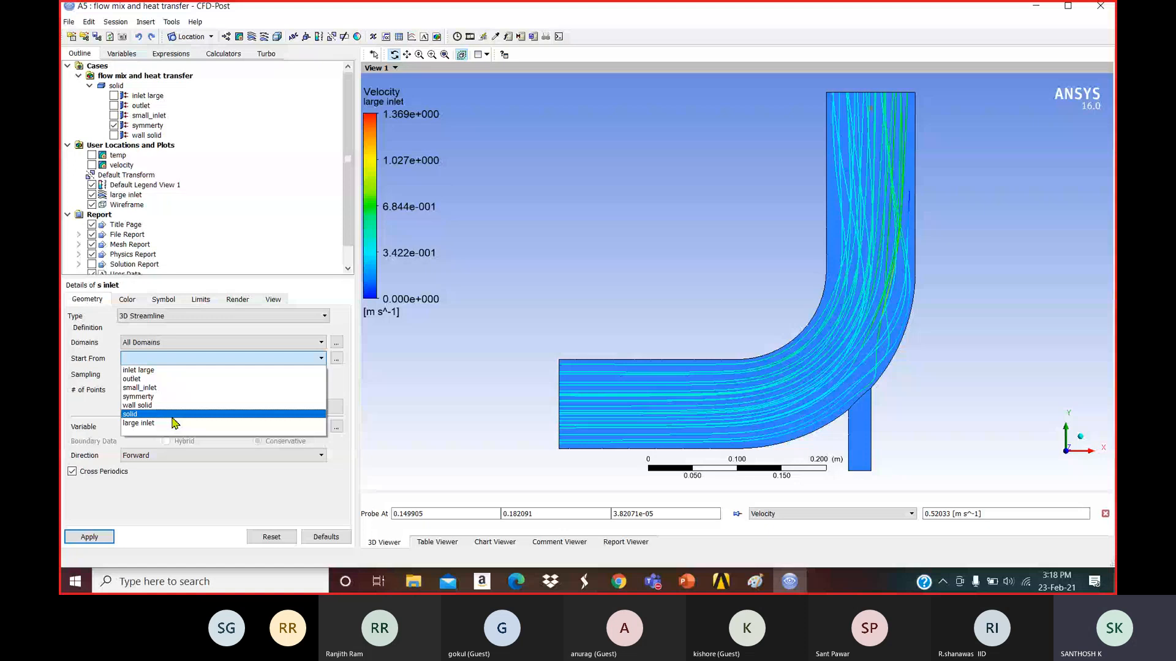
left_click(139, 387)
left_click(89, 537)
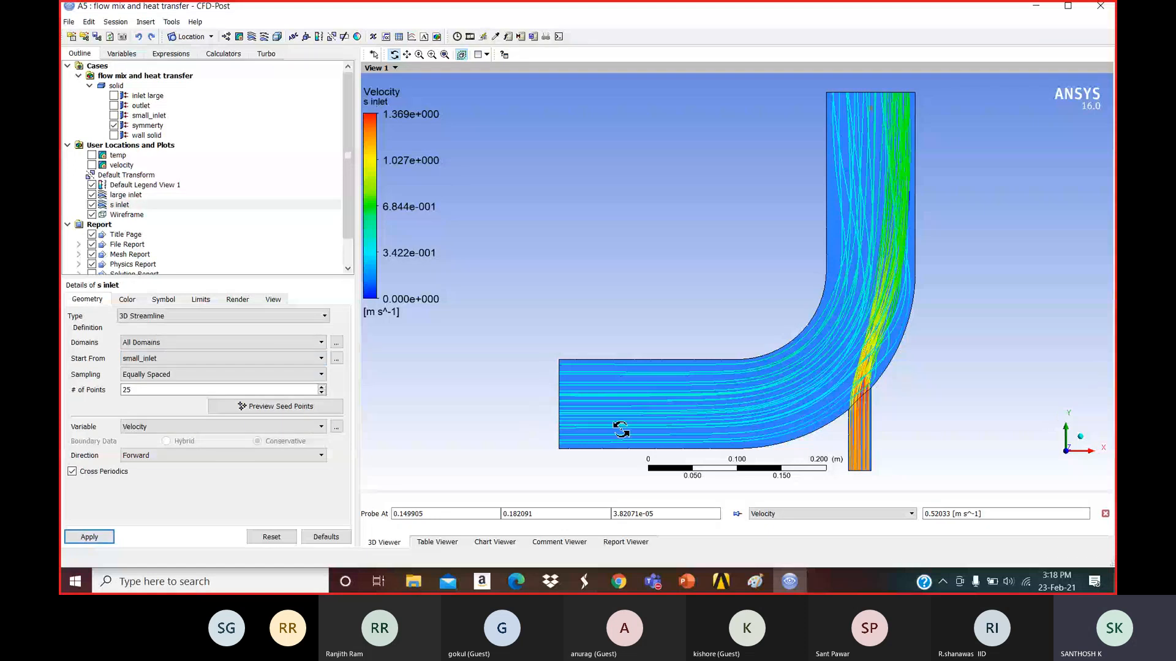
Set the streamline animation to 357 frames with Ball symbols of size 0.15.
left_click(437, 37)
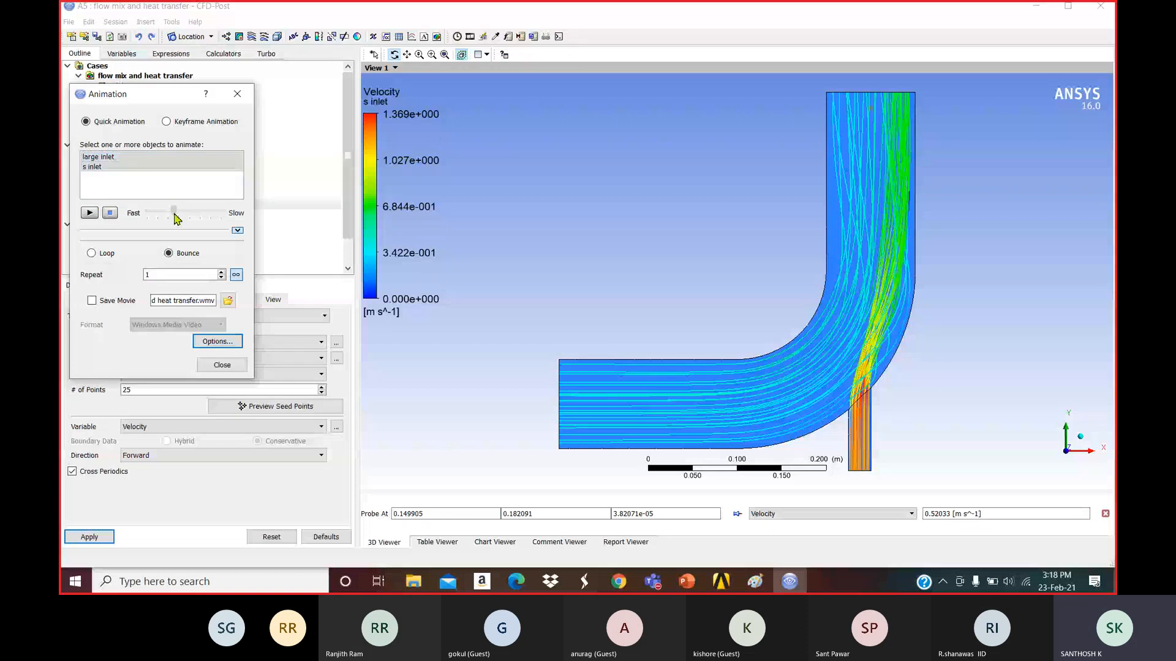
left_click_drag(173, 215, 197, 215)
left_click(219, 341)
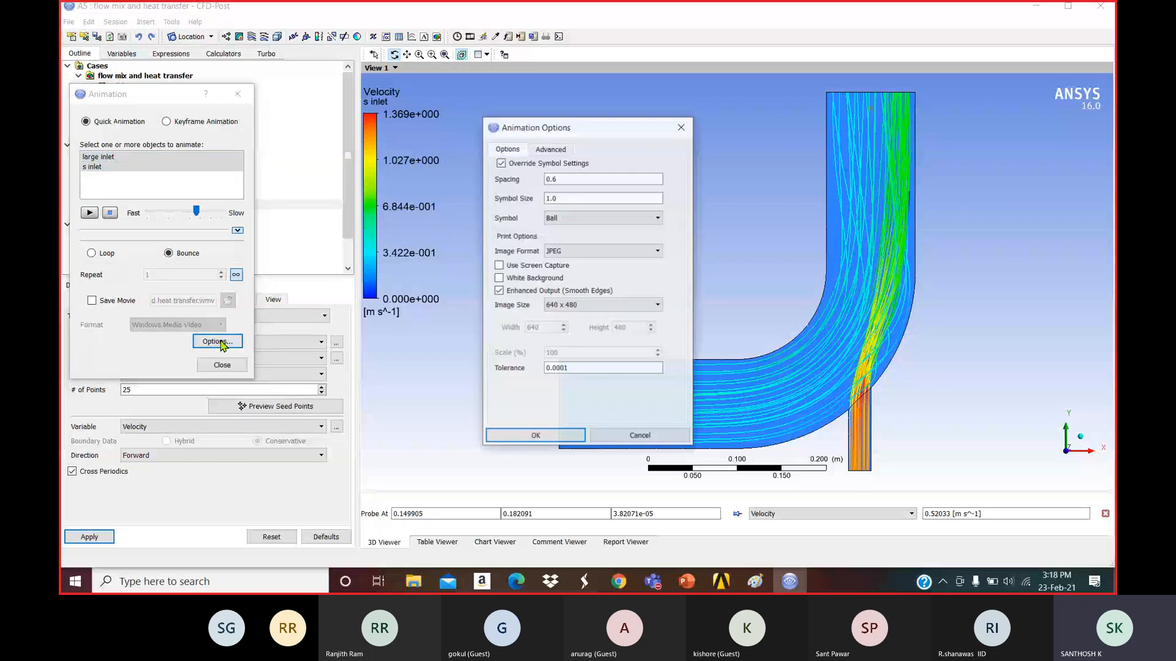
left_click(602, 218)
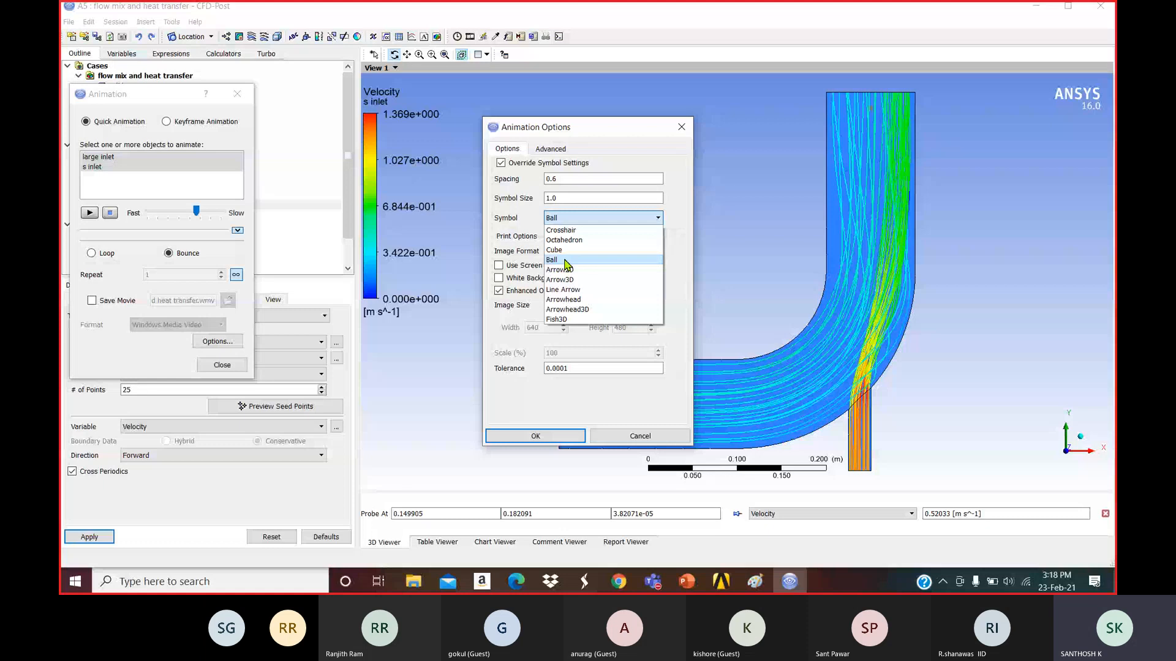
left_click(565, 259)
double_click(549, 200)
type("0.15")
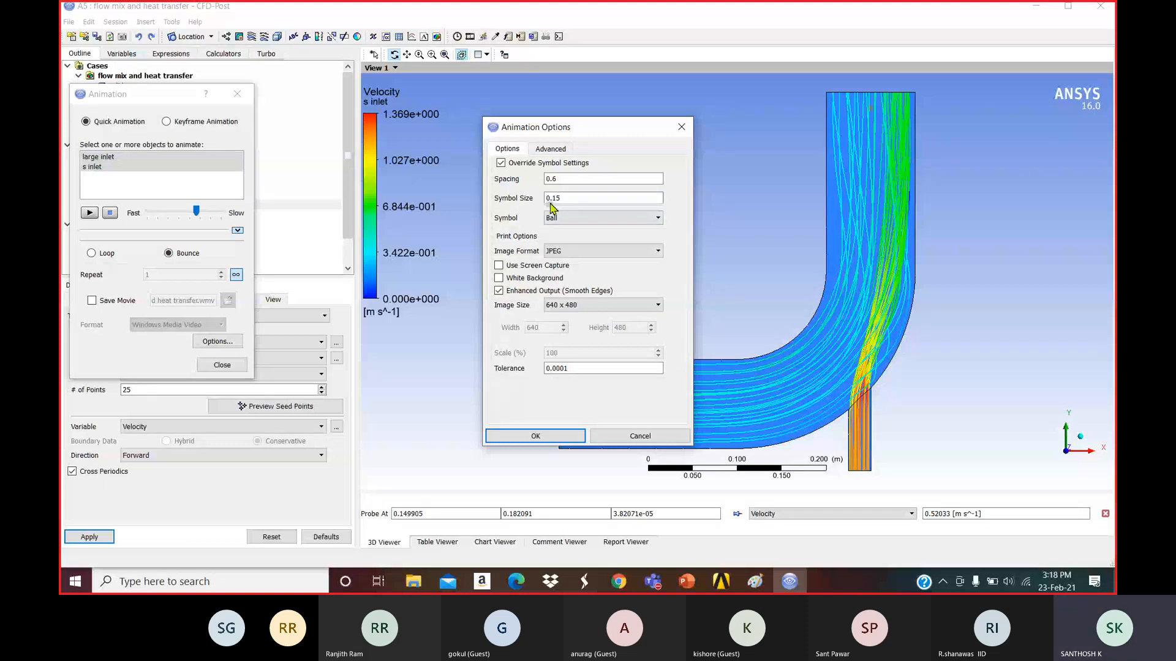
left_click(535, 436)
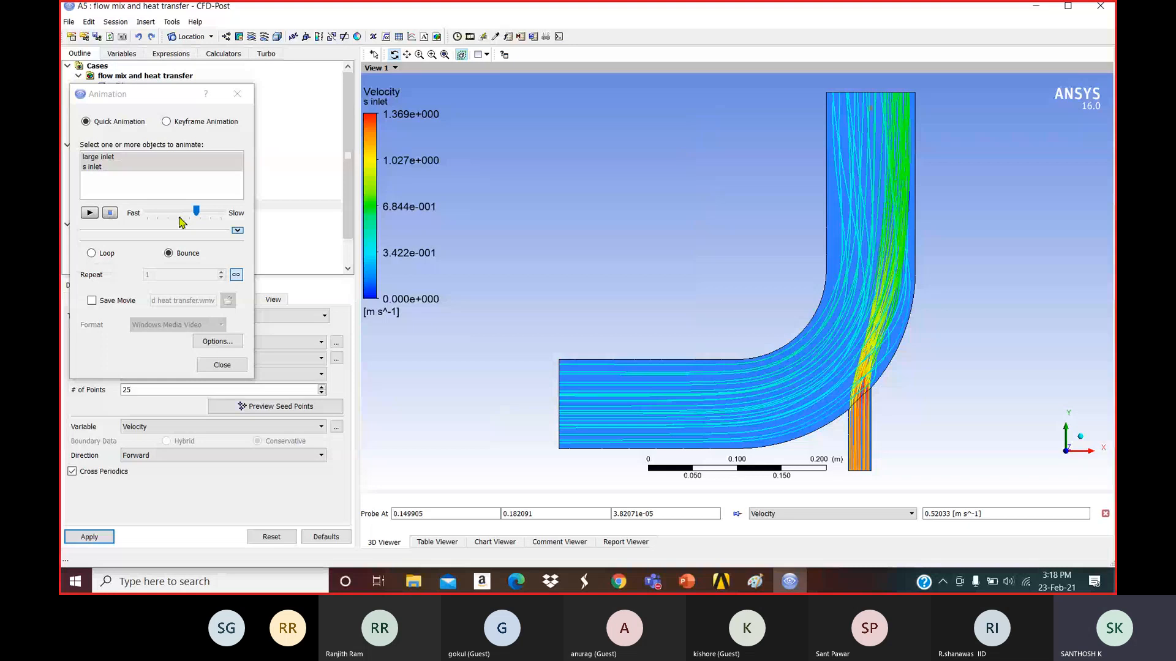
Play and stop a preview of the streamline animation, then reopen Animation Options.
left_click(89, 213)
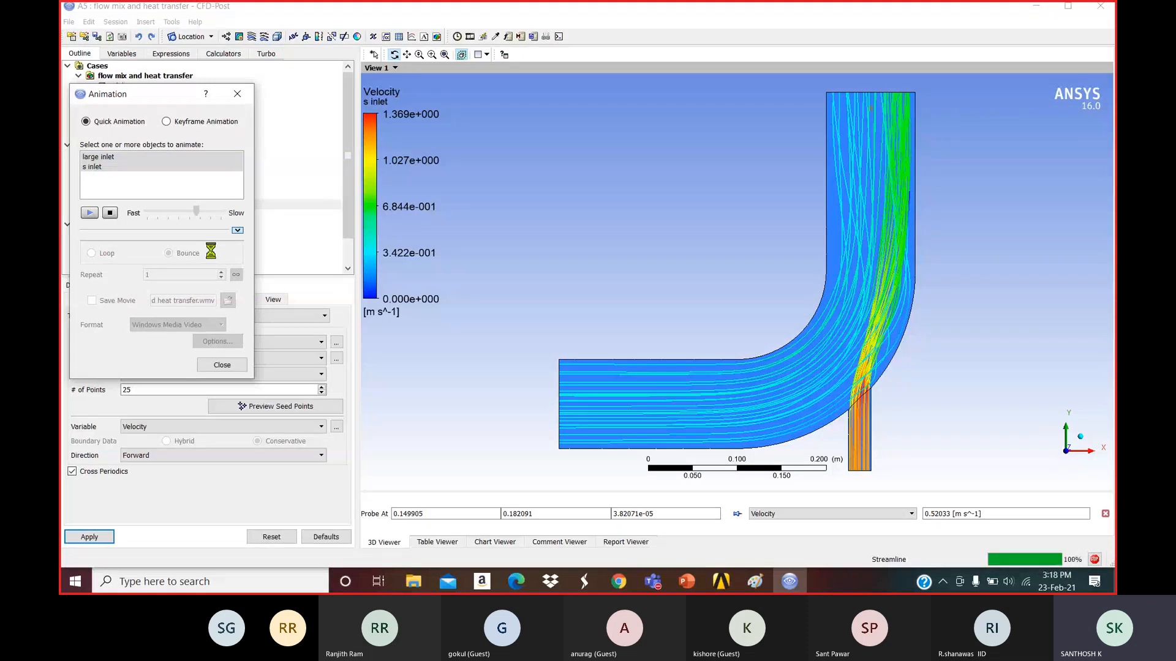
left_click(112, 214)
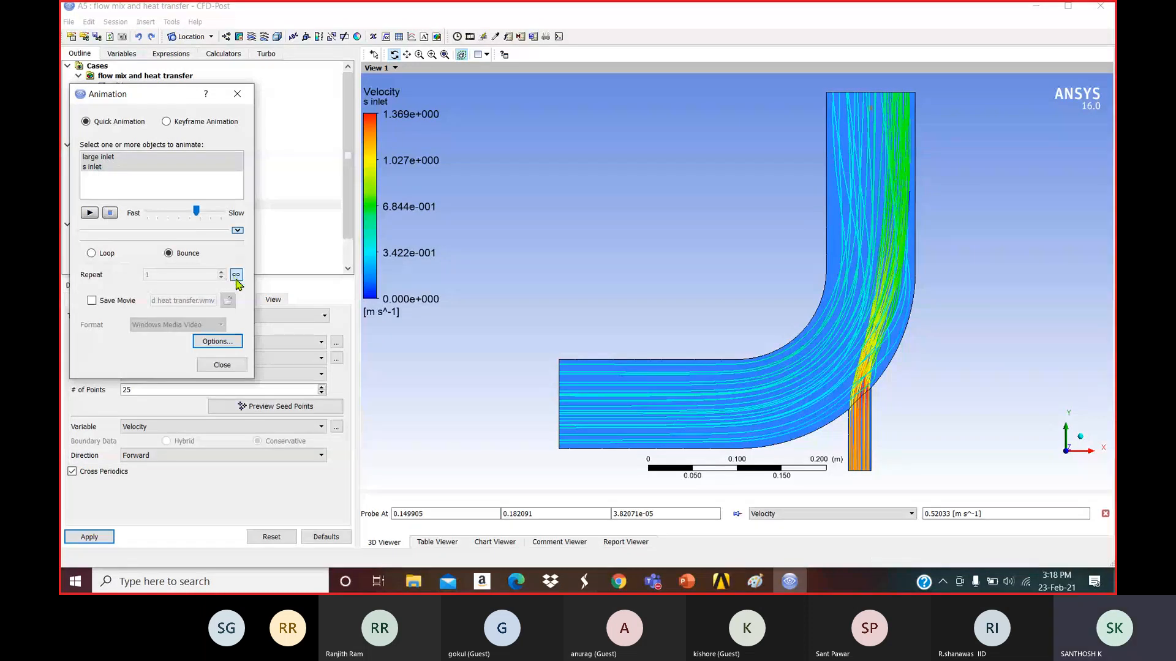
left_click(217, 341)
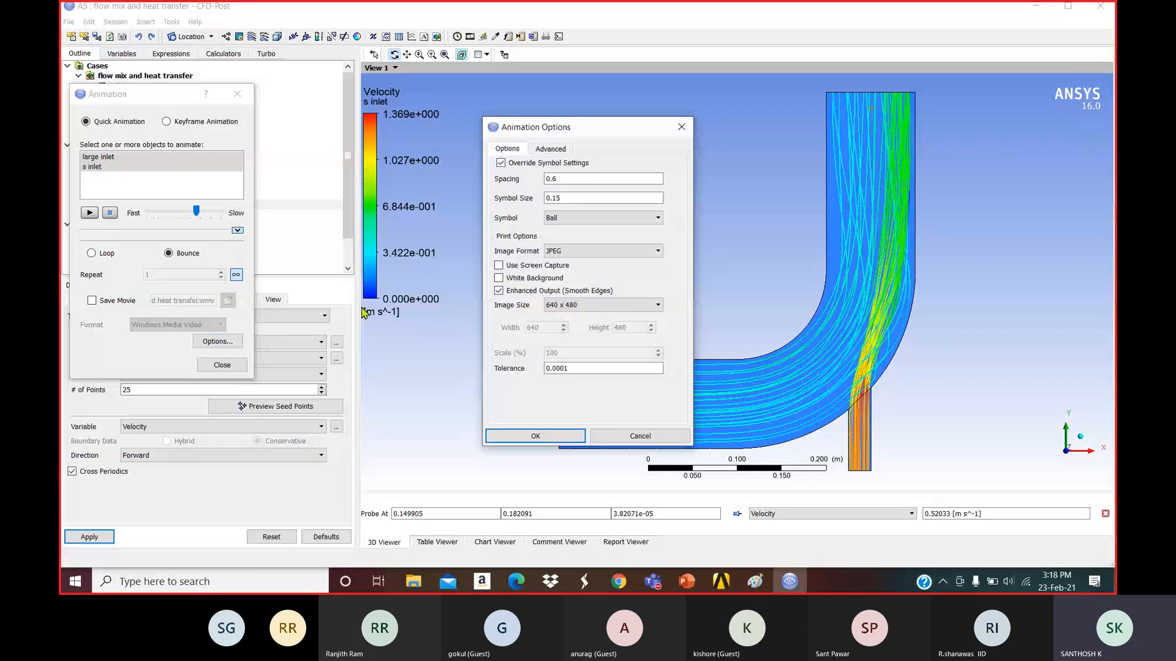
Change the animation symbol size from 0.15 to 1.13 and confirm it.
left_click(558, 219)
double_click(561, 201)
type("0.59")
key("BackSpace")
key("BackSpace")
key("BackSpace")
key("BackSpace")
type("1.13")
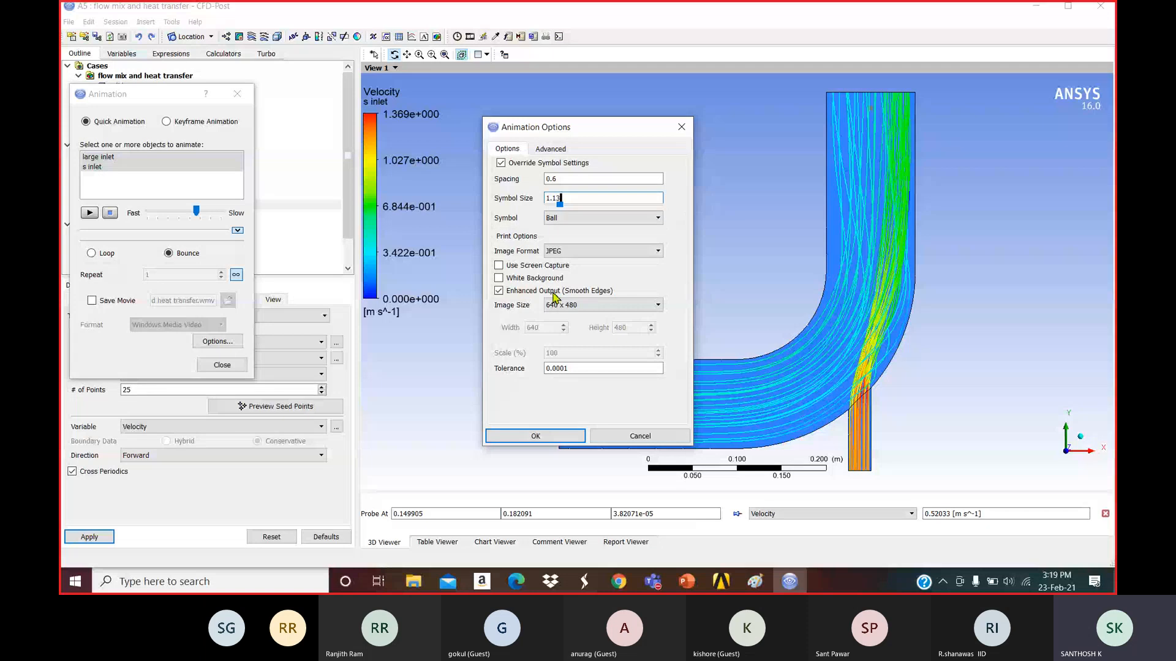
key("Return")
left_click(90, 212)
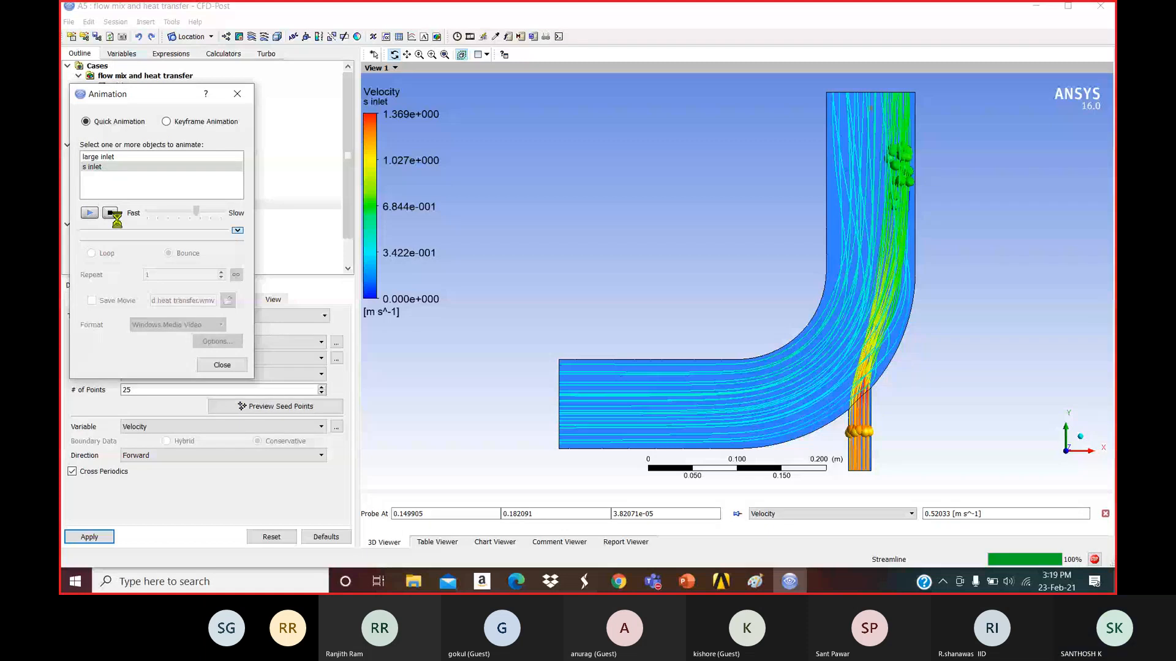
Preview the streamline animation with large inlet and s inlet both selected, then stop it.
left_click(111, 213)
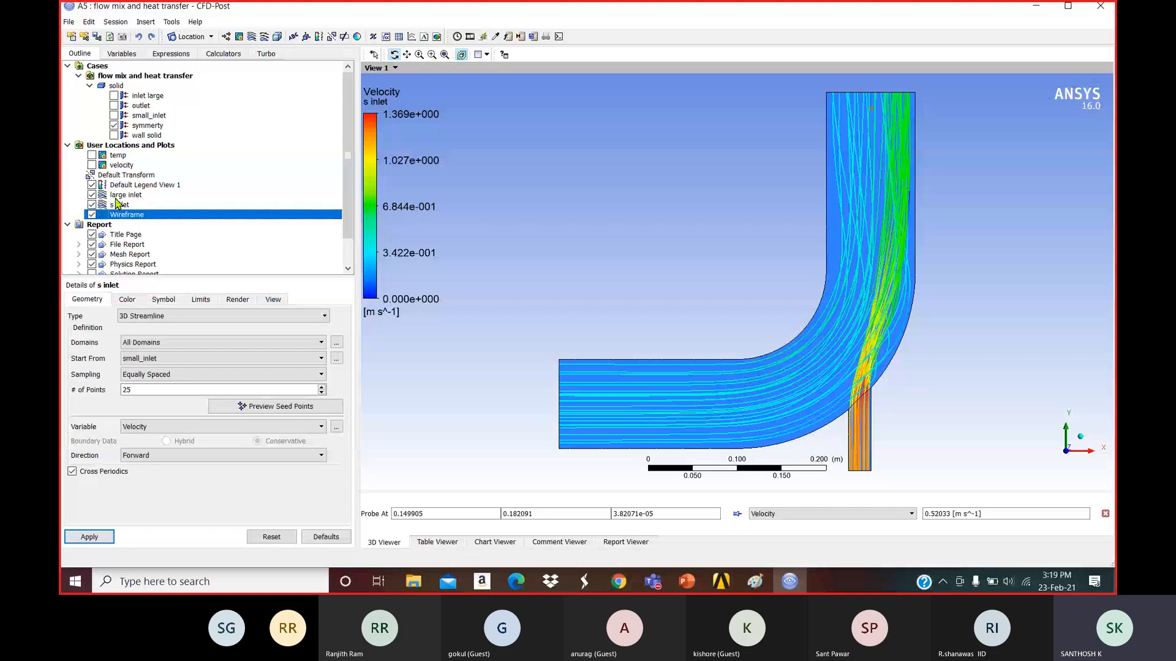
left_click(133, 157, "ctrl")
left_click(89, 212)
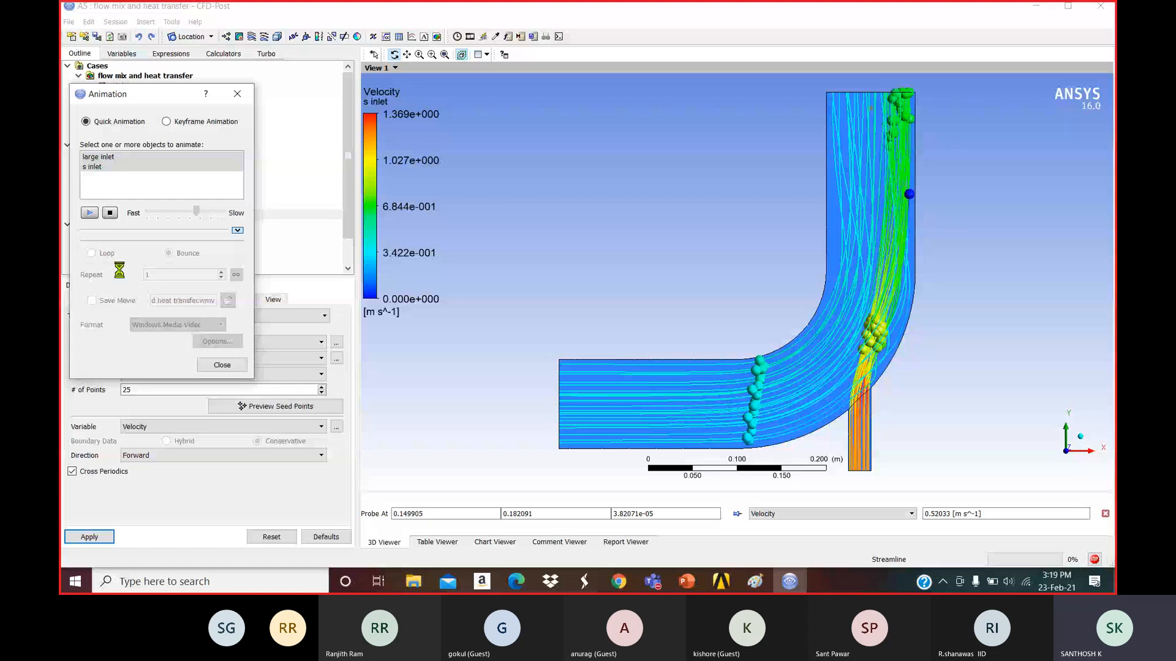
left_click(110, 214)
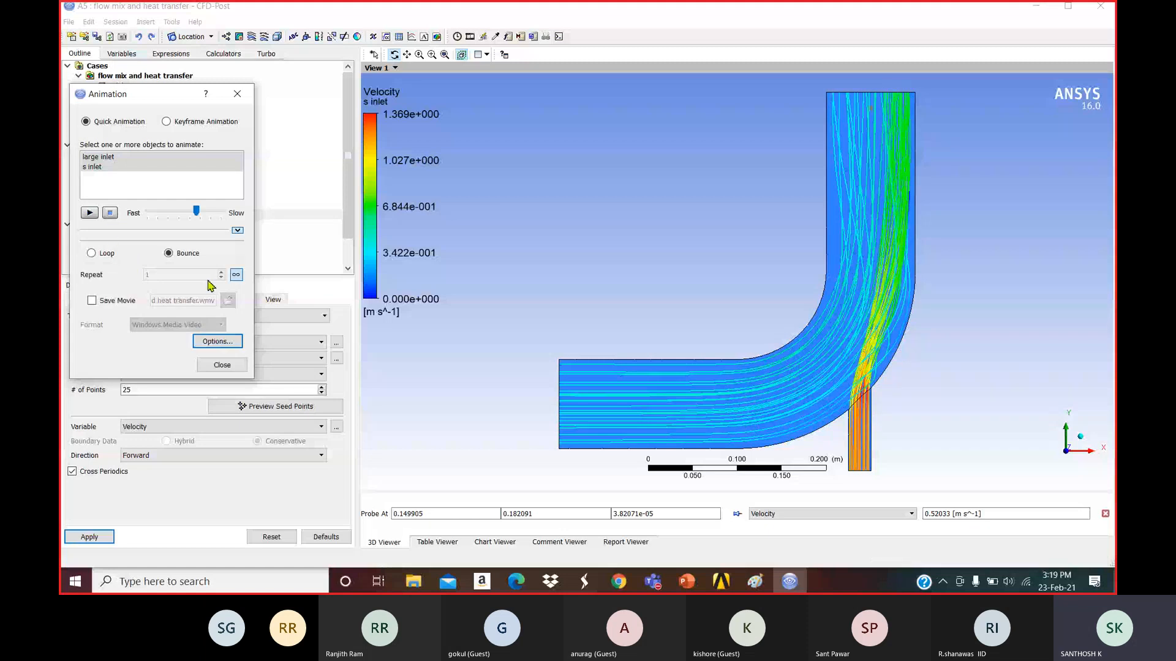
Enable Save Movie and set the animation to repeat once instead of endlessly.
left_click(218, 341)
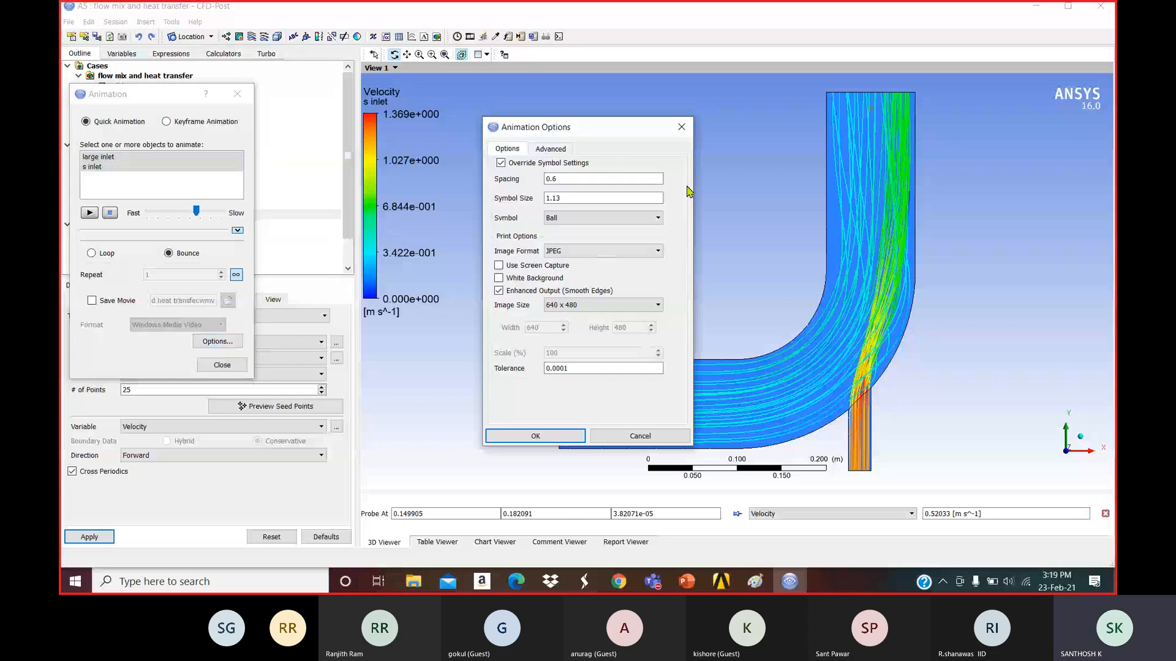
left_click(681, 127)
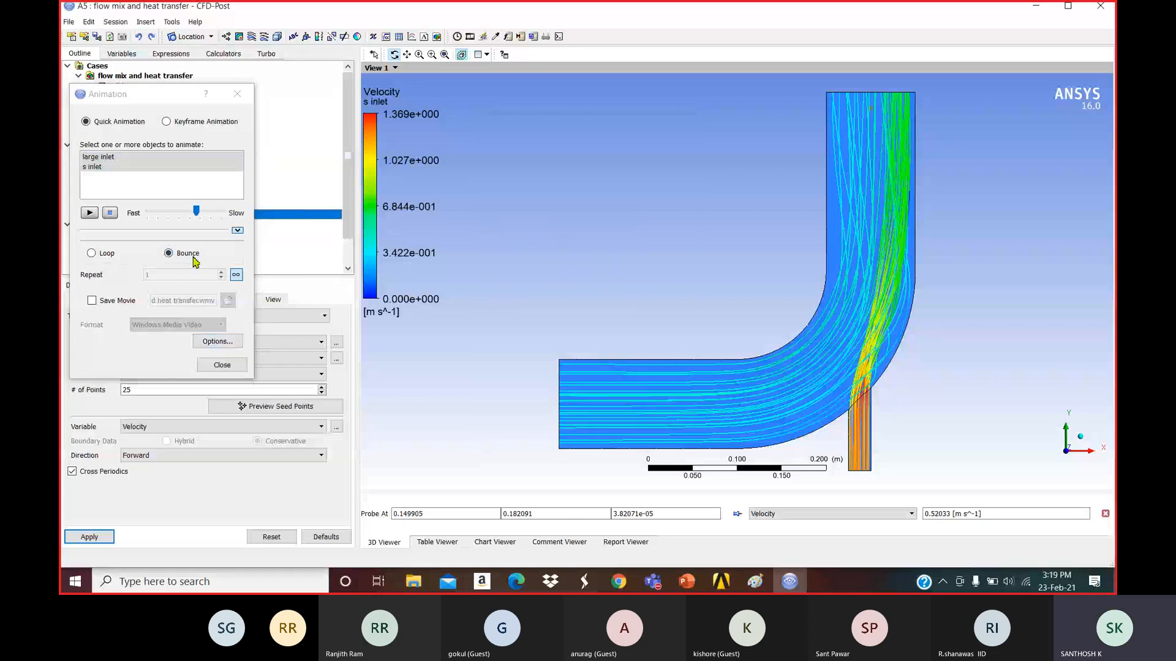
left_click(237, 231)
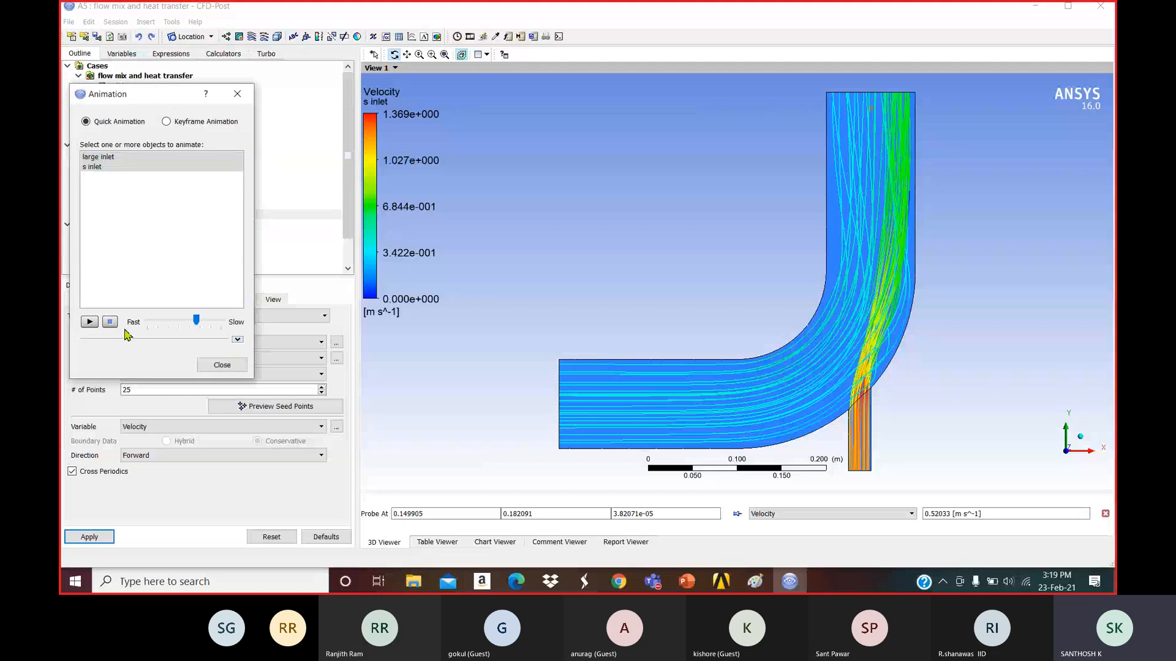
left_click(237, 339)
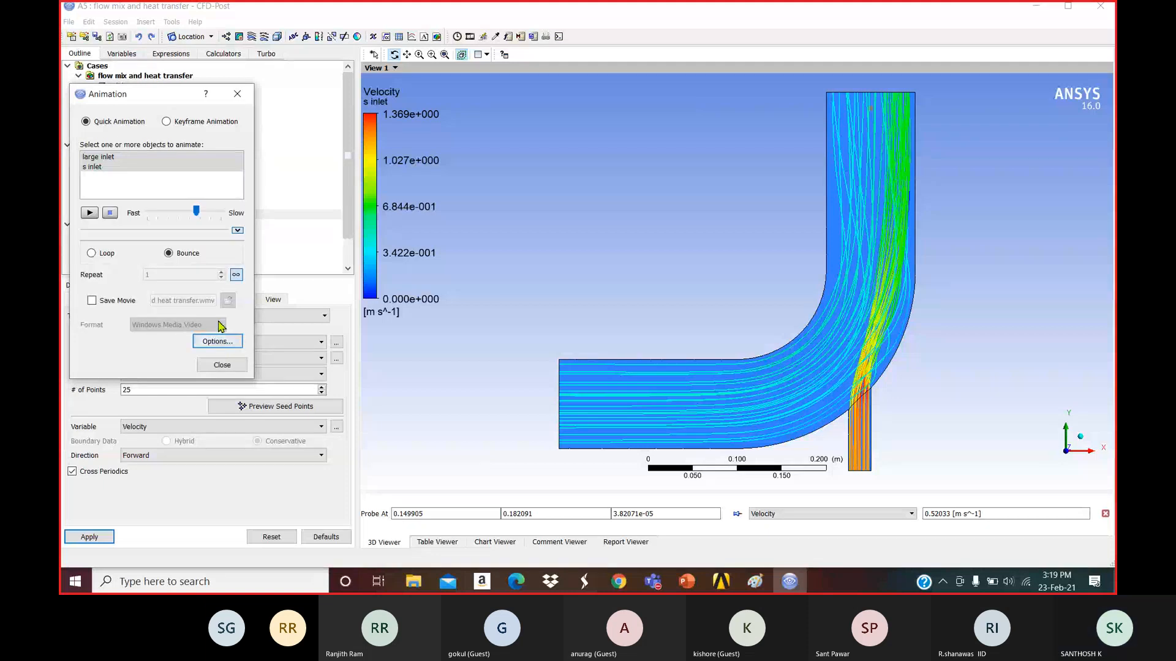
left_click(93, 301)
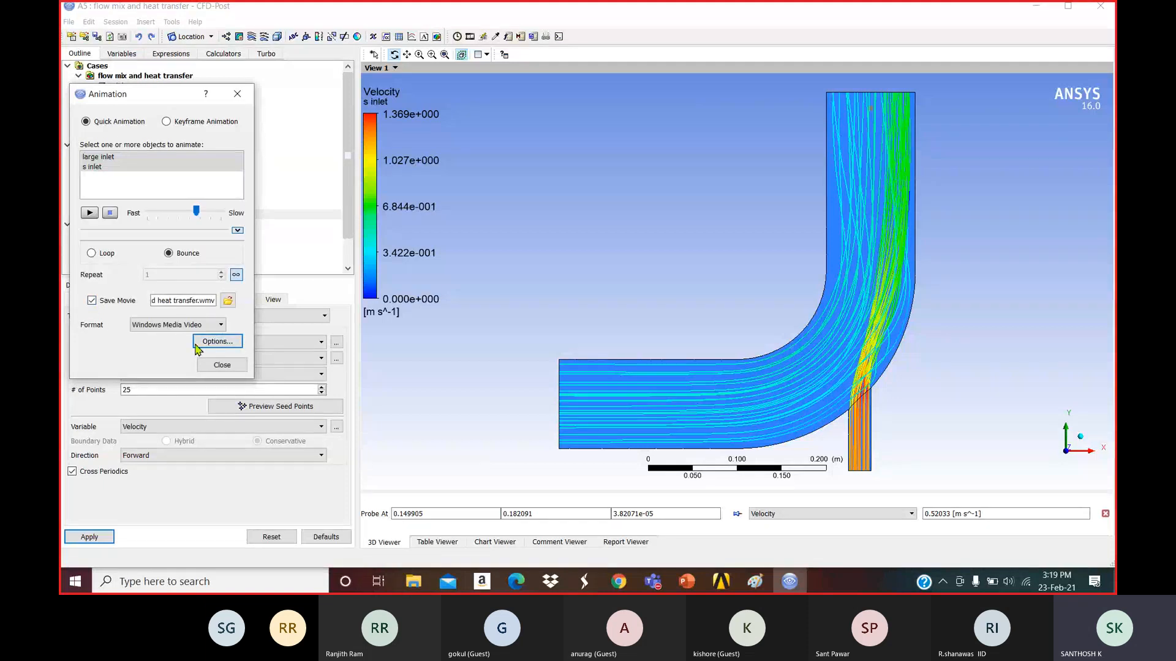
left_click(236, 275)
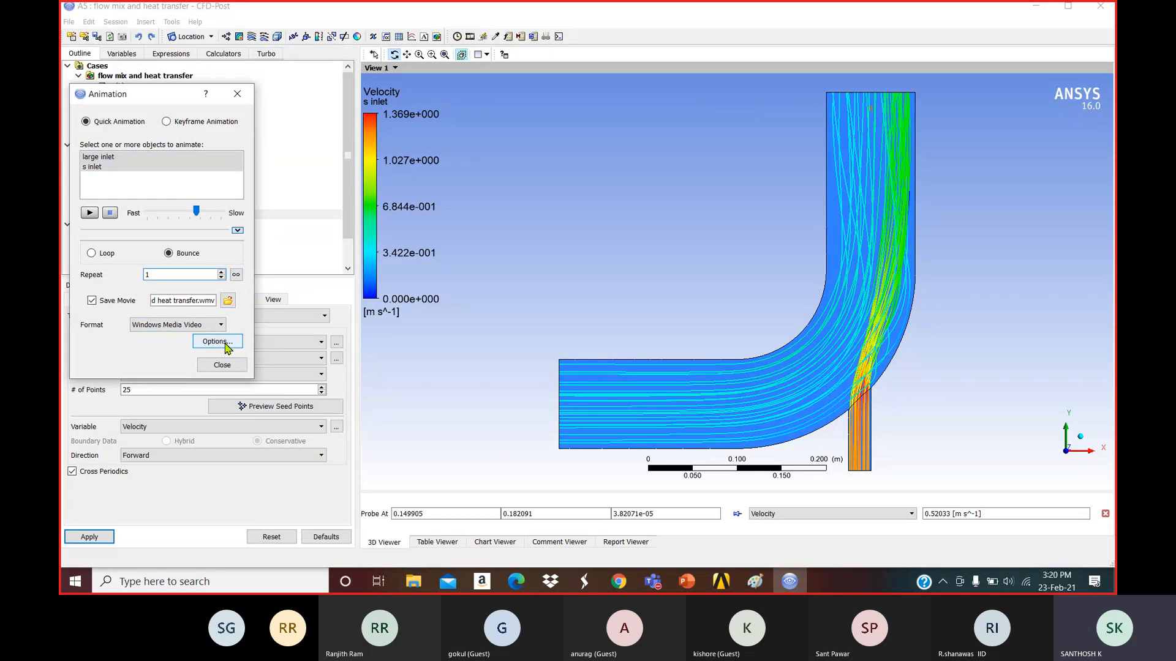
type("1")
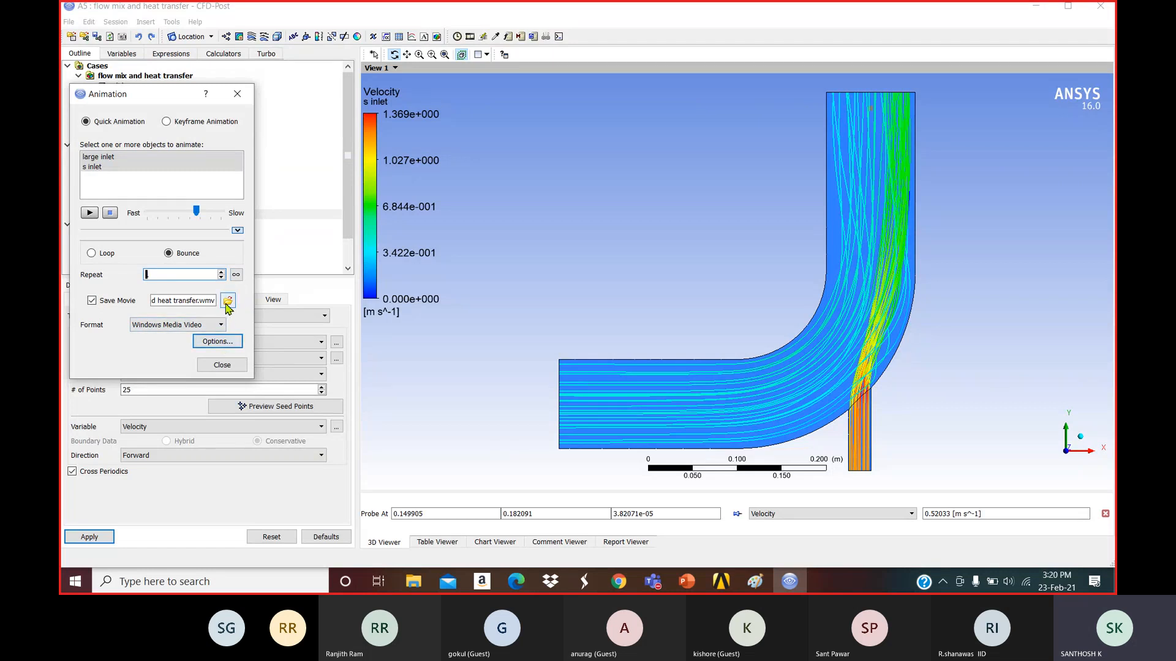
Browse folders on the C: and D: drives for a movie save location.
left_click(228, 301)
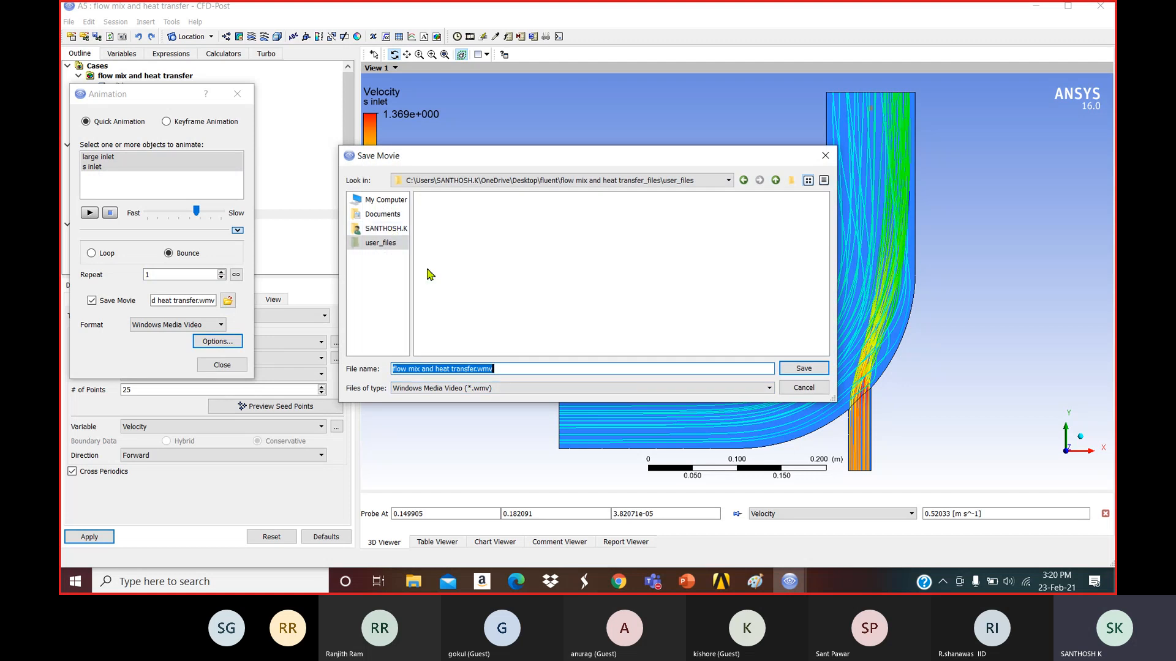
left_click(383, 202)
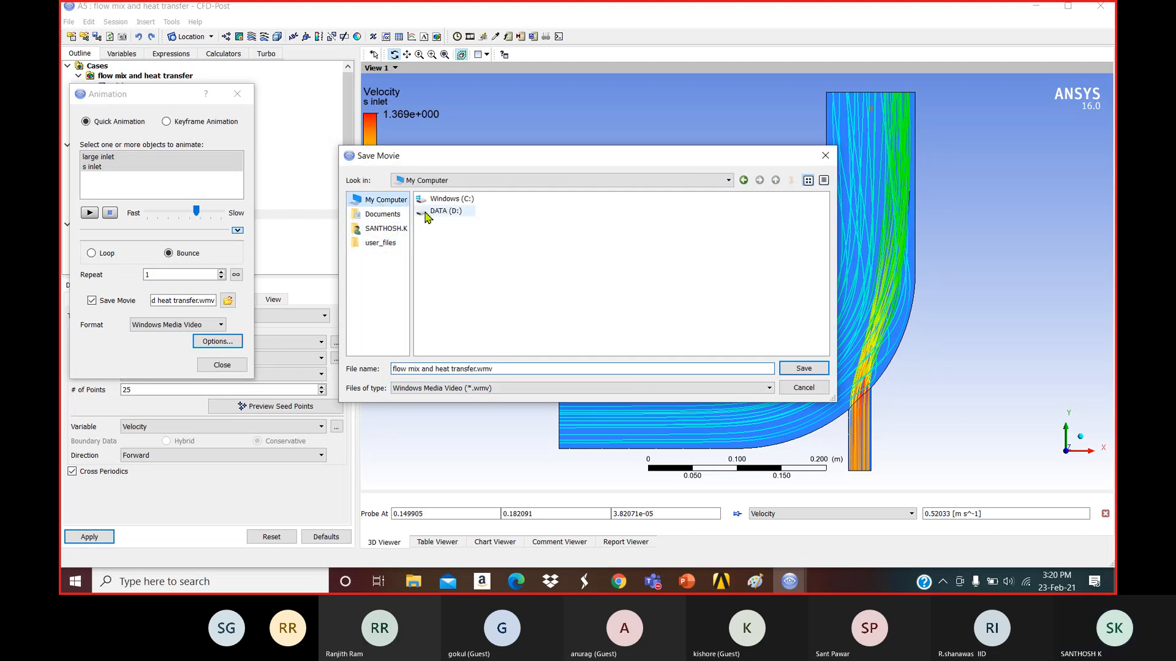
double_click(445, 201)
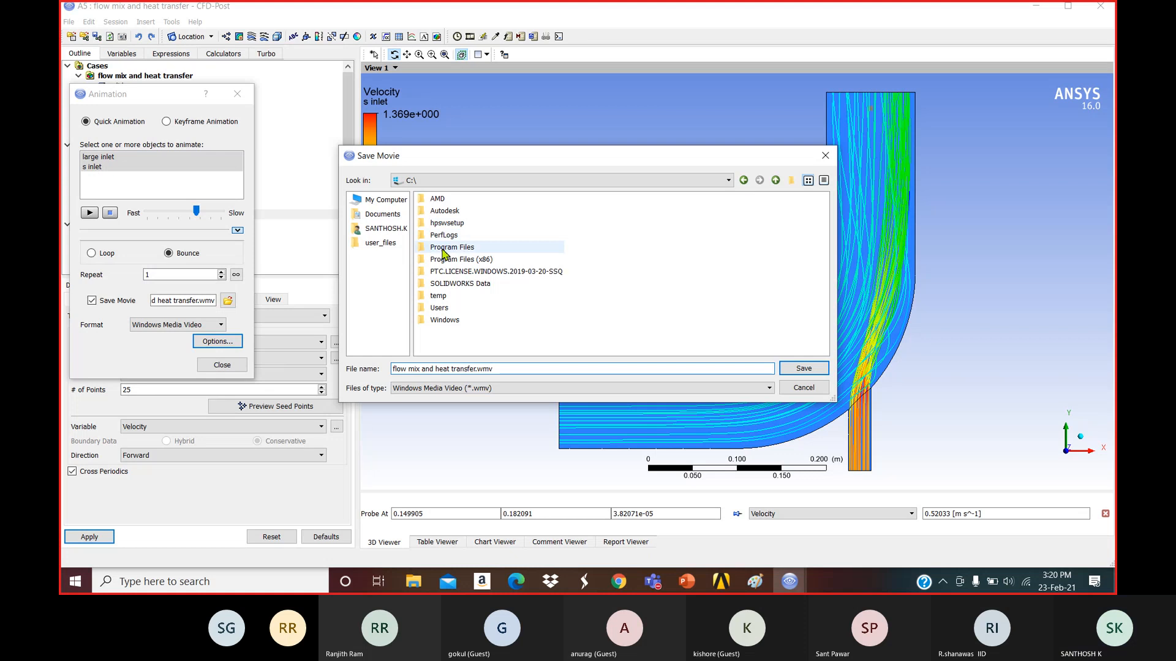
left_click(384, 228)
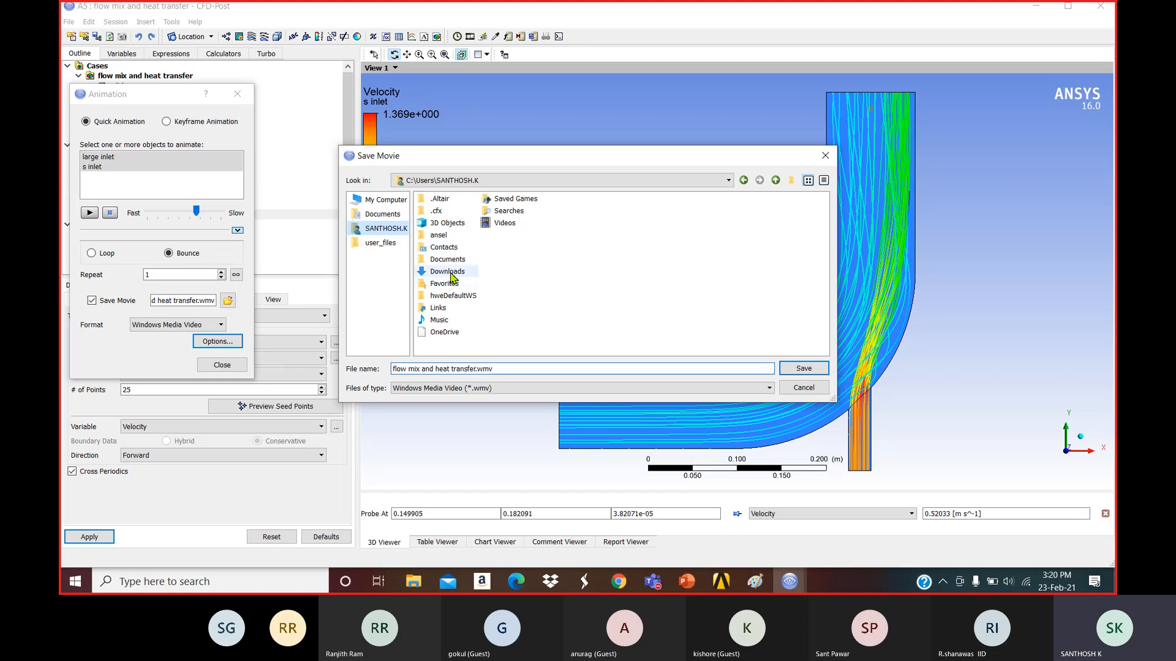
left_click(390, 243)
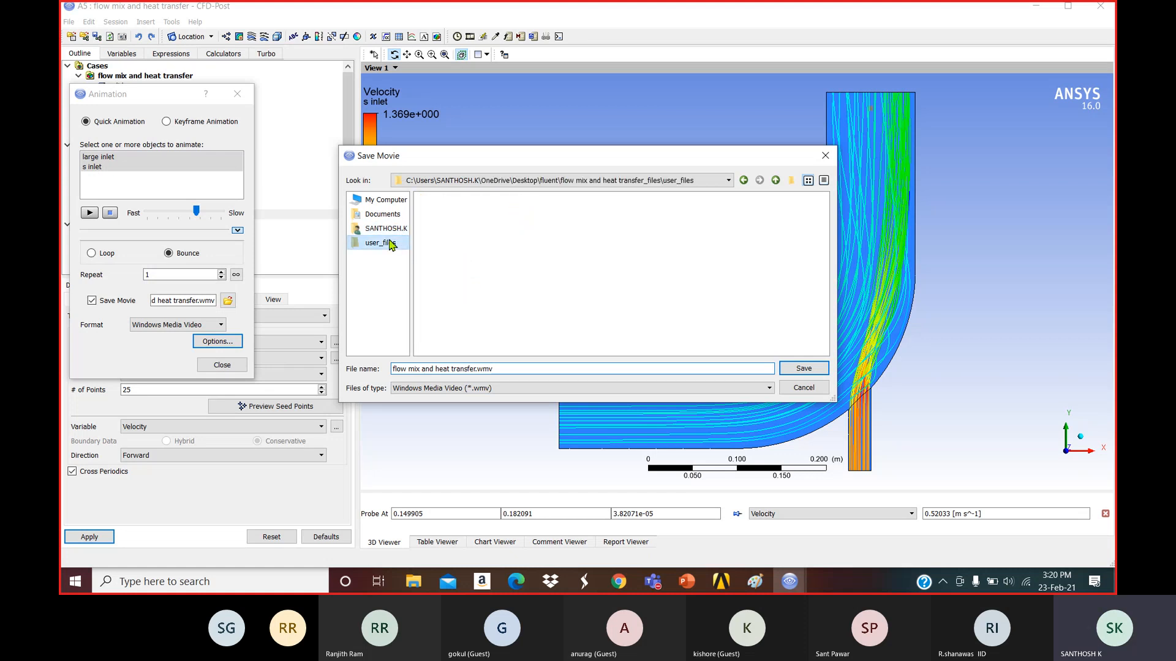
left_click(382, 213)
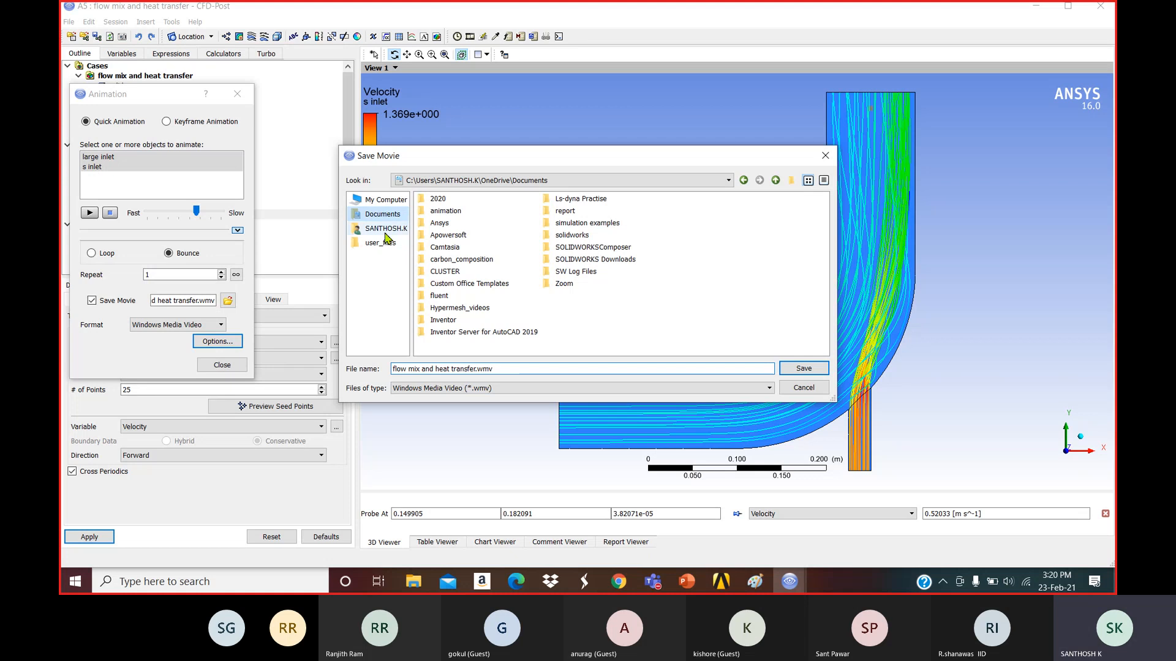
left_click(384, 201)
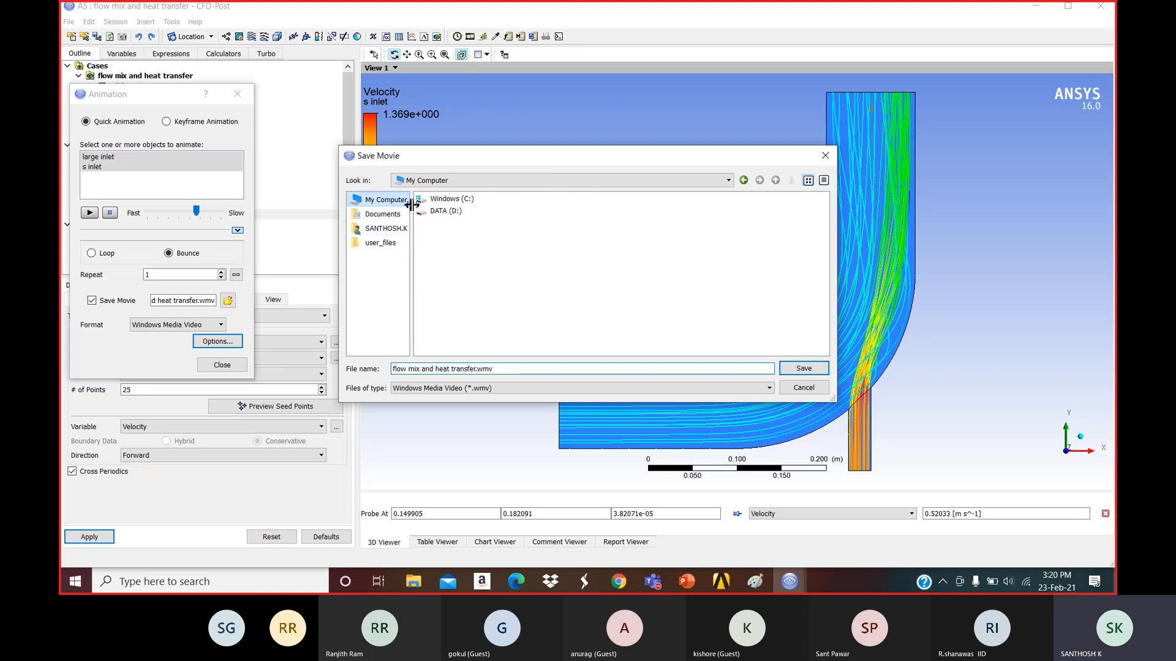
left_click(436, 213)
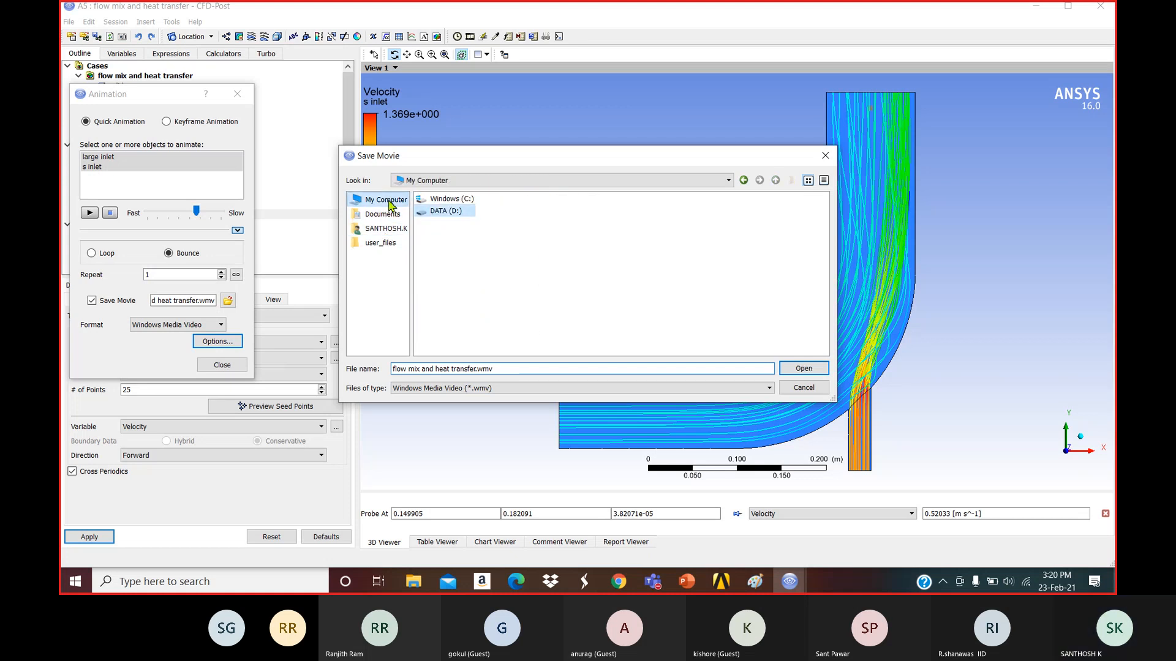
left_click(388, 215)
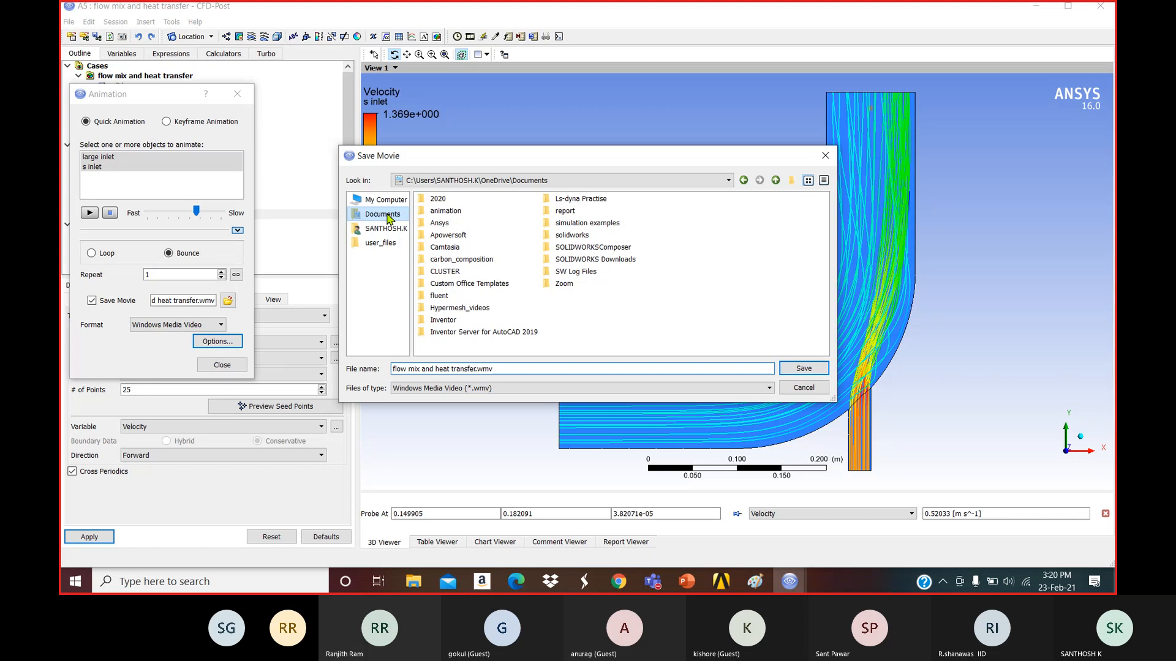
left_click(447, 214)
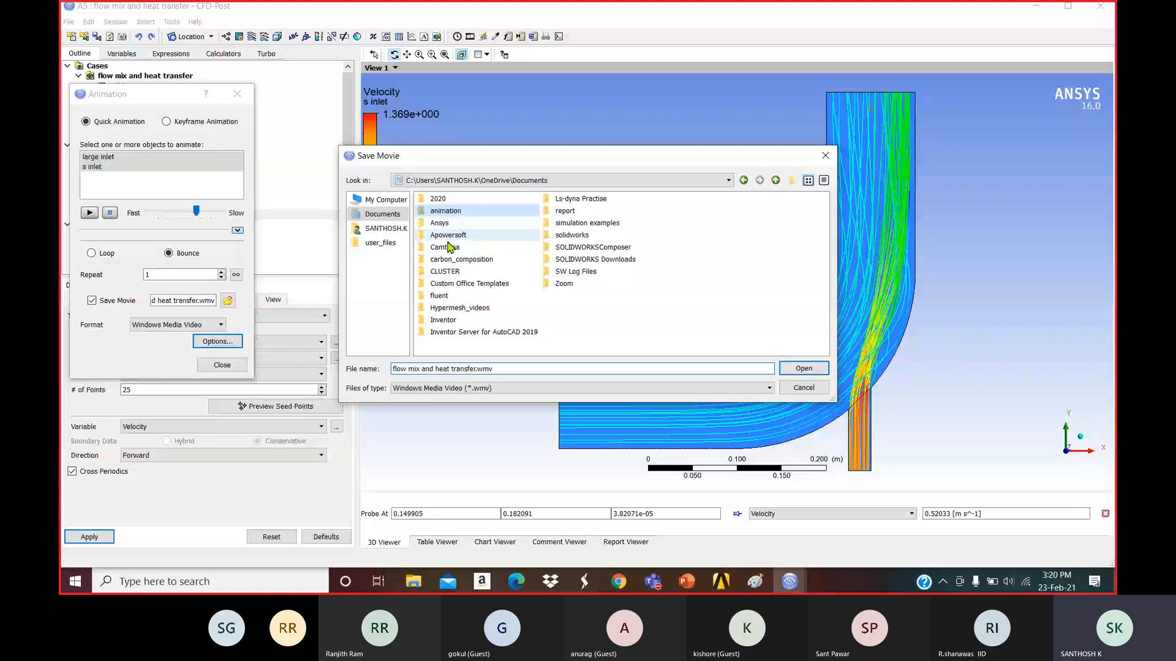
Save the movie as flow mix and heat transfer.wmv in Documents\fluent.
left_click(387, 229)
double_click(442, 273)
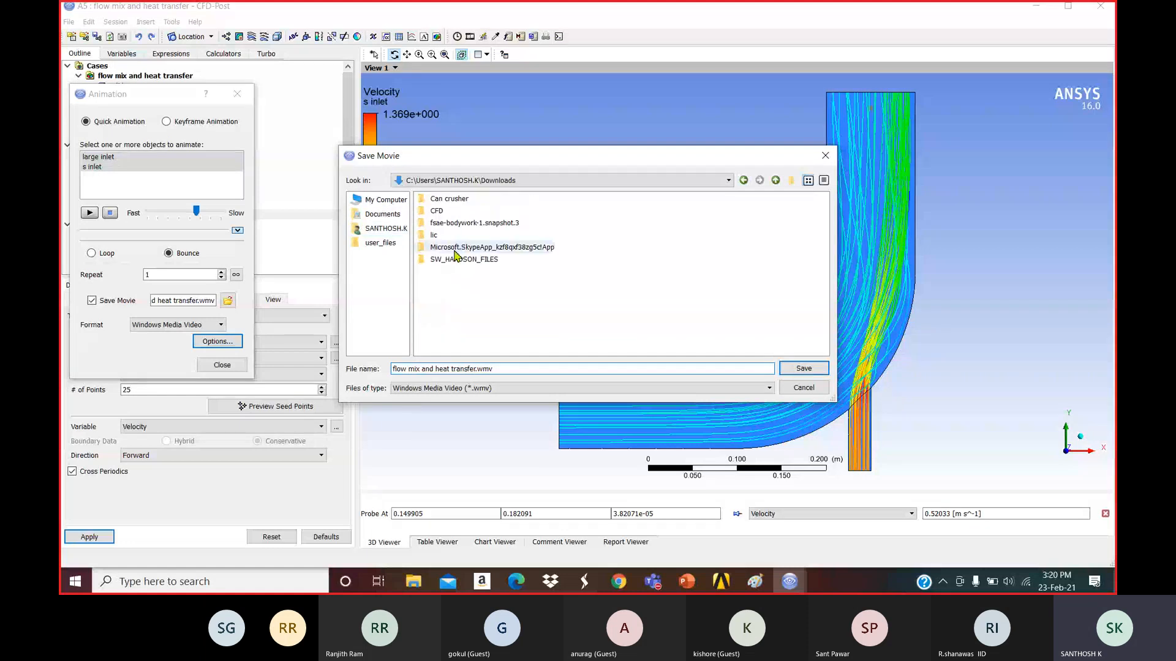
double_click(449, 215)
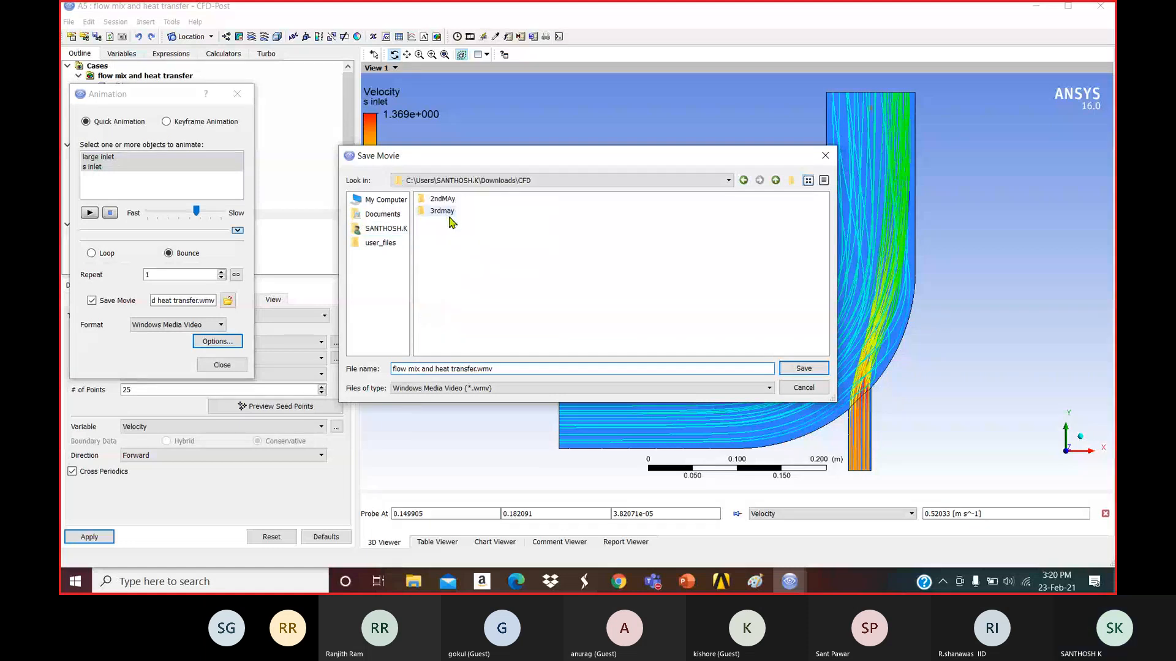
left_click(742, 181)
left_click(743, 181)
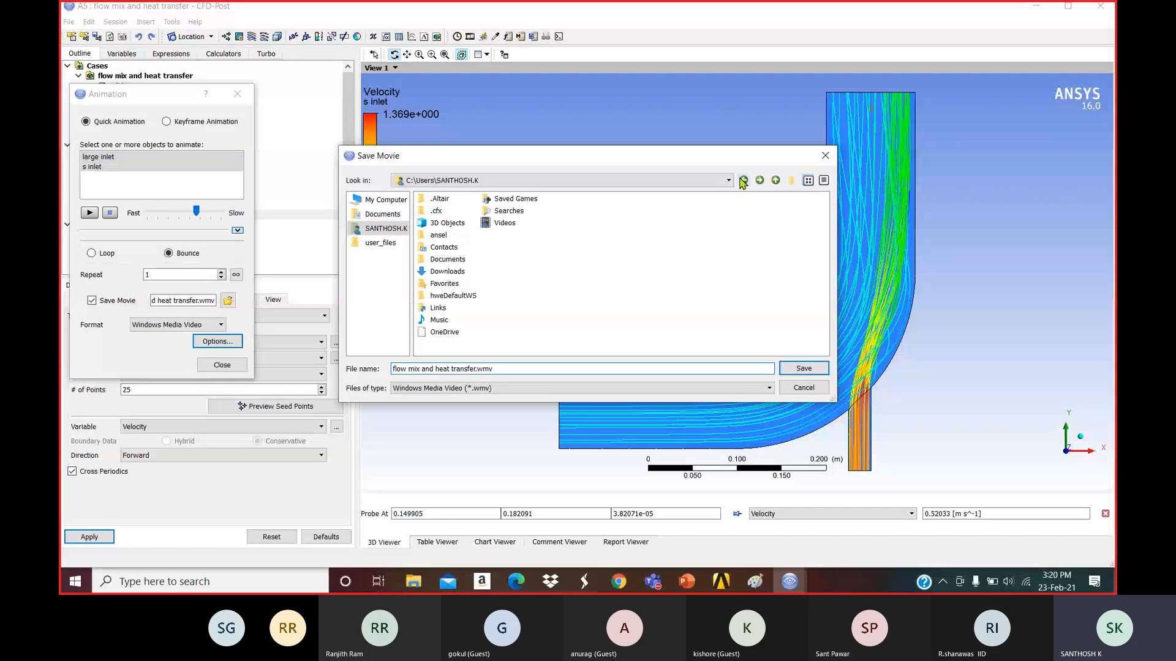
left_click(743, 181)
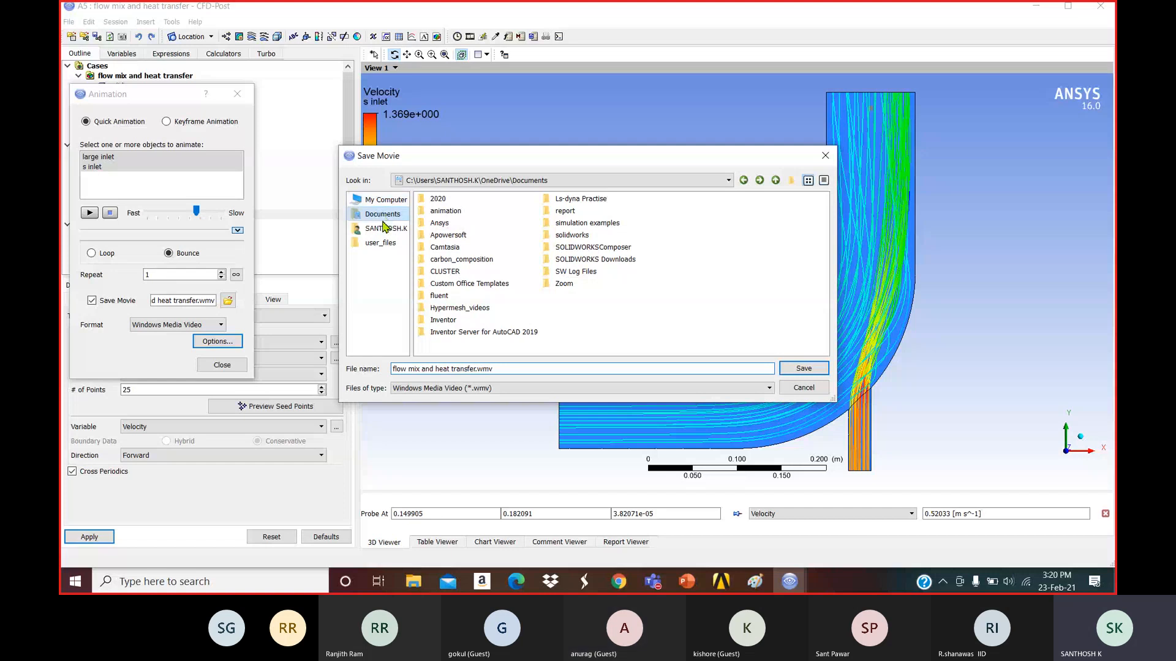
double_click(439, 295)
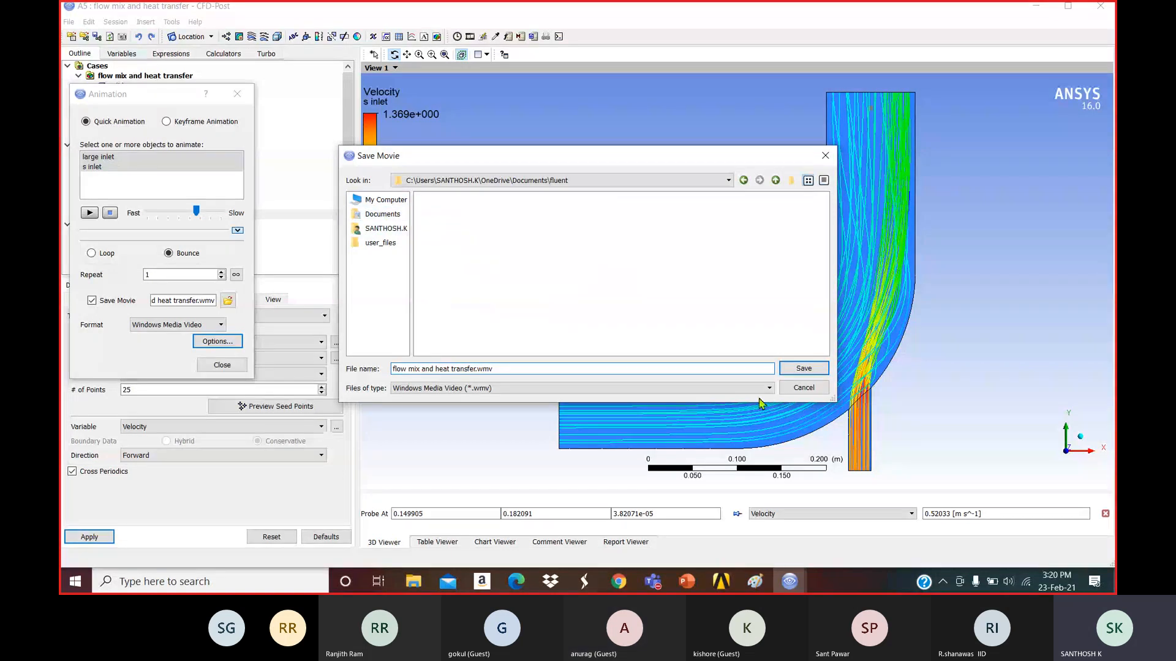
key("Return")
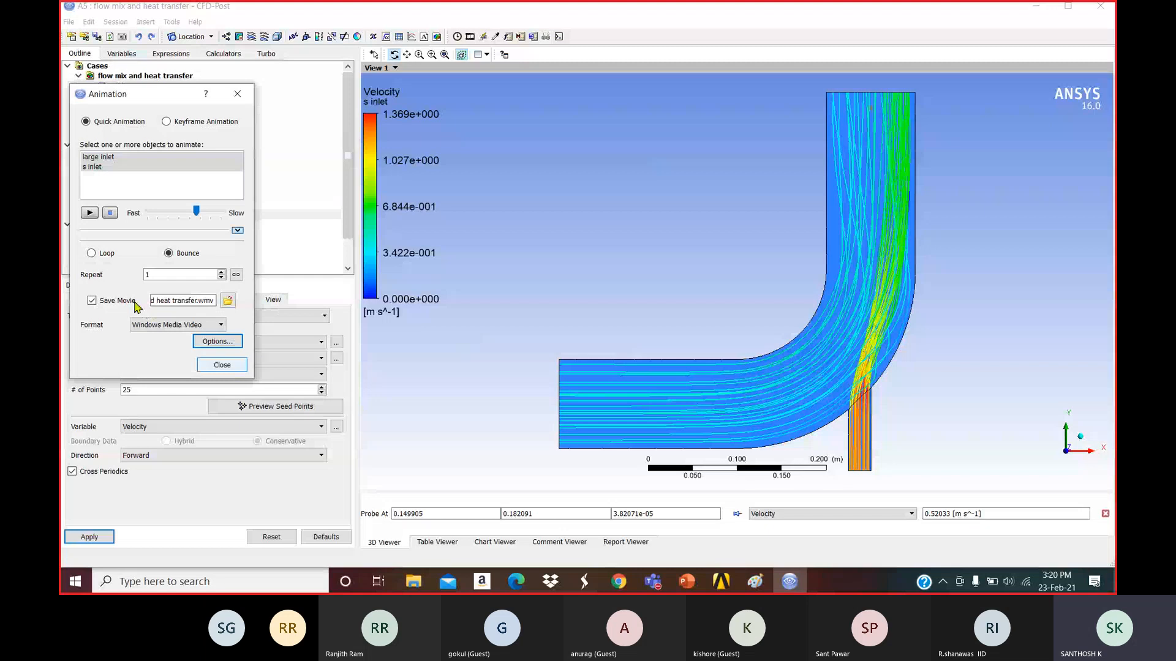
Set the animation to loop with bounce, start recording, and bring up the Problem Description slides.
left_click(92, 254)
left_click(168, 254)
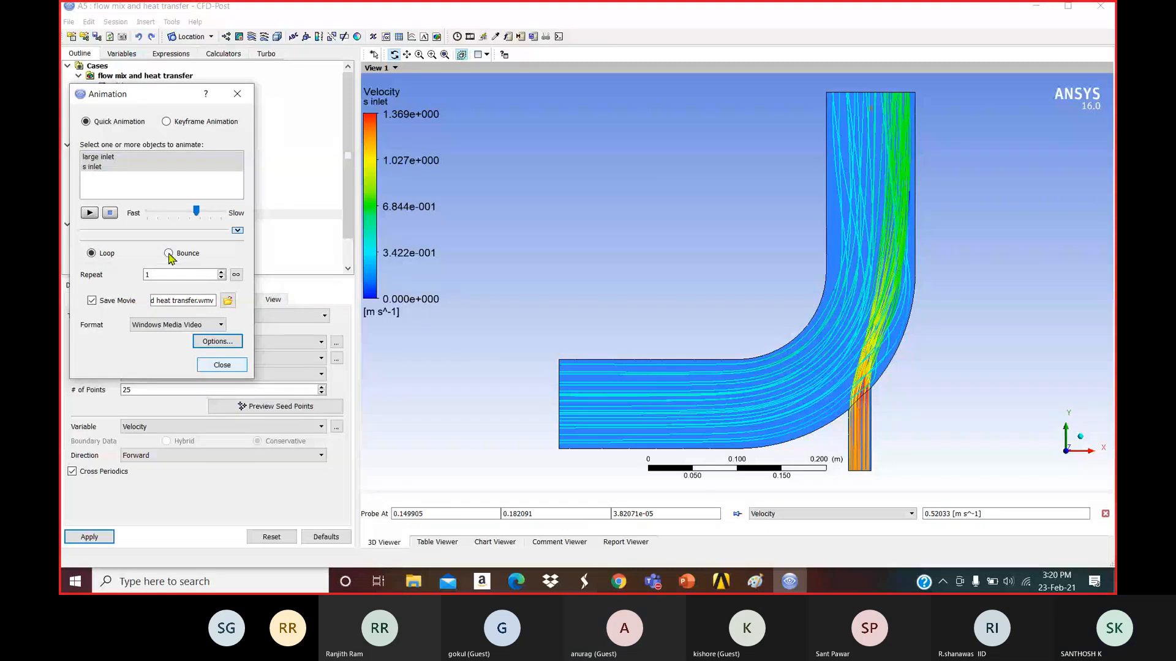
left_click(90, 213)
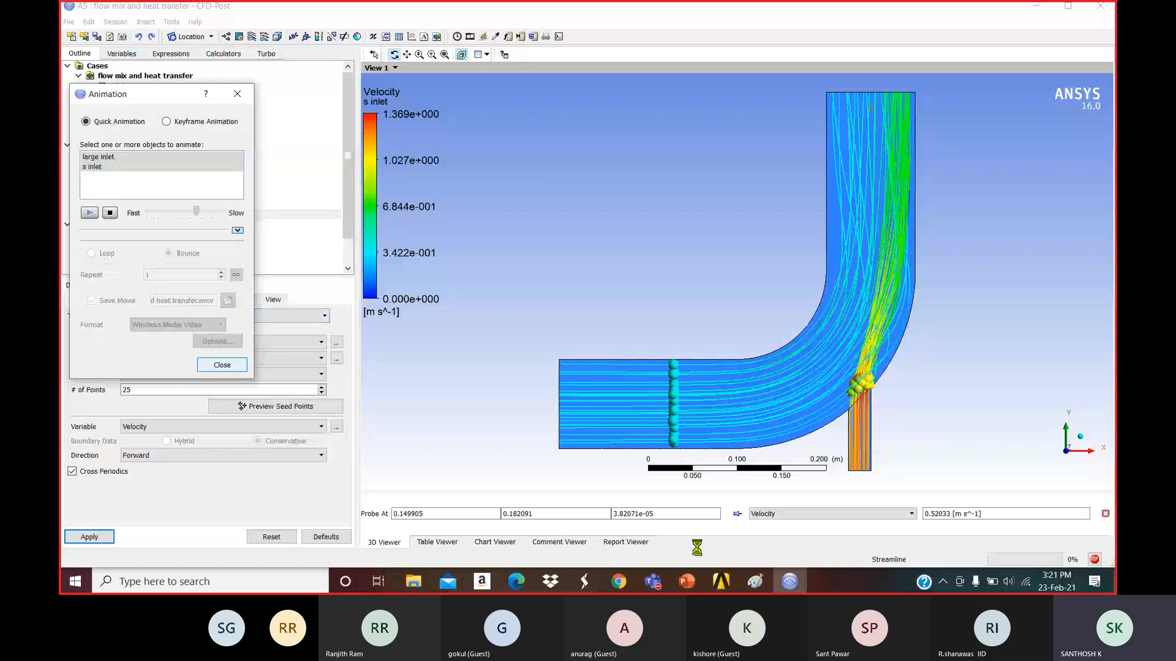
left_click(687, 582)
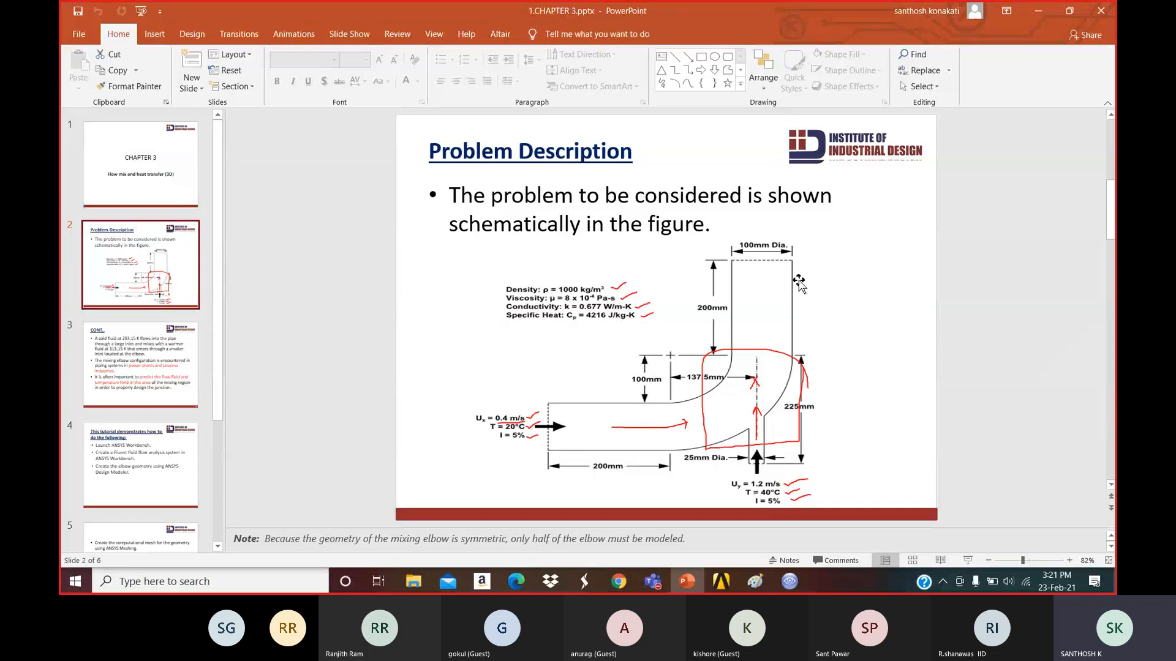
Minimize PowerPoint, stop the recording animation, close the Animation dialog, and minimize CFD-Post.
left_click(1039, 11)
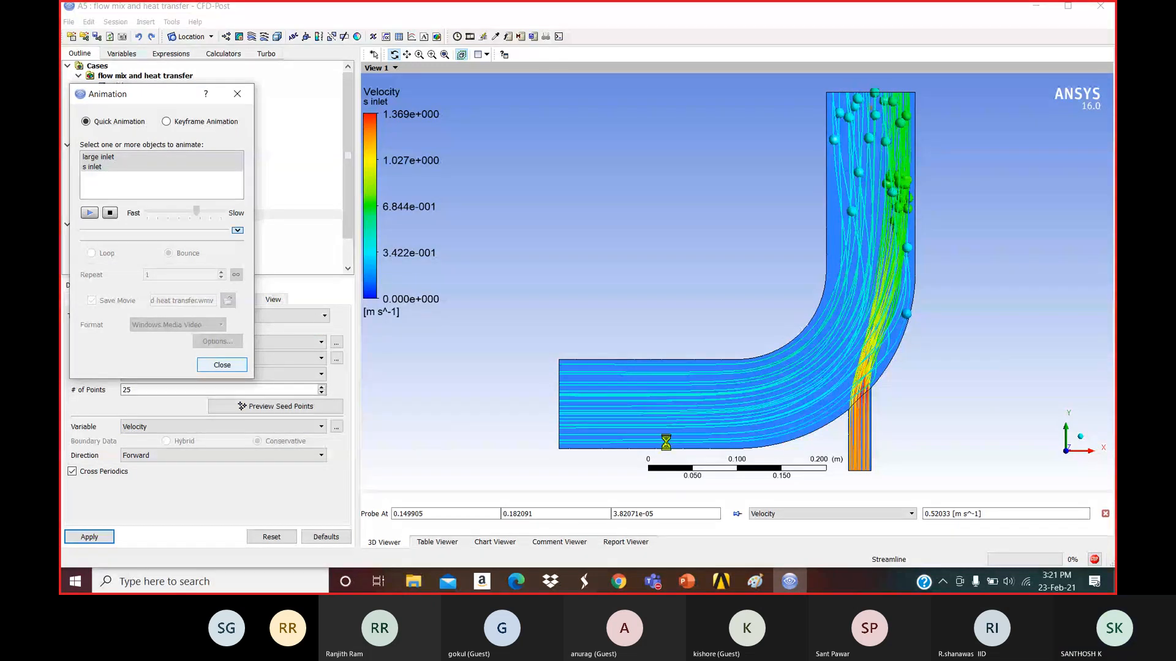
left_click(111, 213)
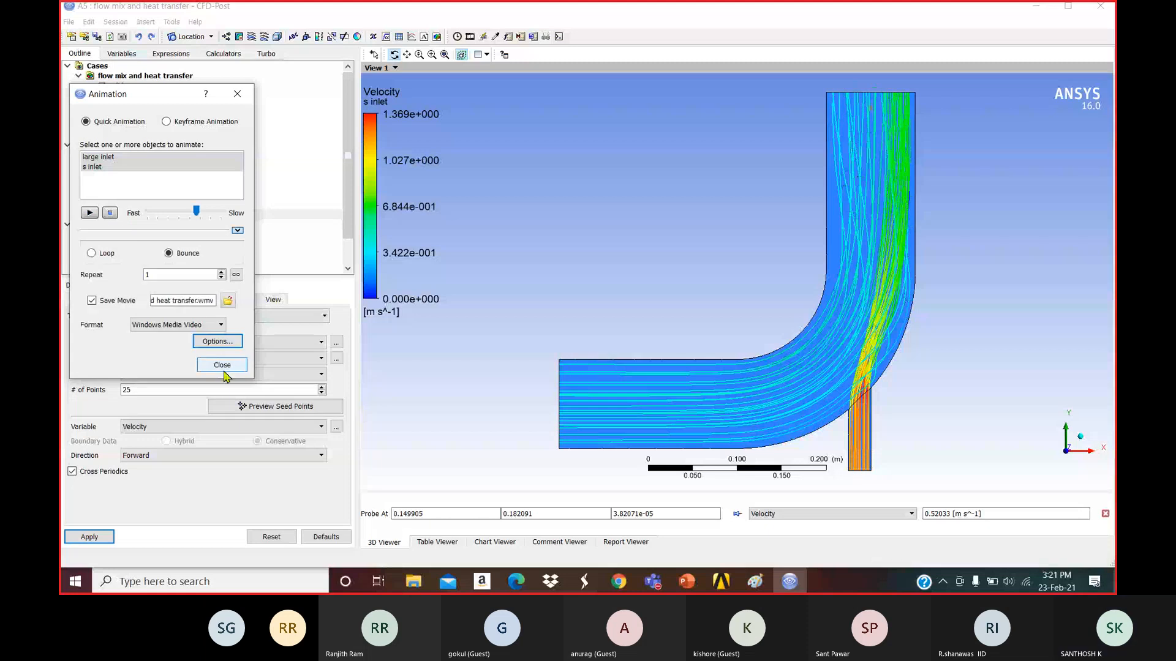
left_click(221, 365)
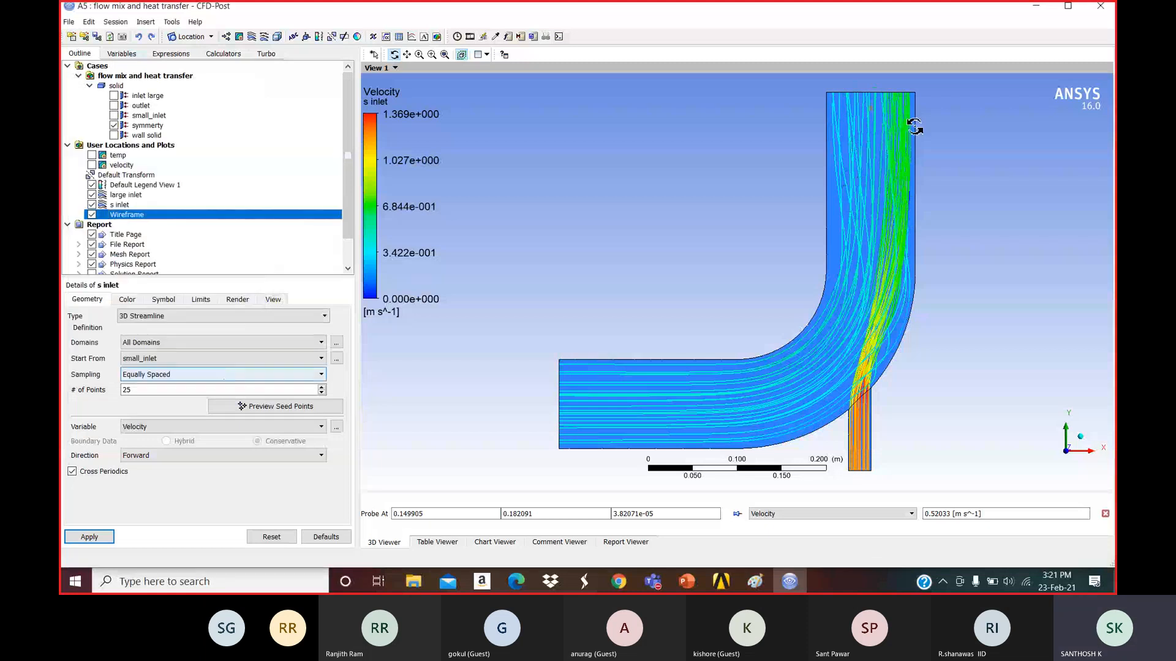
left_click(1044, 7)
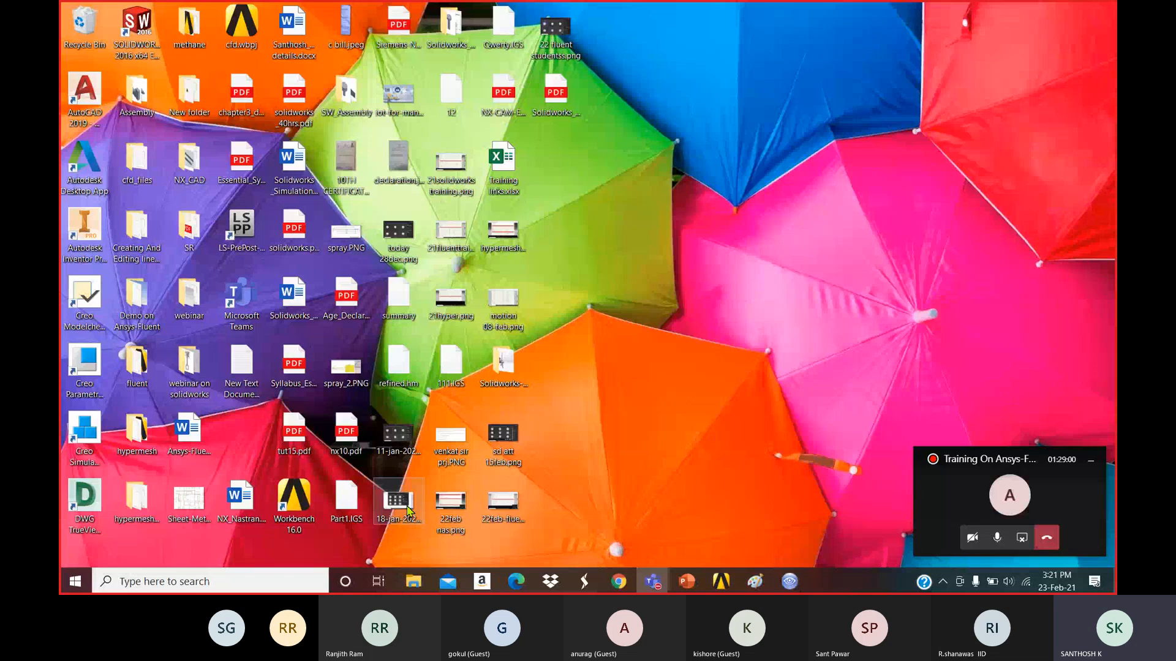
Play flow mix and heat transfer.wmv from the Documents\fluent folder in File Explorer.
left_click(413, 582)
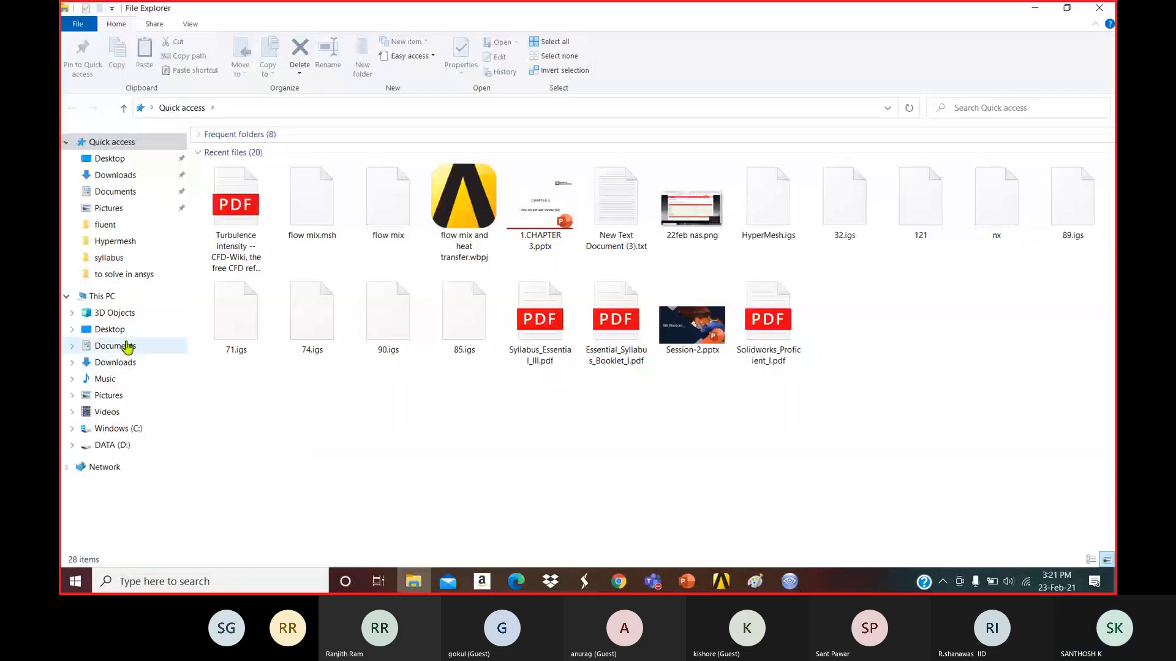
left_click(128, 347)
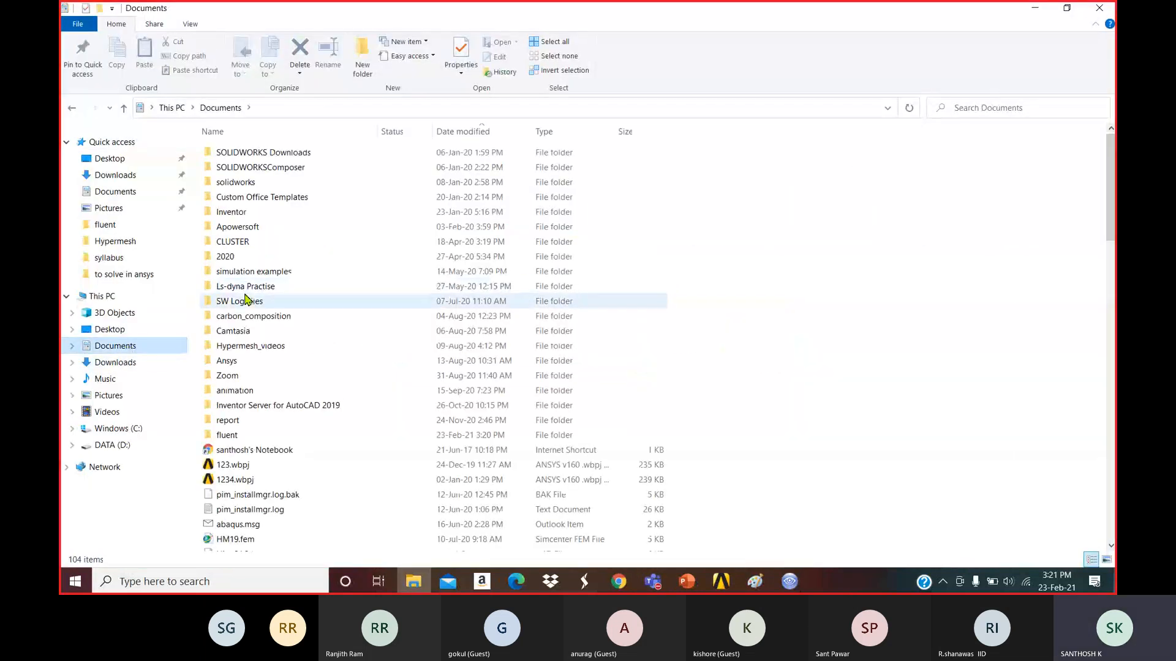
left_click(250, 436)
double_click(249, 437)
left_click(256, 216)
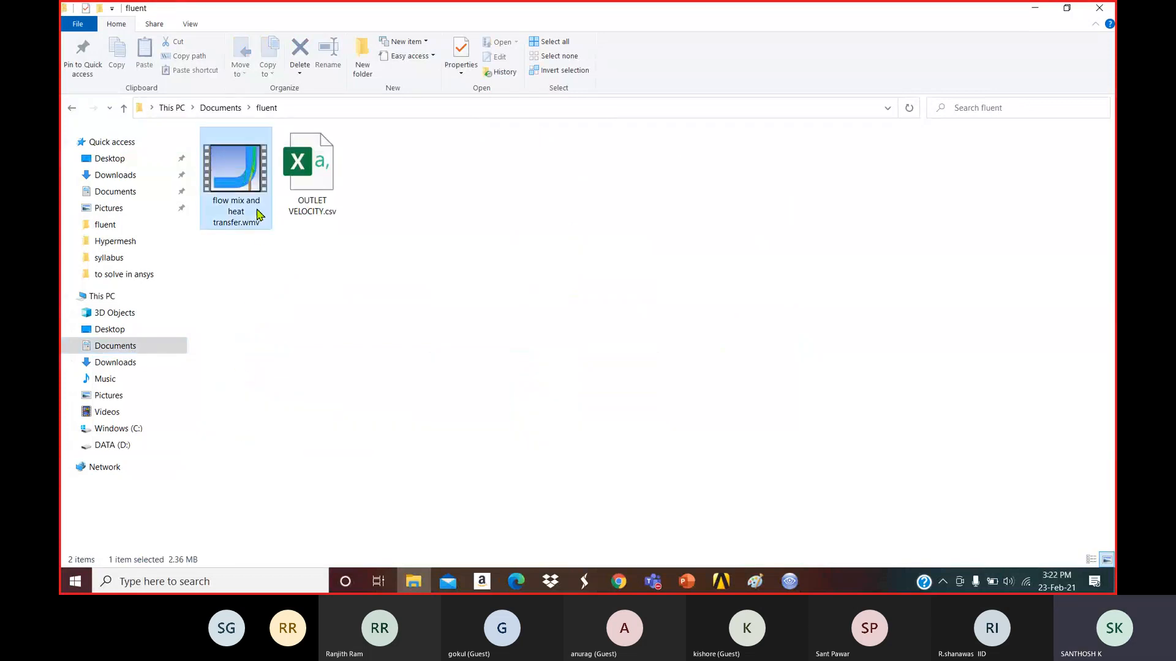
right_click(256, 214)
left_click(268, 240)
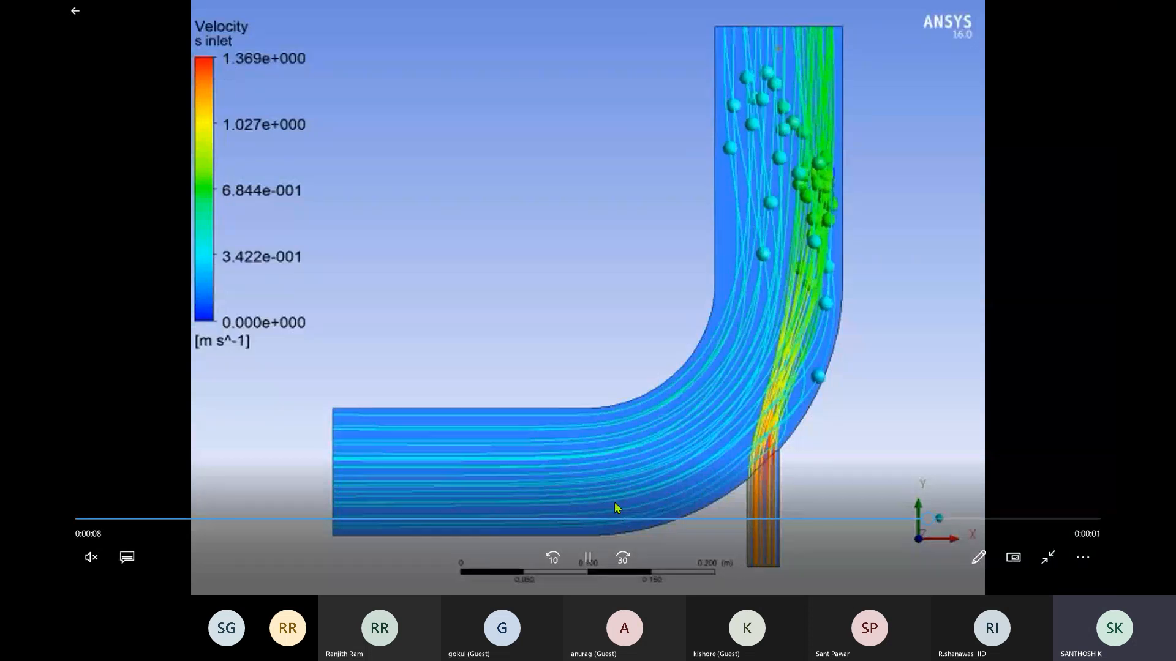
Pause the streamline movie, leave full screen, and close Movies & TV.
left_click(588, 557)
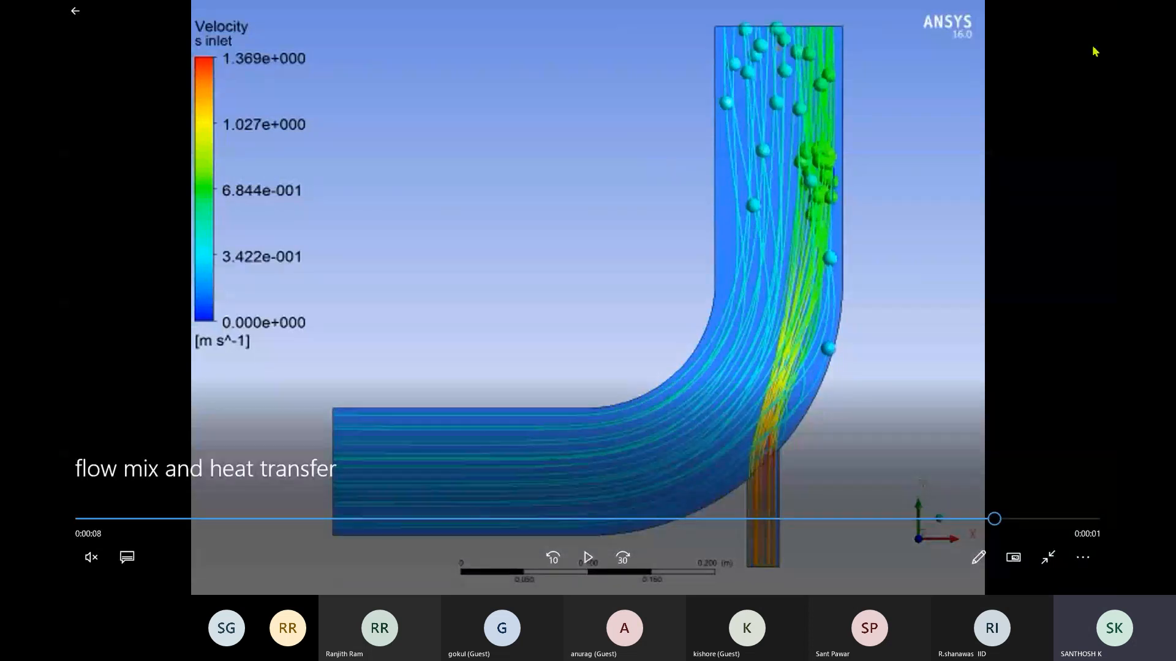
left_click(1049, 558)
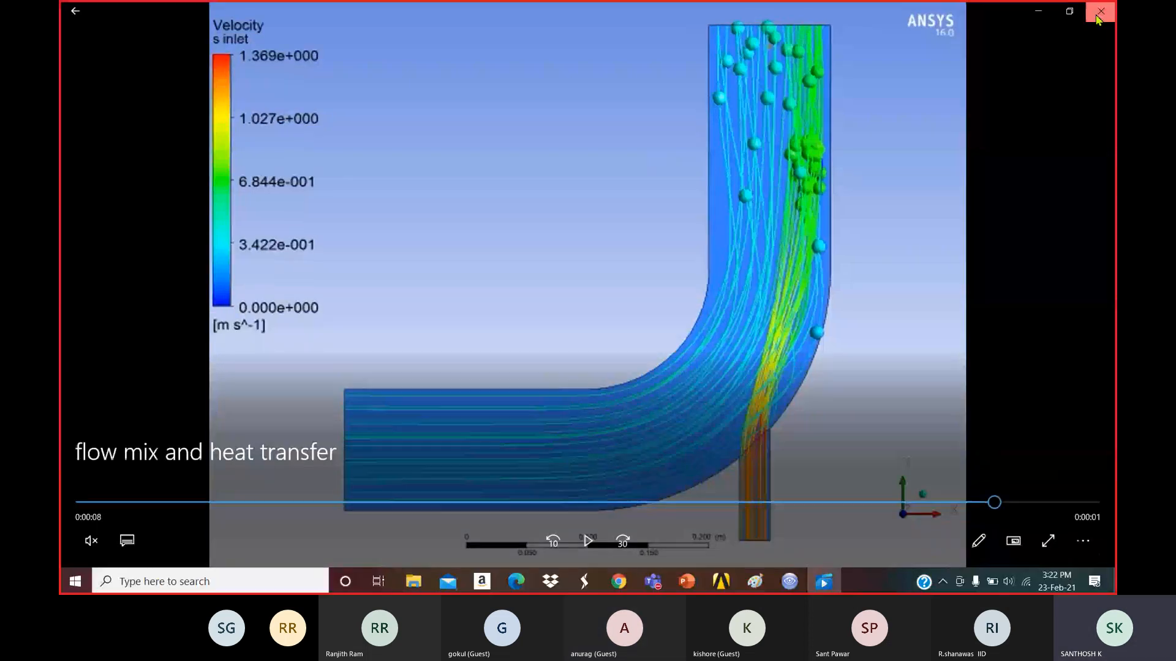
left_click(1100, 11)
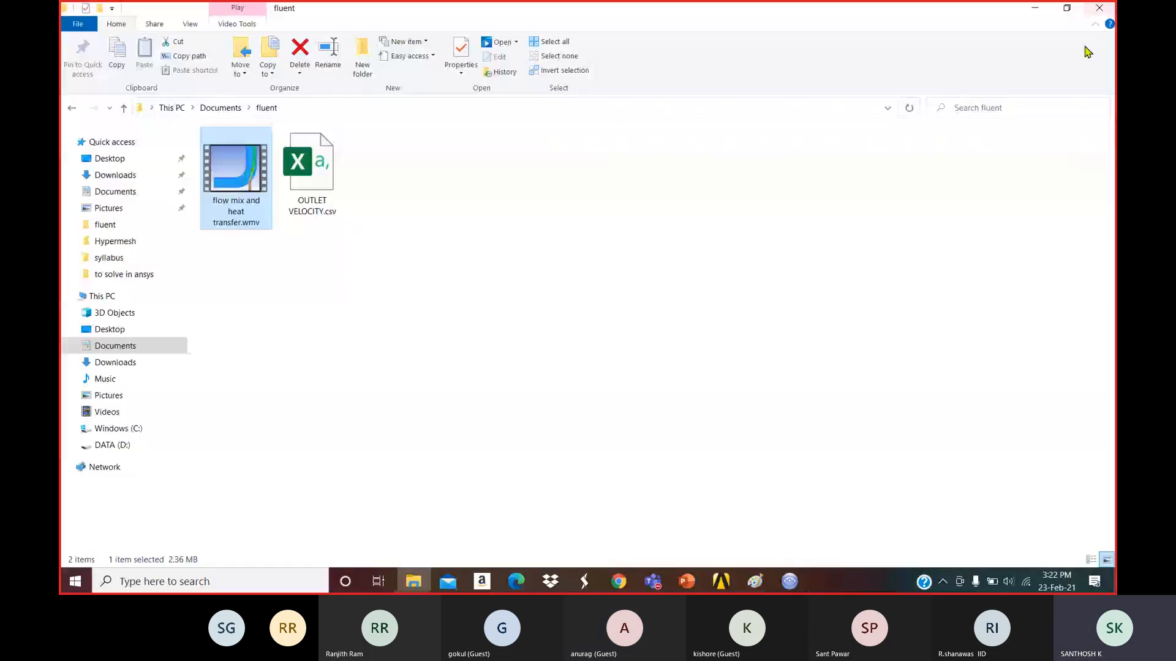
Bring CFD-Post back to show the elbow's velocity-colored streamlines from both inlets.
left_click(787, 583)
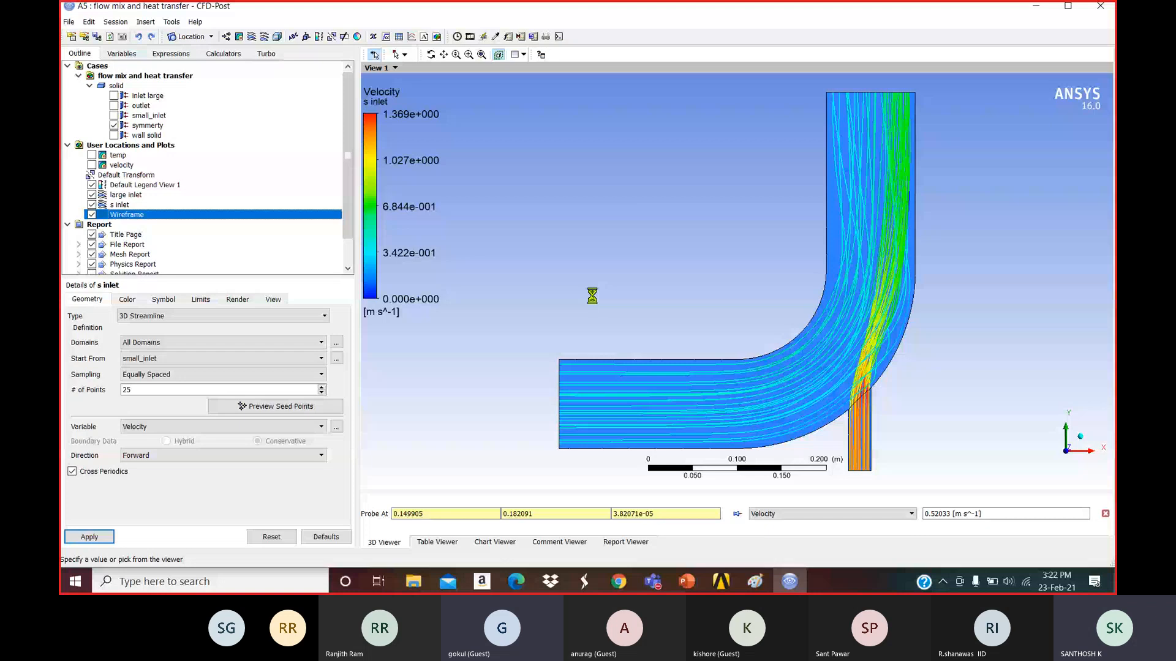
mouse_move(686, 581)
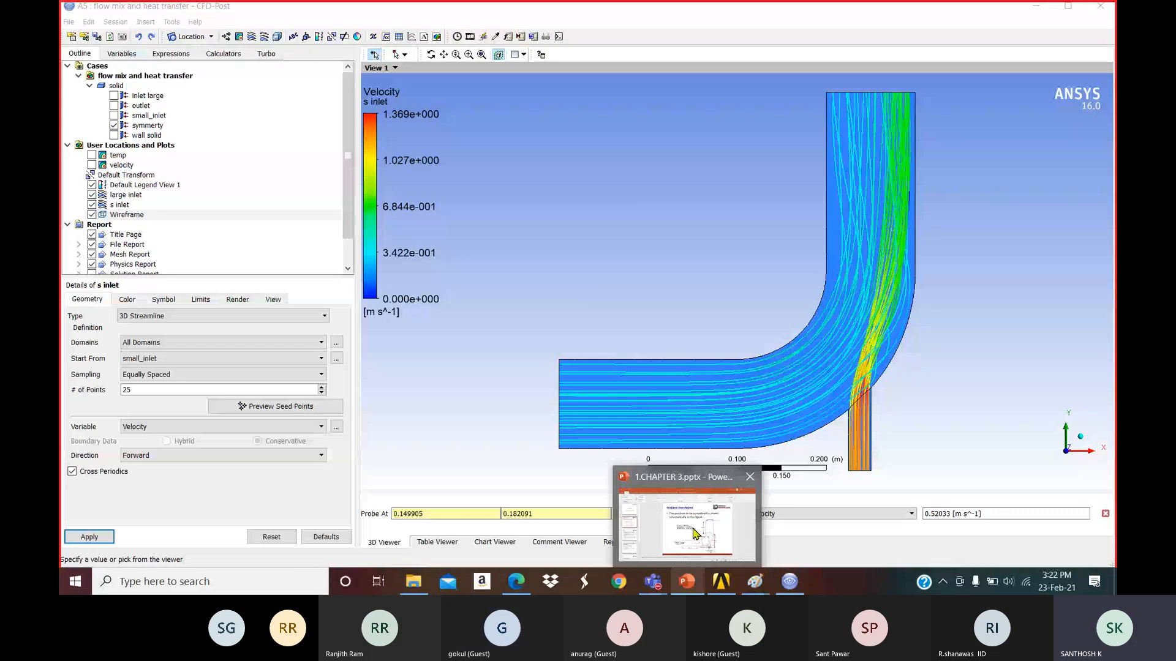
Switch to the chapter 3 slides, post the support e-mail address in chat, and stop sharing.
left_click(695, 534)
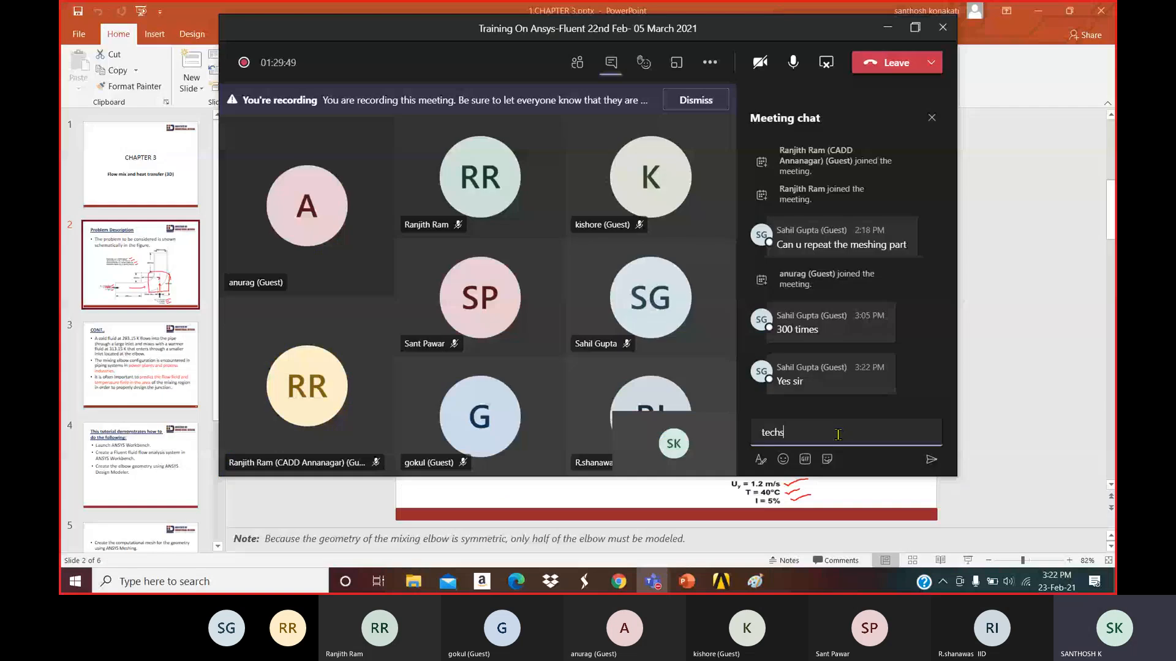
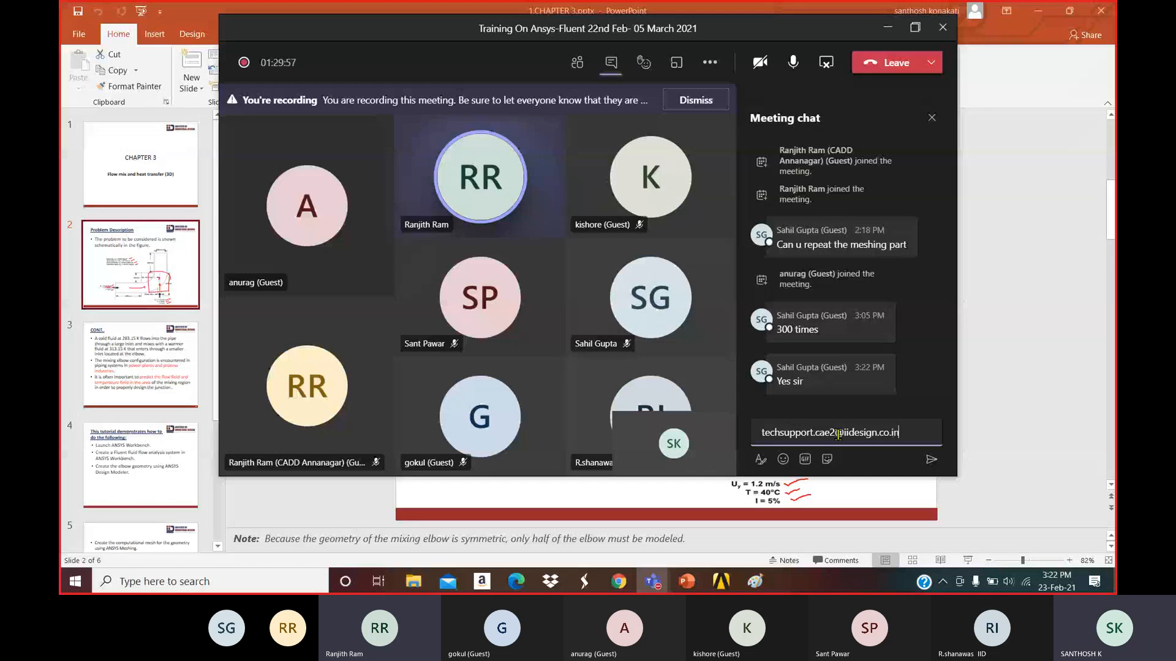
key("Return")
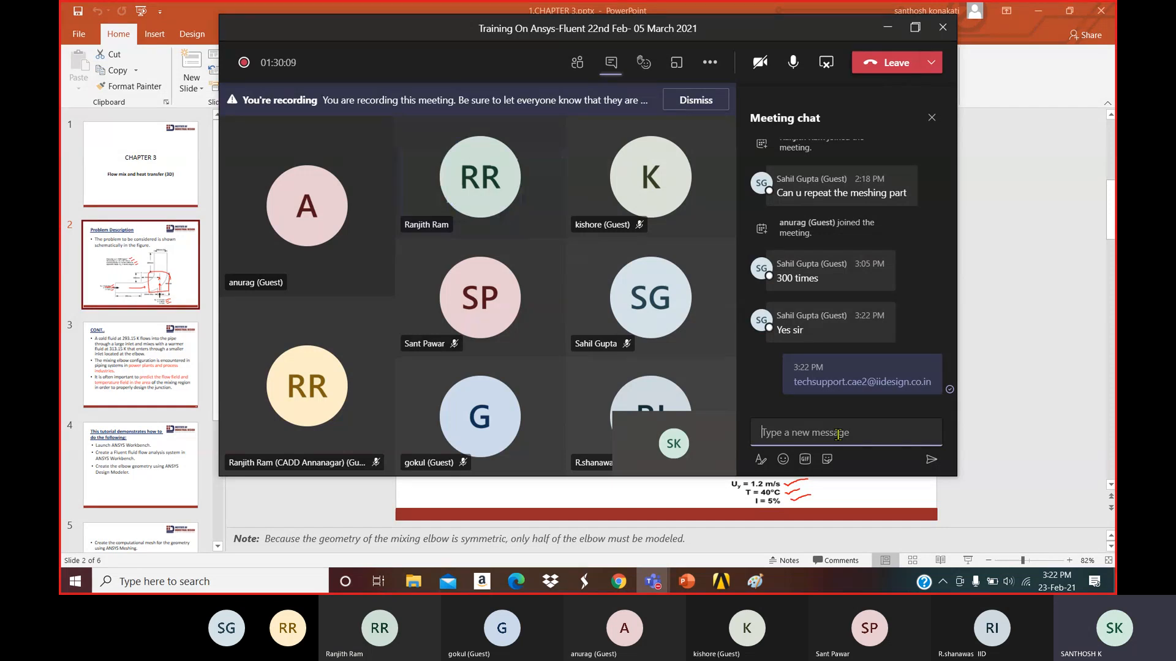
left_click(823, 64)
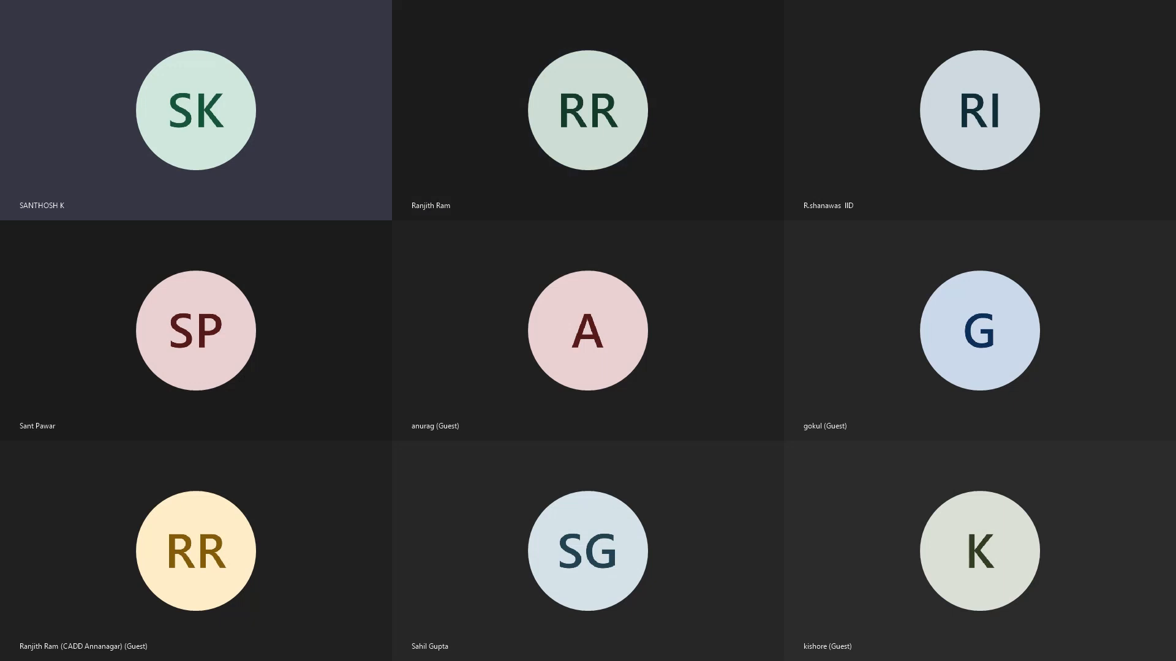